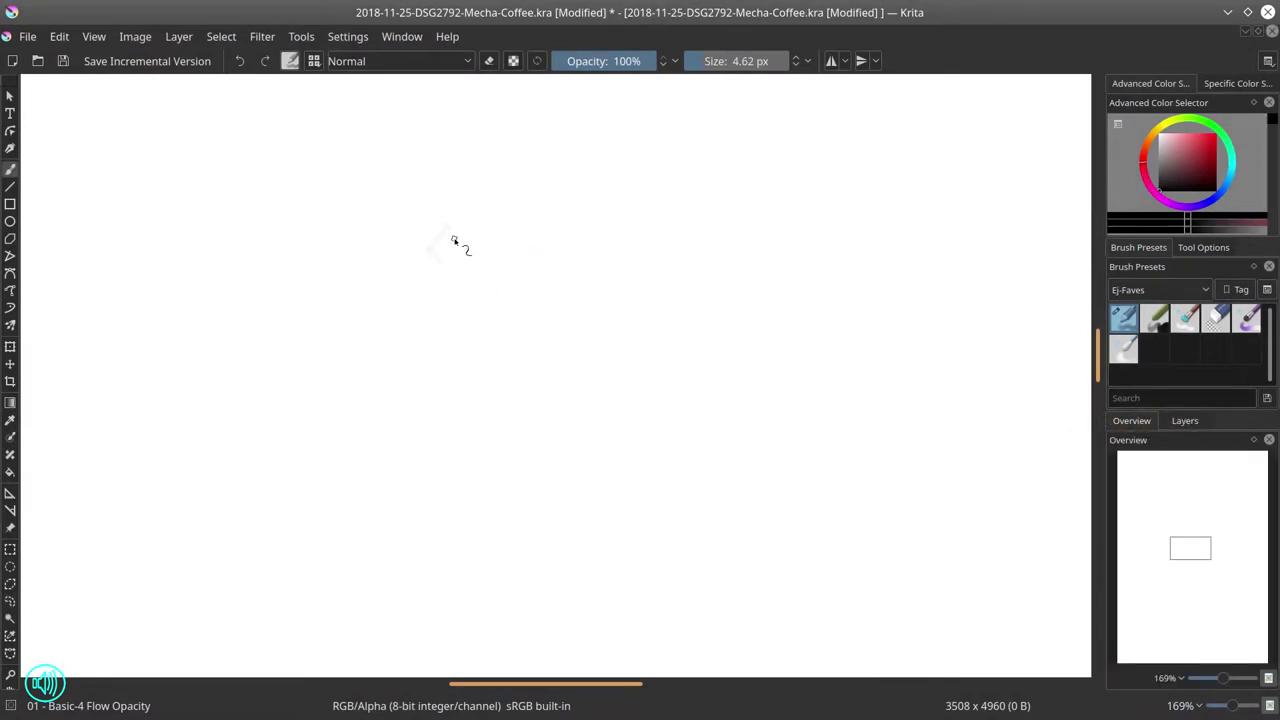
- Sketch the horned head and armoured torso of a mecha figure in the upper middle of the canvas
mouse_move(453, 241)
left_mouse_down()
mouse_move(449, 263)
mouse_move(464, 250)
mouse_move(500, 265)
mouse_move(447, 268)
left_mouse_up()
mouse_move(458, 277)
left_mouse_down()
mouse_move(486, 296)
mouse_move(468, 281)
mouse_move(430, 321)
mouse_move(458, 336)
mouse_move(464, 293)
mouse_move(430, 293)
mouse_move(418, 266)
mouse_move(481, 238)
mouse_move(484, 324)
mouse_move(510, 304)
left_mouse_up()
mouse_move(440, 344)
left_mouse_down()
mouse_move(477, 371)
mouse_move(465, 366)
left_mouse_up()
mouse_move(473, 297)
left_mouse_down()
mouse_move(512, 334)
mouse_move(462, 262)
mouse_move(418, 280)
mouse_move(496, 292)
left_mouse_up()
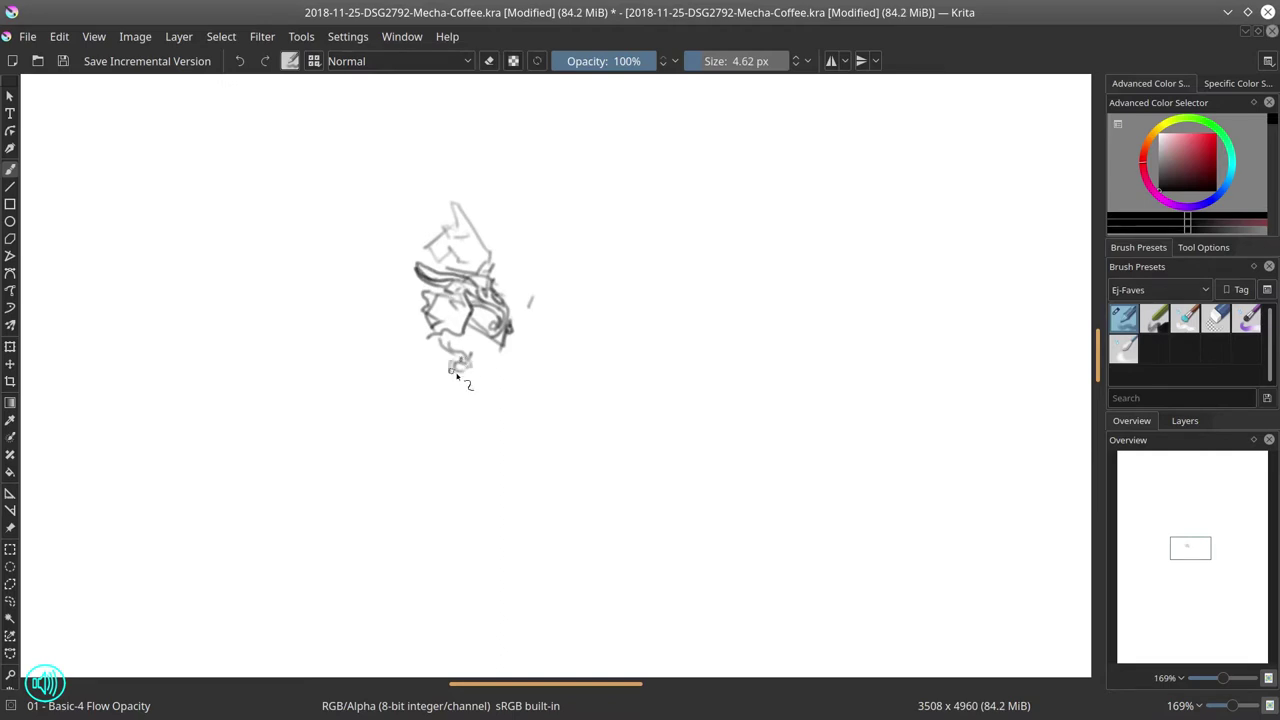
- Sketch the mecha's lower arm reaching forward beneath its torso, holding a small tray with a cup
mouse_move(456, 372)
left_mouse_down()
mouse_move(508, 374)
mouse_move(527, 384)
mouse_move(507, 386)
mouse_move(528, 363)
mouse_move(545, 366)
mouse_move(529, 382)
mouse_move(560, 383)
left_mouse_up()
key("slash")
left_click_drag(485, 402, 535, 385)
key("slash")
mouse_move(435, 364)
left_mouse_down()
mouse_move(464, 374)
mouse_move(468, 396)
mouse_move(517, 373)
left_mouse_up()
mouse_move(527, 384)
left_mouse_down()
mouse_move(559, 380)
mouse_move(543, 368)
left_mouse_up()
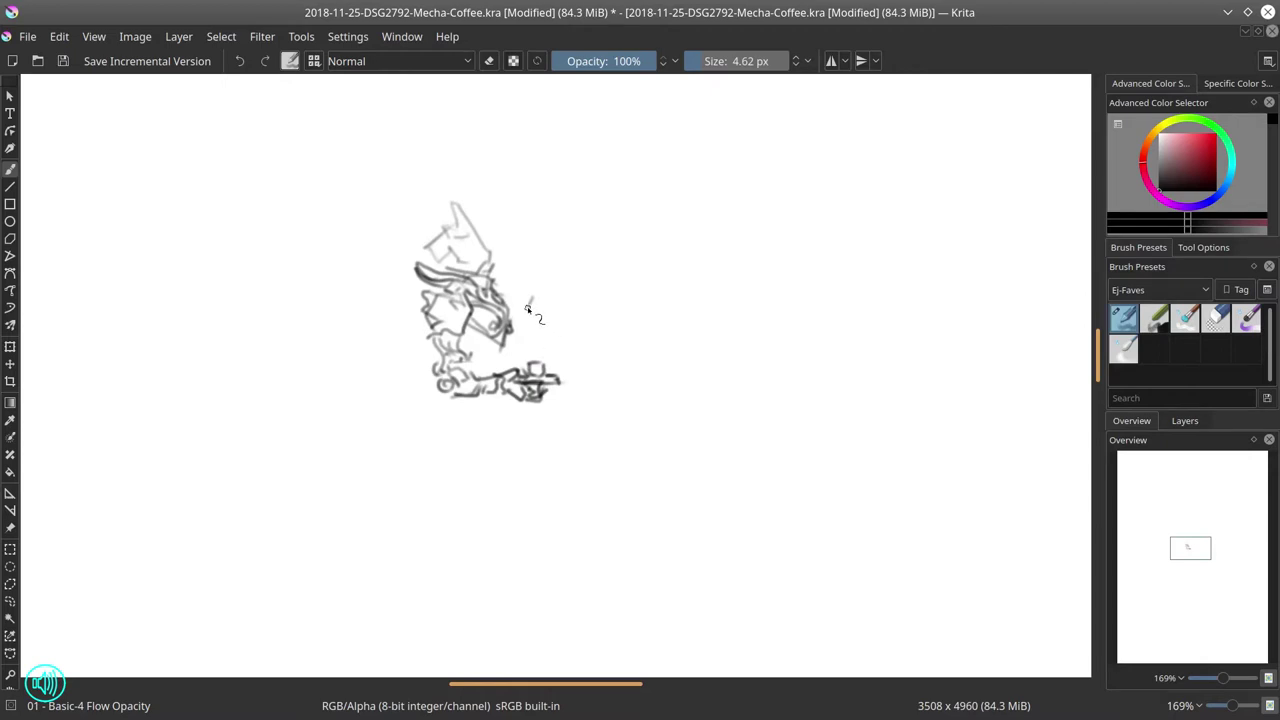
- Sketch the mecha's other arm raised over the cup, with a large hand, and fill in the waist
key("slash")
left_click_drag(540, 302, 534, 356)
key("slash")
mouse_move(529, 341)
left_mouse_down()
mouse_move(531, 321)
mouse_move(548, 336)
mouse_move(542, 314)
mouse_move(558, 295)
mouse_move(548, 318)
mouse_move(518, 309)
left_mouse_up()
mouse_move(509, 354)
left_mouse_down()
mouse_move(498, 370)
mouse_move(505, 360)
left_mouse_up()
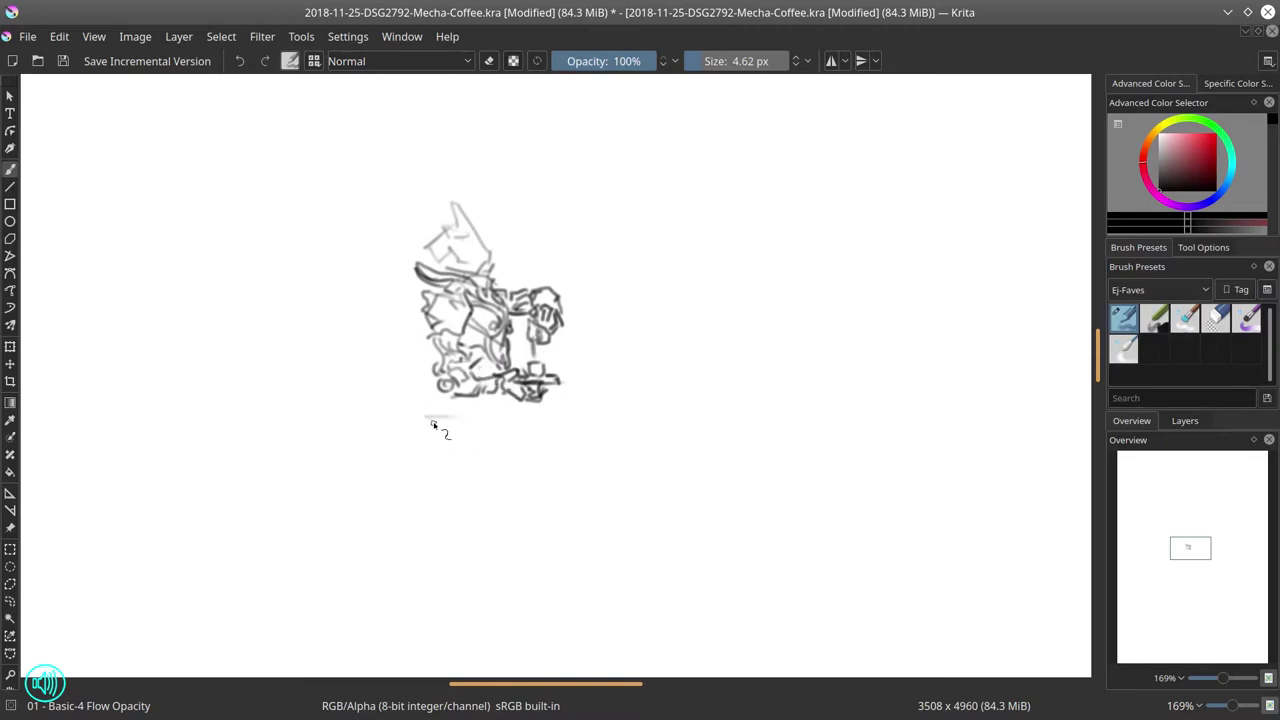
- Rough in a person leaning forward in front of the mecha, erasing the mecha lines behind the body
mouse_move(445, 378)
left_mouse_down()
mouse_move(413, 396)
mouse_move(453, 363)
mouse_move(451, 387)
mouse_move(484, 408)
left_mouse_up()
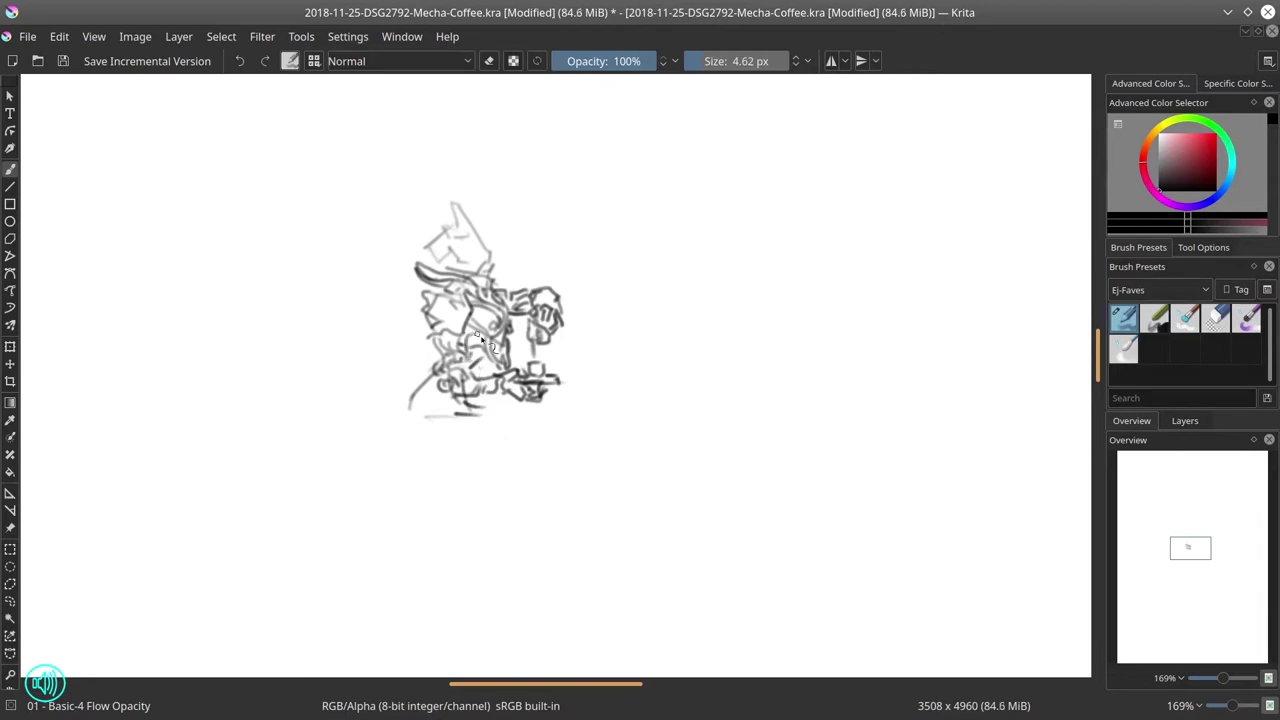
mouse_move(489, 336)
left_mouse_down()
mouse_move(471, 367)
mouse_move(480, 396)
left_mouse_up()
mouse_move(484, 398)
left_mouse_down()
mouse_move(506, 421)
mouse_move(472, 377)
left_mouse_up()
left_click(1216, 318)
mouse_move(460, 366)
left_mouse_down()
mouse_move(444, 392)
mouse_move(466, 403)
left_mouse_up()
left_click_drag(488, 340, 438, 394)
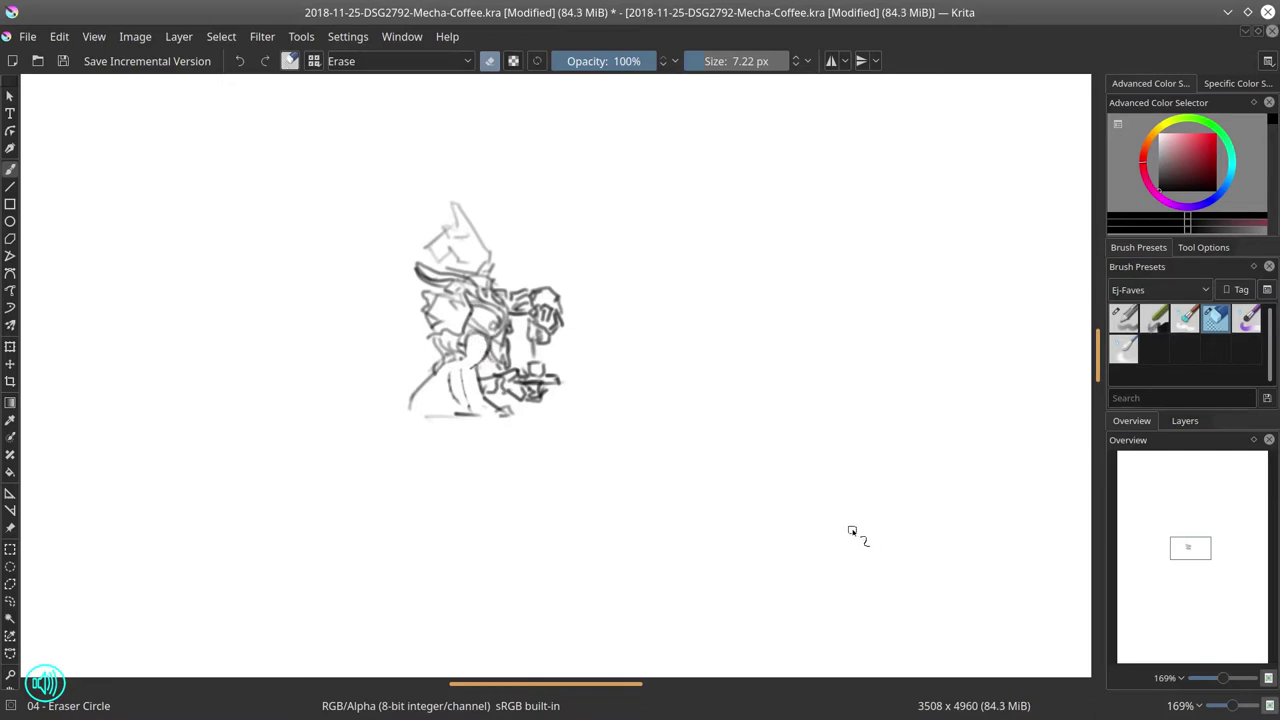
- Shape the leaning person's head with alternating brush strokes and 7.22 px eraser corrections
key("/")
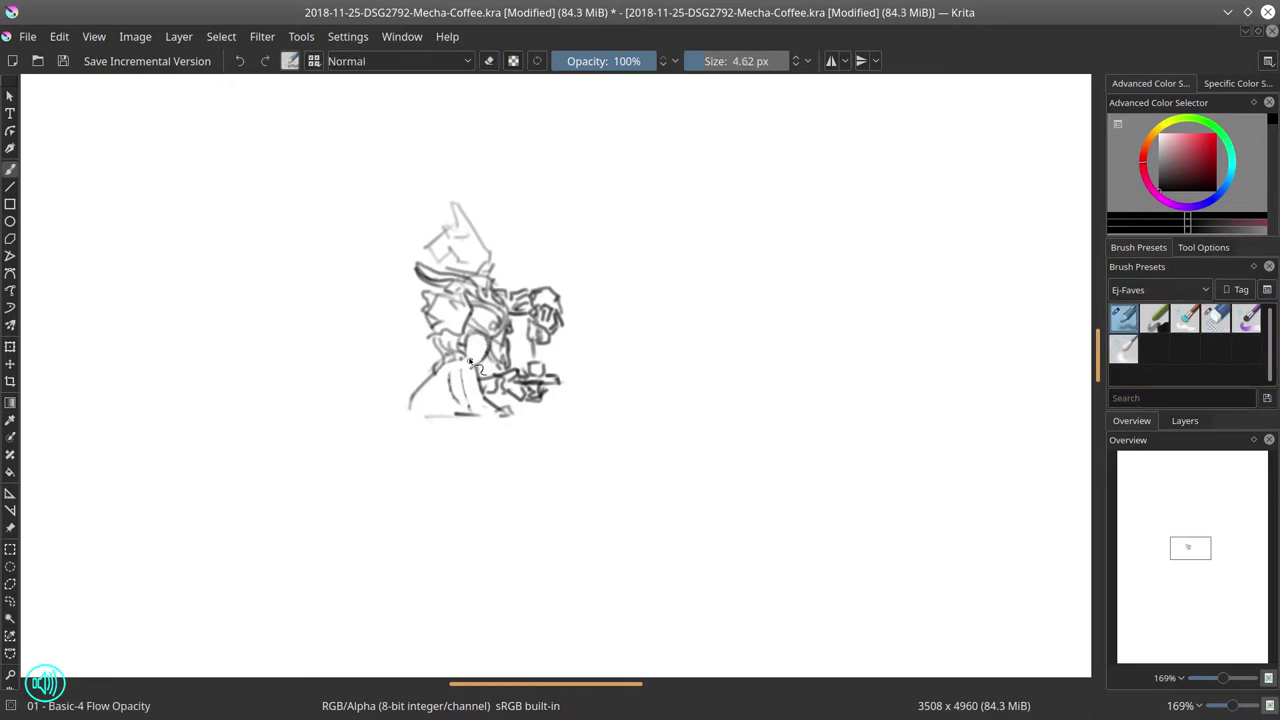
key("/")
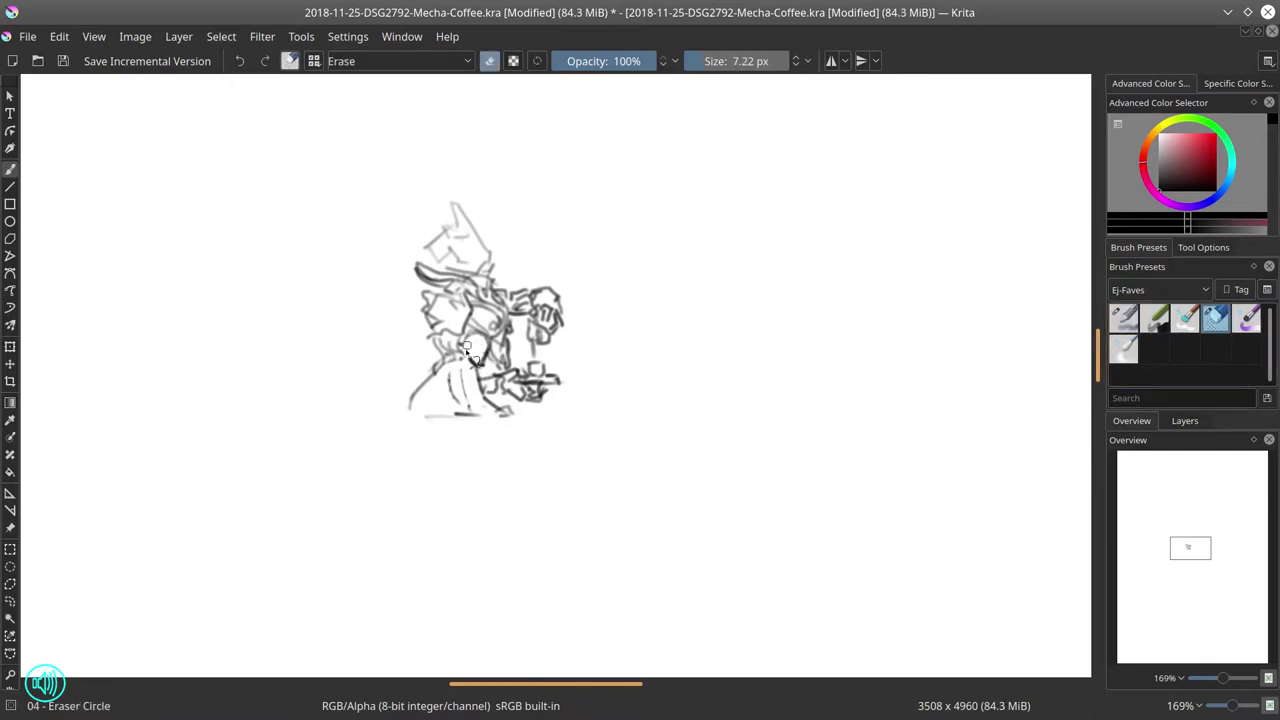
key("/")
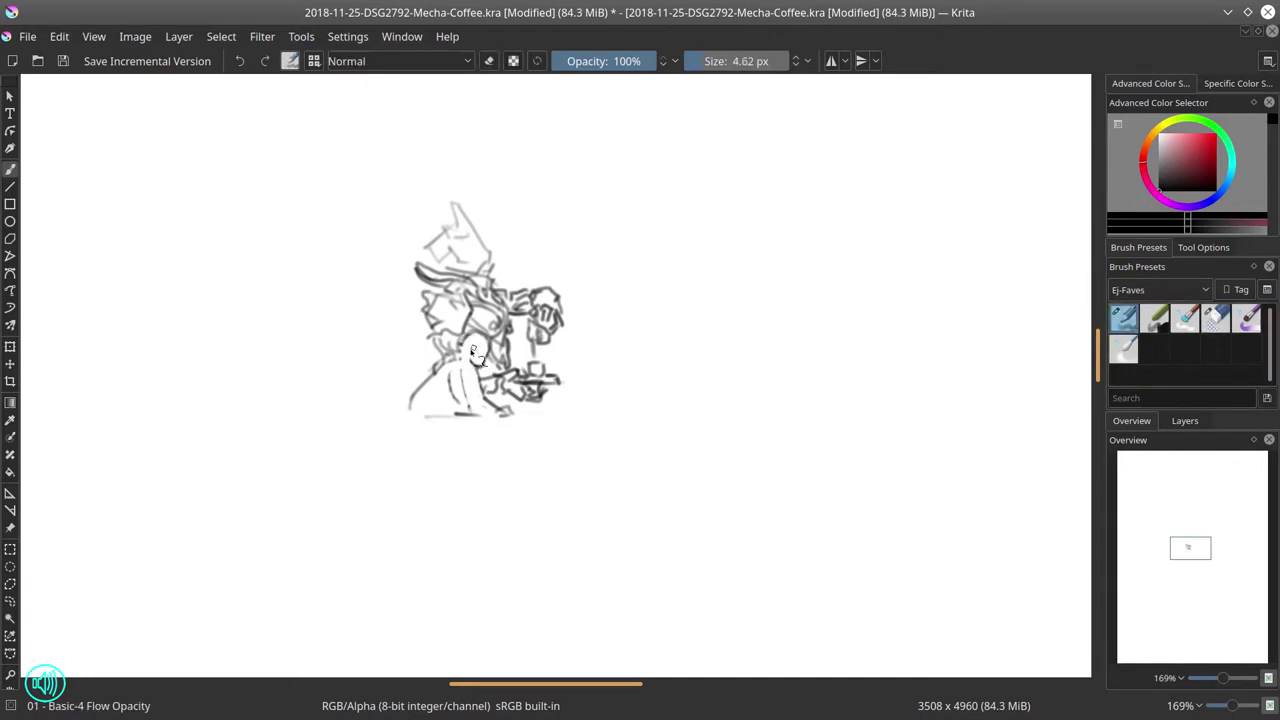
key("/")
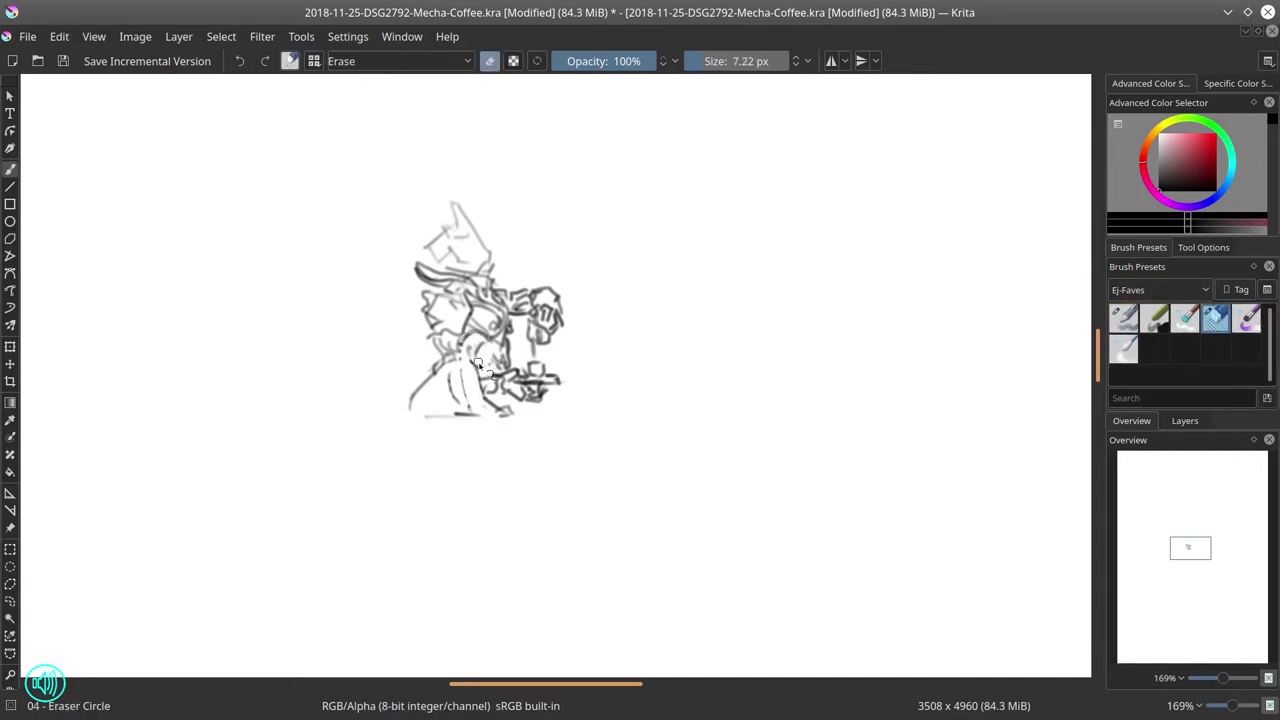
key("/")
key("/")
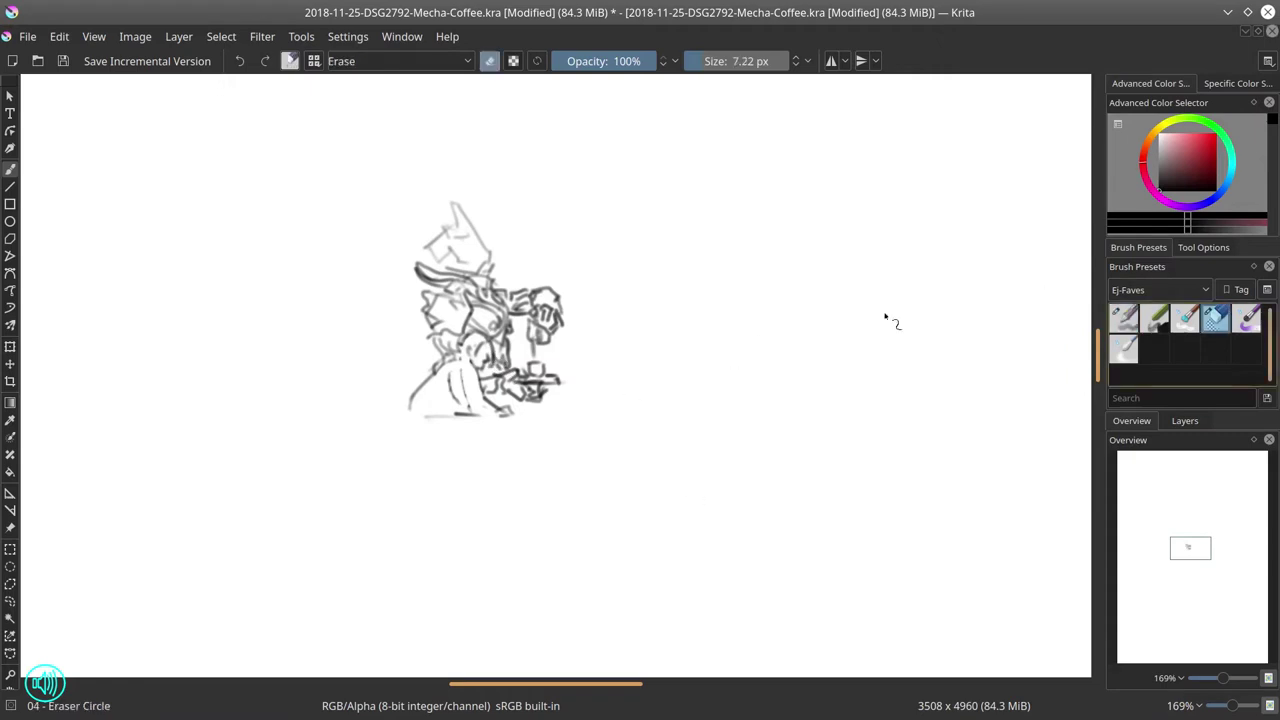
key("/")
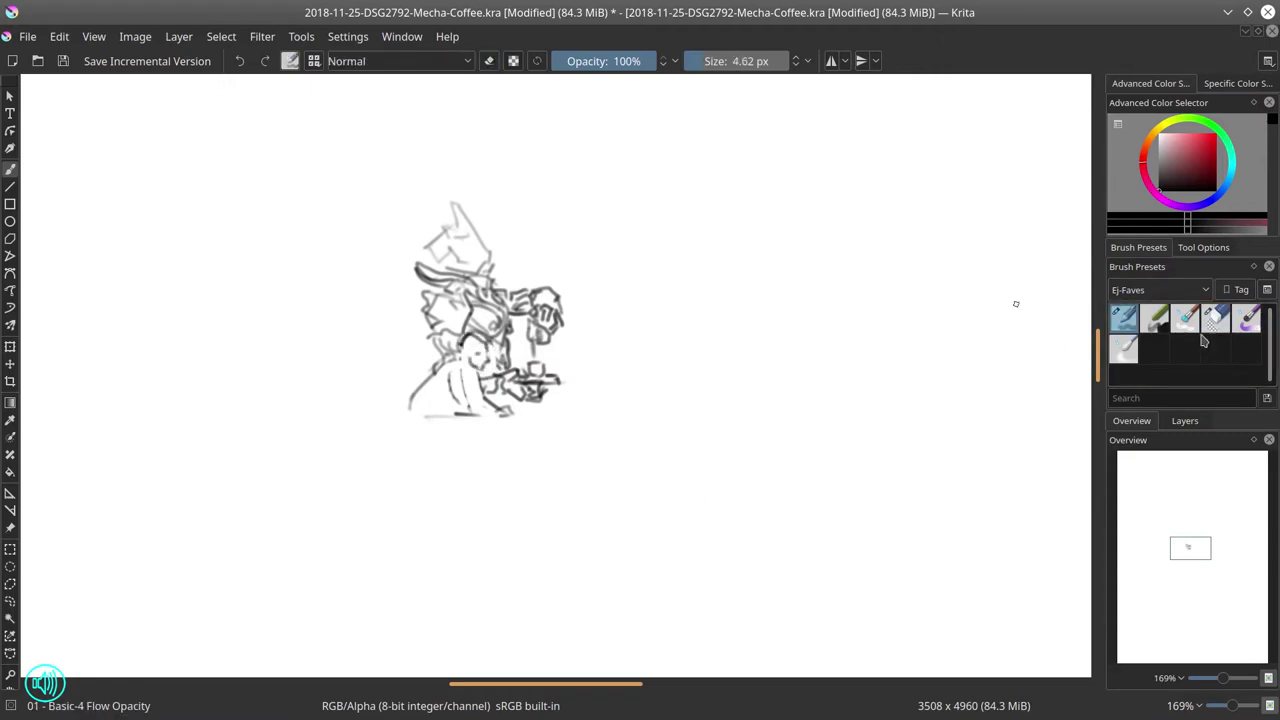
- Define the leaning person's hair, face and torso, and draw the forearm resting in front
key("/")
key("/")
key("/")
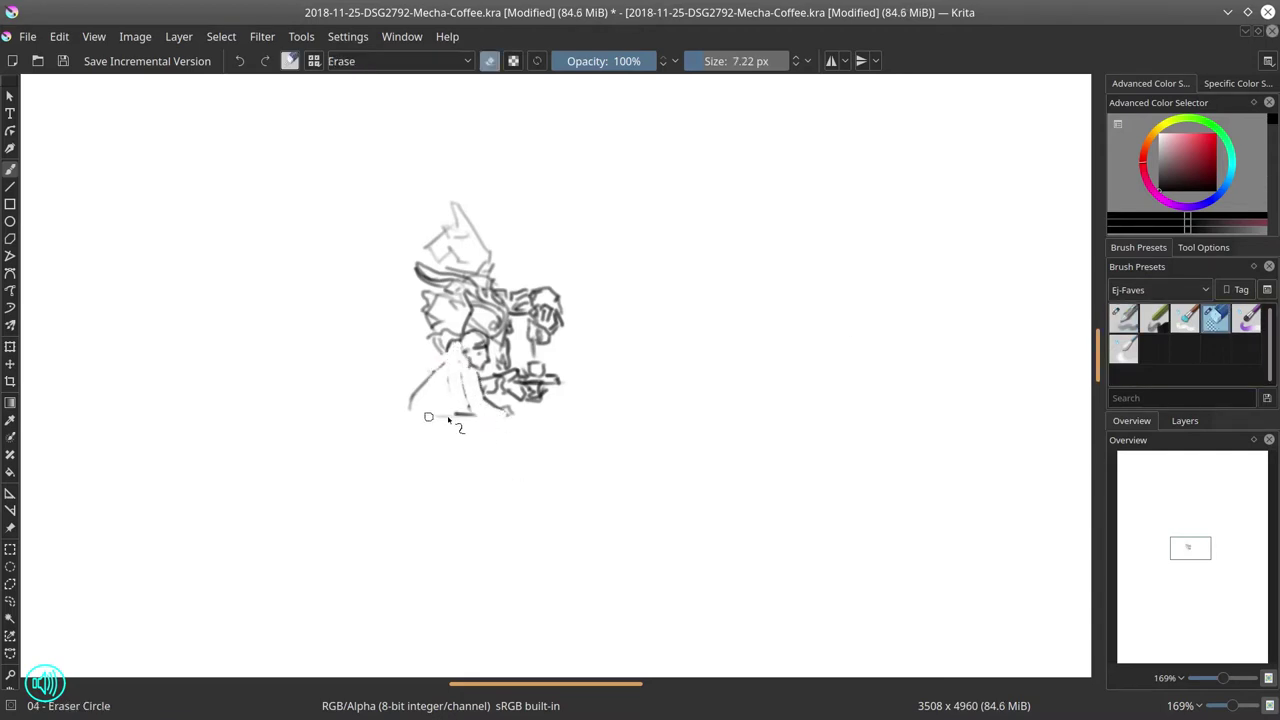
key("/")
left_click_drag(462, 358, 468, 408)
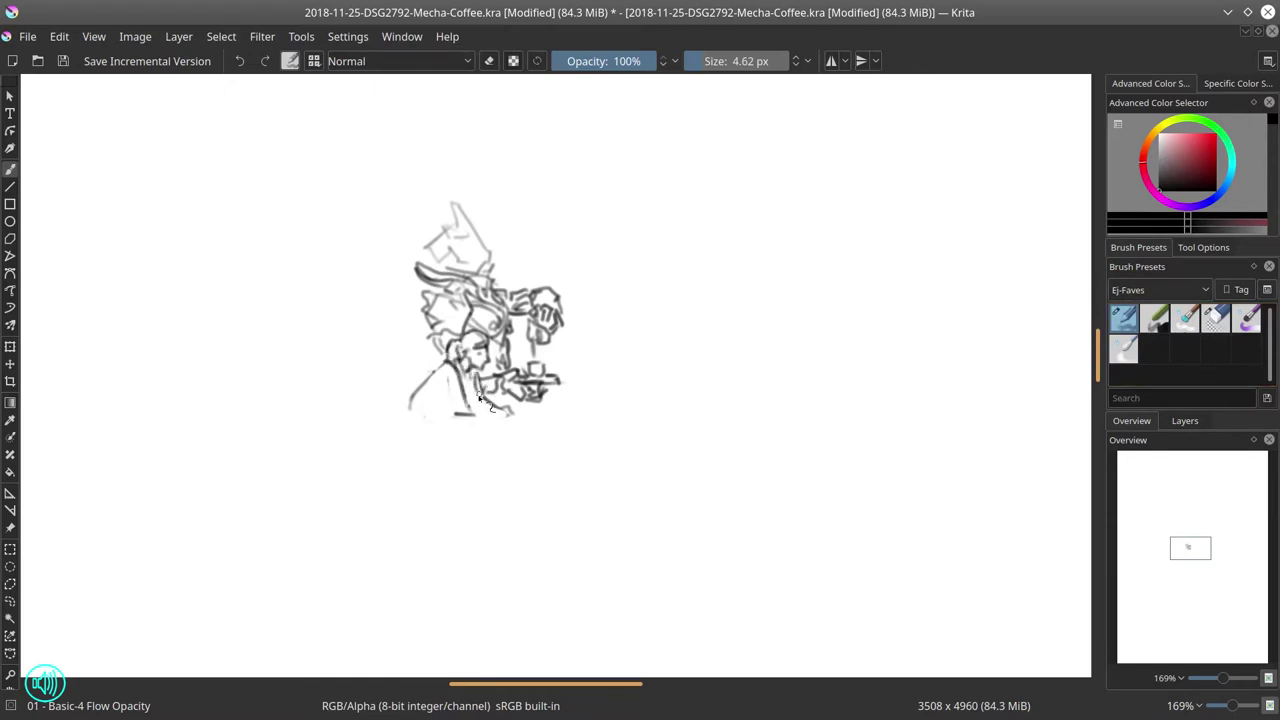
left_click_drag(478, 417, 509, 424)
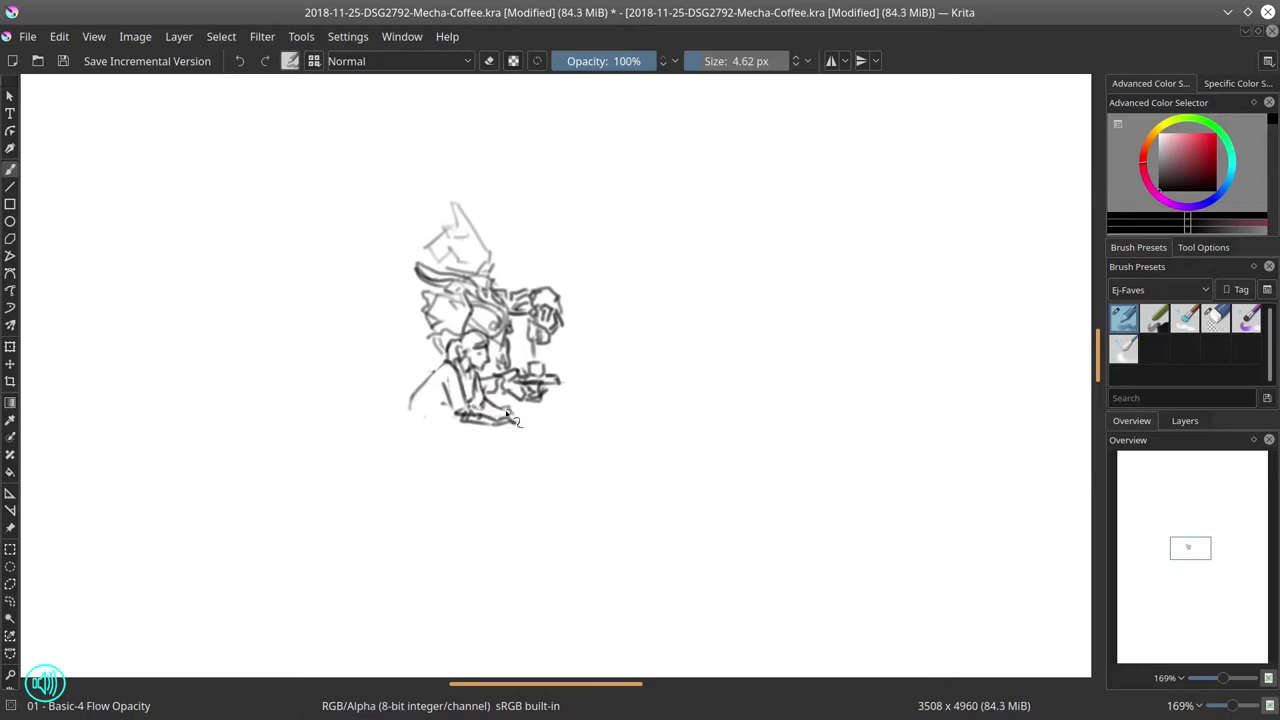
- Sketch a tabletop outline below the leaning person, extending past the cup with a curved far edge
left_click_drag(458, 433, 422, 430)
mouse_move(548, 428)
left_mouse_down()
mouse_move(580, 405)
mouse_move(537, 441)
mouse_move(590, 390)
mouse_move(573, 402)
left_mouse_up()
key("ctrl+z")
left_click_drag(584, 380, 590, 405)
mouse_move(563, 326)
left_mouse_down()
mouse_move(595, 339)
mouse_move(576, 343)
mouse_move(616, 402)
left_mouse_up()
left_click_drag(532, 378, 546, 380)
mouse_move(530, 440)
left_mouse_down()
mouse_move(610, 402)
mouse_move(561, 418)
left_mouse_up()
- Draw a short horizontal mark above the scene and slanted lines for the table's front side and floor
left_click(1216, 320)
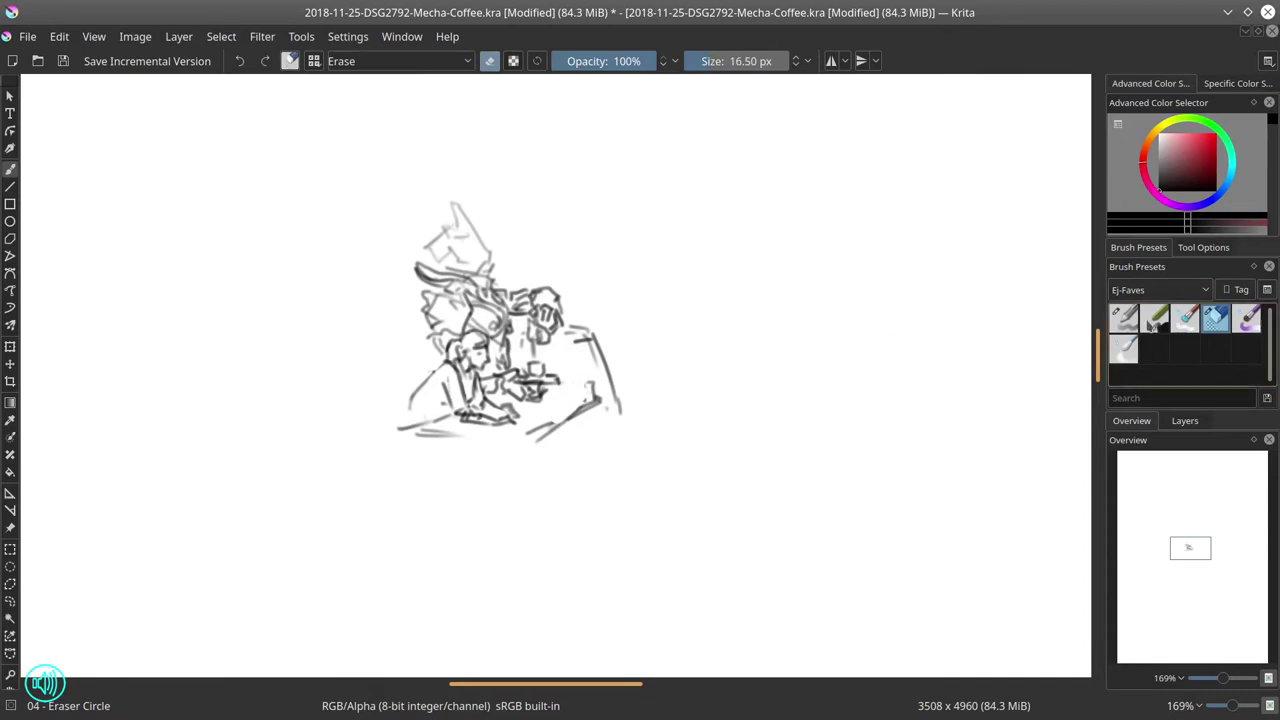
left_click(1124, 320)
left_click_drag(552, 116, 615, 120)
mouse_move(600, 412)
left_mouse_down()
mouse_move(621, 474)
mouse_move(540, 545)
left_mouse_up()
mouse_move(505, 440)
left_mouse_down()
mouse_move(600, 405)
mouse_move(536, 488)
left_mouse_up()
left_click_drag(606, 412, 620, 476)
left_click_drag(628, 520, 586, 602)
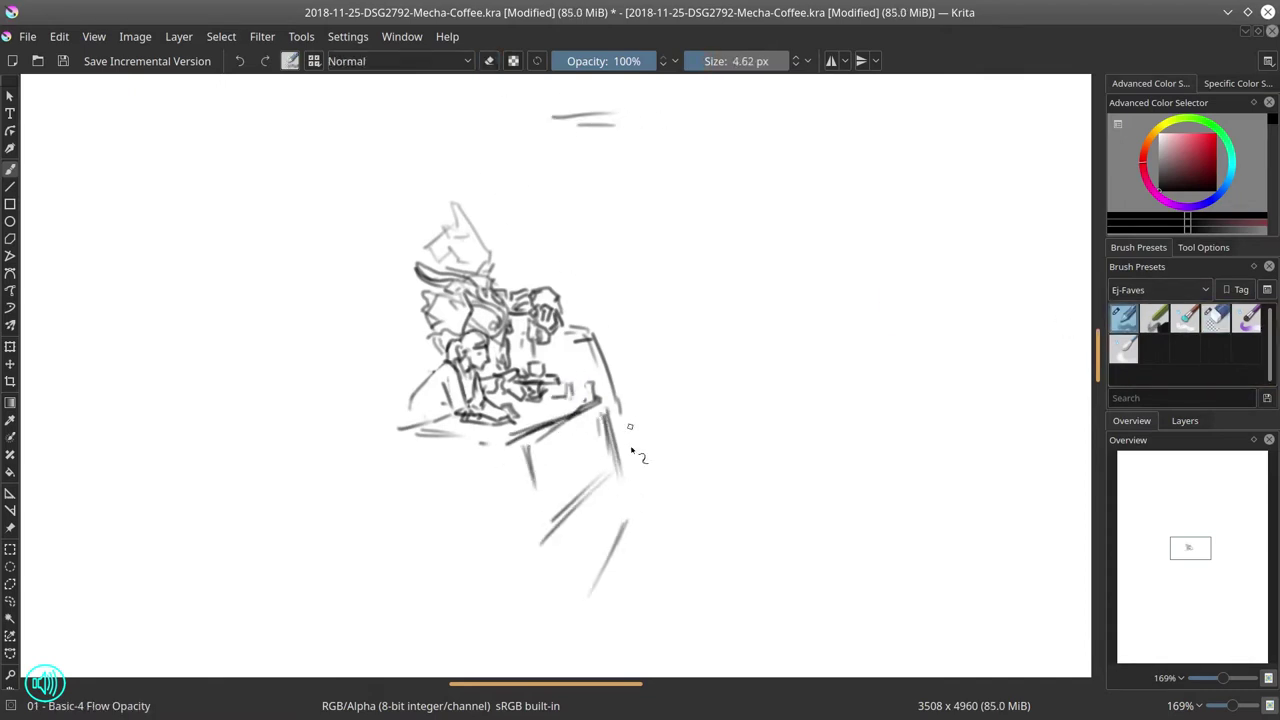
- Erase the slanted lines below the table and part of the tabletop outline with the circular eraser
left_click(1218, 324)
left_click_drag(601, 480, 540, 546)
left_click_drag(612, 454, 602, 418)
left_click_drag(548, 440, 580, 418)
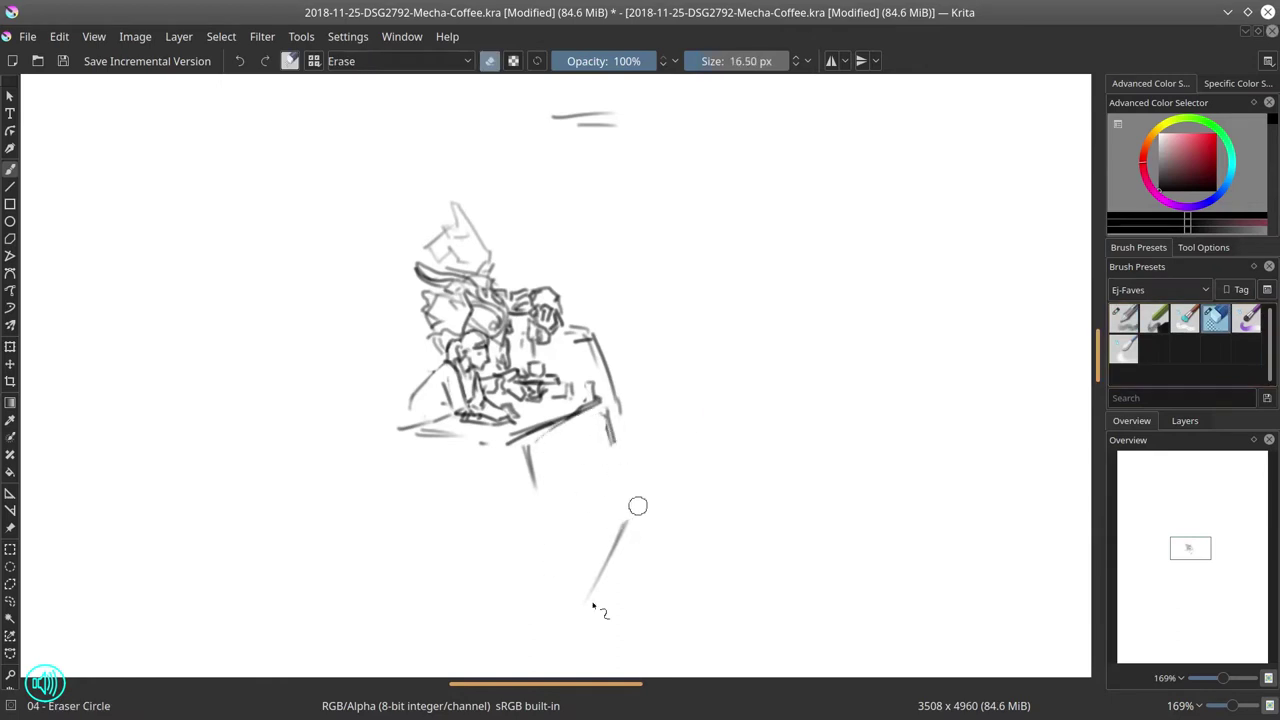
left_click_drag(627, 521, 588, 600)
left_click_drag(590, 384, 586, 406)
left_click_drag(418, 432, 486, 443)
- Try a long-haired, draped figure at the table's far end, correcting it with the eraser
left_click(1124, 320)
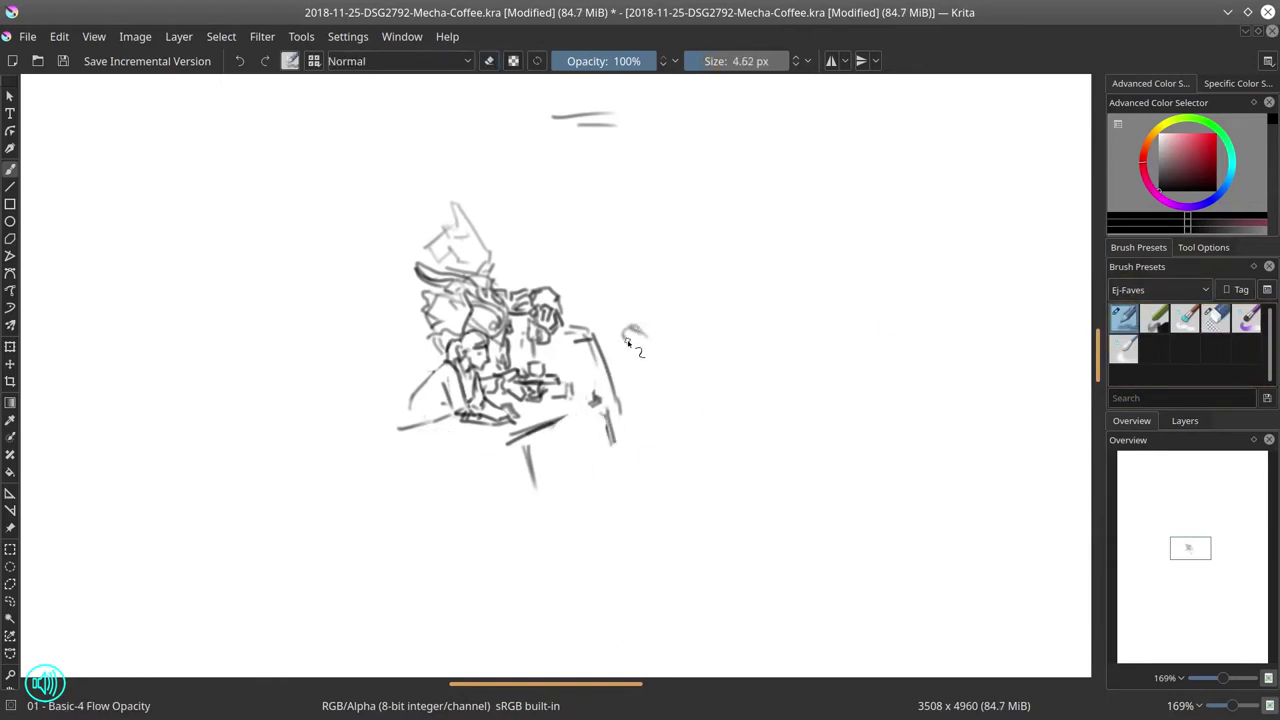
mouse_move(628, 330)
left_mouse_down()
mouse_move(623, 362)
mouse_move(657, 362)
mouse_move(632, 362)
left_mouse_up()
left_click_drag(648, 361, 614, 374)
left_click(1216, 320)
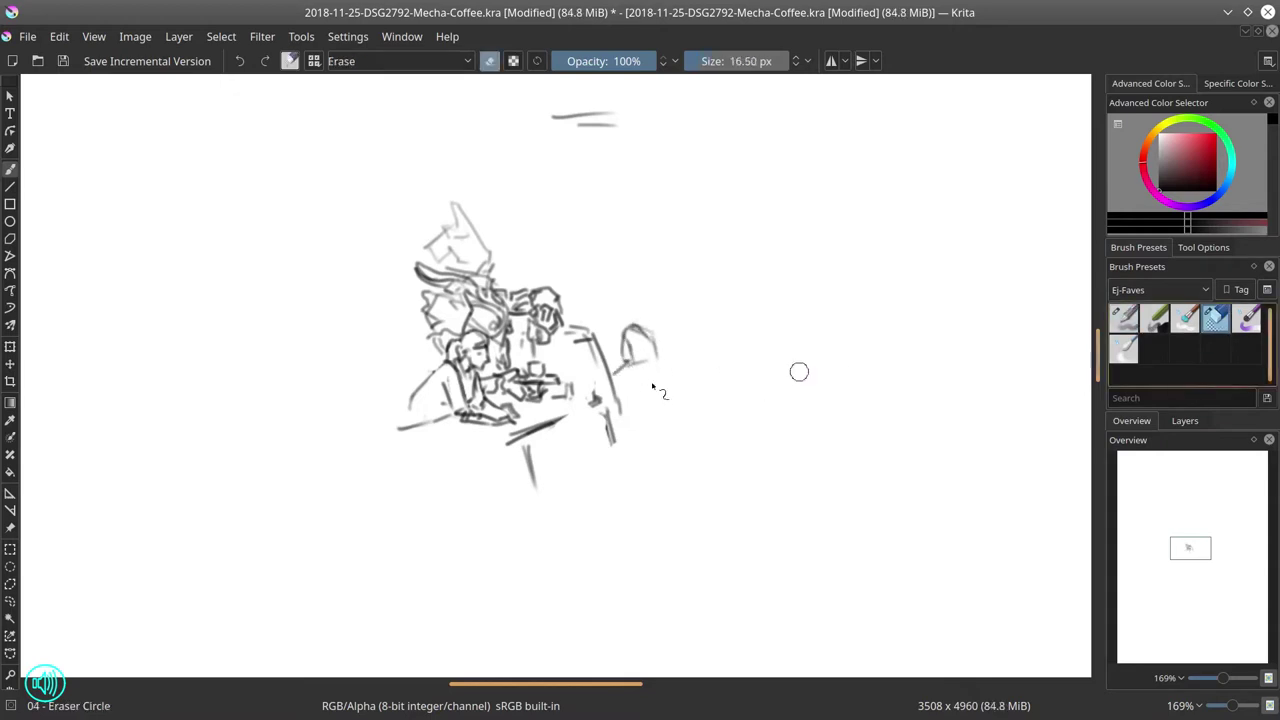
left_click_drag(636, 332, 609, 438)
mouse_move(640, 334)
left_mouse_down()
mouse_move(651, 352)
mouse_move(653, 340)
mouse_move(631, 357)
mouse_move(656, 340)
mouse_move(608, 378)
left_mouse_up()
left_click(1124, 320)
mouse_move(646, 352)
left_mouse_down()
mouse_move(645, 369)
mouse_move(600, 405)
mouse_move(635, 384)
mouse_move(656, 390)
mouse_move(647, 336)
mouse_move(655, 393)
mouse_move(632, 396)
mouse_move(619, 370)
mouse_move(625, 356)
mouse_move(656, 432)
left_mouse_up()
left_click(1215, 320)
left_click(1124, 320)
left_click(1217, 323)
left_click(1124, 320)
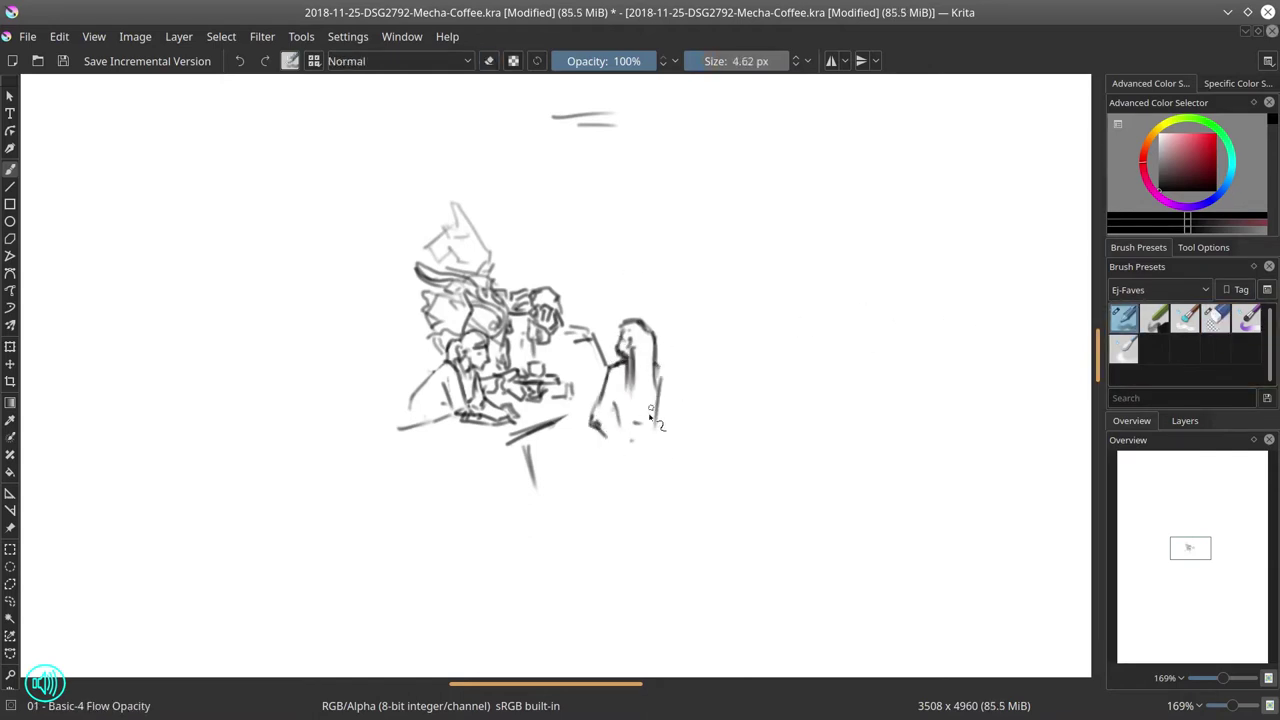
- Erase the draped figure at the table's far end
left_click(1215, 320)
left_click_drag(675, 340, 691, 340)
mouse_move(636, 328)
left_mouse_down()
mouse_move(615, 391)
mouse_move(646, 438)
left_mouse_up()
- Rough in the head, shoulders, spine and arms of a standing stick figure beside the table
left_click(1124, 320)
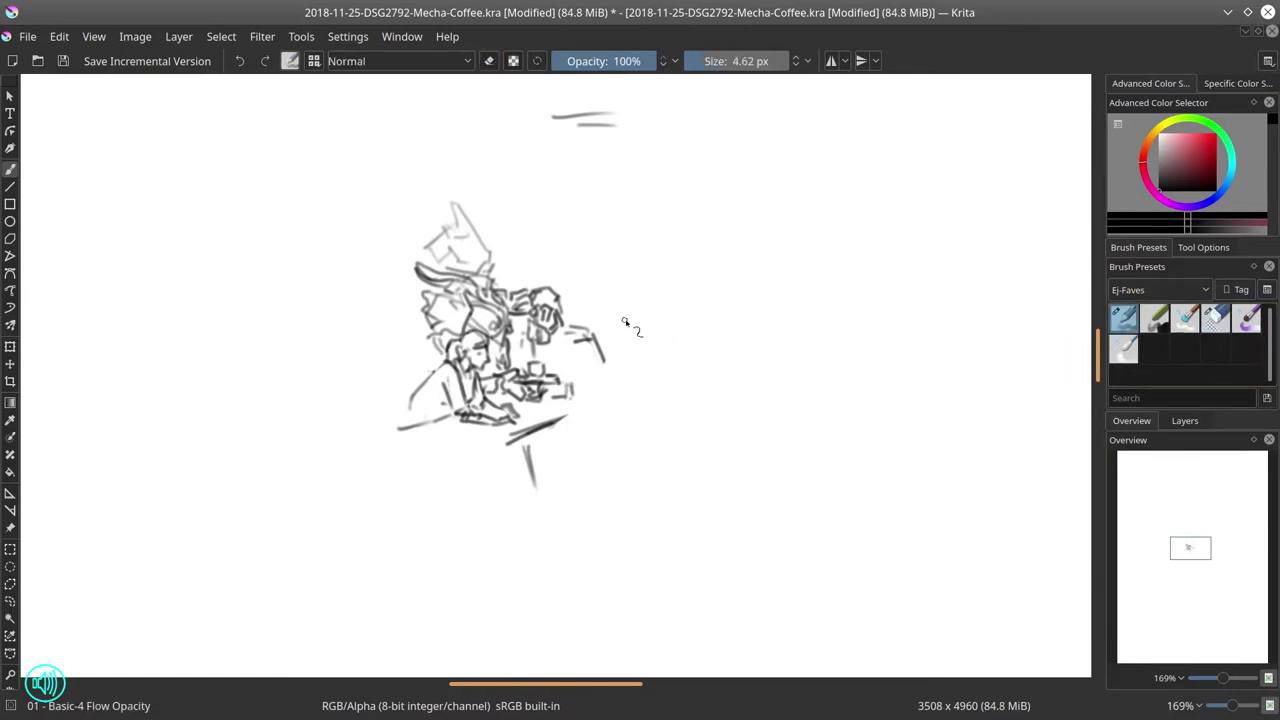
mouse_move(626, 312)
left_mouse_down()
mouse_move(635, 335)
mouse_move(640, 326)
left_mouse_up()
mouse_move(637, 350)
left_mouse_down()
mouse_move(614, 352)
mouse_move(608, 388)
left_mouse_up()
left_click_drag(639, 348, 646, 388)
left_click_drag(627, 332, 626, 440)
left_click_drag(635, 440, 621, 446)
left_click_drag(614, 349, 641, 347)
mouse_move(640, 348)
left_mouse_down()
mouse_move(646, 393)
mouse_move(600, 430)
mouse_move(646, 420)
mouse_move(634, 424)
left_mouse_up()
- Add the hips, legs and feet of the standing stick figure
mouse_move(613, 434)
left_mouse_down()
mouse_move(616, 480)
mouse_move(653, 480)
left_mouse_up()
mouse_move(638, 430)
left_mouse_down()
mouse_move(655, 500)
mouse_move(622, 506)
left_mouse_up()
left_click_drag(634, 426, 648, 540)
left_click_drag(619, 484, 622, 572)
left_click_drag(646, 534, 652, 572)
- Erase the slanted tabletop edges and the table leg with the circular eraser
key("slash")
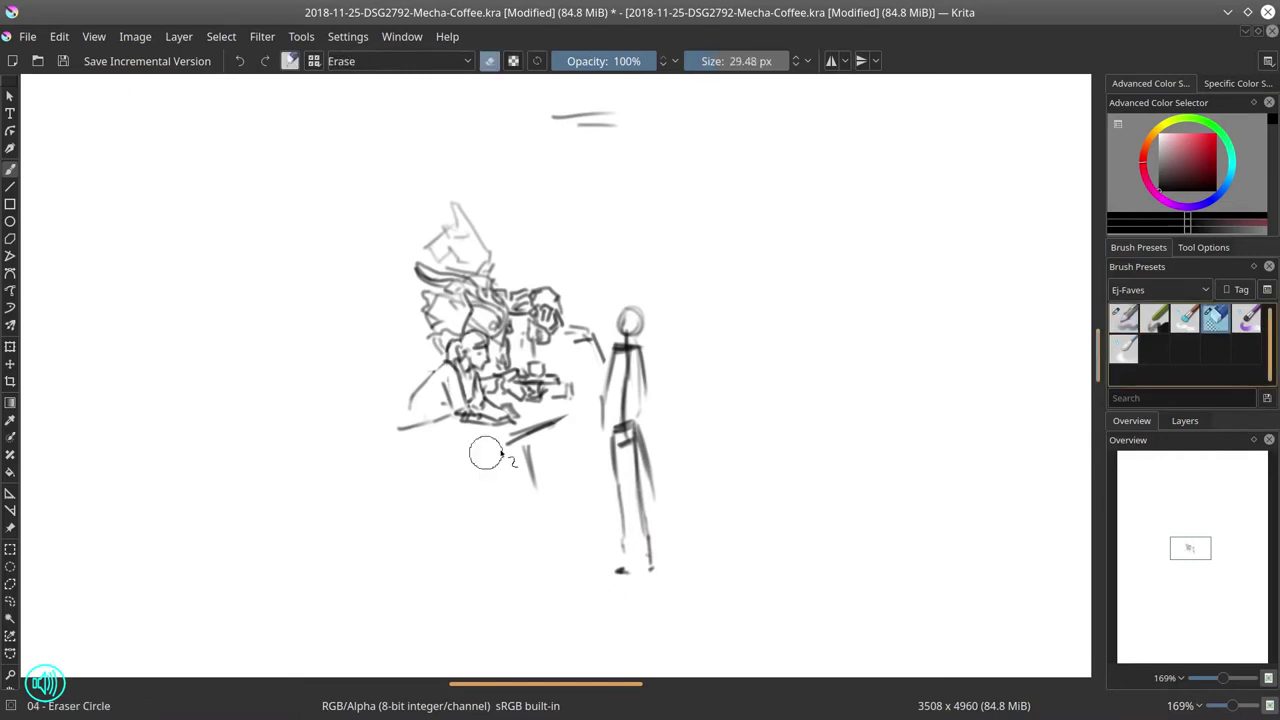
left_click_drag(508, 442, 566, 418)
left_click_drag(400, 430, 448, 418)
left_click_drag(528, 450, 535, 488)
- Redraw the table's front edge and side at a flatter angle, erasing the excess strokes behind the leaning person
key("slash")
mouse_move(528, 409)
left_mouse_down()
mouse_move(579, 411)
mouse_move(424, 434)
mouse_move(580, 420)
left_mouse_up()
left_click_drag(394, 424, 393, 466)
left_click_drag(386, 424, 387, 494)
mouse_move(440, 428)
left_mouse_down()
mouse_move(446, 515)
mouse_move(552, 425)
mouse_move(386, 424)
left_mouse_up()
key("slash")
left_click_drag(420, 392, 388, 500)
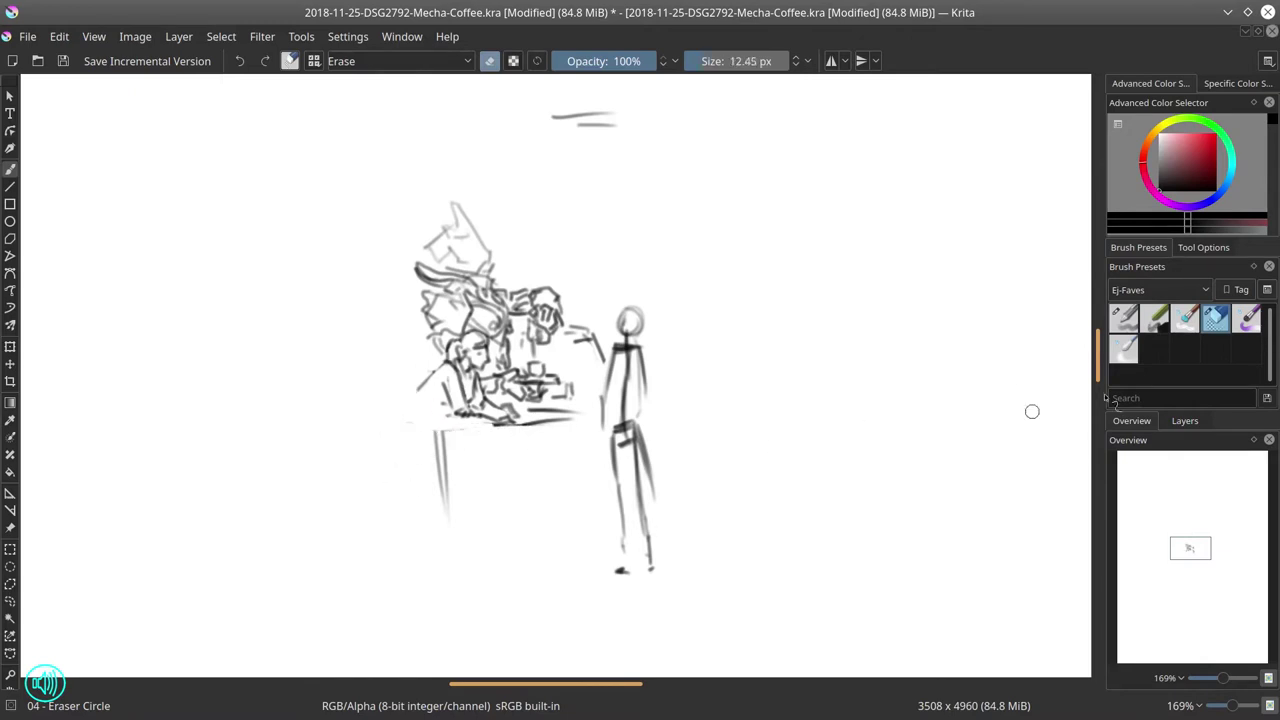
- Draw the desk's front edge and a group of small upright objects on the tabletop near the standing figure
key("slash")
left_click_drag(446, 432, 560, 423)
left_click_drag(474, 431, 594, 409)
left_click_drag(585, 391, 578, 410)
left_click_drag(567, 391, 565, 412)
left_click_drag(578, 388, 579, 410)
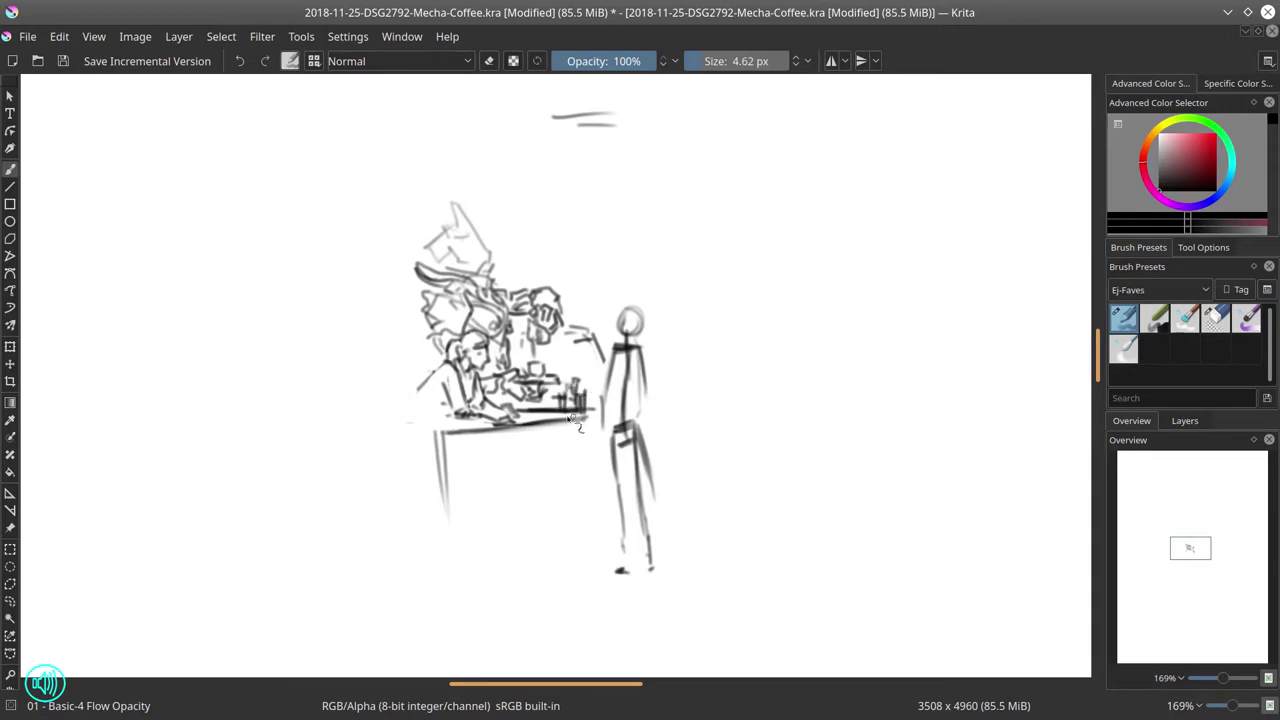
- Thicken the desk's top edge and sketch a curved chair back behind the leaning person
left_click_drag(440, 441, 596, 434)
left_click_drag(411, 339, 422, 366)
left_click_drag(414, 355, 442, 431)
key("ctrl+z")
left_click_drag(401, 367, 423, 440)
left_click_drag(407, 392, 432, 510)
- Sketch long horizontal background lines at two heights behind the leaning person's chair
mouse_move(264, 391)
left_mouse_down()
mouse_move(362, 383)
mouse_move(190, 380)
left_mouse_up()
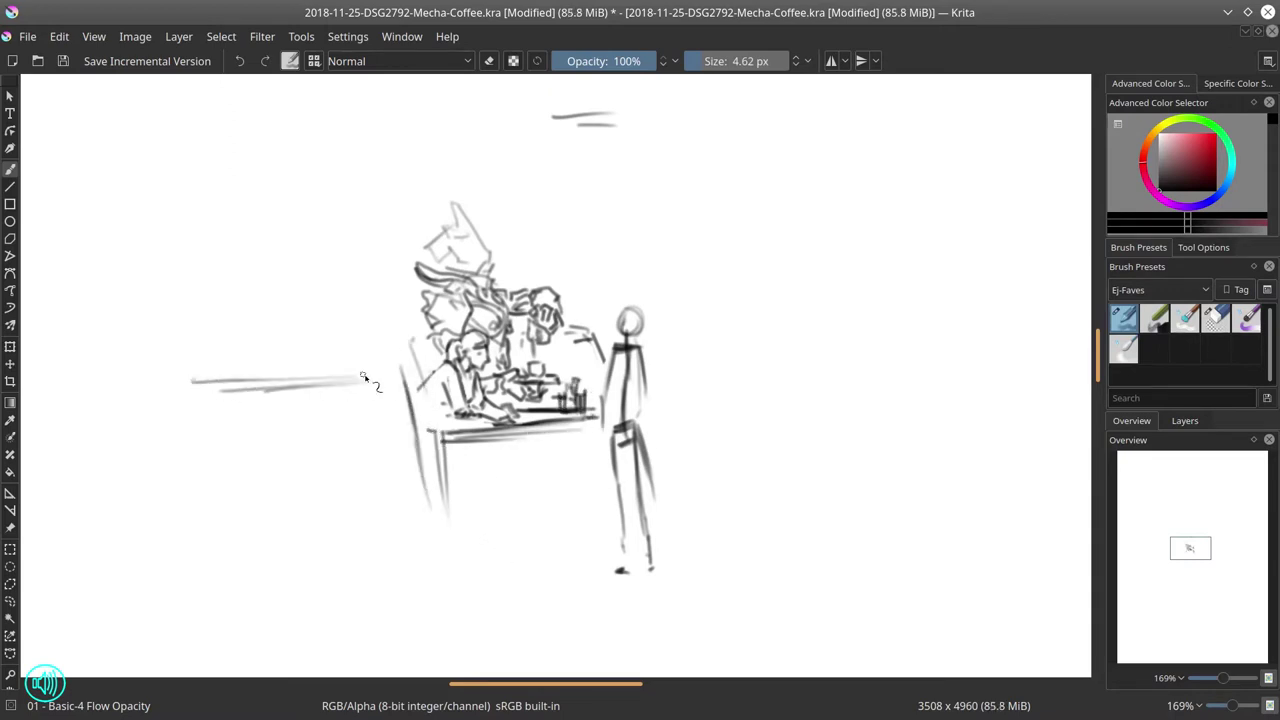
mouse_move(328, 377)
left_mouse_down()
mouse_move(390, 378)
mouse_move(408, 464)
left_mouse_up()
left_click_drag(232, 466, 380, 451)
left_click_drag(469, 557, 581, 526)
left_click_drag(471, 583, 600, 541)
key("ctrl+z")
key("ctrl+z")
key("ctrl+z")
- Draw the desk's slanted base line and two rectangular panels on its front face
left_click_drag(465, 563, 592, 531)
mouse_move(444, 448)
left_mouse_down()
mouse_move(450, 562)
mouse_move(510, 455)
mouse_move(514, 530)
left_mouse_up()
left_click_drag(470, 550, 508, 538)
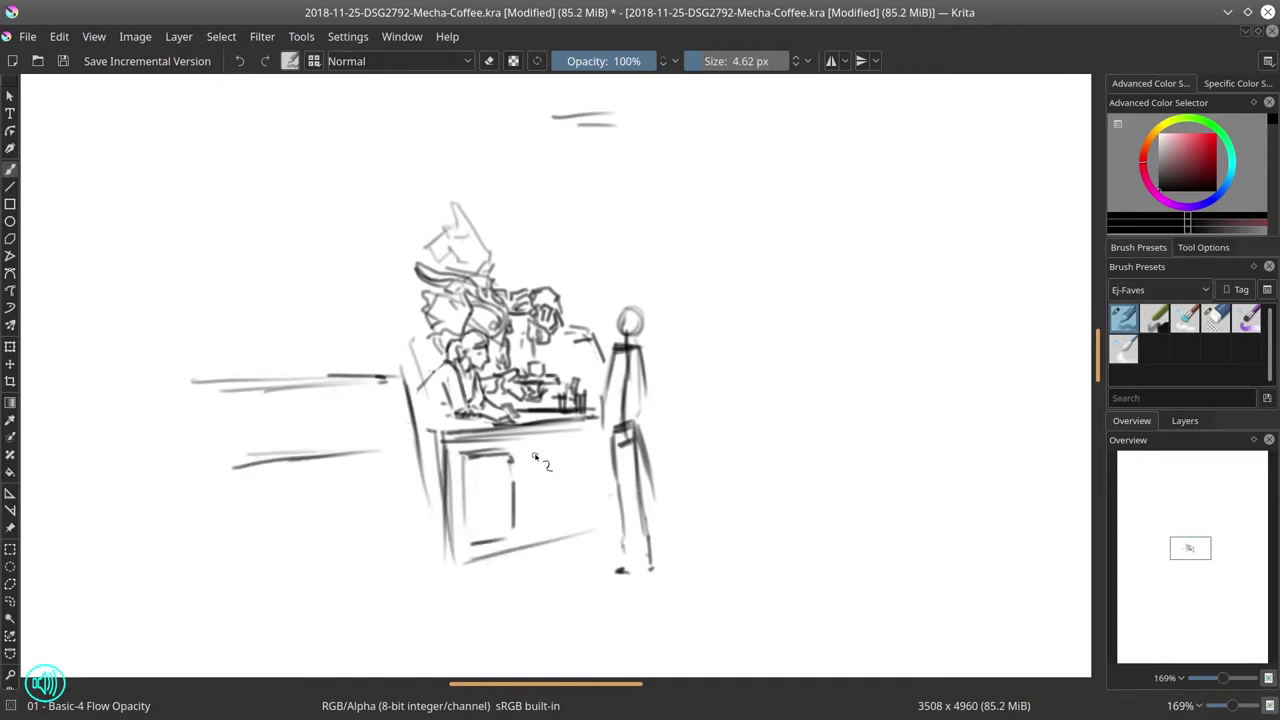
mouse_move(528, 454)
left_mouse_down()
mouse_move(530, 528)
mouse_move(570, 444)
left_mouse_up()
left_click_drag(576, 448, 584, 522)
left_click_drag(592, 442, 590, 478)
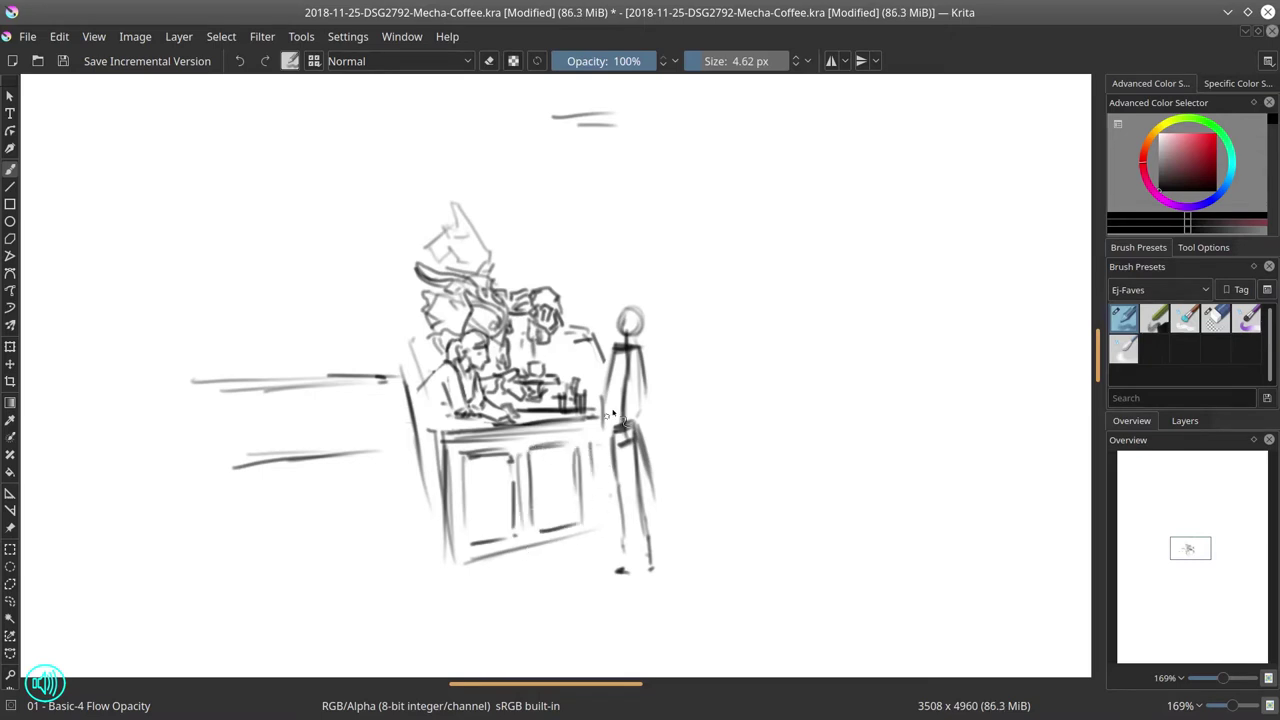
- Extend the desk's rear side down to the floor and add low horizontal lines behind the chair
left_click_drag(433, 520, 436, 565)
left_click_drag(284, 554, 382, 541)
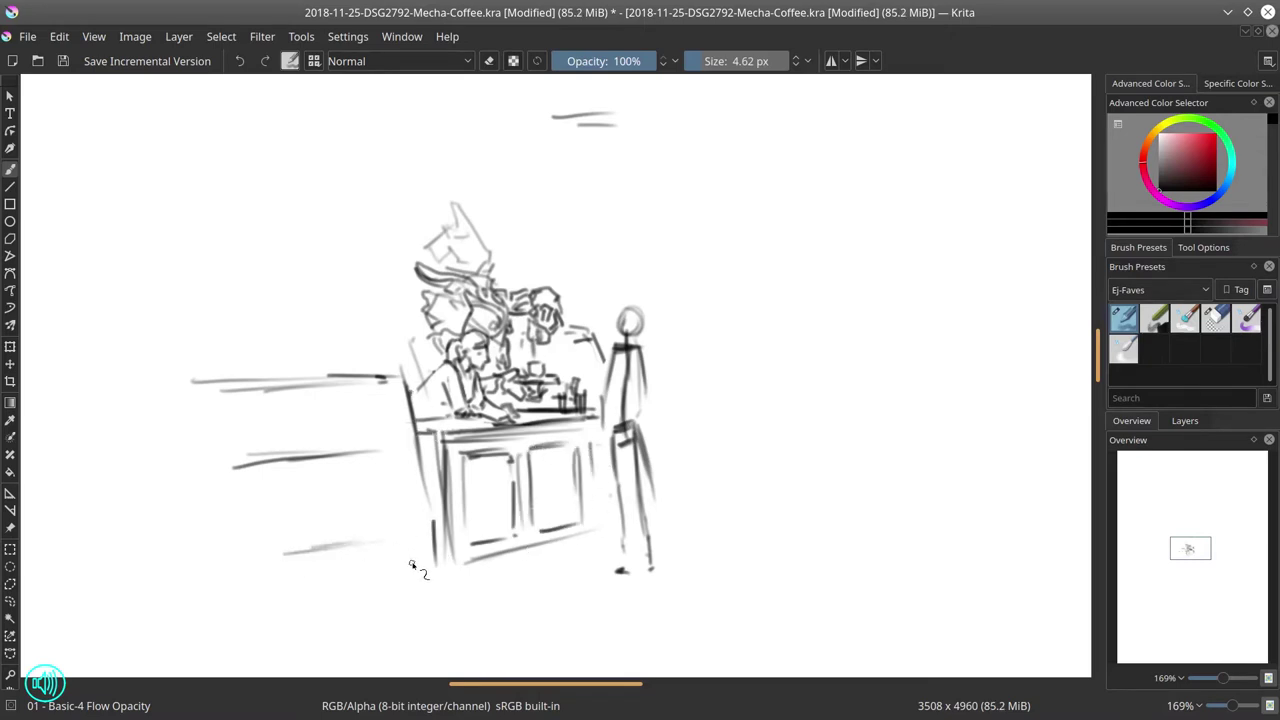
left_click_drag(316, 590, 396, 575)
left_click_drag(331, 598, 398, 583)
- Fade the standing stick figure to a faint guide with the circular eraser and return to the drawing brush
left_click(1215, 318)
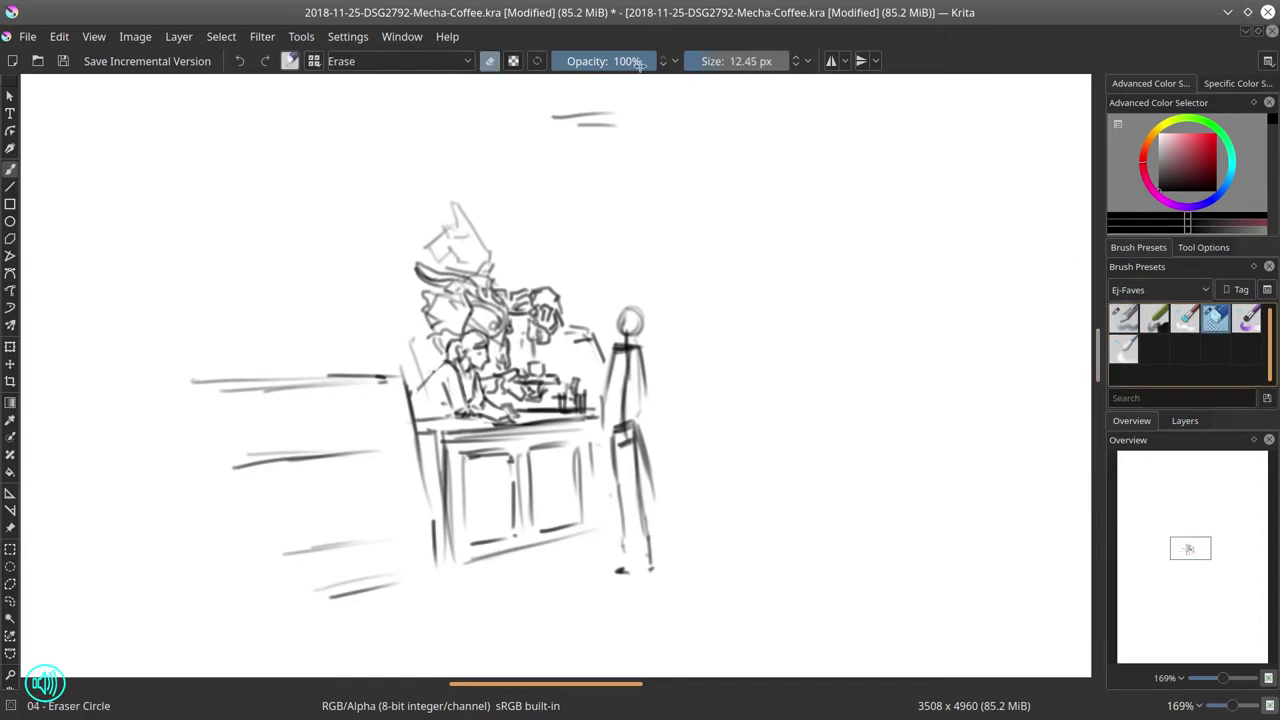
mouse_move(628, 300)
left_mouse_down()
mouse_move(640, 560)
mouse_move(680, 449)
left_mouse_up()
key("slash")
key("slash")
key("slash")
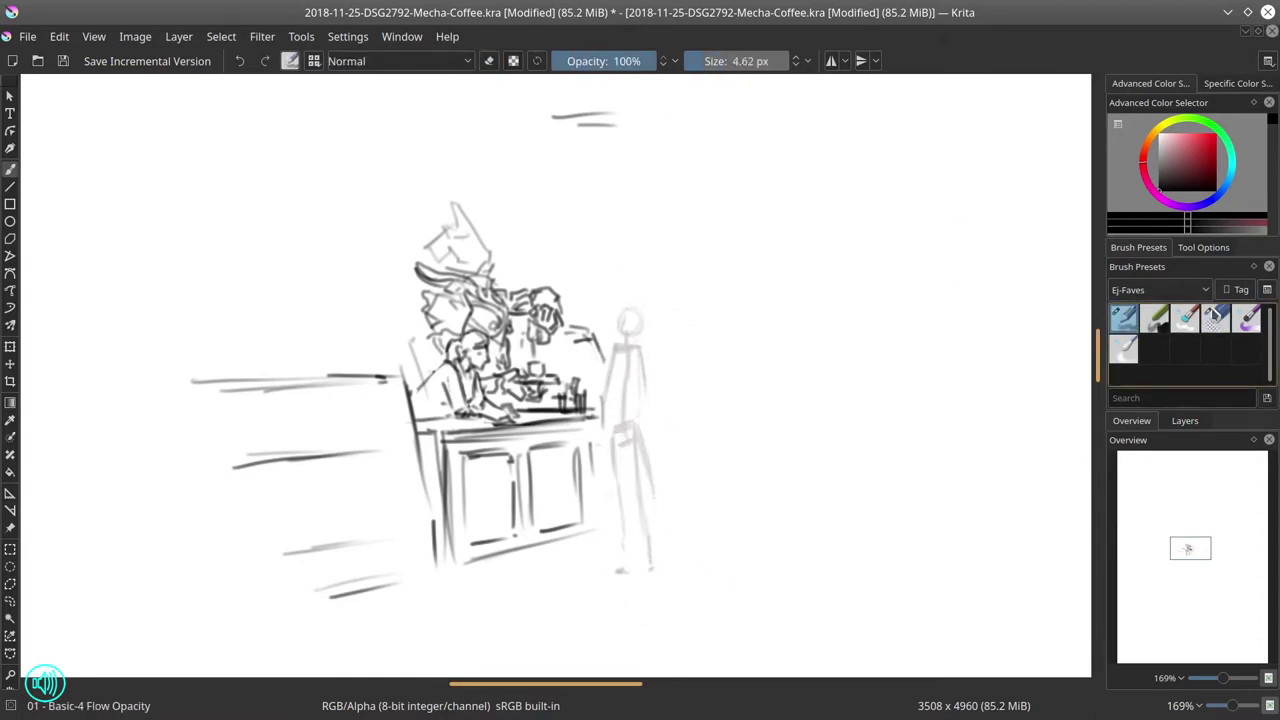
- Draw the standing figure over the faint guide with hair, torso, arm, held object, banded knee-length skirt, legs and shoes
mouse_move(617, 311)
left_mouse_down()
mouse_move(649, 318)
mouse_move(600, 425)
left_mouse_up()
key("ctrl+z")
key("ctrl+z")
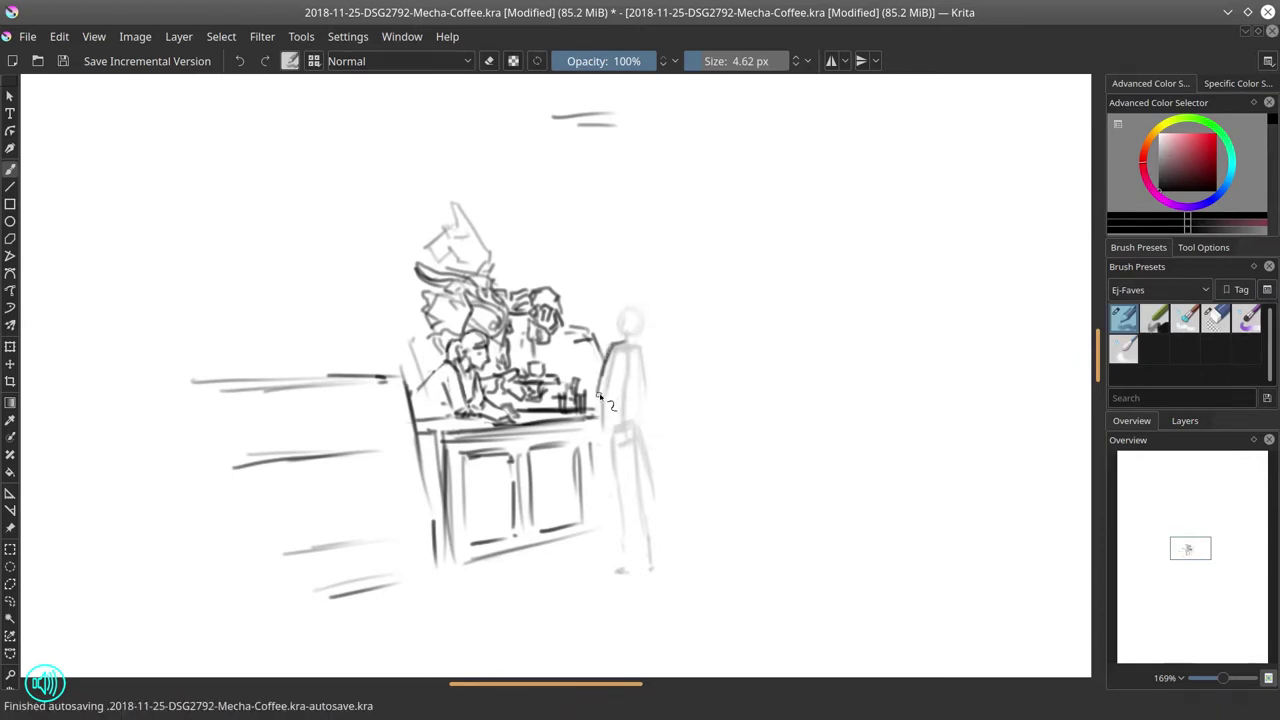
left_click_drag(611, 393, 597, 433)
mouse_move(638, 345)
left_mouse_down()
mouse_move(648, 396)
mouse_move(621, 420)
mouse_move(646, 430)
mouse_move(612, 467)
mouse_move(604, 367)
mouse_move(620, 503)
mouse_move(652, 471)
mouse_move(615, 476)
mouse_move(618, 499)
mouse_move(656, 502)
mouse_move(609, 565)
mouse_move(640, 511)
mouse_move(648, 558)
left_mouse_up()
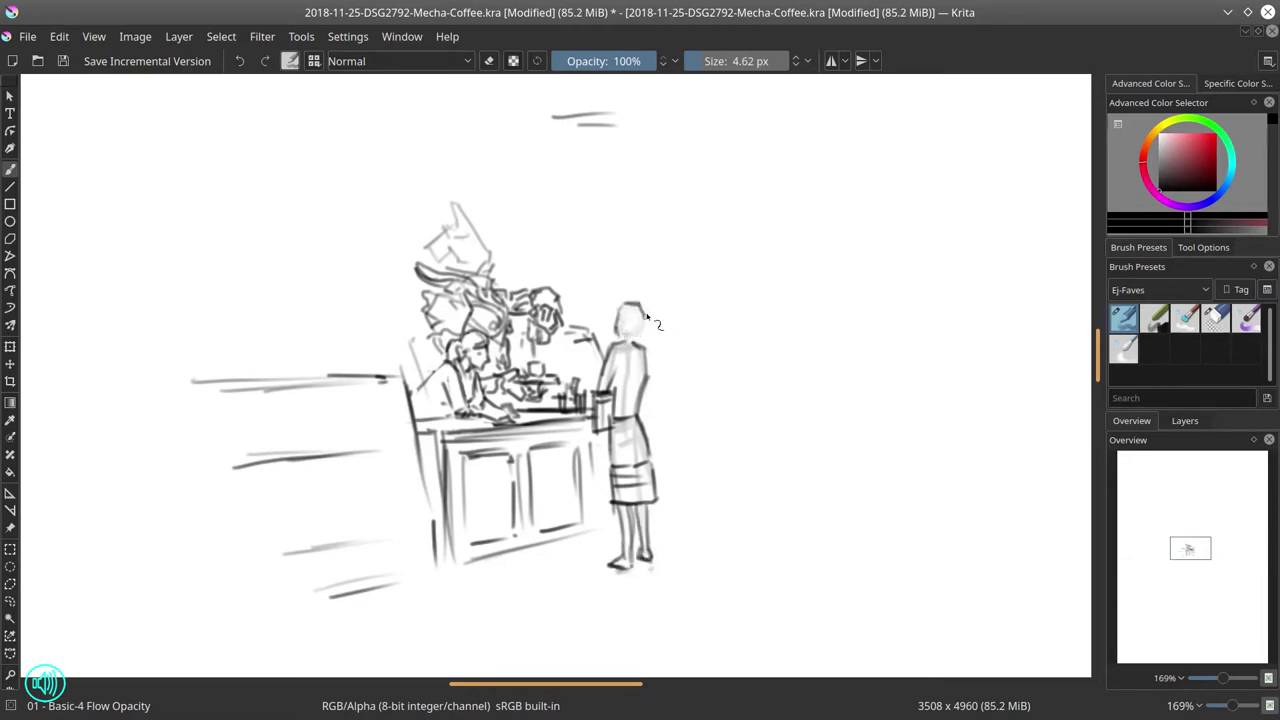
mouse_move(640, 331)
left_mouse_down()
mouse_move(691, 334)
mouse_move(650, 336)
left_mouse_up()
- Clean the remaining guide lines out of the standing figure's torso and skirt with an 11 px eraser
left_click(1216, 318)
mouse_move(630, 348)
left_mouse_down()
mouse_move(624, 412)
mouse_move(615, 376)
left_mouse_up()
key("bracketright")
key("bracketright")
left_click_drag(618, 429, 643, 453)
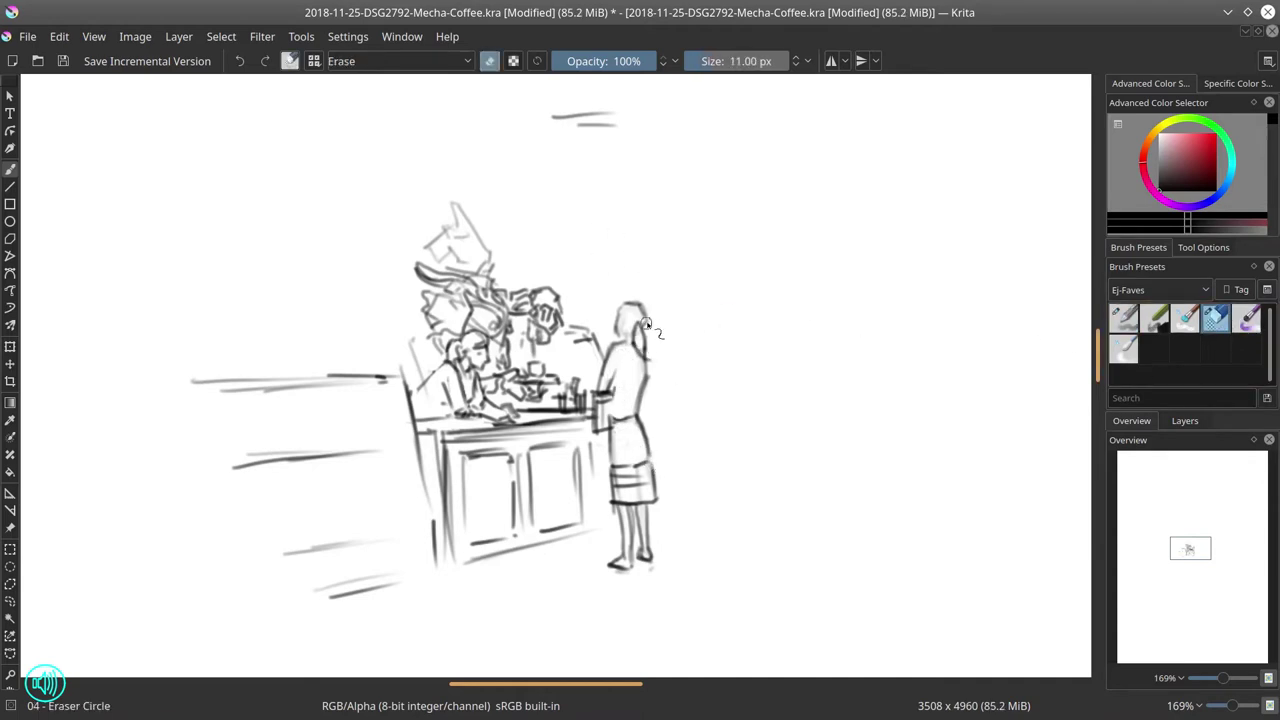
key("/")
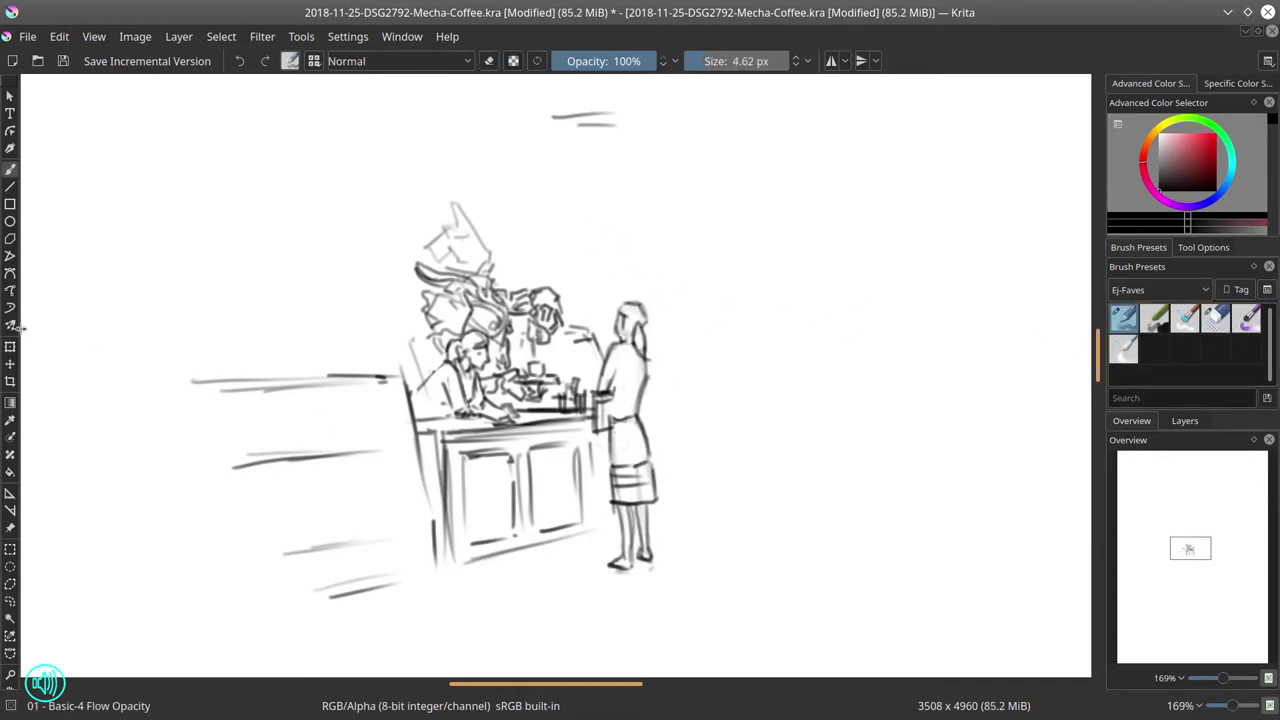
- Outline the mecha and its cup with a polygonal selection, transform them to a slightly higher position, deselect, and return to the drawing brush
left_click(10, 584)
left_click(514, 242)
left_click(465, 171)
left_click(396, 210)
left_click(387, 276)
left_click(403, 306)
left_click(425, 323)
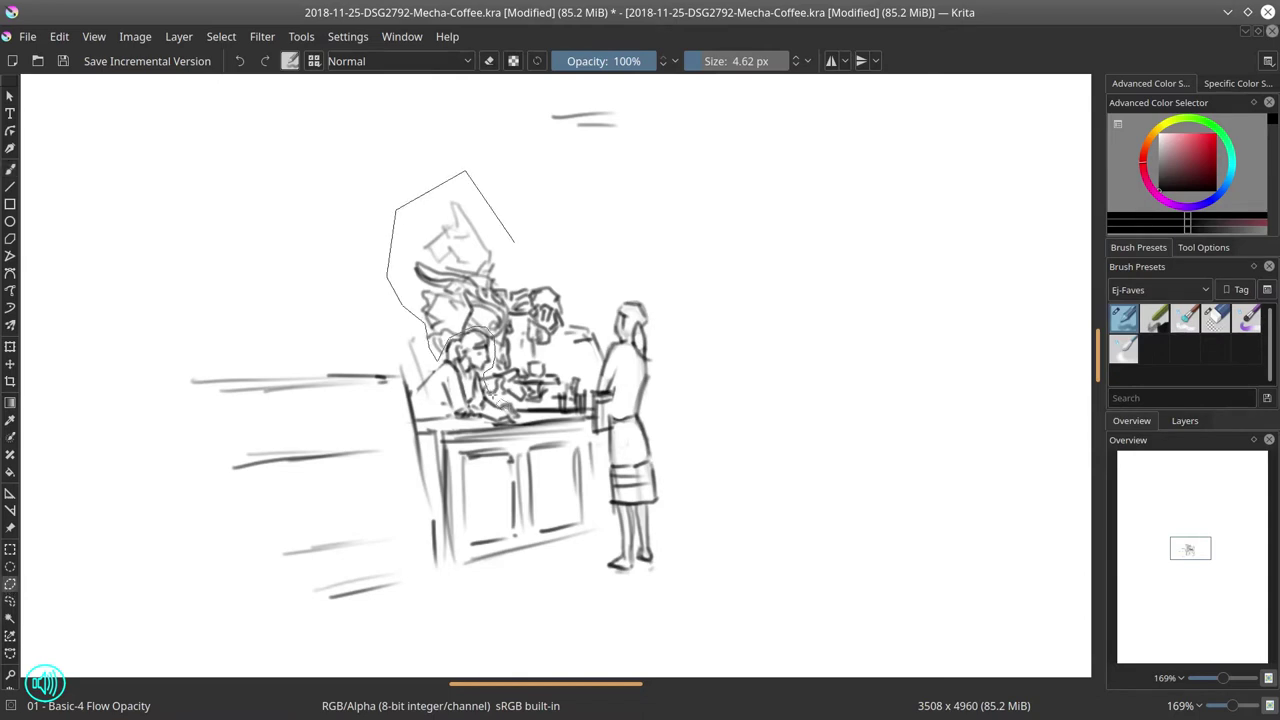
mouse_move(521, 338)
left_mouse_down()
mouse_move(514, 242)
mouse_move(528, 263)
left_mouse_up()
left_click(10, 347)
key("Return")
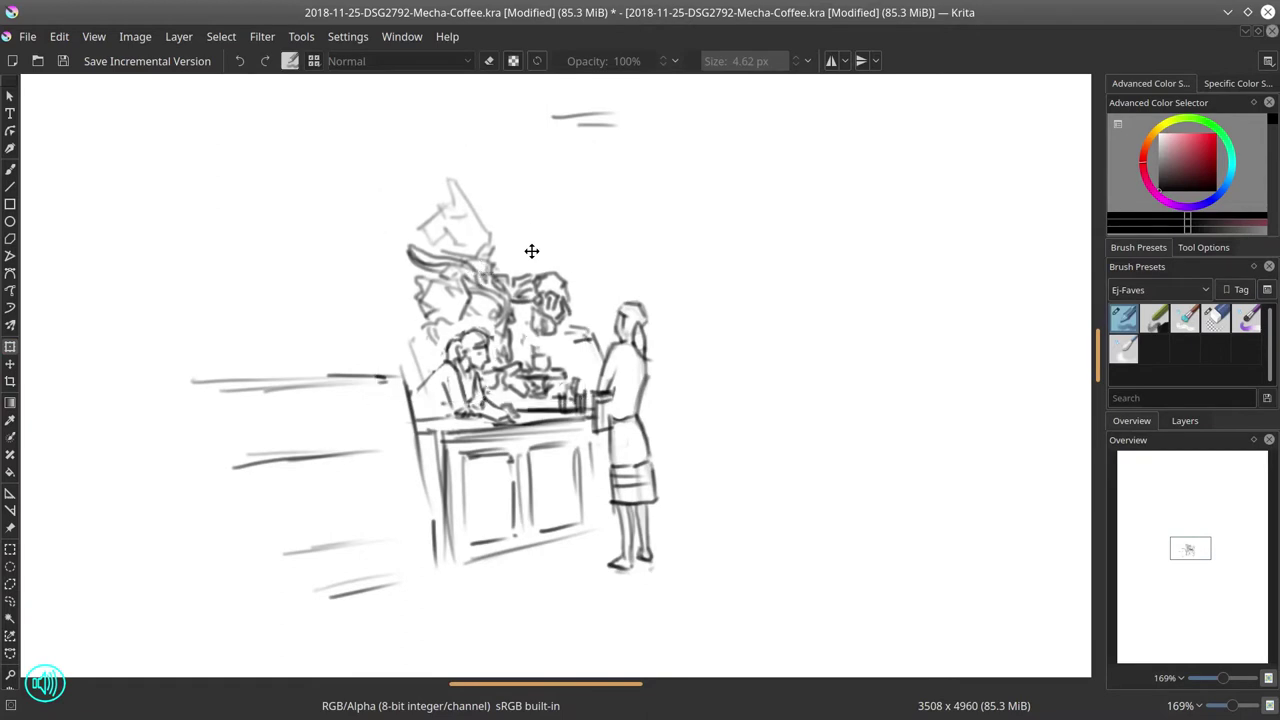
left_click(221, 37)
left_click(245, 78)
left_click(10, 170)
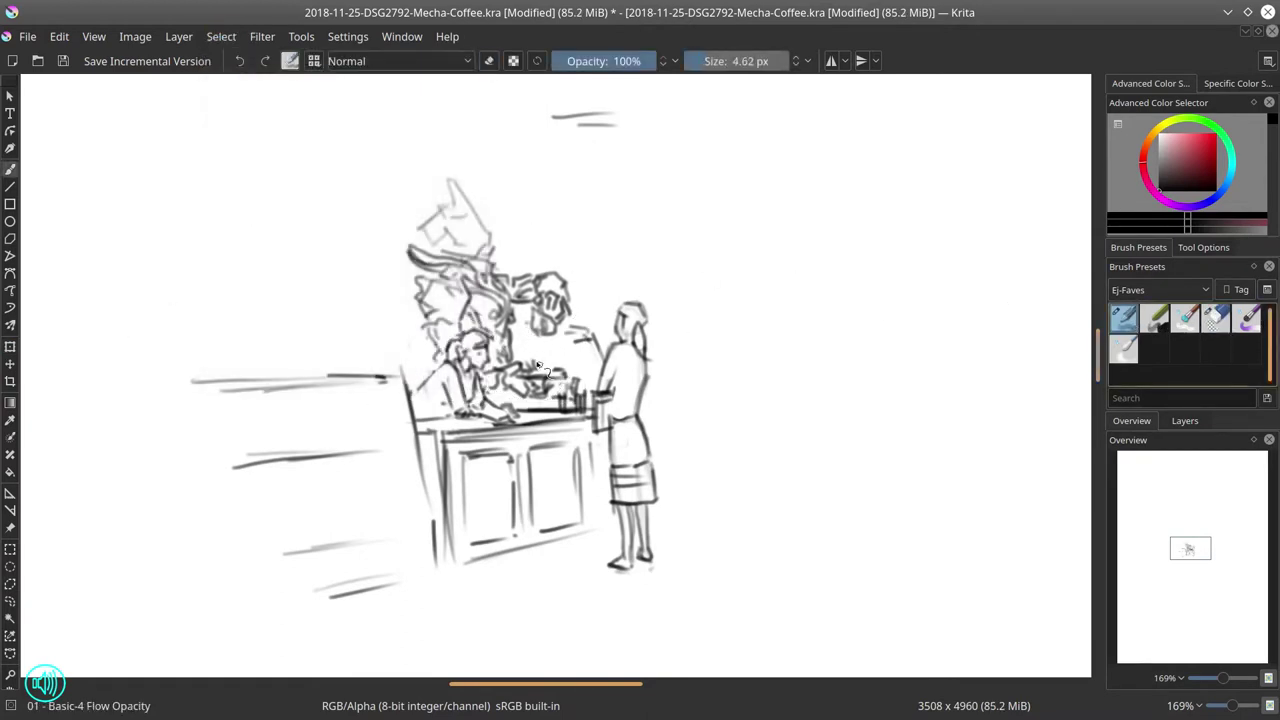
- Erase stray strokes between the mecha's hand and the standing woman, and add furniture lines behind her and a line along the desk's base
key("slash")
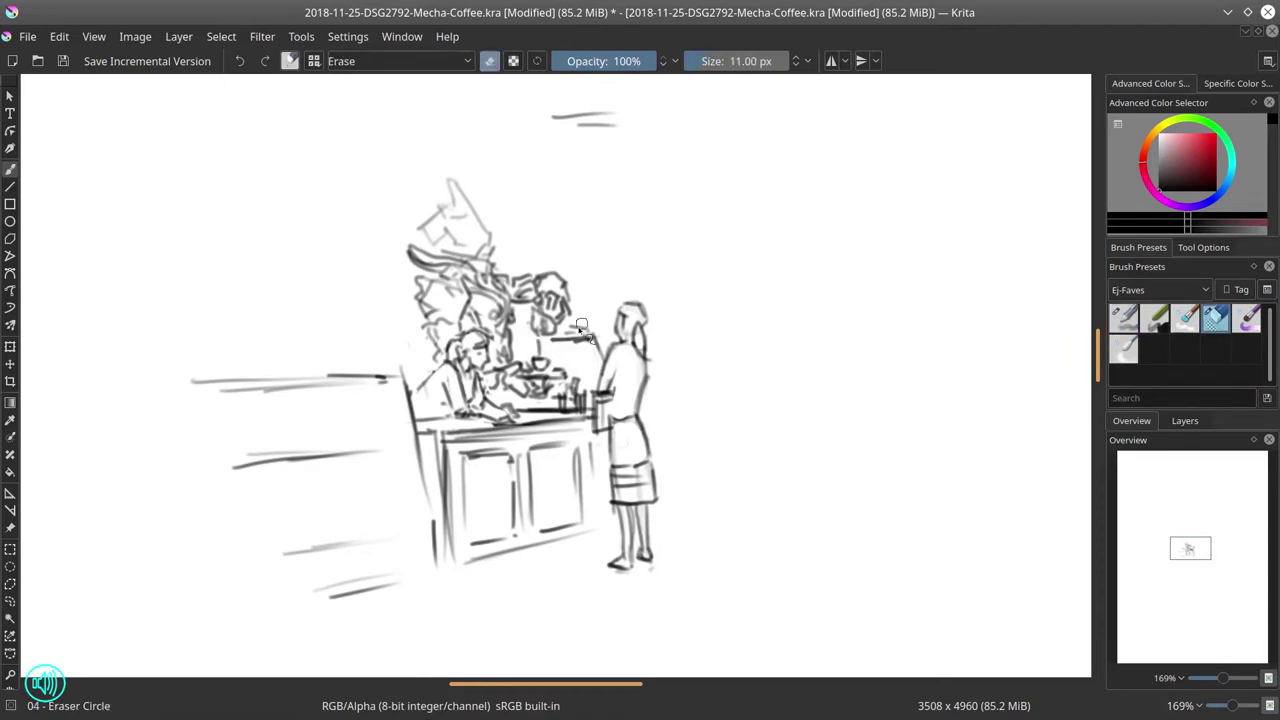
left_click_drag(575, 328, 609, 347)
key("slash")
left_click_drag(649, 386, 669, 471)
left_click_drag(671, 477, 674, 511)
left_click_drag(465, 574, 596, 541)
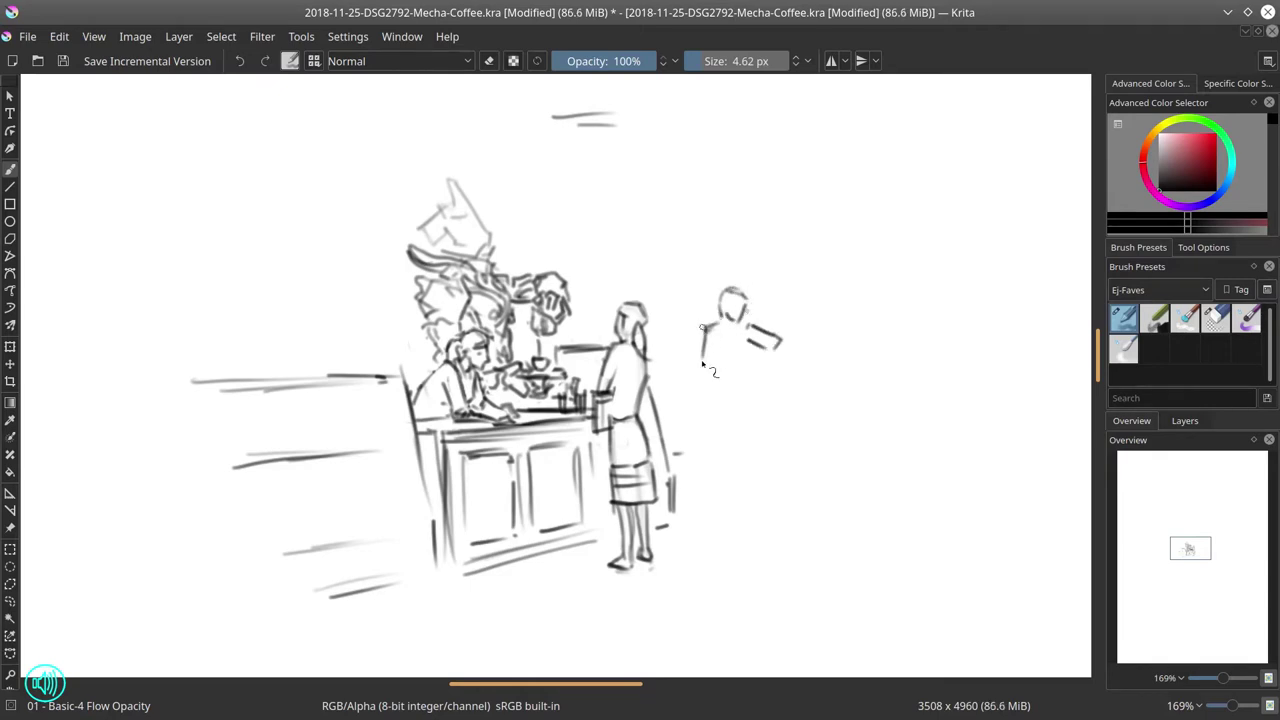
- Draw the head, flat cap, raised arm and torso of a man standing behind the woman
left_click_drag(703, 366, 700, 386)
left_click_drag(712, 330, 726, 320)
left_click_drag(720, 300, 734, 288)
mouse_move(706, 330)
left_mouse_down()
mouse_move(706, 422)
mouse_move(723, 414)
mouse_move(713, 384)
left_mouse_up()
mouse_move(708, 376)
left_mouse_down()
mouse_move(724, 410)
mouse_move(754, 411)
left_mouse_up()
left_click_drag(753, 411, 763, 398)
left_click_drag(759, 354, 758, 392)
left_click_drag(724, 293, 748, 296)
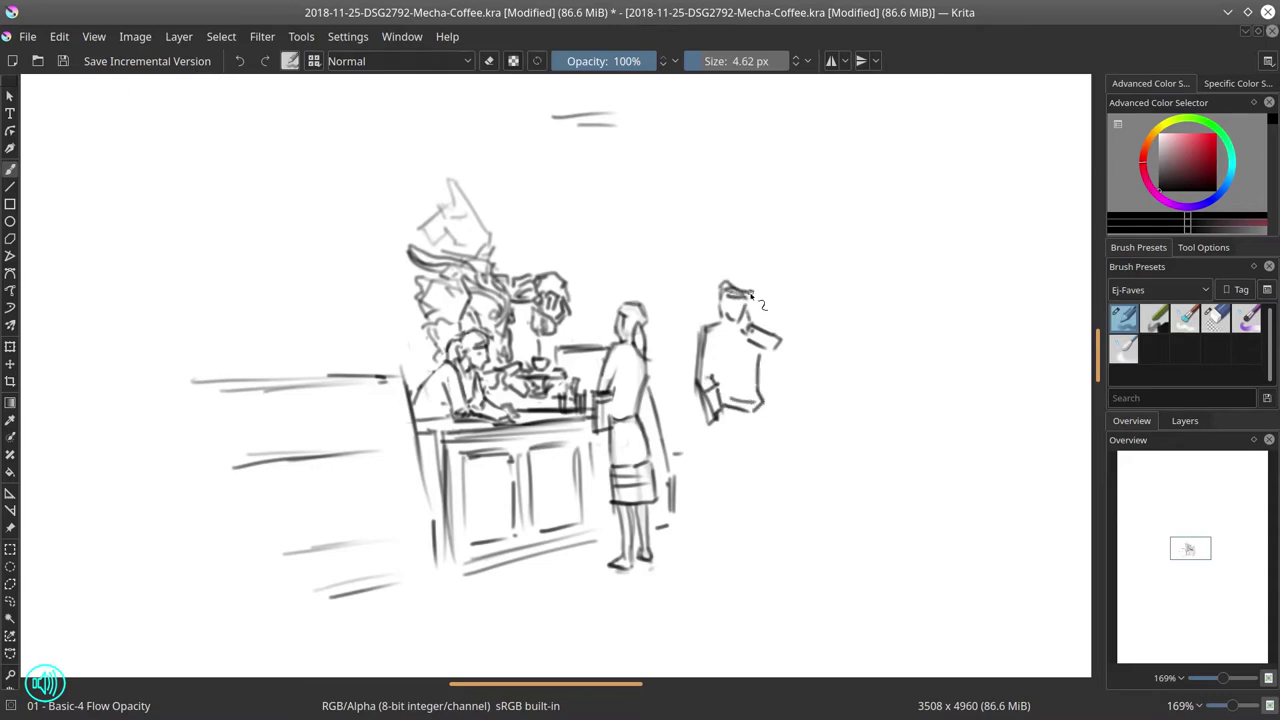
key("ctrl+z")
- Draw the capped man's trouser legs from the waist down to the feet
mouse_move(718, 410)
left_mouse_down()
mouse_move(760, 420)
mouse_move(716, 500)
left_mouse_up()
left_click_drag(756, 418, 770, 498)
left_click_drag(716, 496, 738, 540)
key("ctrl+z")
mouse_move(735, 433)
left_mouse_down()
mouse_move(746, 482)
mouse_move(736, 526)
mouse_move(731, 466)
left_mouse_up()
left_click_drag(737, 433, 754, 484)
key("ctrl+z")
- Erase the lower torso lines of the capped man with the circular eraser and draw his outer shoe
left_click(1220, 330)
left_click_drag(759, 356, 758, 405)
mouse_move(745, 405)
left_mouse_down()
mouse_move(714, 370)
mouse_move(704, 408)
left_mouse_up()
left_click_drag(722, 418, 748, 400)
key("/")
left_click_drag(758, 476, 790, 530)
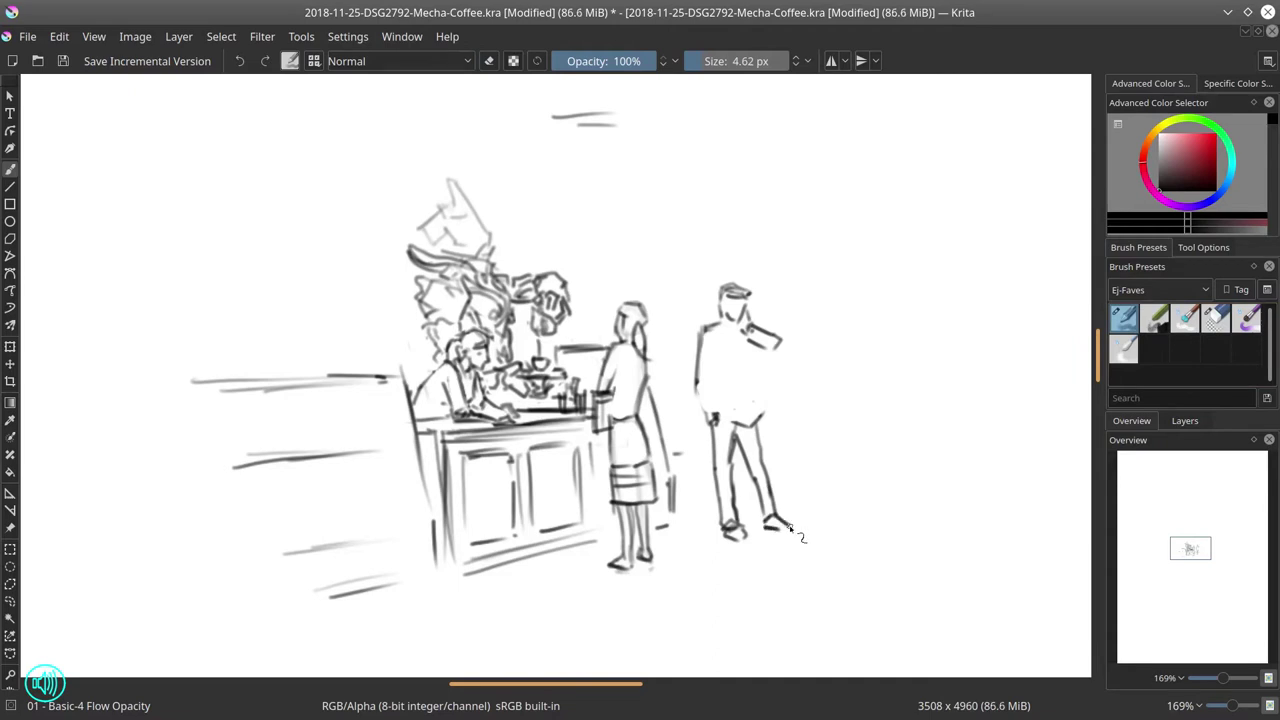
- Clean up the capped man's waist and redraw his hanging arm, shirt side and hem
key("/")
left_click_drag(763, 410, 757, 423)
key("/")
left_click_drag(709, 388, 716, 414)
left_click_drag(708, 361, 708, 384)
mouse_move(696, 386)
left_mouse_down()
mouse_move(753, 418)
mouse_move(755, 354)
left_mouse_up()
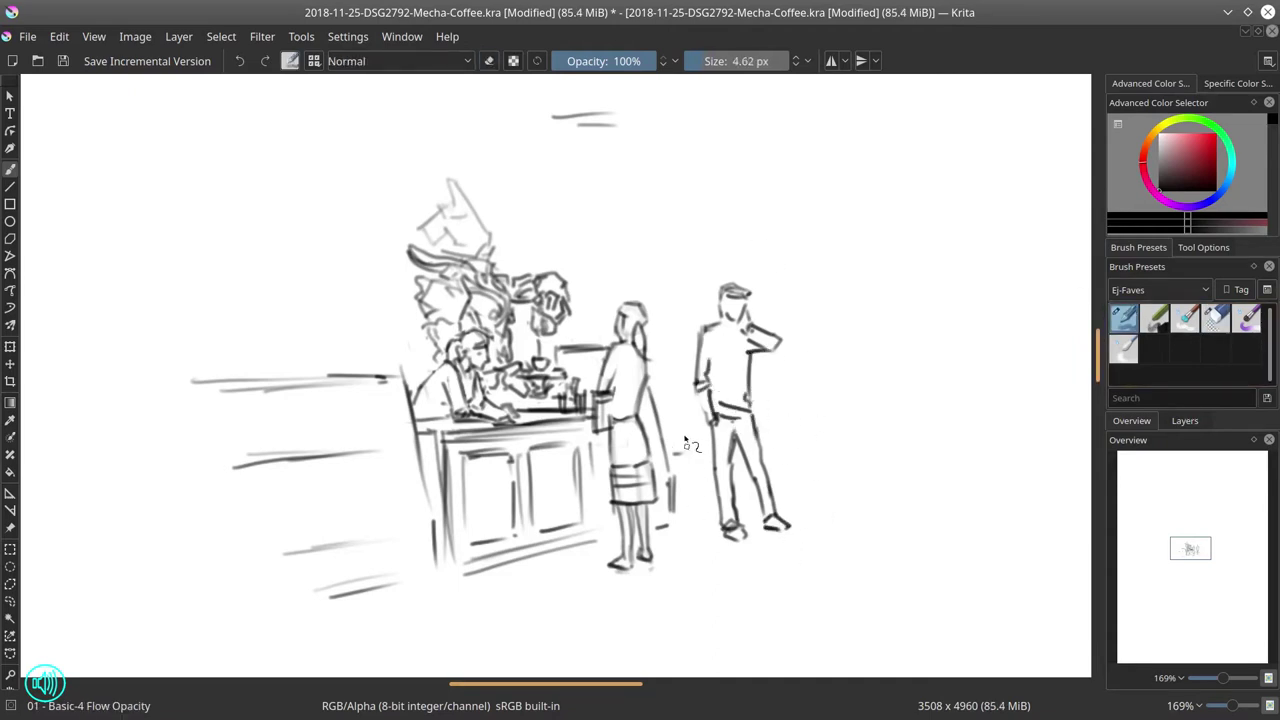
- Draw two tall window frames behind the standing figures and a small background table with a seated person between them
mouse_move(581, 242)
left_mouse_down()
mouse_move(587, 333)
mouse_move(582, 237)
mouse_move(649, 228)
mouse_move(658, 340)
left_mouse_up()
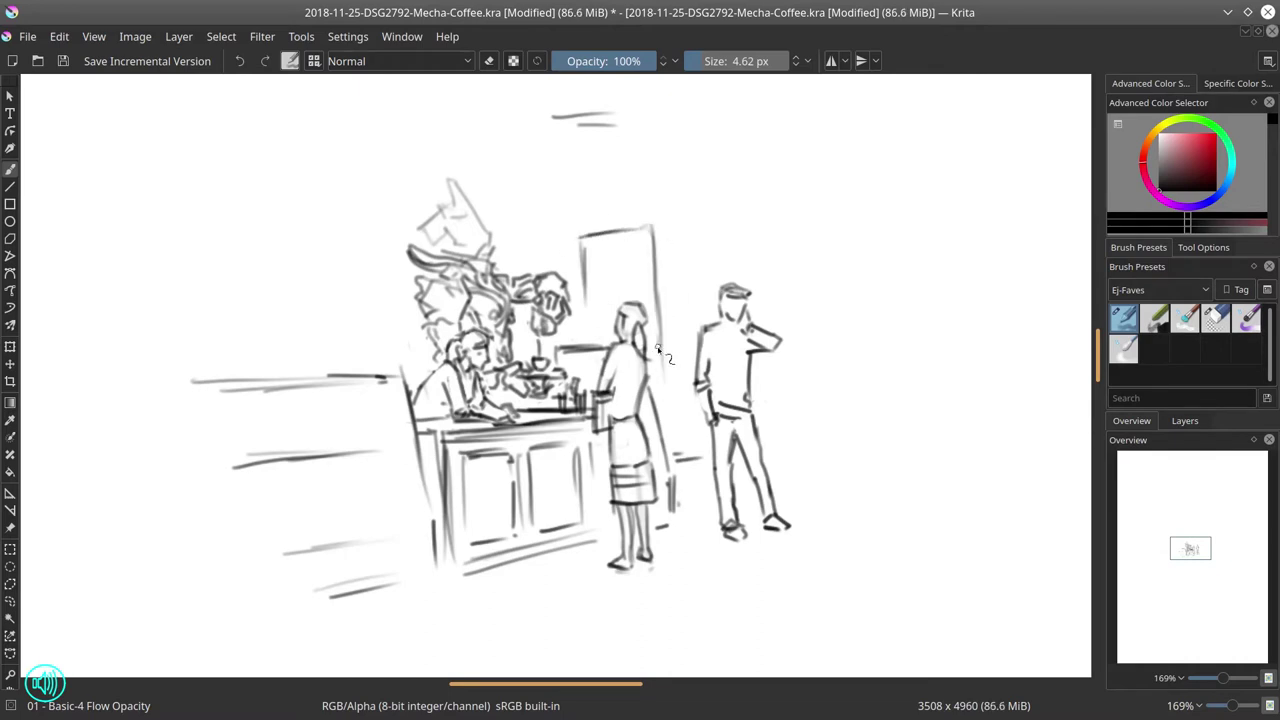
mouse_move(666, 411)
left_mouse_down()
mouse_move(671, 372)
mouse_move(686, 363)
mouse_move(704, 413)
left_mouse_up()
left_click_drag(696, 423, 692, 476)
left_click_drag(669, 232, 668, 312)
mouse_move(676, 229)
left_mouse_down()
mouse_move(764, 224)
mouse_move(772, 297)
left_mouse_up()
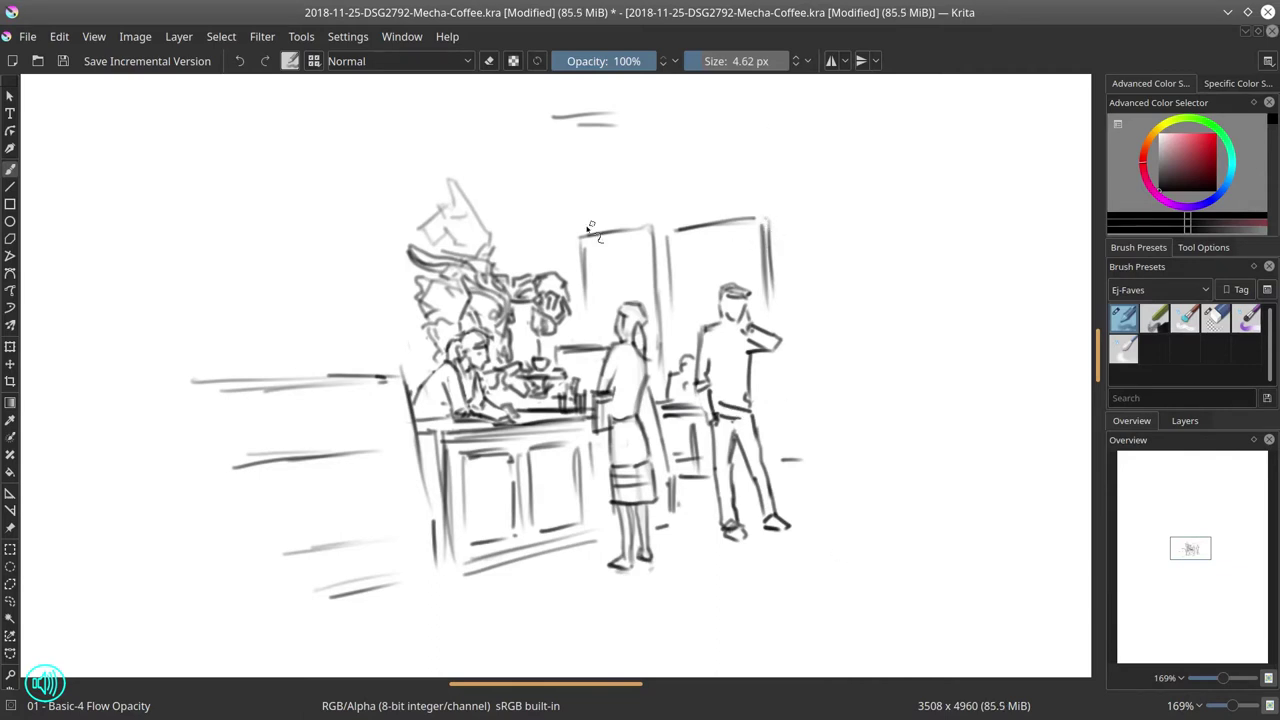
- Add a wall line above the windows, converging ceiling lines and a second line along the desk's base
left_click_drag(558, 225, 766, 193)
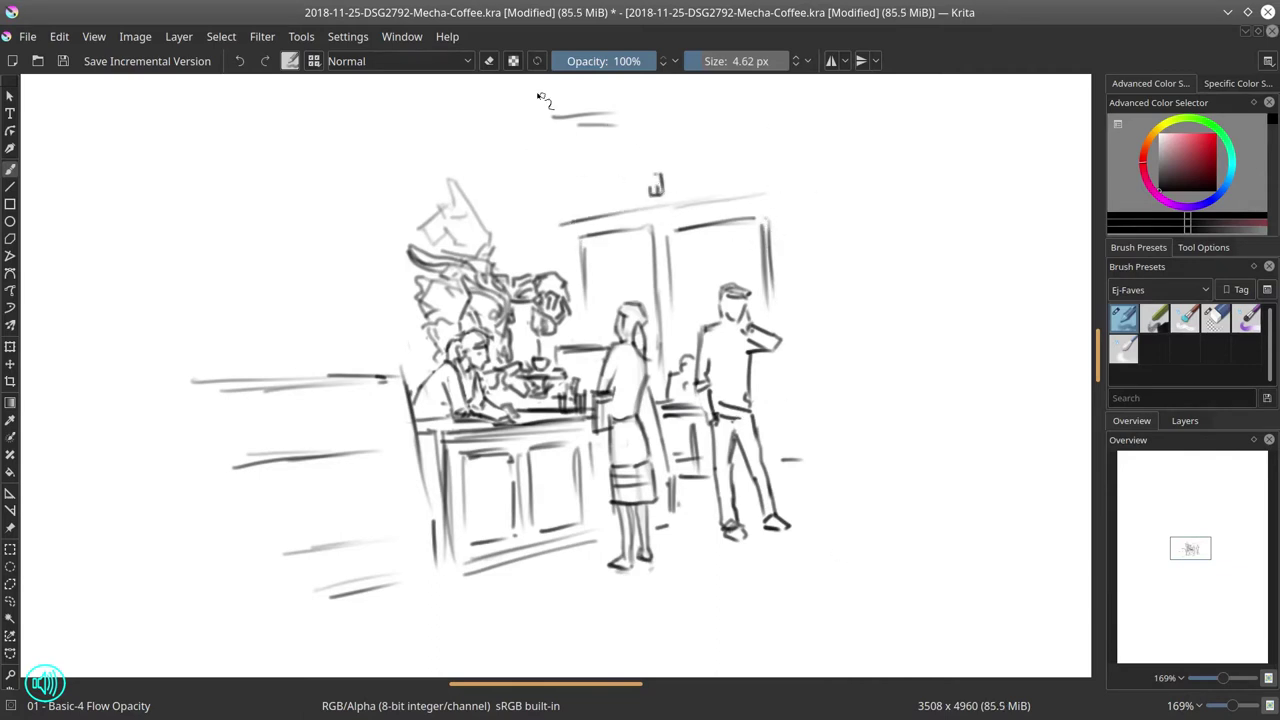
left_click_drag(538, 96, 640, 156)
left_click_drag(455, 588, 550, 555)
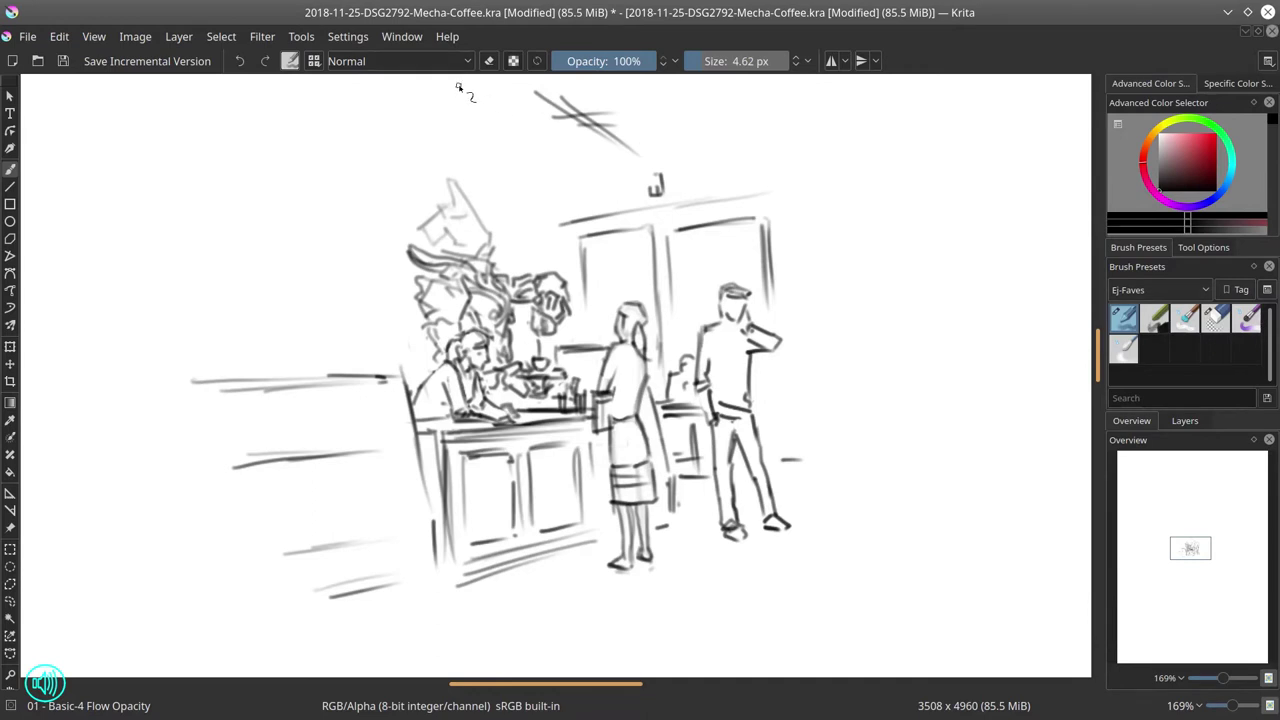
left_click_drag(458, 86, 600, 150)
mouse_move(580, 134)
left_mouse_down()
mouse_move(642, 162)
mouse_move(760, 164)
left_mouse_up()
left_click_drag(682, 174, 760, 166)
left_click_drag(708, 163, 793, 150)
- Add more slanted ceiling and wall lines and a partial third window frame behind the mecha's raised hand
left_click_drag(554, 194, 627, 181)
mouse_move(631, 122)
left_mouse_down()
mouse_move(796, 103)
mouse_move(686, 97)
mouse_move(721, 89)
left_mouse_up()
key("ctrl+z")
left_click_drag(496, 153, 551, 139)
left_click_drag(505, 201, 578, 189)
left_click_drag(513, 232, 568, 223)
mouse_move(515, 247)
left_mouse_down()
mouse_move(572, 241)
mouse_move(568, 271)
left_mouse_up()
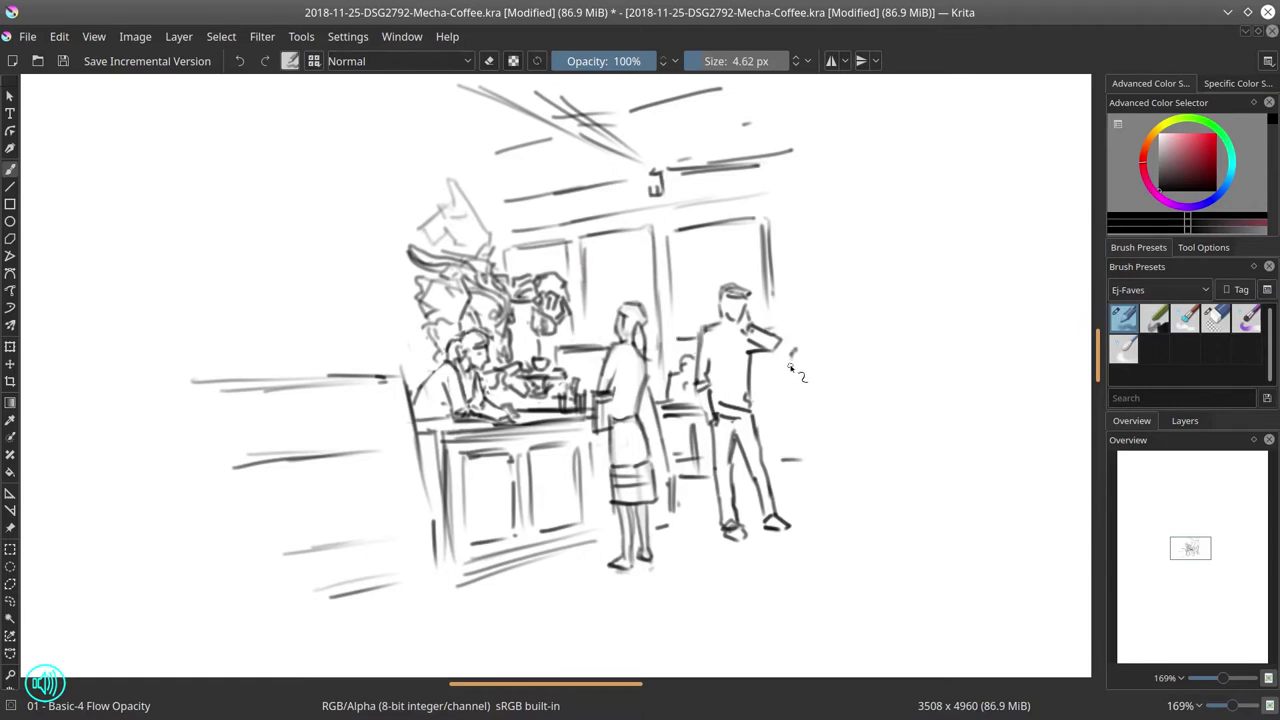
- Erase the stray floor strokes around the capped man and draw a seated figure leaning on a table beyond him
left_click(1216, 318)
left_click_drag(710, 476, 682, 478)
left_click_drag(802, 460, 784, 459)
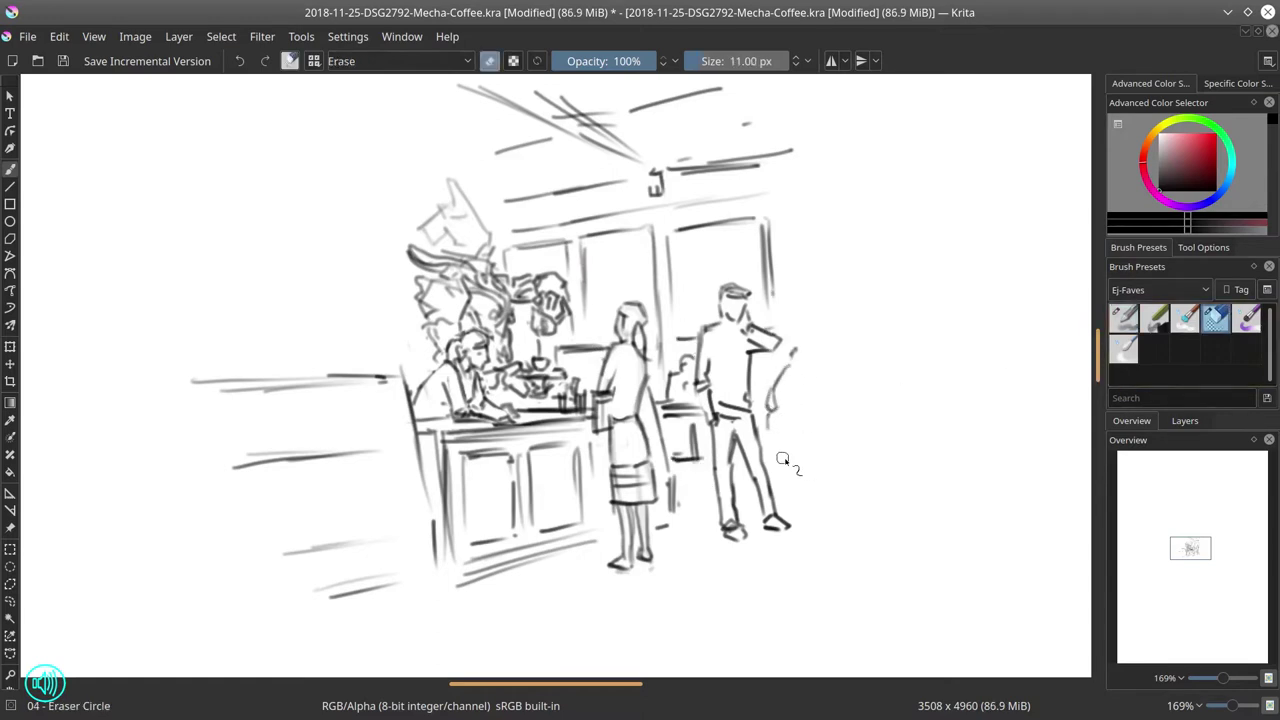
left_click(1124, 318)
left_click_drag(774, 414, 804, 417)
mouse_move(804, 418)
left_mouse_down()
mouse_move(812, 452)
mouse_move(801, 394)
left_mouse_up()
mouse_move(795, 396)
left_mouse_down()
mouse_move(838, 392)
mouse_move(798, 402)
left_mouse_up()
left_click_drag(837, 399, 887, 401)
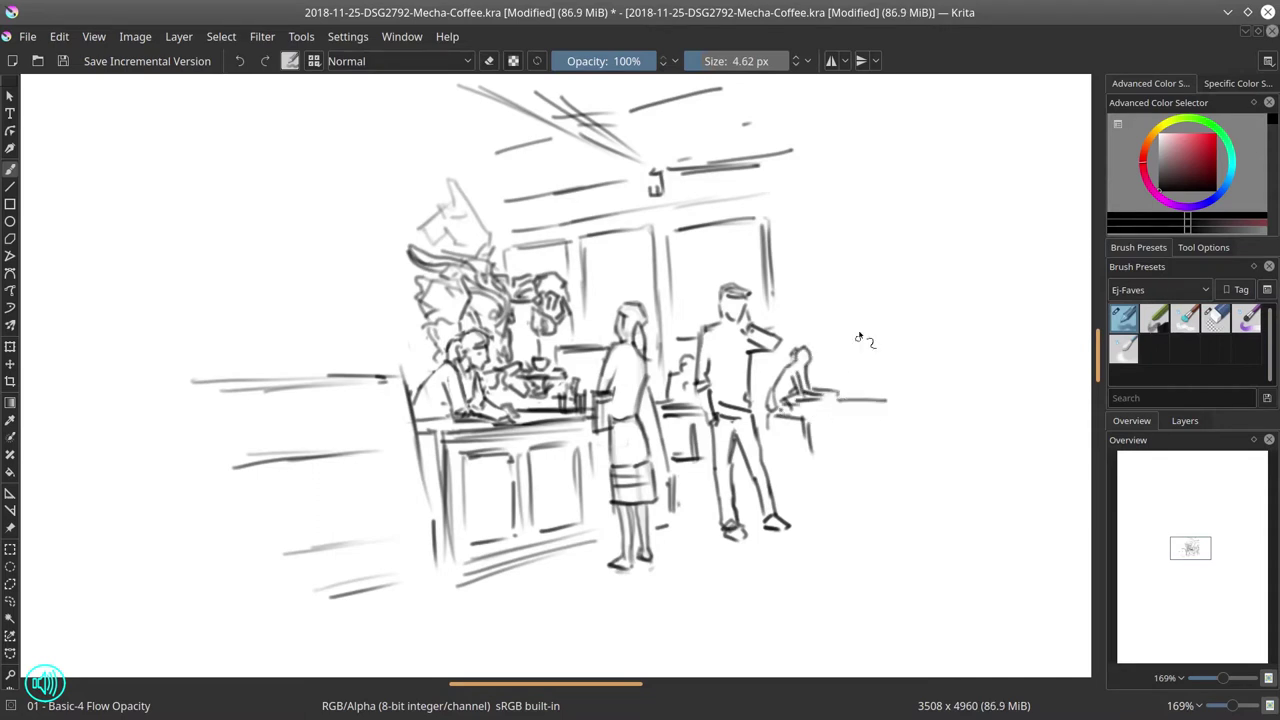
- Add another window edge beyond the capped man, complete the background table bases, and strengthen the desk's base and nearby furniture lines
left_click_drag(783, 215, 788, 278)
left_click_drag(769, 434, 771, 460)
left_click_drag(774, 452, 800, 449)
left_click_drag(654, 516, 673, 511)
mouse_move(477, 573)
left_mouse_down()
mouse_move(616, 543)
mouse_move(474, 575)
left_mouse_up()
left_click(1216, 318)
left_click(1123, 318)
left_click_drag(678, 478, 676, 520)
left_click_drag(684, 473, 697, 472)
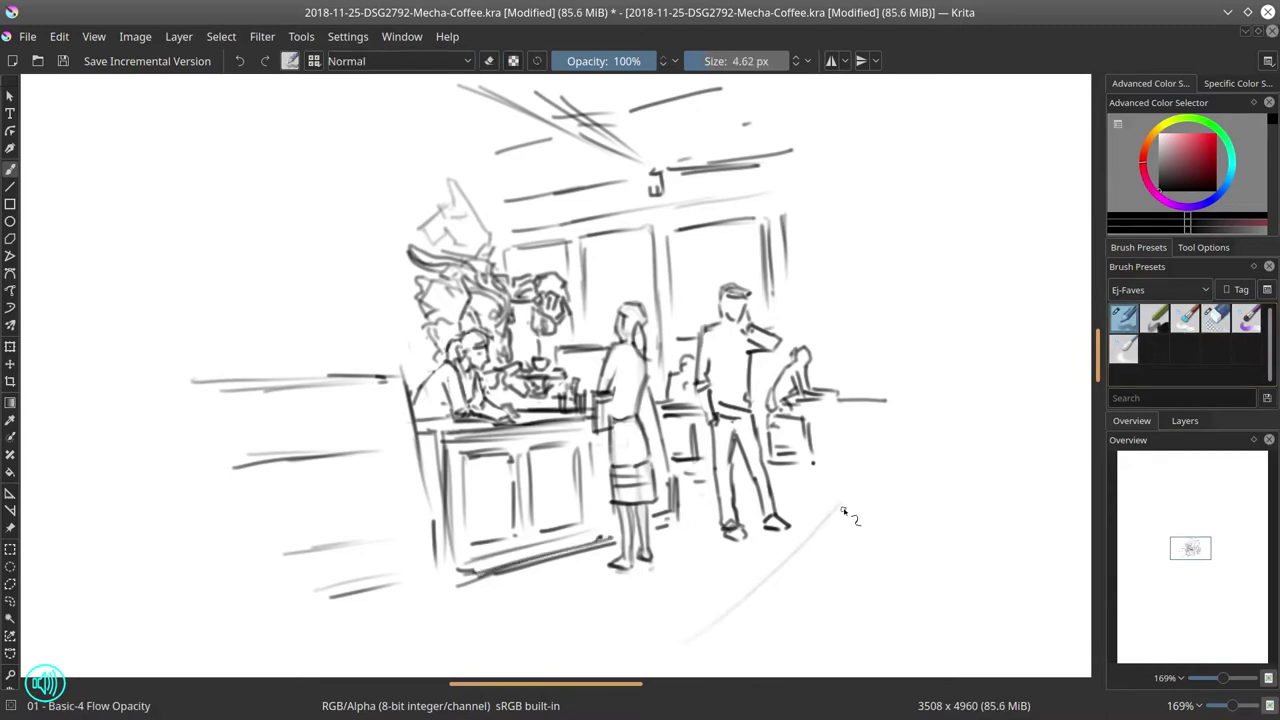
- Draw crossing perspective lines across the floor in front of the desk and below the standing figures
left_click_drag(855, 502, 700, 624)
left_click_drag(474, 645, 632, 577)
left_click_drag(583, 611, 748, 636)
left_click_drag(690, 573, 870, 588)
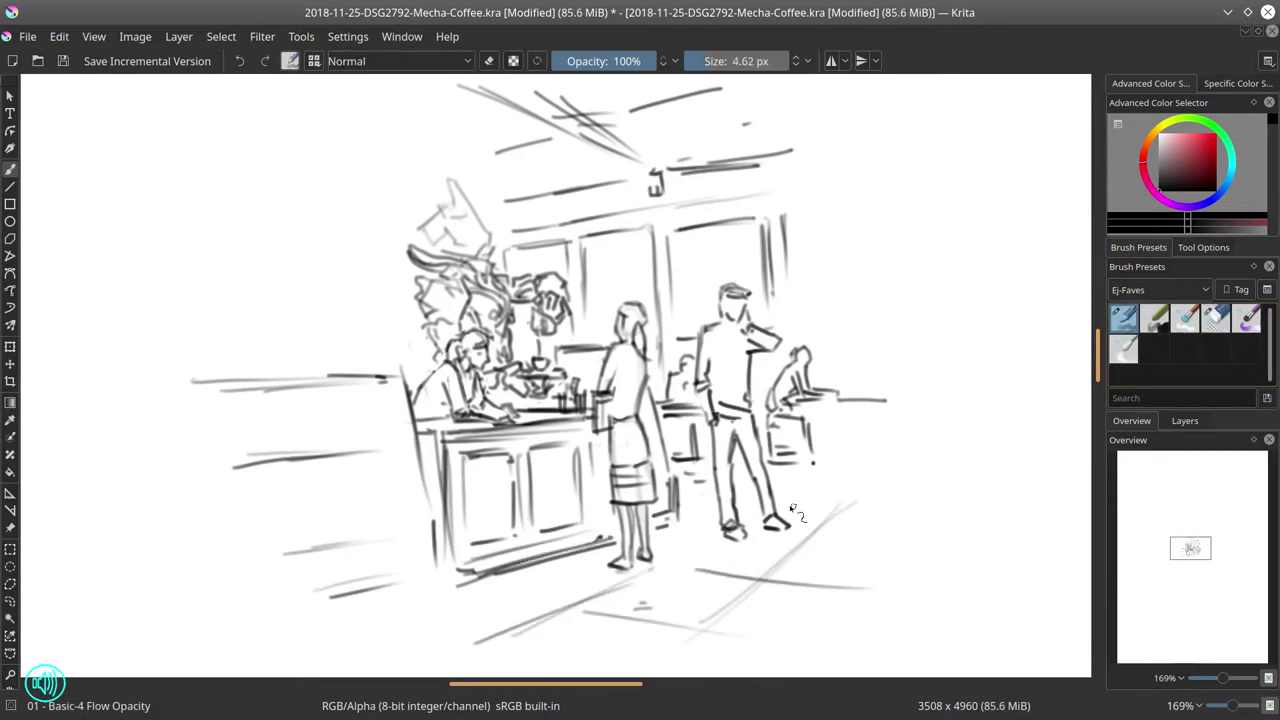
left_click_drag(789, 506, 935, 509)
left_click_drag(675, 571, 812, 584)
left_click_drag(689, 503, 709, 505)
left_click_drag(880, 498, 720, 631)
left_click_drag(833, 514, 706, 643)
left_click_drag(519, 600, 571, 612)
left_click_drag(293, 623, 384, 601)
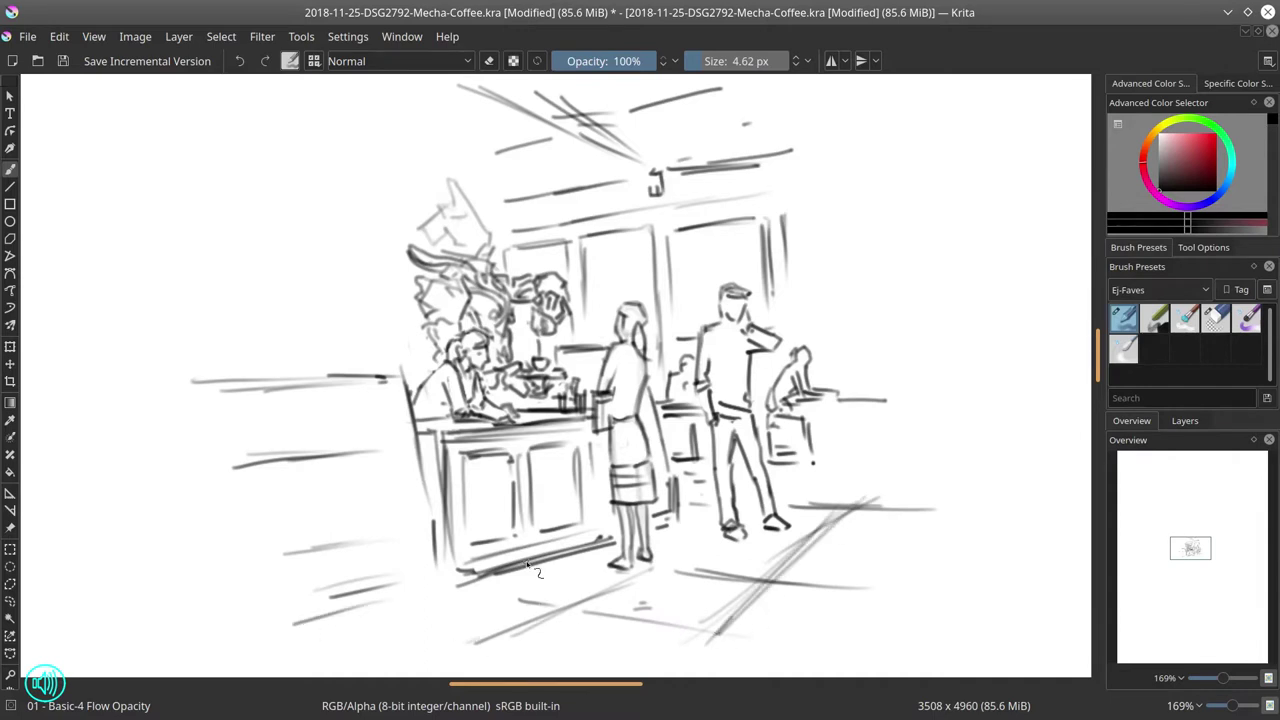
- Draw a vertical pillar on the empty side of the mecha with ceiling lines meeting at its top
left_click_drag(258, 89, 340, 126)
left_click_drag(310, 79, 355, 100)
mouse_move(352, 133)
left_mouse_down()
mouse_move(384, 142)
mouse_move(380, 268)
mouse_move(368, 145)
mouse_move(371, 200)
left_mouse_up()
left_click_drag(370, 110, 374, 312)
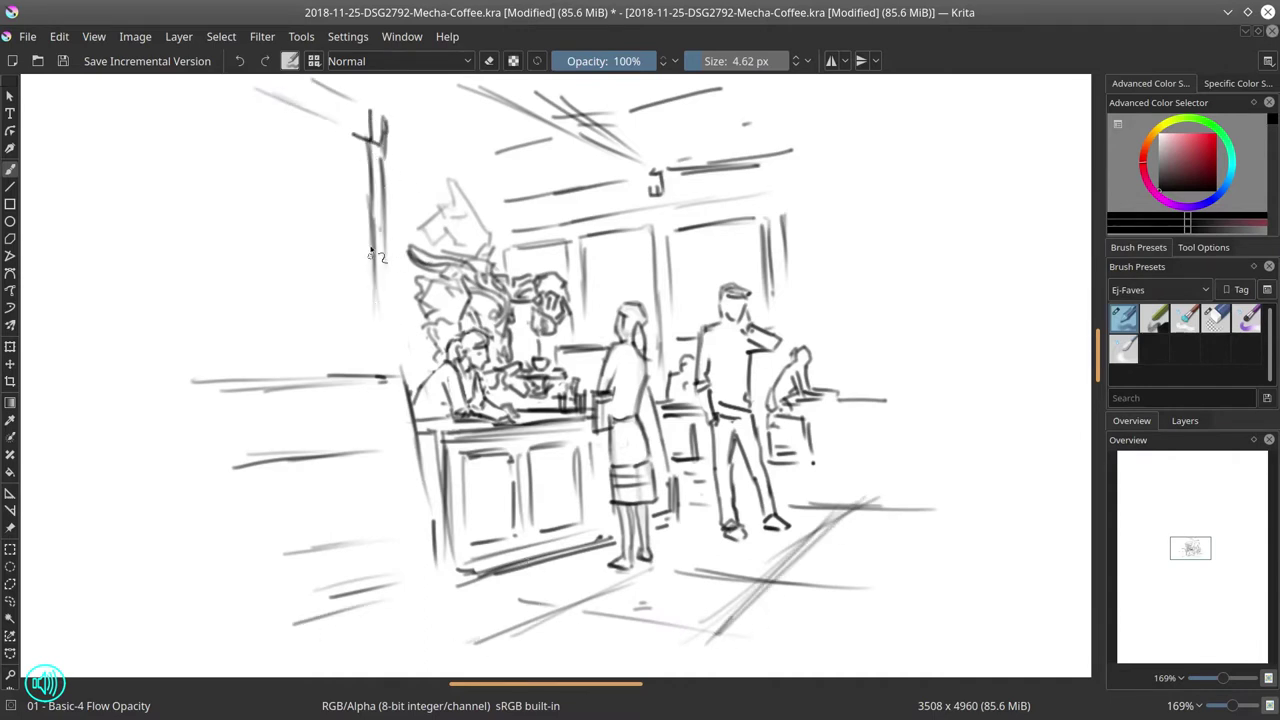
left_click_drag(372, 244, 376, 364)
- Erase the pillar's second edge, draw a small background figure behind the desk clerk, and outline a wall panel beside the pillar
left_click(1216, 318)
left_click_drag(386, 116, 386, 266)
mouse_move(382, 130)
left_mouse_down()
mouse_move(384, 246)
mouse_move(407, 322)
mouse_move(392, 374)
mouse_move(412, 332)
left_mouse_up()
left_click(1124, 318)
left_click_drag(412, 332, 420, 378)
left_click(1216, 318)
left_click(1124, 318)
left_click_drag(347, 168, 348, 254)
mouse_move(278, 153)
left_mouse_down()
mouse_move(330, 164)
mouse_move(350, 292)
left_mouse_up()
- Redraw the lower shelf lines of the display case beside the desk and fill its three shelves with scribbled items
mouse_move(376, 424)
left_mouse_down()
mouse_move(384, 440)
mouse_move(362, 442)
left_mouse_up()
left_click_drag(320, 420, 333, 444)
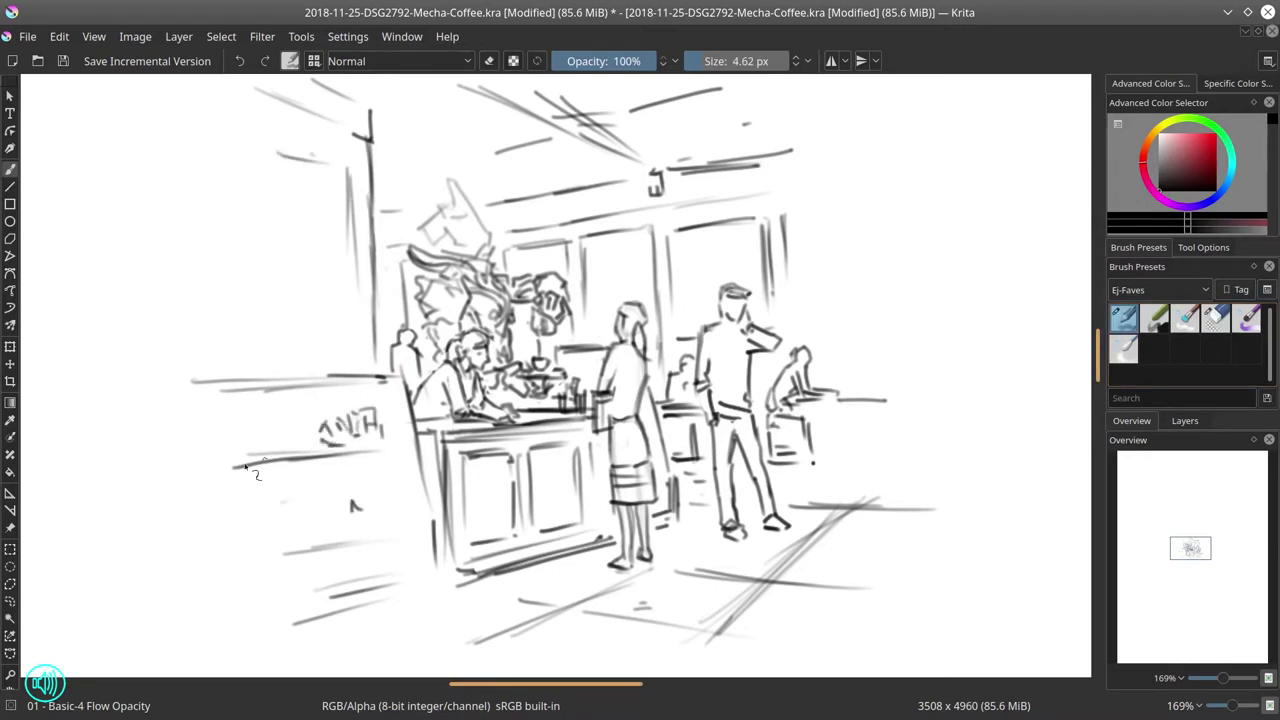
left_click_drag(248, 518, 430, 490)
mouse_move(254, 572)
left_mouse_down()
mouse_move(414, 534)
mouse_move(372, 550)
mouse_move(332, 526)
left_mouse_up()
mouse_move(303, 521)
left_mouse_down()
mouse_move(304, 546)
mouse_move(318, 545)
left_mouse_up()
left_click_drag(296, 536, 297, 549)
mouse_move(281, 484)
left_mouse_down()
mouse_move(294, 472)
mouse_move(273, 481)
left_mouse_up()
left_click_drag(338, 468, 331, 495)
mouse_move(346, 480)
left_mouse_down()
mouse_move(357, 460)
mouse_move(362, 482)
left_mouse_up()
left_click_drag(255, 449, 270, 448)
left_click_drag(260, 434, 280, 440)
left_click_drag(284, 419, 285, 441)
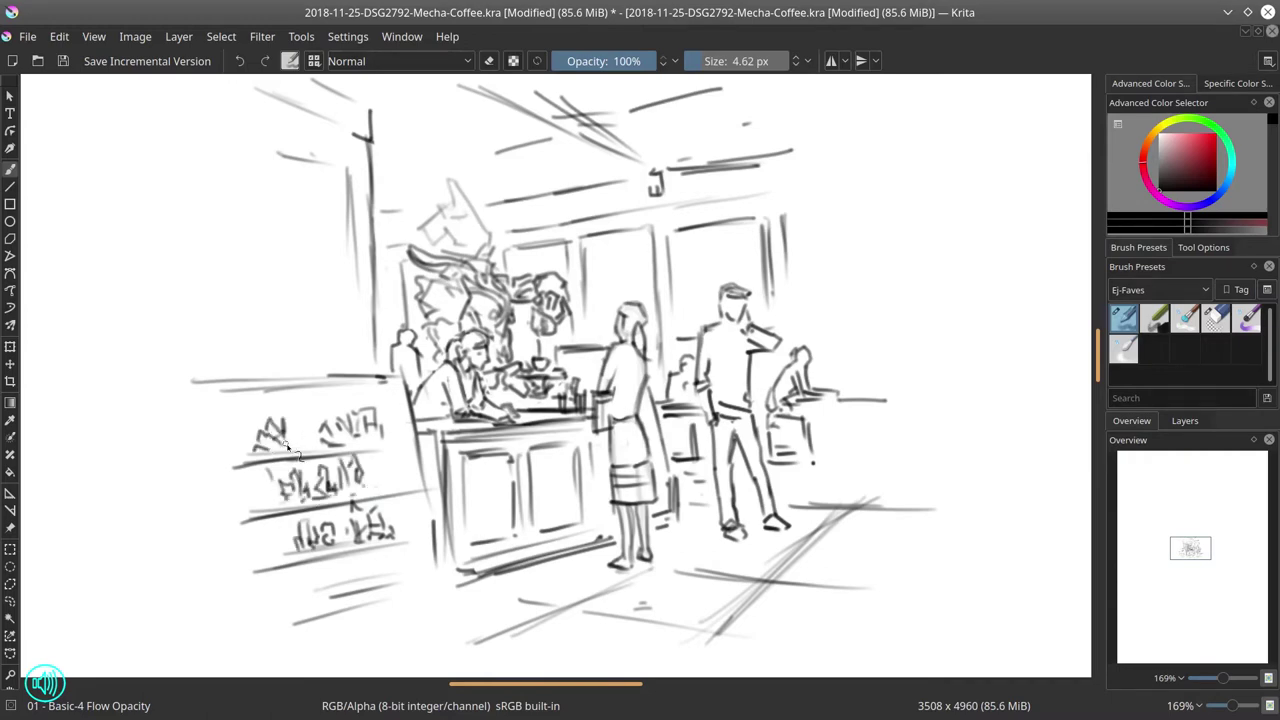
- Crop the canvas around the sketch to 586 x 479 px and mirror the image horizontally
key("c")
left_click_drag(203, 90, 872, 638)
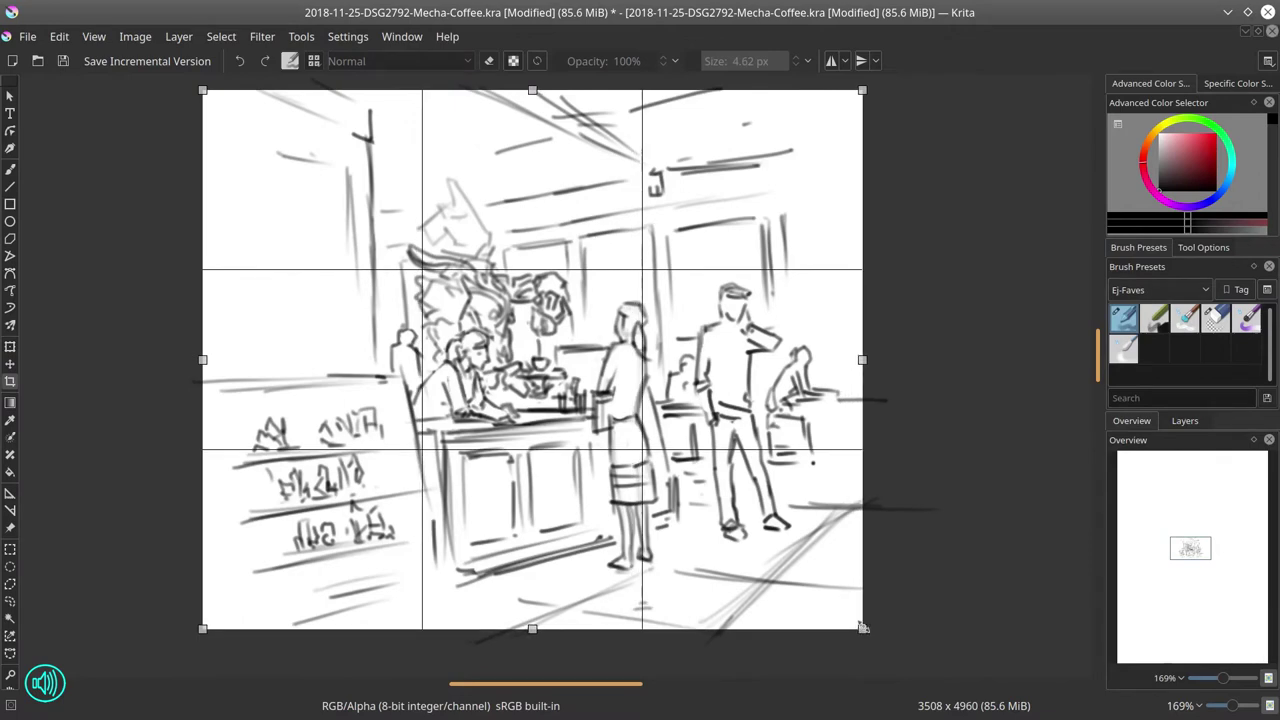
key("Return")
key("slash")
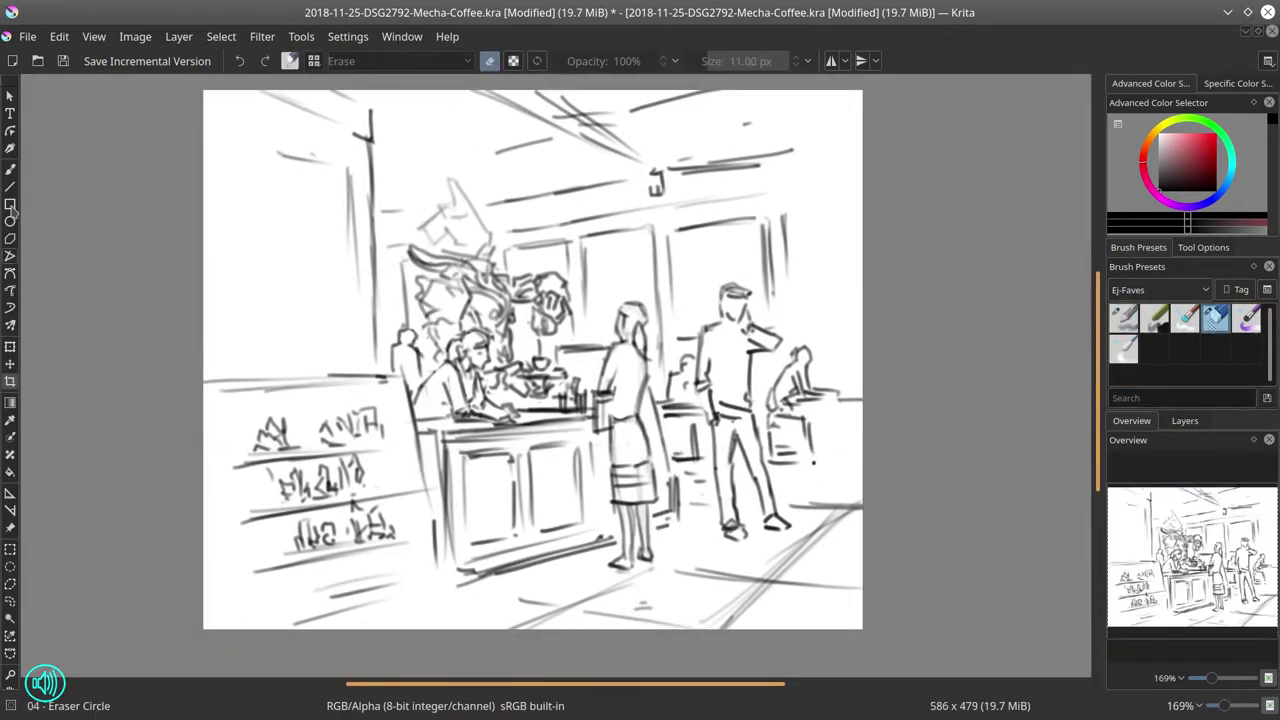
left_click(10, 169)
left_click(135, 37)
left_click(165, 225)
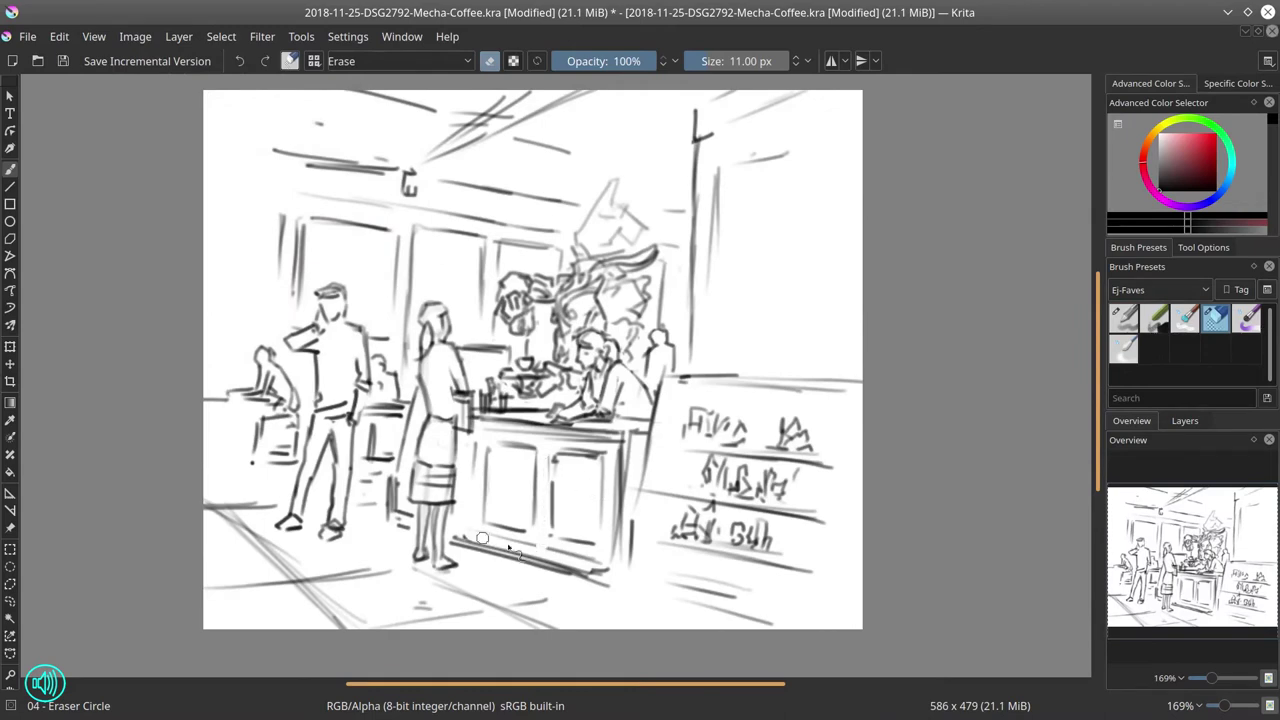
- Erase the heavy lines along the desk's base and side and the crossing floor lines near the capped man
left_click_drag(482, 538, 606, 572)
left_click_drag(621, 454, 615, 554)
mouse_move(304, 578)
left_mouse_down()
mouse_move(223, 514)
mouse_move(262, 553)
left_mouse_up()
left_click_drag(208, 499, 264, 502)
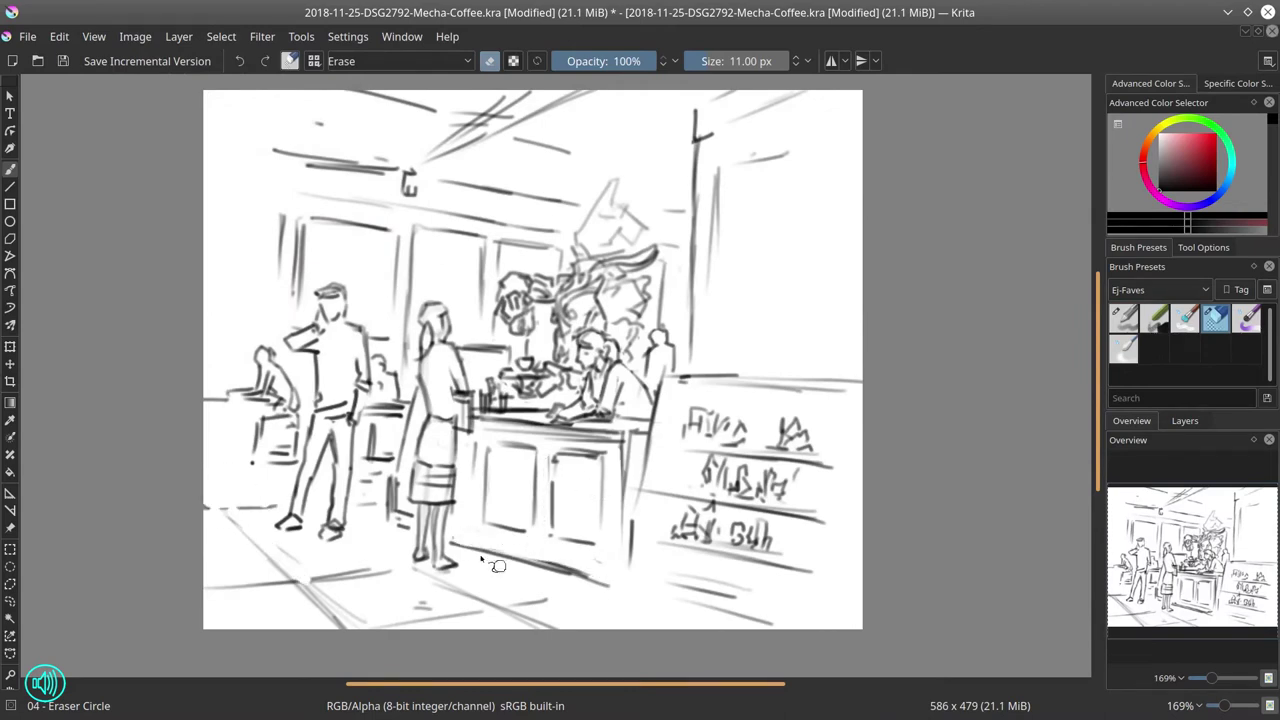
- Redraw the desk's baseline and the display case's shelf and top edges, and erase the doubled line under the case's top
left_click(1124, 318)
mouse_move(453, 542)
left_mouse_down()
mouse_move(706, 610)
mouse_move(600, 567)
mouse_move(671, 584)
left_mouse_up()
left_click_drag(684, 446, 832, 457)
left_click_drag(673, 377, 864, 377)
left_click(1216, 318)
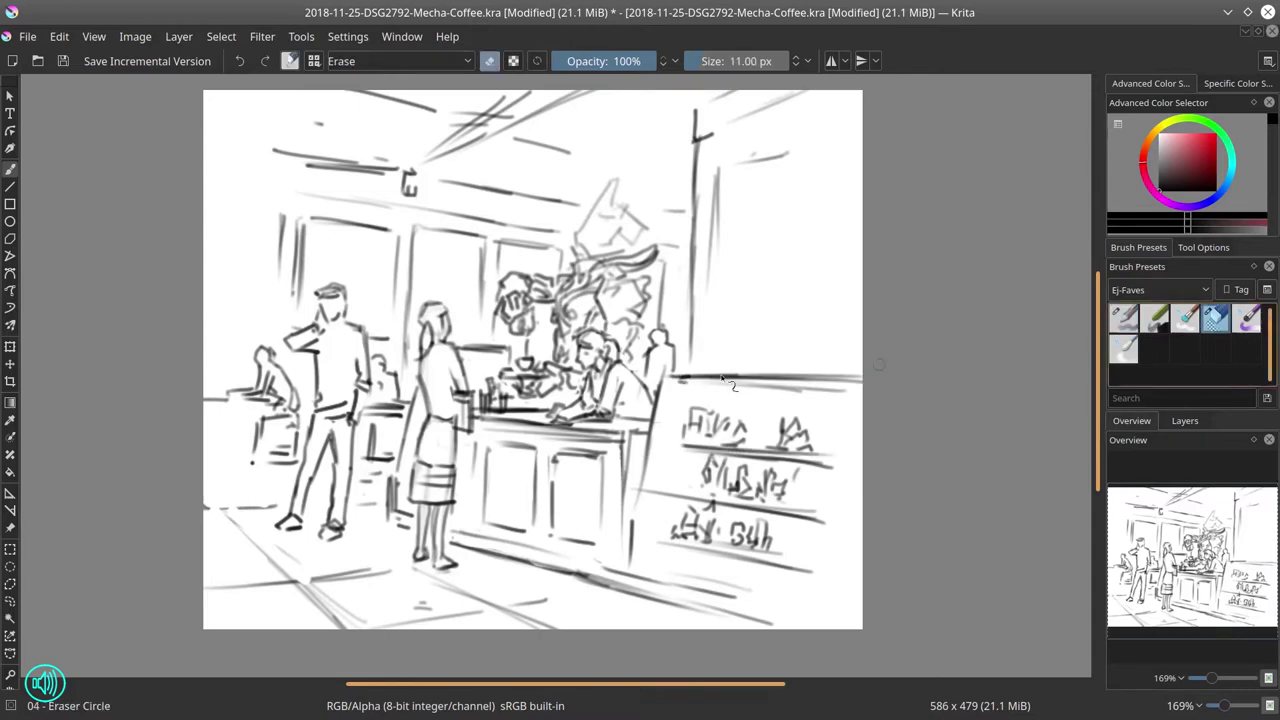
left_click_drag(722, 381, 845, 391)
- Add base lines where the display case meets the desk's corner
left_click(1124, 318)
left_click_drag(748, 589, 626, 585)
left_click_drag(629, 569, 682, 583)
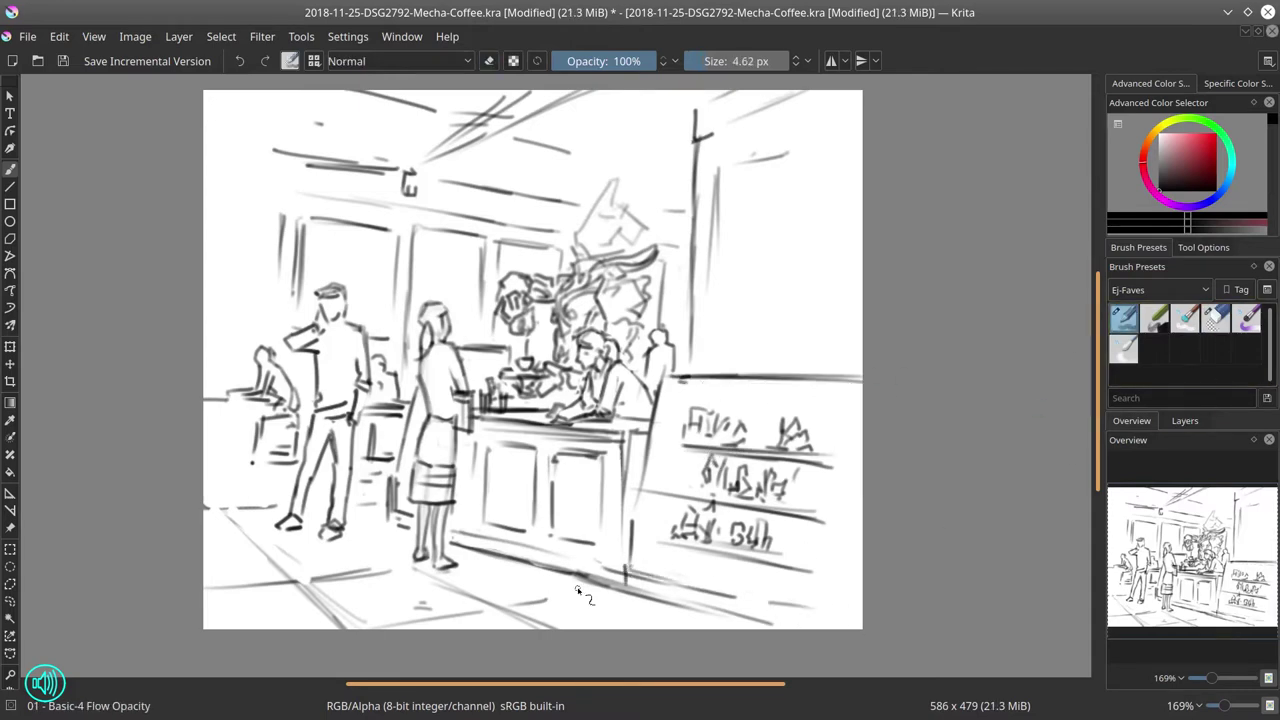
- Erase the doubled window edges behind the standing figures and redraw the frames with firmer single lines
key("/")
left_click_drag(396, 232, 408, 350)
mouse_move(488, 310)
left_mouse_down()
mouse_move(503, 232)
mouse_move(563, 272)
left_mouse_up()
mouse_move(297, 234)
left_mouse_down()
mouse_move(297, 305)
mouse_move(300, 294)
left_mouse_up()
left_click_drag(283, 214, 282, 275)
left_click(1124, 318)
left_click_drag(285, 215, 285, 311)
mouse_move(285, 225)
left_mouse_down()
mouse_move(285, 309)
mouse_move(309, 218)
left_mouse_up()
mouse_move(393, 232)
left_mouse_down()
mouse_move(393, 340)
mouse_move(416, 224)
left_mouse_up()
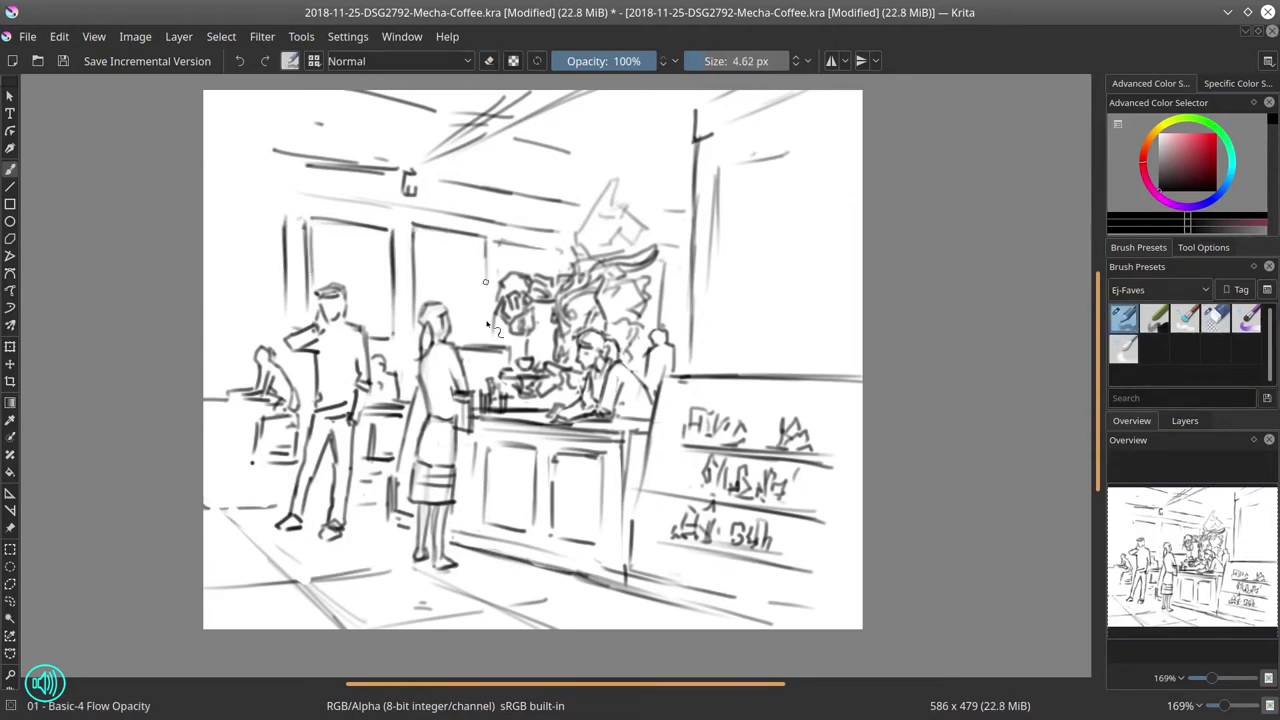
- Redraw the window edge beside the mecha's raised hand and erase the vertical line behind its shoulder
left_click_drag(486, 282, 487, 320)
left_click_drag(486, 237, 489, 344)
key("/")
key("/")
left_click_drag(487, 275, 490, 344)
key("/")
left_click_drag(662, 268, 662, 316)
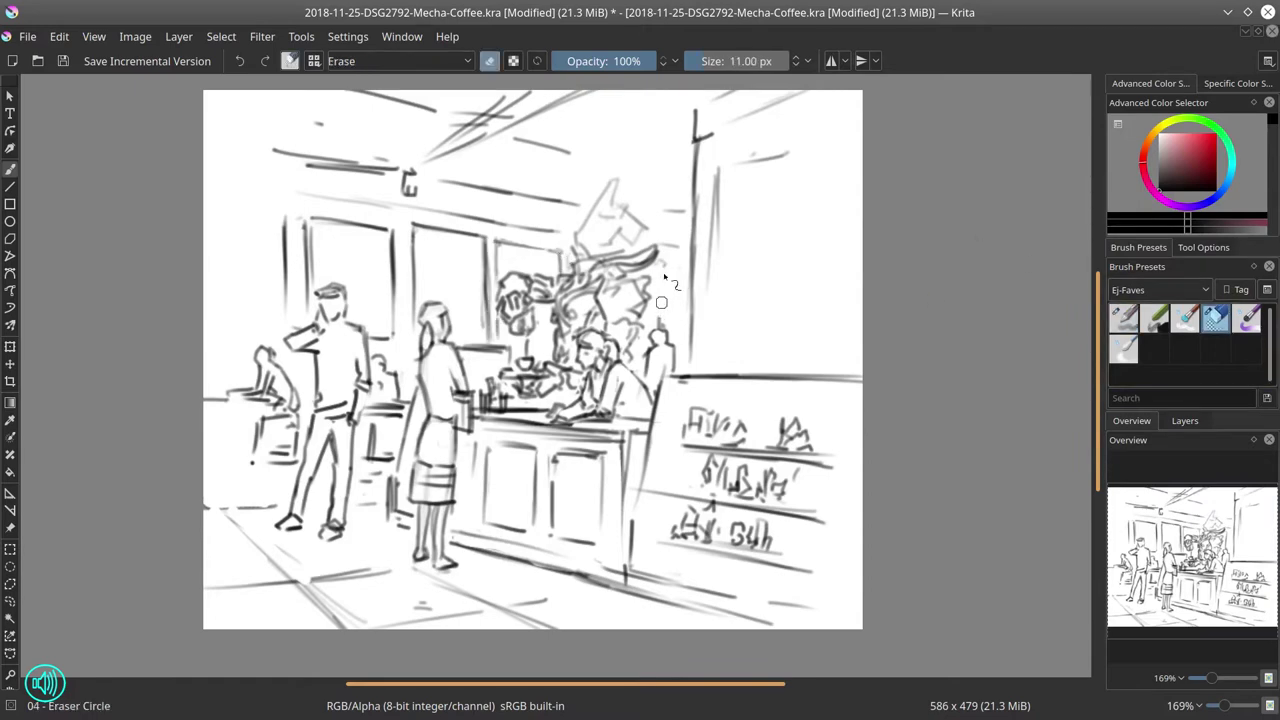
- Add a vertical edge beside the mecha's shoulder, and redraw the tall wall corner behind the display case up to the ceiling
key("/")
left_click_drag(668, 262, 660, 327)
key("/")
left_click_drag(696, 162, 690, 364)
key("/")
mouse_move(697, 212)
left_mouse_down()
mouse_move(697, 148)
mouse_move(702, 302)
left_mouse_up()
left_click_drag(702, 252, 701, 358)
mouse_move(701, 208)
left_mouse_down()
mouse_move(692, 110)
mouse_move(732, 92)
left_mouse_up()
- Redraw the slanted top edge of the wall panel above the display case as a firmer single line
key("/")
key("/")
mouse_move(720, 280)
left_mouse_down()
mouse_move(716, 195)
mouse_move(715, 284)
left_mouse_up()
left_click_drag(726, 173, 830, 140)
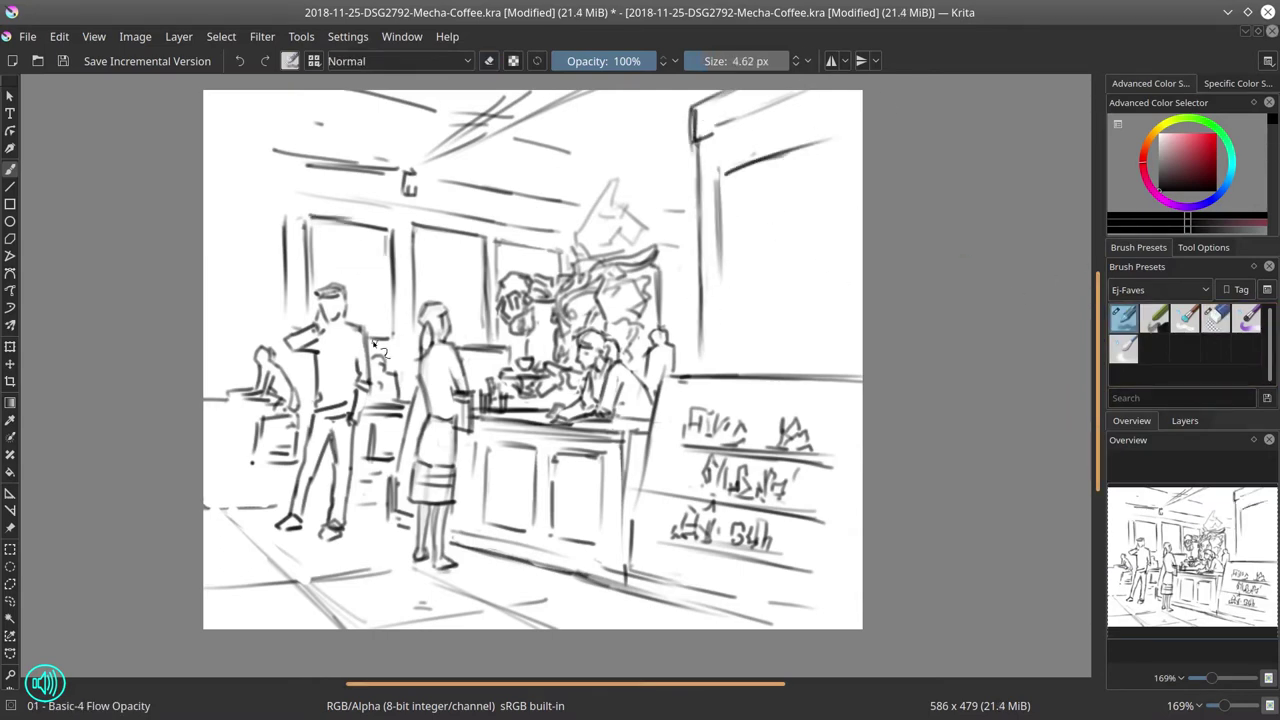
- Draw the top of the window at the image's far side and add legs to the seated customer's table
left_click_drag(282, 208, 214, 196)
left_click_drag(212, 193, 204, 210)
left_click_drag(235, 431, 238, 476)
mouse_move(229, 427)
left_mouse_down()
mouse_move(232, 452)
mouse_move(271, 467)
left_mouse_up()
- Add floor-tile perspective lines around the standing man's feet and along the foreground
left_click_drag(204, 512, 262, 508)
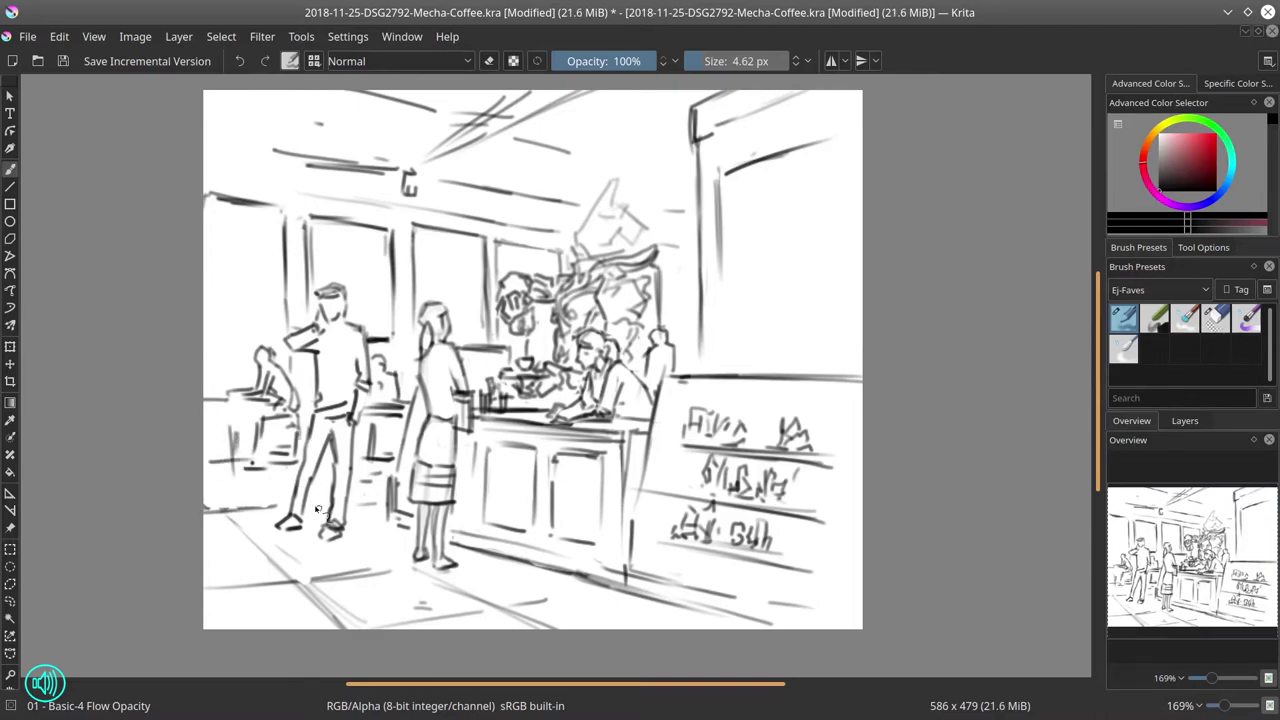
left_click_drag(204, 598, 340, 578)
left_click_drag(412, 629, 594, 590)
left_click_drag(204, 535, 272, 528)
mouse_move(204, 534)
left_mouse_down()
mouse_move(268, 529)
mouse_move(206, 510)
left_mouse_up()
- Clean up the lines above the windows and redraw the header and ceiling beam as long strokes converging toward the mecha
key("slash")
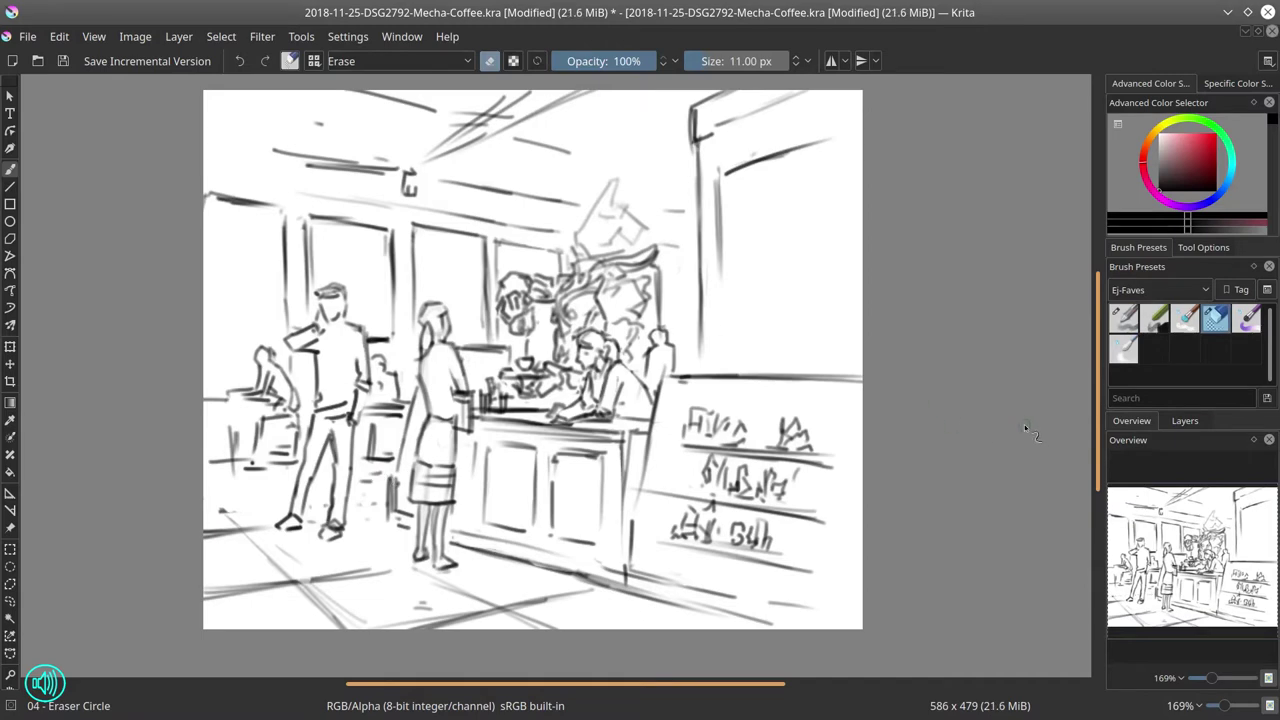
key("e")
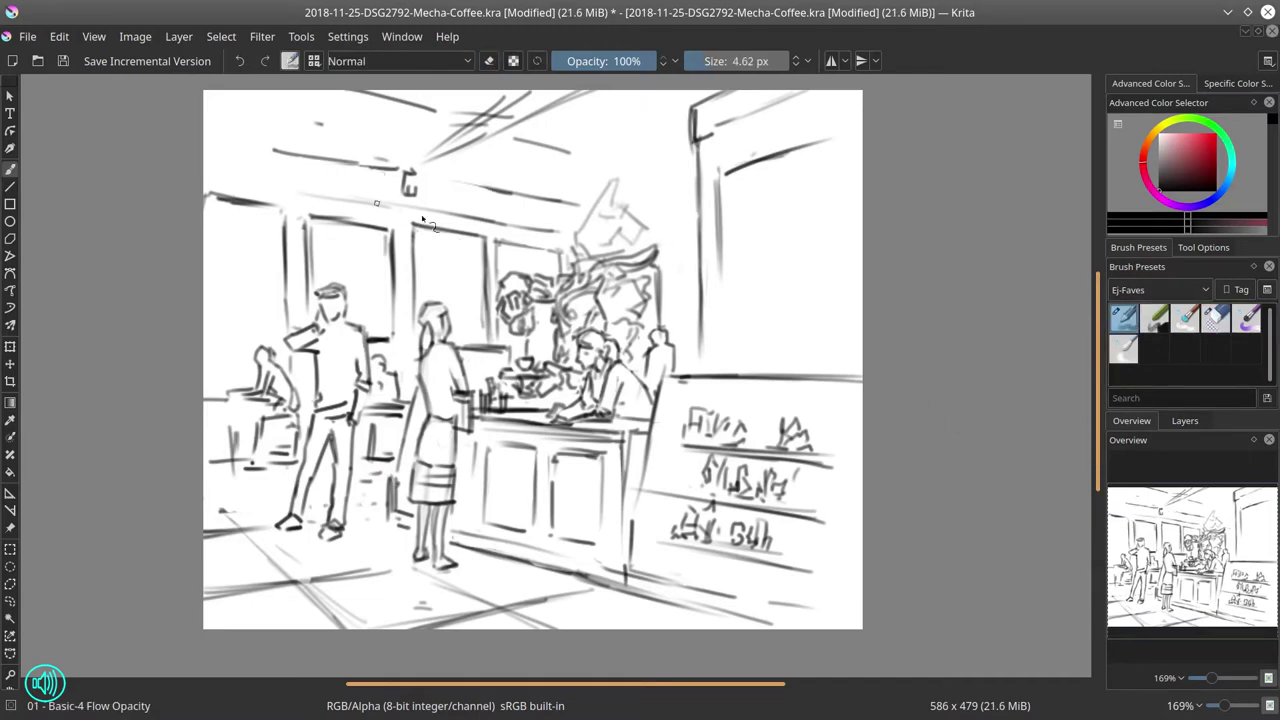
mouse_move(660, 255)
left_mouse_down()
mouse_move(697, 269)
mouse_move(688, 335)
left_mouse_up()
left_click_drag(248, 225, 574, 349)
left_click_drag(252, 181, 591, 325)
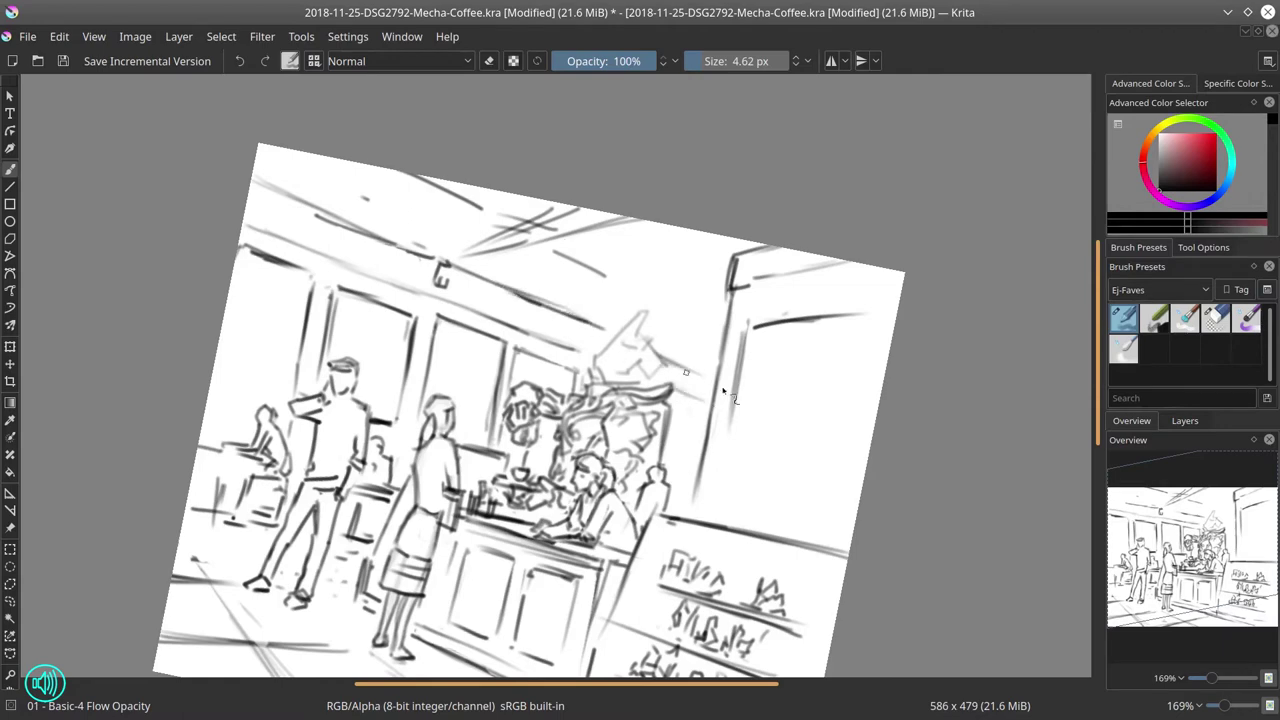
key("5")
- Erase the stray line segments above the windows and the old ceiling beam strokes
left_click(1216, 319)
left_click_drag(230, 292, 298, 316)
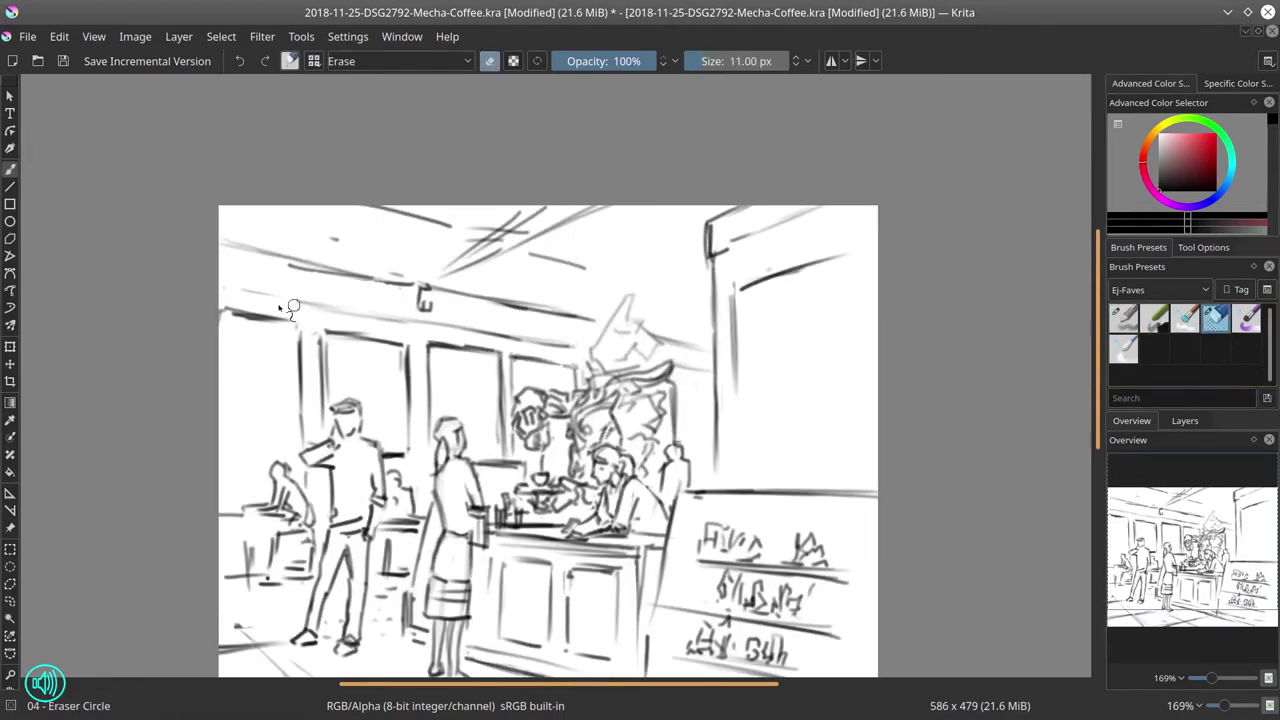
left_click_drag(290, 266, 342, 274)
left_click(1124, 319)
left_click(1216, 319)
left_click_drag(586, 268, 530, 254)
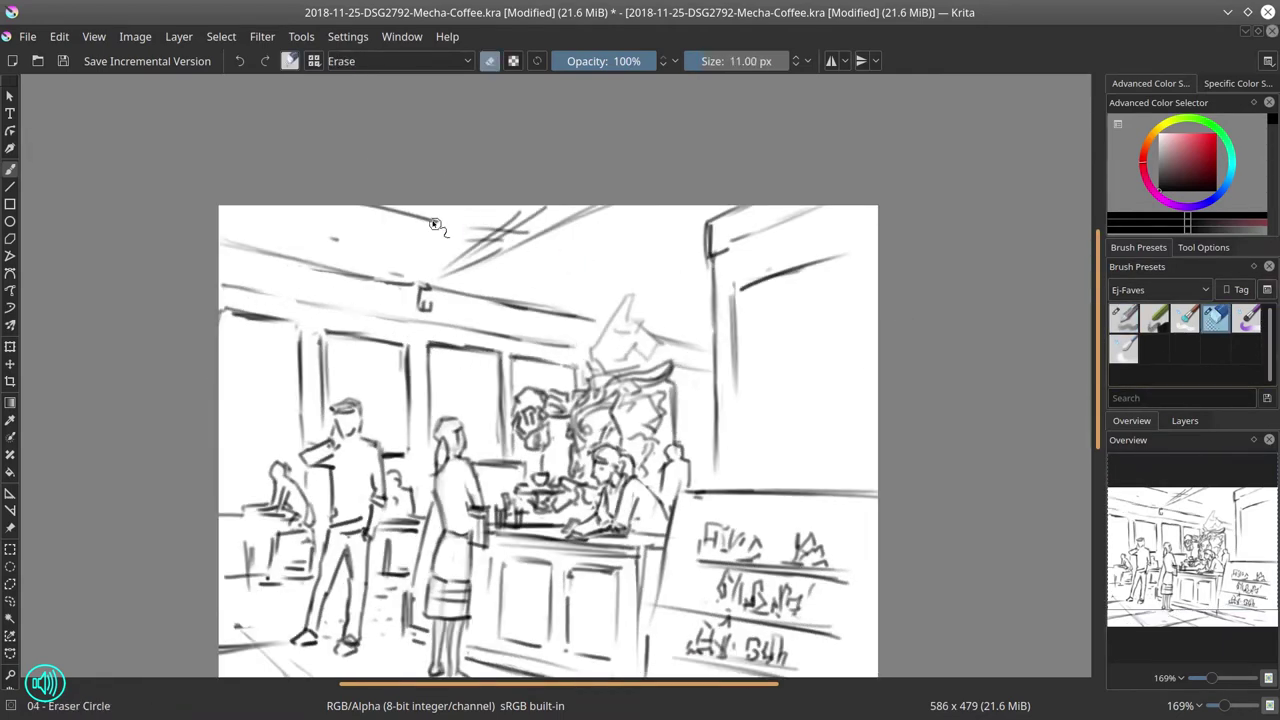
left_click_drag(450, 227, 396, 212)
- Draw new ceiling grid lines in perspective, with crossing strokes on both sides of the central beam
left_click(1124, 319)
left_click_drag(609, 224, 692, 259)
left_click_drag(530, 255, 606, 280)
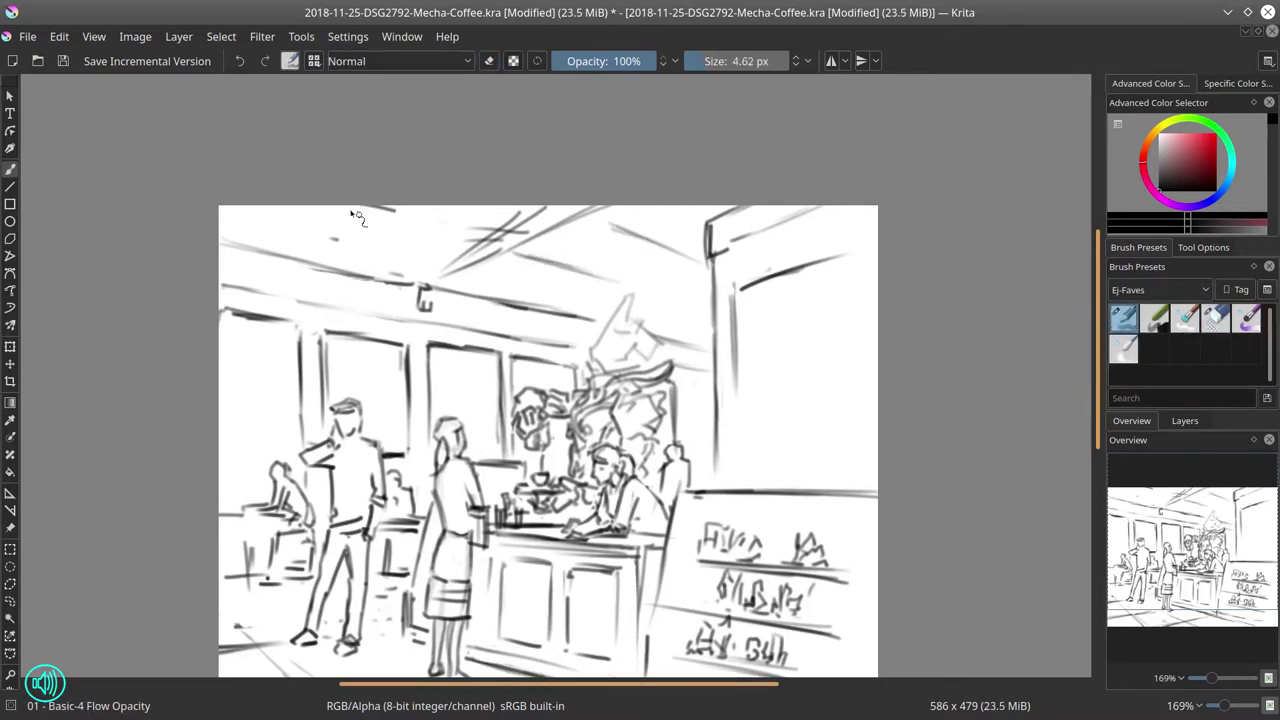
left_click_drag(341, 208, 425, 231)
left_click_drag(350, 248, 396, 213)
left_click_drag(396, 213, 347, 249)
left_click_drag(250, 234, 287, 207)
left_click_drag(571, 291, 647, 263)
scroll(670, 327, "down", 3)
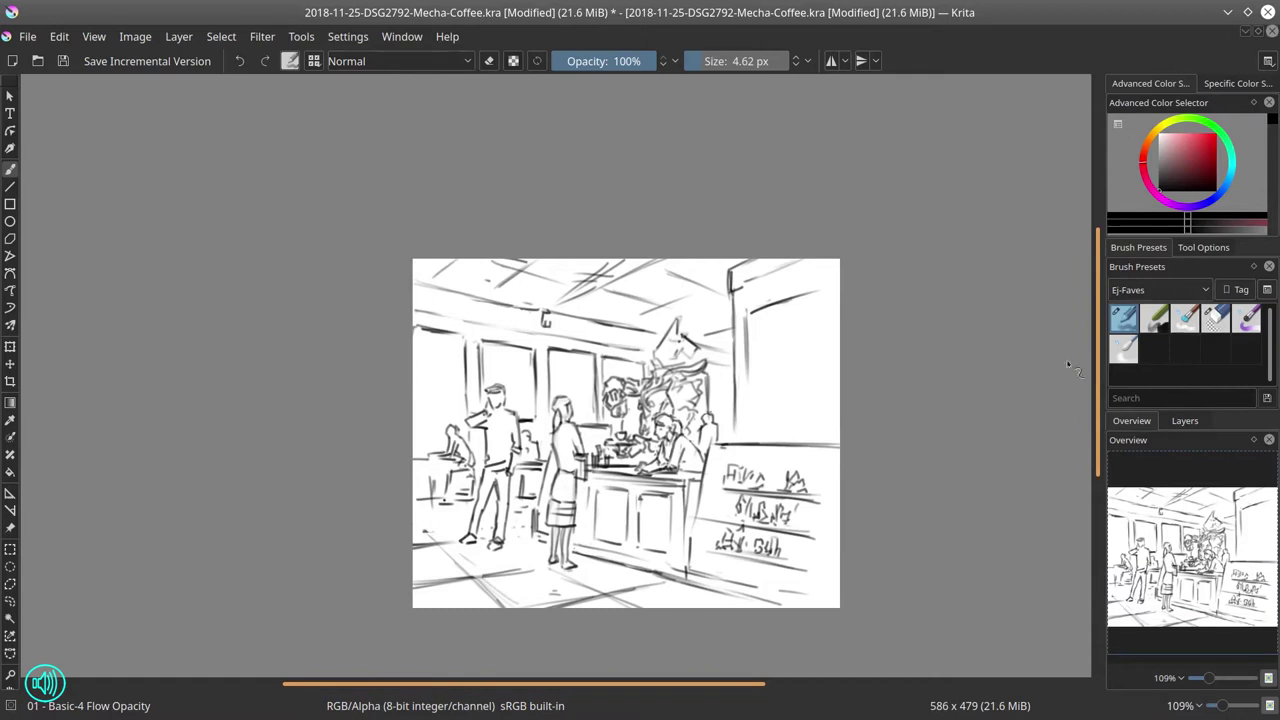
- Erase the standing man's legs and redraw both in a straighter stance
key("slash")
left_click_drag(503, 537, 508, 509)
key("slash")
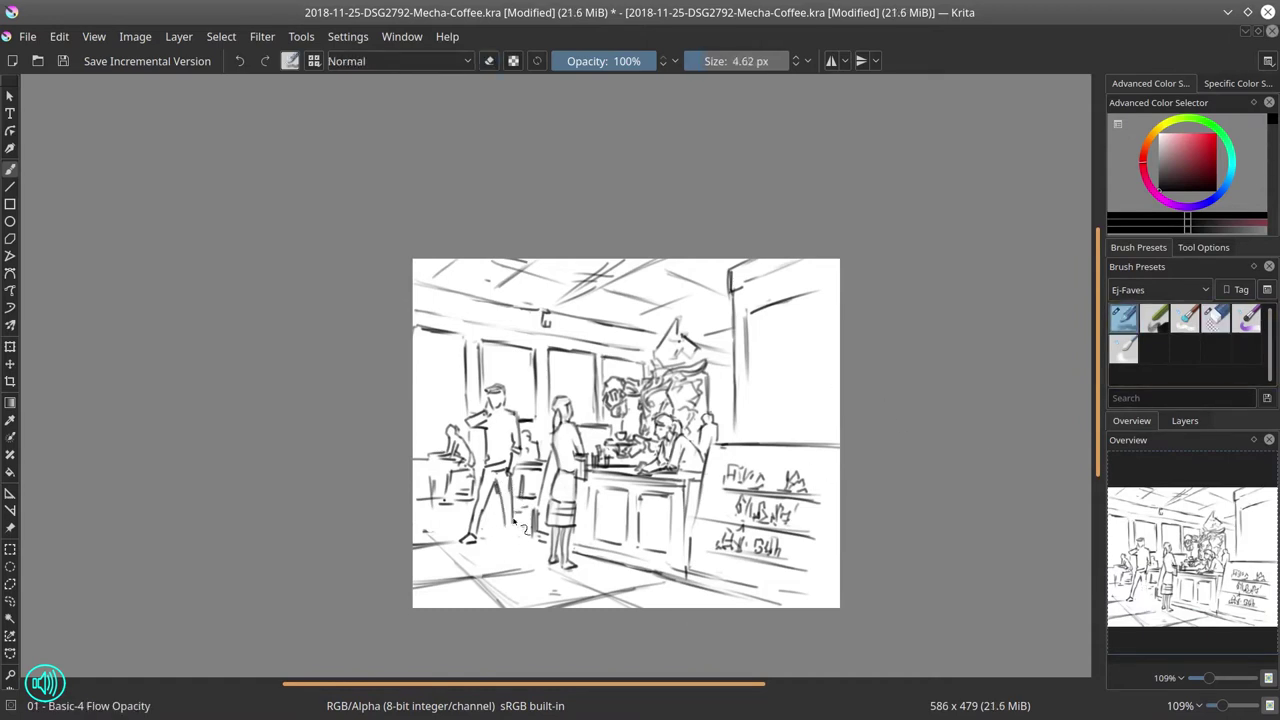
key("slash")
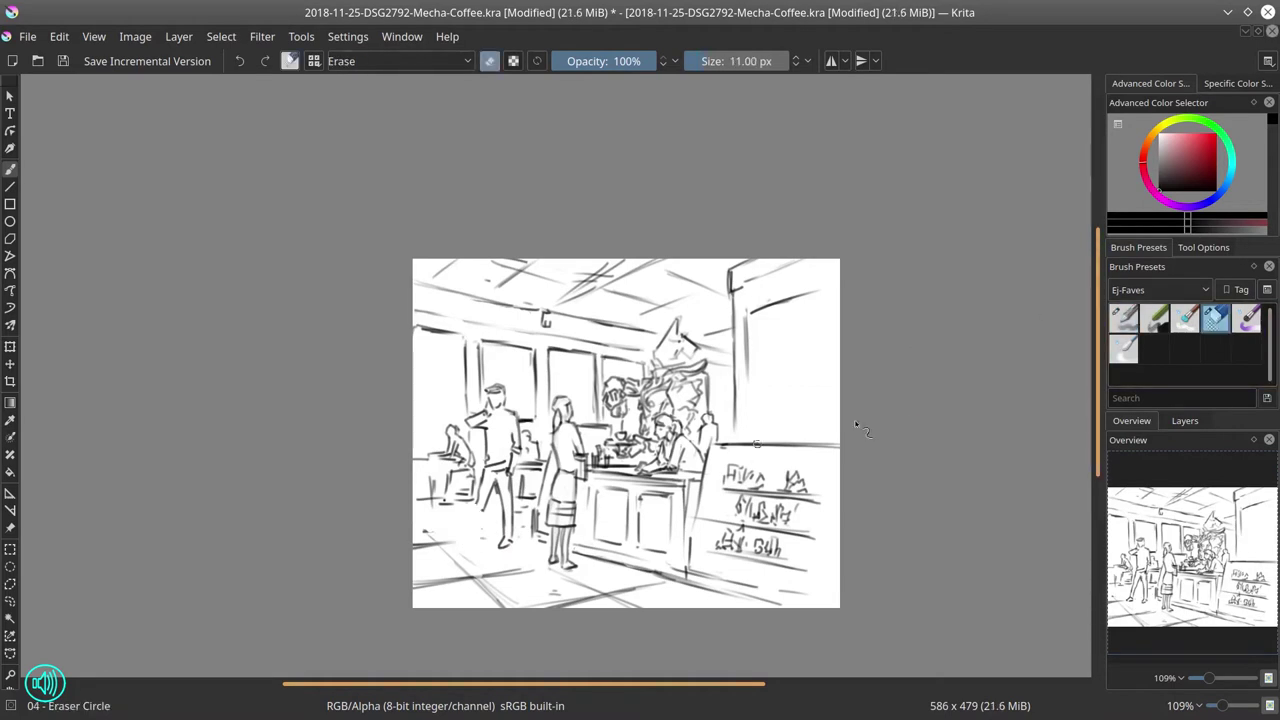
key("slash")
left_click_drag(488, 492, 481, 543)
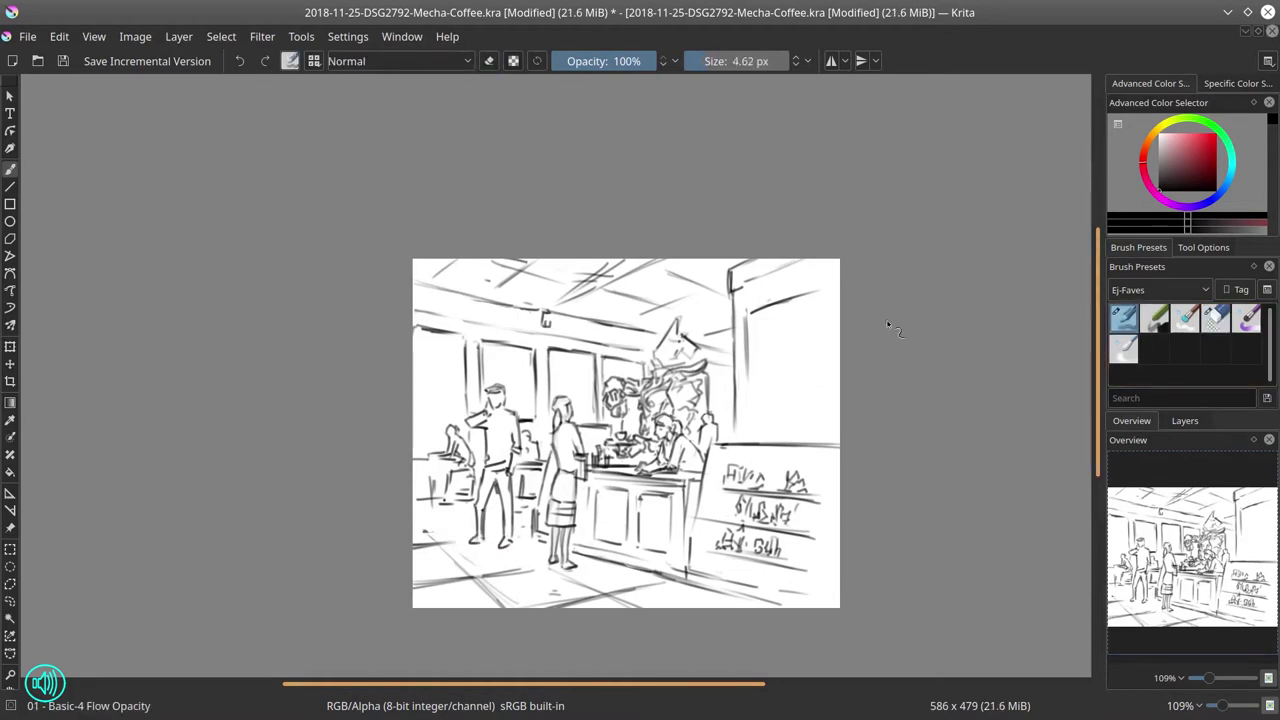
- Mirror the image horizontally and erase the window tops and the beam lines above them
left_click(135, 36)
left_click(159, 224)
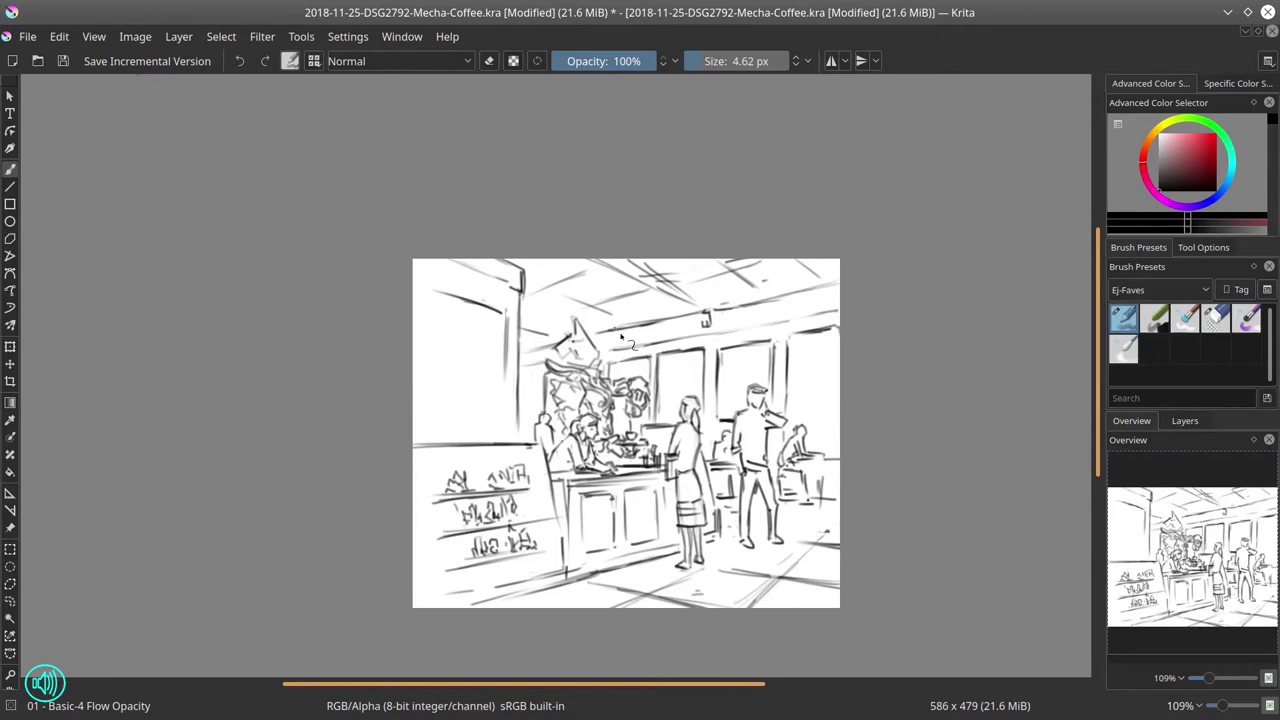
key("slash")
mouse_move(540, 375)
left_mouse_down()
mouse_move(612, 345)
mouse_move(775, 340)
mouse_move(735, 310)
left_mouse_up()
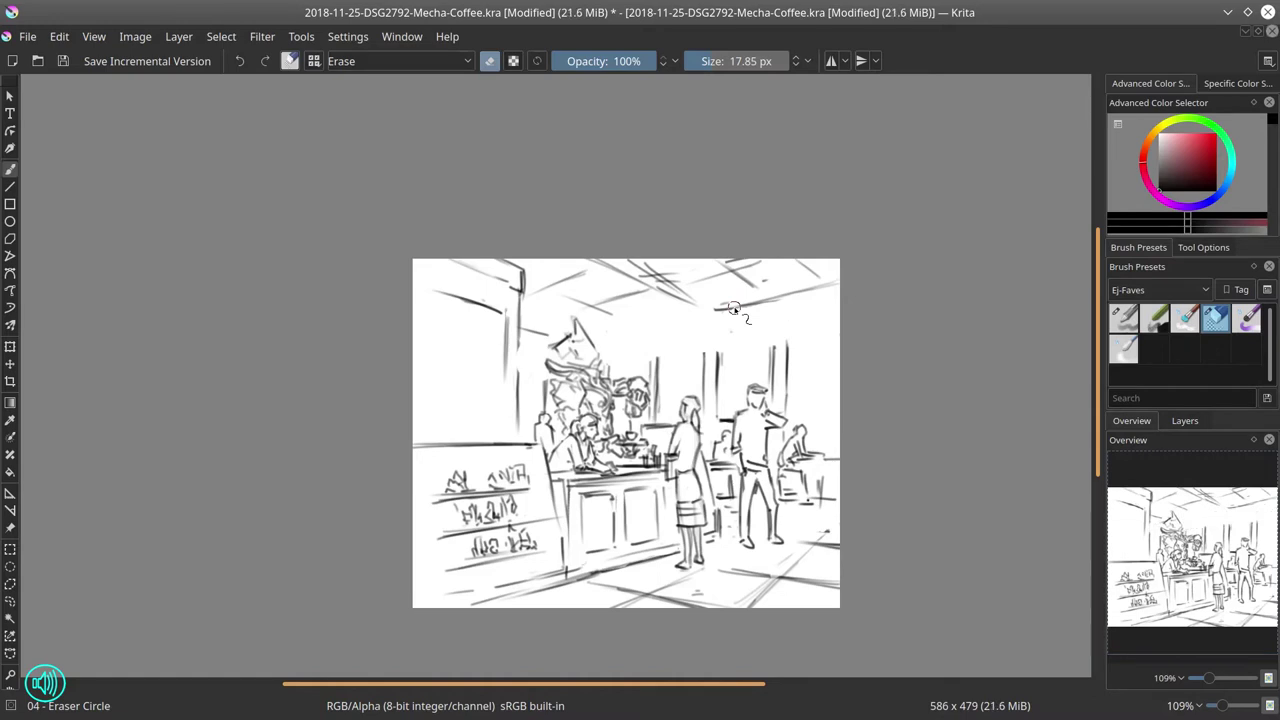
- Mirror the image back and redraw the ceiling edge, header and window-top lines as long strokes running to the mecha
left_click(130, 38)
left_click(152, 227)
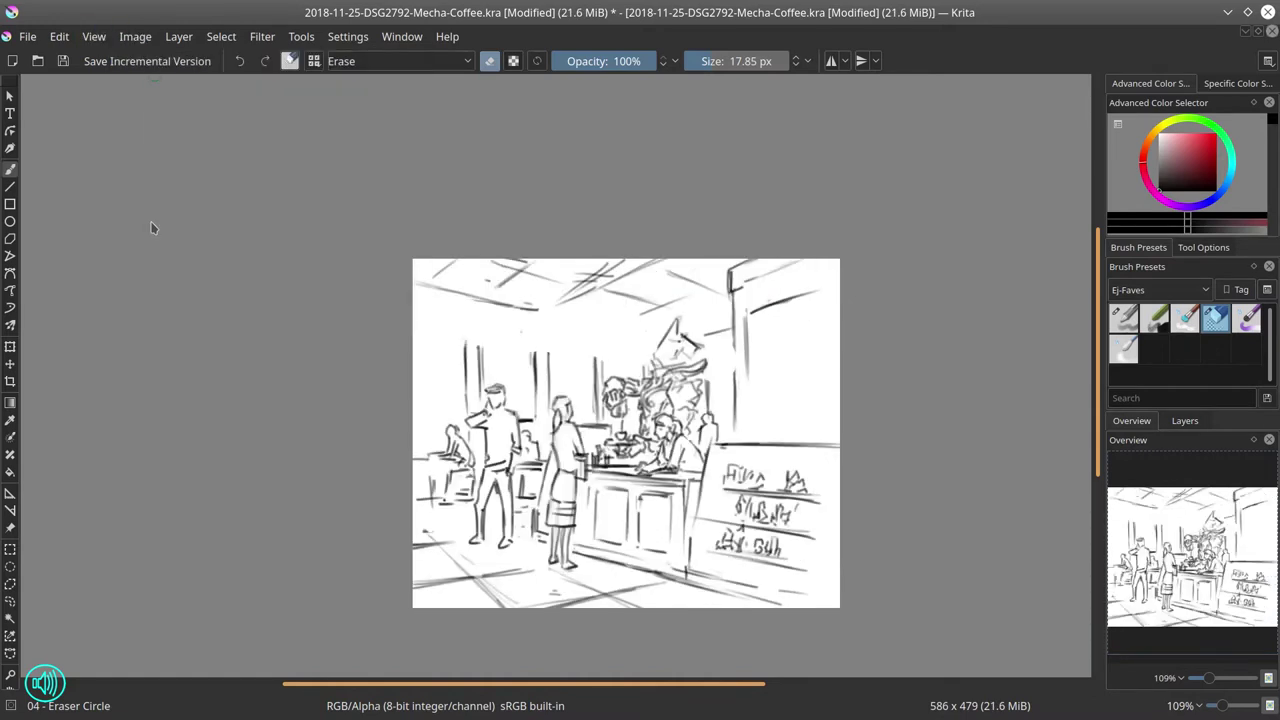
key("slash")
left_click_drag(416, 328, 638, 349)
left_click_drag(428, 286, 648, 332)
left_click_drag(534, 343, 636, 349)
left_click_drag(416, 328, 648, 349)
left_click_drag(413, 287, 652, 333)
left_click_drag(697, 337, 716, 342)
left_click_drag(414, 352, 645, 368)
left_click_drag(502, 356, 648, 367)
- Erase the excess strokes between the window tops and redraw the window's vertical edge behind the standing woman
left_click(1216, 319)
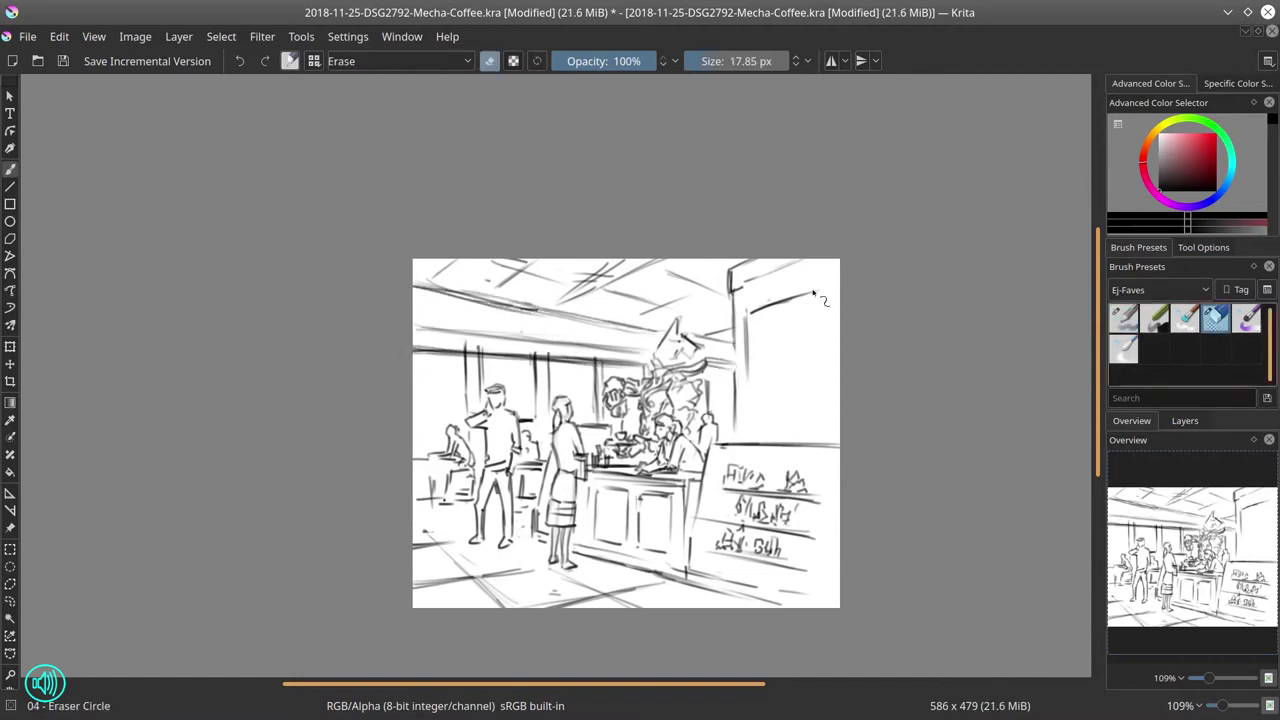
mouse_move(474, 346)
left_mouse_down()
mouse_move(476, 362)
mouse_move(540, 372)
left_mouse_up()
left_click_drag(573, 363, 612, 367)
left_click_drag(601, 358, 602, 369)
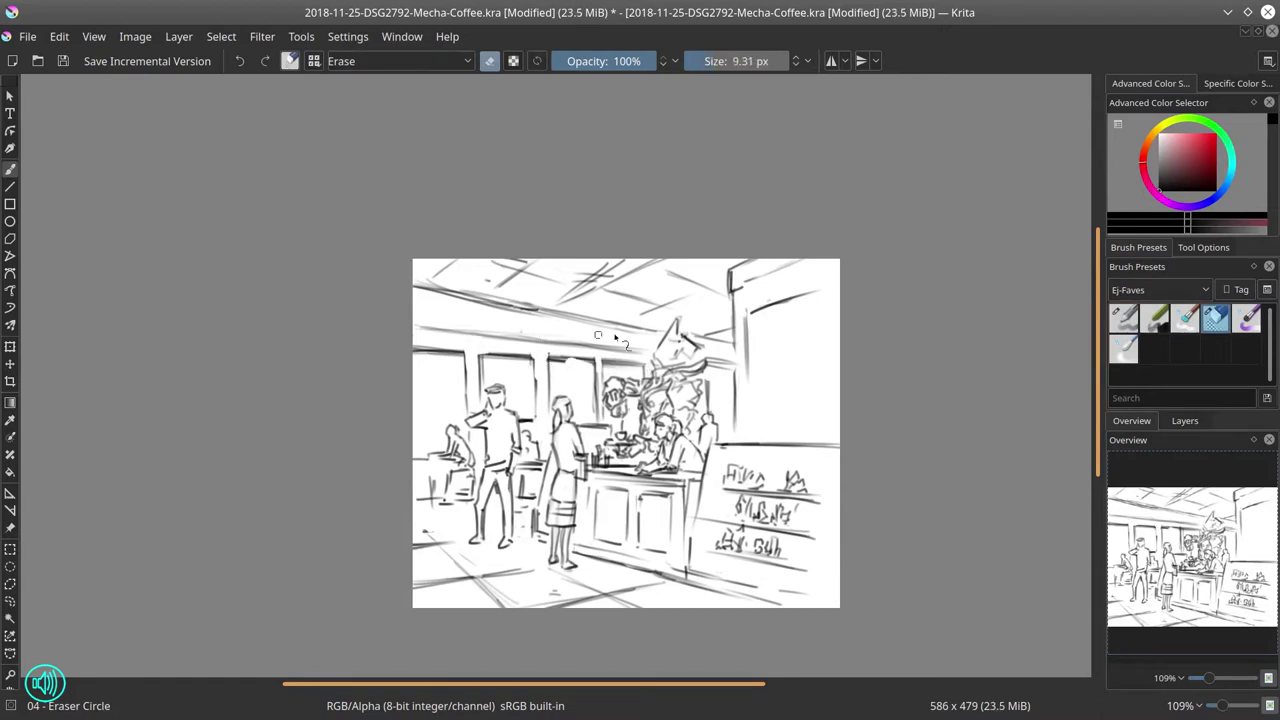
left_click_drag(531, 421, 519, 421)
left_click_drag(536, 362, 537, 425)
left_click(1124, 319)
left_click_drag(548, 357, 548, 423)
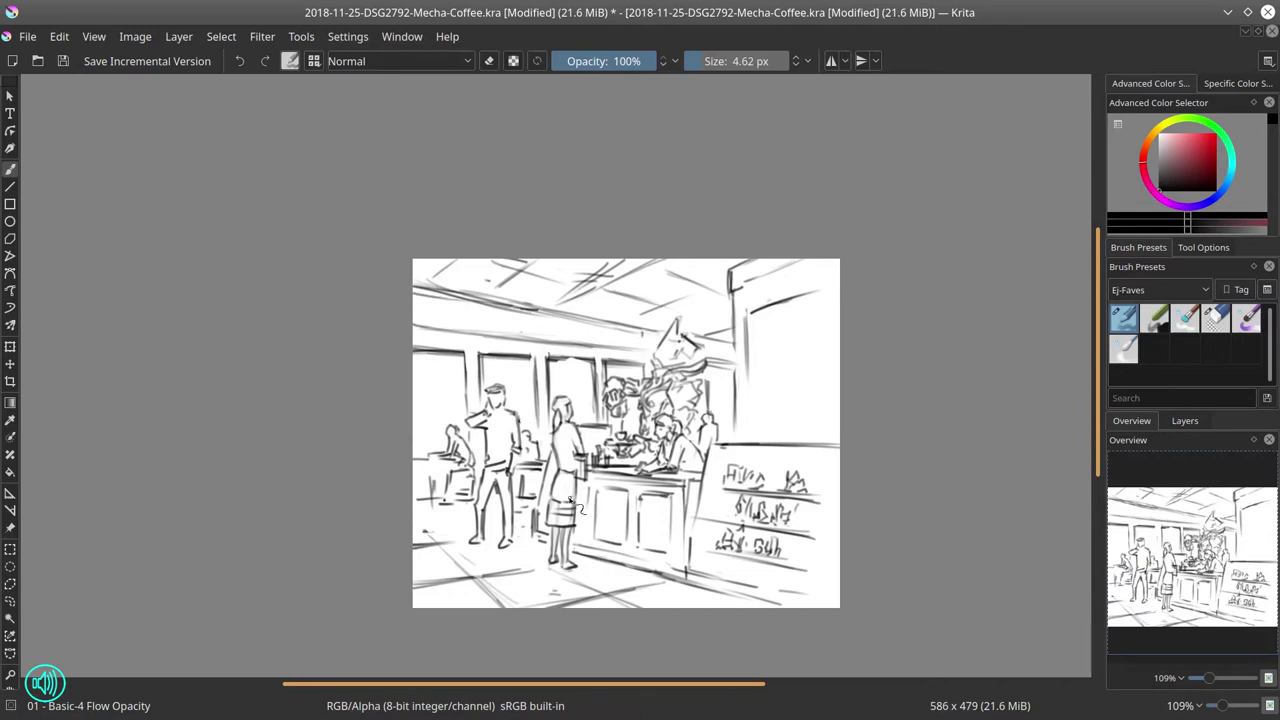
- Replace the window behind the standing man with lighter small frames and darken the wall corner beside the display case
left_click(1216, 319)
mouse_move(483, 360)
left_mouse_down()
mouse_move(537, 422)
mouse_move(482, 398)
left_mouse_up()
key("e")
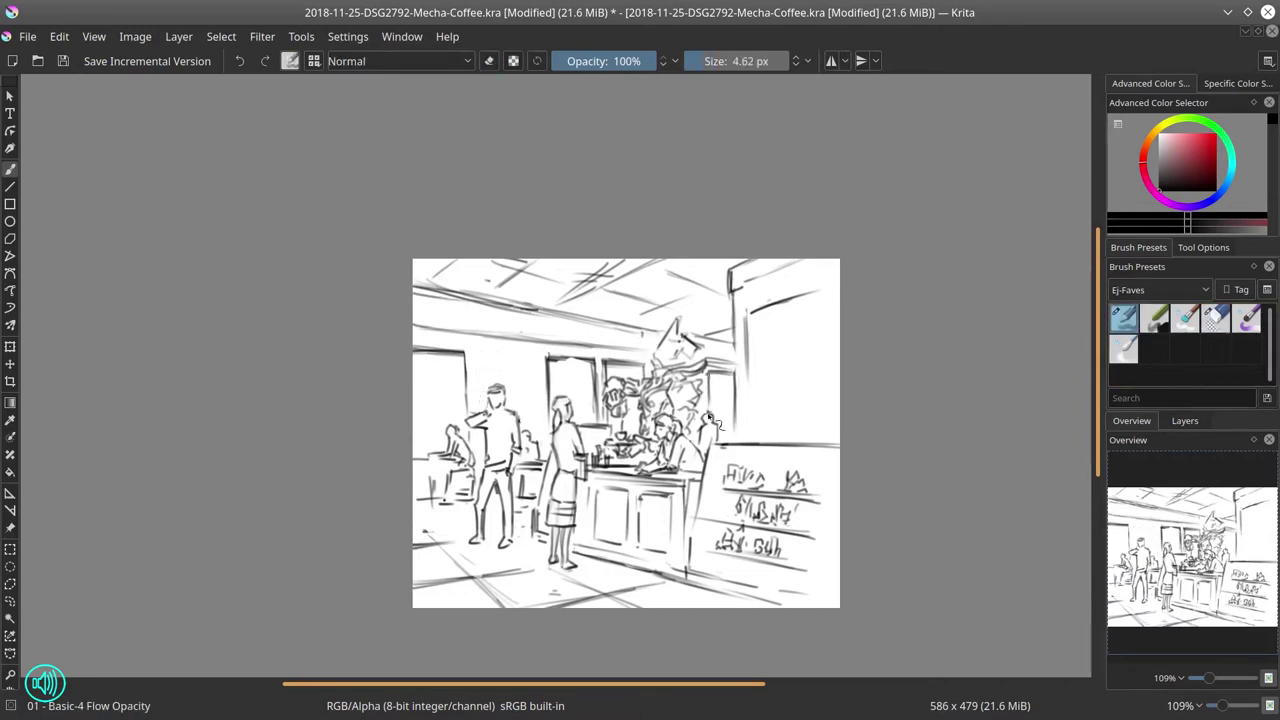
left_click_drag(737, 345, 739, 434)
left_click_drag(480, 355, 540, 434)
key("e")
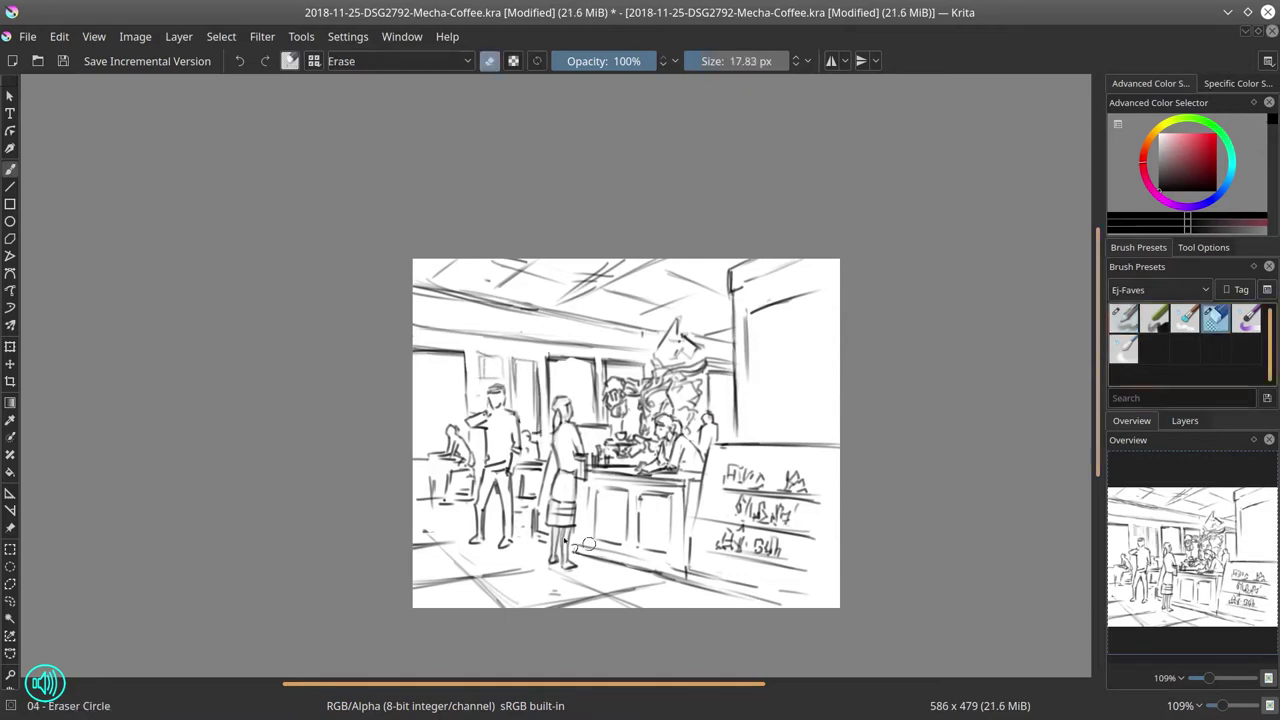
- Clean up the standing woman's skirt edge and redraw her lower legs and feet
left_click_drag(565, 530, 575, 575)
left_click_drag(575, 485, 575, 530)
key("e")
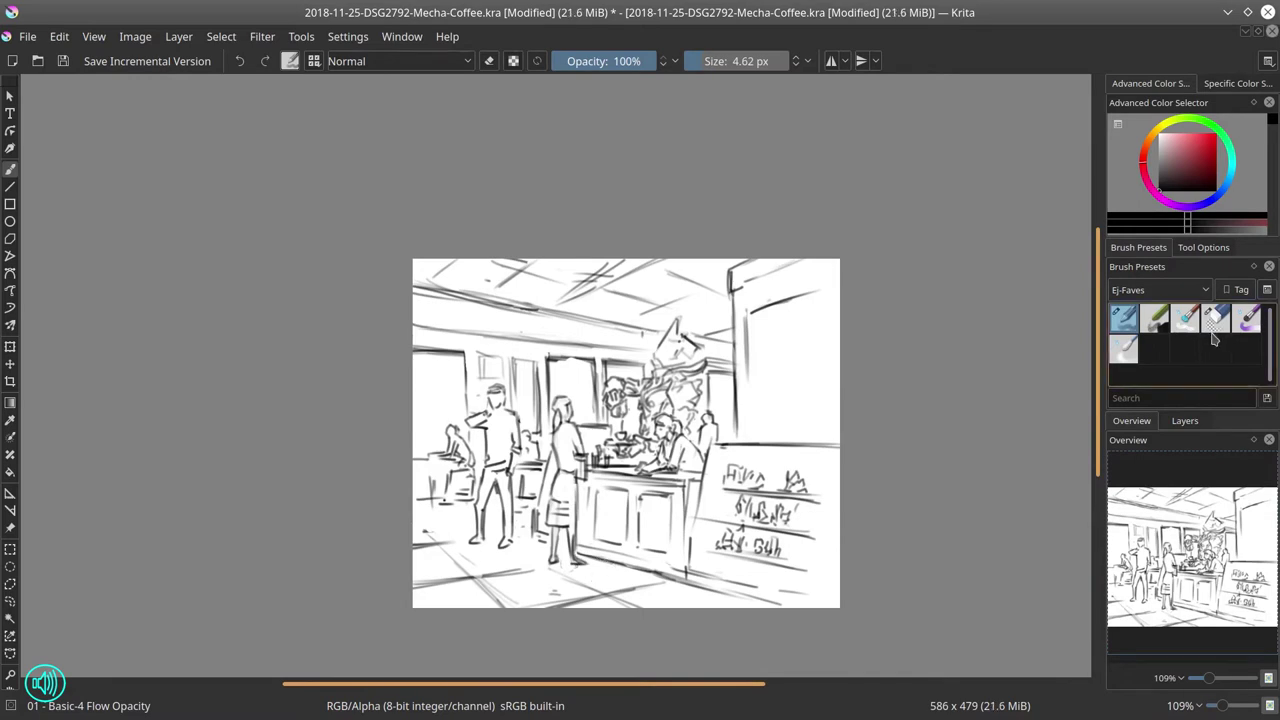
- Mirror the image horizontally, darken the outer window's vertical edge, and erase stray strokes and the header line above the windows
mouse_move(1210, 343)
left_click(135, 36)
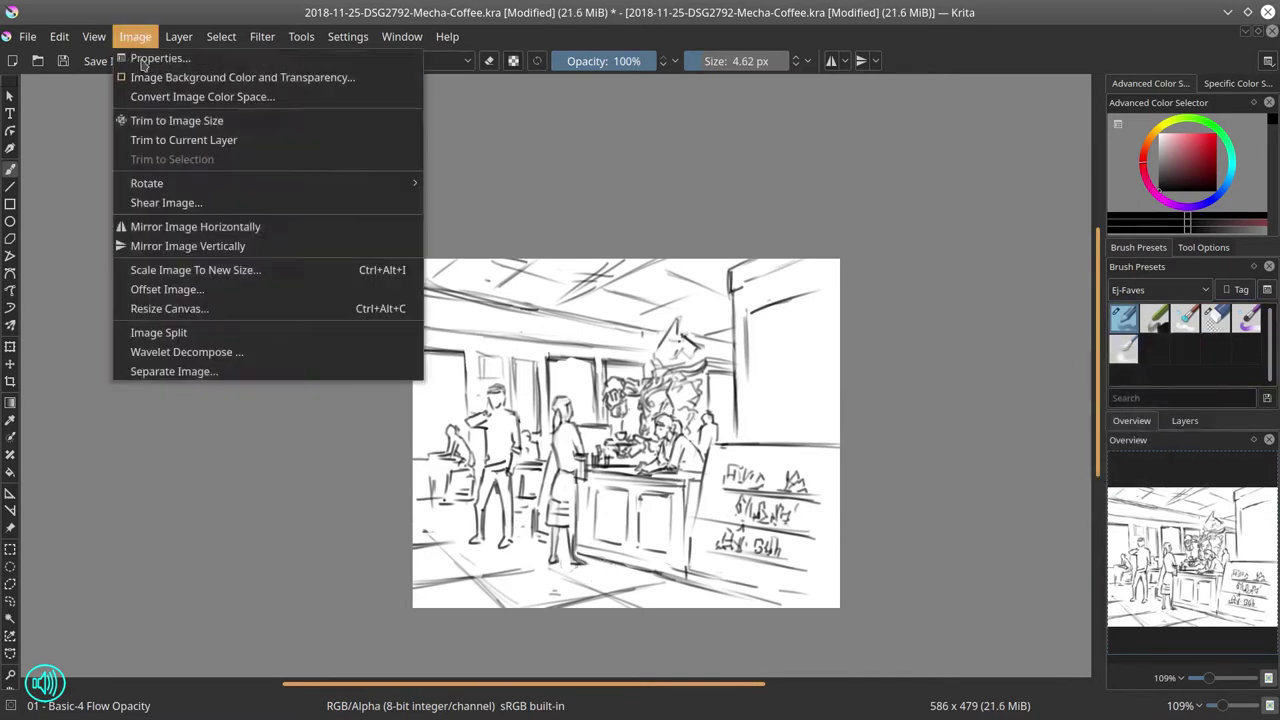
left_click(190, 223)
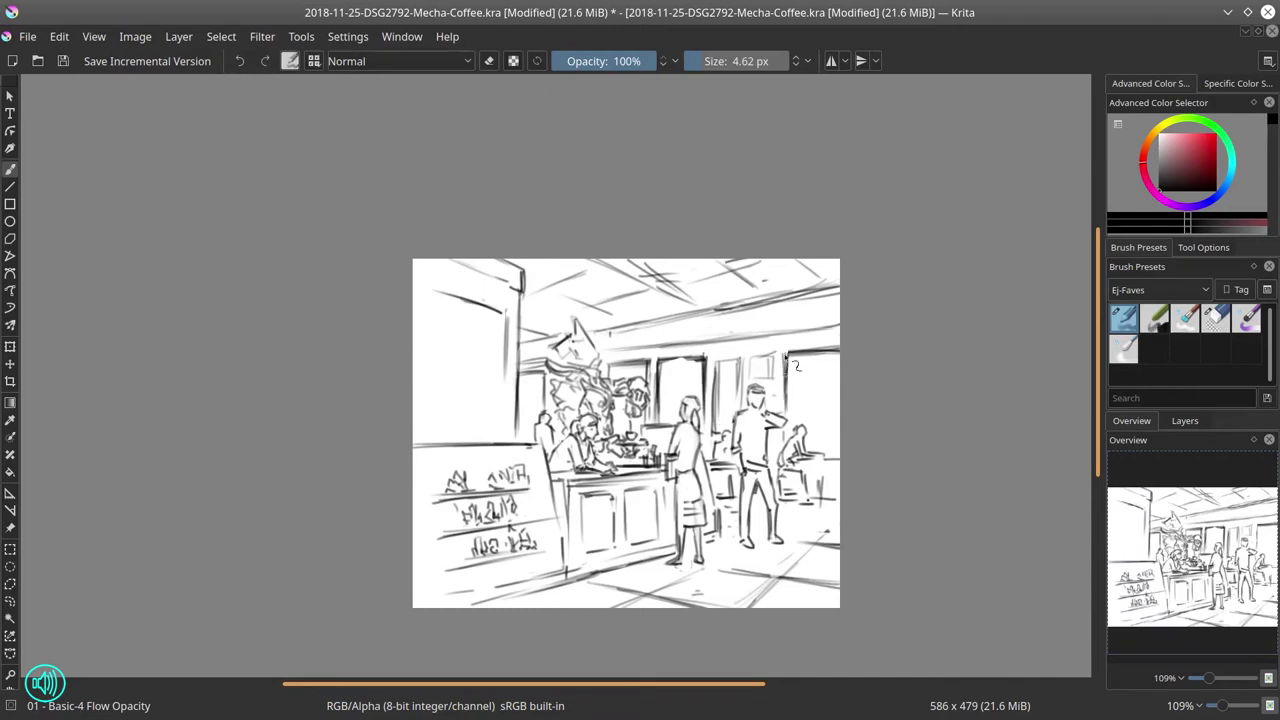
left_click_drag(786, 357, 785, 430)
left_click(1215, 320)
left_click_drag(652, 356, 653, 424)
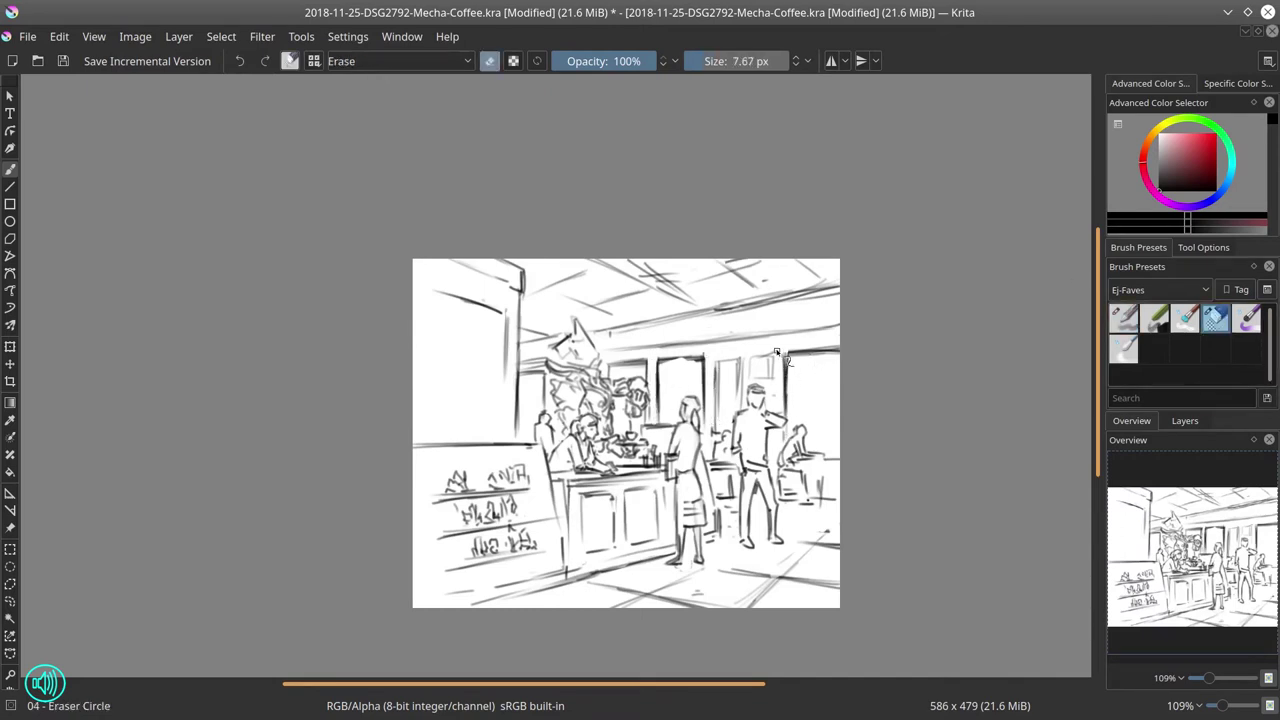
left_click_drag(676, 358, 686, 358)
left_click_drag(624, 347, 788, 331)
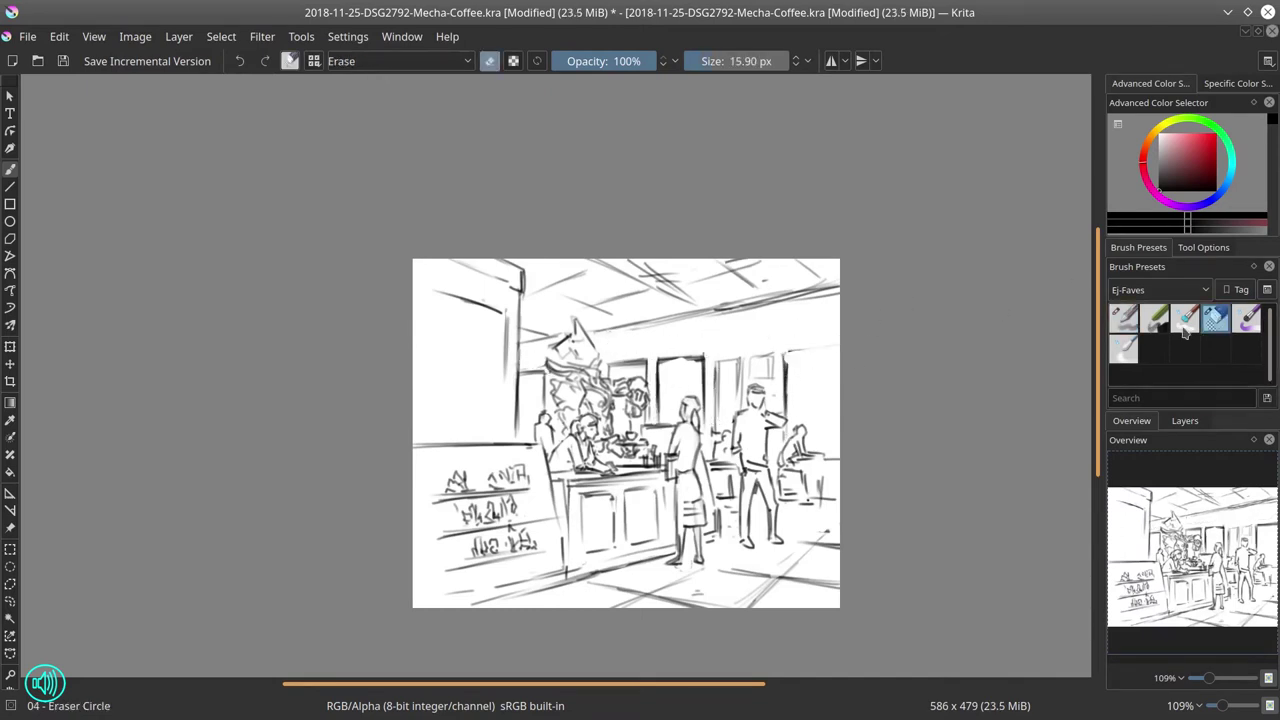
- Redraw the outer window's top edge and darken the wall corner behind the mecha
key("e")
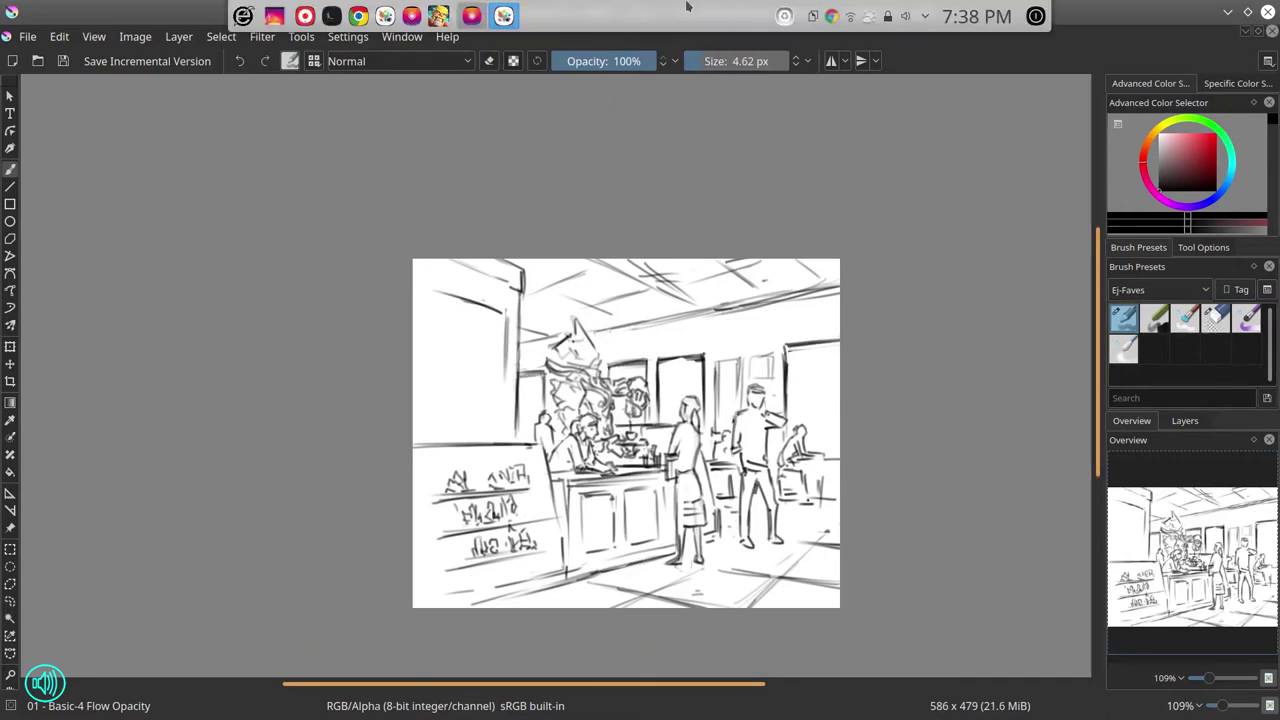
left_click(472, 16)
left_click(472, 16)
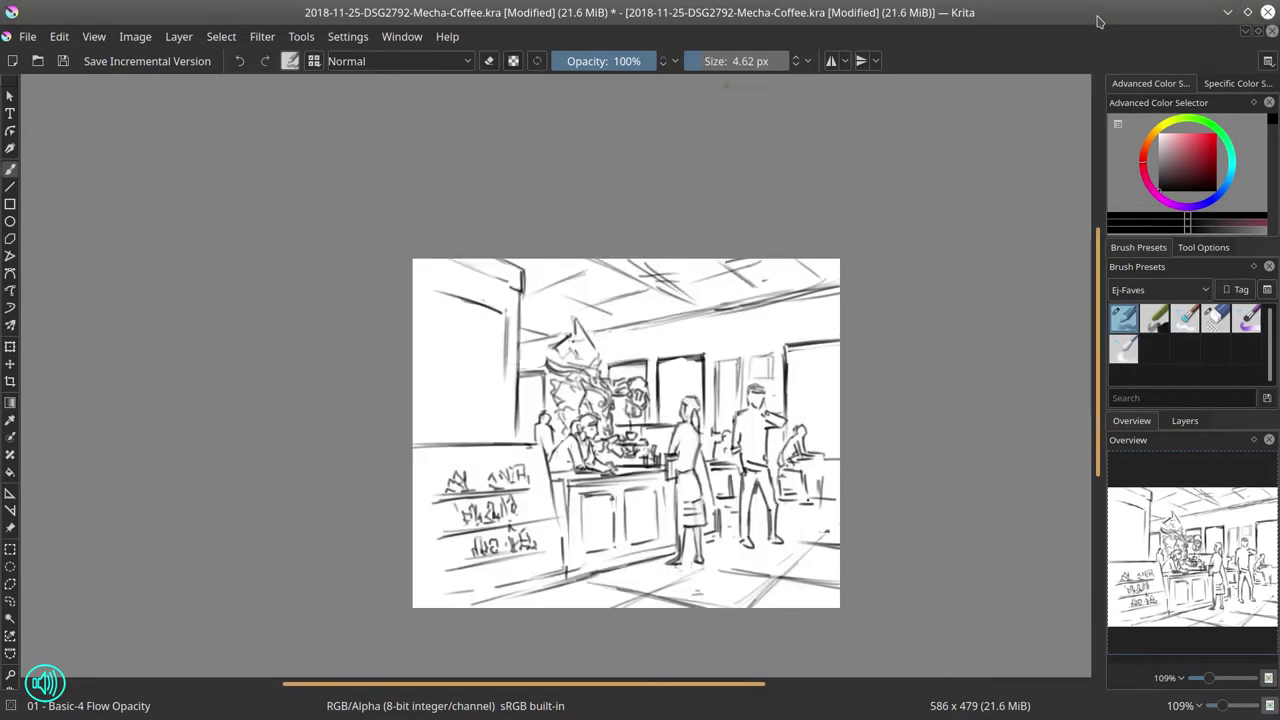
left_click_drag(521, 290, 521, 440)
key("e")
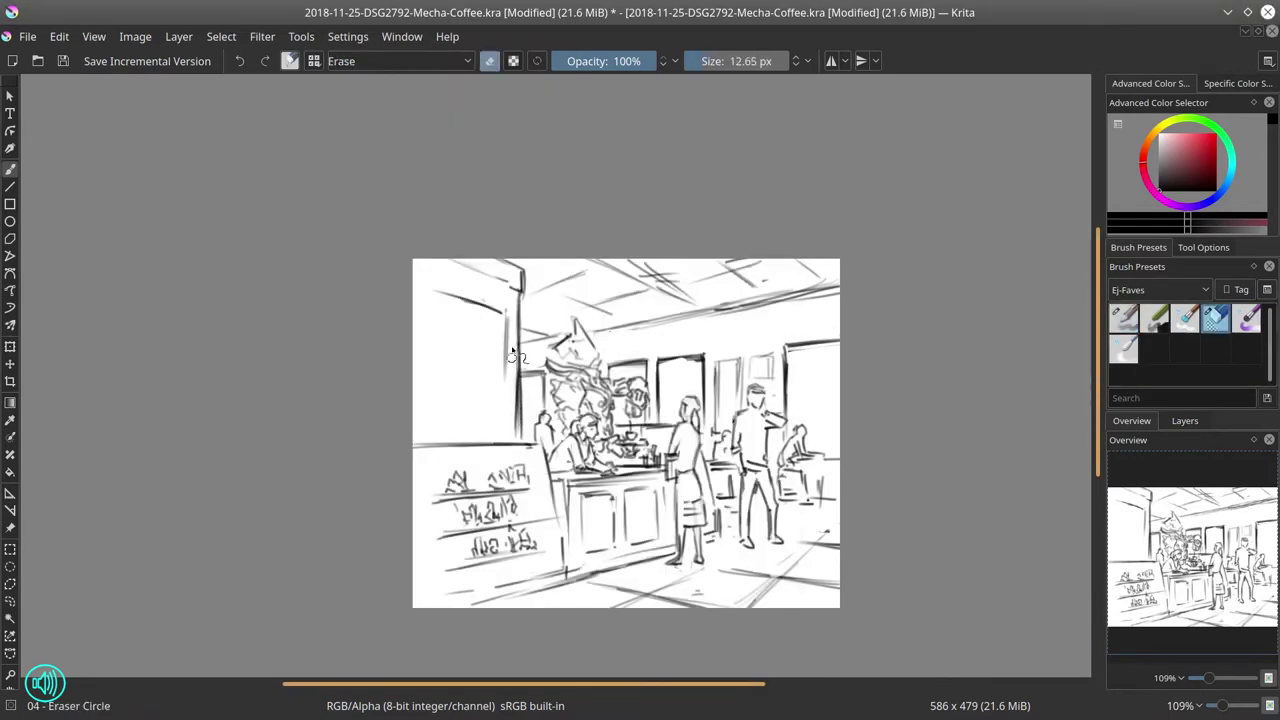
- Mirror the image horizontally and back again to compare the composition in both orientations
left_click(135, 36)
left_click(154, 227)
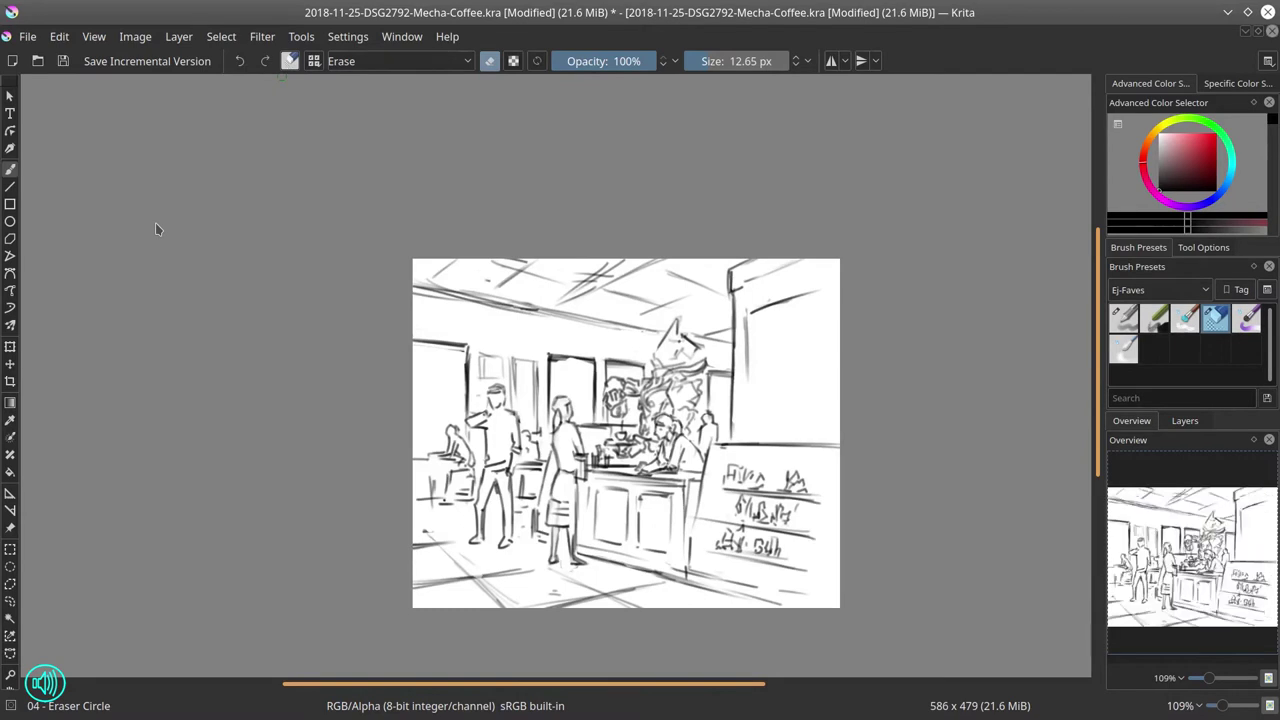
key("alt+i")
left_click(140, 227)
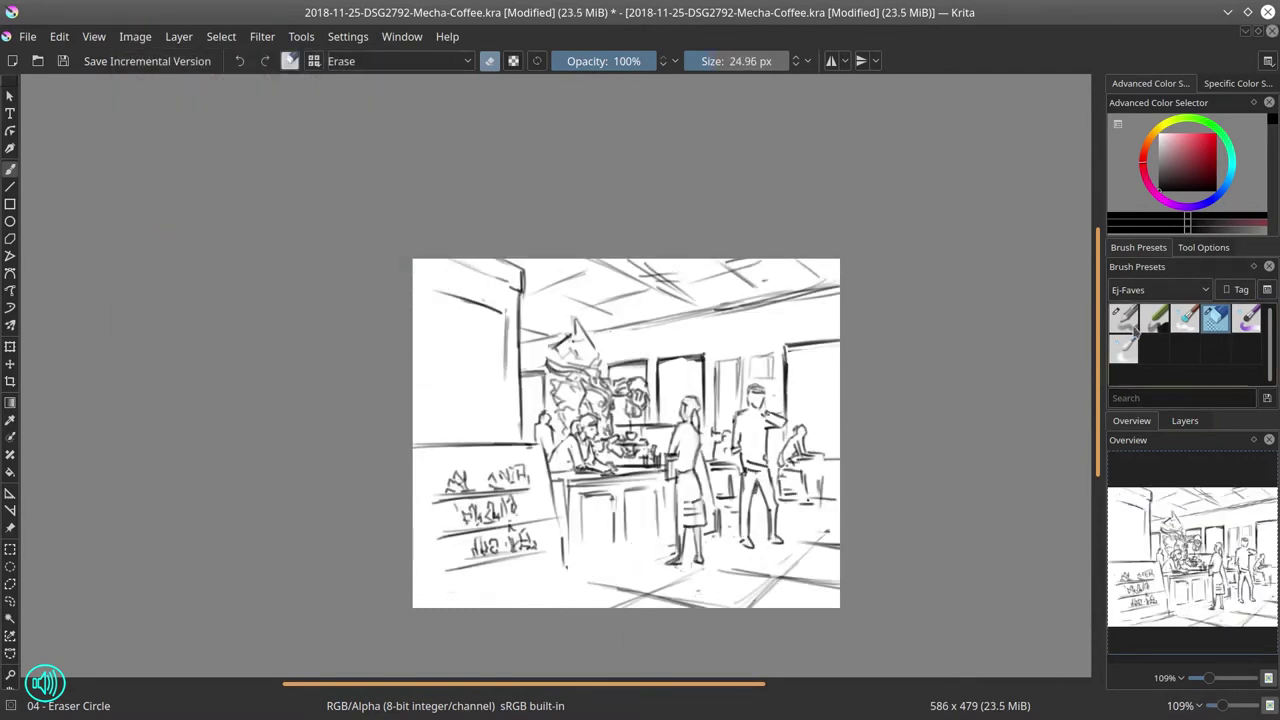
- Redraw the base lines of the display case and the desk in cleaner perspective
key("slash")
key("ctrl+z")
left_click_drag(446, 604, 572, 571)
left_click_drag(570, 569, 670, 540)
left_click_drag(578, 555, 659, 533)
left_click_drag(445, 610, 560, 577)
- Darken the crossing floor-tile lines in the foreground in front of the desk
left_click_drag(582, 577, 660, 598)
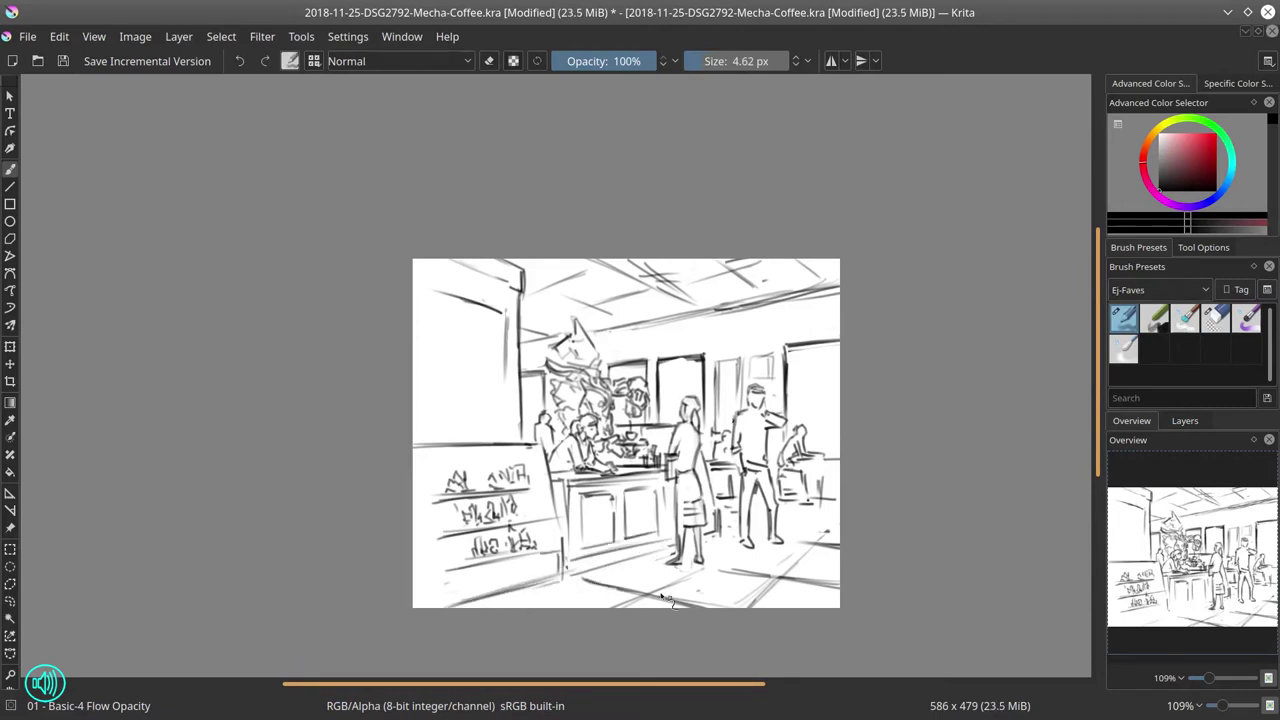
key("e")
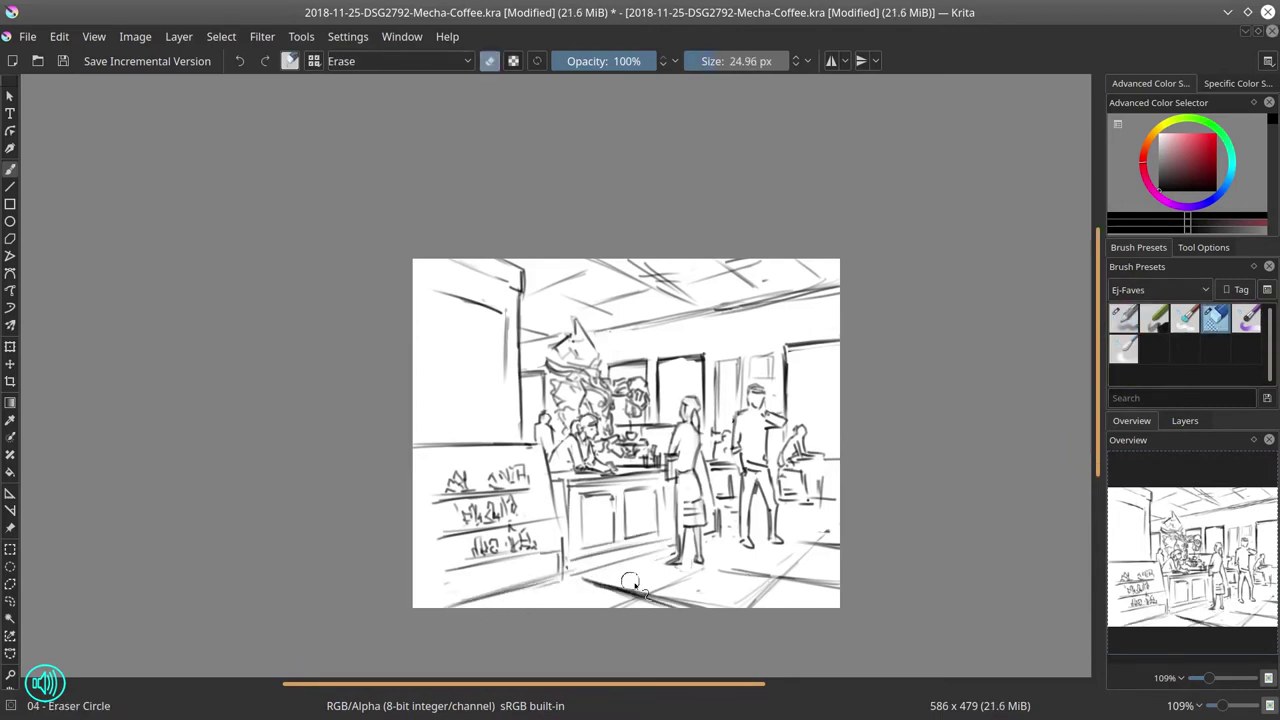
left_click(1124, 318)
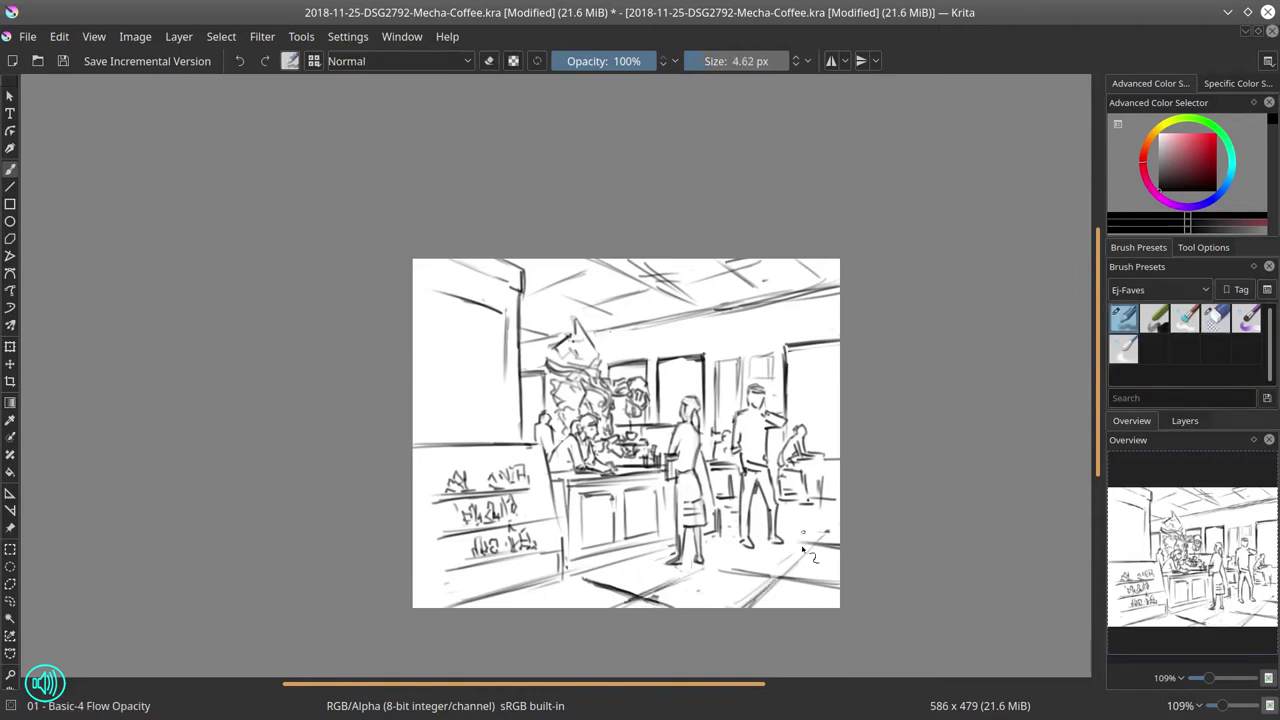
- Save the drawing and duplicate the sketch layer
left_click(28, 36)
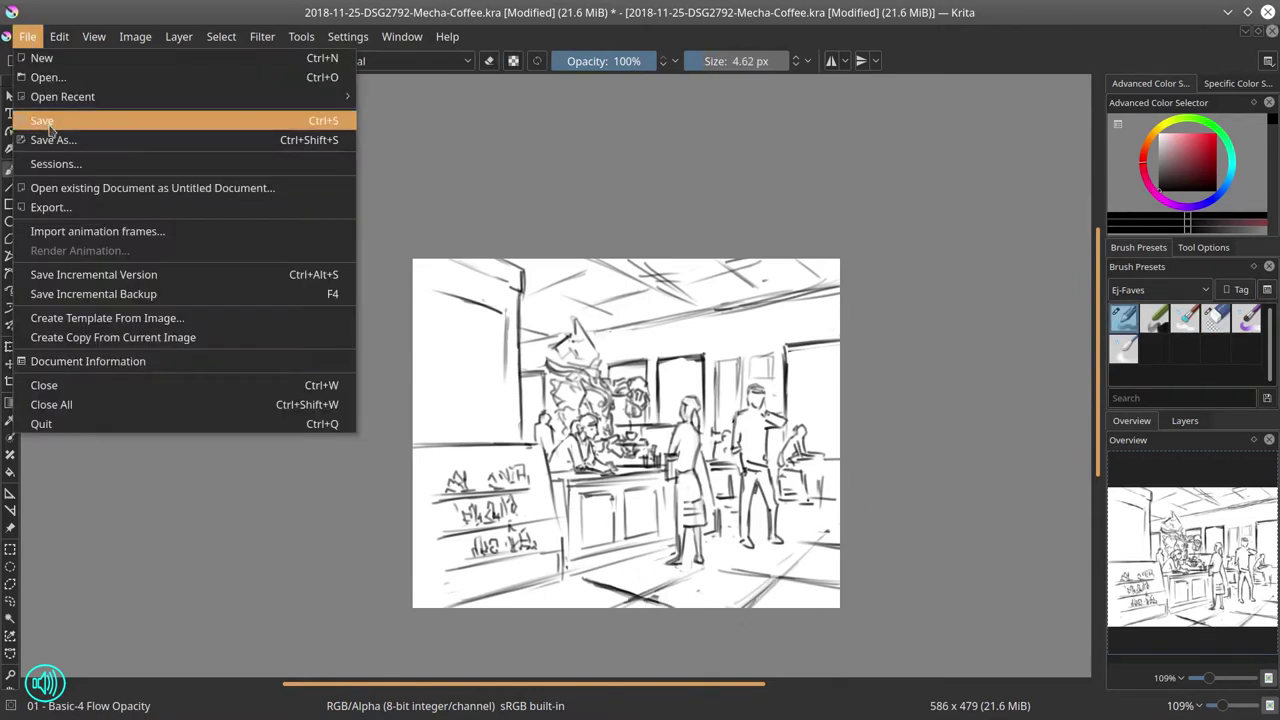
left_click(45, 114)
left_click(1184, 420)
right_click(1183, 500)
left_click(1140, 246)
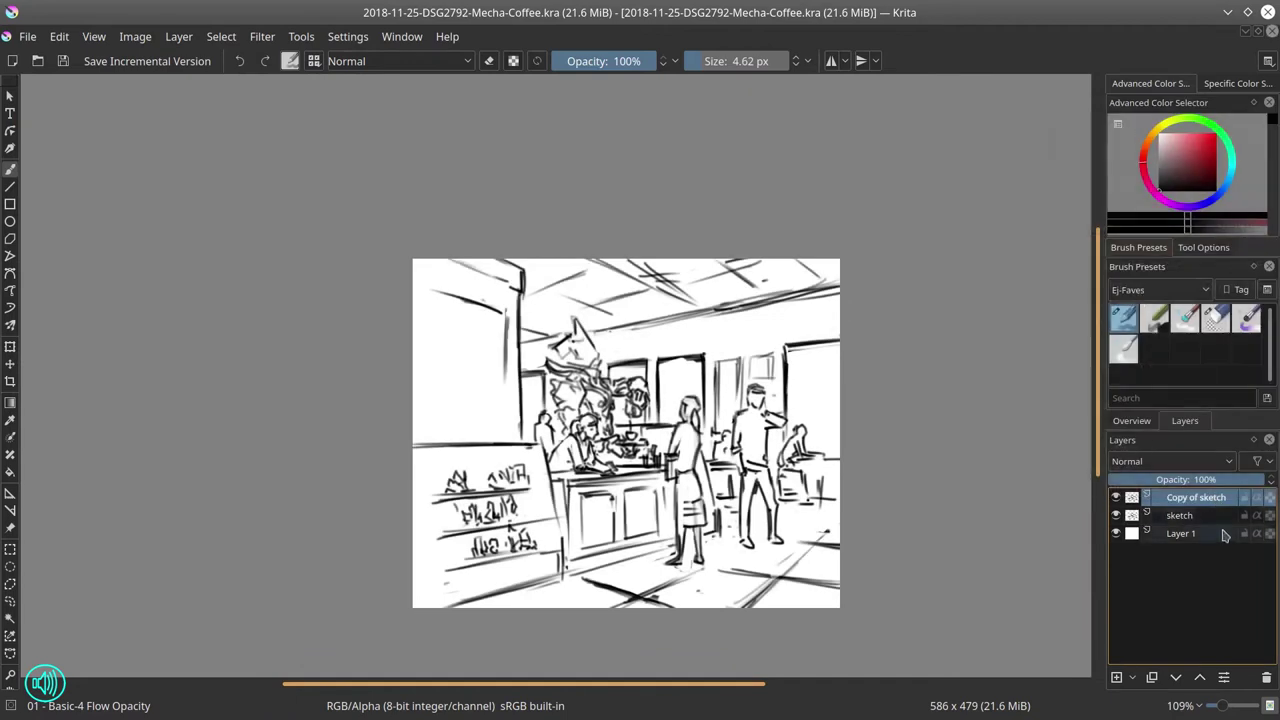
- Move the duplicated sketch layer below the original sketch layer and hide the original
left_click(1176, 678)
left_click(1116, 497)
- Add a new layer at the top of the stack, fill it with black and name it "color value check"
left_click(1200, 499)
left_click(1117, 678)
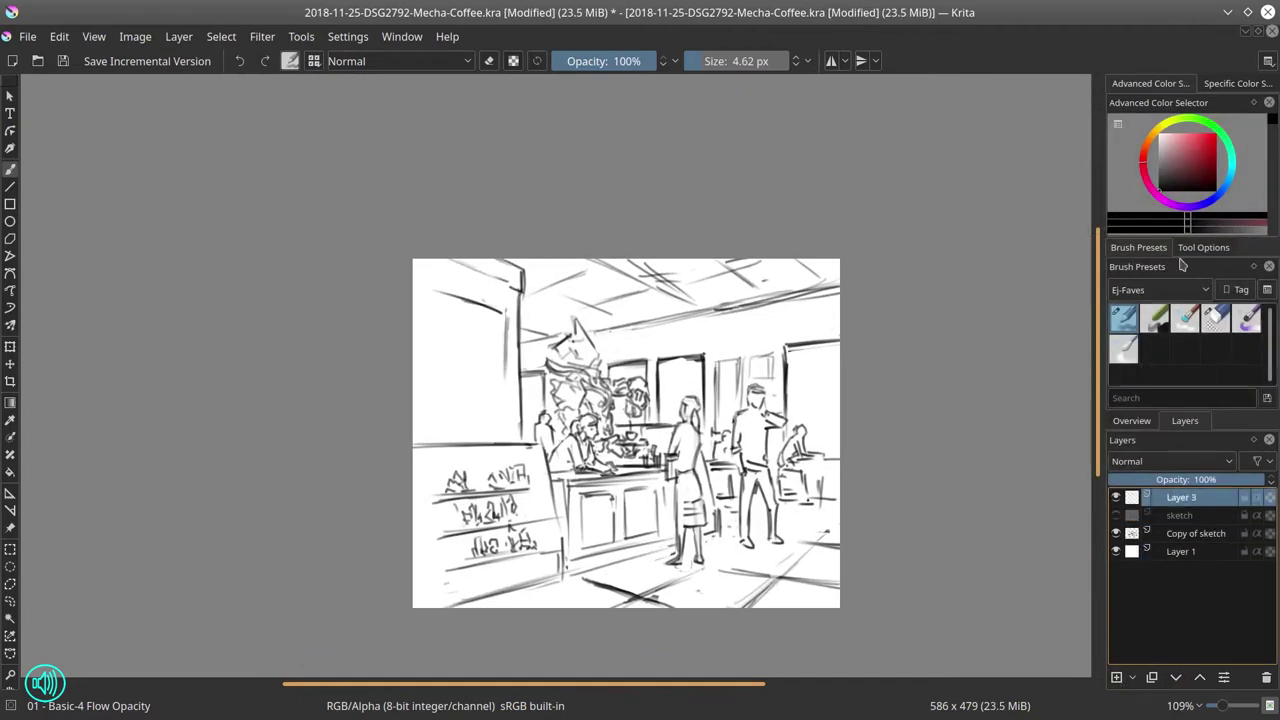
left_click(10, 472)
left_click(560, 470)
double_click(1185, 500)
type("color value check")
key("Return")
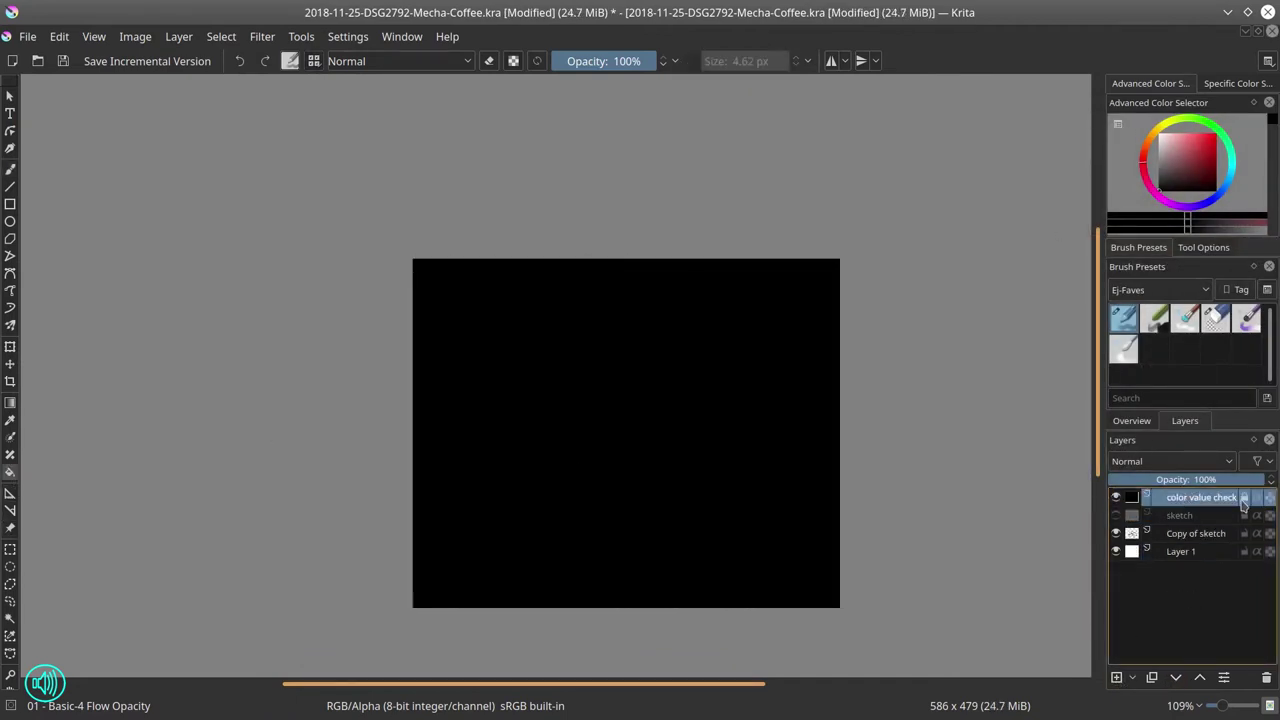
- Change the blending mode of the color value check layer for grayscale viewing and hide the layer
left_click(1229, 461)
left_click(1150, 172)
left_click(1116, 497)
- Duplicate the copied sketch layer repeatedly, copying the growing group each time, to darken the line work
right_click(1190, 538)
left_click(1135, 282)
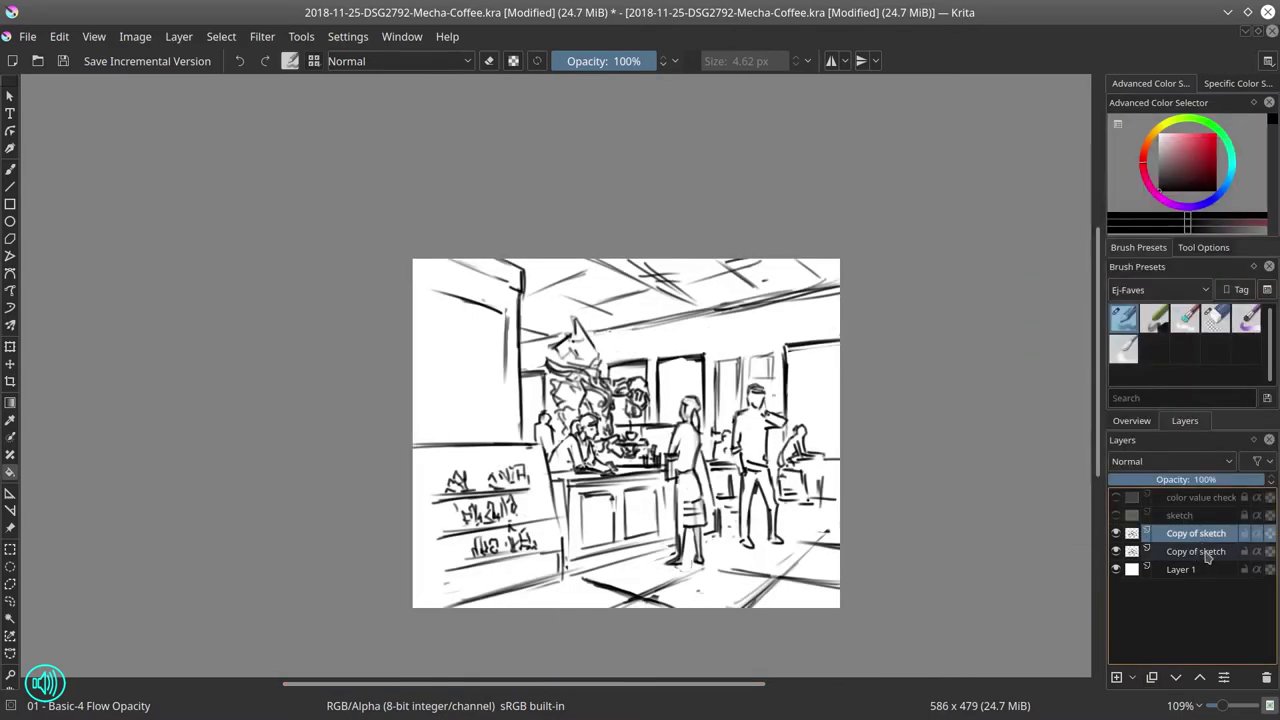
left_click(1207, 555, "shift")
right_click(1207, 558)
left_click(1190, 440)
left_click(1194, 535)
right_click(1196, 537)
left_click(1203, 589, "shift")
right_click(1203, 589)
left_click(1185, 472)
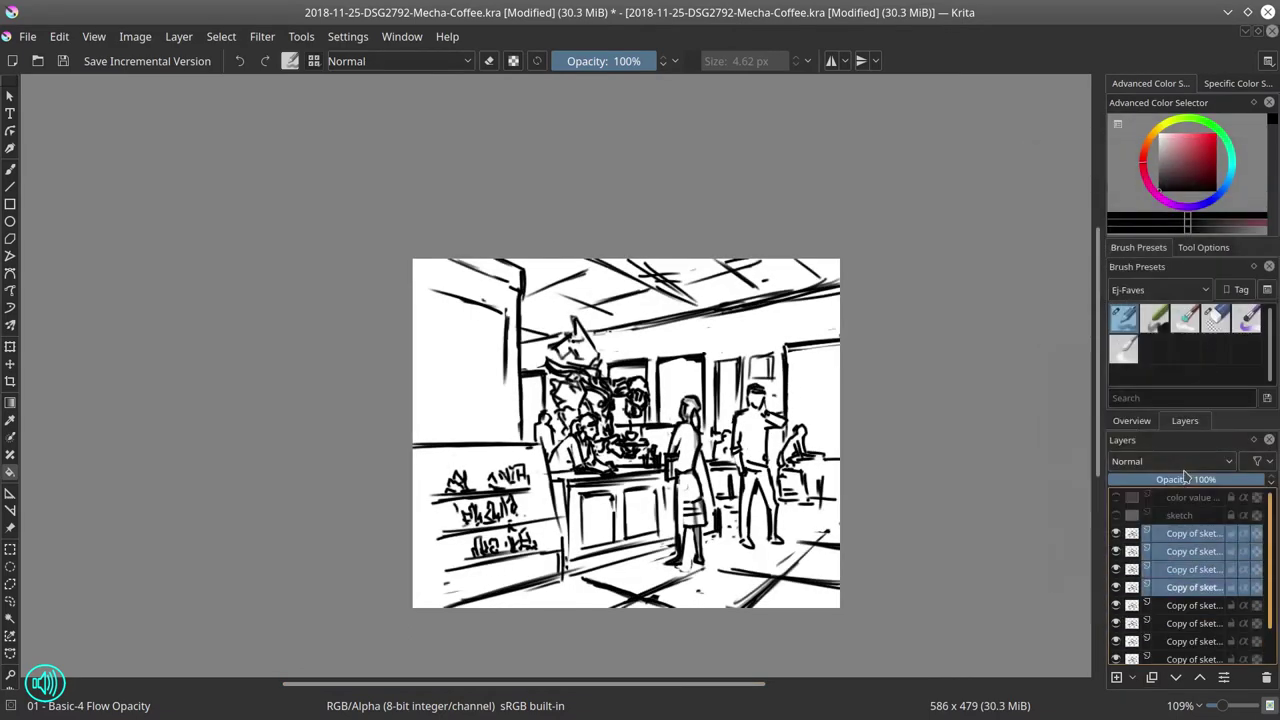
- Merge all stacked copies of the sketch into a single layer
left_click(1190, 535)
scroll(1190, 540, "down", 2)
left_click(1190, 624, "shift")
right_click(1190, 625)
left_click(1168, 525)
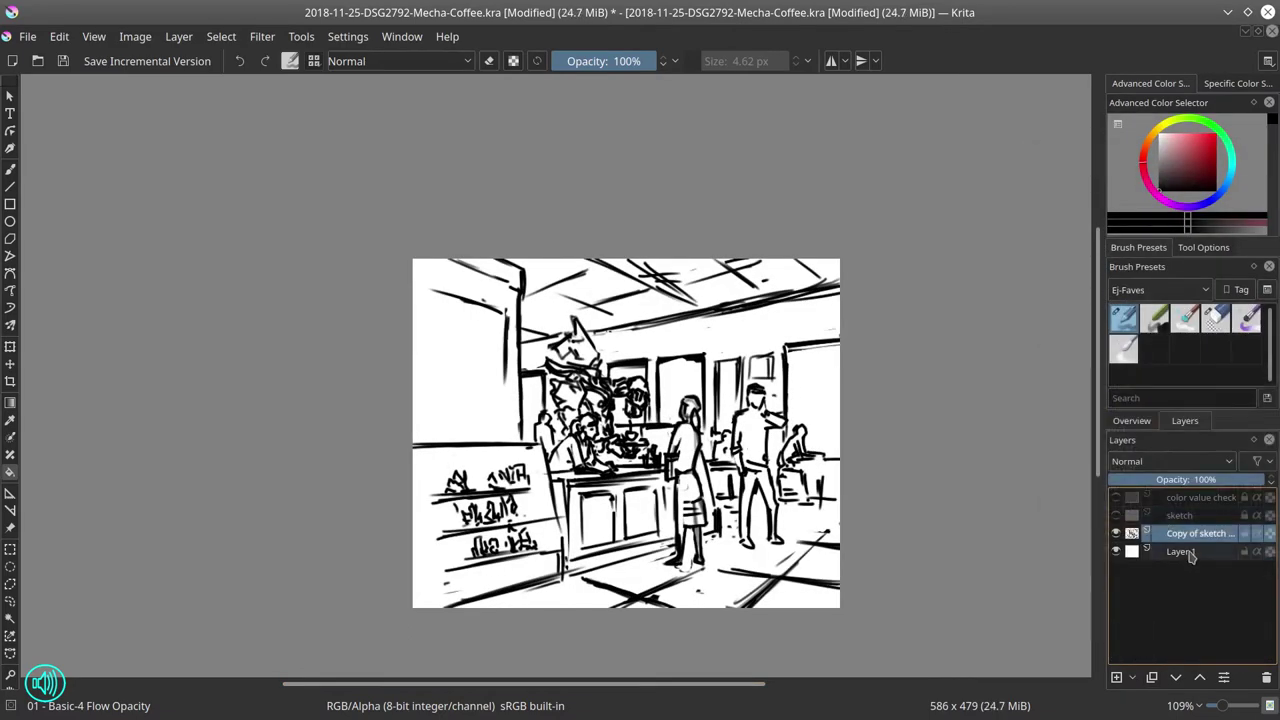
- Fill the background Layer 1 with a dark red
left_click(1190, 553)
left_click(1197, 171)
left_click(705, 525)
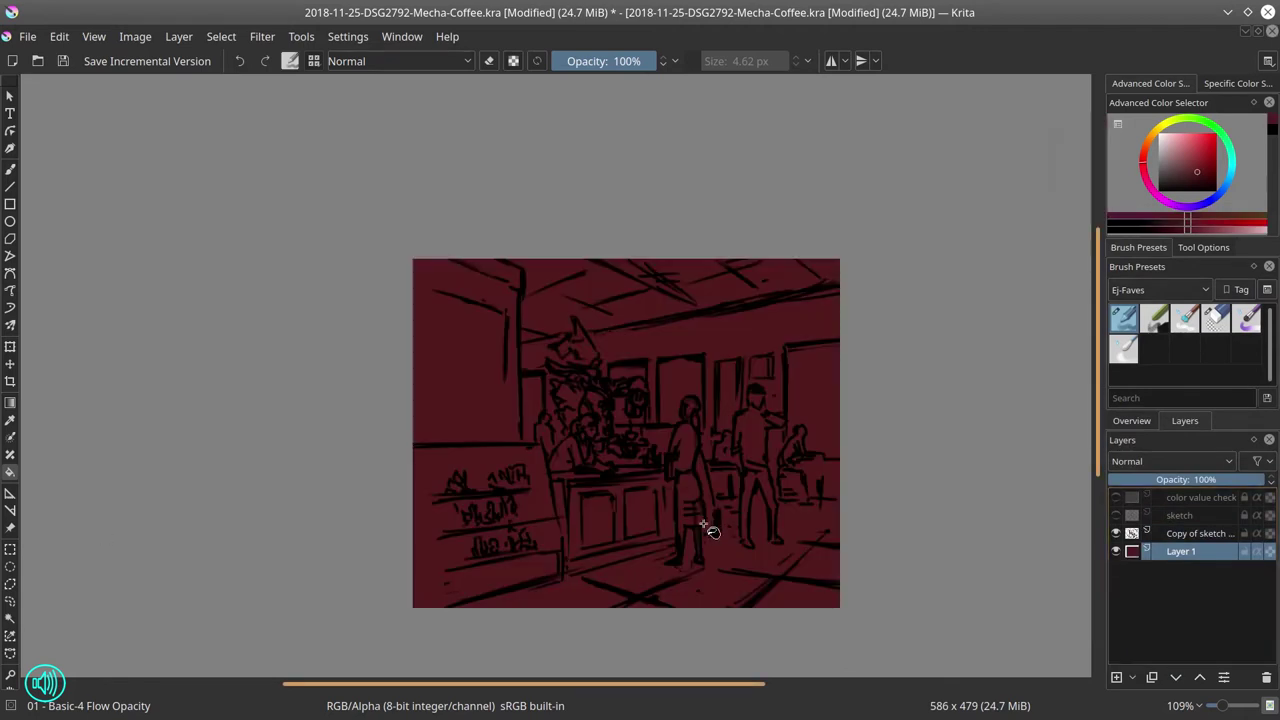
- Outline the lit floor strip from the desk base to past the right image edge with the Polygonal Selection tool
left_click(10, 583)
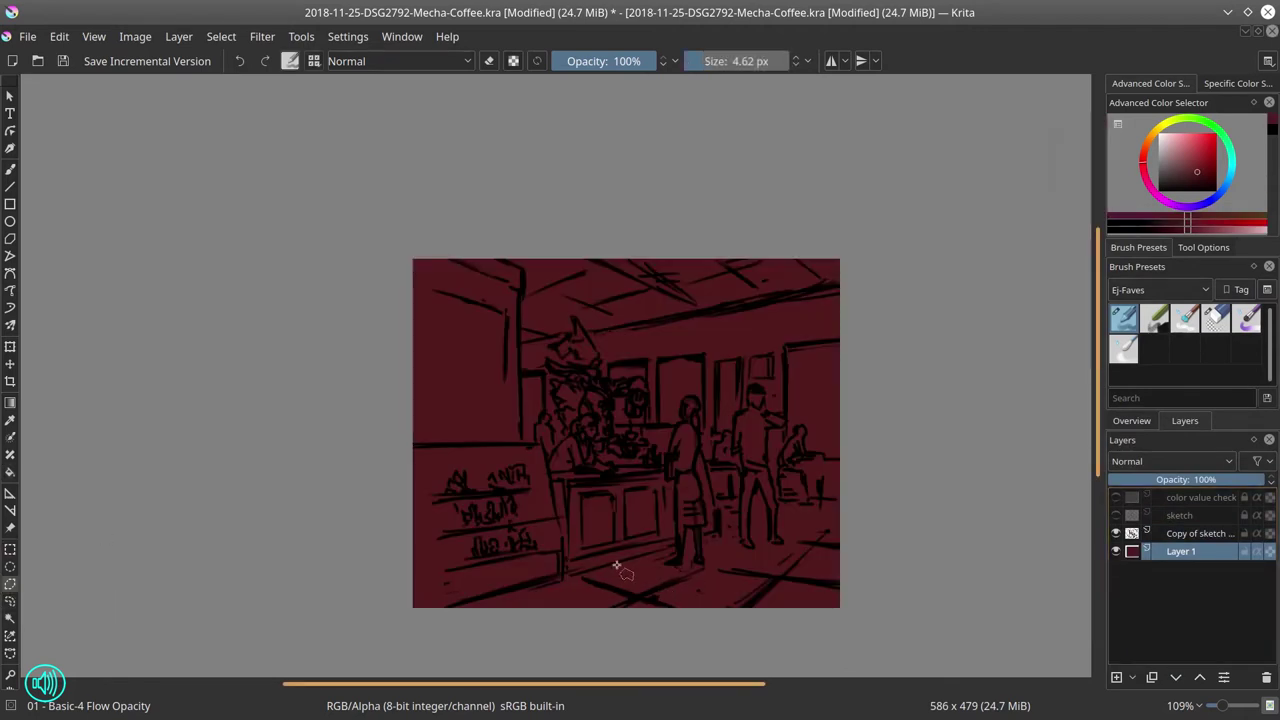
left_click(615, 564)
left_click(610, 567)
left_click(1201, 249)
left_click(1192, 327)
left_click(1138, 248)
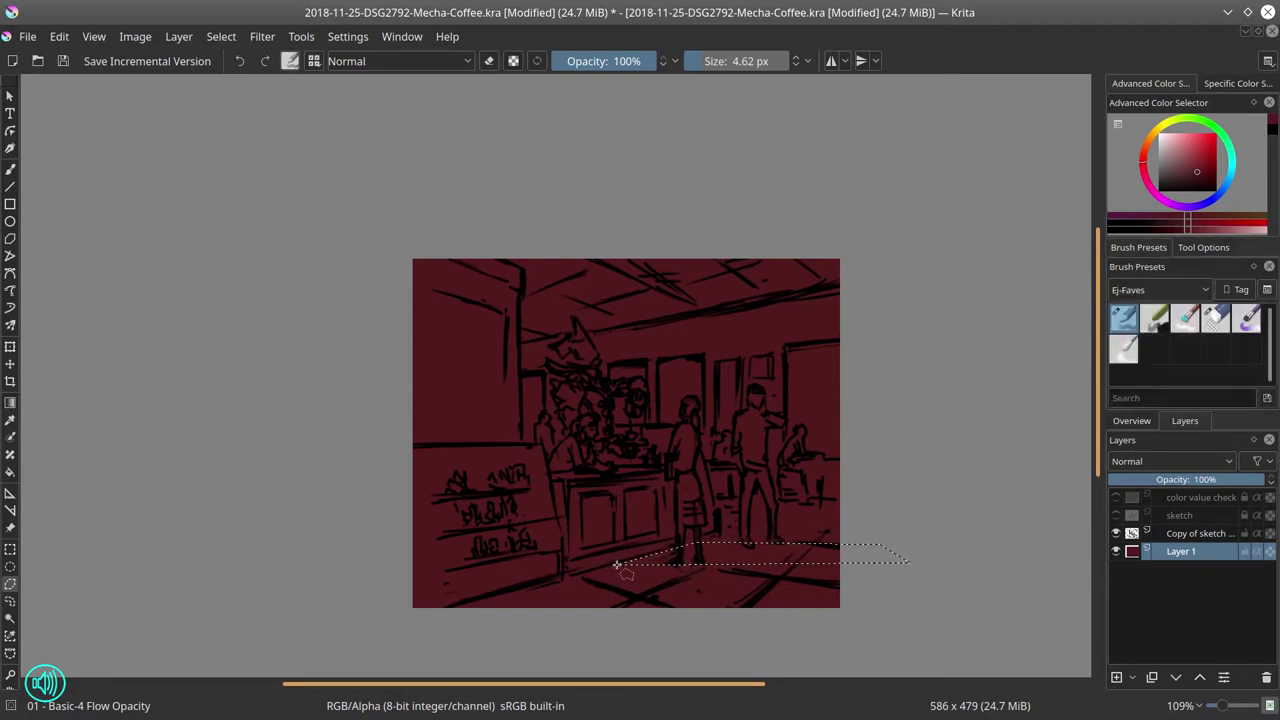
- Add the lit side of the clerk and the front of the desk to the selection
left_click(578, 444)
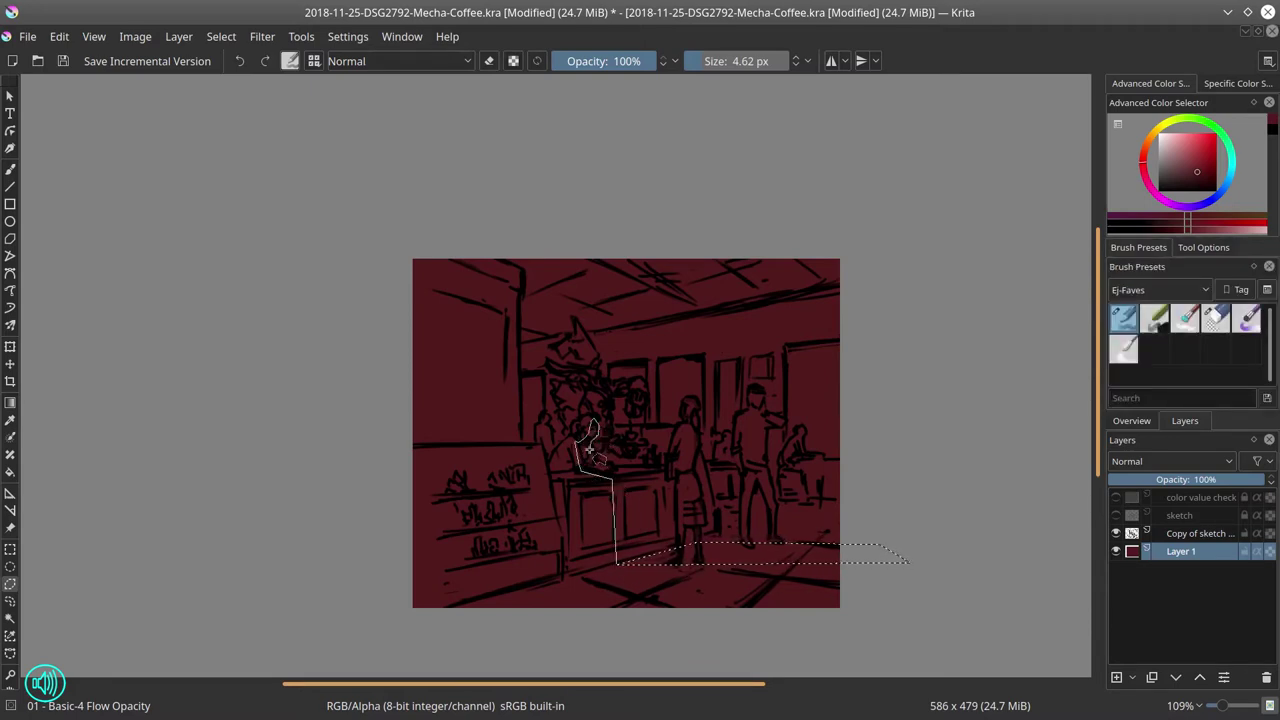
left_click(616, 471)
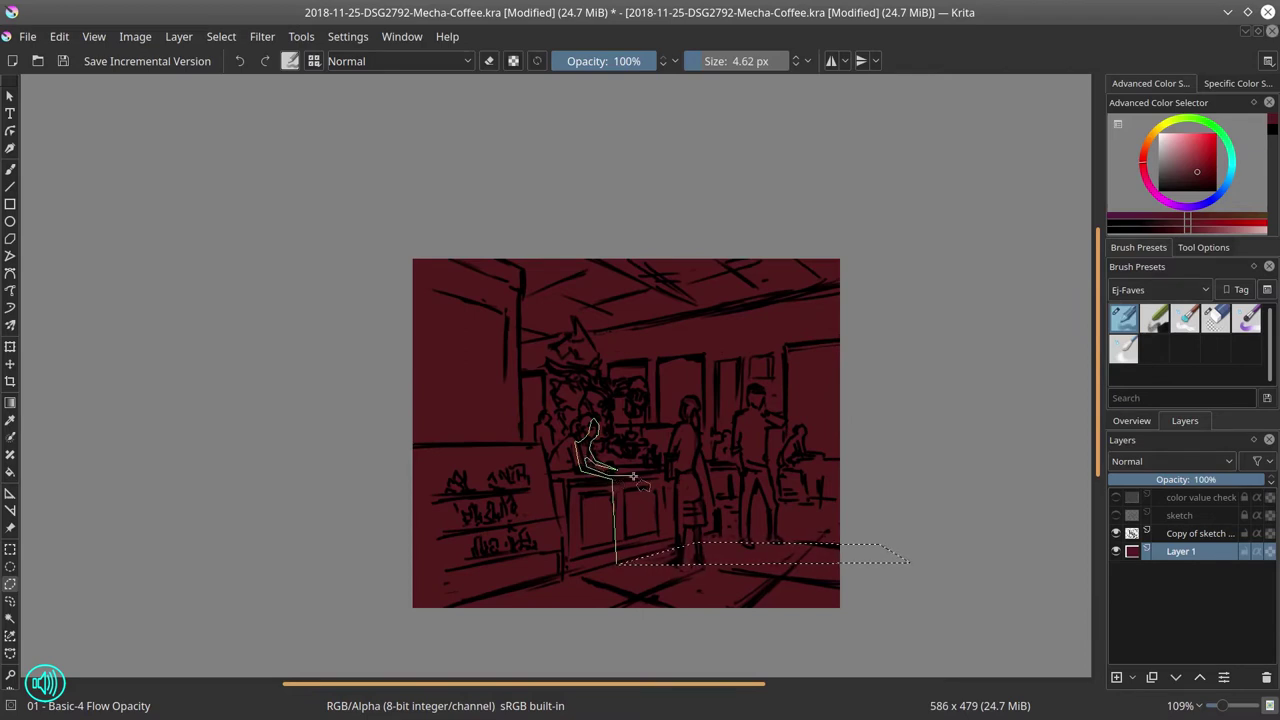
left_click(617, 565)
- Add the lit parts of the standing woman, the mecha and the slanted light shape above the display case to the selection
mouse_move(697, 428)
left_mouse_down()
mouse_move(688, 406)
mouse_move(685, 466)
left_mouse_up()
left_click_drag(697, 548, 700, 402)
mouse_move(576, 320)
left_mouse_down()
mouse_move(597, 346)
mouse_move(579, 335)
left_mouse_up()
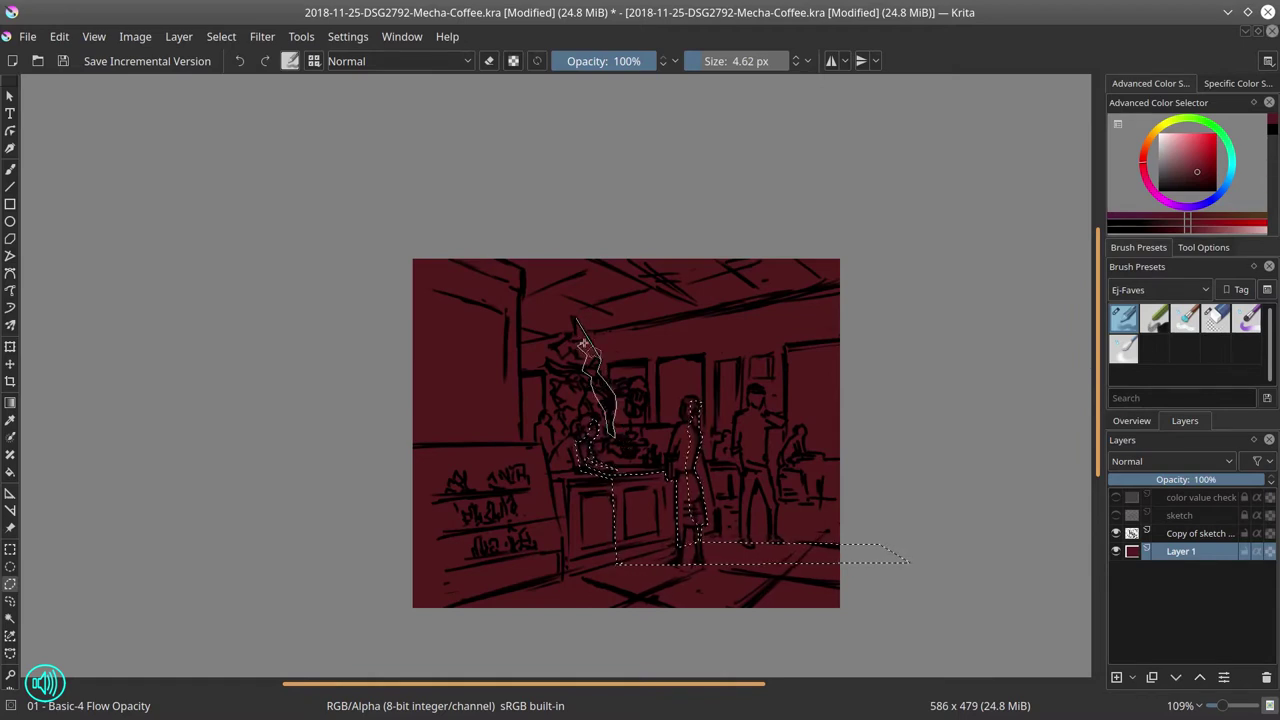
mouse_move(645, 407)
left_mouse_down()
mouse_move(638, 379)
mouse_move(586, 398)
left_mouse_up()
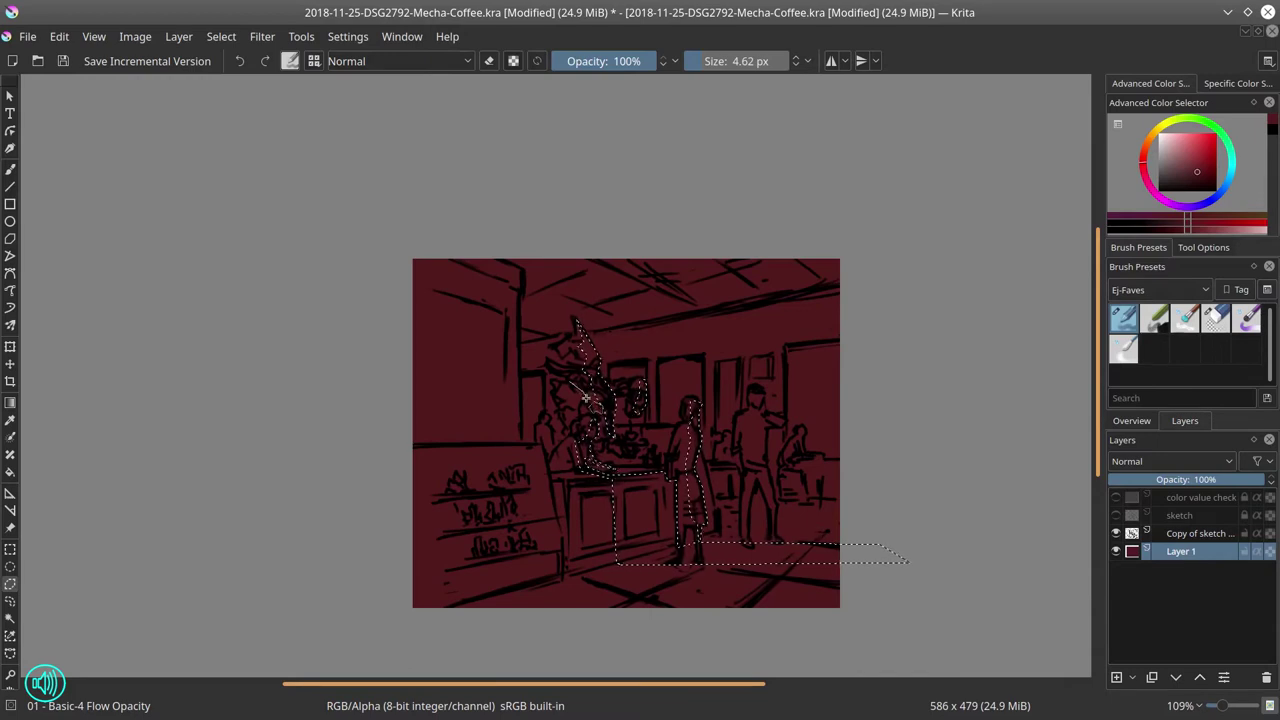
mouse_move(485, 262)
left_mouse_down()
mouse_move(514, 439)
mouse_move(482, 445)
mouse_move(428, 339)
mouse_move(422, 193)
mouse_move(480, 242)
left_mouse_up()
- Fill the selected lit areas with a muted teal and clear the selection
left_click(1180, 153)
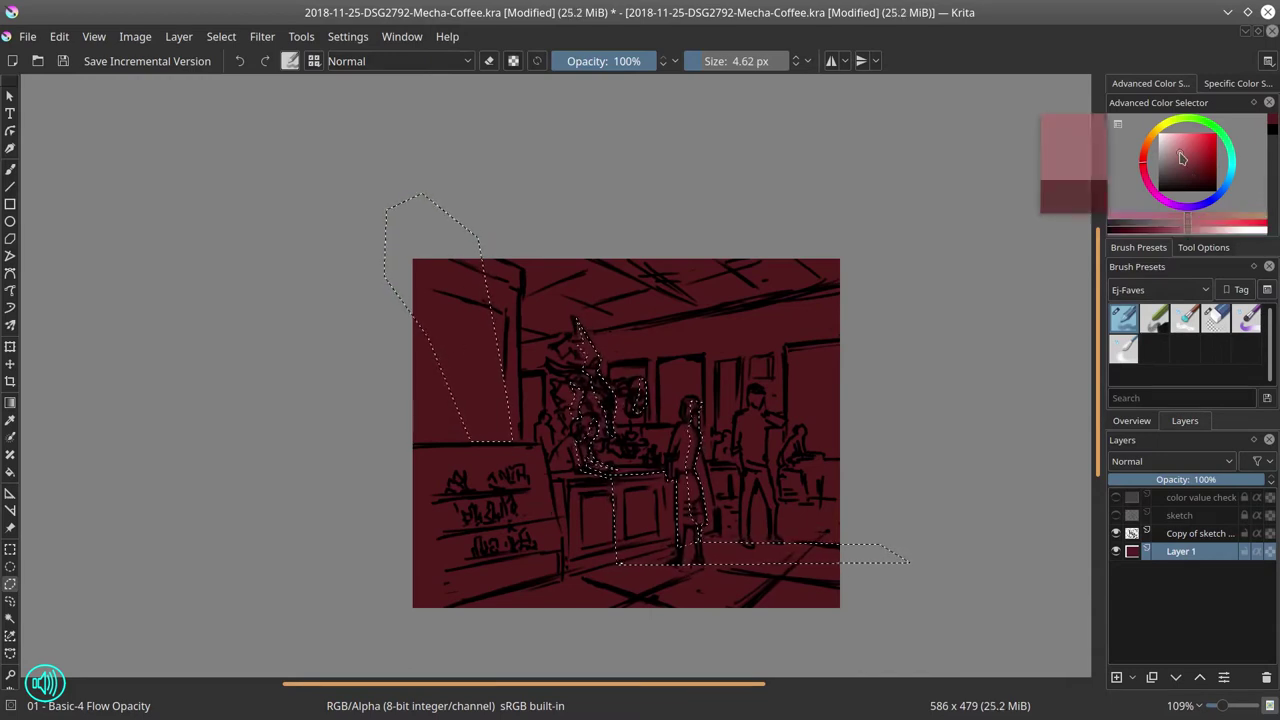
left_click(1232, 157)
left_click(10, 472)
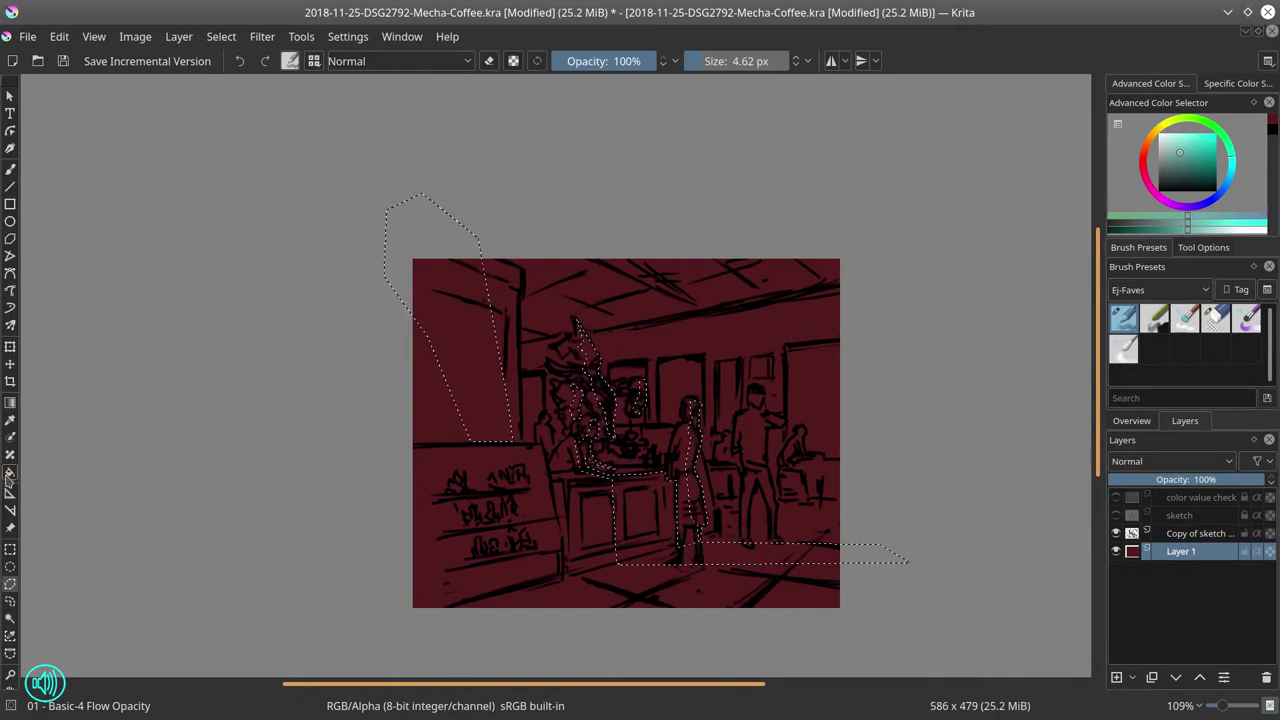
left_click(652, 508)
left_click(221, 36)
left_click(231, 80)
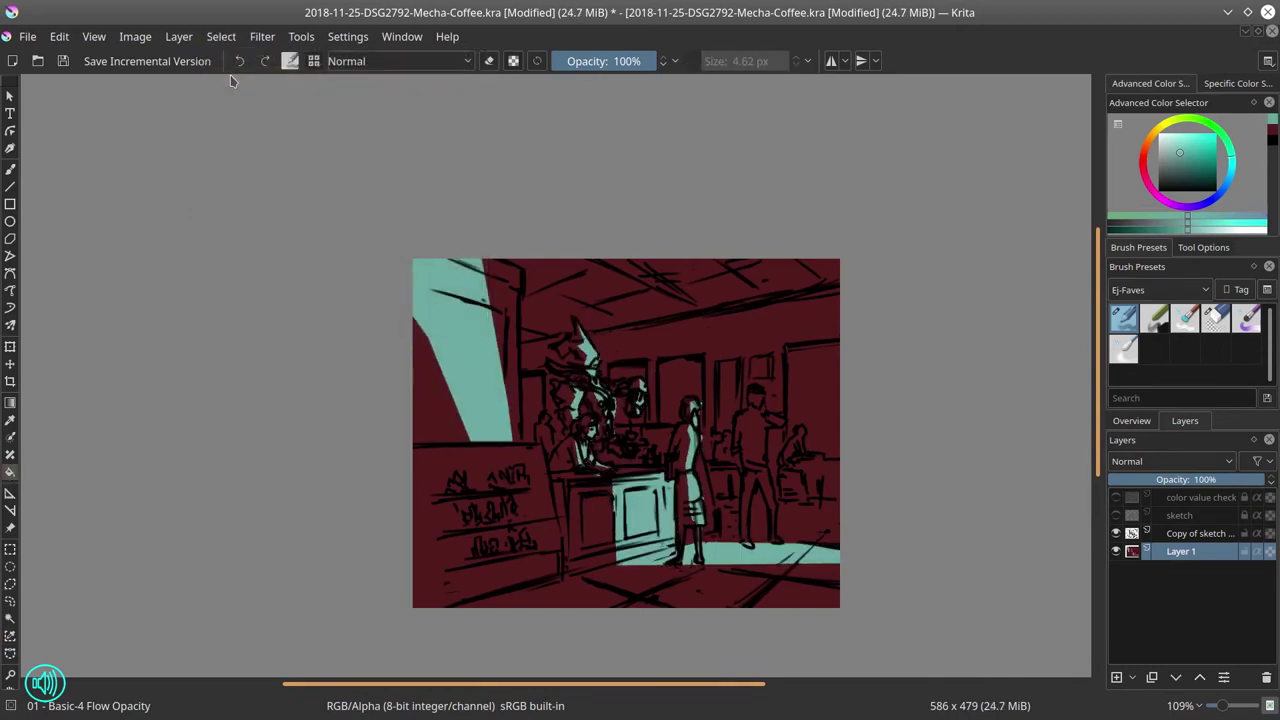
- Choose a muted green and outline the background windows around the mecha, the woman and the seated figure as one polygonal selection
left_click(1210, 122)
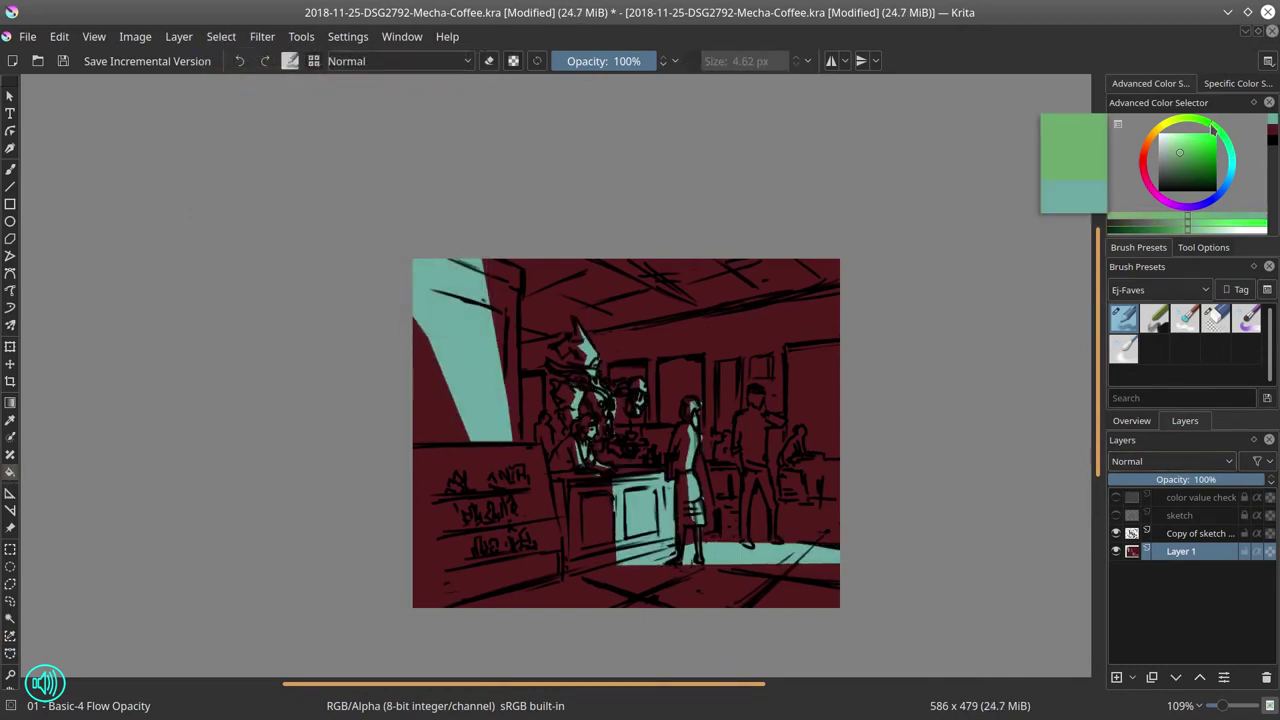
left_click(10, 584)
left_click(521, 375)
left_click(541, 375)
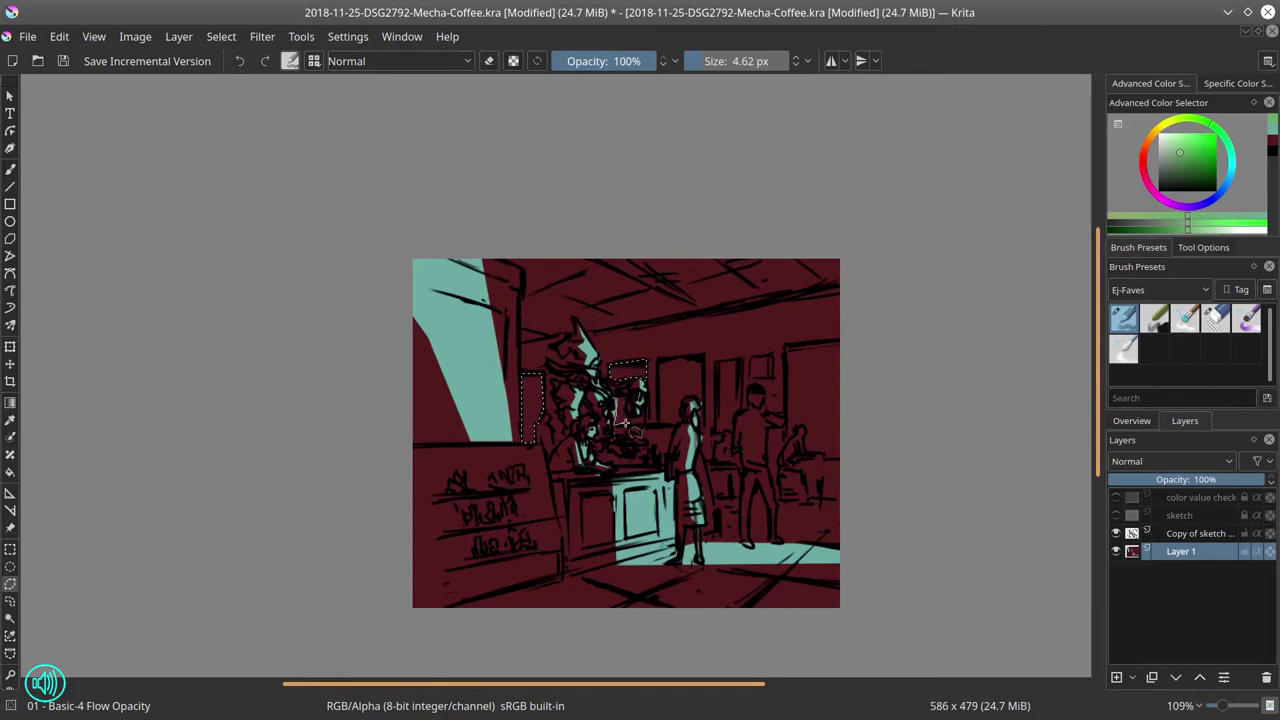
left_click(657, 362)
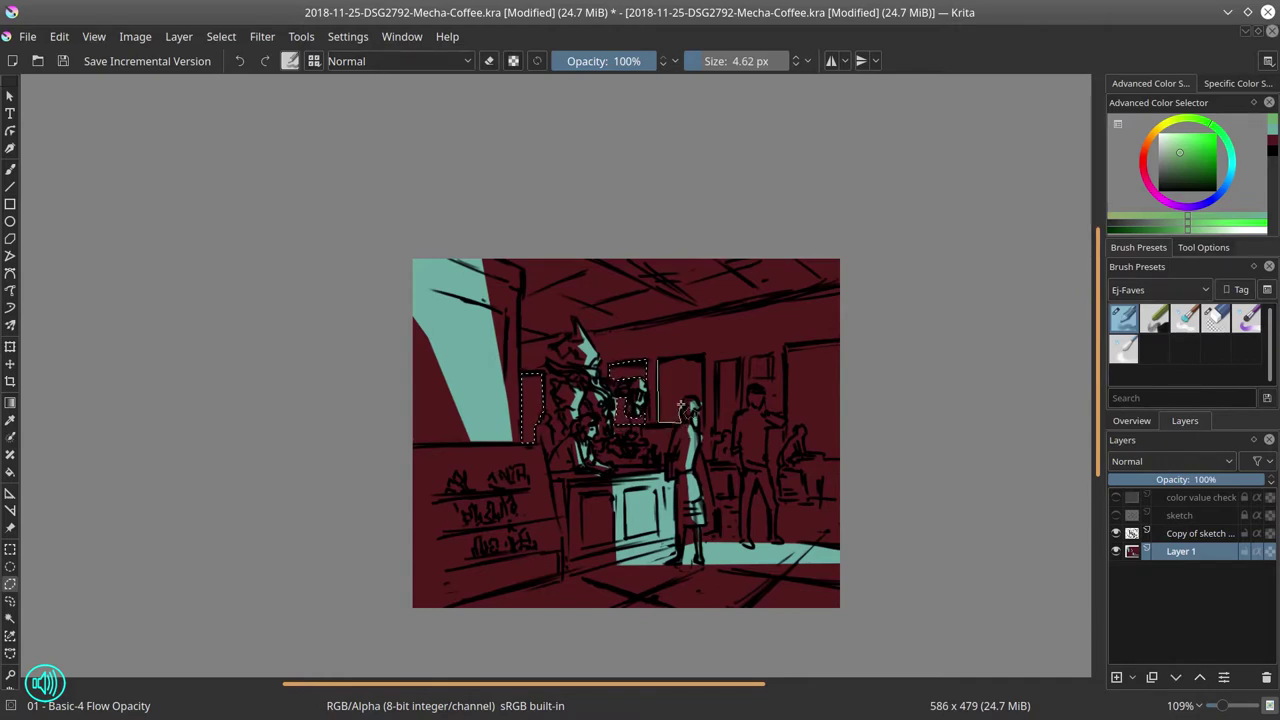
left_click(681, 404)
left_click(689, 396)
left_click(698, 401)
left_click(705, 354)
left_click(658, 356)
left_click(784, 348)
left_click(785, 438)
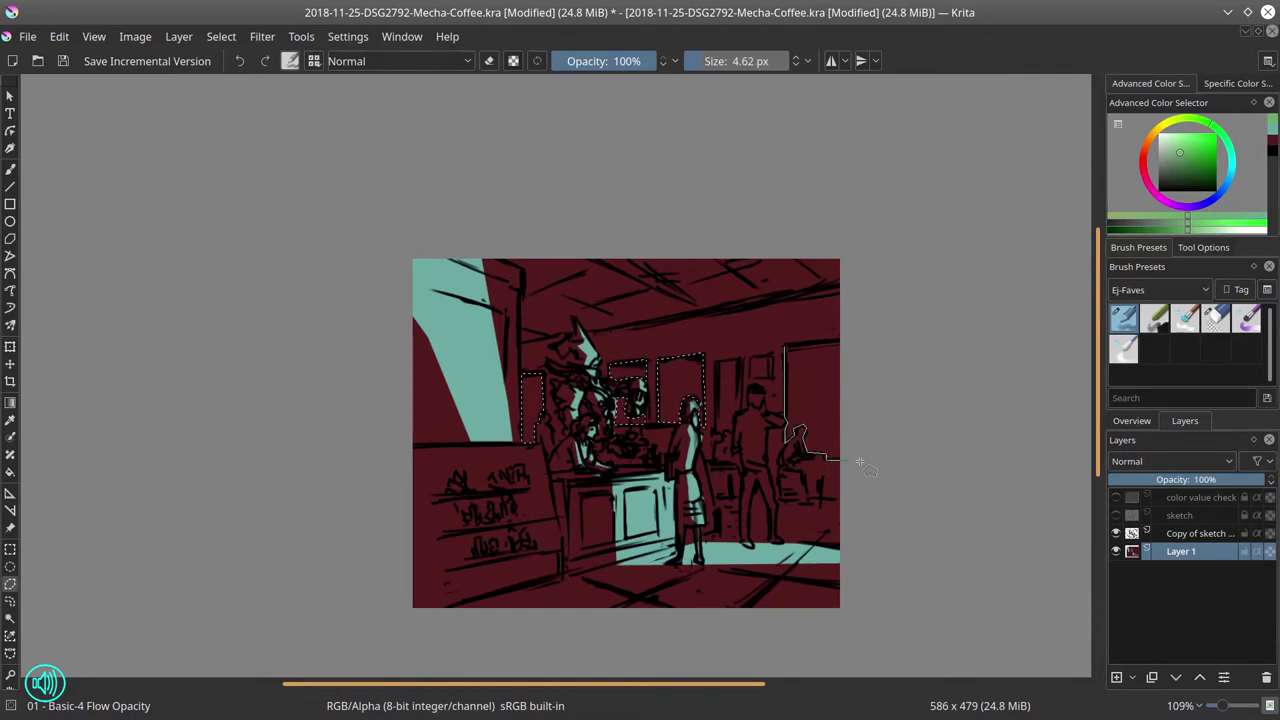
left_click(785, 348)
- Fill the selected windows with the muted green and clear the selection
left_click(6, 473)
left_click(822, 386)
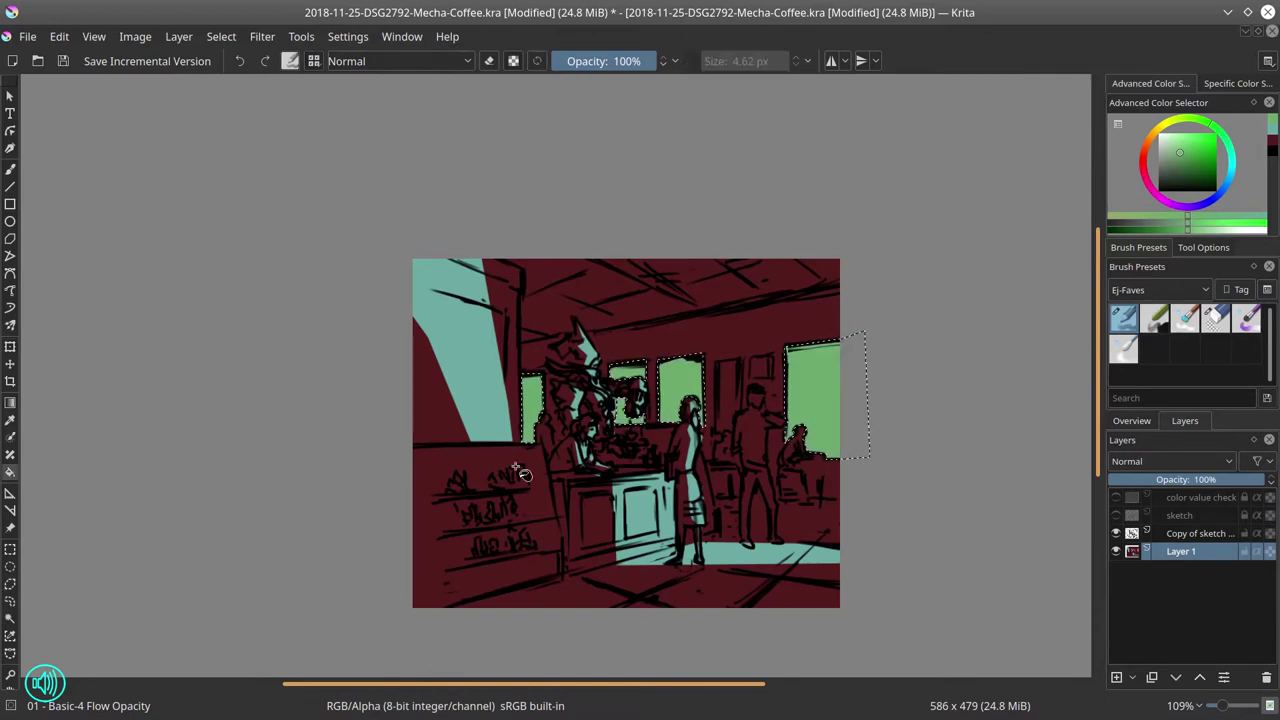
left_click(221, 37)
left_click(223, 75)
- Outline the ceiling area above the mecha and the back wall with the Polygonal Selection tool
left_click(10, 550)
left_click(10, 584)
left_click(486, 252)
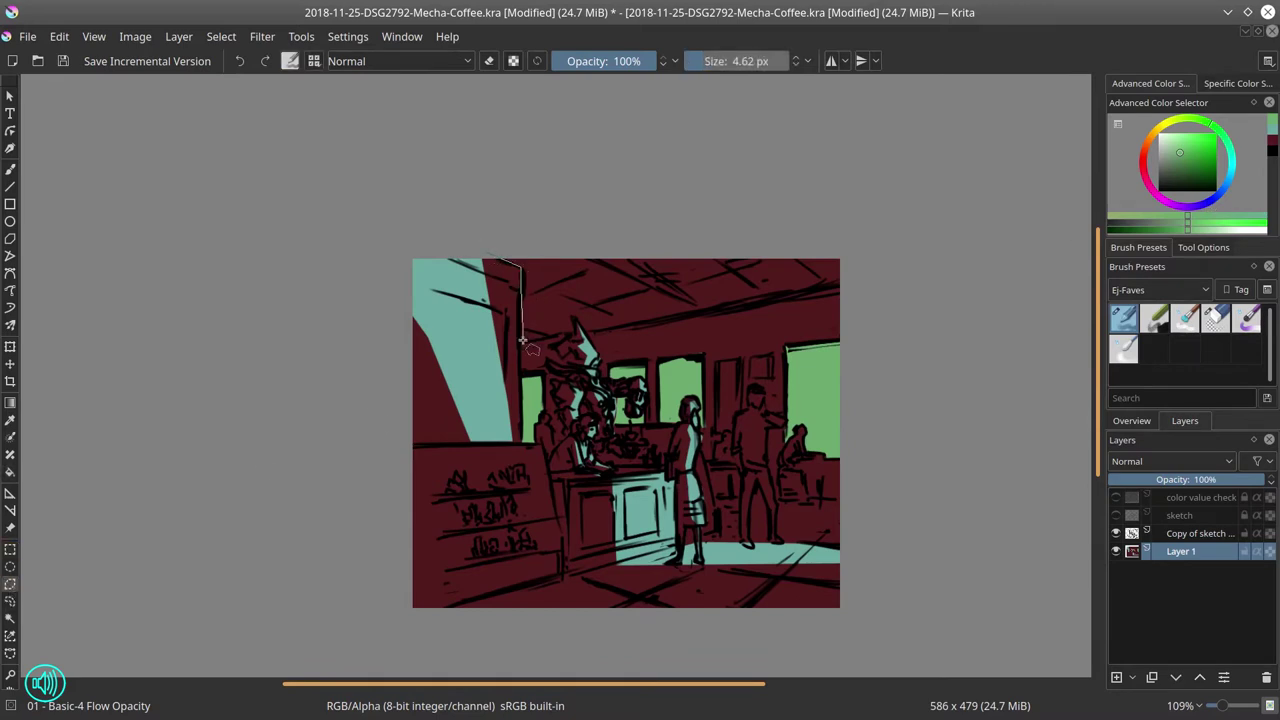
left_click(594, 345)
left_click(690, 345)
left_click(862, 302)
left_click(880, 179)
left_click(578, 190)
left_click(486, 252)
- Fill the selected ceiling with a dark navy blue and clear the selection
left_click(1197, 180)
left_click(1211, 202)
left_click(10, 472)
left_click(657, 283)
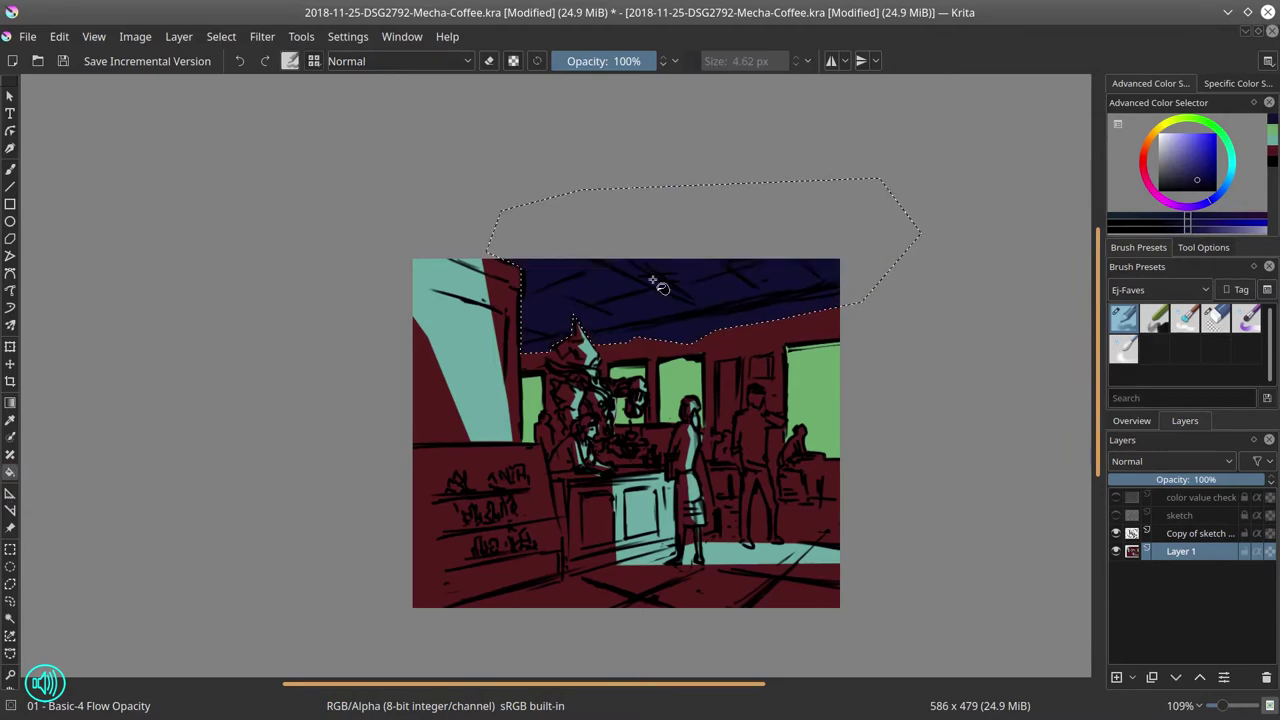
key("ctrl+shift+a")
- Show the color value check layer to examine the values in grayscale, mirroring the image horizontally and back to compare
scroll(220, 326, "down", 2)
left_click(1116, 497)
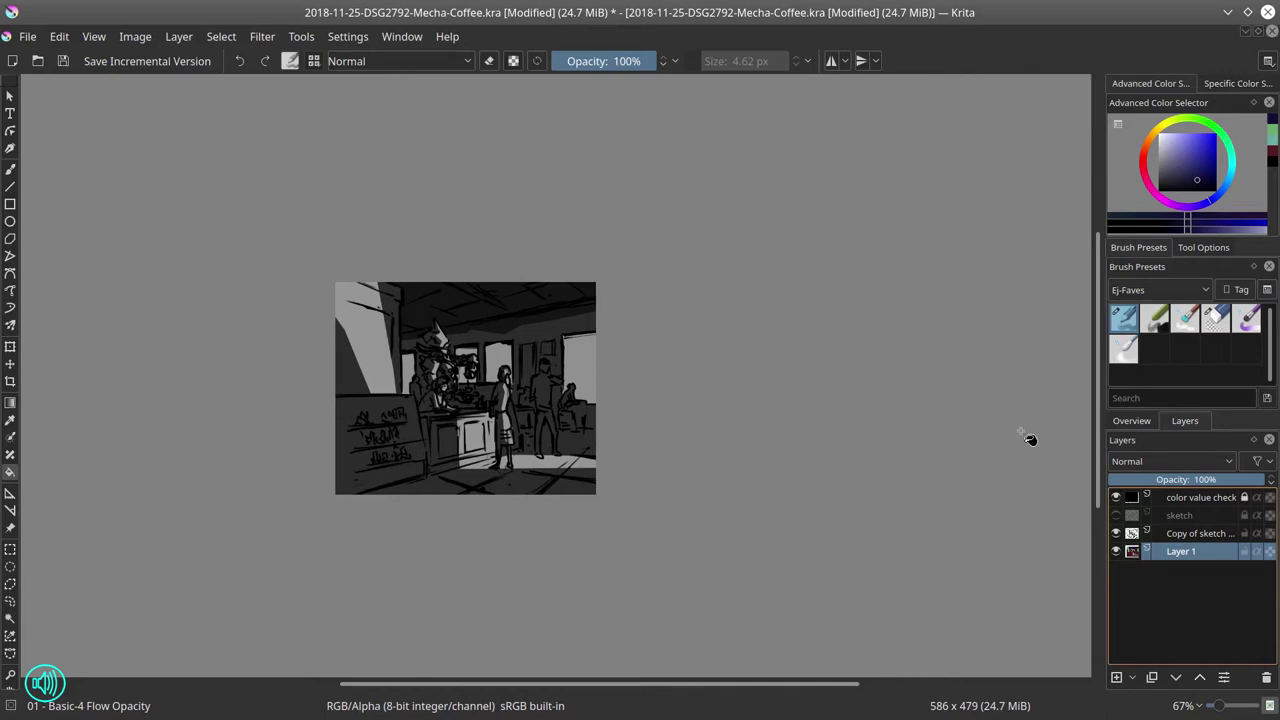
left_click(135, 36)
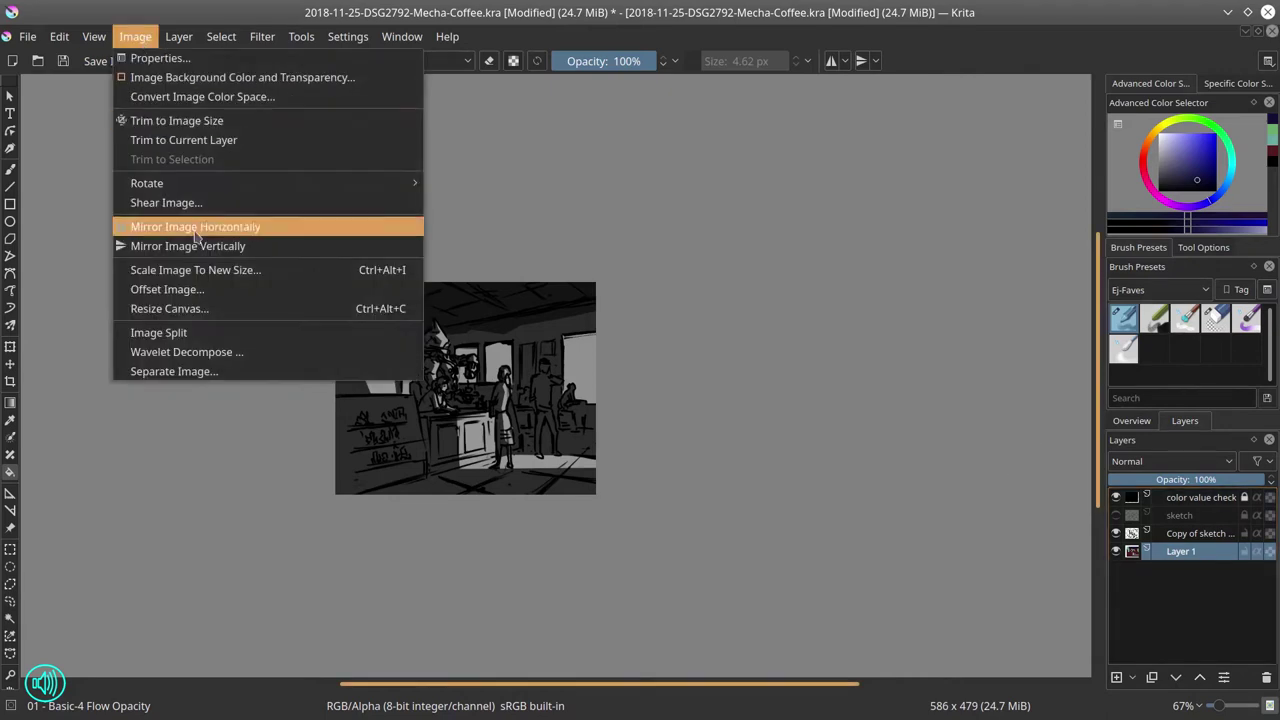
left_click(200, 226)
left_click(1131, 420)
left_click(1184, 420)
left_click(135, 36)
left_click(200, 226)
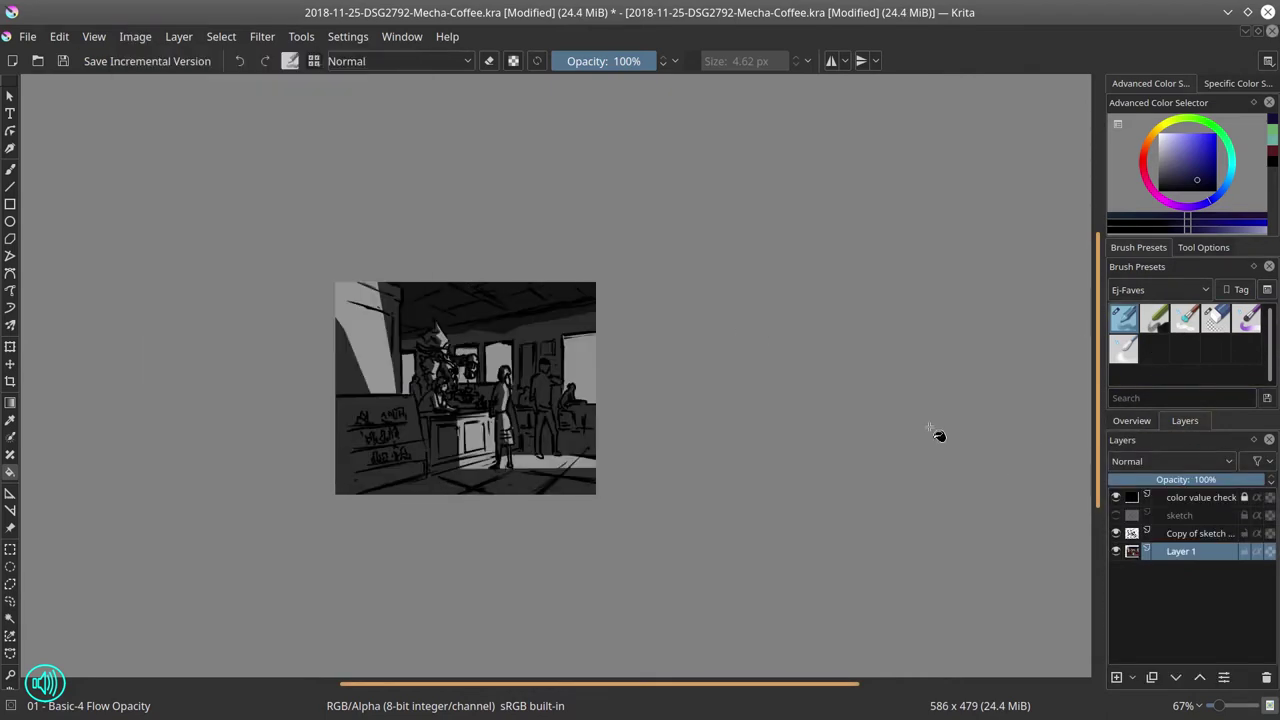
- Hide the value check and line layers and select all teal light shapes by contiguous color
left_click(1116, 497)
left_click(1116, 533)
left_click(10, 618)
left_click(478, 440)
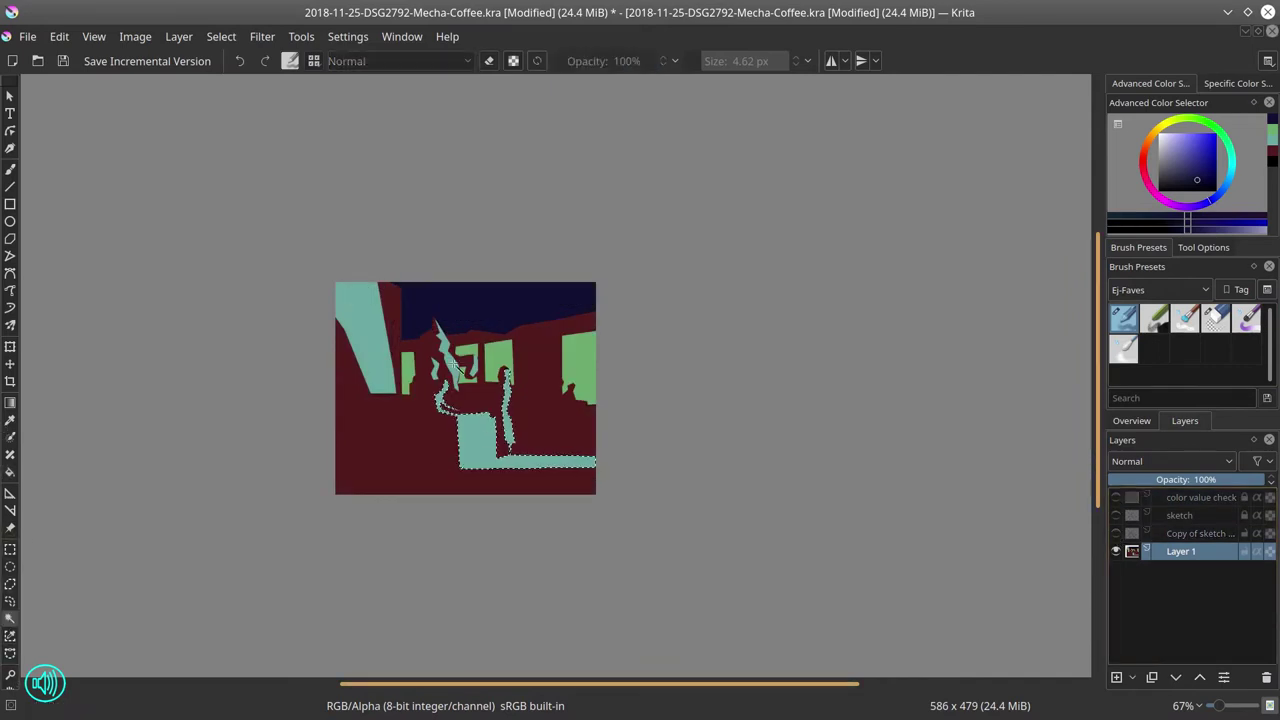
left_click(508, 415, "shift")
left_click(441, 401, "shift")
left_click(450, 367, "shift")
left_click(364, 335, "shift")
- Brighten the selected light shapes in grayscale view with a Color Adjustment curve point at input 175, output 221, and clear the selection
left_click(1116, 497)
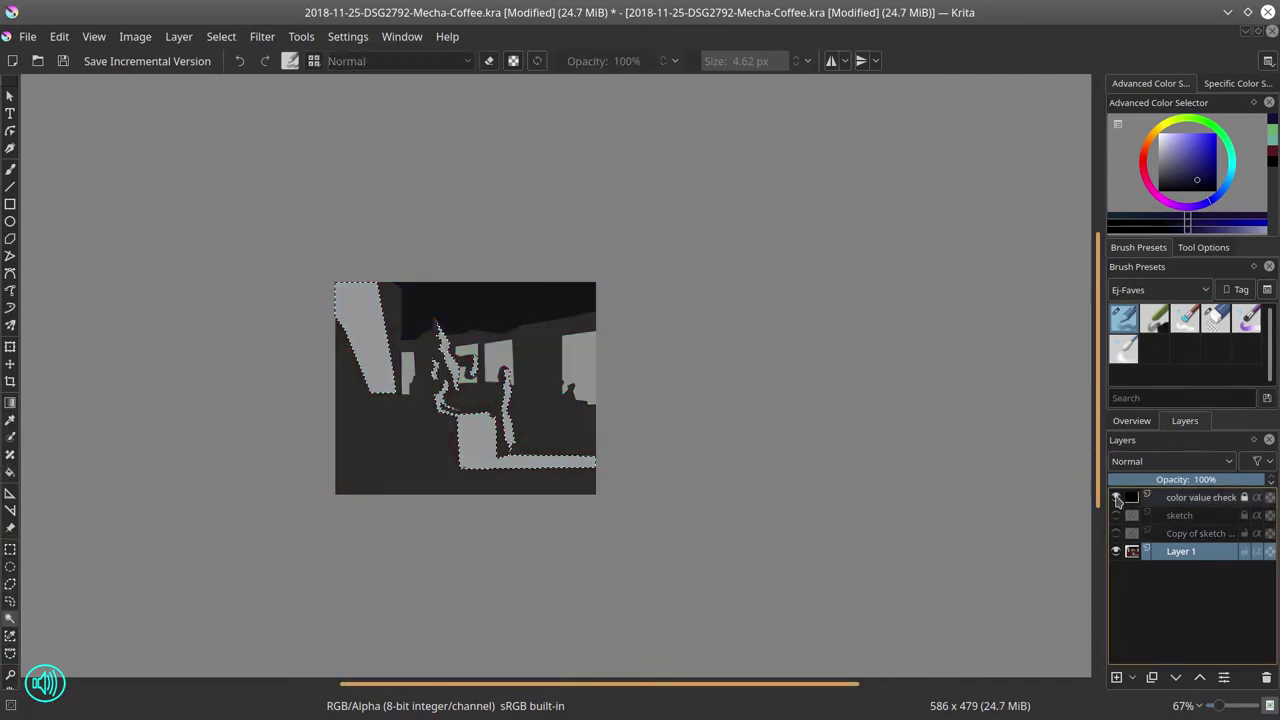
left_click(1116, 533)
left_click(262, 37)
left_click(500, 271)
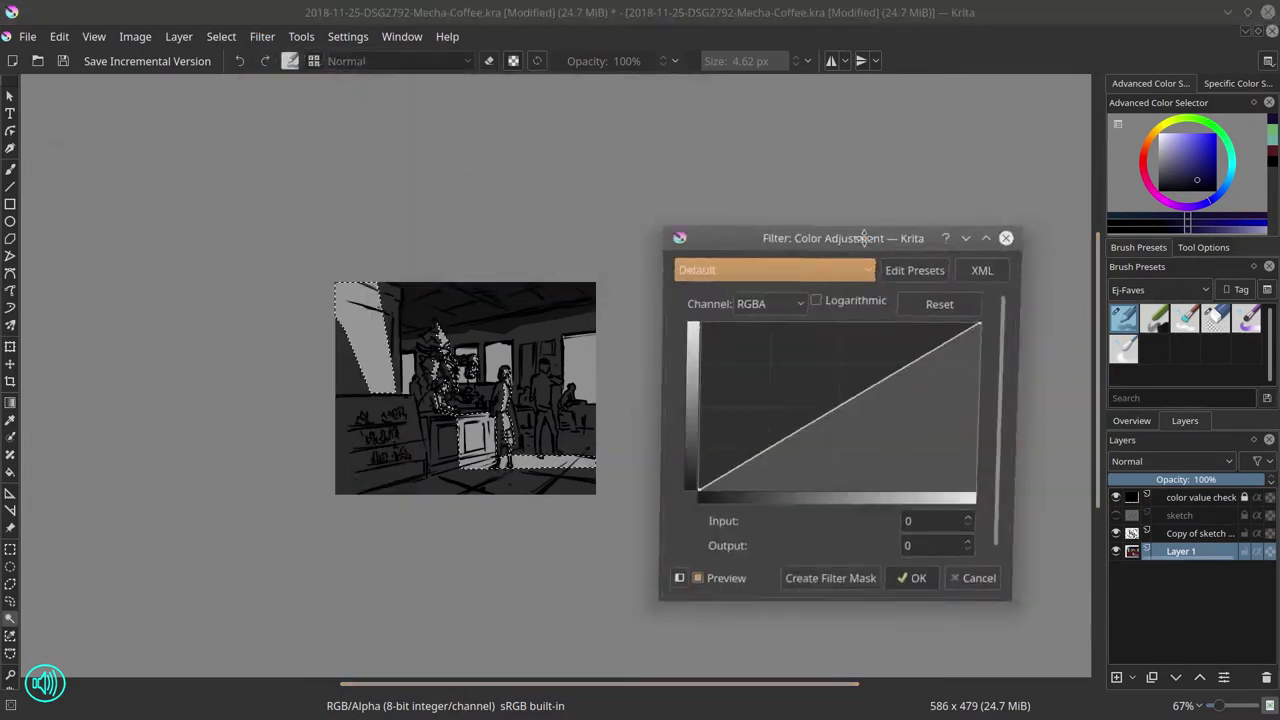
left_click_drag(875, 398, 900, 346)
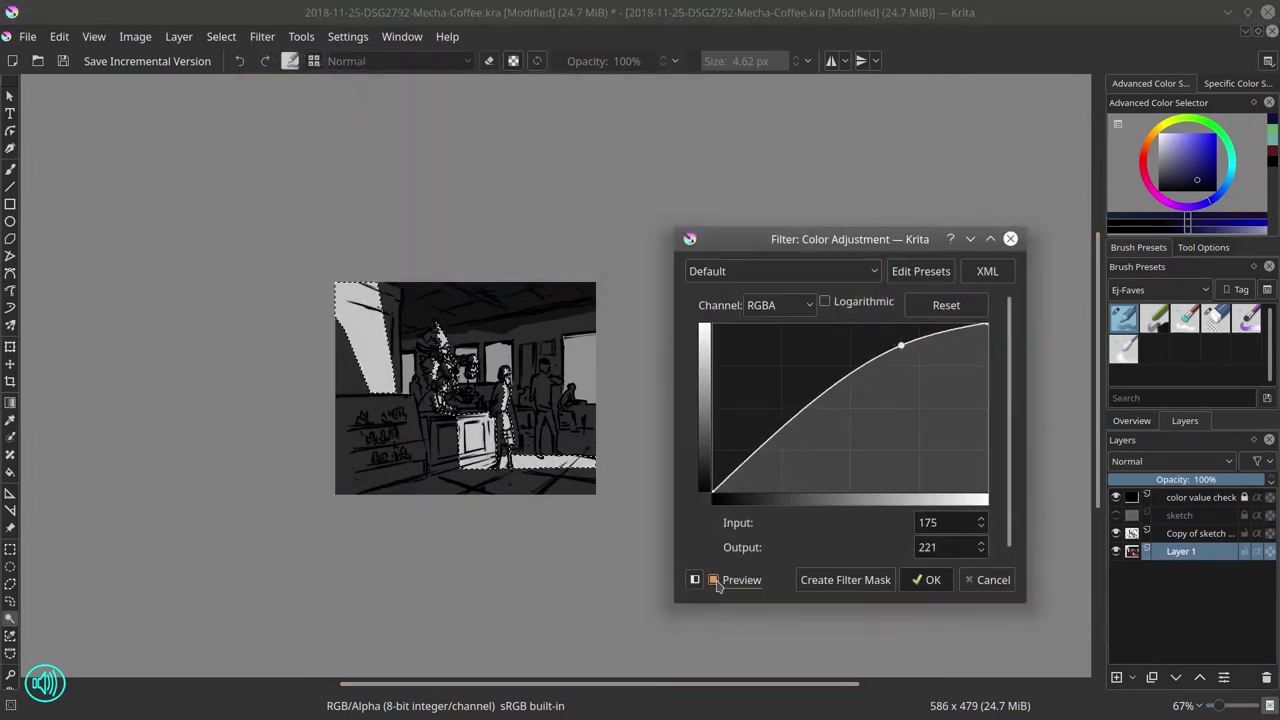
left_click(924, 580)
left_click(221, 37)
left_click(242, 80)
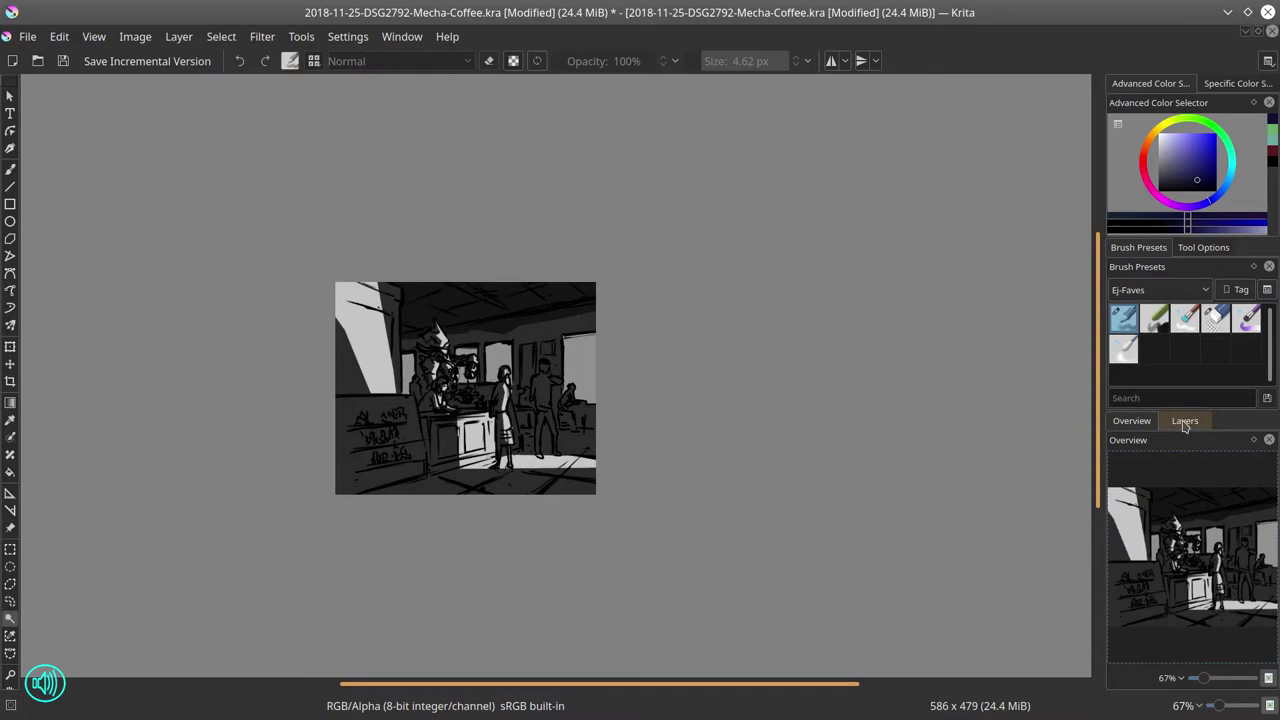
- Duplicate Layer 1 and rename the copy "value shapes"
left_click(1184, 421)
left_click(1117, 534)
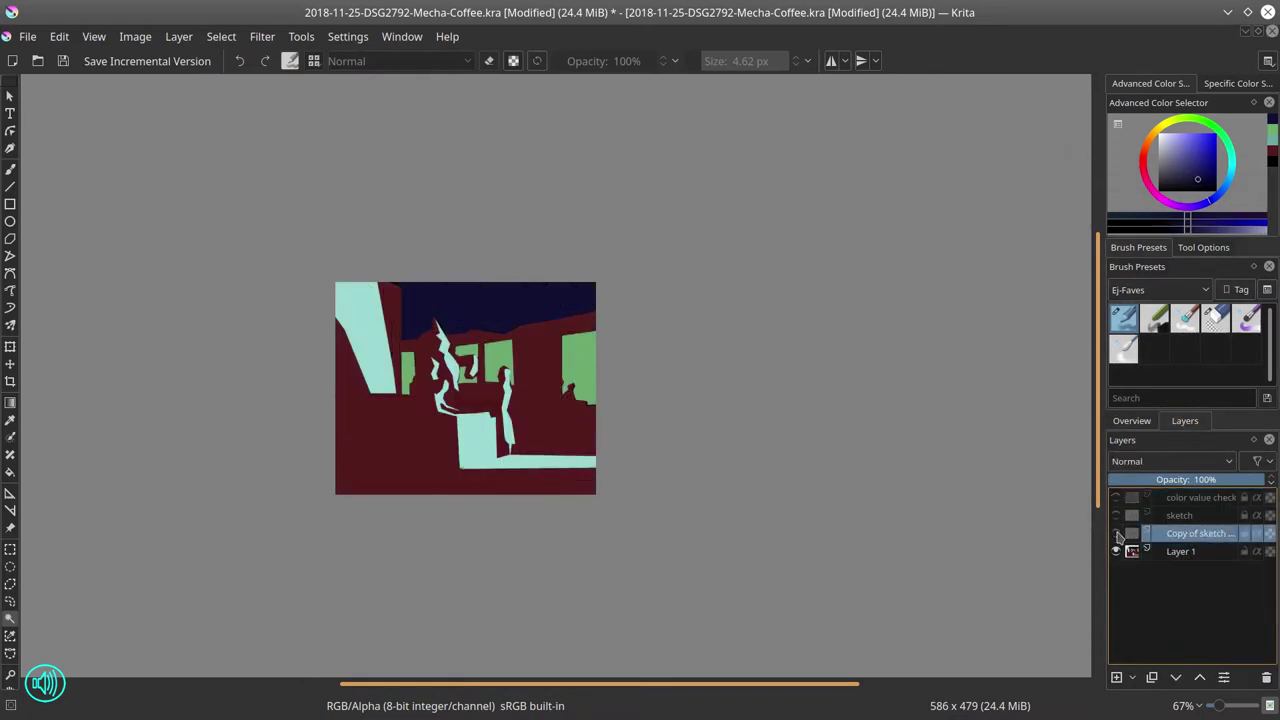
left_click(1117, 534)
right_click(1206, 551)
left_click(1100, 220)
double_click(1182, 534)
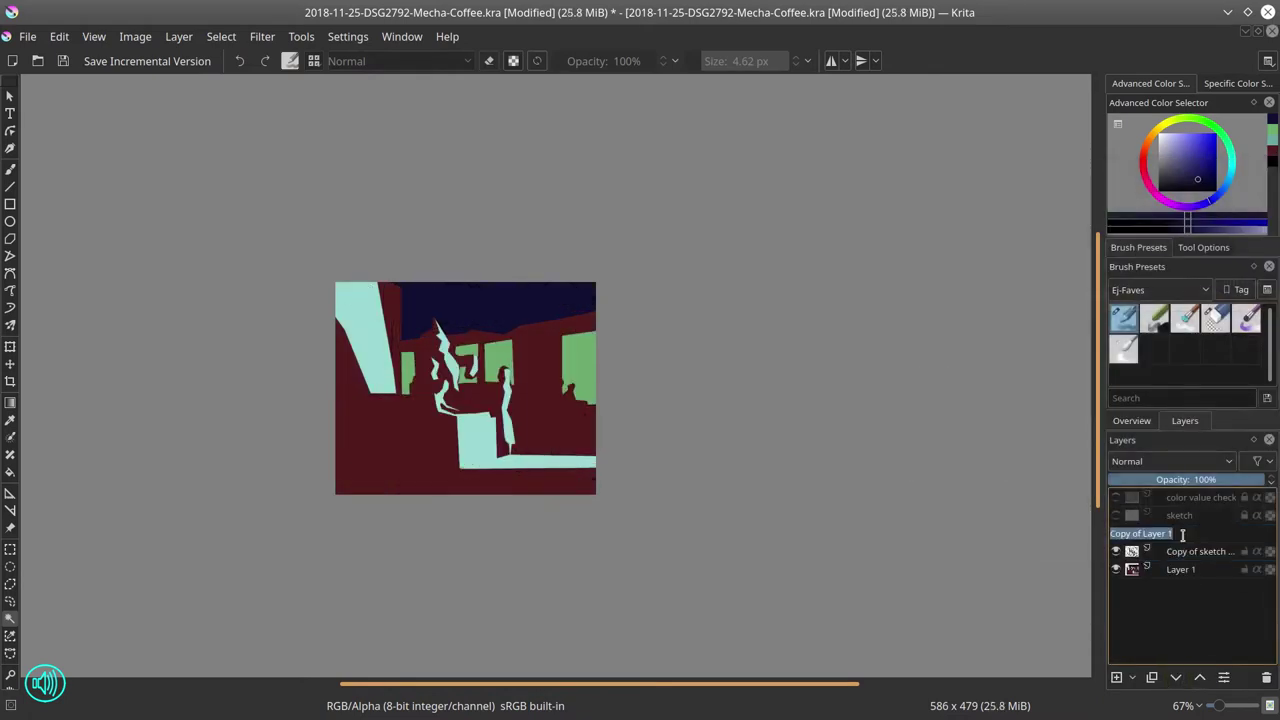
type("value shapes")
key("Return")
- Move the value shapes layer above the sketch layer, hide it and make Layer 1 active
left_click(1199, 678)
left_click(1116, 516)
left_click(1183, 570)
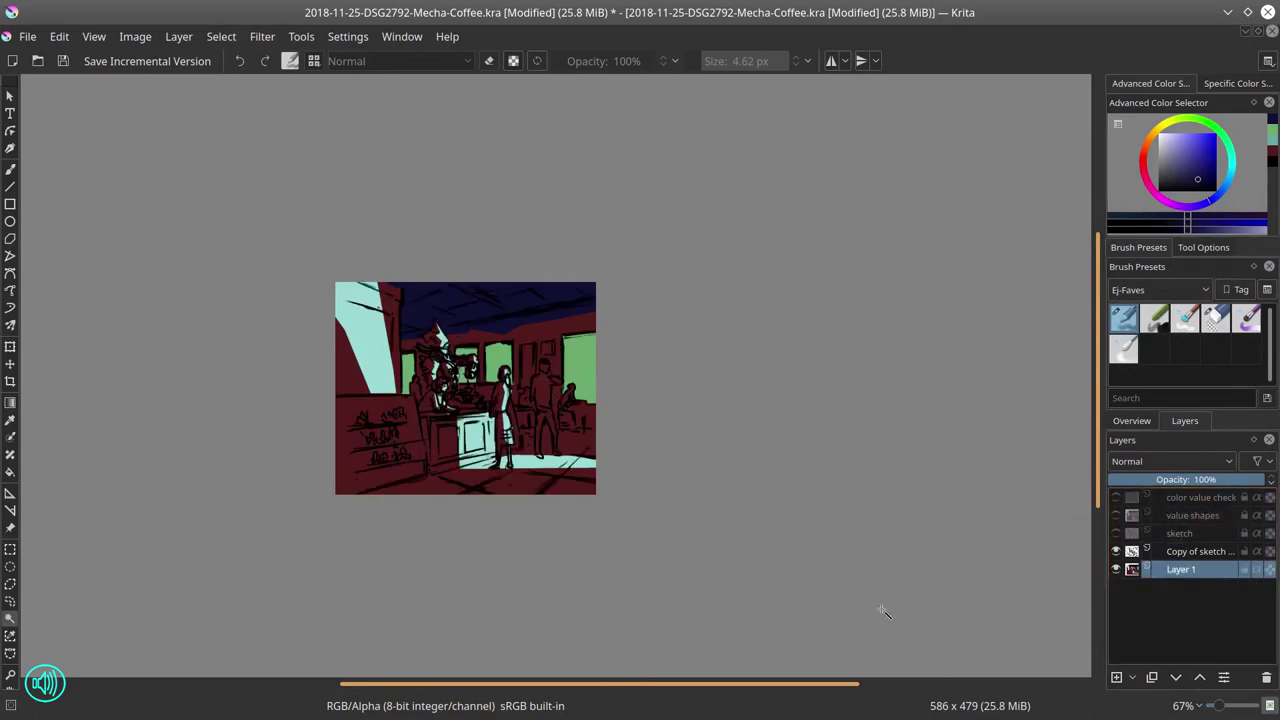
- Open a Fighter Pilot photo from the References-04-PhotobashOrg folder and copy the whole image
left_click(28, 36)
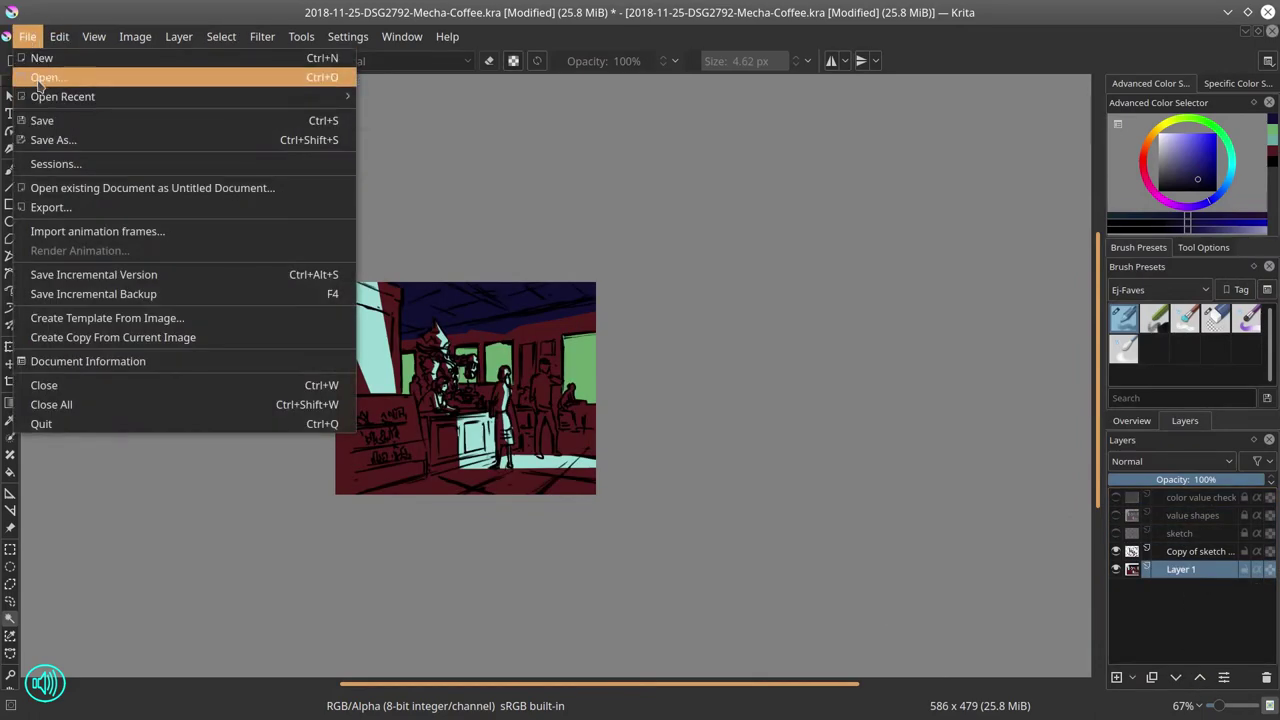
left_click(40, 78)
left_click(377, 234)
scroll(820, 209, "down", 3)
left_click(830, 251)
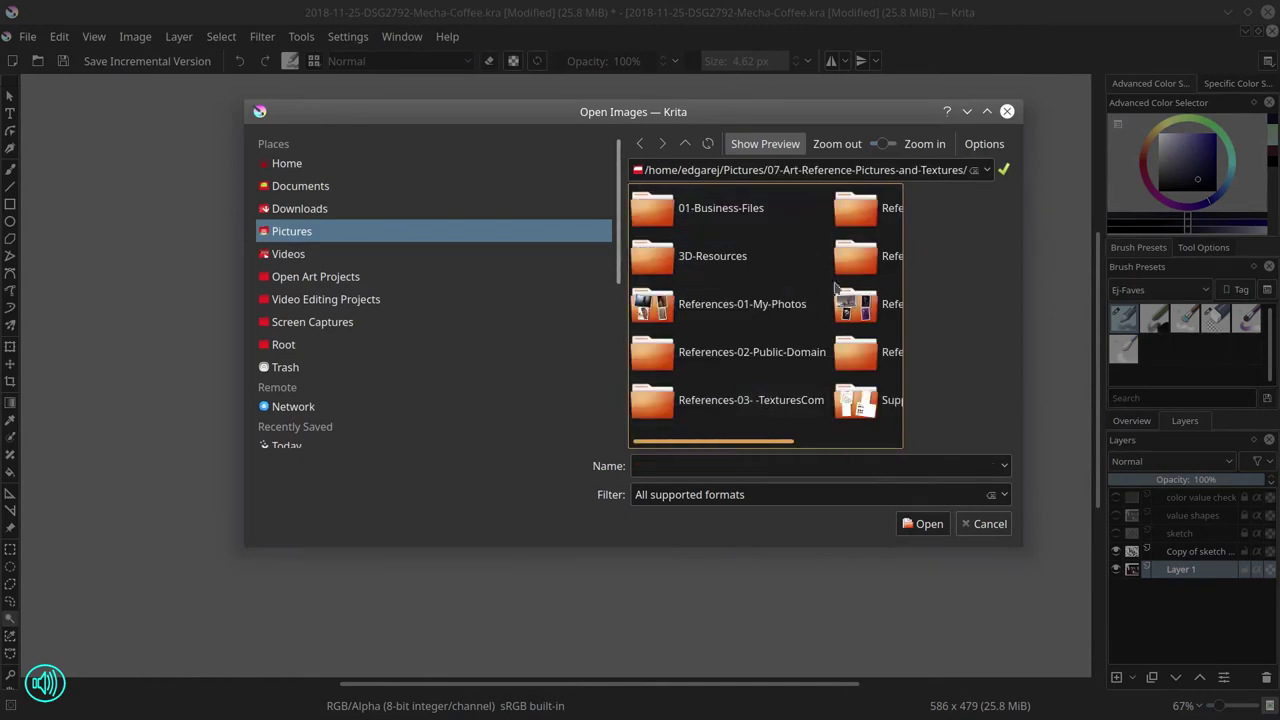
double_click(855, 210)
double_click(703, 374)
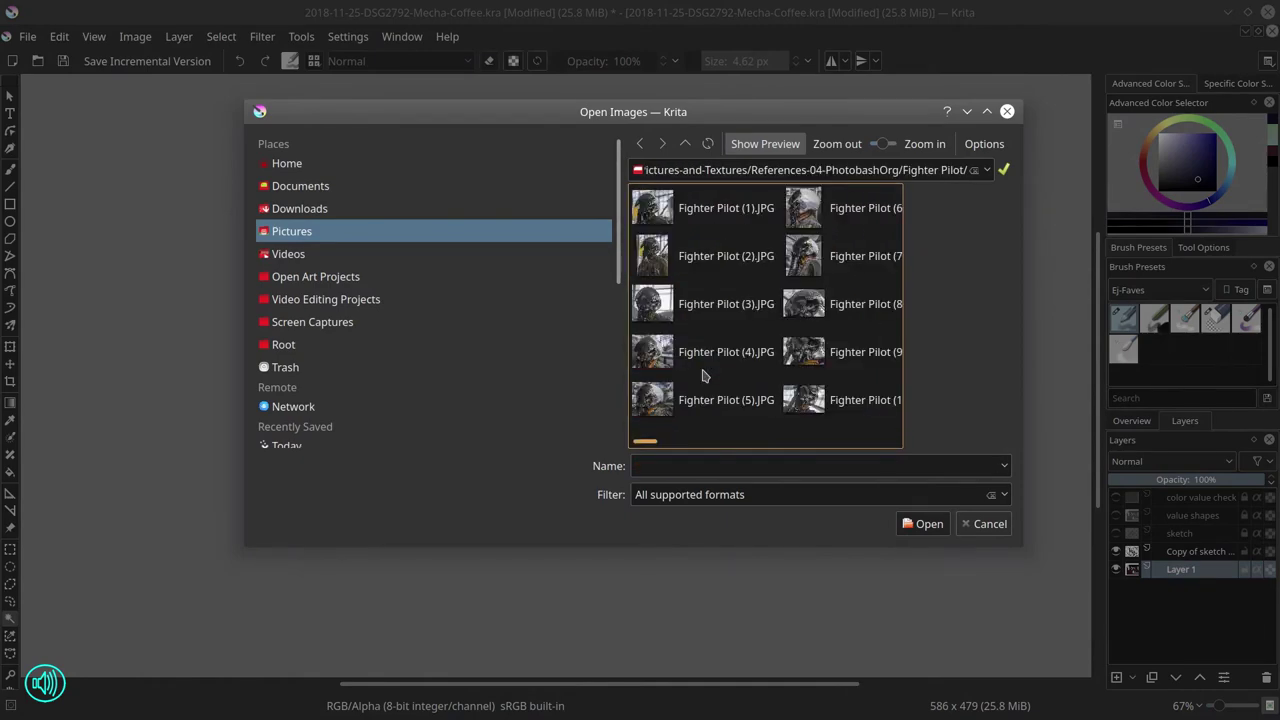
double_click(703, 374)
key("ctrl+a")
key("ctrl+c")
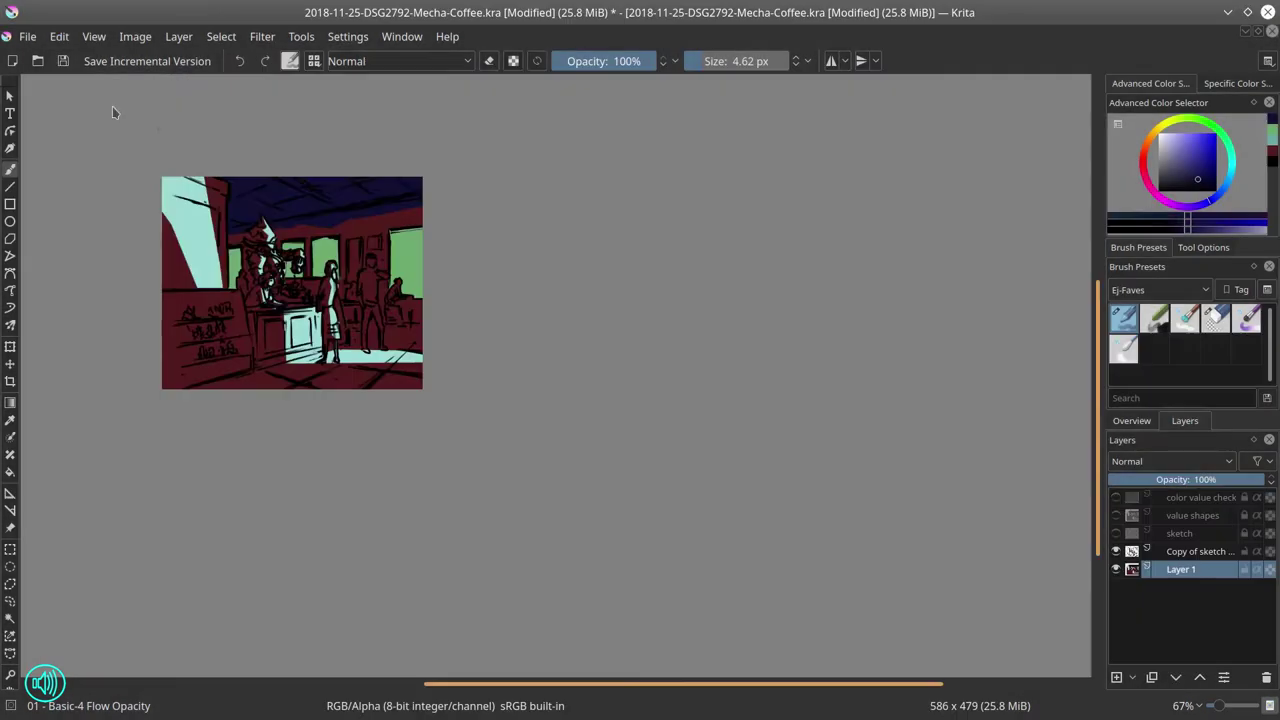
left_click(135, 36)
left_click(160, 50)
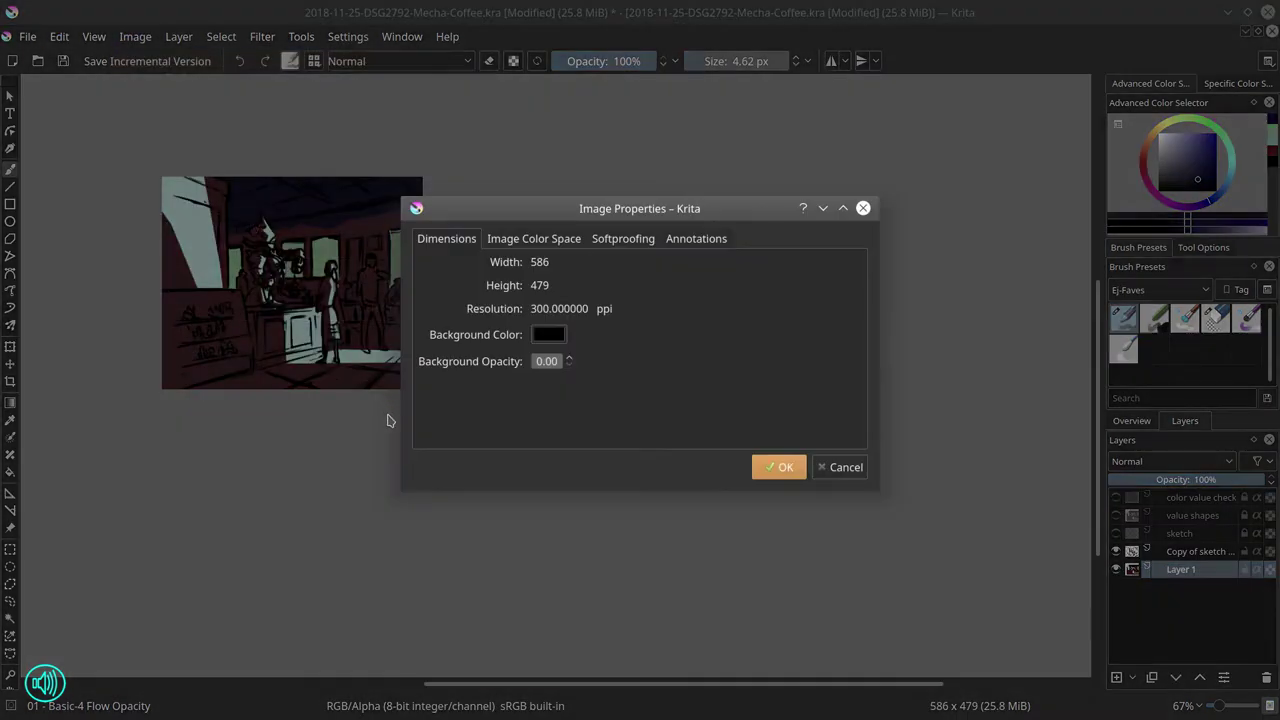
left_click(840, 467)
- Resize the Mecha-Coffee canvas to 580 px wide and 450 px high
left_click(135, 37)
left_click(201, 307)
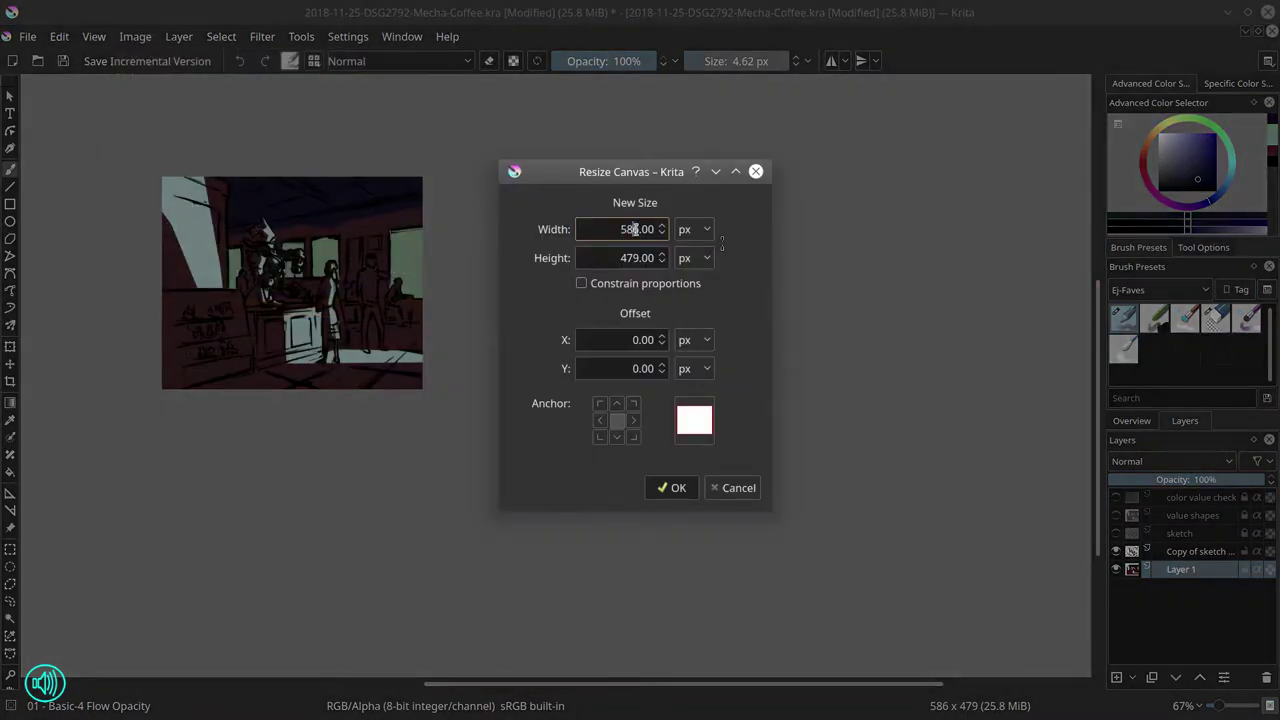
type("0")
left_click_drag(633, 229, 642, 258)
type("50")
left_click(672, 490)
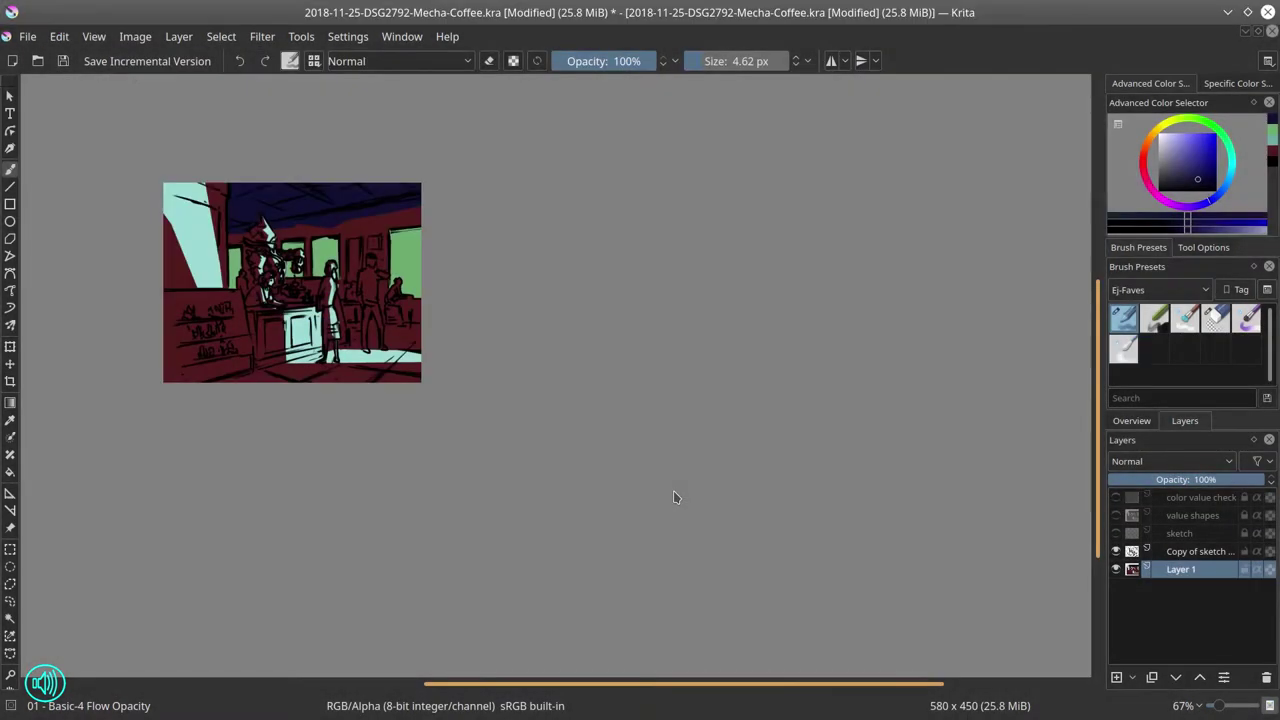
- Paste the Fighter Pilot photo above Layer 1, then rotate and position it to cover the whole canvas
left_click(59, 36)
left_click(67, 196)
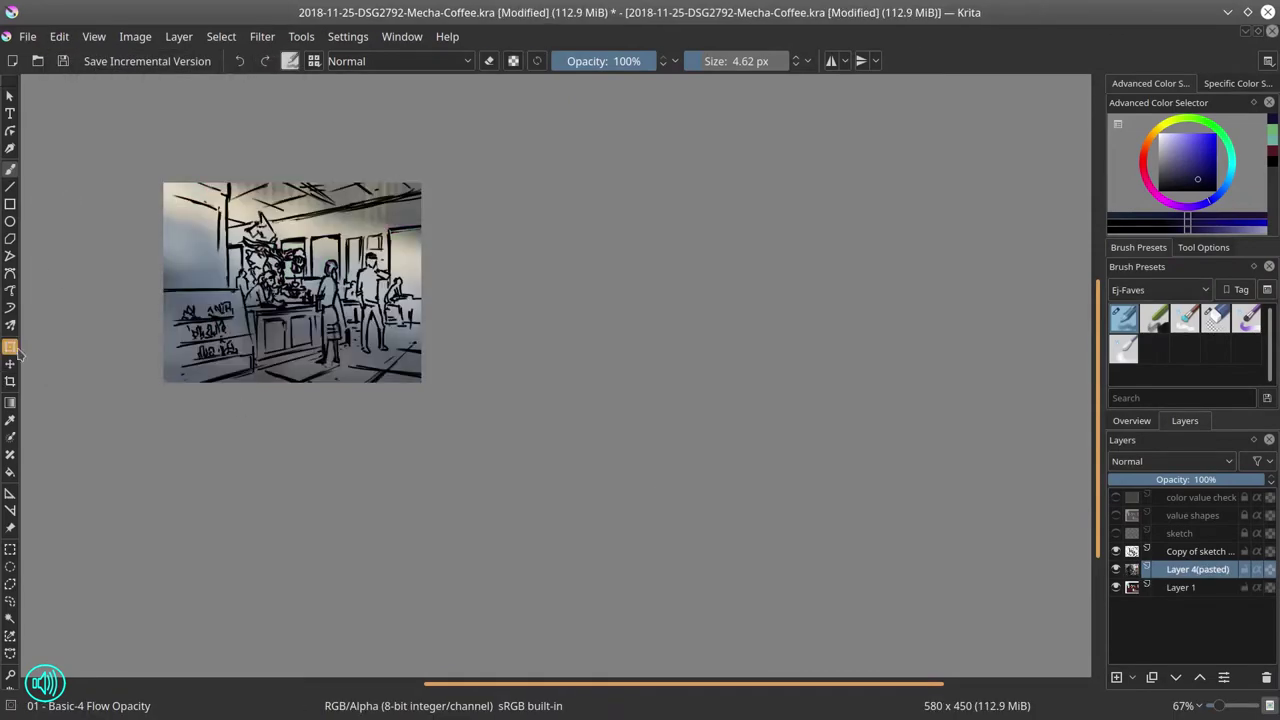
key("ctrl+t")
scroll(681, 527, "down", 5)
left_click_drag(681, 527, 552, 340)
left_click_drag(845, 235, 898, 490)
left_click_drag(690, 430, 622, 320)
left_click_drag(834, 377, 488, 294)
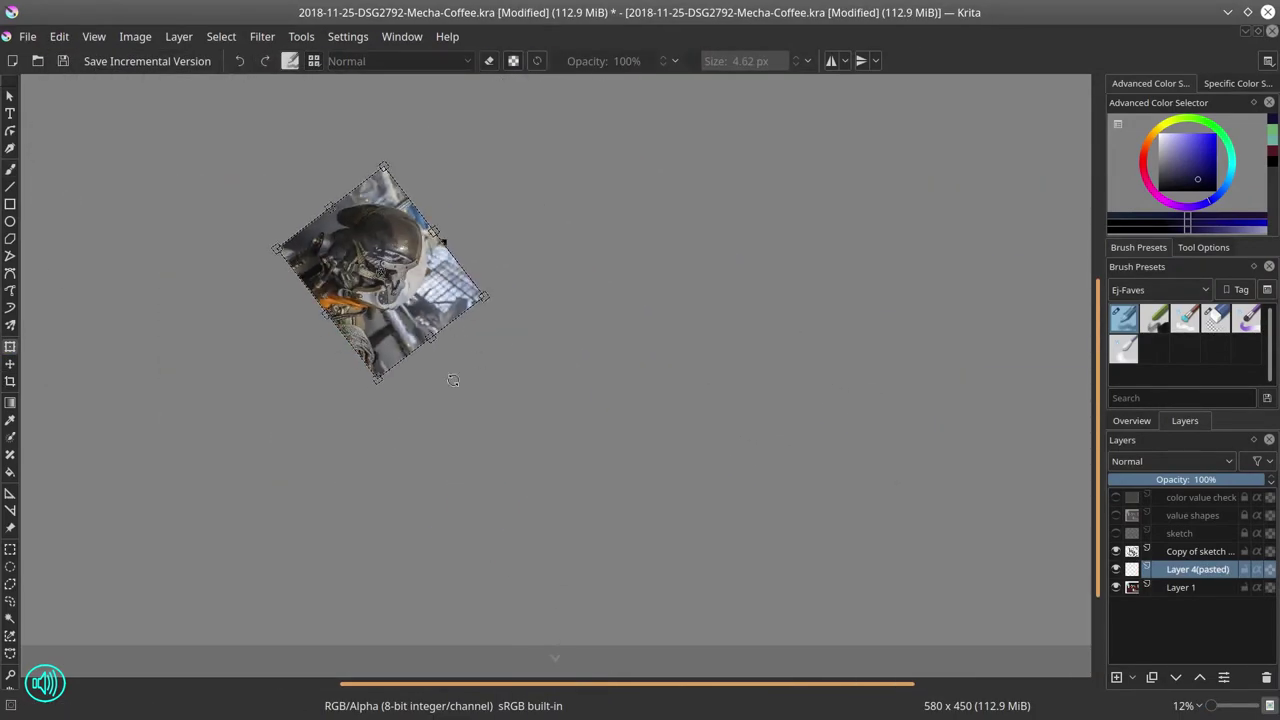
left_click_drag(451, 381, 290, 365)
left_click_drag(446, 271, 480, 280)
key("Return")
- Lower the pasted photo layer's opacity to 50% and the Copy of sketch line layer's to about 48%
left_click(1185, 480)
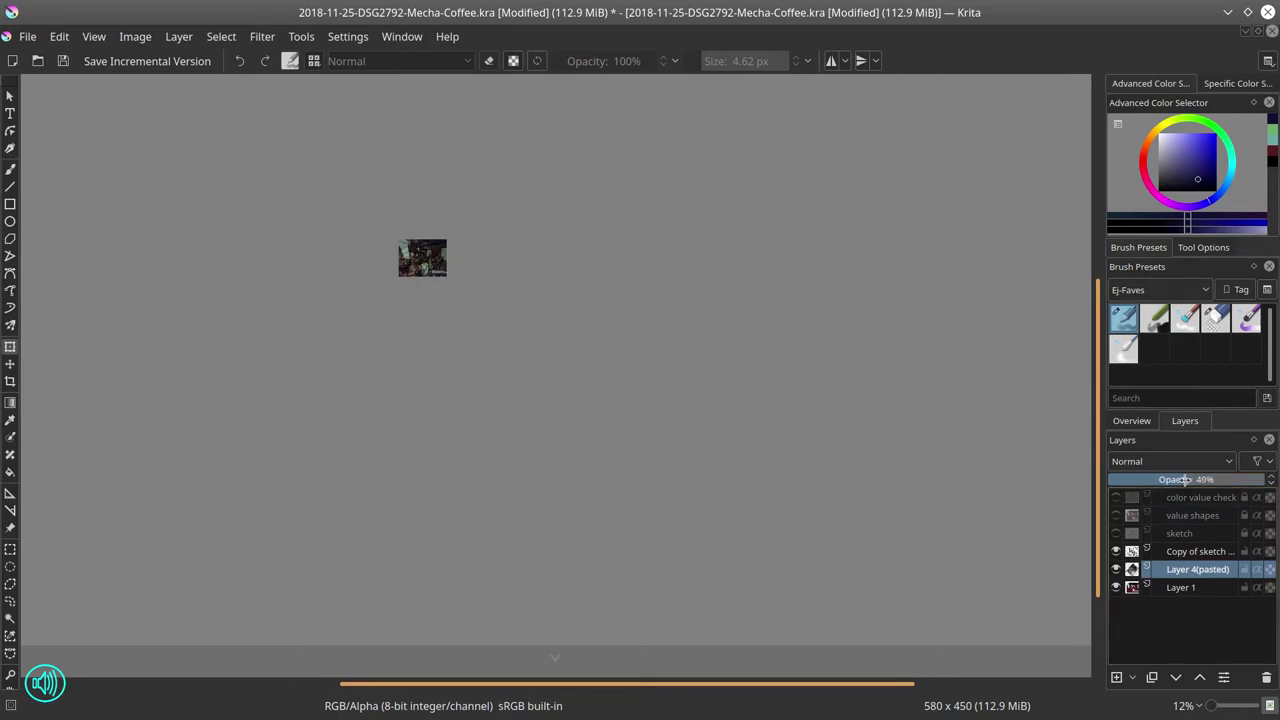
key("2")
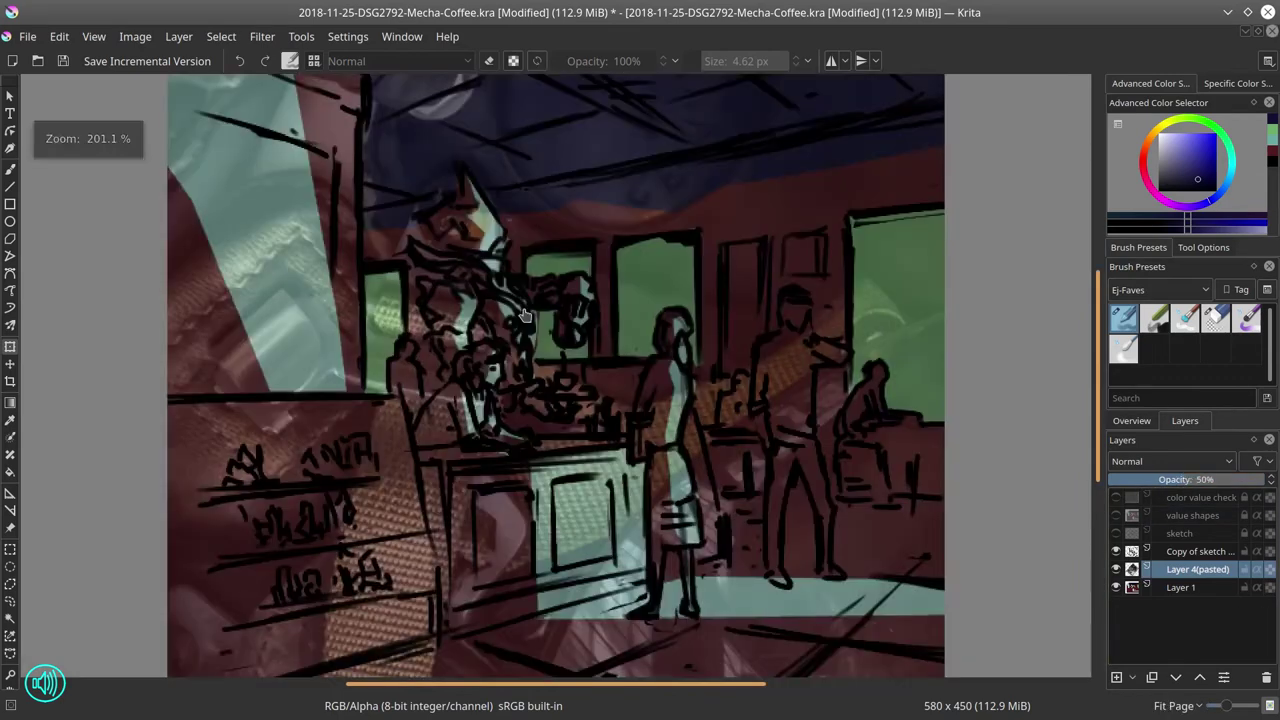
scroll(525, 313, "down", 1)
left_click(1197, 552)
left_click(1184, 479)
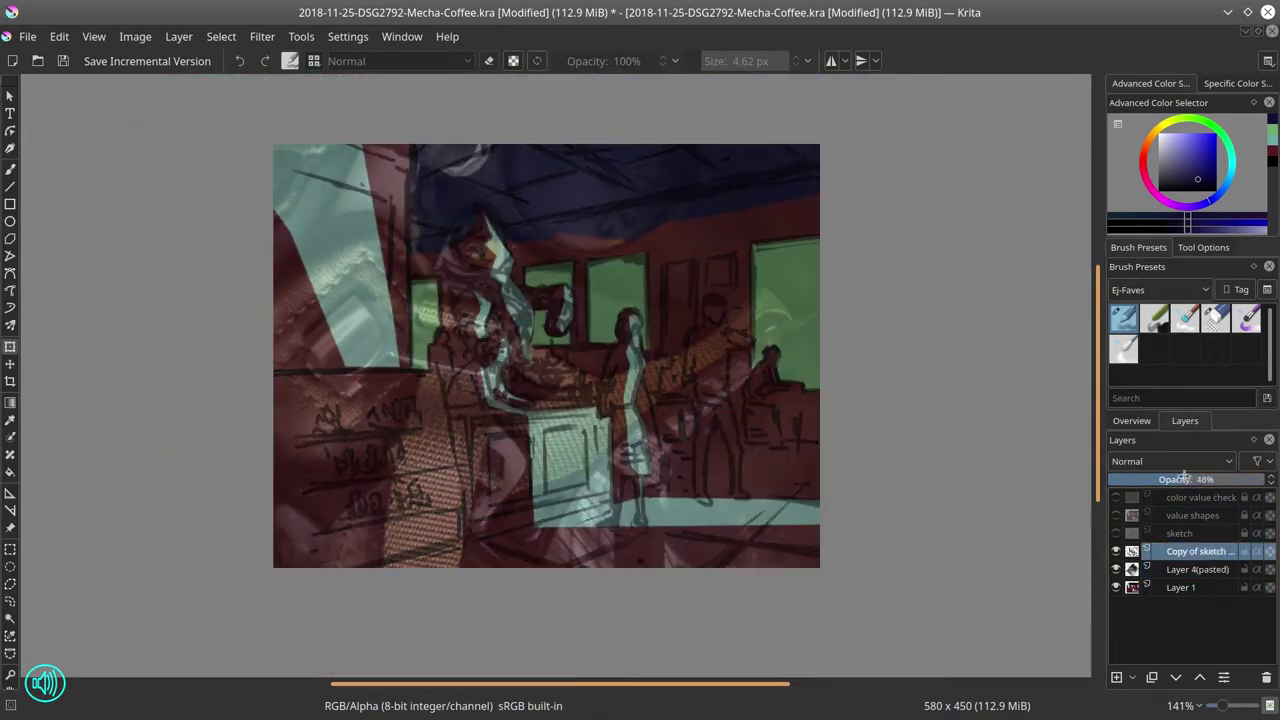
- Hide the pasted photo and line layers and select the teal light shapes and green windows on Layer 1 by contiguous color
left_click(1190, 569)
left_click(1116, 569)
left_click(1116, 552)
left_click(10, 619)
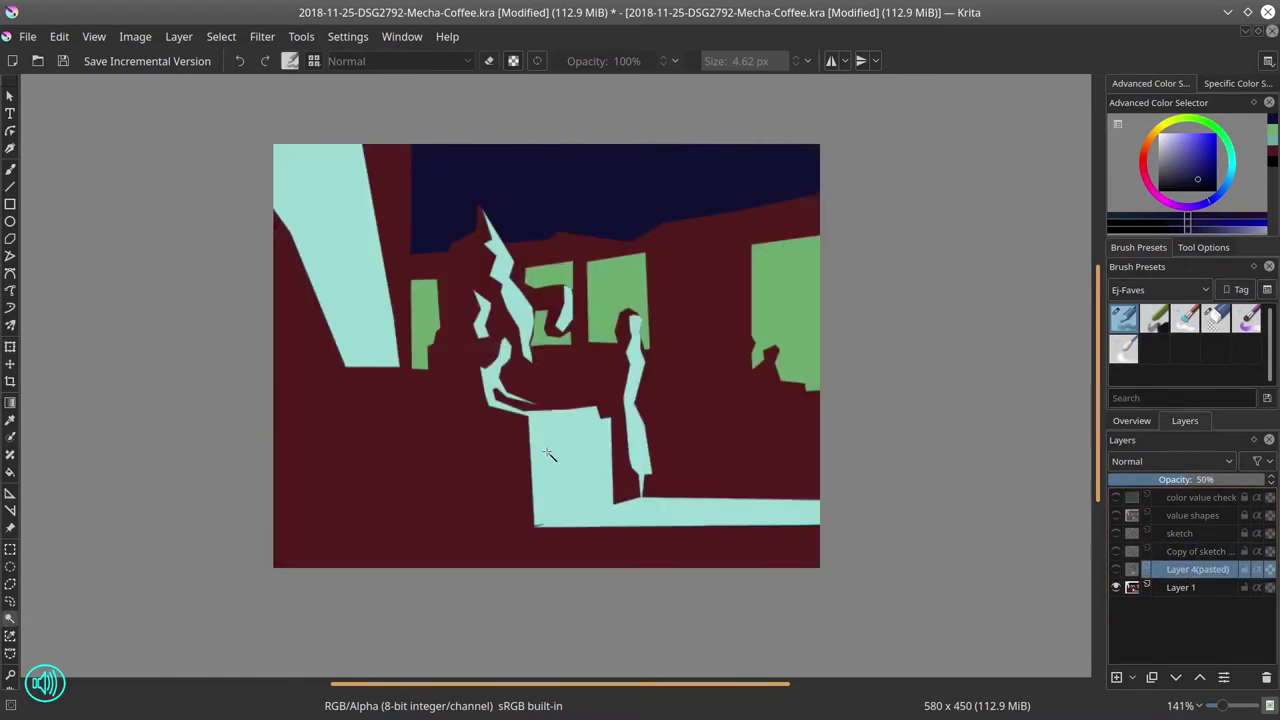
left_click(1197, 588)
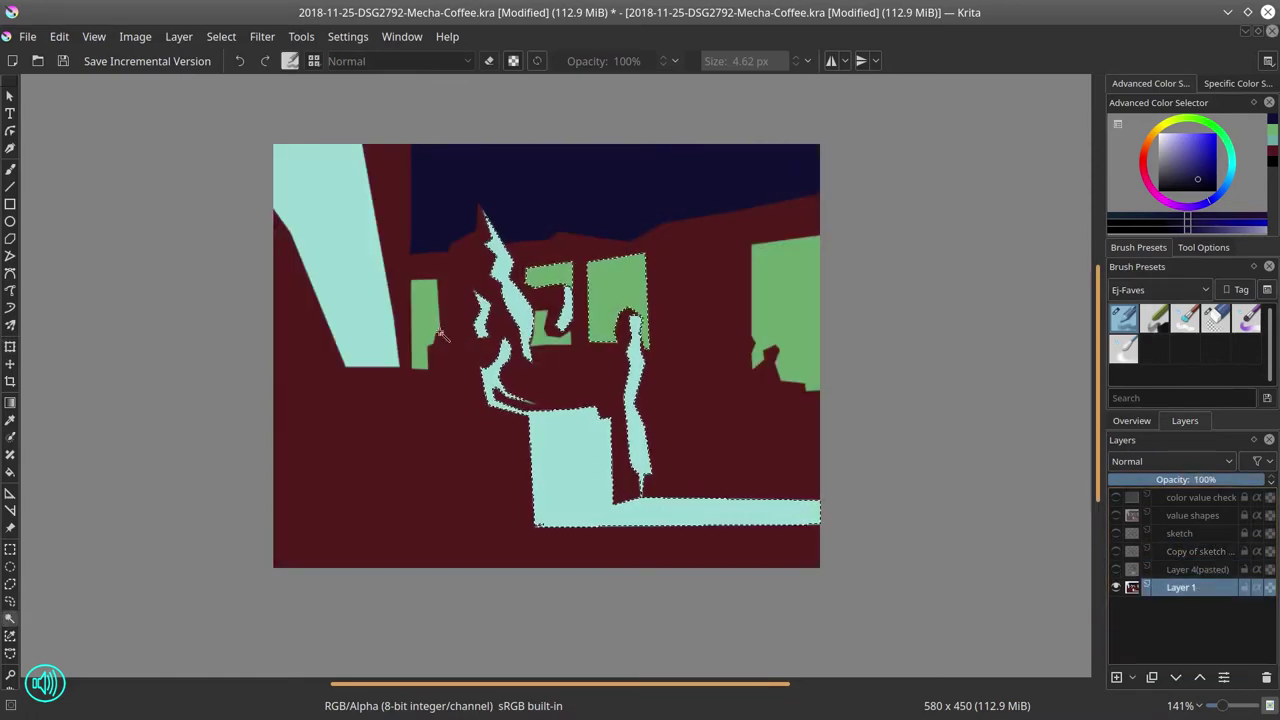
left_click(386, 495)
- Show the pasted photo and brighten its selected light areas with a Color Adjustment curve point at input 163, output 210
left_click(1116, 569)
left_click(1195, 569)
left_click(262, 36)
mouse_move(280, 83)
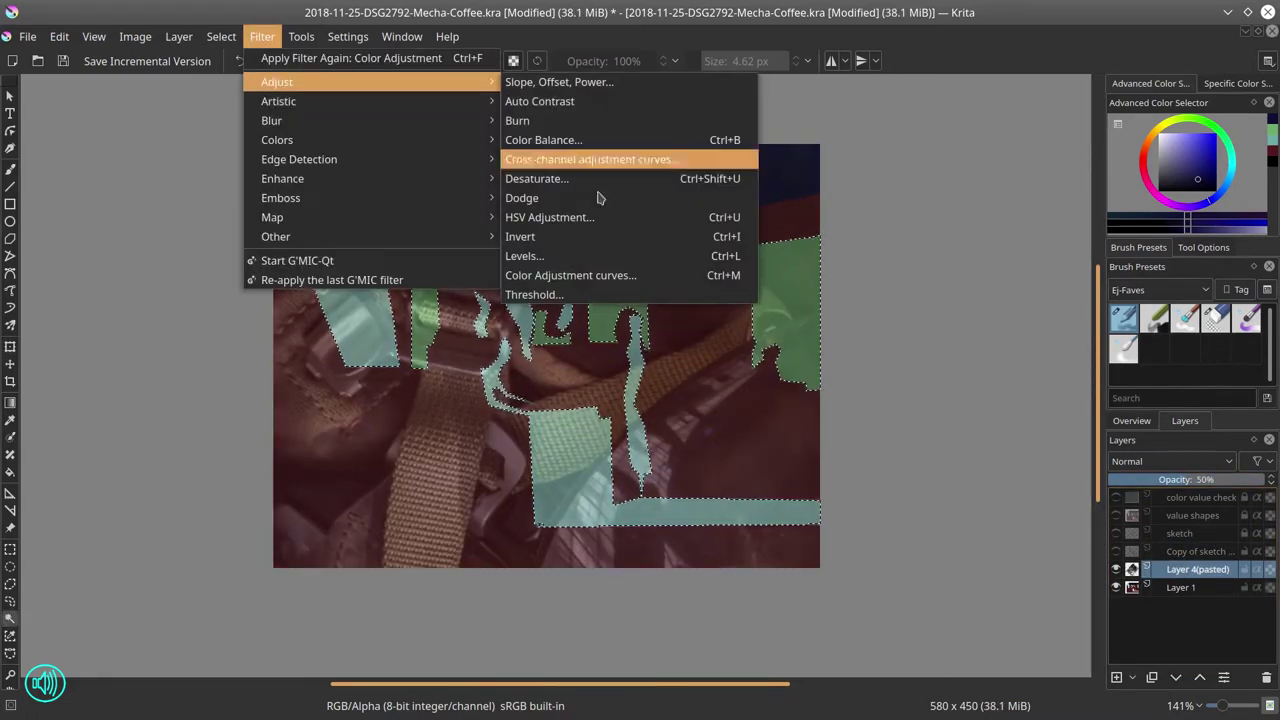
left_click(570, 160)
left_click_drag(905, 376, 889, 355)
left_click(714, 580)
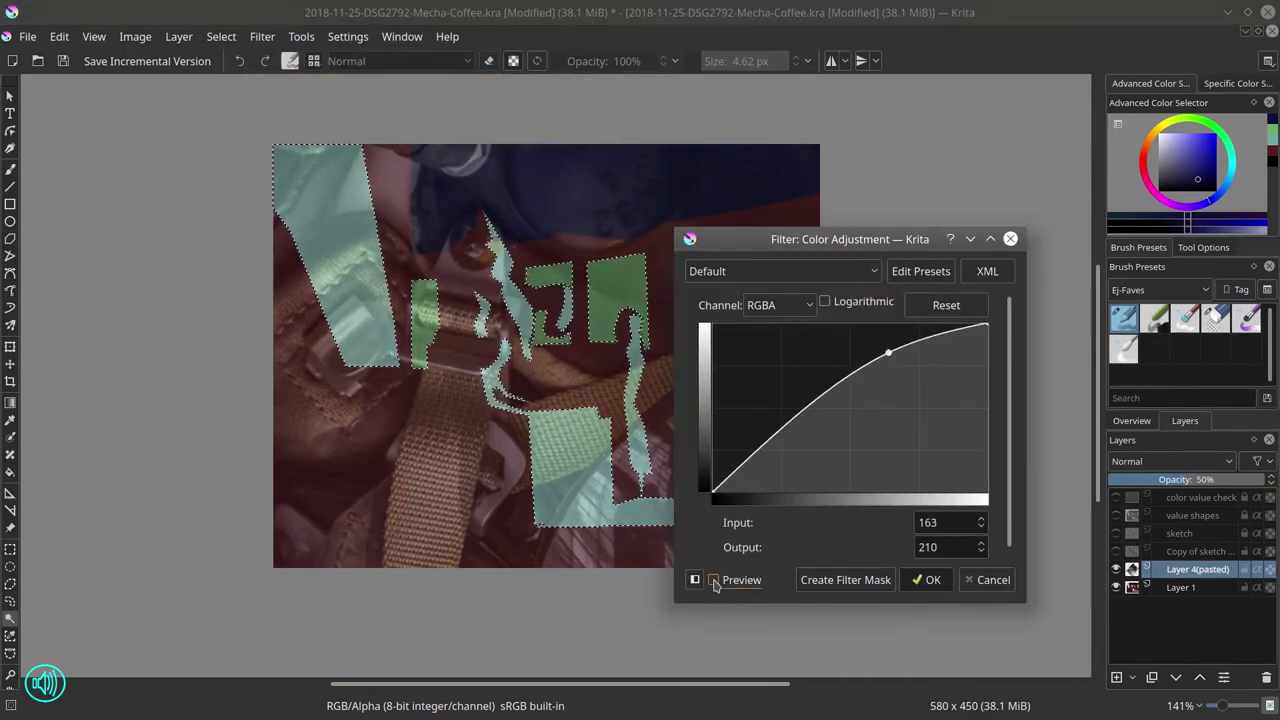
left_click(714, 580)
left_click(926, 580)
- Darken the photo's shadow areas outside the light shapes with a Color Adjustment curve on the inverted selection
left_click(262, 36)
mouse_move(310, 80)
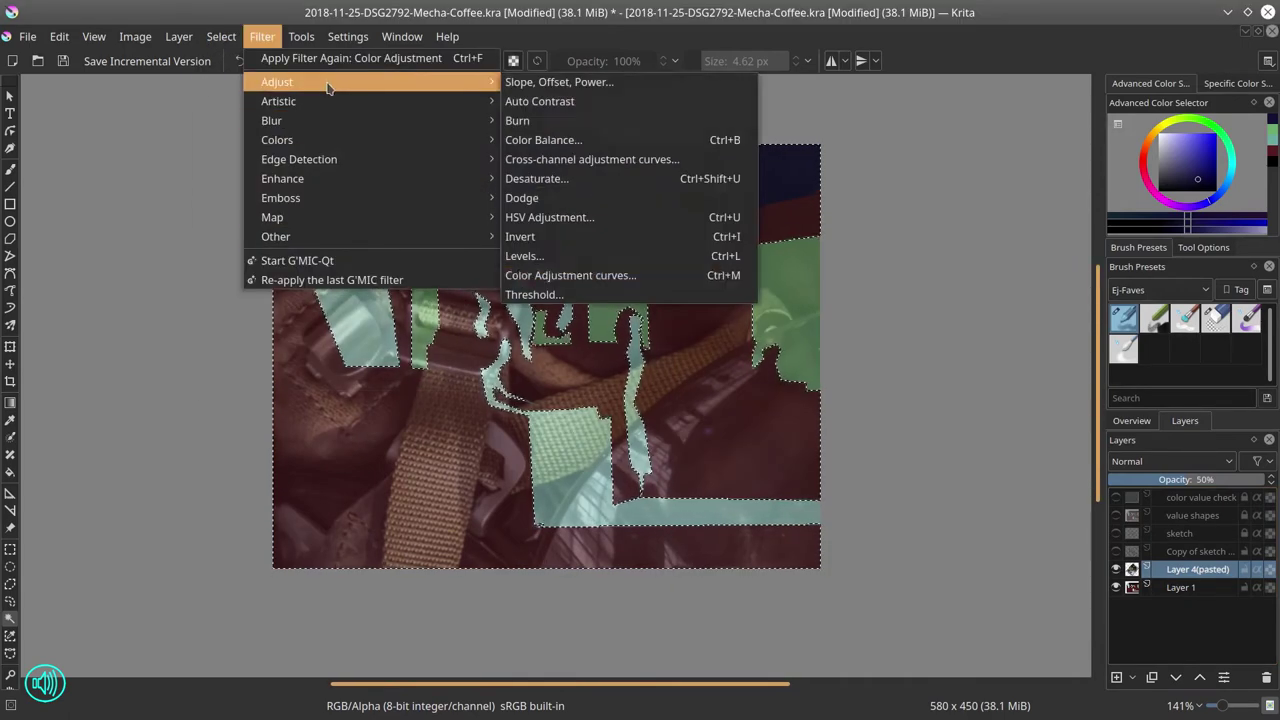
left_click(560, 283)
left_click_drag(828, 427, 840, 451)
left_click(926, 580)
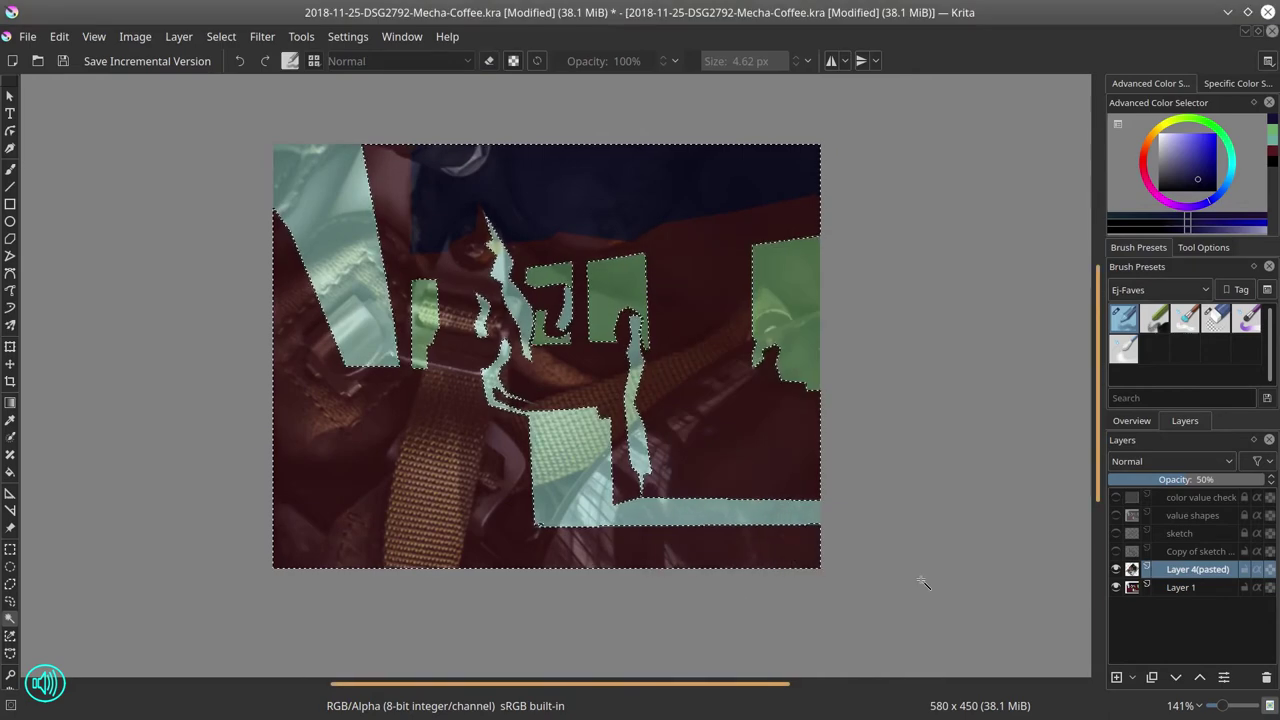
- Show the Copy of sketch line layer and clear the selection
left_click(1116, 551)
left_click(221, 36)
left_click(228, 73)
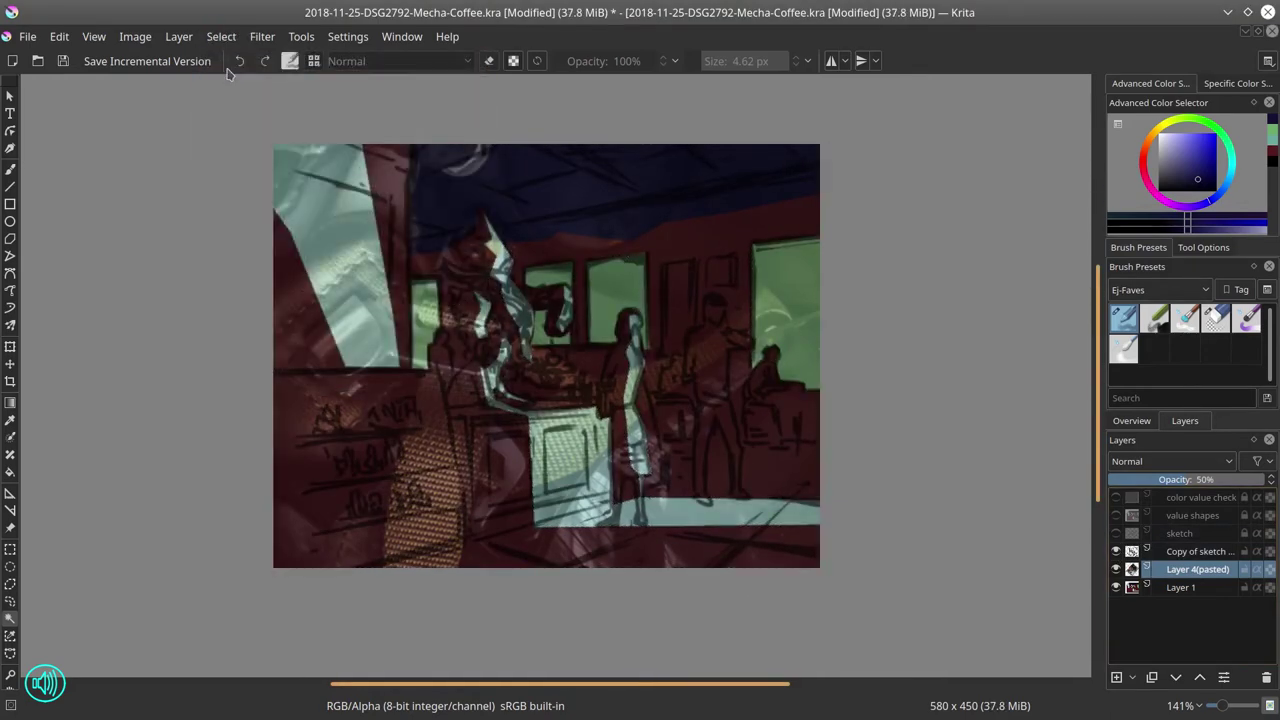
- Open Wrecked Plane (10).jpg from the Wrecked Plane folder in References-04-PhotobashOrg
scroll(263, 123, "down", 3)
left_click(28, 36)
left_click(50, 74)
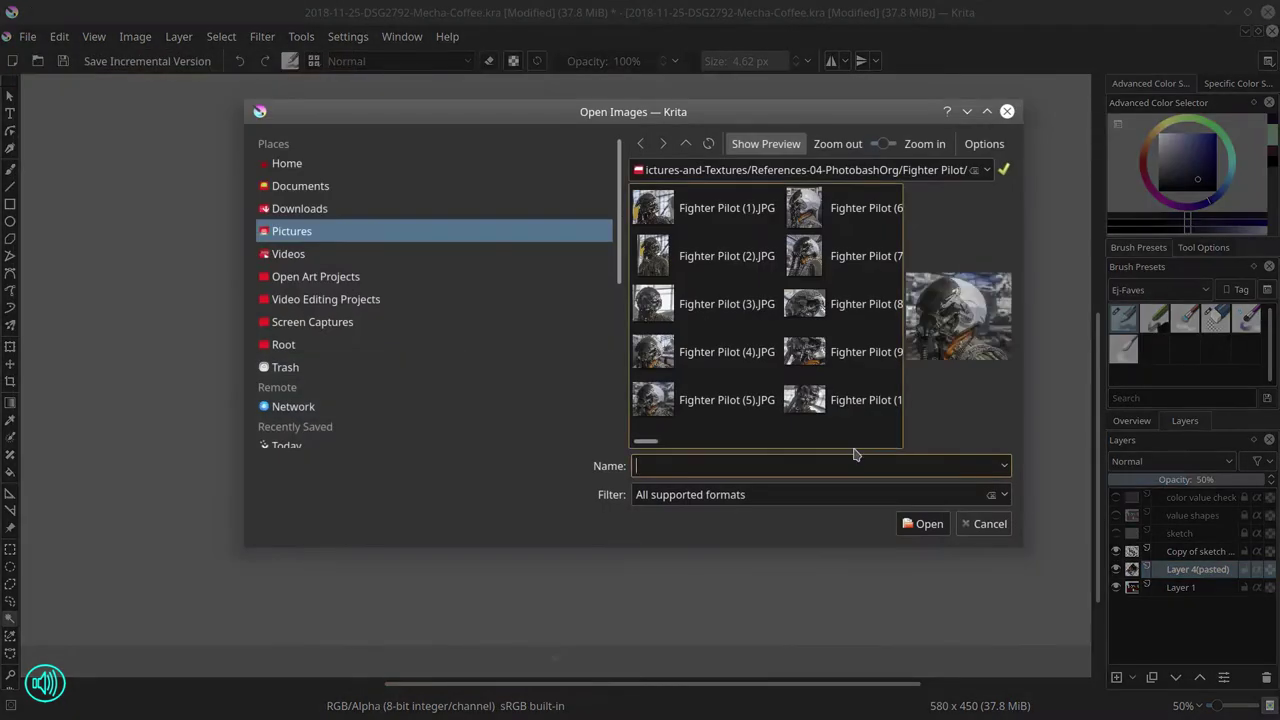
left_click(686, 144)
scroll(754, 380, "down", 4)
left_click(836, 208)
left_click(862, 212)
left_click(855, 412)
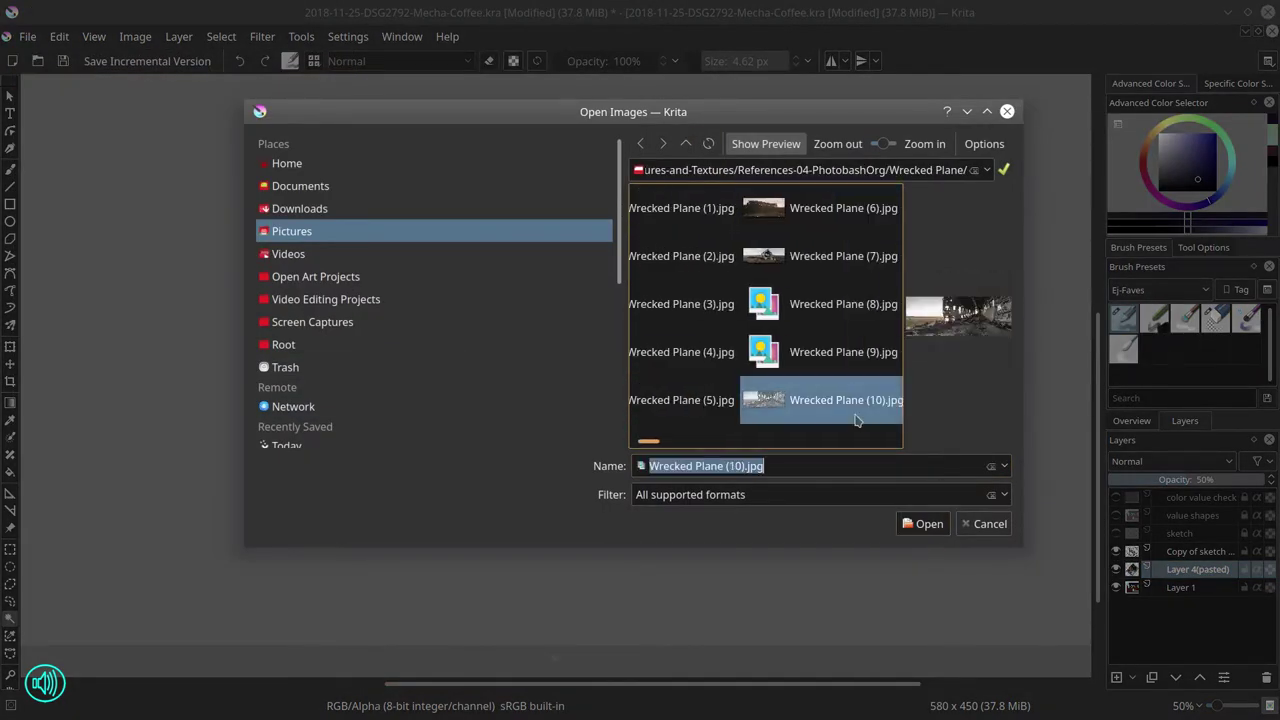
left_click(940, 528)
- Select a rectangular area over the open end of the plane's fuselage and copy it merged
left_click(10, 549)
left_click_drag(287, 258, 749, 433)
left_click(59, 36)
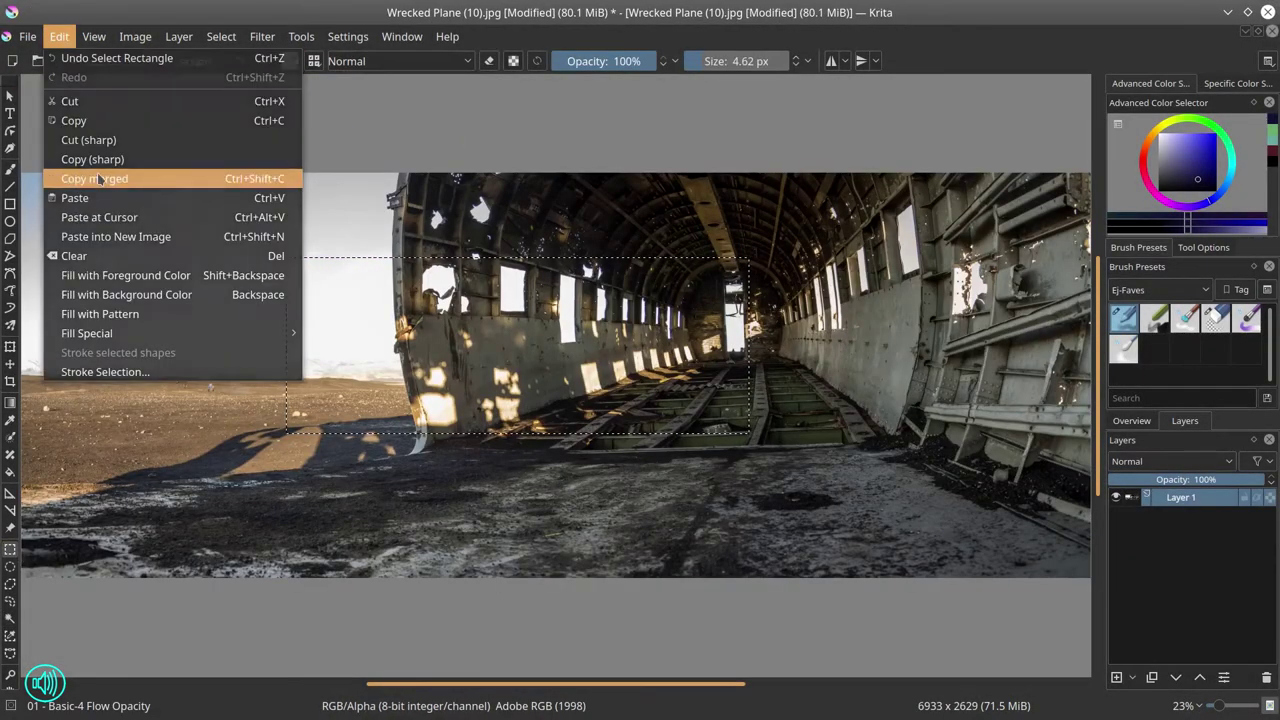
left_click(97, 178)
- Paste the plane texture into the Mecha-Coffee document above Layer 4 and set its opacity to 50%
key("ctrl+Tab")
left_click(59, 36)
left_click(100, 197)
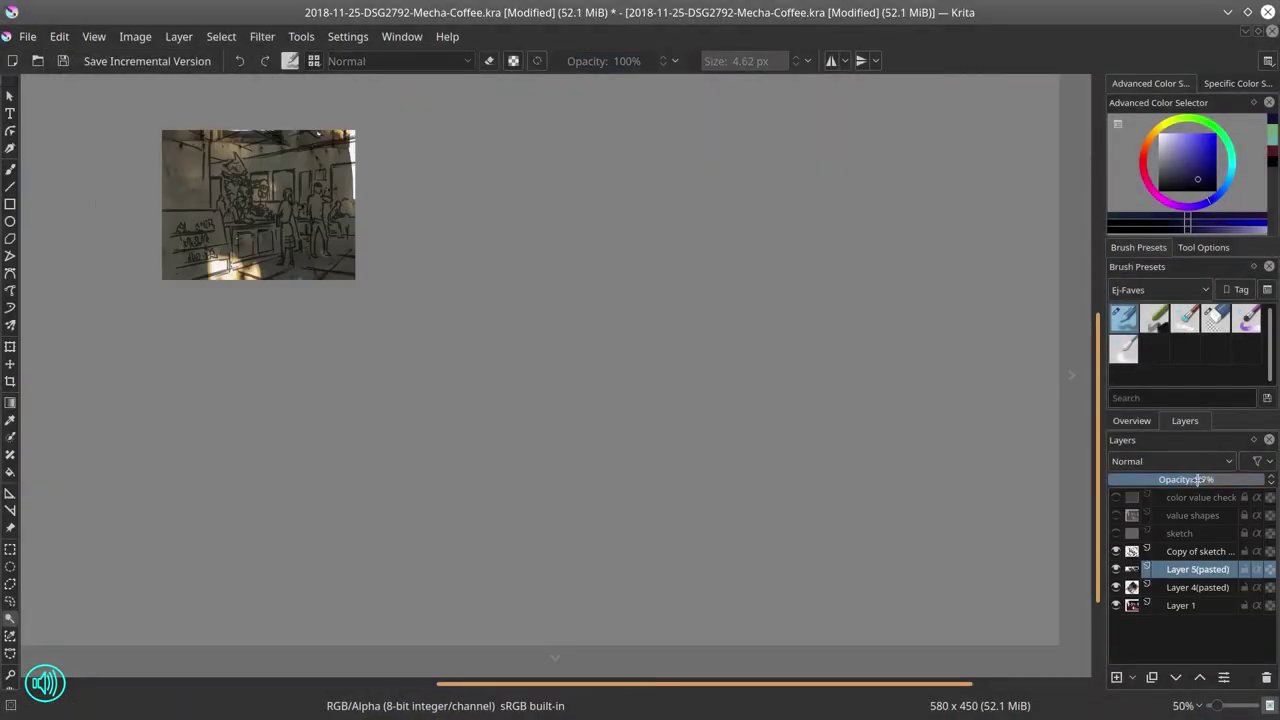
left_click_drag(1197, 479, 1187, 479)
- Transform the pasted plane texture, rotating and positioning it across the coffee shop scene
key("ctrl+t")
left_click_drag(758, 398, 75, 345)
left_click_drag(98, 257, 373, 321)
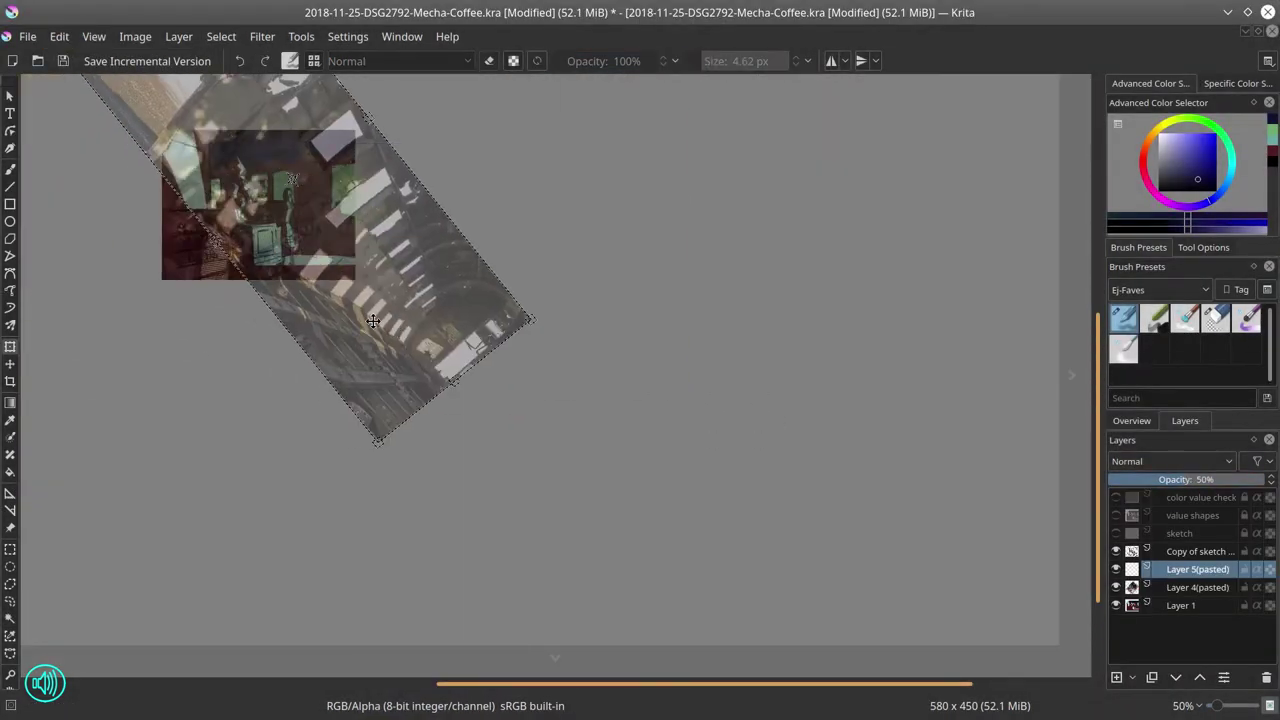
left_click_drag(520, 240, 169, 338)
left_click_drag(367, 229, 383, 251)
key("Return")
- Reselect the shadow areas and darken them on the plane texture layer with a Color Adjustment curve
left_click(221, 37)
left_click(240, 98)
left_click(221, 37)
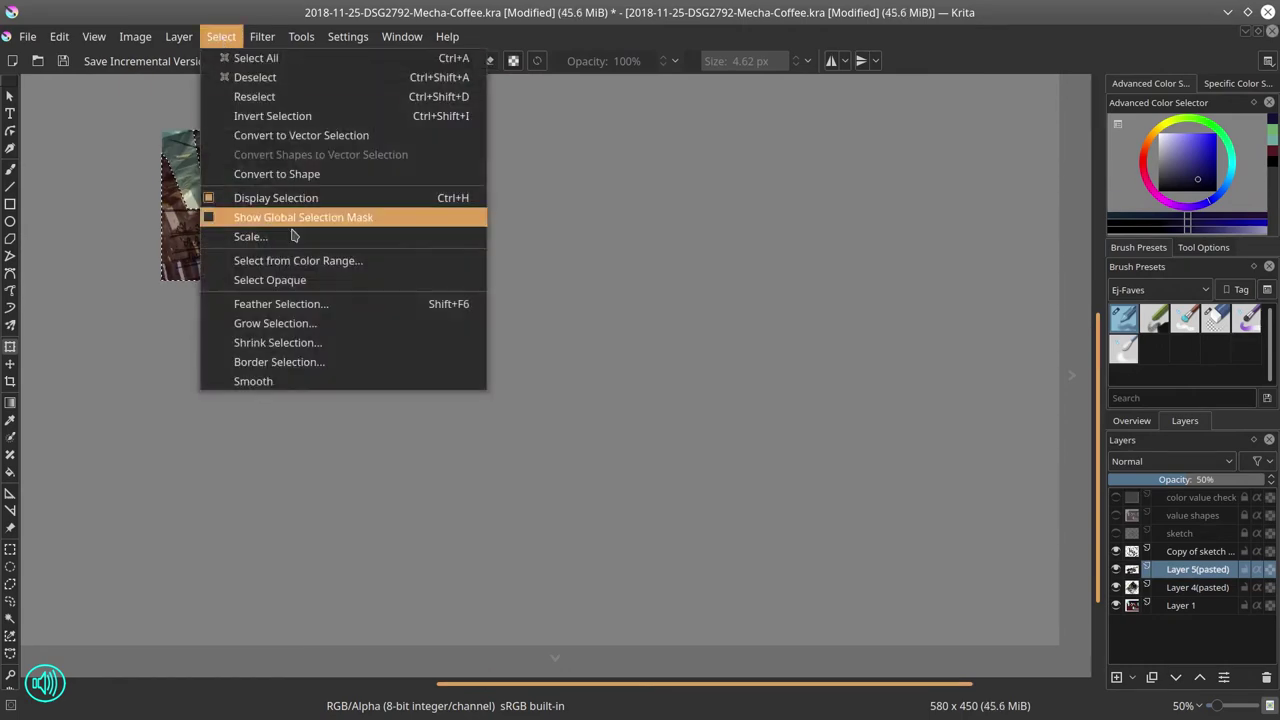
mouse_move(262, 36)
mouse_move(300, 77)
left_click(600, 283)
left_click_drag(811, 432, 828, 391)
left_click(927, 580)
- Invert the selection, brighten the plane texture's light areas with a curve point at input 107, output 154, and clear the selection
left_click(221, 37)
left_click(274, 117)
left_click(262, 37)
mouse_move(298, 81)
left_click(595, 279)
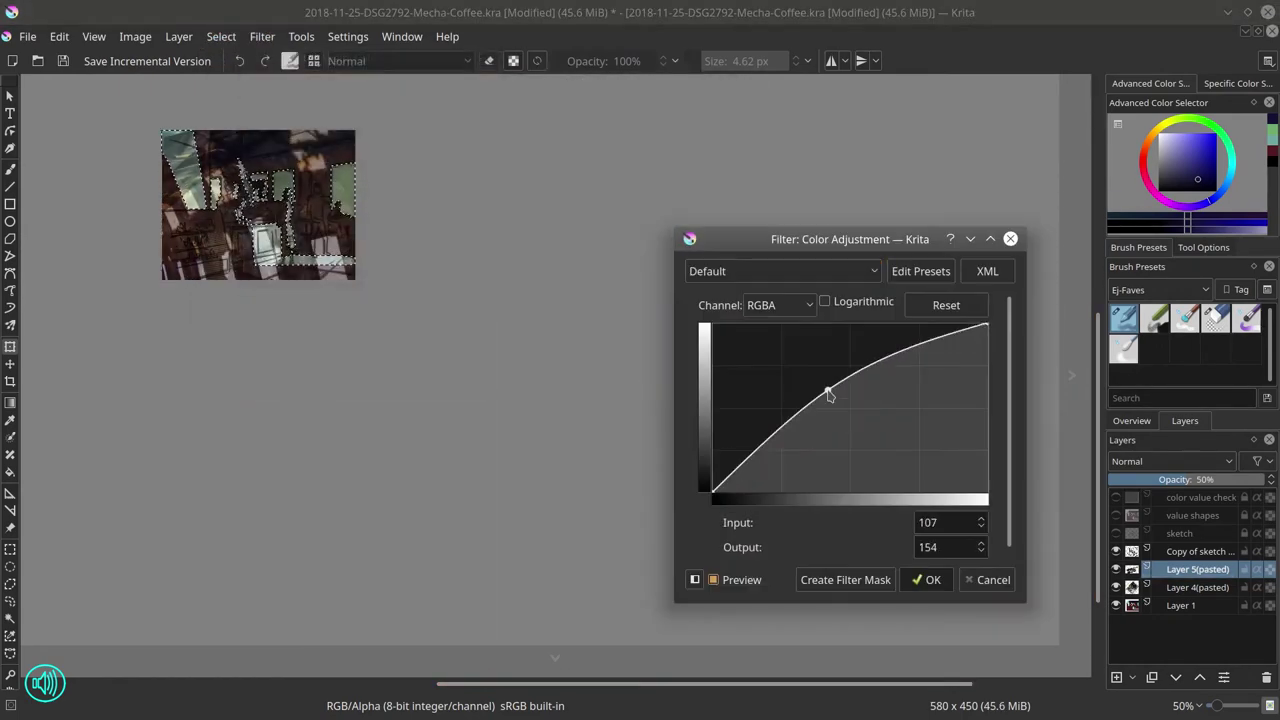
left_click(927, 579)
left_click(221, 36)
left_click(240, 79)
- Raise the Copy of sketch layer's opacity to 80% and add a new paint layer directly beneath it
left_click(1131, 421)
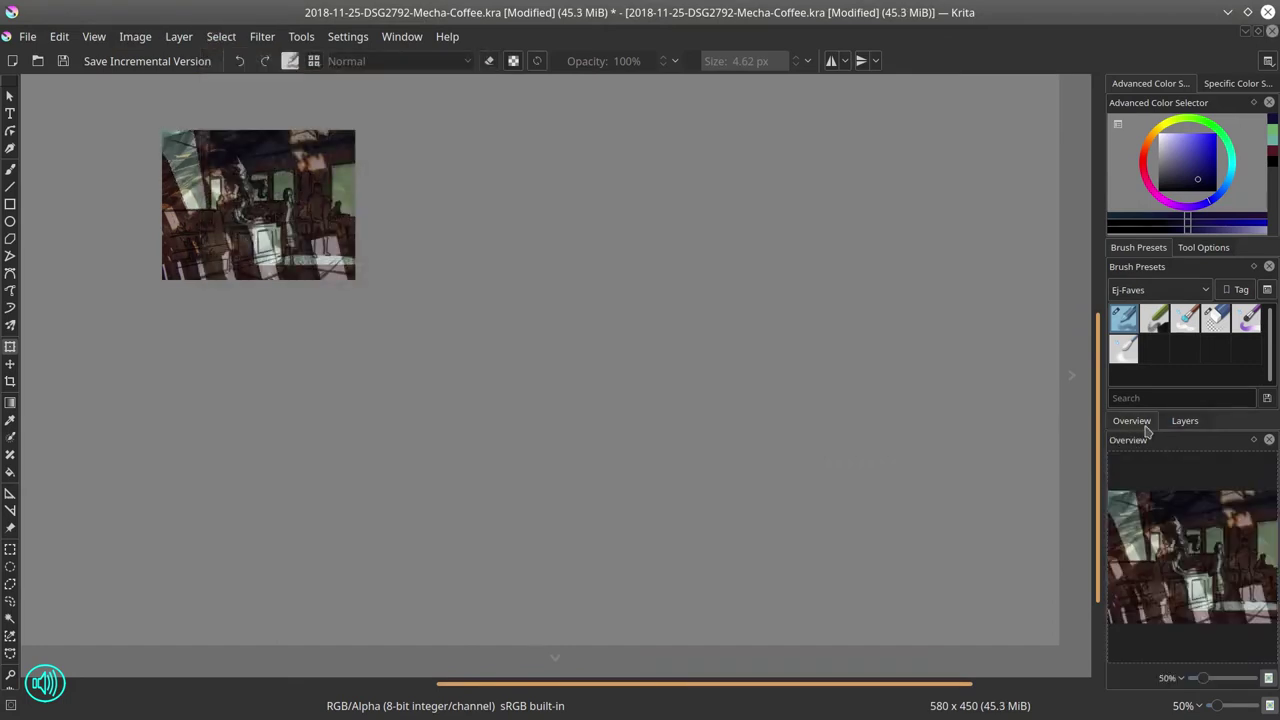
left_click(1184, 420)
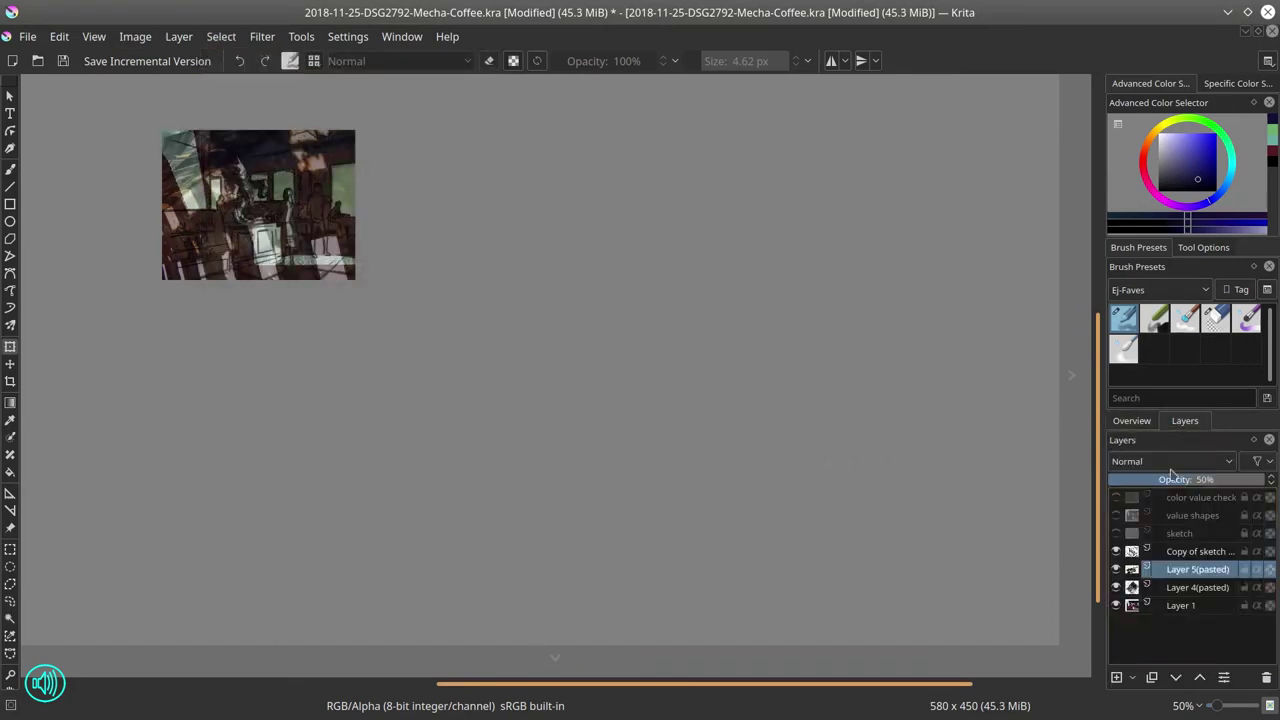
left_click_drag(1169, 477, 1238, 479)
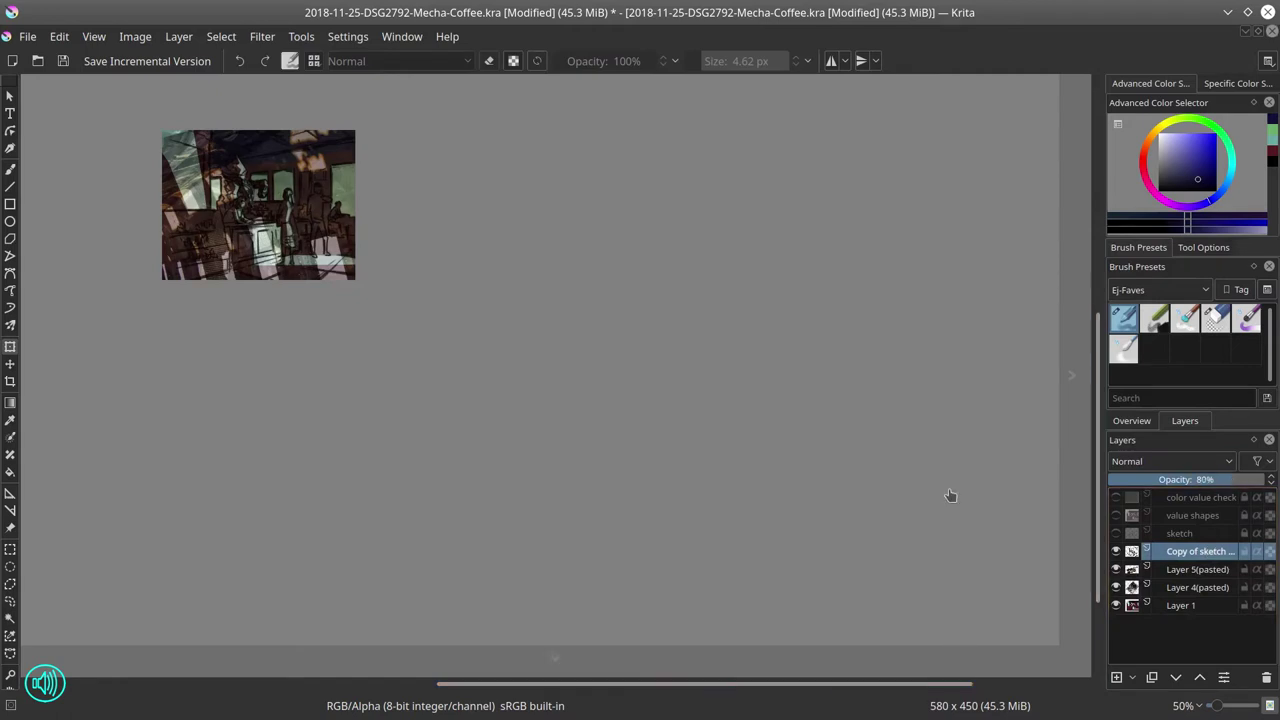
key("Insert")
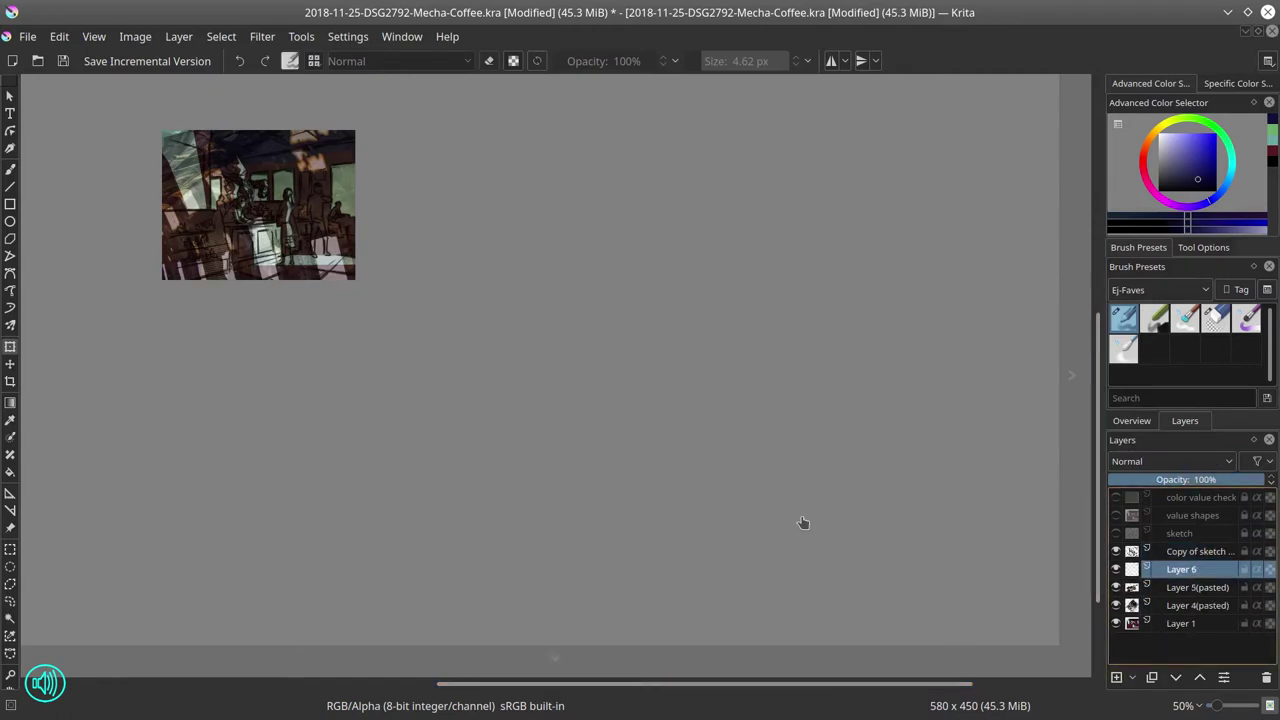
left_click(221, 37)
left_click(240, 78)
- Choose the Shapes Mecha brush from the Nature-Speed-Paint presets and adjust its options in the brush editor
left_click(1160, 290)
left_click(1155, 380)
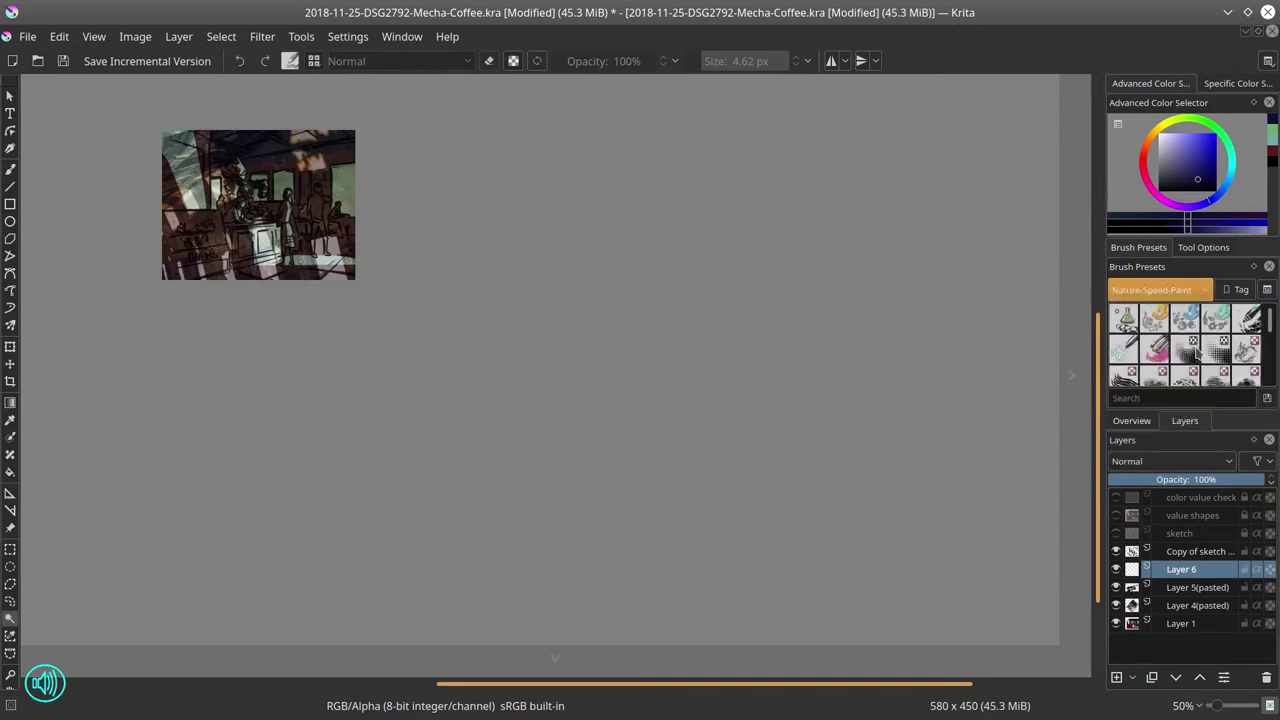
left_click(1154, 319)
left_click(292, 62)
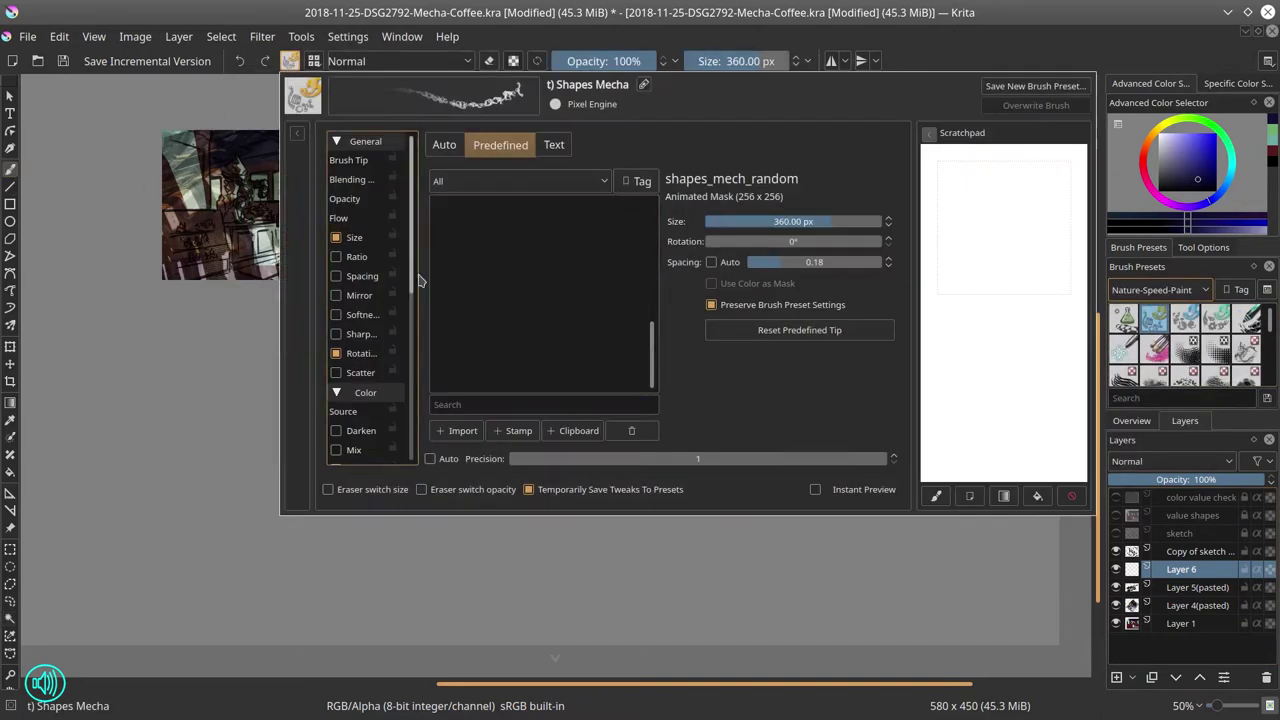
mouse_move(414, 404)
left_mouse_down()
mouse_move(414, 294)
mouse_move(414, 312)
left_mouse_up()
left_click(337, 391)
- Paint magenta mechanical texture over the mecha and the counter items on Layer 6 with a brush about 57 px in size
left_click_drag(758, 61, 746, 61)
left_click(1192, 157)
left_click(1151, 190)
left_click_drag(391, 343, 427, 103)
left_click_drag(427, 103, 932, 553)
left_click_drag(439, 258, 280, 258)
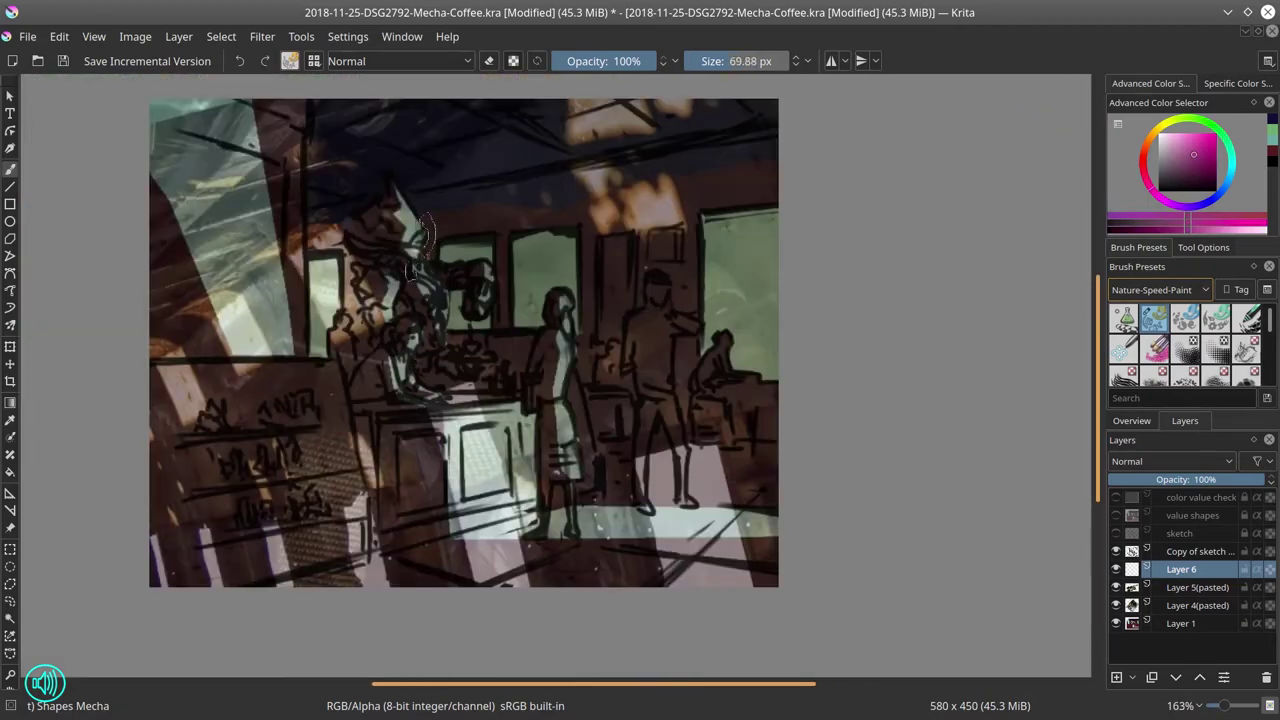
mouse_move(424, 225)
left_mouse_down()
mouse_move(403, 310)
mouse_move(440, 325)
mouse_move(498, 315)
mouse_move(456, 356)
left_mouse_up()
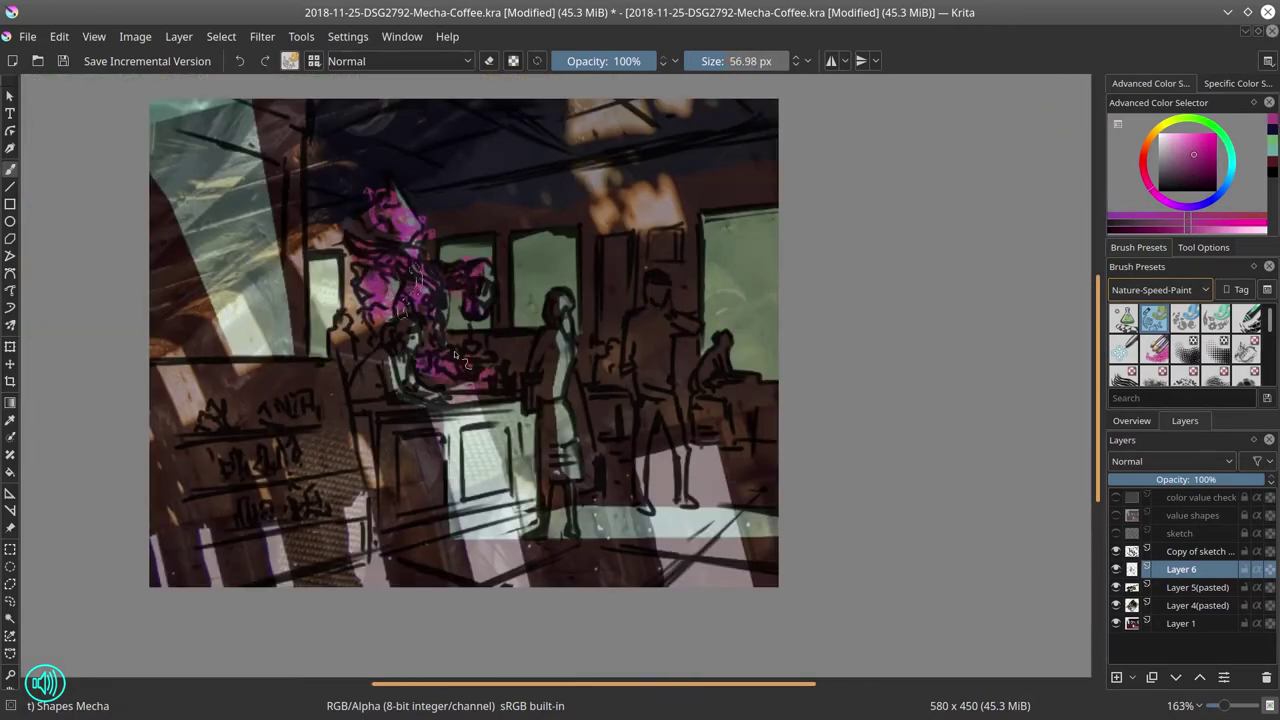
- Try Layer 6 beneath the two pasted photo layers and return it to its place above them
left_click(1177, 679)
left_click(1177, 679)
left_click(1200, 679)
left_click(1200, 679)
- Paint brighter magenta mechanical shapes on the mecha and bright green ones over the window areas on Layer 6
left_click(1205, 147)
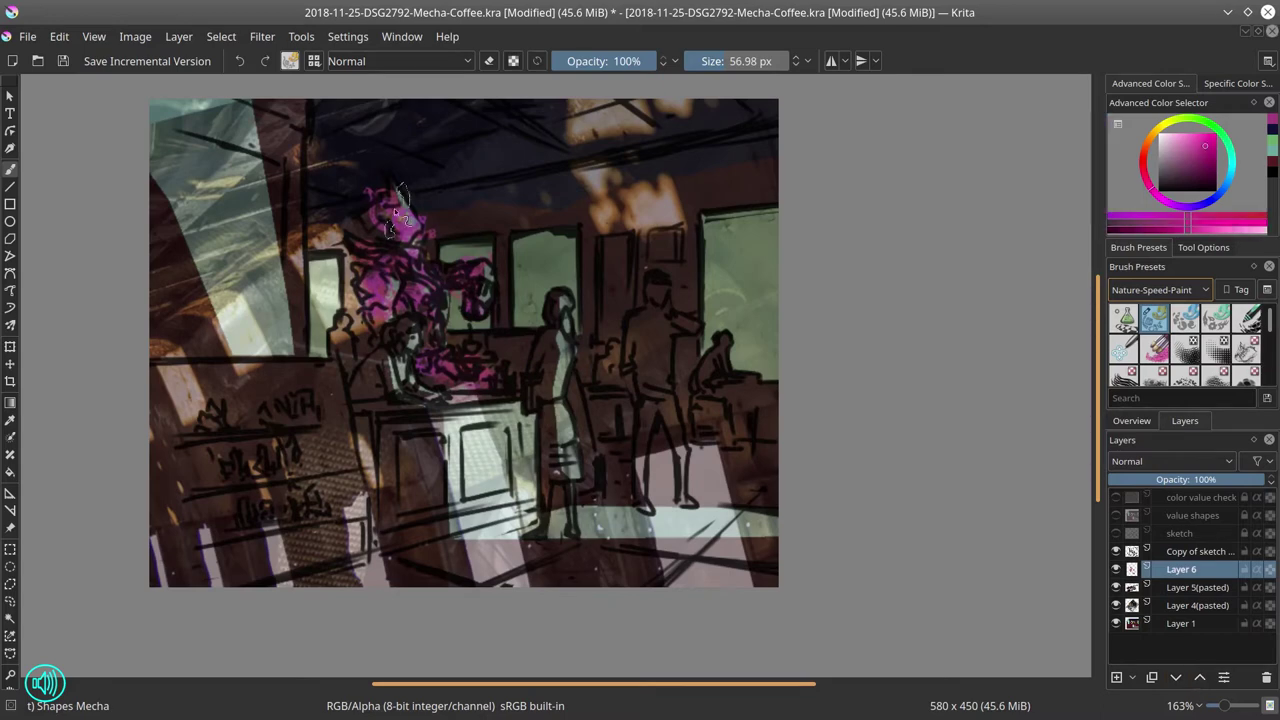
left_click(1213, 131)
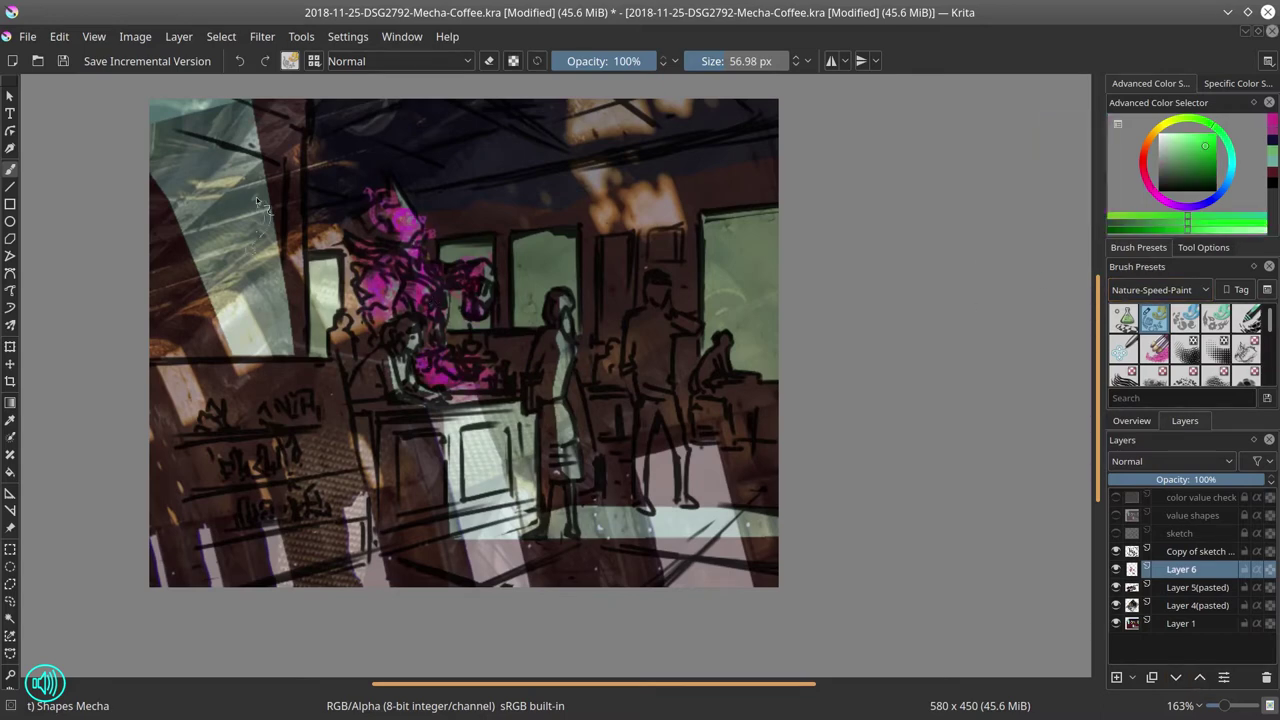
left_click_drag(180, 158, 212, 245)
left_click_drag(290, 250, 330, 300)
left_click_drag(465, 250, 480, 320)
mouse_move(520, 245)
left_mouse_down()
mouse_move(563, 297)
mouse_move(550, 250)
left_mouse_up()
mouse_move(715, 232)
left_mouse_down()
mouse_move(722, 335)
mouse_move(756, 405)
left_mouse_up()
- Paint blue mechanical shapes over the standing man and the front display shelves with a brush about 115 px in size
left_click(1211, 199)
left_click_drag(590, 328, 650, 328)
left_click_drag(656, 242, 655, 440)
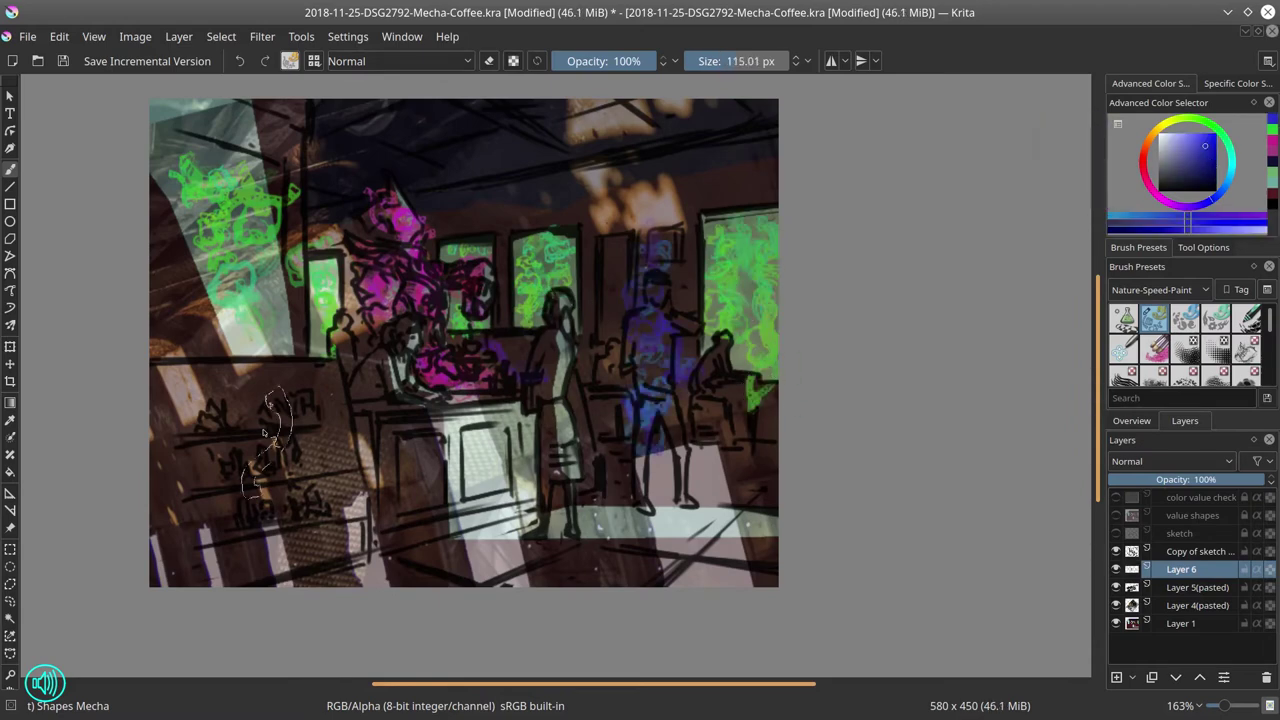
left_click_drag(165, 402, 330, 400)
left_click_drag(190, 475, 235, 555)
- Paint orange-red mechanical shapes over the ceiling, back wall, counter, seated figures and floor
left_click(1144, 154)
left_click_drag(430, 118, 520, 160)
left_click_drag(480, 215, 570, 180)
mouse_move(405, 455)
left_mouse_down()
mouse_move(390, 358)
mouse_move(412, 348)
left_mouse_up()
left_click_drag(440, 430, 525, 465)
left_click_drag(605, 355, 662, 375)
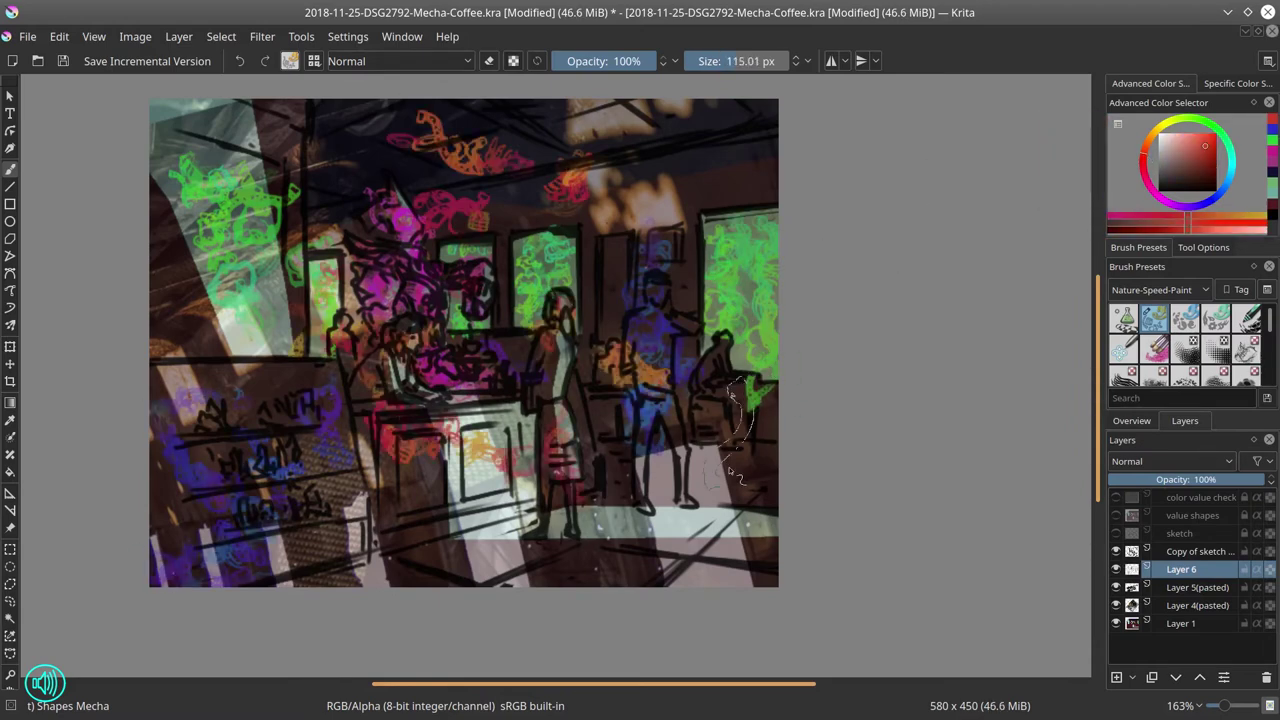
left_click_drag(435, 555, 630, 572)
left_click_drag(360, 500, 395, 500)
- Add cyan mechanical shapes on the display shelves and the dark wall area above them
left_click(1231, 168)
left_click_drag(292, 388, 314, 396)
left_click_drag(165, 312, 212, 325)
- Restore the previous selection of the light areas and invert it
left_click(221, 37)
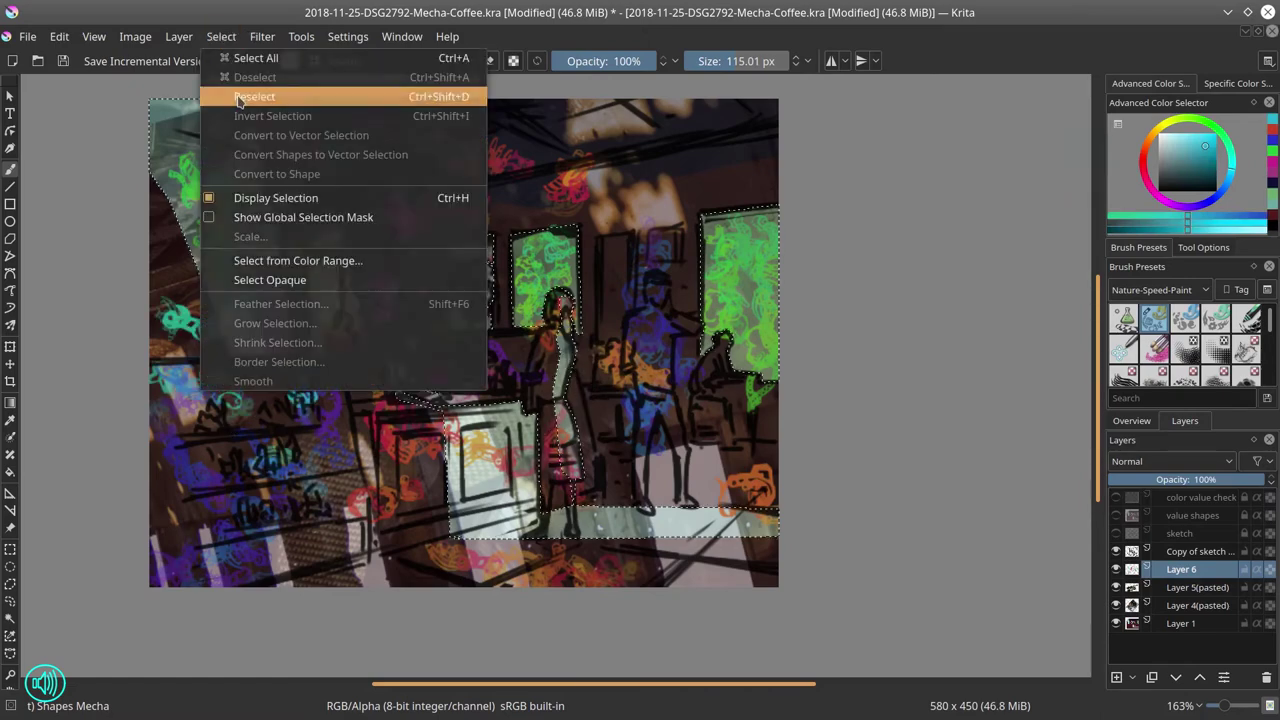
left_click(242, 97)
left_click(221, 37)
left_click(244, 117)
- Darken the selected texture with a Color Adjustment curve point at input 160, output 82 on the RGBA channel
left_click(262, 37)
mouse_move(300, 82)
left_click(570, 275)
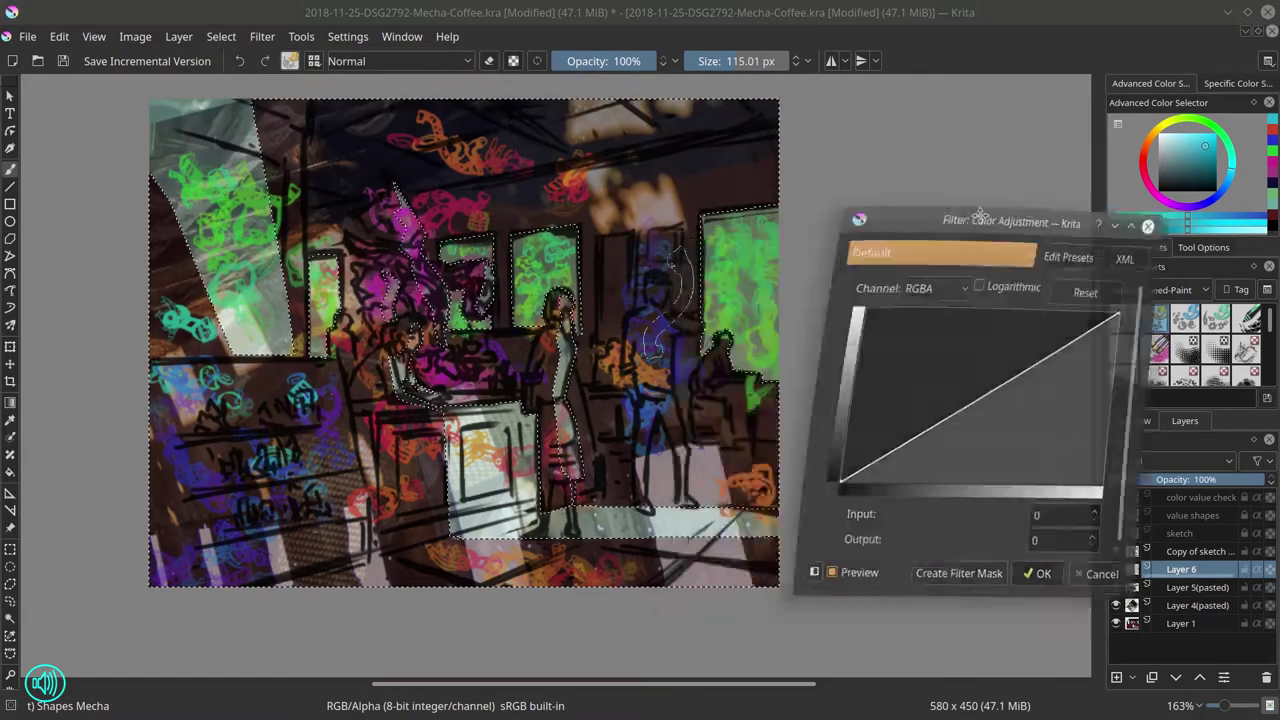
left_click_drag(1055, 360, 1048, 418)
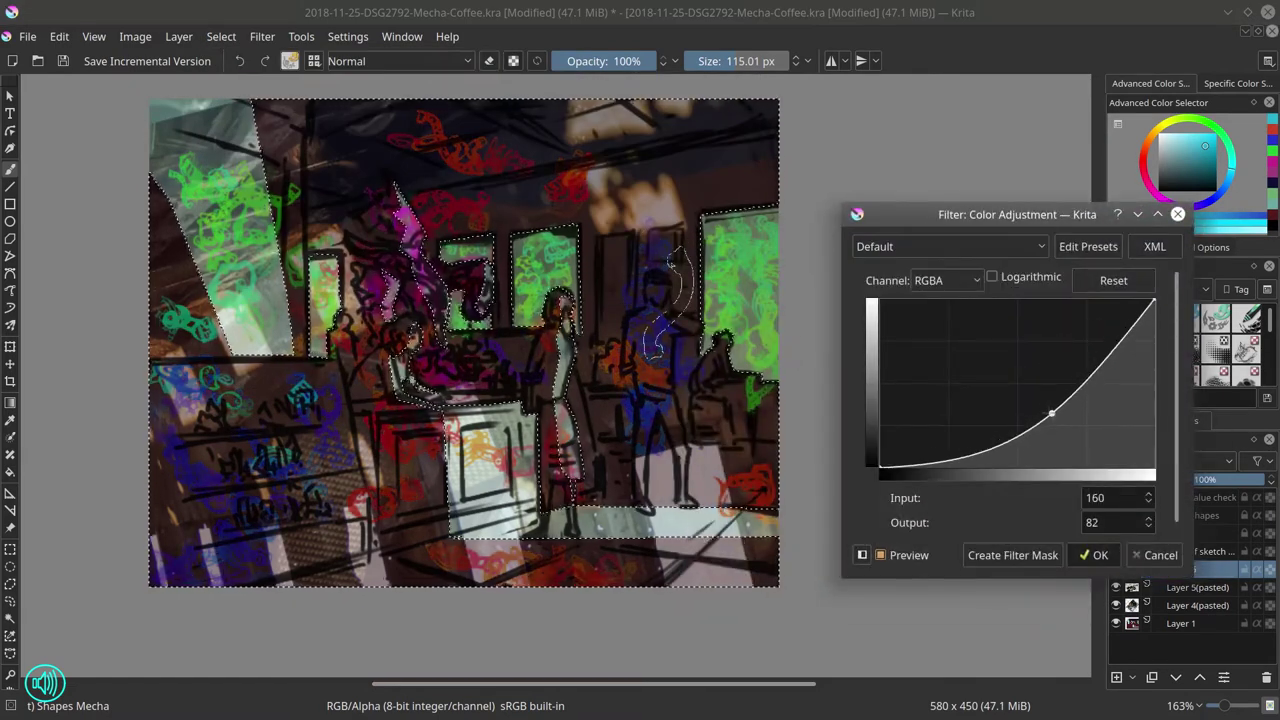
left_click(1093, 555)
- Reduce the selected texture's saturation with an HSV/HSL Adjustment and clear the selection
left_click(262, 36)
mouse_move(300, 81)
left_click(547, 217)
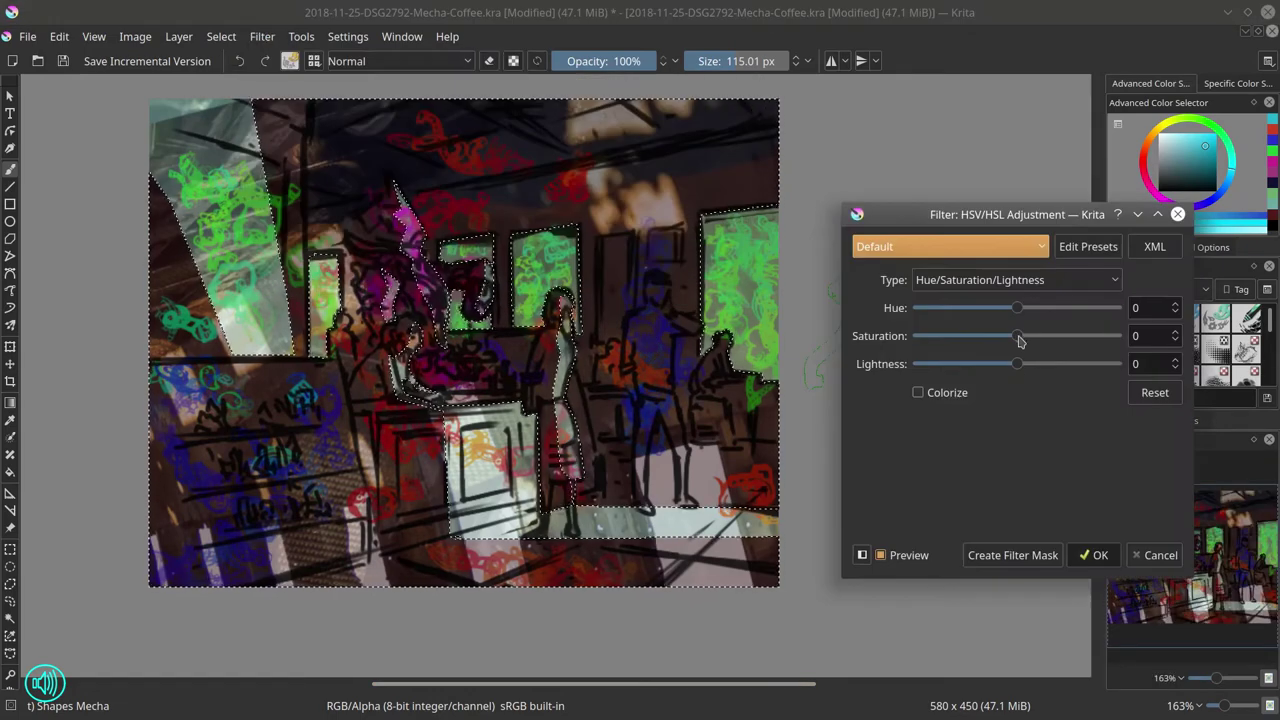
left_click_drag(1017, 336, 1003, 367)
left_click(1083, 553)
key("ctrl+shift+a")
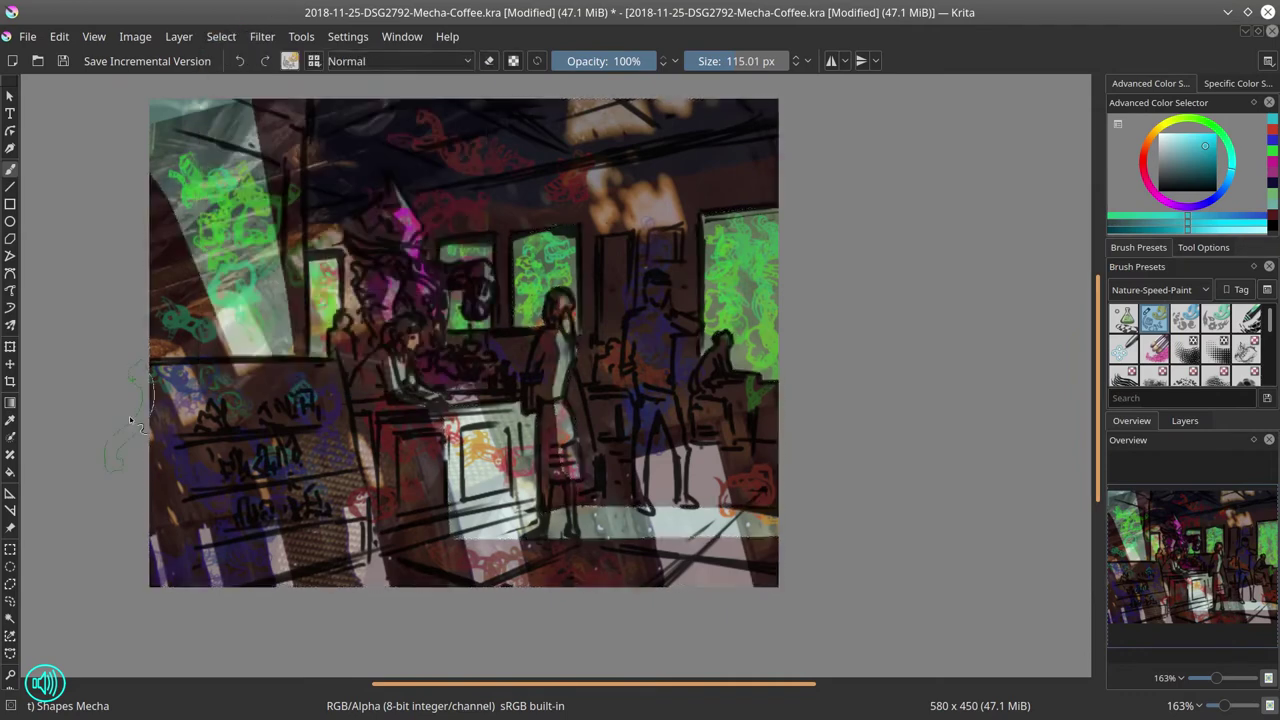
- Save the file and switch the brush presets to the Ej-Faves tag
key("ctrl+s")
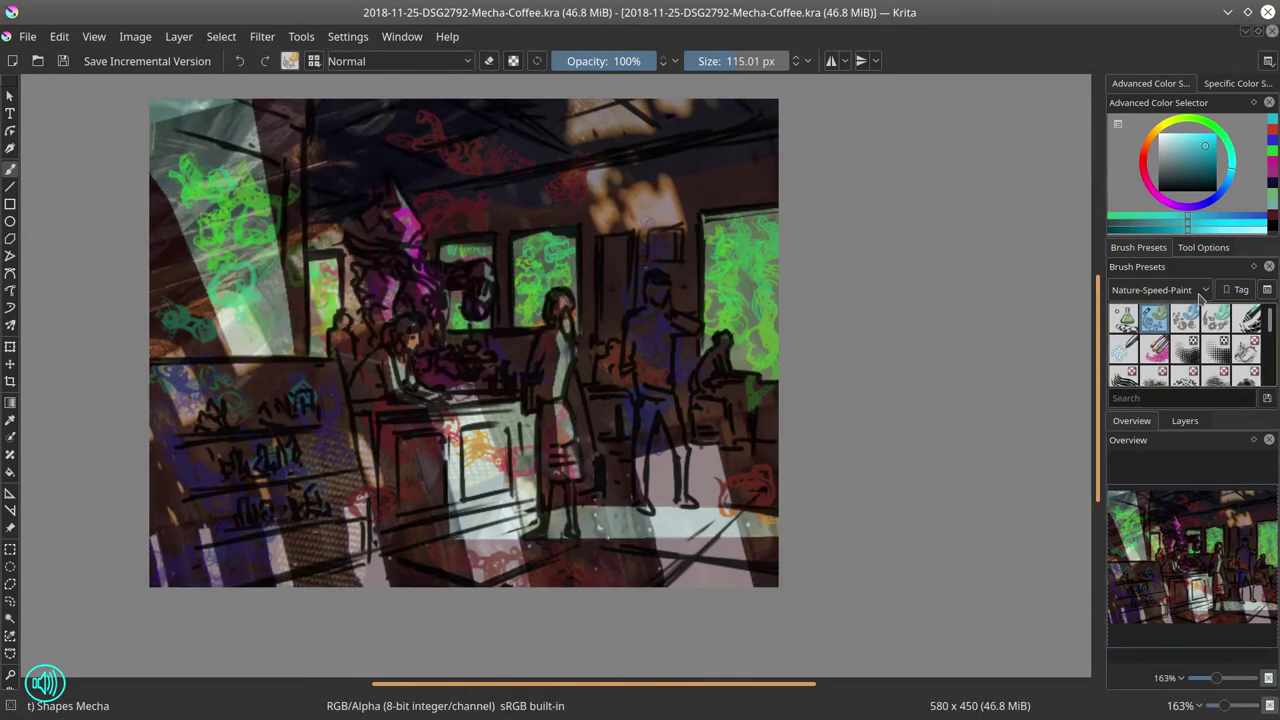
left_click(1160, 289)
left_click(1165, 352)
- Check the painting's values at thumbnail size by showing the color value check layer briefly and hiding it again
left_click(1184, 420)
scroll(954, 467, "down", 5)
left_click(1116, 497)
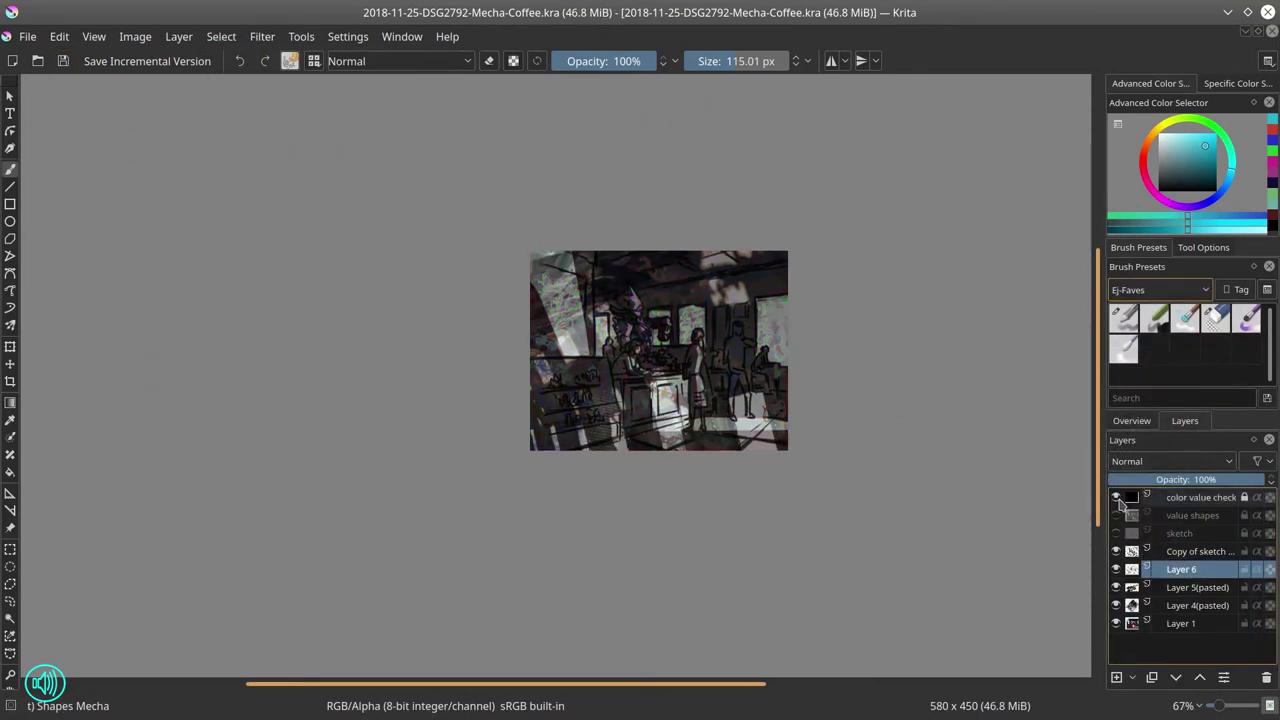
left_click(1116, 497)
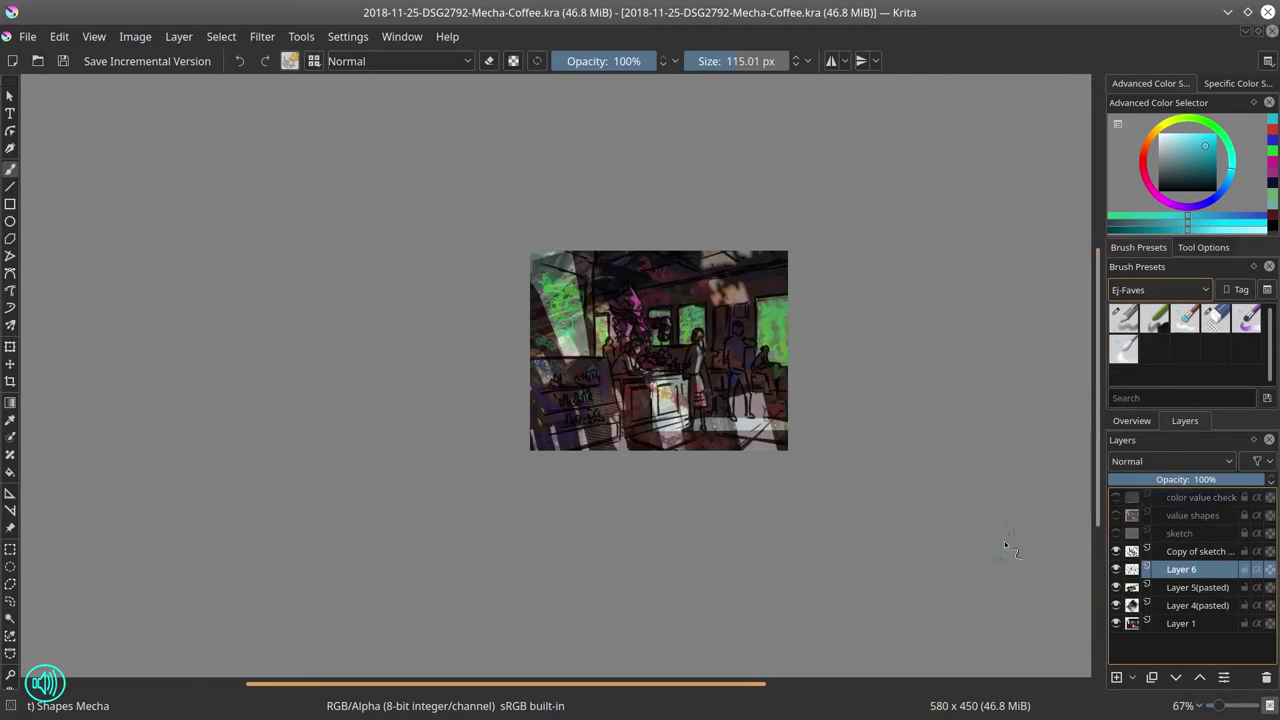
- Paint a few dark teal mechanical shapes on Layer 6 with a brush about 54 px in size
left_click(1191, 176)
left_click_drag(851, 463, 829, 386)
scroll(850, 300, "up", 3)
mouse_move(430, 140)
left_mouse_down()
mouse_move(345, 140)
mouse_move(375, 175)
left_mouse_up()
scroll(715, 205, "down", 1)
left_click_drag(715, 205, 874, 353)
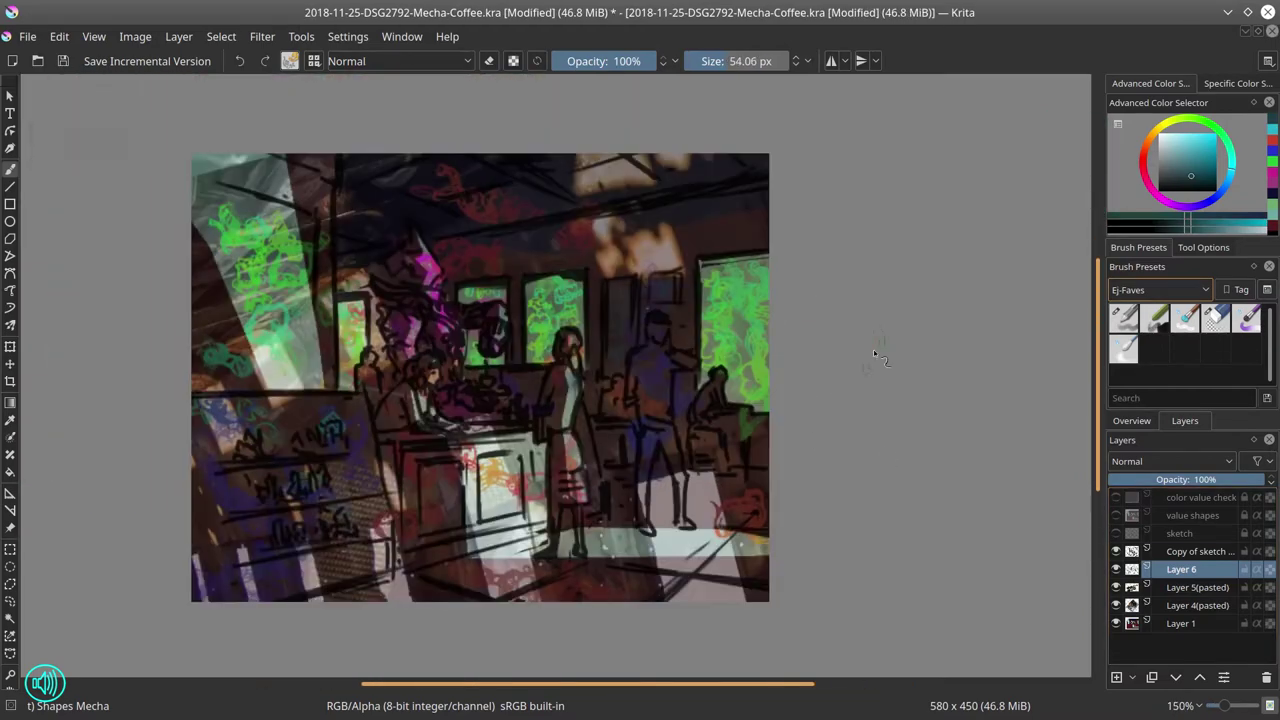
- Save the file, merge the layers from Copy of sketch down to Layer 1 into one, and save again
left_click(63, 61)
left_click(1200, 551)
left_click(1209, 624, "shift")
right_click(1209, 626)
left_click(1130, 533)
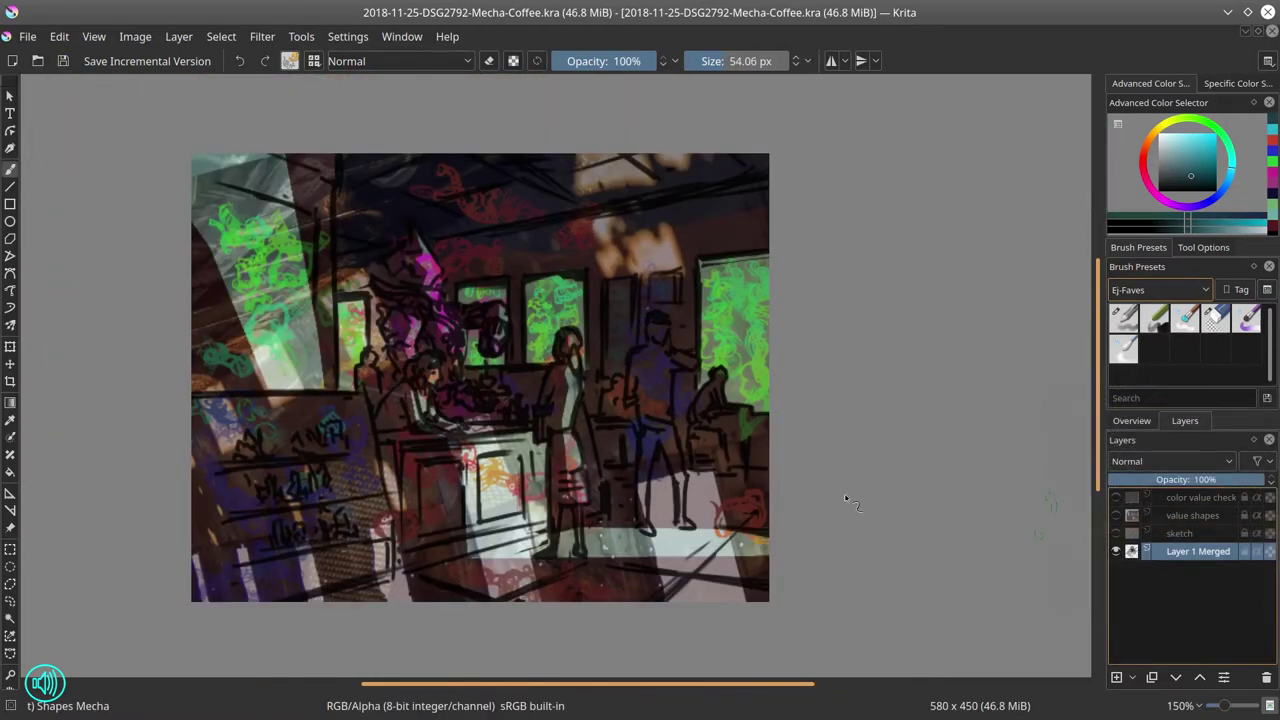
left_click(64, 61)
- Choose the Blender Textured Soft brush, try it on the large window area, and set its size to about 12 px
left_click(1185, 318)
left_click_drag(972, 506, 945, 506)
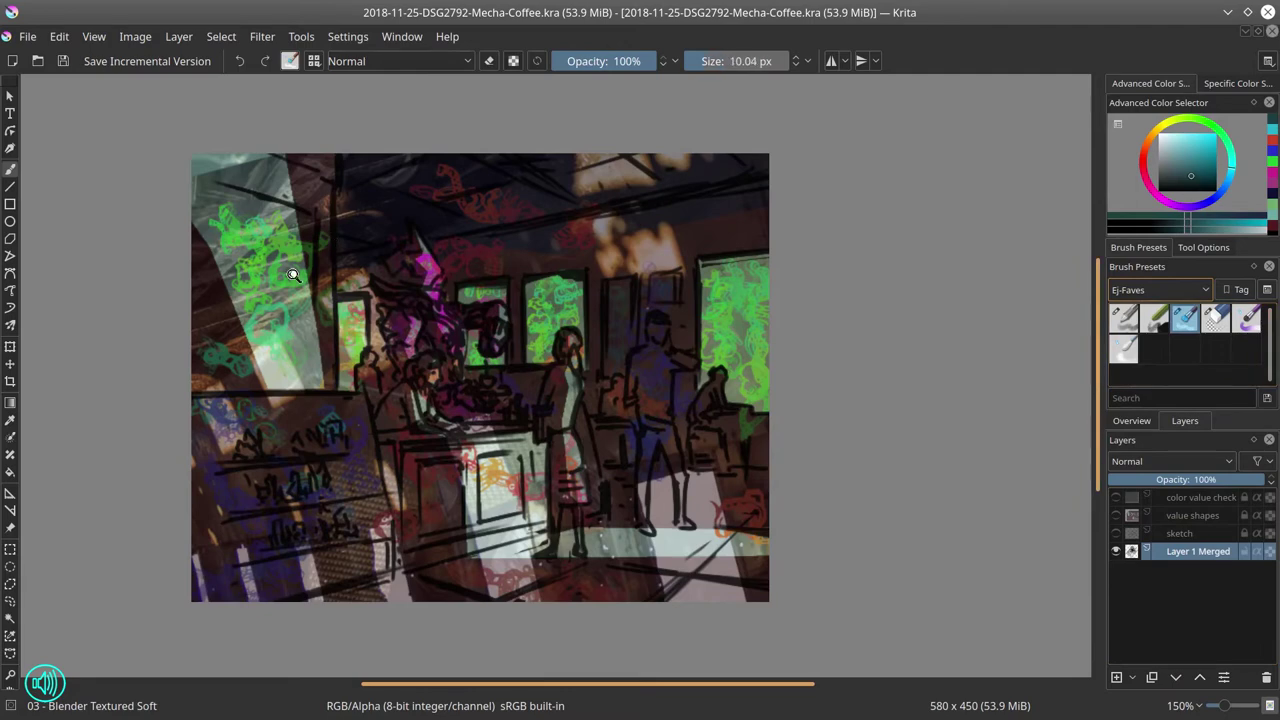
left_click_drag(293, 274, 293, 240)
left_click_drag(232, 246, 314, 260)
left_click_drag(287, 210, 292, 210, "shift")
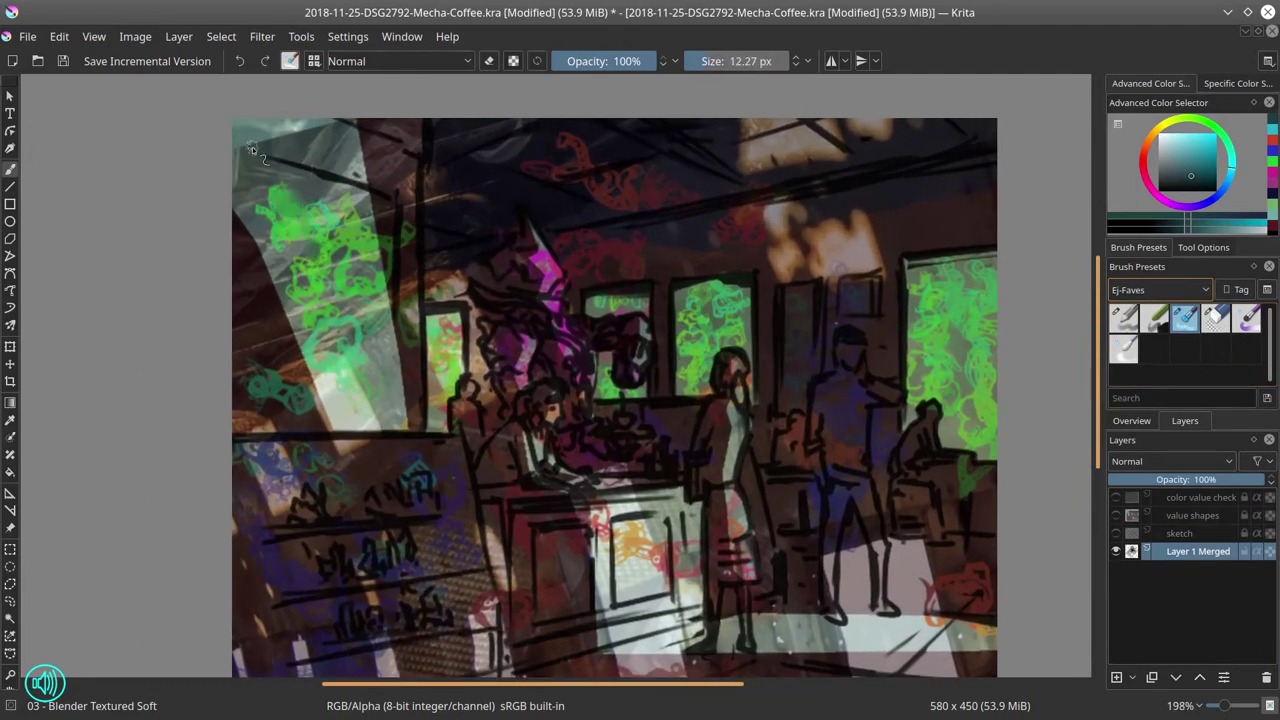
- Undo the merge that included the sketch copy, and merge only Layer 6 through Layer 1 instead
left_click(1132, 421)
left_click(1189, 421)
key("ctrl+z")
key("ctrl+z")
left_click(1196, 569)
left_click(1202, 625, "shift")
key("ctrl+e")
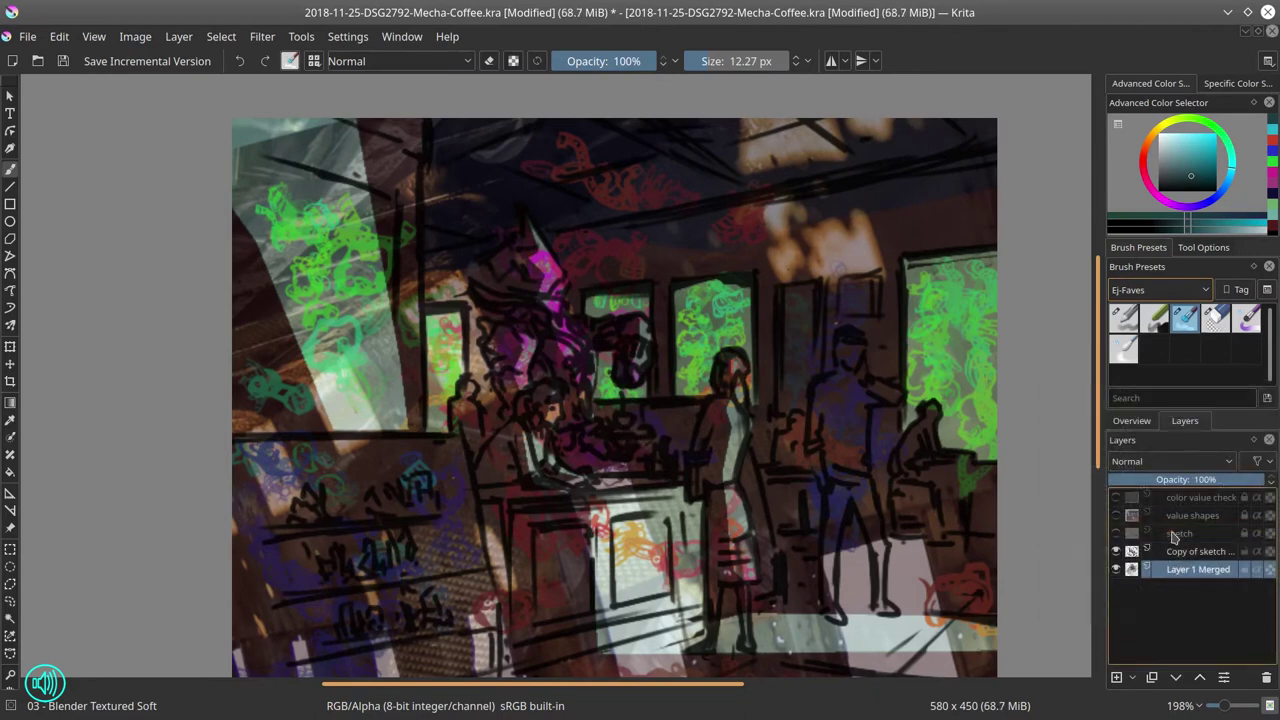
- Lower the Copy of sketch layer's opacity to 50% and merge it into the painting layer below
left_click(1200, 551)
left_click(1188, 479)
right_click(1190, 553)
left_click(1158, 320)
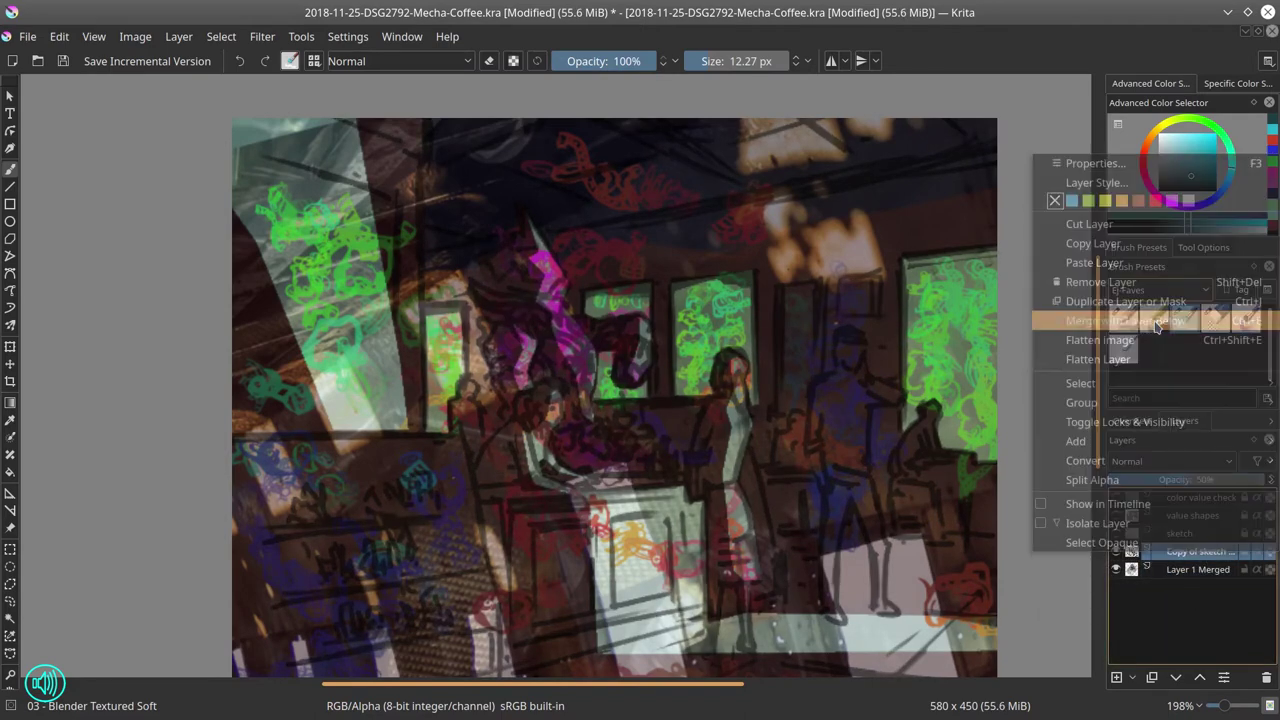
- Show an enlarged overview and blend the sky and ceiling edge above the large window with the textured blender
left_click(1132, 421)
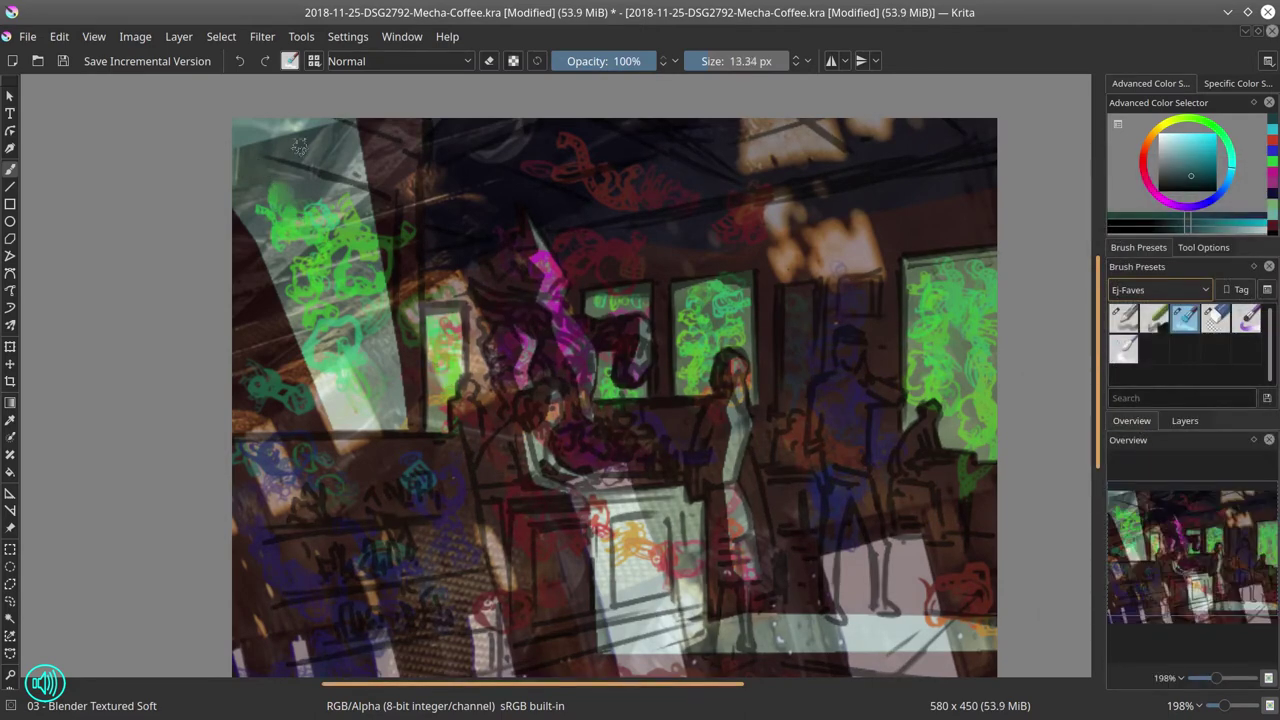
mouse_move(269, 139)
left_mouse_down()
mouse_move(280, 158)
mouse_move(305, 145)
left_mouse_up()
mouse_move(1206, 412)
left_mouse_down()
mouse_move(1224, 346)
mouse_move(1223, 398)
left_mouse_up()
left_click(1196, 411)
left_click(1142, 407)
mouse_move(390, 147)
left_mouse_down()
mouse_move(433, 161)
mouse_move(429, 138)
mouse_move(388, 168)
mouse_move(361, 156)
mouse_move(367, 194)
mouse_move(310, 224)
left_mouse_up()
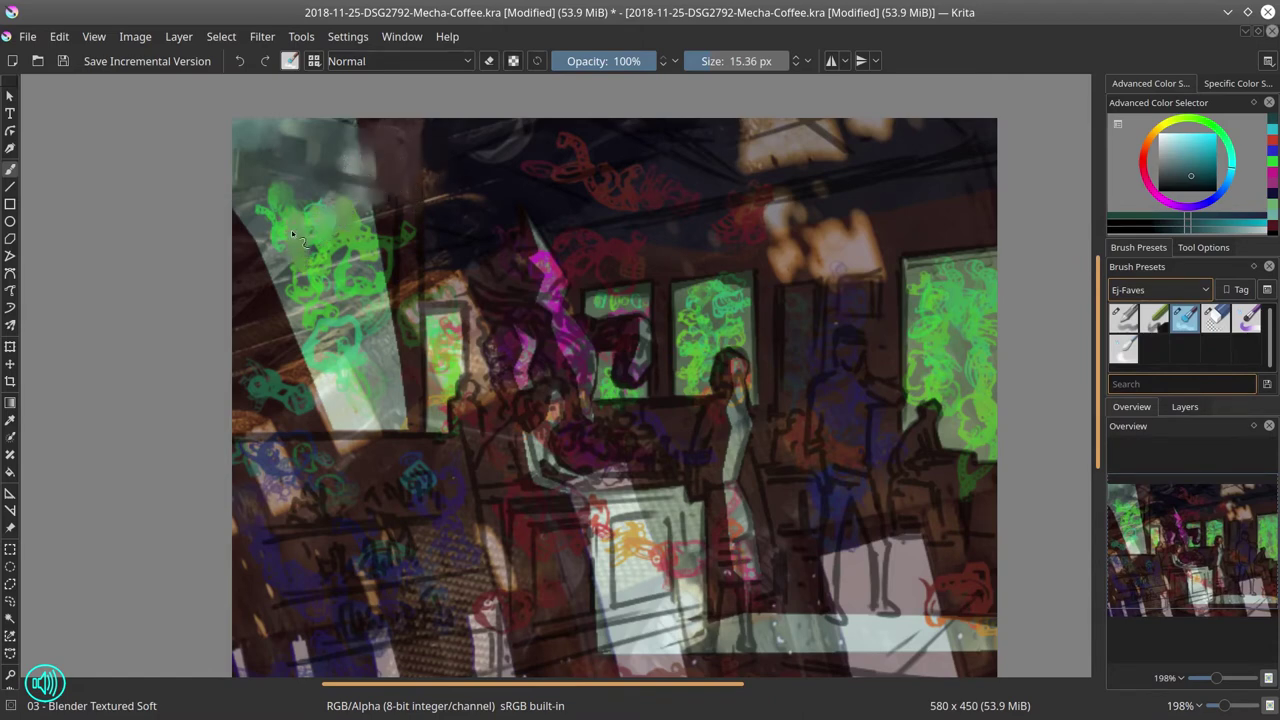
- Blend the green foliage and the light shaft in the large window with the blender at about 15 px
mouse_move(245, 182)
left_mouse_down()
mouse_move(267, 158)
mouse_move(380, 215)
left_mouse_up()
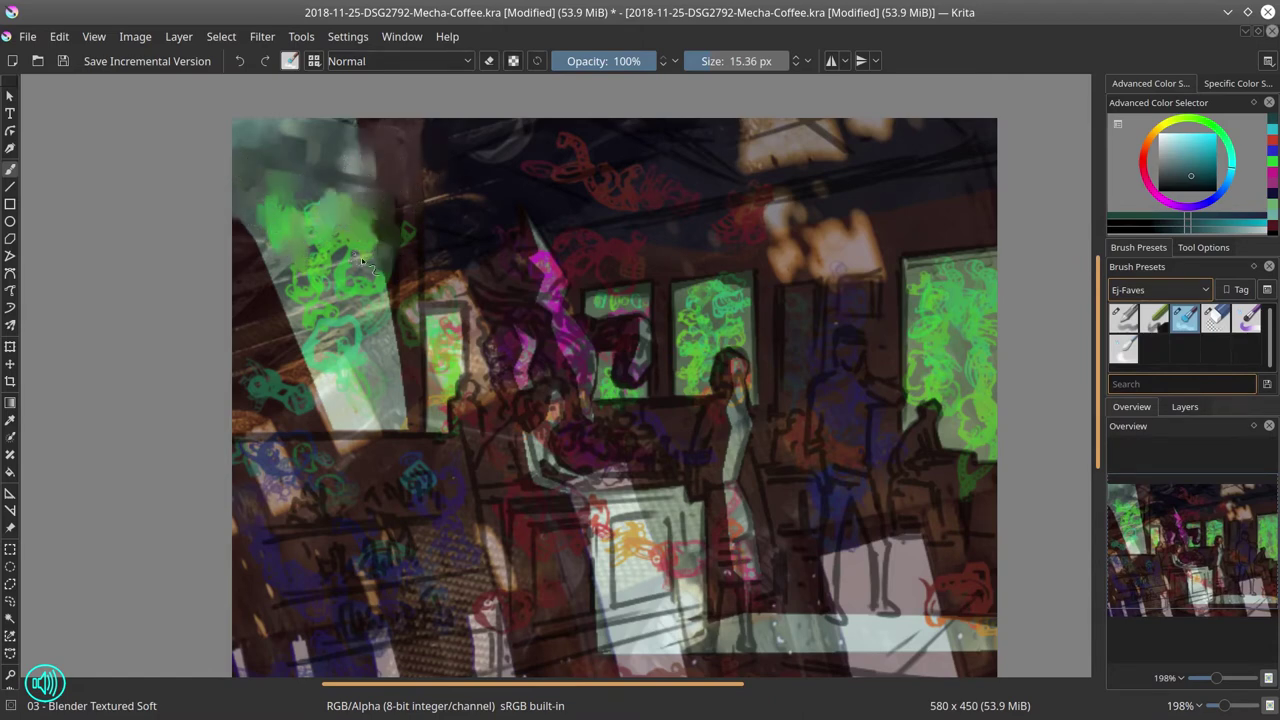
mouse_move(363, 262)
left_mouse_down()
mouse_move(334, 235)
mouse_move(277, 251)
mouse_move(236, 232)
mouse_move(269, 273)
mouse_move(328, 210)
left_mouse_up()
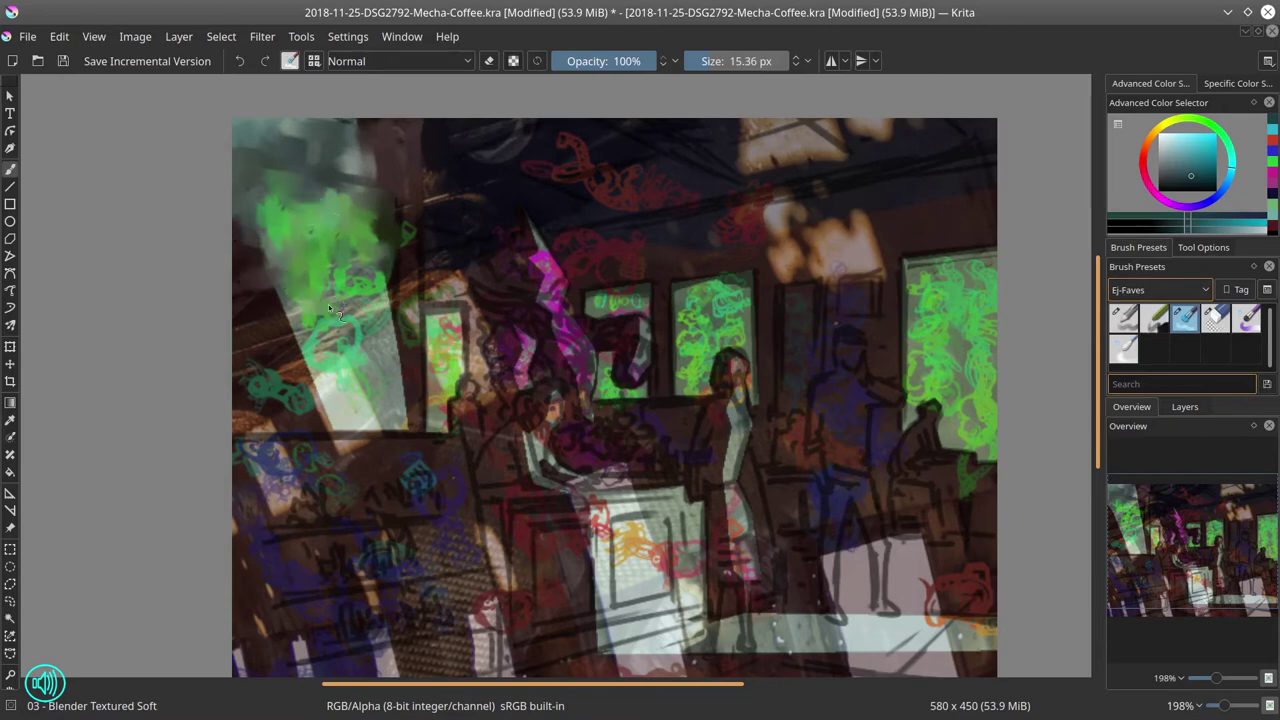
mouse_move(352, 327)
left_mouse_down()
mouse_move(314, 317)
mouse_move(265, 232)
mouse_move(271, 307)
mouse_move(250, 330)
left_mouse_up()
mouse_move(245, 400)
left_mouse_down()
mouse_move(297, 386)
mouse_move(319, 402)
mouse_move(325, 352)
mouse_move(355, 359)
mouse_move(379, 321)
mouse_move(391, 350)
mouse_move(413, 317)
mouse_move(398, 211)
mouse_move(416, 252)
mouse_move(418, 327)
mouse_move(393, 351)
mouse_move(418, 426)
left_mouse_up()
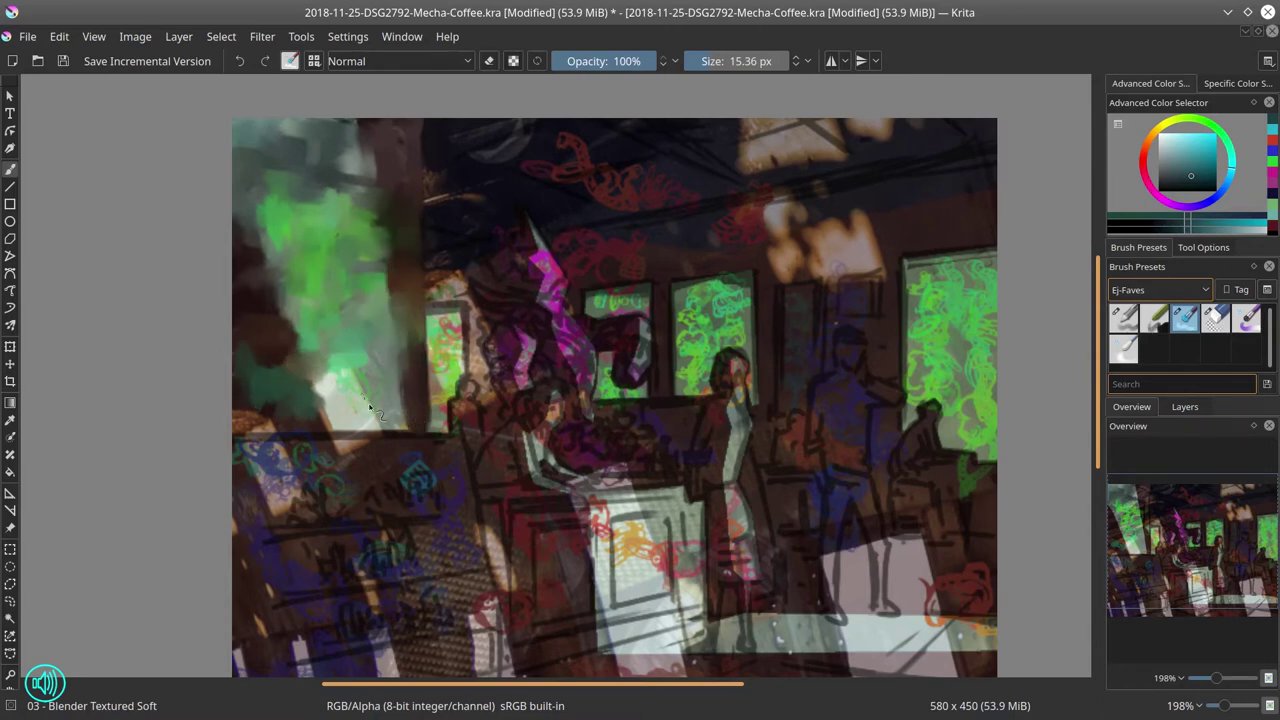
mouse_move(332, 404)
left_mouse_down()
mouse_move(295, 327)
mouse_move(336, 424)
left_mouse_up()
- Blend the shelf top, the narrow window with its figure, and the magenta mecha, reducing the blender to about 9 px
mouse_move(292, 325)
left_mouse_down()
mouse_move(277, 290)
mouse_move(258, 420)
mouse_move(300, 440)
mouse_move(253, 458)
mouse_move(460, 418)
mouse_move(475, 390)
mouse_move(465, 440)
mouse_move(474, 412)
left_mouse_up()
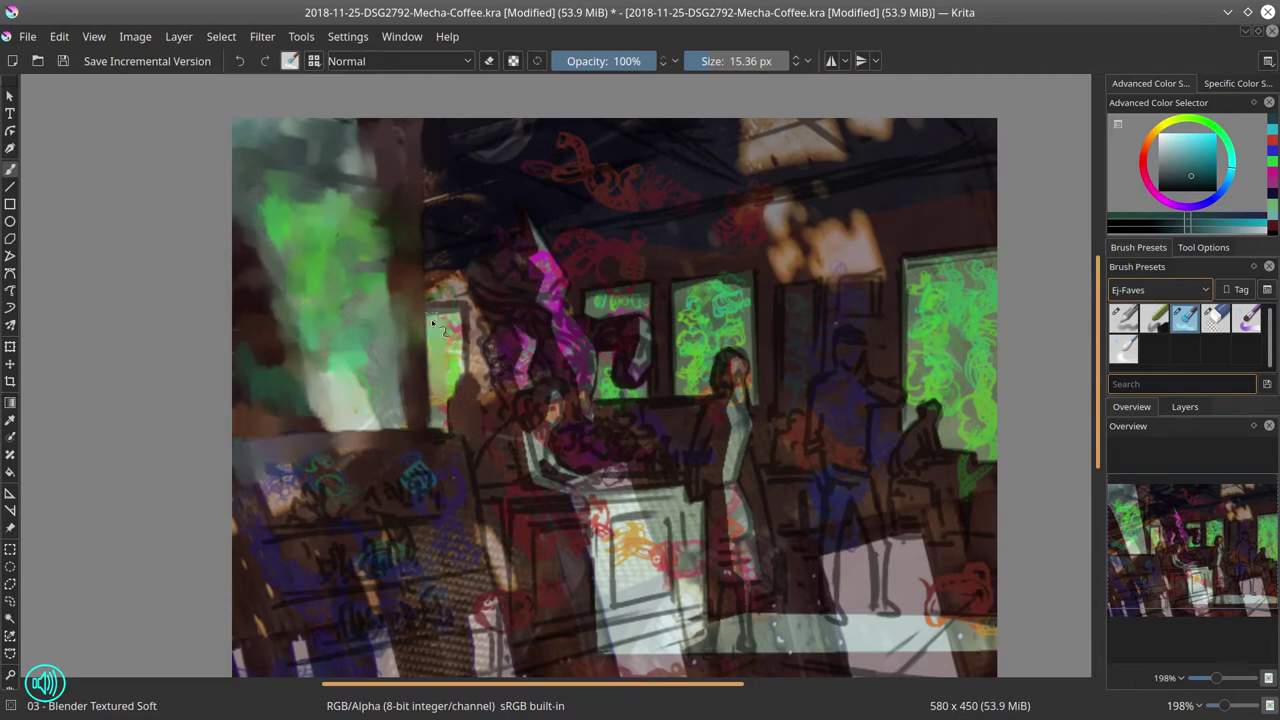
mouse_move(432, 323)
left_mouse_down()
mouse_move(460, 368)
mouse_move(436, 418)
mouse_move(446, 430)
left_mouse_up()
left_click_drag(525, 256, 515, 256)
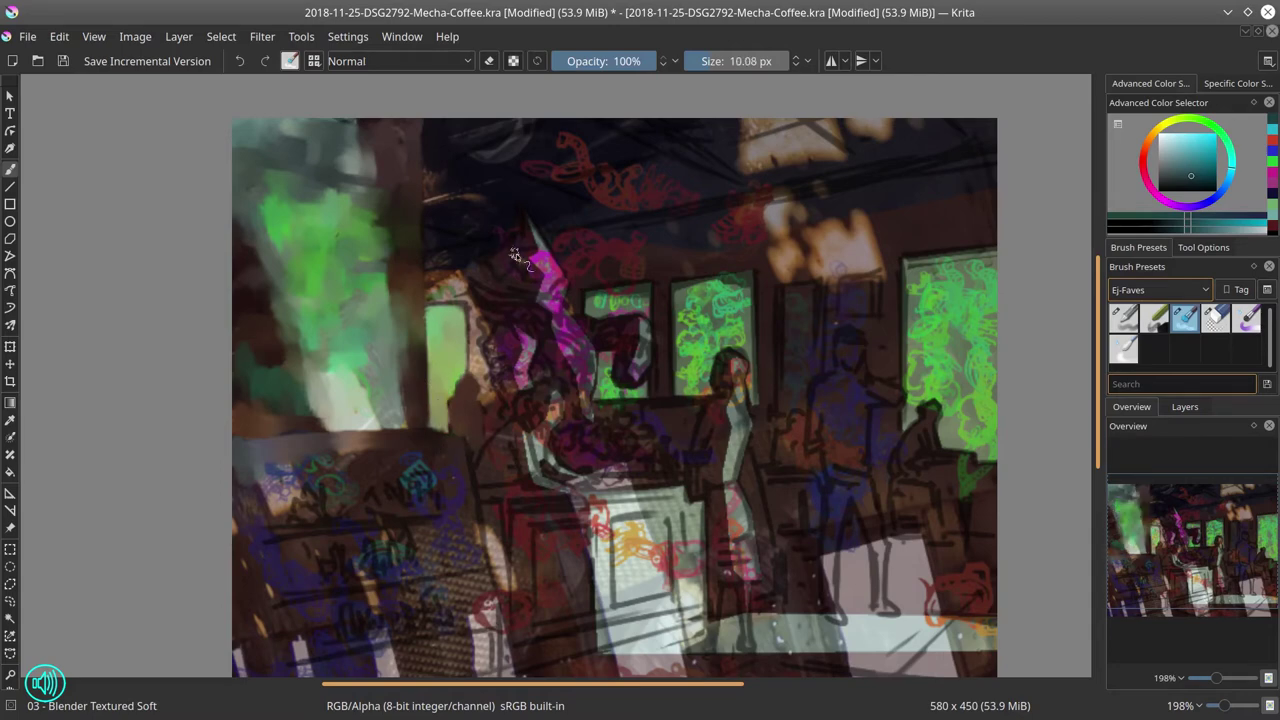
key("[")
left_click_drag(460, 300, 474, 337)
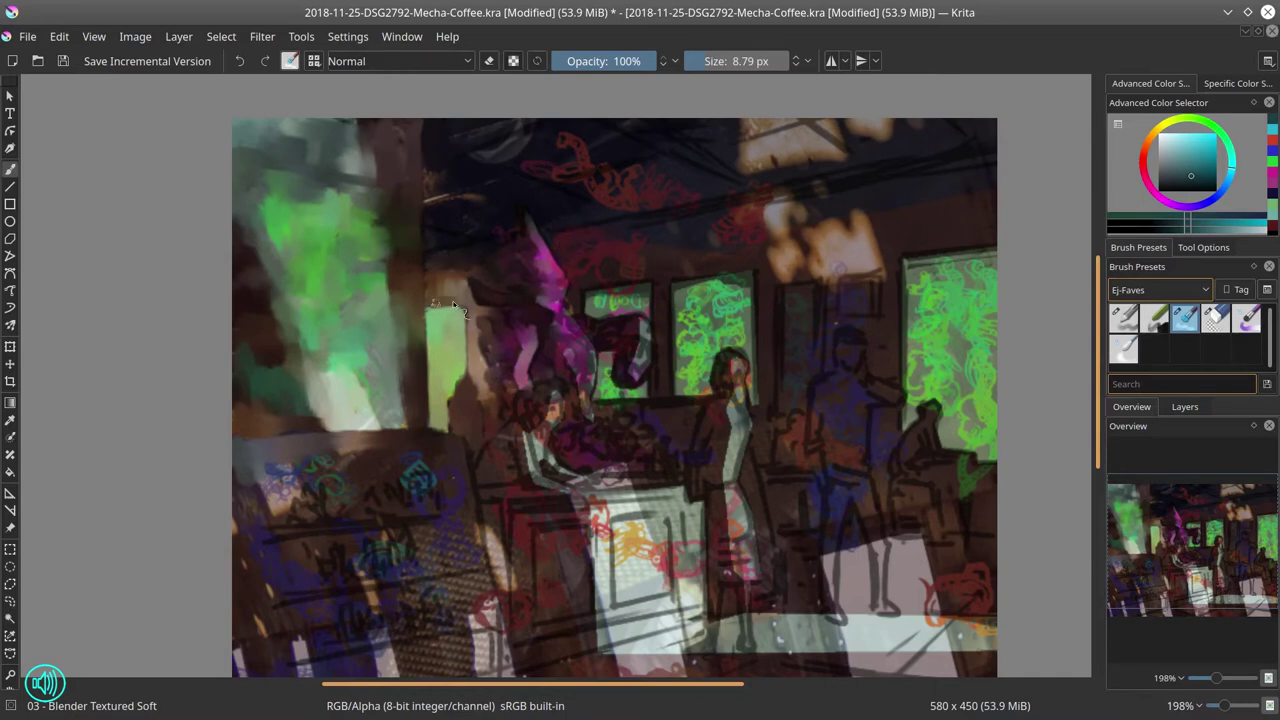
- Blend the window behind the mecha, the back wall and the red ceiling patch with the blender at about 12 to 20 px
mouse_move(588, 267)
left_mouse_down("shift")
mouse_move(595, 240)
mouse_move(605, 305)
mouse_move(646, 301)
left_mouse_up("shift")
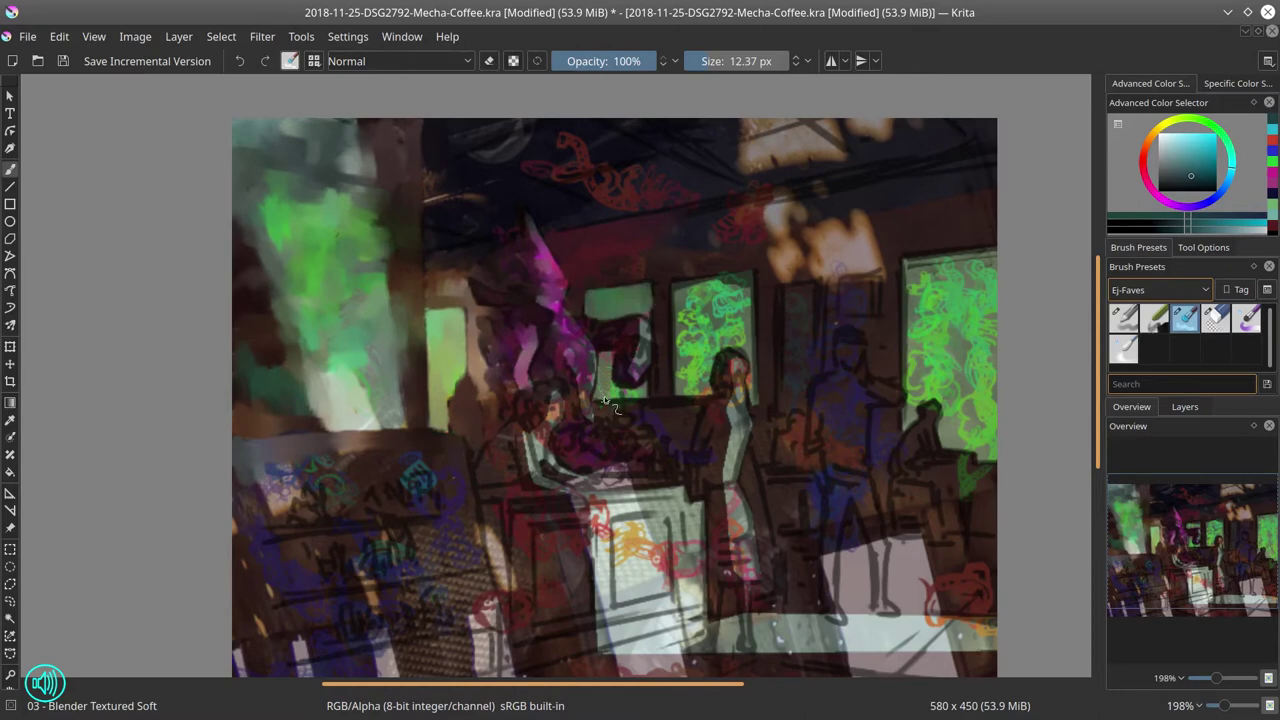
left_click_drag(604, 400, 611, 416)
mouse_move(785, 205)
left_mouse_down()
mouse_move(678, 257)
mouse_move(584, 262)
left_mouse_up()
mouse_move(757, 238)
left_mouse_down()
mouse_move(957, 174)
mouse_move(968, 145)
mouse_move(863, 246)
mouse_move(960, 235)
left_mouse_up()
left_click_drag(720, 168, 606, 177)
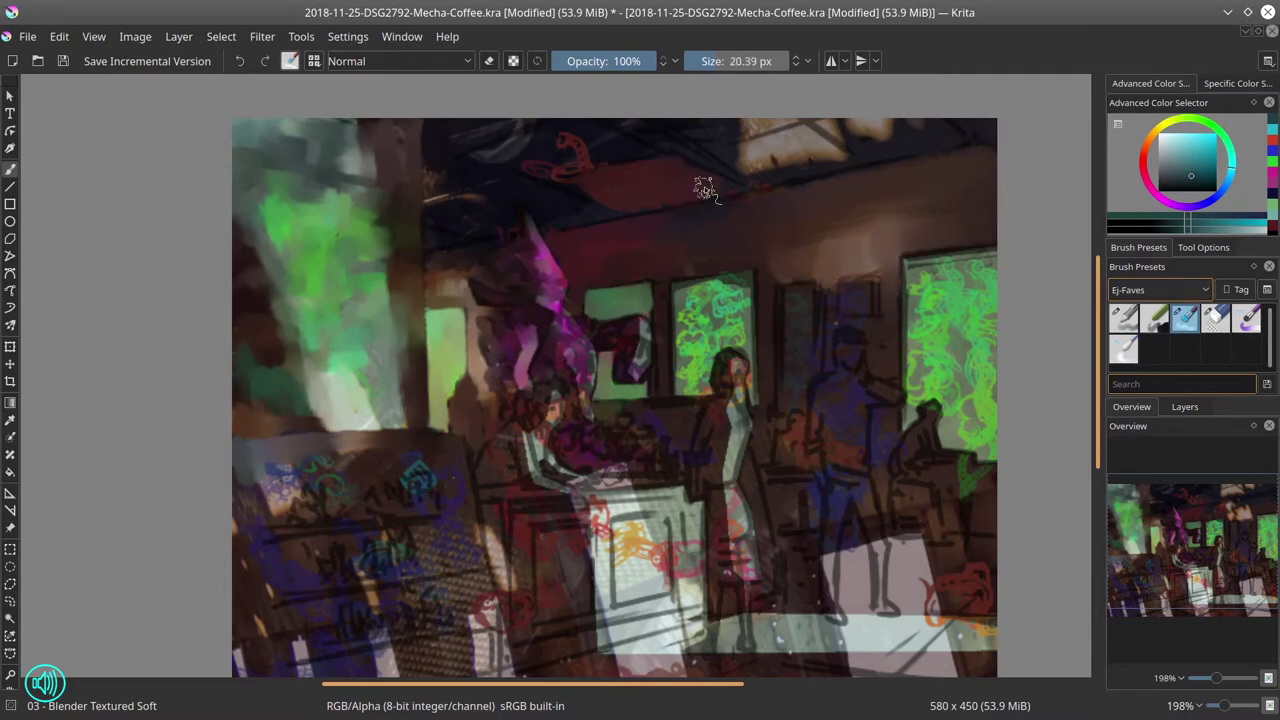
- Blend the ceiling beams and remaining texture marks overhead with the blender at about 10 to 15 px
key("bracketleft")
mouse_move(500, 155)
left_mouse_down()
mouse_move(555, 174)
mouse_move(580, 155)
mouse_move(555, 170)
left_mouse_up()
left_click_drag(712, 197, 697, 203)
left_click_drag(458, 256, 441, 265)
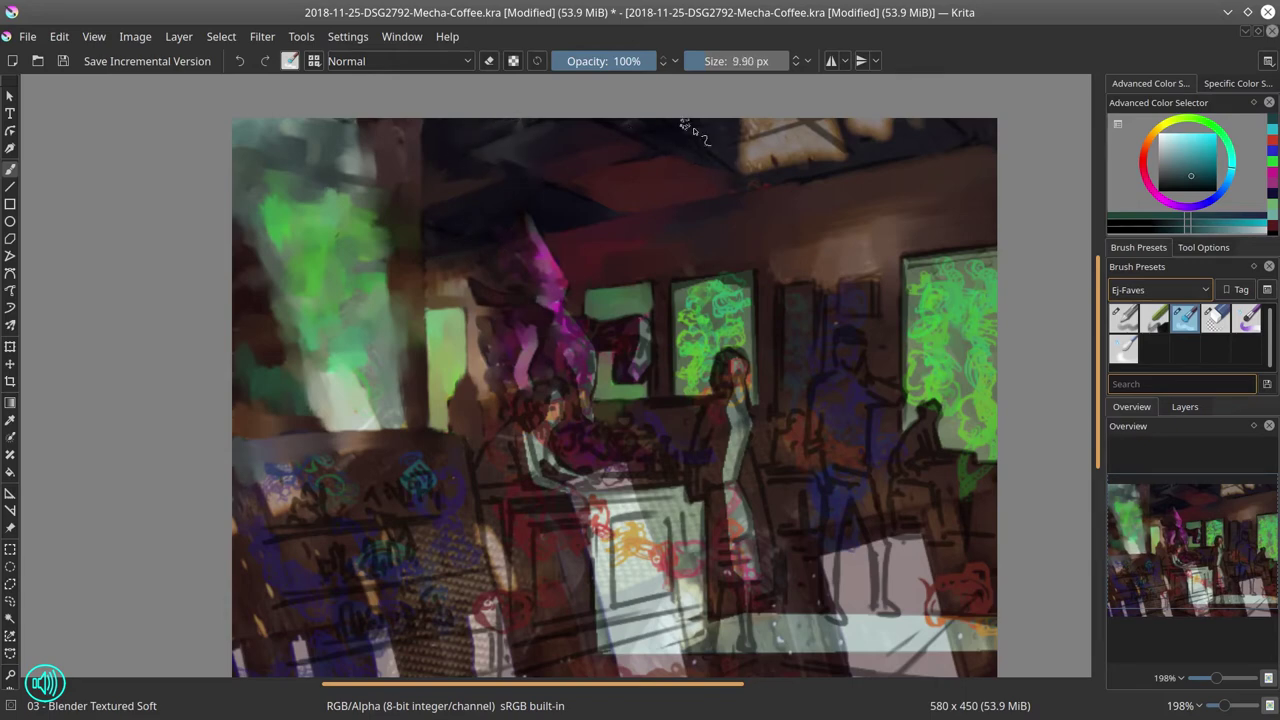
key("bracketright")
key("bracketright")
key("bracketright")
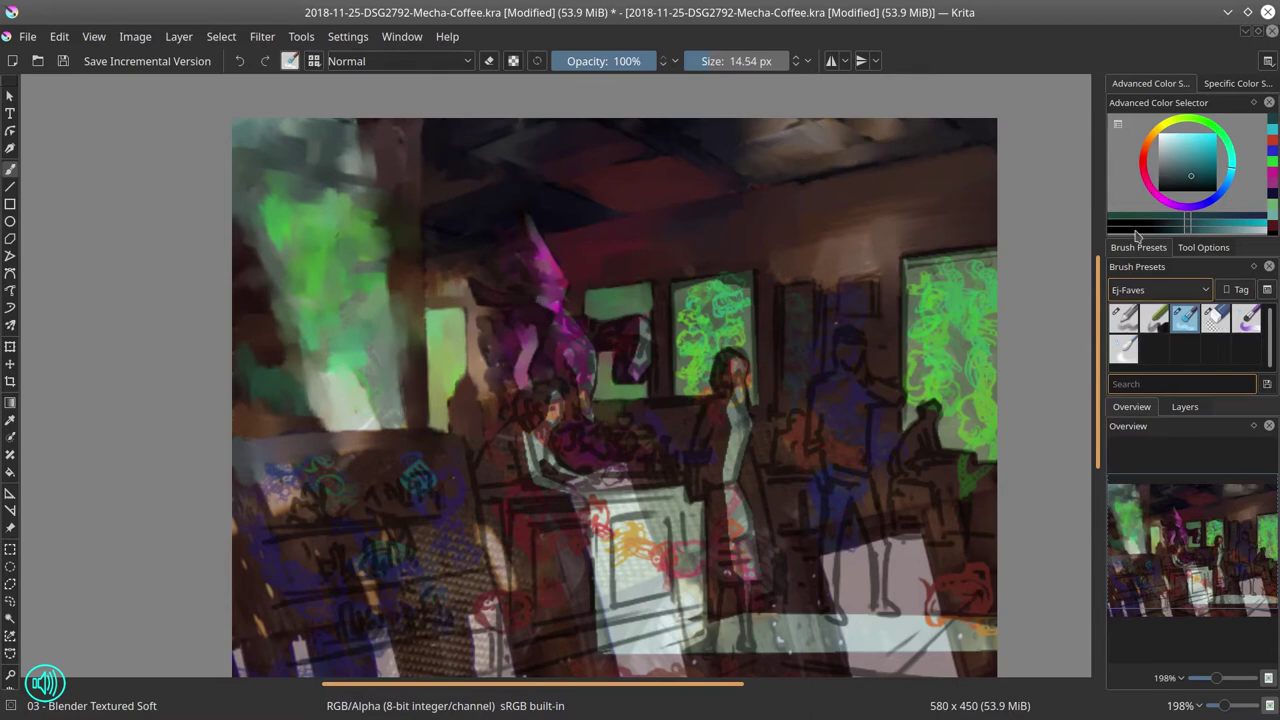
- Choose the Basic-4 Flow Opacity brush and tint the ceiling dark blue in Color mode at about 40 px
left_click(1123, 318)
left_click(400, 61)
left_click(400, 101)
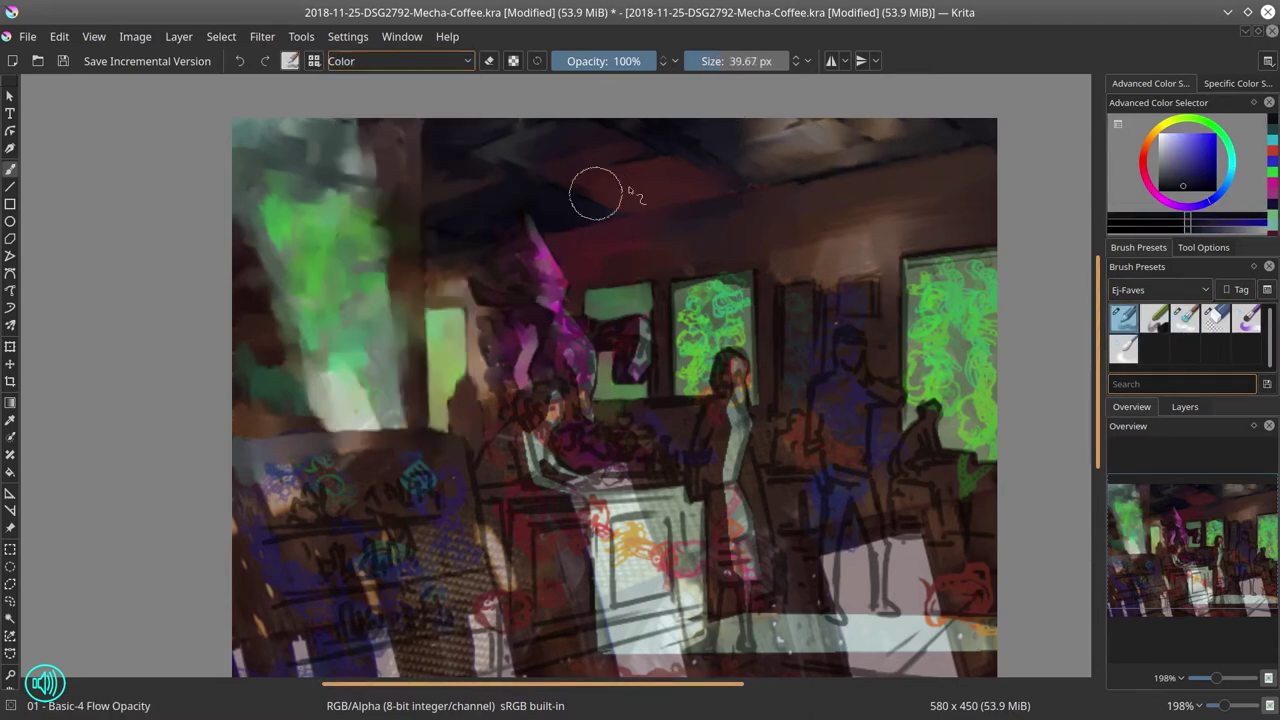
- Darken the ceiling with dark blue in Multiply mode, enlarging the brush to about 133 px, and return to the Blender Textured Soft brush
left_click(422, 61)
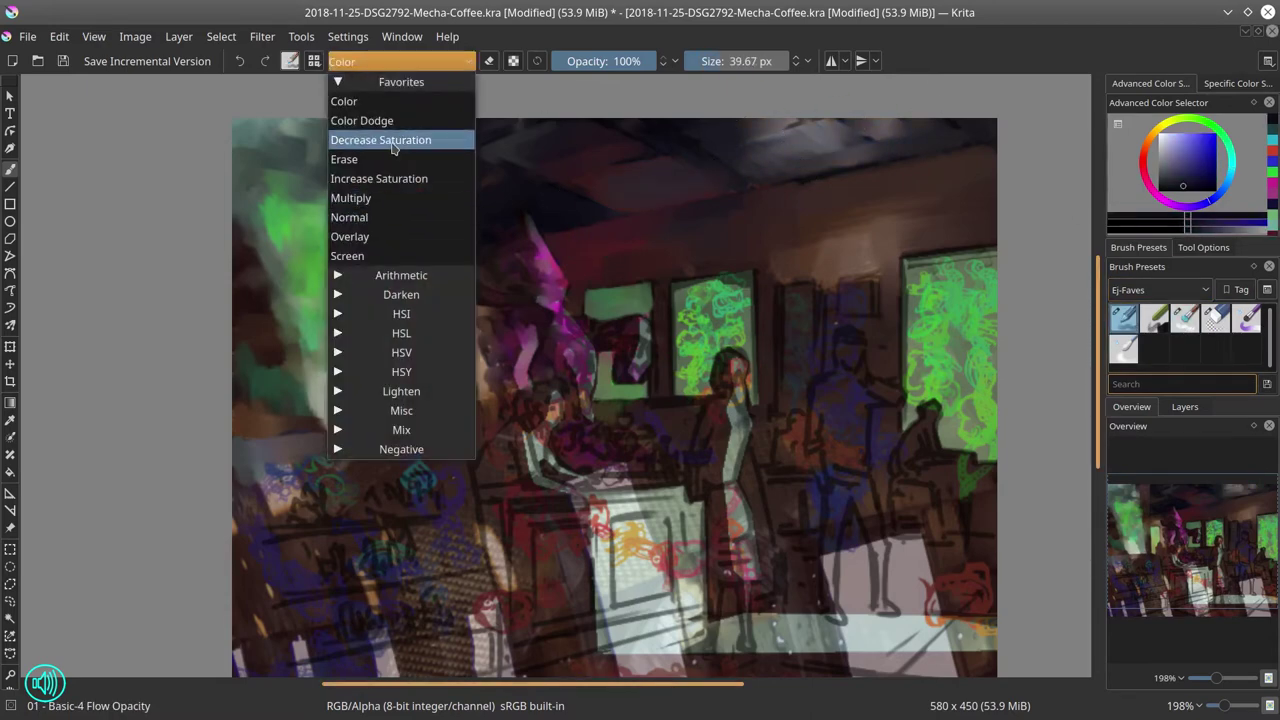
left_click(400, 198)
mouse_move(645, 172)
left_mouse_down()
mouse_move(890, 150)
mouse_move(590, 152)
left_mouse_up()
key("ctrl+z")
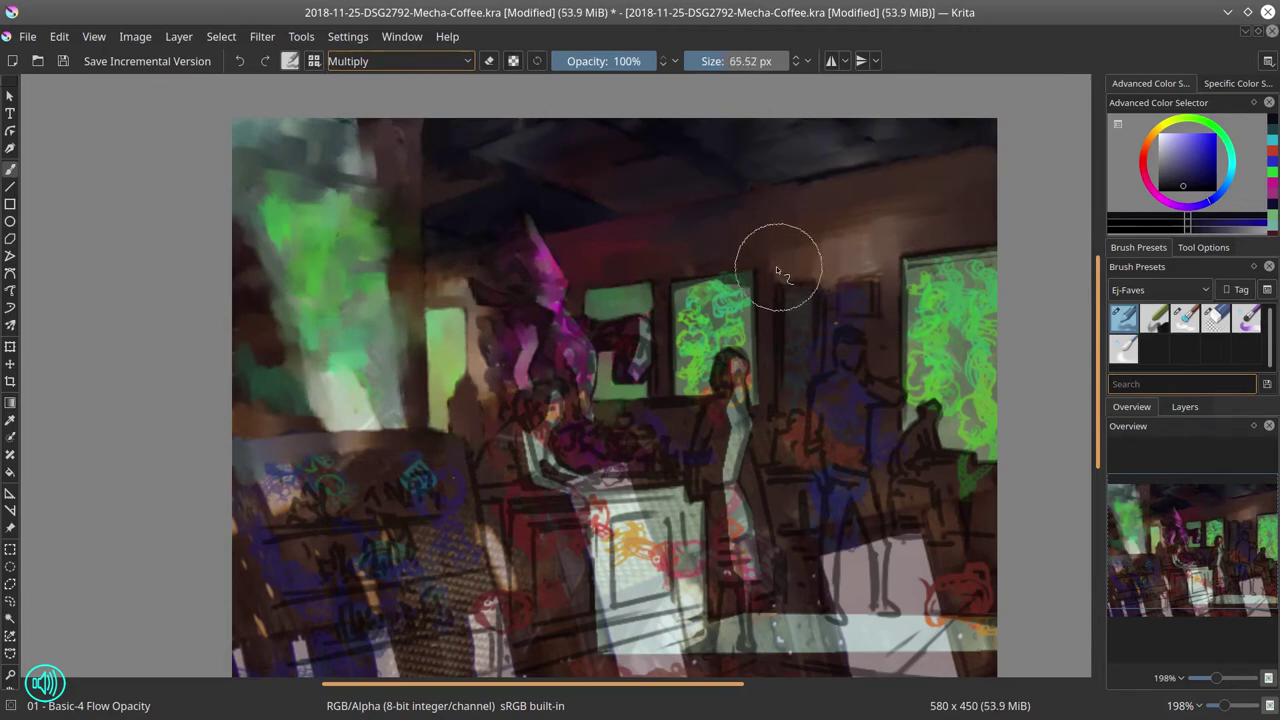
scroll(795, 264, "down", 4)
left_click_drag(765, 205, 788, 205, "shift")
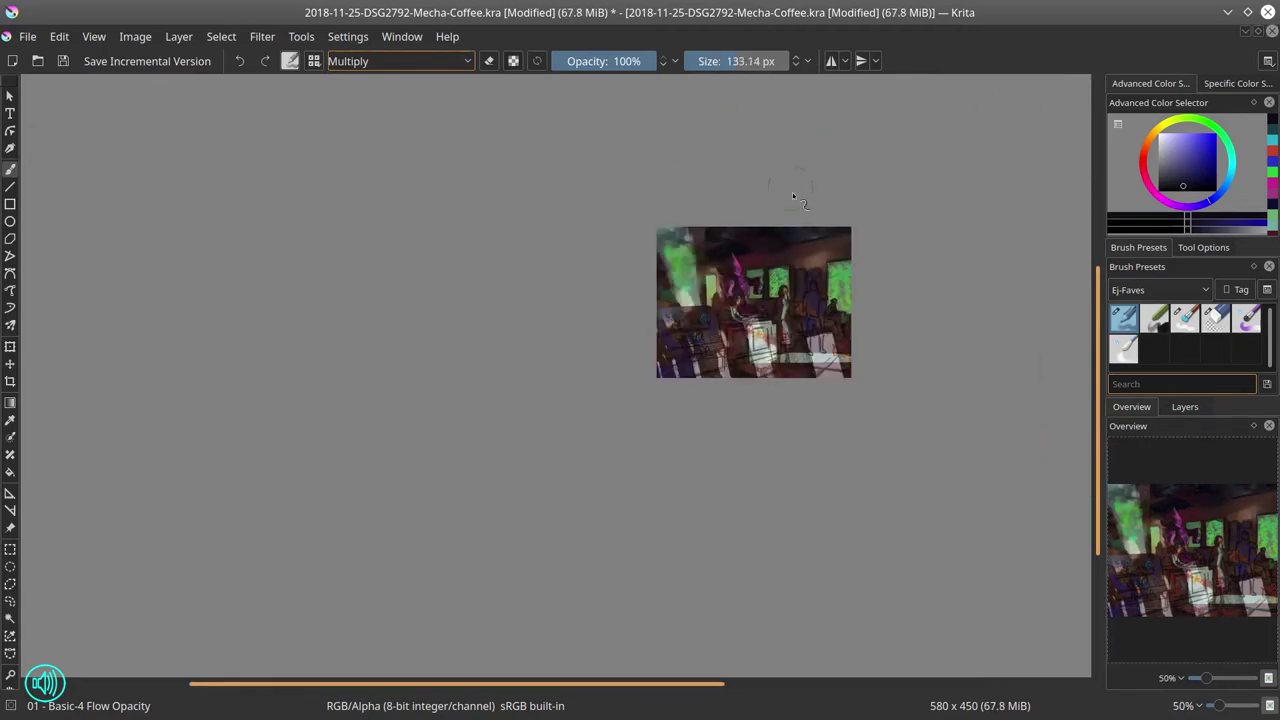
key("slash")
scroll(750, 300, "up", 5)
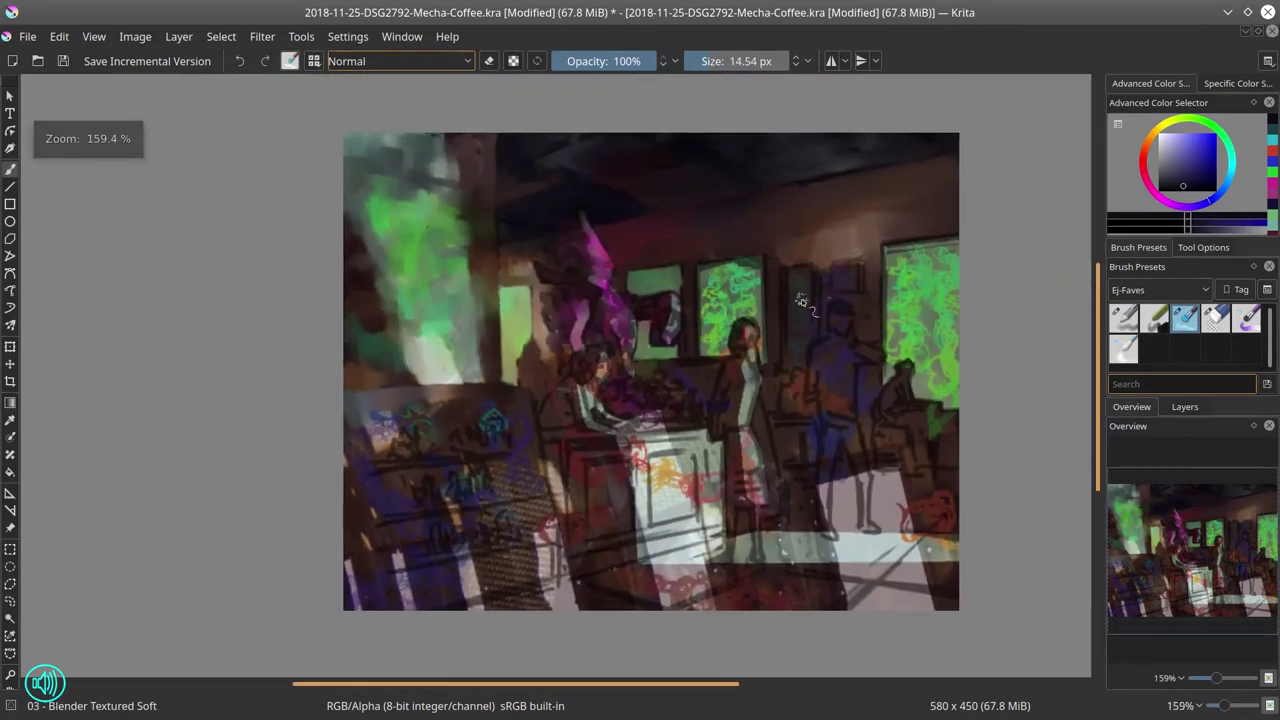
- Save the painting and blend the seated figure behind the counter with the blender at about 8 px
left_click(63, 61)
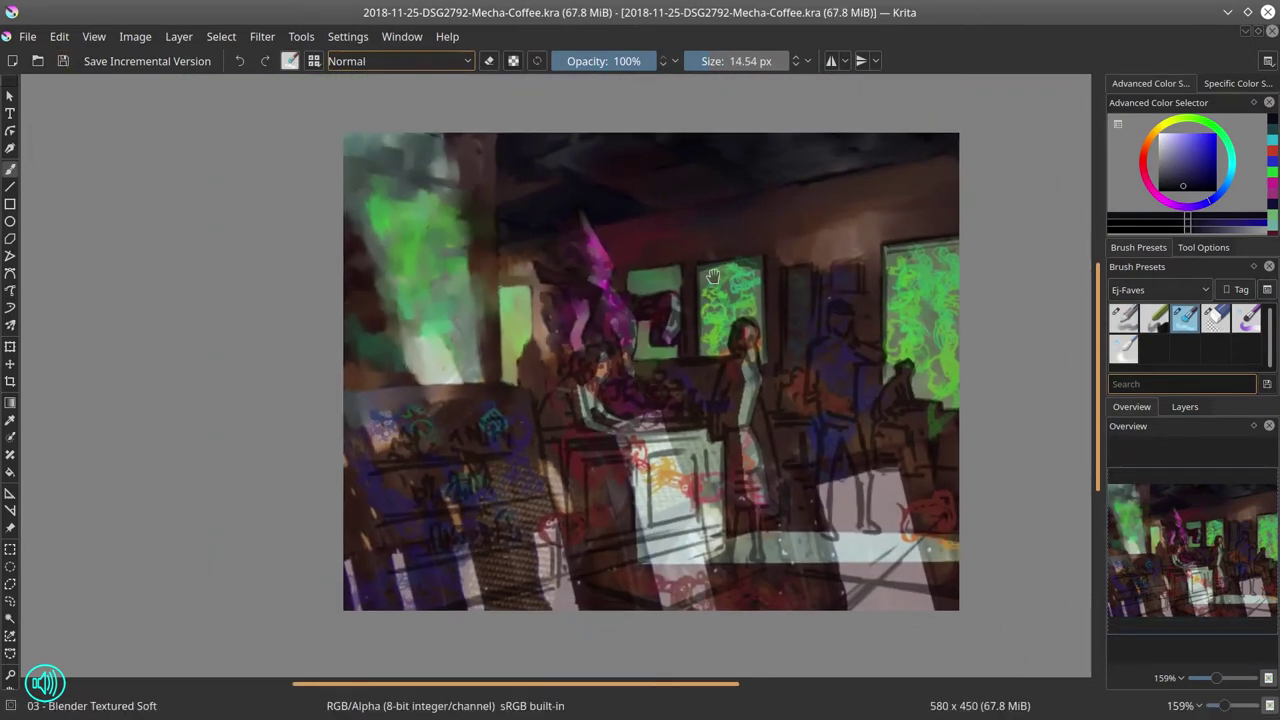
scroll(713, 276, "up", 1)
key("bracketleft")
key("bracketleft")
key("bracketleft")
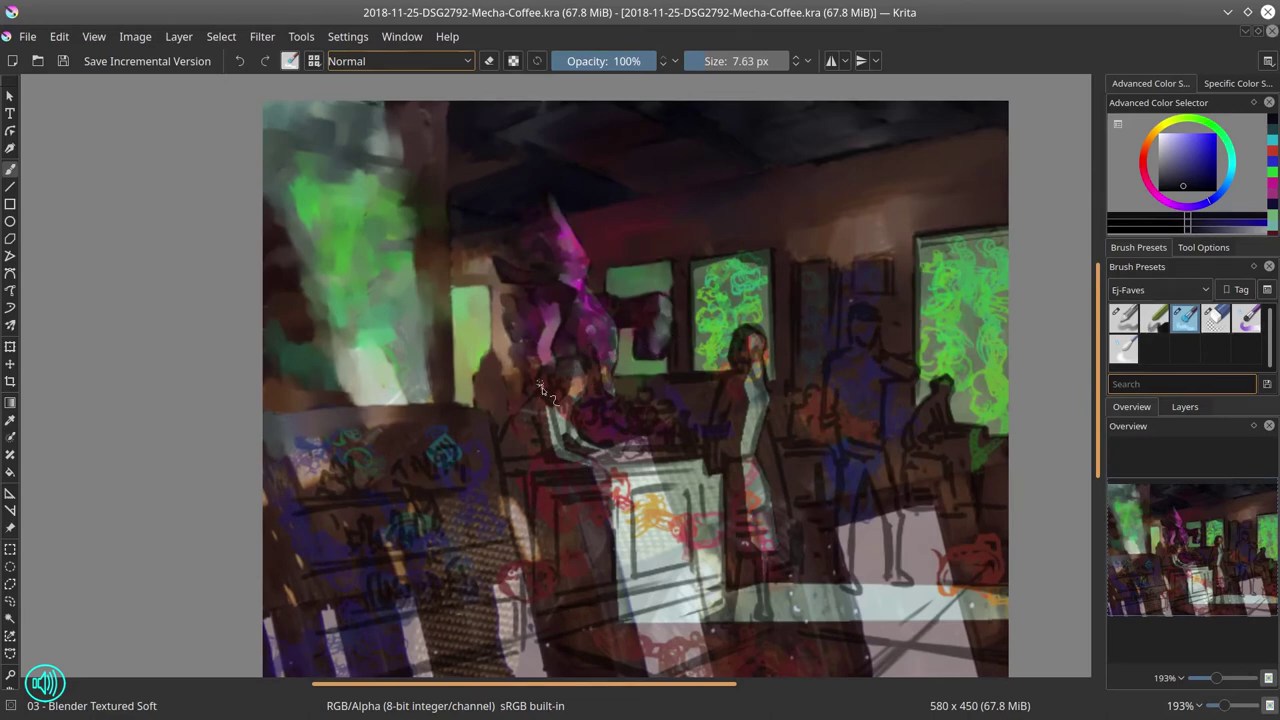
left_click_drag(545, 405, 566, 424)
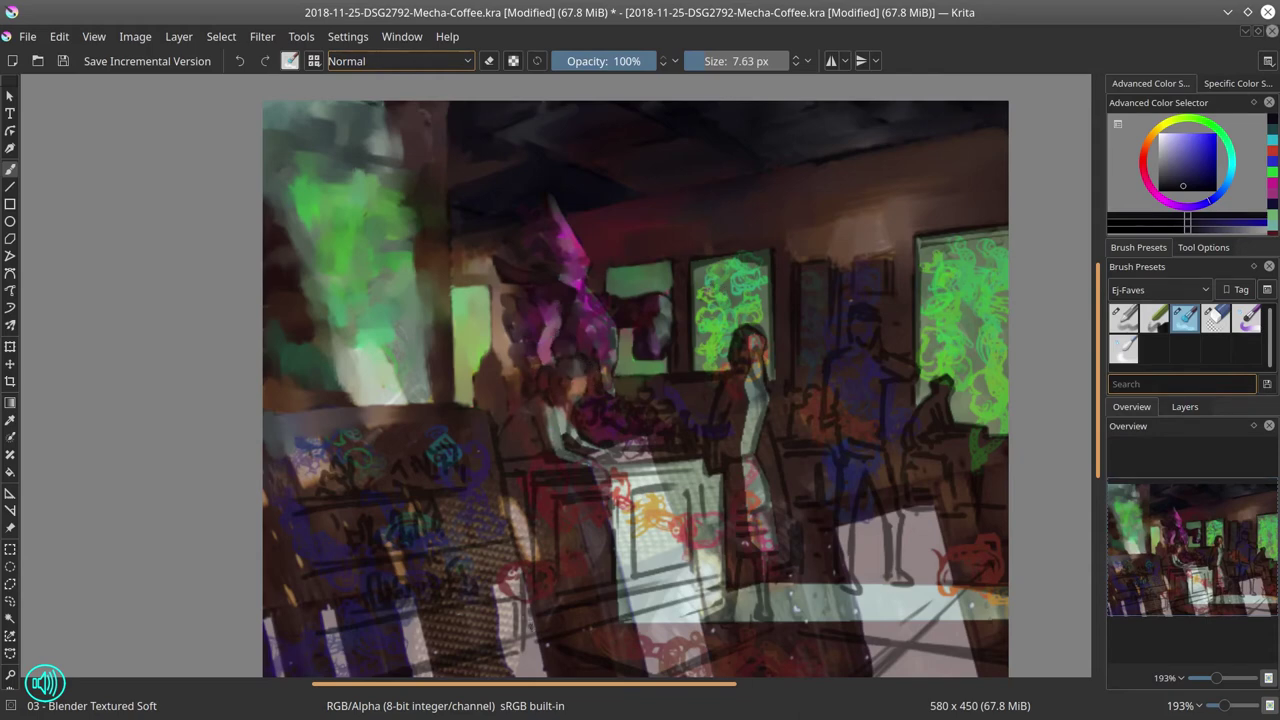
- Smooth the green scribbles in the window behind the standing woman and the large far window with the blender at about 14 to 19 px
mouse_move(700, 265)
left_mouse_down()
mouse_move(715, 325)
mouse_move(755, 318)
left_mouse_up()
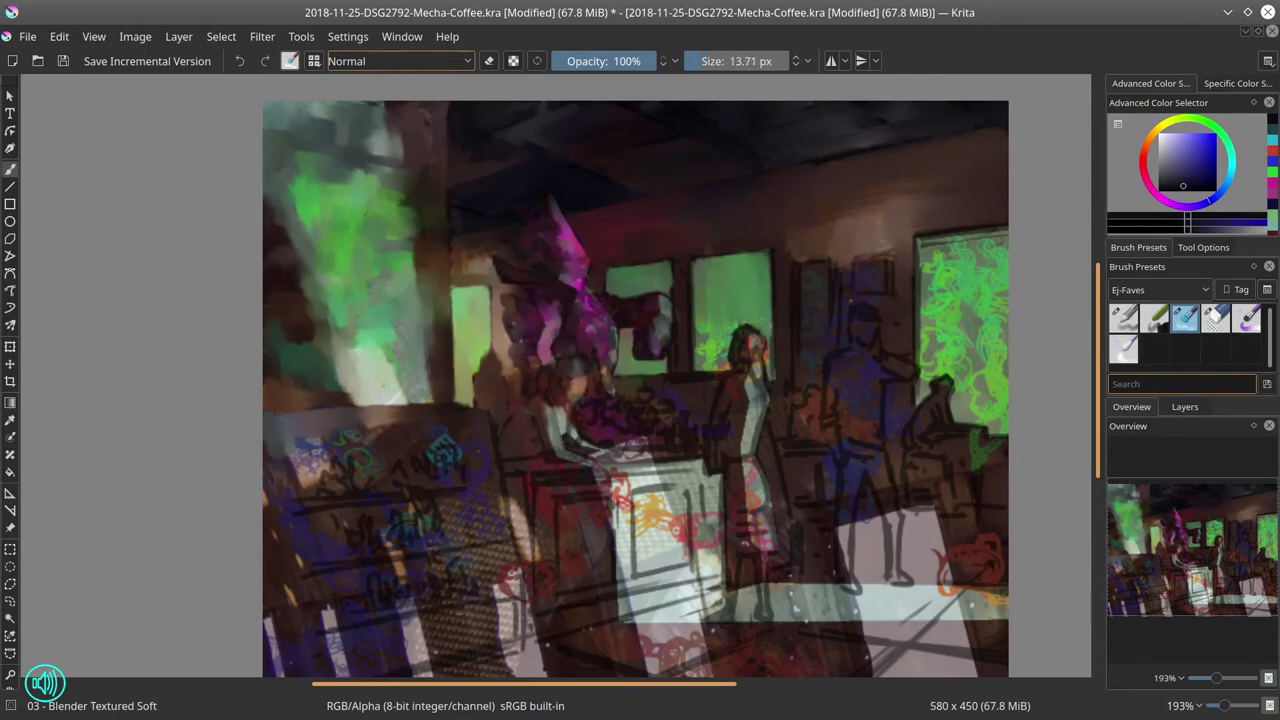
key("bracketleft")
key("bracketleft")
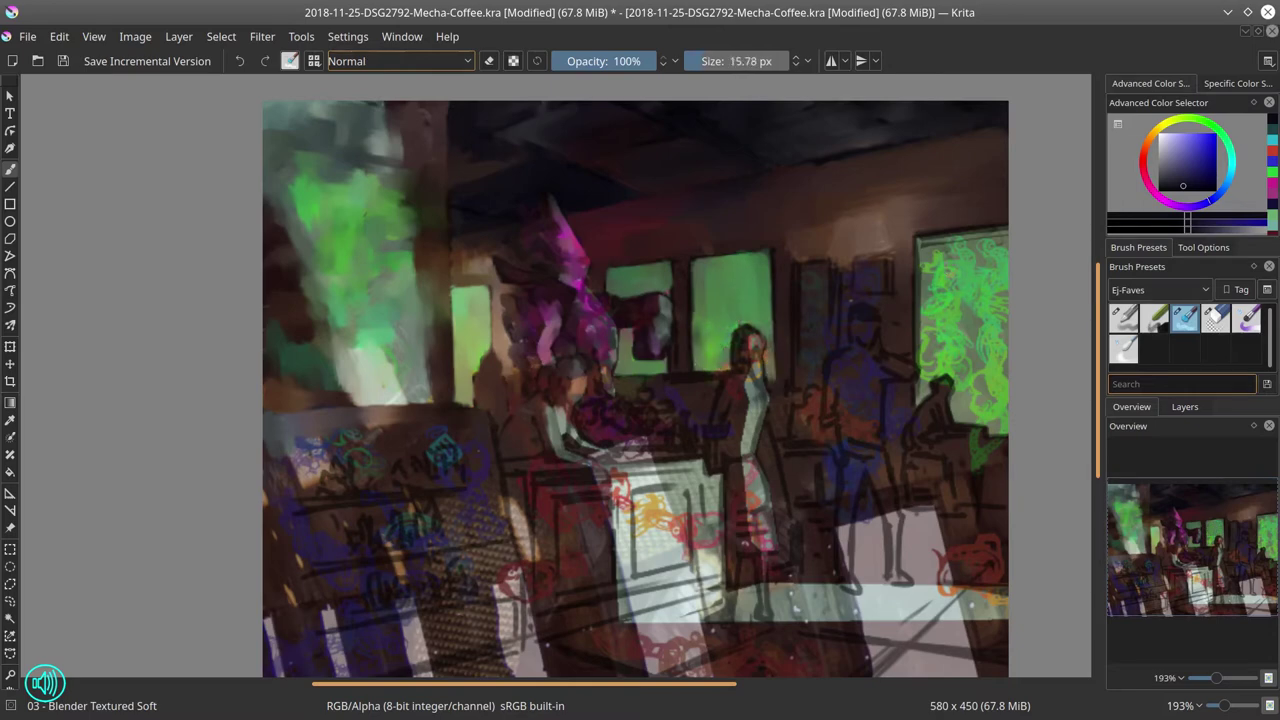
left_click_drag(938, 259, 945, 259, "shift")
left_click_drag(936, 254, 925, 345)
left_click_drag(934, 248, 1002, 242)
left_click_drag(948, 360, 990, 362)
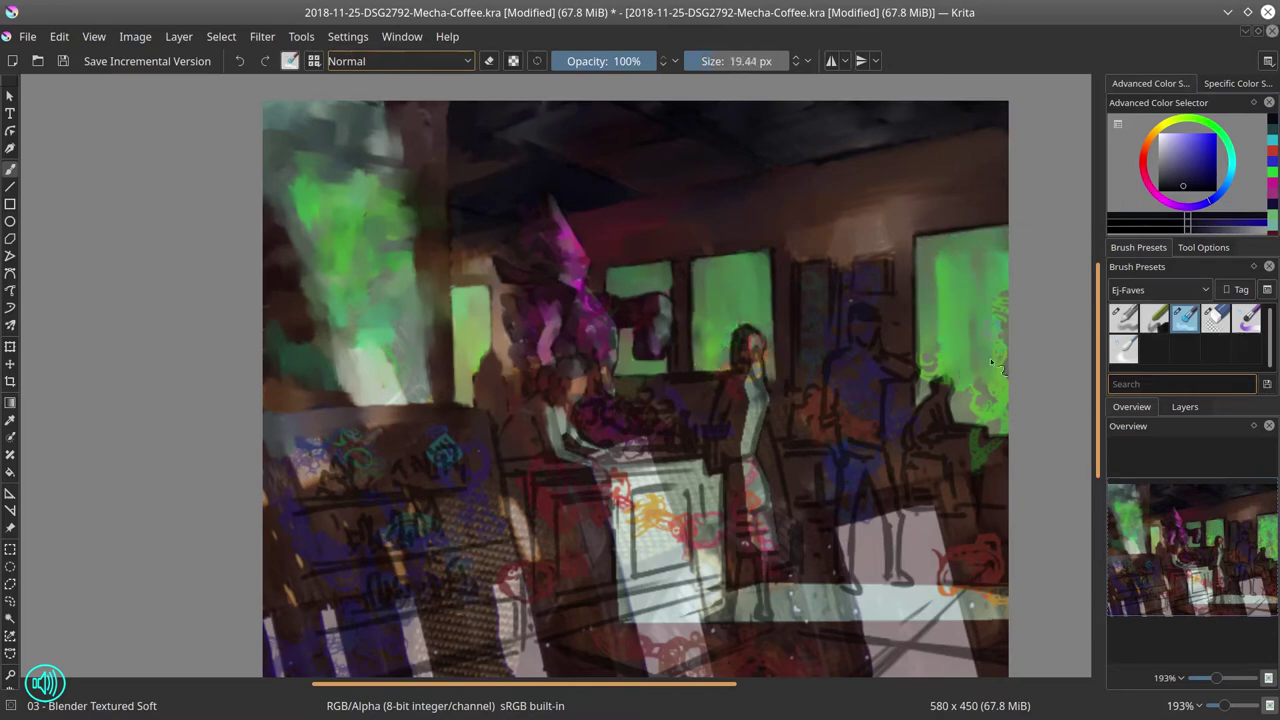
left_click_drag(930, 264, 933, 362)
mouse_move(928, 357)
left_mouse_down()
mouse_move(936, 384)
mouse_move(956, 370)
left_mouse_up()
mouse_move(968, 390)
left_mouse_down()
mouse_move(1010, 404)
mouse_move(968, 410)
left_mouse_up()
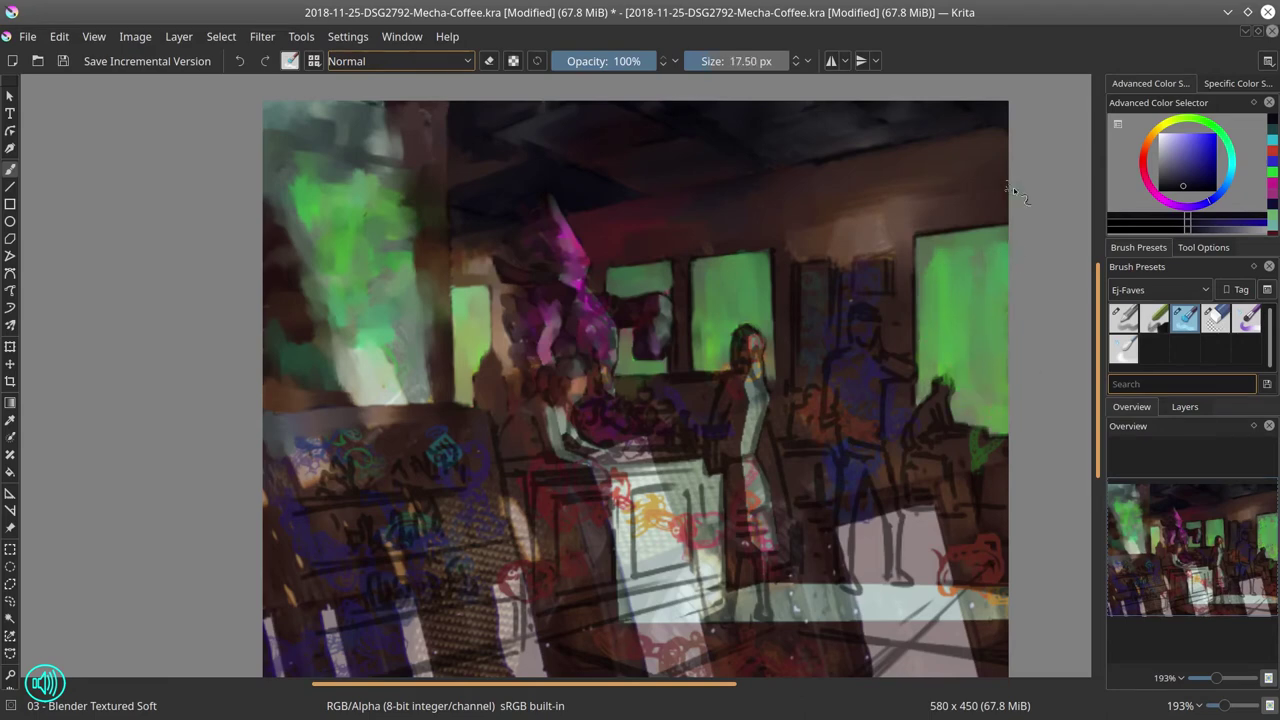
- Blend the counter front, its glowing panel and the standing woman's skirt with the blender, starting at about 9 px
key("bracketleft")
key("bracketleft")
key("bracketleft")
key("bracketleft")
key("bracketleft")
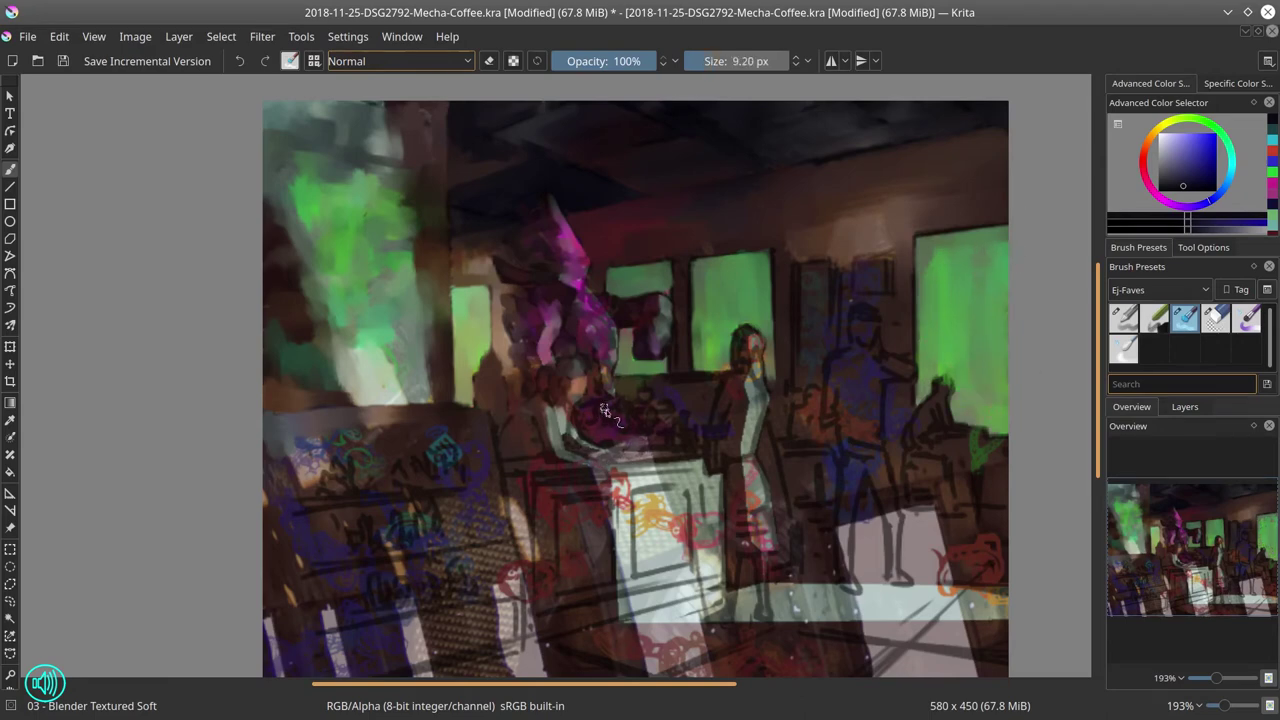
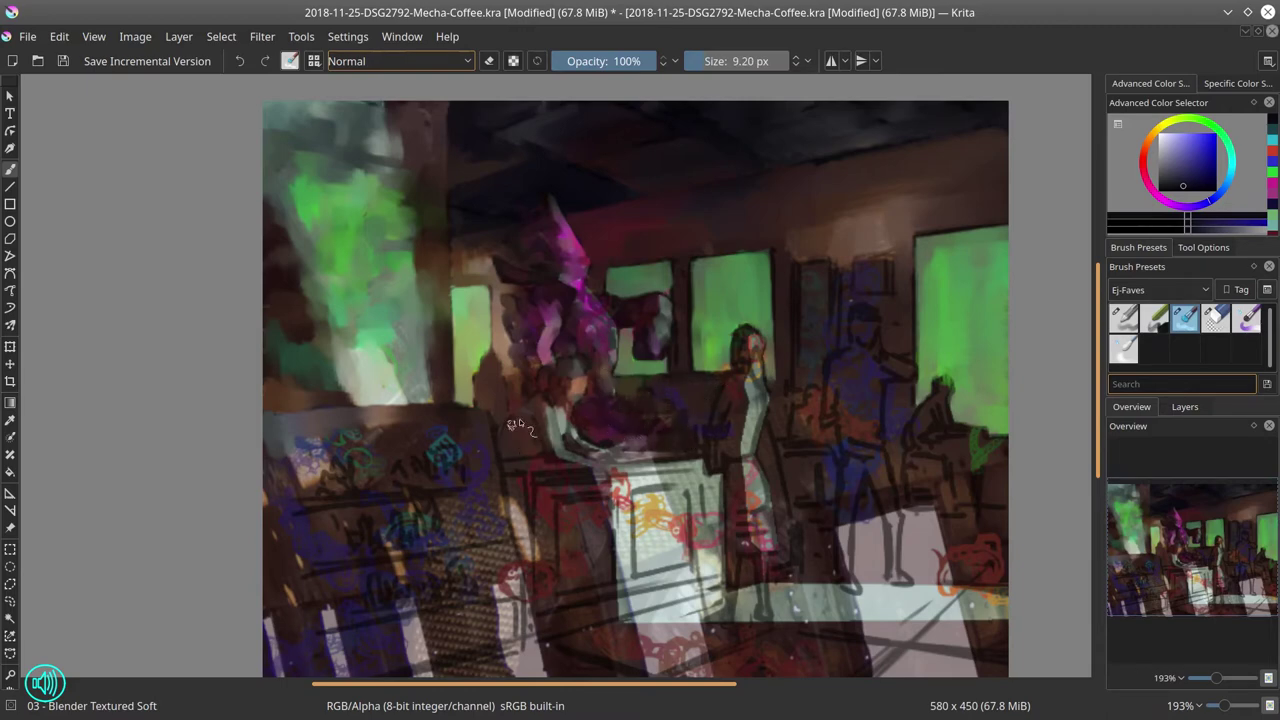
mouse_move(512, 490)
left_mouse_down()
mouse_move(528, 560)
mouse_move(660, 482)
mouse_move(712, 472)
mouse_move(703, 503)
mouse_move(660, 540)
mouse_move(692, 598)
mouse_move(714, 582)
mouse_move(678, 612)
mouse_move(690, 638)
mouse_move(628, 655)
left_mouse_up()
left_click_drag(706, 614, 696, 533)
mouse_move(563, 561)
left_mouse_down()
mouse_move(741, 543)
mouse_move(721, 503)
left_mouse_up()
mouse_move(734, 457)
left_mouse_down()
mouse_move(745, 392)
mouse_move(760, 463)
mouse_move(750, 520)
mouse_move(726, 536)
left_mouse_up()
- Blend the light patch and the floor in front of the counter with the blender at about 15 to 20 px
key("bracketright")
key("bracketright")
left_click_drag(840, 522, 964, 525)
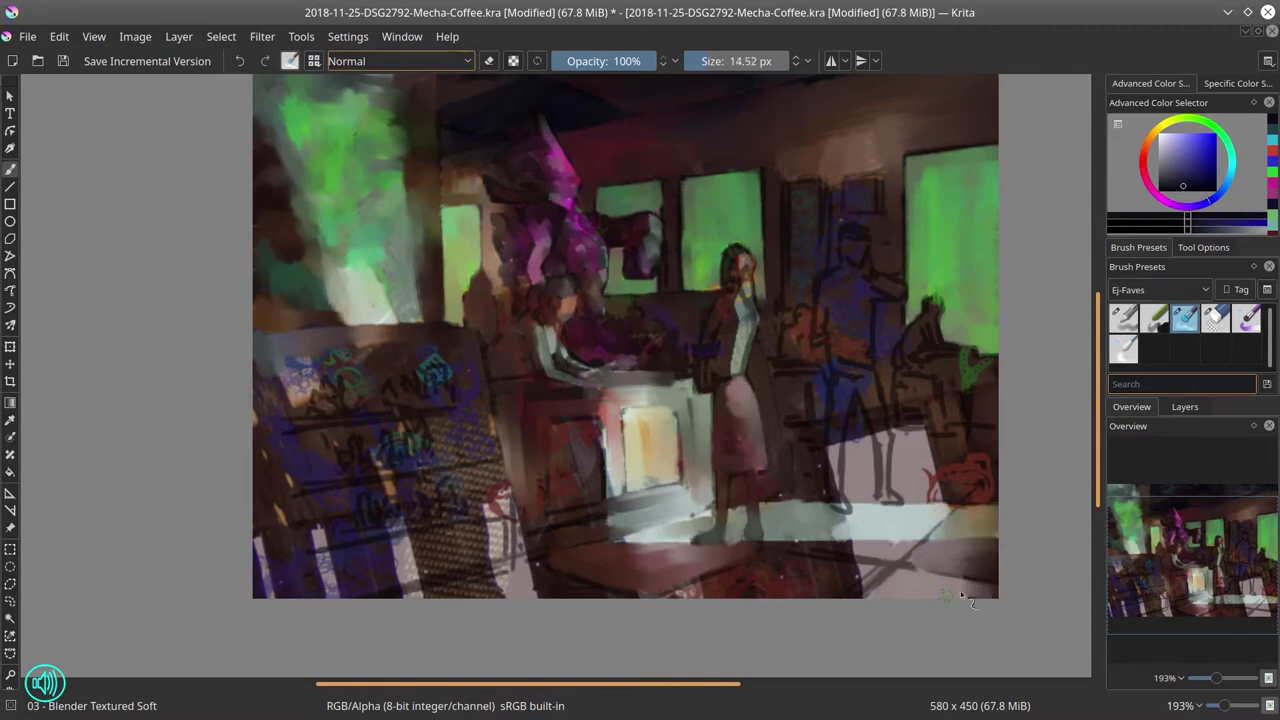
key("bracketright")
key("bracketright")
key("bracketleft")
key("bracketleft")
left_click_drag(686, 595, 864, 597)
key("bracketright")
key("bracketright")
key("bracketright")
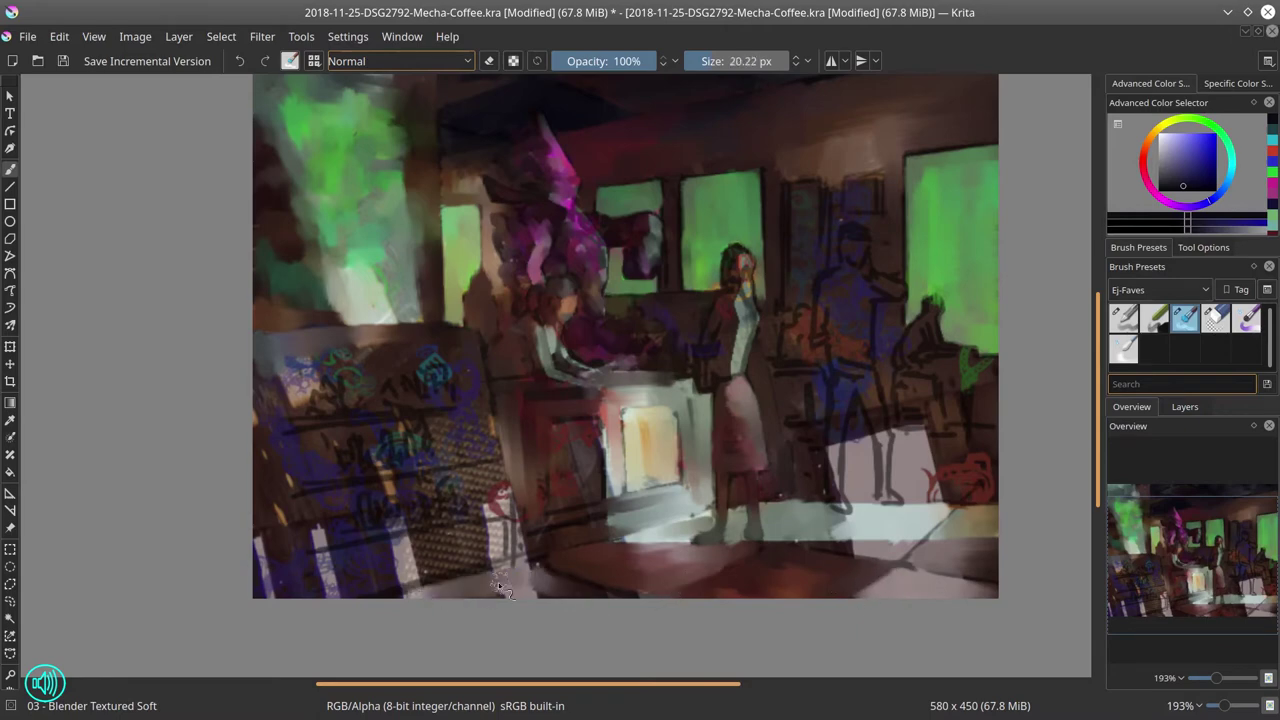
- Blend the dark red cabinet doors of the counter with the blender at about 13 to 14 px
key("bracketleft")
key("bracketleft")
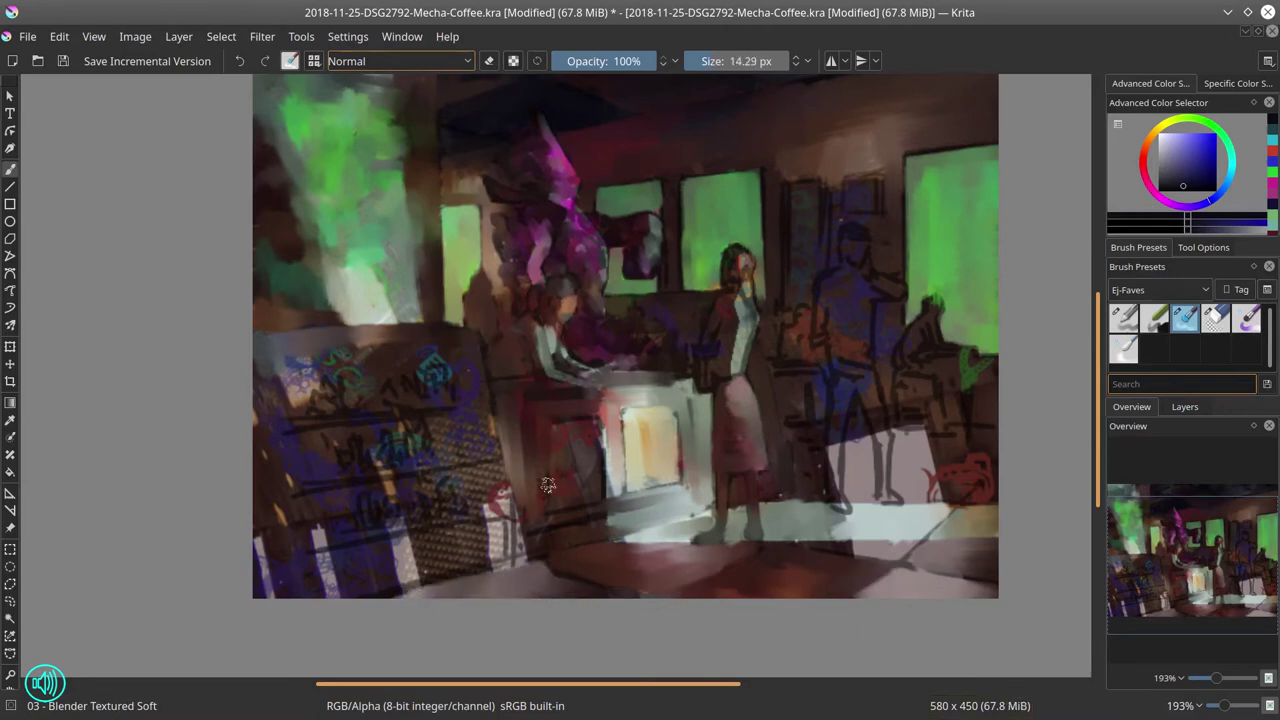
mouse_move(574, 447)
left_mouse_down()
mouse_move(565, 485)
mouse_move(605, 428)
left_mouse_up()
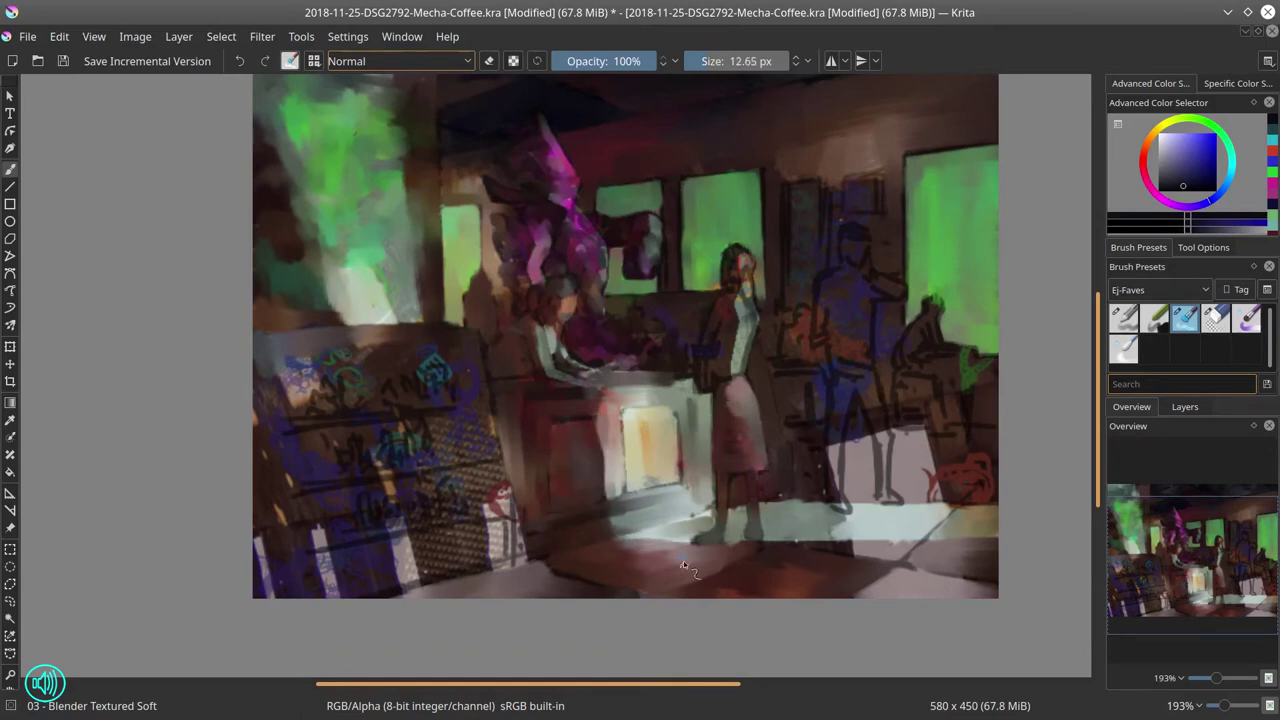
- Display the layer list and review the whole picture with the color value check layer
scroll(727, 380, "down", 4)
scroll(738, 372, "up", 2)
left_click(1188, 408)
left_click(1116, 484)
scroll(974, 467, "down", 3)
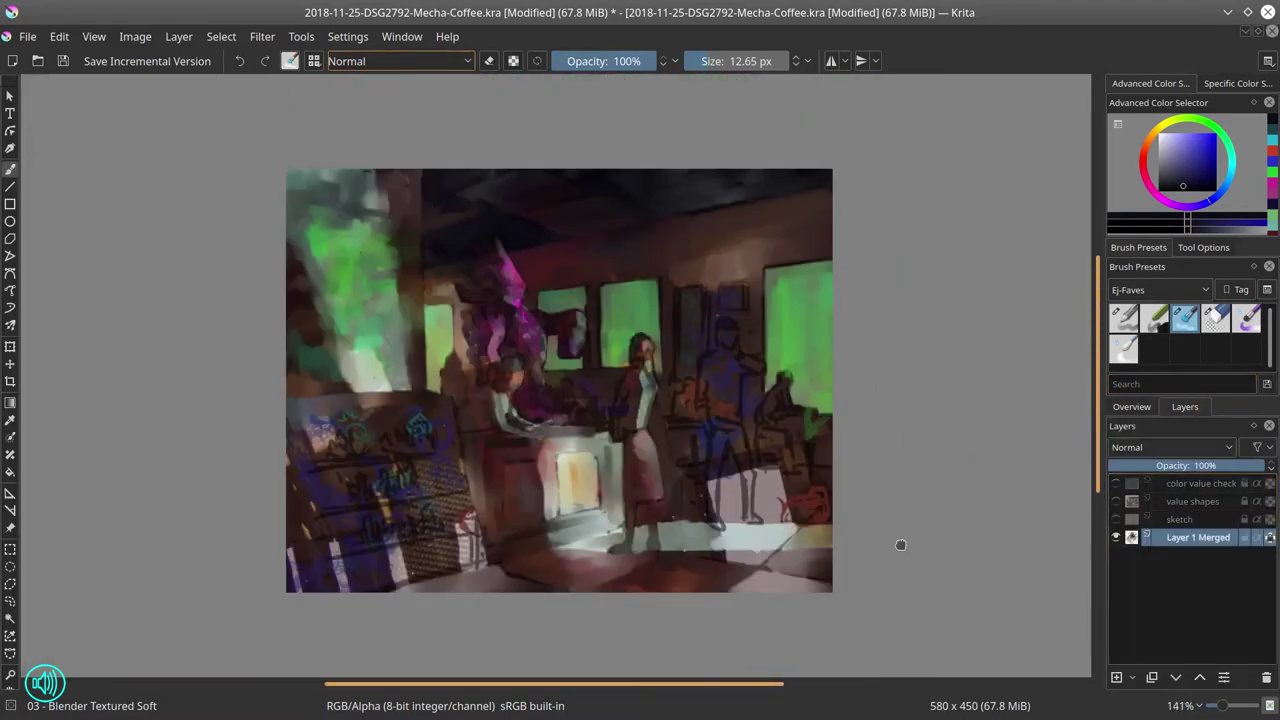
scroll(620, 397, "up", 3)
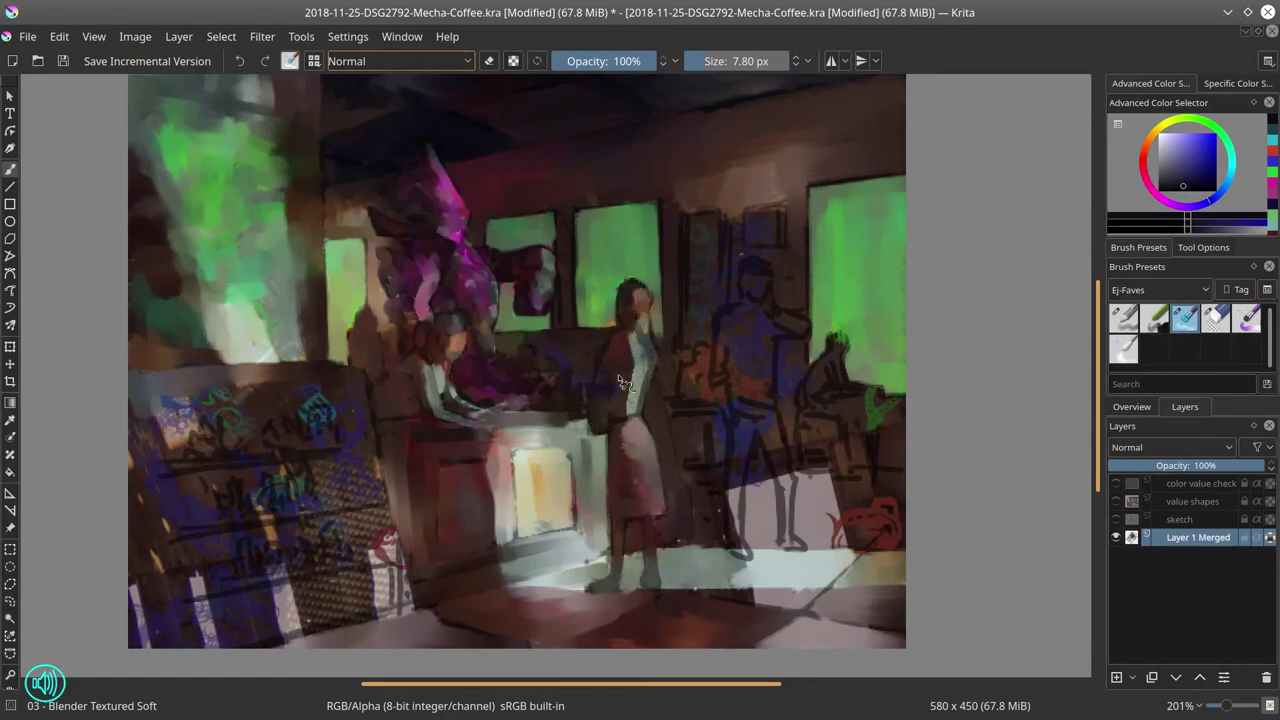
- Blend the standing woman's coat, the dark area behind her and the wall panels with the blender, starting at about 8 px
mouse_move(646, 391)
left_mouse_down()
mouse_move(658, 424)
mouse_move(674, 375)
left_mouse_up()
mouse_move(682, 392)
left_mouse_down()
mouse_move(702, 350)
mouse_move(674, 386)
mouse_move(708, 441)
mouse_move(714, 543)
mouse_move(796, 540)
left_mouse_up()
mouse_move(820, 522)
left_mouse_down()
mouse_move(860, 514)
mouse_move(866, 535)
left_mouse_up()
left_click_drag(874, 424, 795, 423)
mouse_move(700, 238)
left_mouse_down()
mouse_move(701, 299)
mouse_move(720, 217)
mouse_move(699, 331)
left_mouse_up()
mouse_move(752, 206)
left_mouse_down()
mouse_move(784, 238)
mouse_move(743, 254)
left_mouse_up()
- Blend the seated silhouette by the far window and the furniture and floor below it
mouse_move(833, 341)
left_mouse_down()
mouse_move(829, 400)
mouse_move(807, 390)
mouse_move(862, 376)
mouse_move(876, 417)
left_mouse_up()
mouse_move(842, 418)
left_mouse_down()
mouse_move(820, 445)
mouse_move(837, 462)
left_mouse_up()
left_click_drag(796, 424, 792, 462)
left_click_drag(877, 446, 898, 436)
mouse_move(895, 470)
left_mouse_down()
mouse_move(764, 476)
mouse_move(758, 545)
left_mouse_up()
- Darken the seating area around the standing man with muted blue in Multiply mode, using the Basic-4 Flow Opacity brush at about 27 px
left_click(1123, 319)
left_click(400, 61)
left_click(352, 198)
left_click(1180, 167)
mouse_move(770, 487)
left_mouse_down()
mouse_move(856, 479)
mouse_move(867, 498)
mouse_move(848, 470)
mouse_move(714, 451)
left_mouse_up()
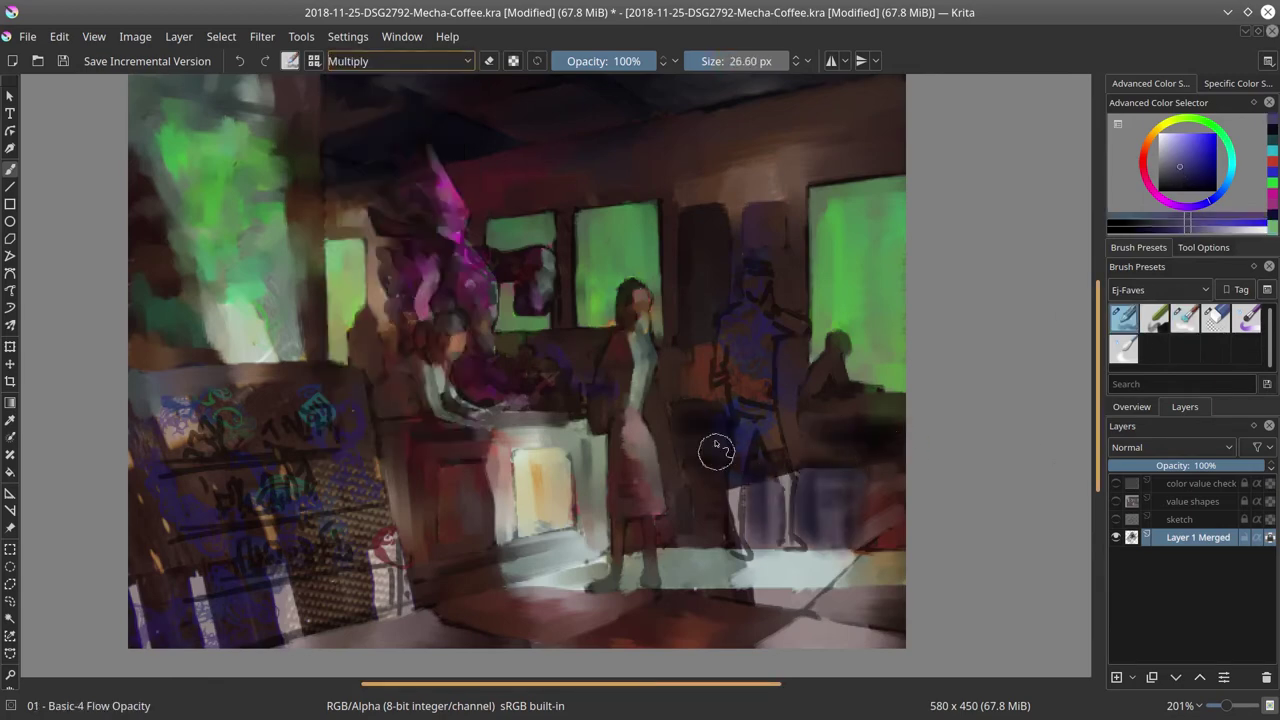
- Check the painting's values in grayscale with the color value check layer and overview, and hide the layer again
left_click(1116, 483)
left_click(1131, 406)
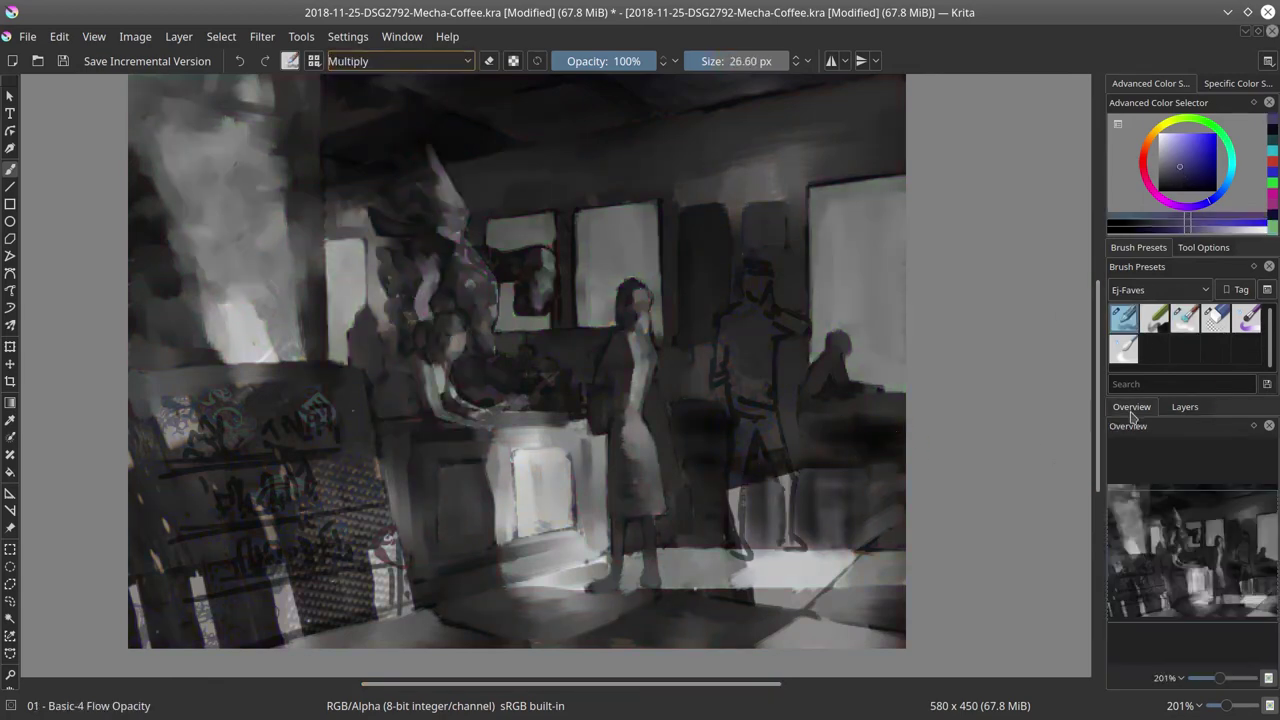
left_click(1184, 406)
left_click(1116, 483)
- Blend the standing man's body and legs with the Blender Textured Soft brush at about 8 to 13 px
left_click(1184, 318)
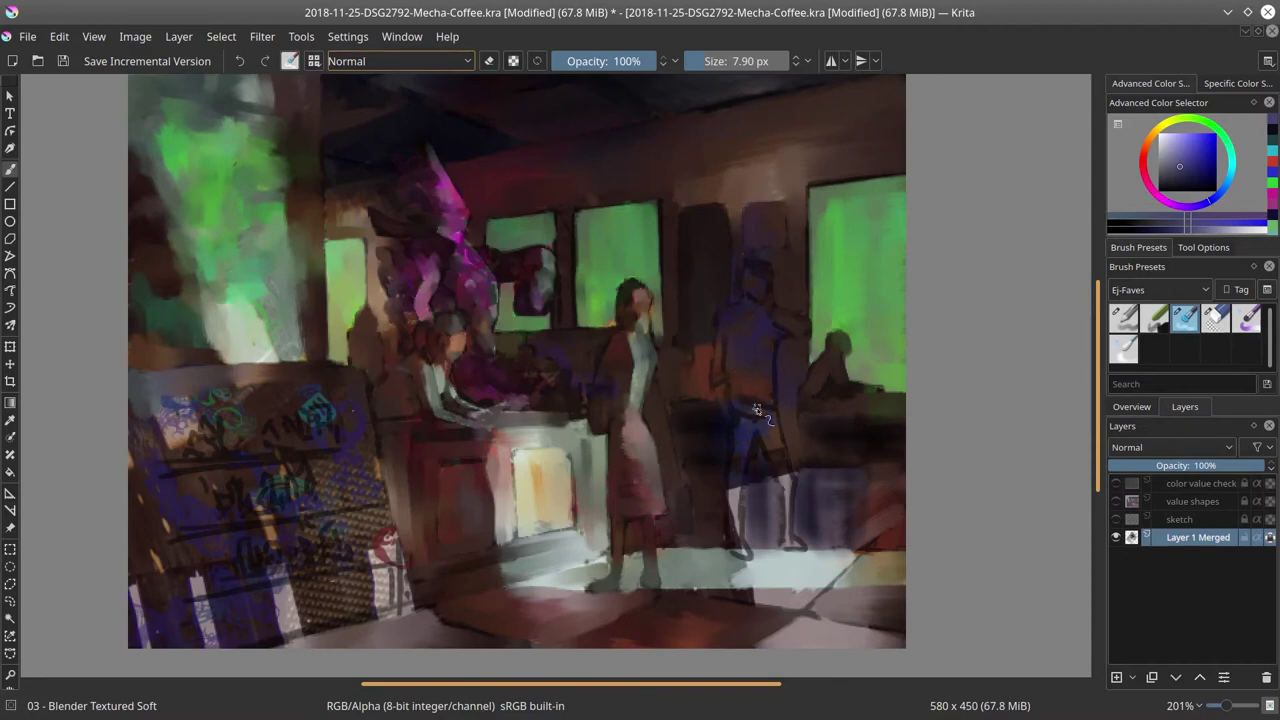
mouse_move(737, 428)
left_mouse_down()
mouse_move(737, 534)
mouse_move(733, 432)
left_mouse_up()
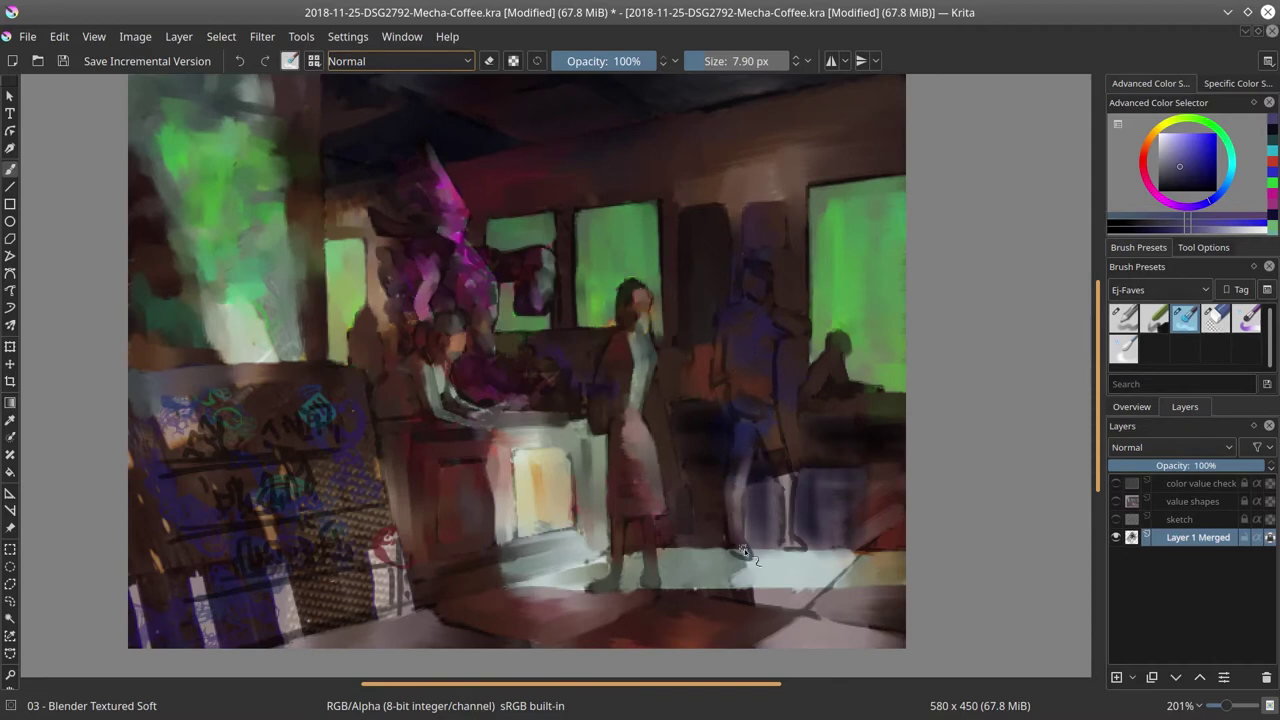
mouse_move(760, 515)
left_mouse_down()
mouse_move(761, 481)
mouse_move(756, 515)
left_mouse_up()
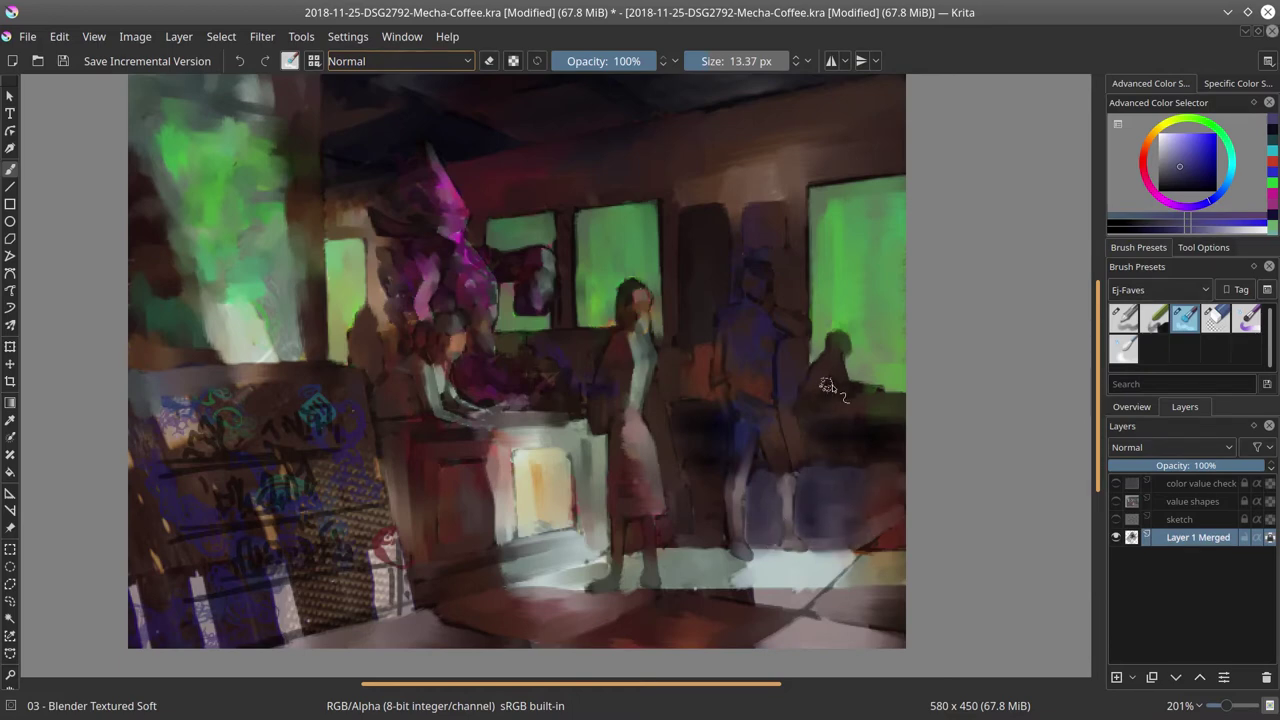
- Blend the display case and its striped base with the blender at about 15 px
mouse_move(193, 438)
left_mouse_down()
mouse_move(204, 406)
mouse_move(266, 412)
mouse_move(272, 442)
mouse_move(262, 433)
mouse_move(312, 405)
left_mouse_up()
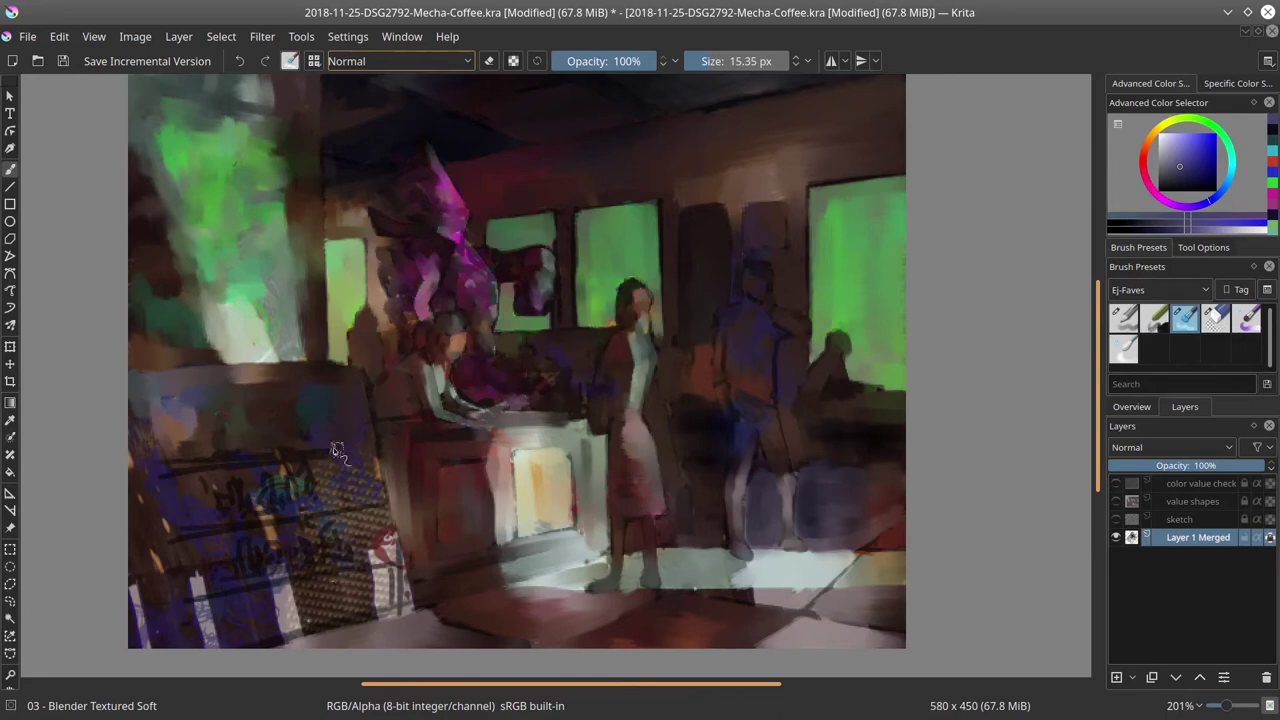
mouse_move(336, 450)
left_mouse_down()
mouse_move(268, 476)
mouse_move(287, 488)
mouse_move(240, 481)
left_mouse_up()
mouse_move(147, 518)
left_mouse_down()
mouse_move(155, 463)
mouse_move(137, 466)
mouse_move(165, 449)
mouse_move(318, 445)
mouse_move(272, 512)
mouse_move(376, 479)
mouse_move(366, 497)
mouse_move(386, 537)
mouse_move(300, 523)
mouse_move(155, 552)
mouse_move(194, 587)
mouse_move(205, 512)
mouse_move(168, 575)
mouse_move(344, 551)
mouse_move(248, 535)
left_mouse_up()
mouse_move(180, 610)
left_mouse_down()
mouse_move(208, 632)
mouse_move(345, 600)
mouse_move(413, 603)
left_mouse_up()
left_click_drag(293, 640, 430, 602)
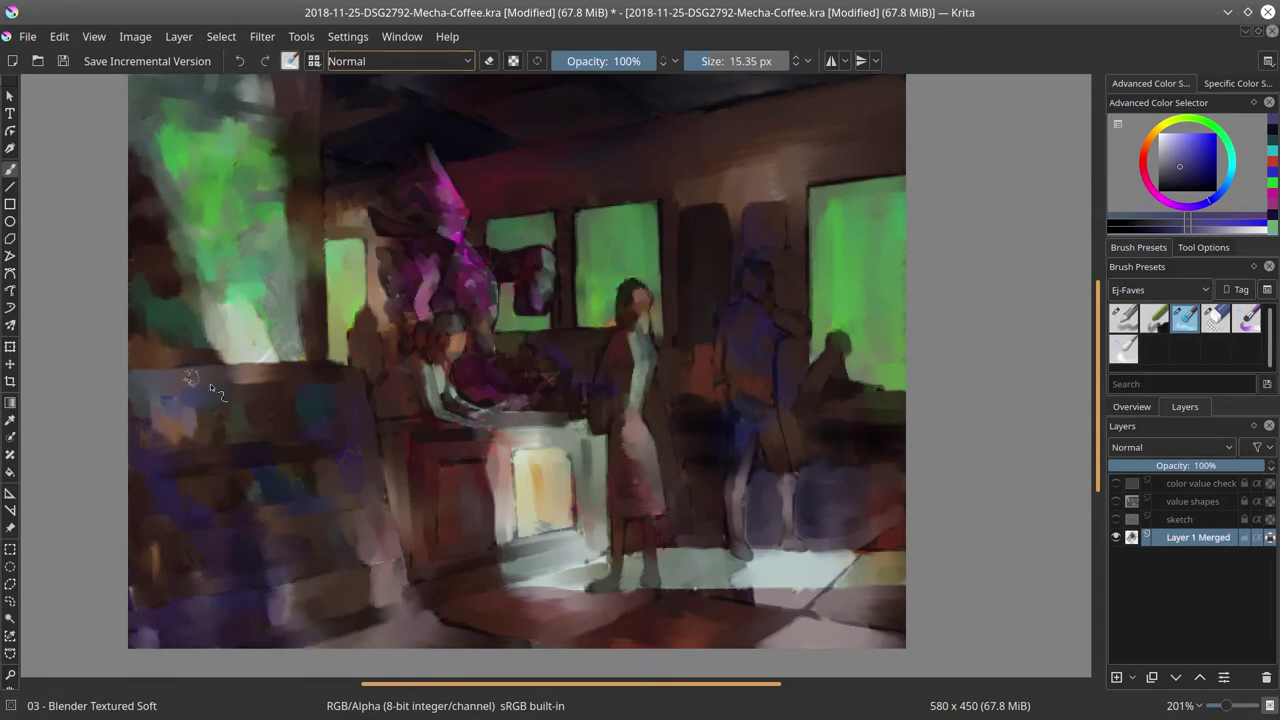
- Duplicate the sketch layer, move the copy directly above Layer 1 Merged and make it visible
scroll(716, 466, "down", 5)
left_click(1193, 522)
key("ctrl+j")
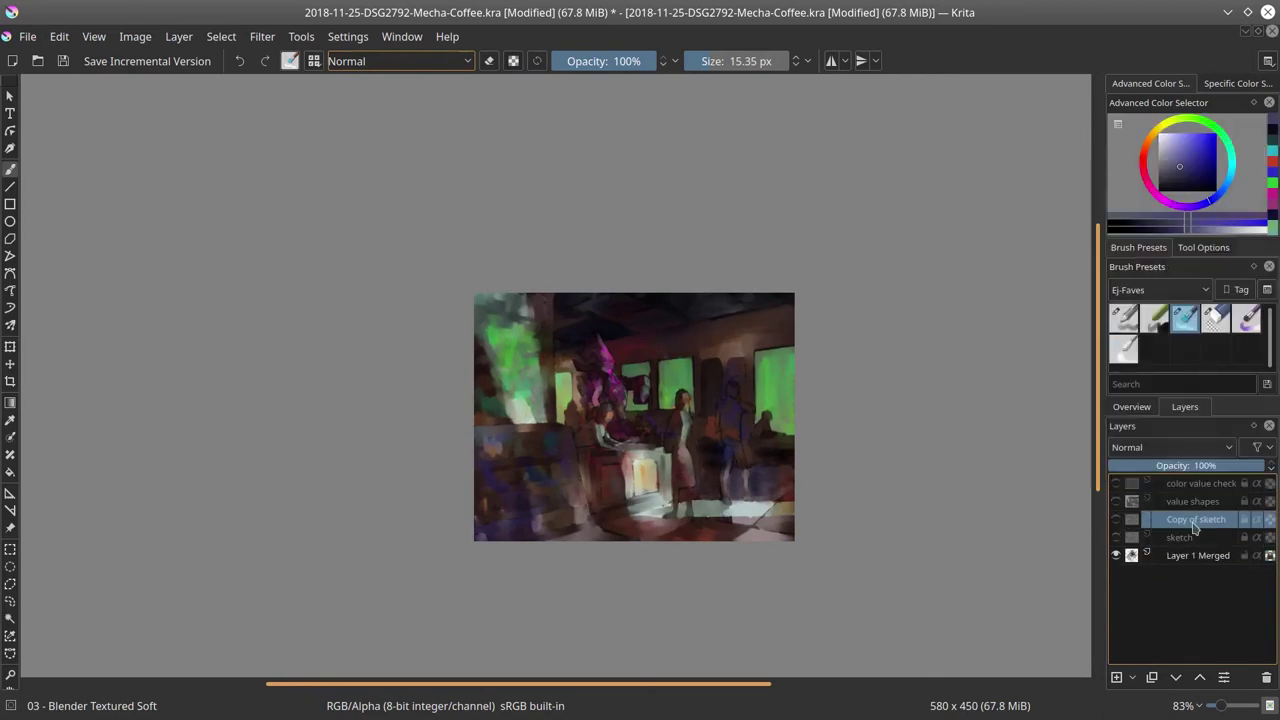
left_click(1176, 678)
left_click(1116, 537)
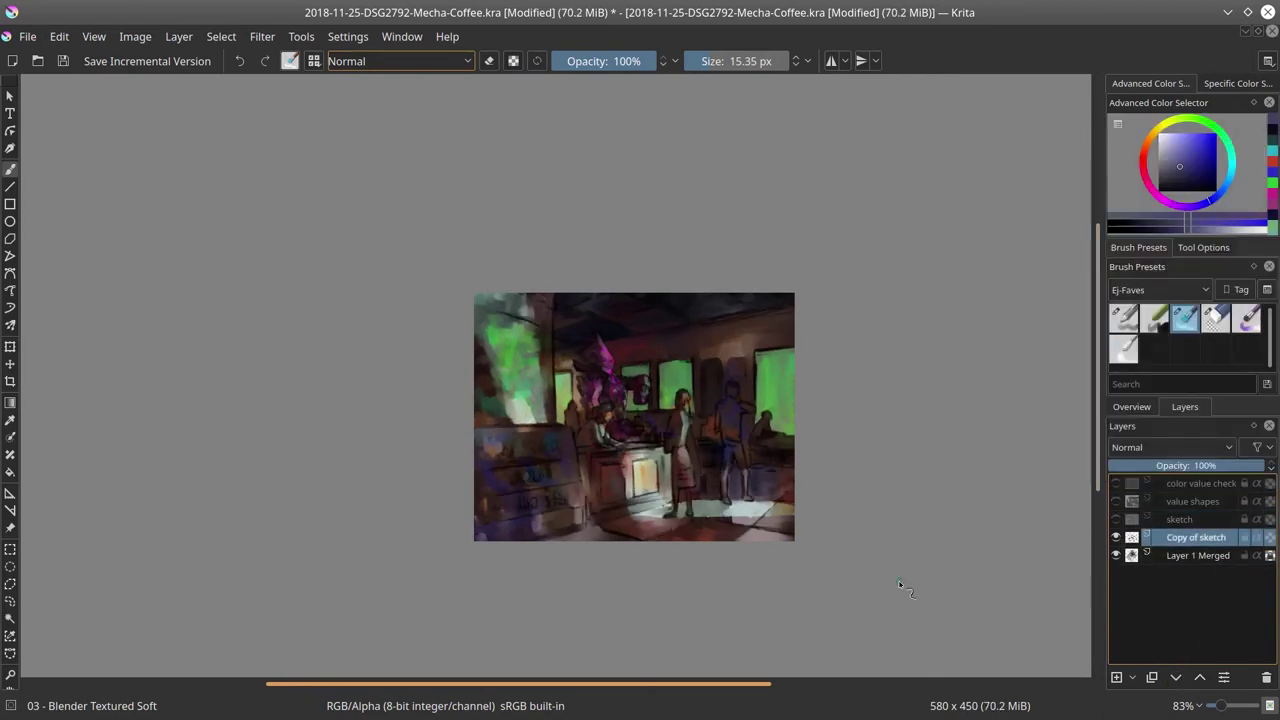
- Erase sketch-copy lines around the pillar, ceiling and windows with the Eraser Circle brush, reducing it from about 59 to 14 px
key("e")
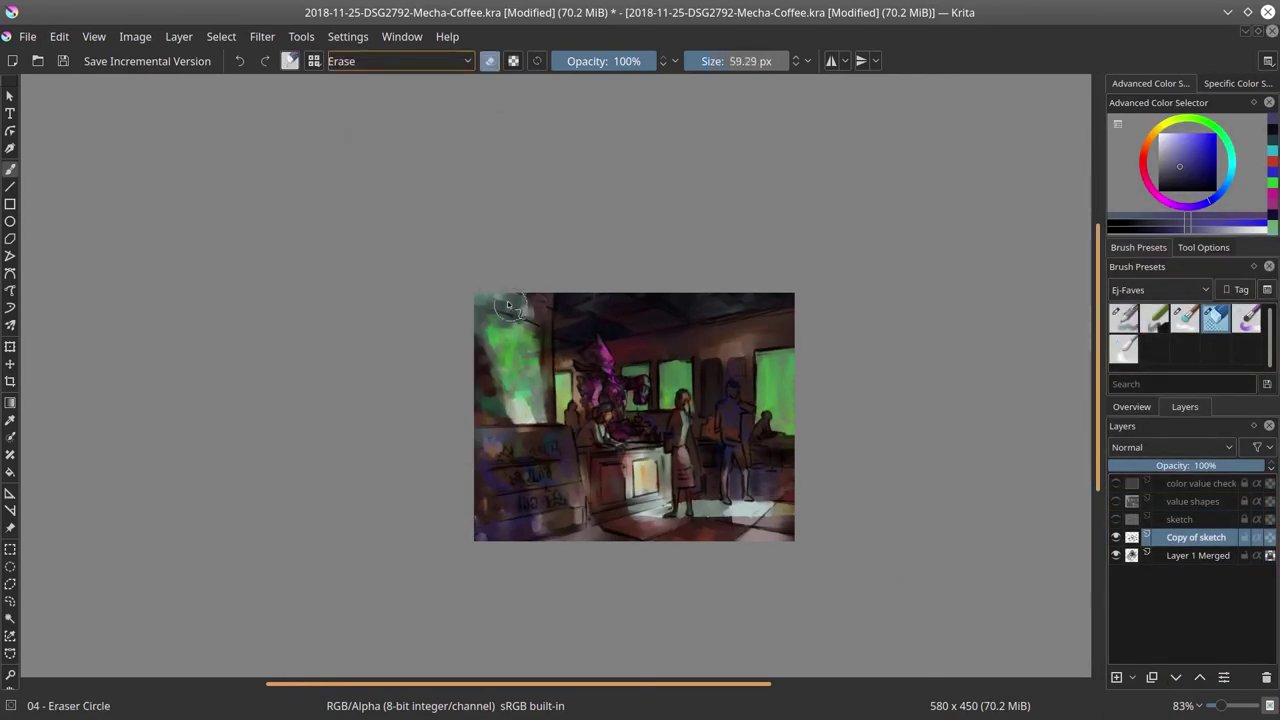
left_click_drag(561, 429, 566, 388)
mouse_move(566, 388)
left_mouse_down()
mouse_move(605, 417)
mouse_move(568, 408)
mouse_move(567, 319)
left_mouse_up()
left_click_drag(680, 308, 730, 303)
left_click_drag(703, 392, 737, 387)
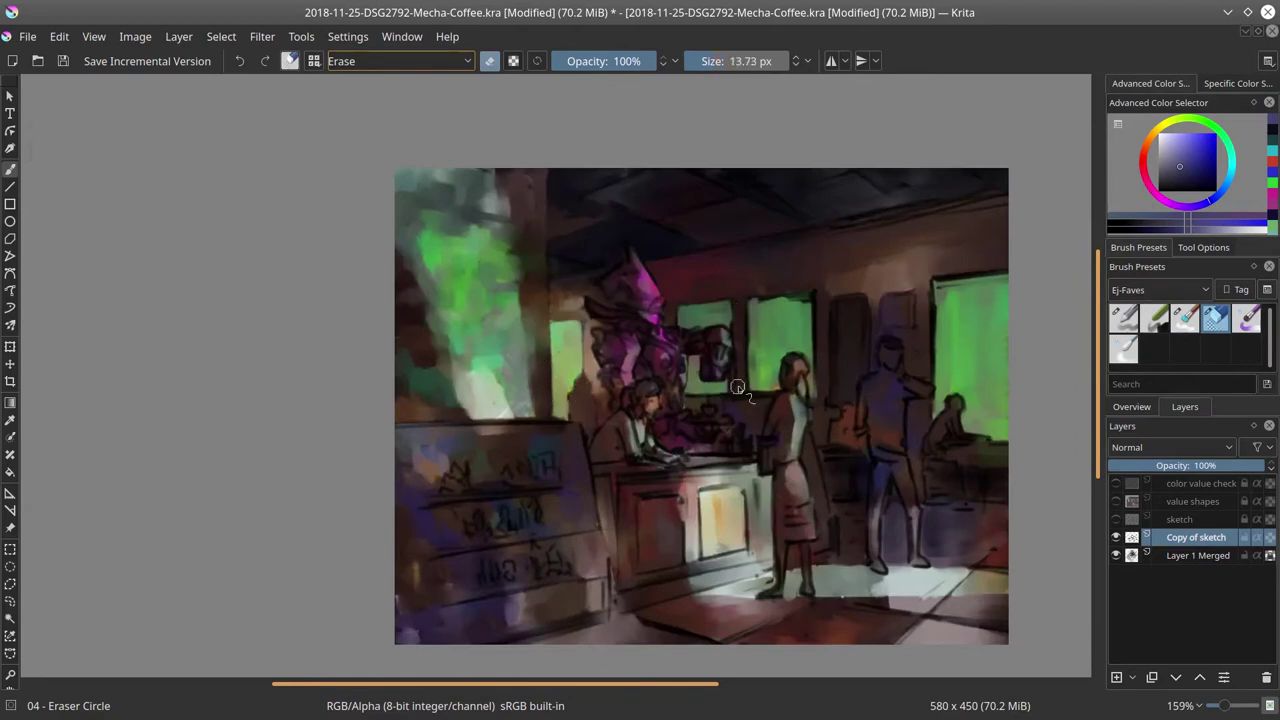
- Erase the copied sketch lines over the far window, seated silhouette, ceiling and floor with the eraser at about 19 to 43 px
key("bracketright")
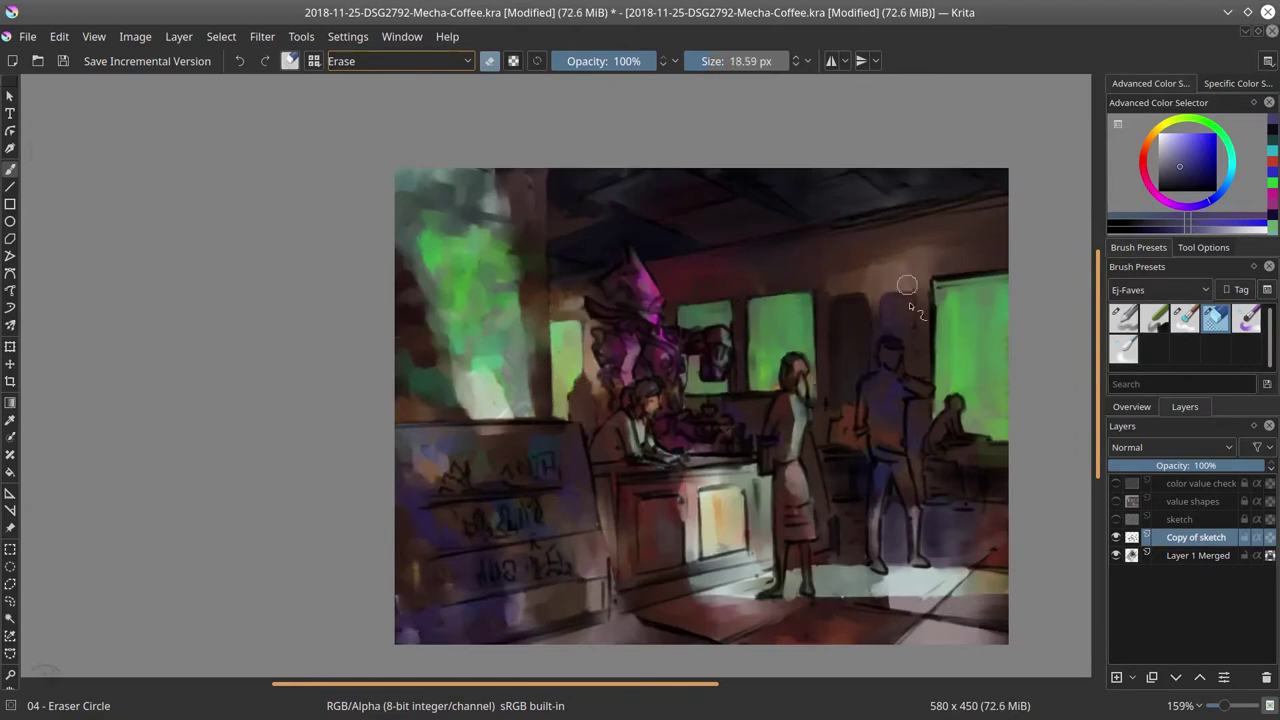
mouse_move(839, 413)
left_mouse_down()
mouse_move(836, 442)
mouse_move(867, 415)
mouse_move(957, 402)
left_mouse_up()
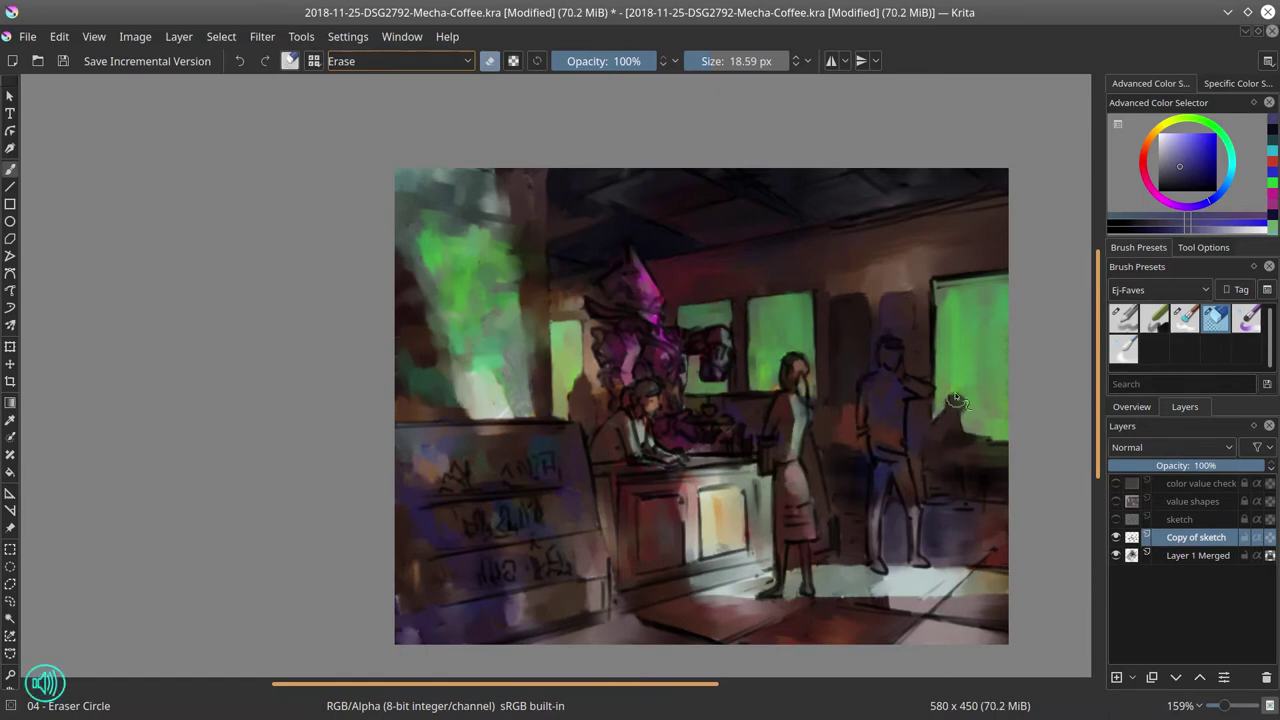
left_click_drag(934, 280, 933, 336)
mouse_move(748, 223)
left_mouse_down()
mouse_move(583, 211)
mouse_move(814, 231)
mouse_move(990, 205)
left_mouse_up()
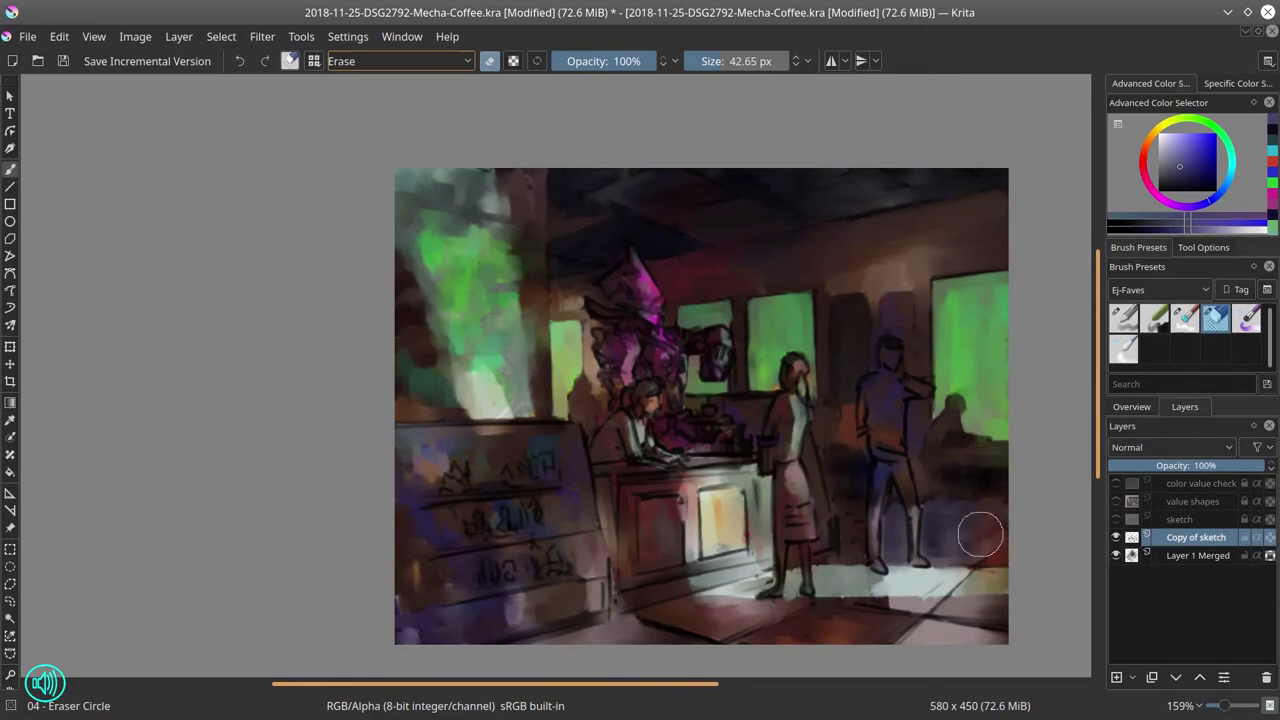
key("bracketleft")
key("bracketleft")
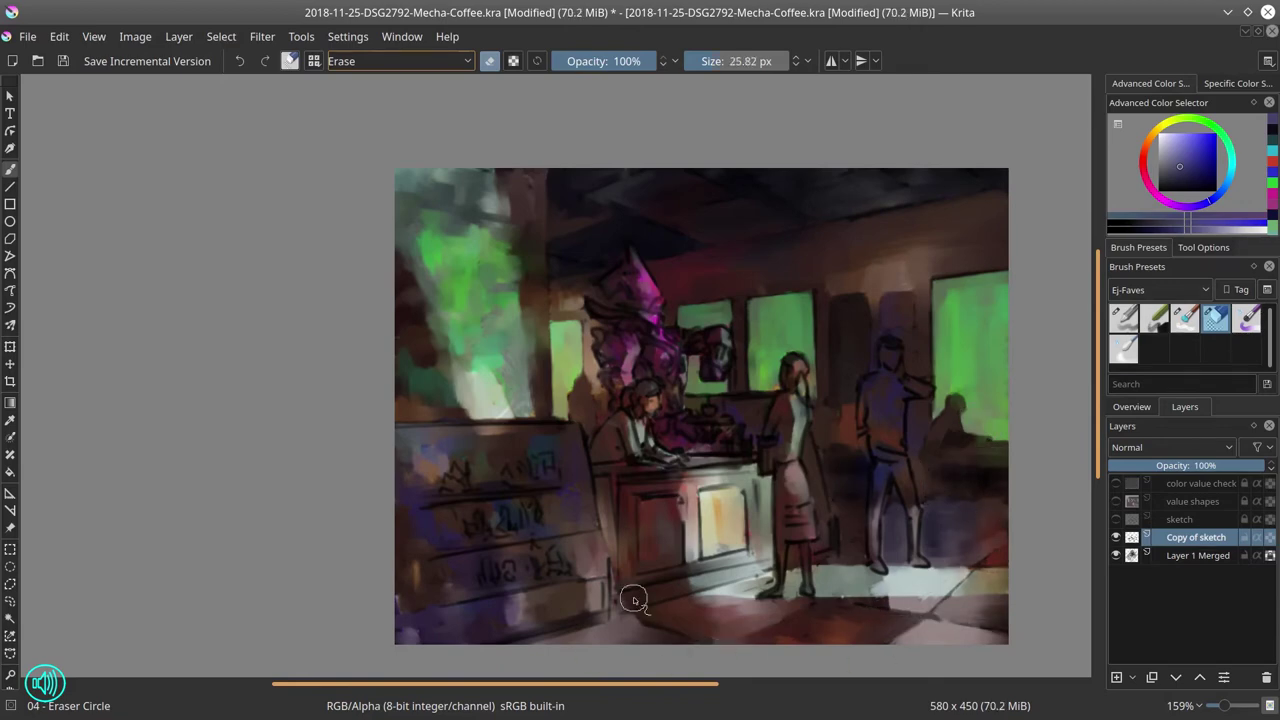
- Paint the window behind the mecha and the one behind the woman pale yellow-green with the Chalk Details brush at about 9 to 13 px
left_click(1131, 406)
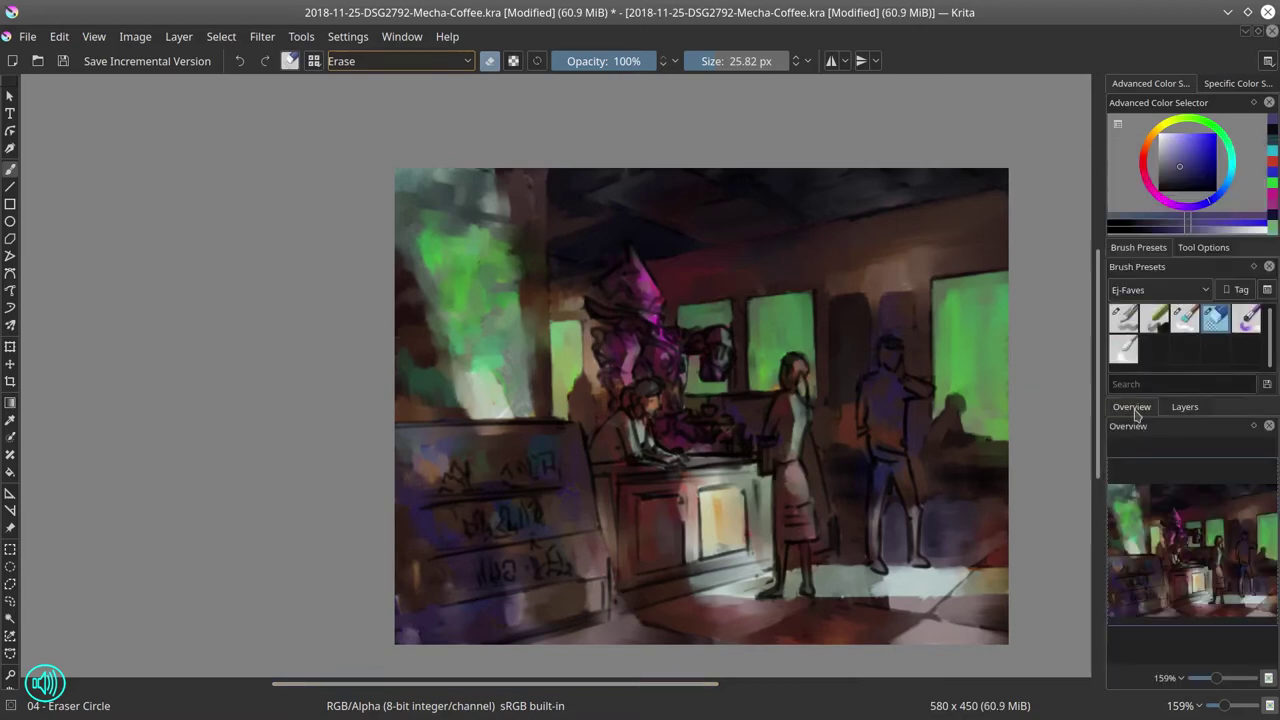
left_click(1154, 318)
left_click(583, 327, "ctrl")
left_click_drag(712, 316, 701, 316)
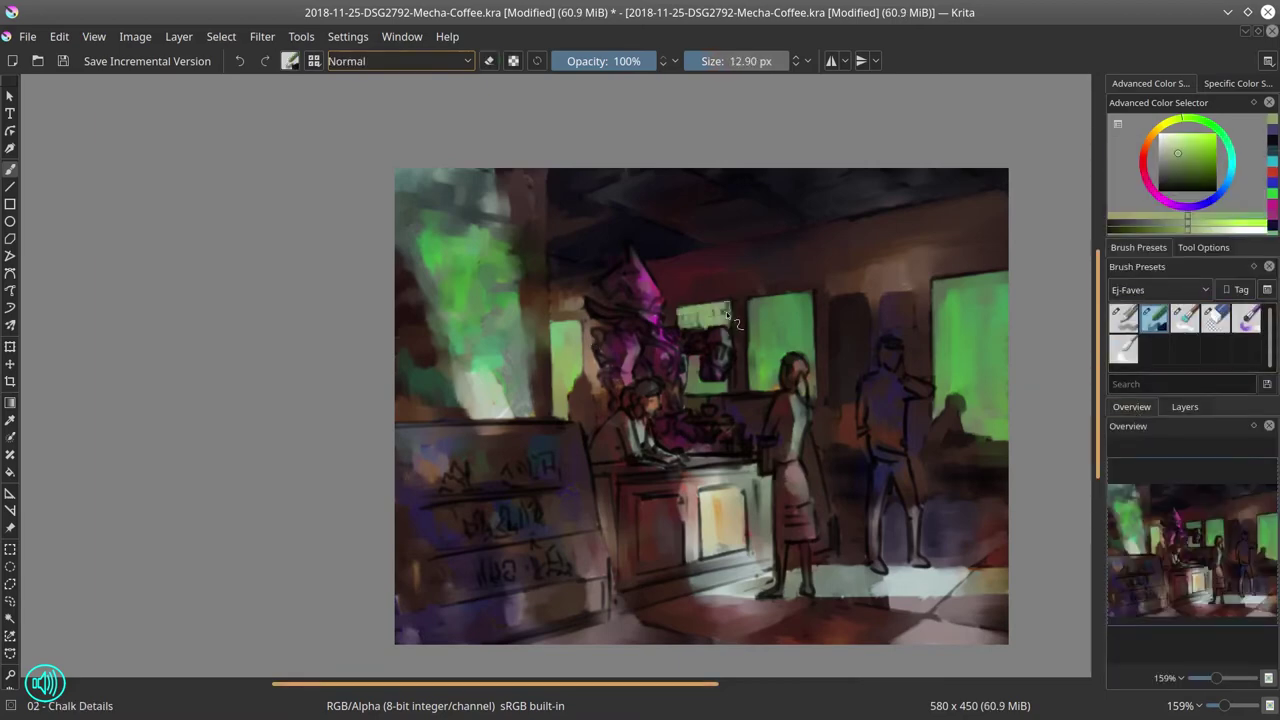
left_click_drag(751, 318, 757, 318)
left_click_drag(756, 308, 757, 380)
mouse_move(754, 302)
left_mouse_down()
mouse_move(767, 349)
mouse_move(789, 308)
mouse_move(804, 350)
left_mouse_up()
left_click_drag(810, 325, 811, 346)
left_click_drag(812, 348, 815, 383)
left_click_drag(815, 384, 818, 420)
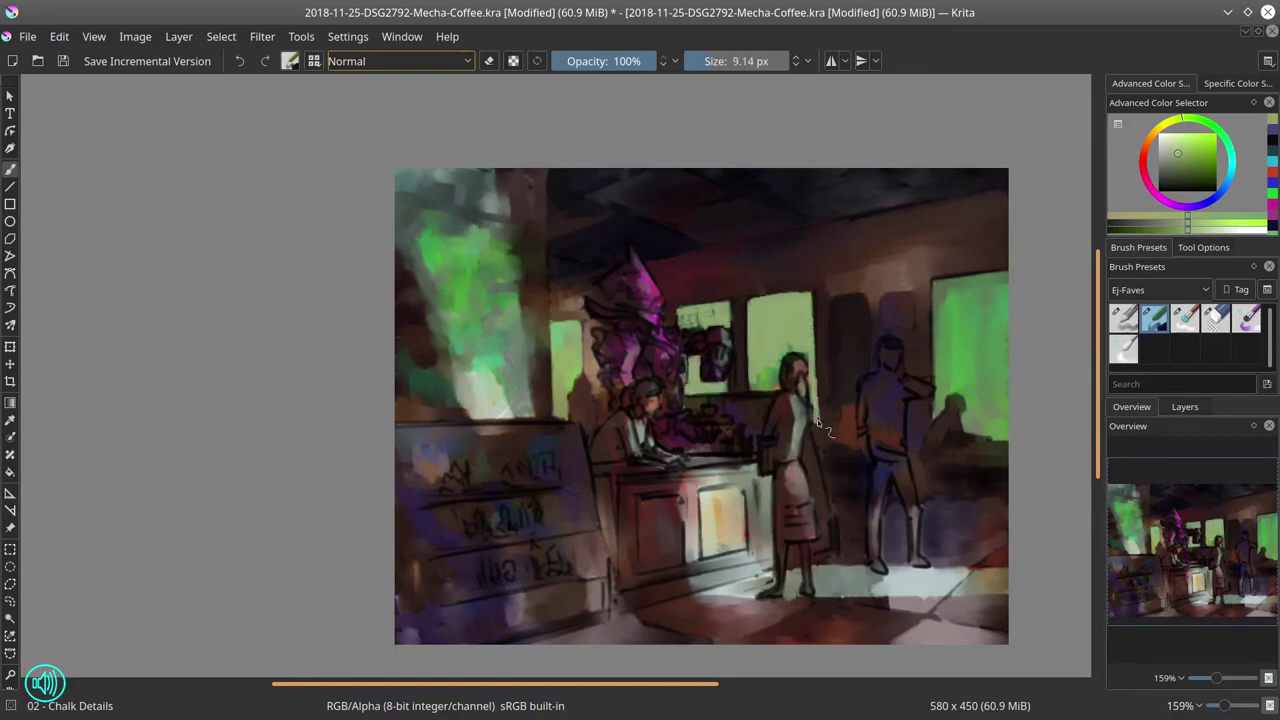
- Paint the large far window with the same pale yellow-green at about 18 to 21 px
key("bracketright")
key("bracketright")
key("bracketright")
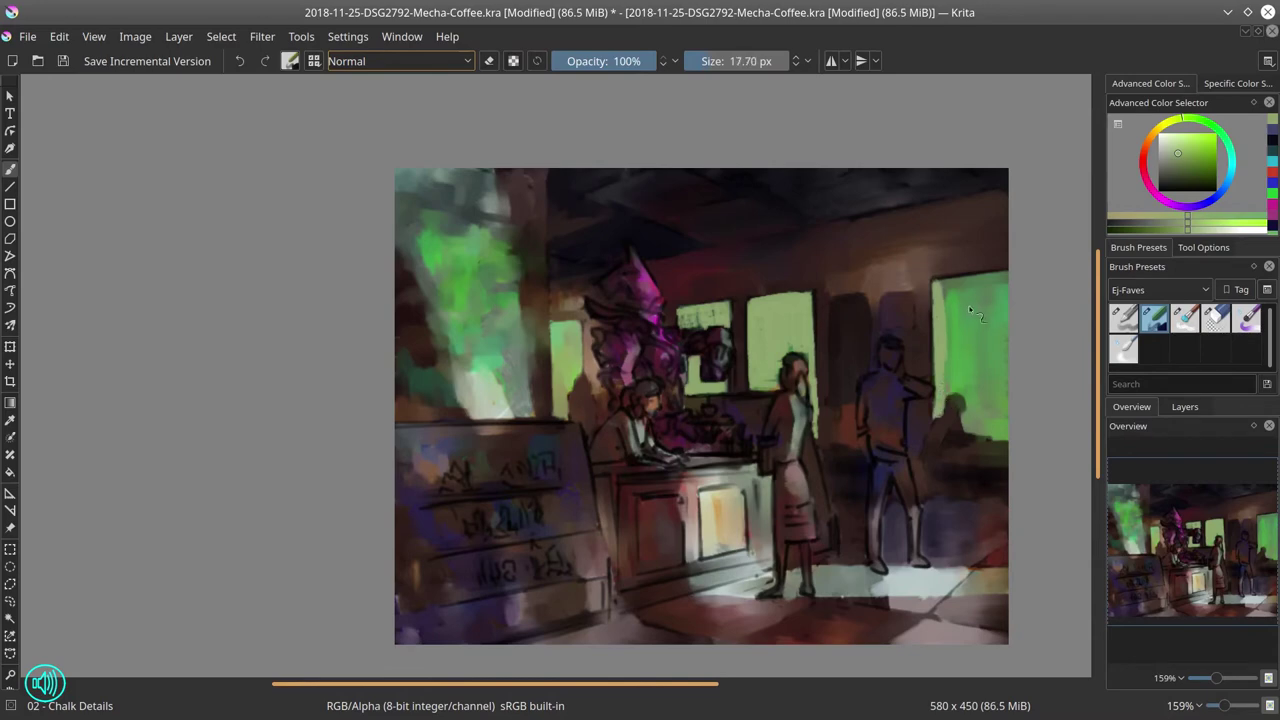
mouse_move(969, 311)
left_mouse_down()
mouse_move(1000, 316)
mouse_move(950, 360)
mouse_move(1018, 380)
left_mouse_up()
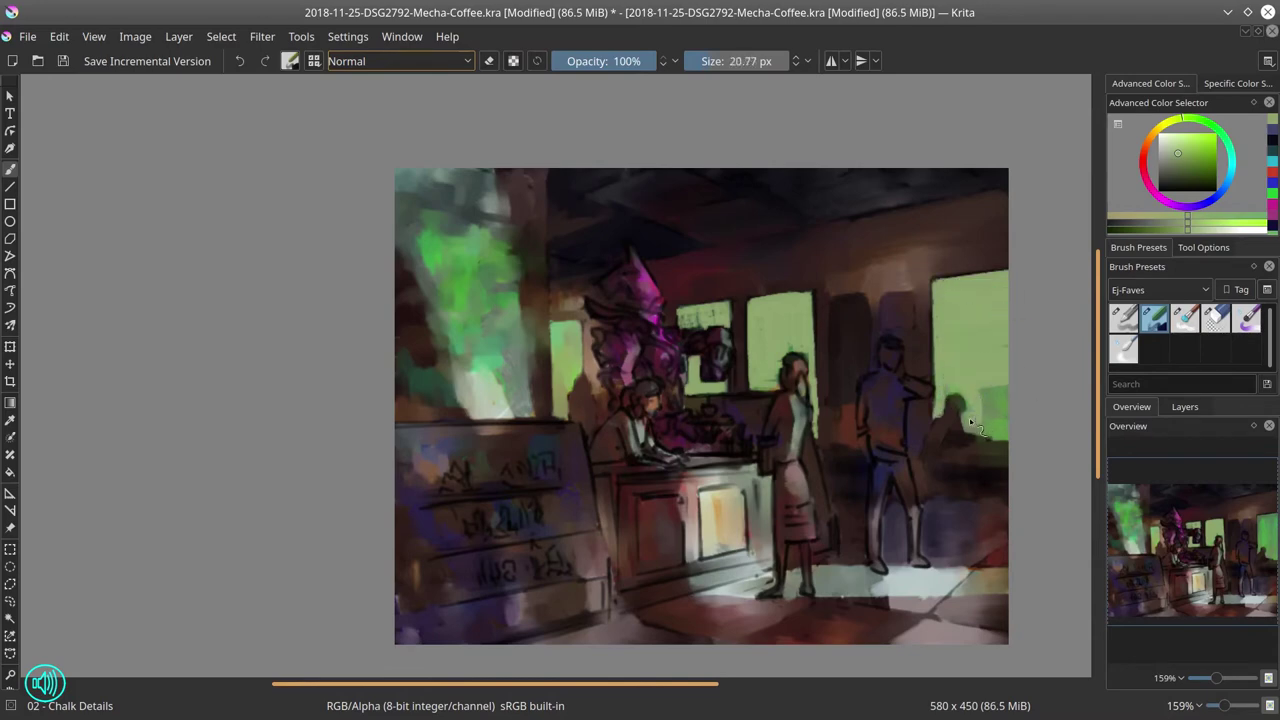
- Touch up the far window and the windows behind the mecha and woman with pale green at about 16 to 21 px
mouse_move(971, 422)
left_mouse_down()
mouse_move(993, 380)
mouse_move(1020, 435)
left_mouse_up()
left_click(972, 330, "ctrl")
left_click_drag(960, 306, 966, 306, "shift")
left_click_drag(766, 321, 761, 321, "shift")
left_click_drag(684, 317, 722, 312)
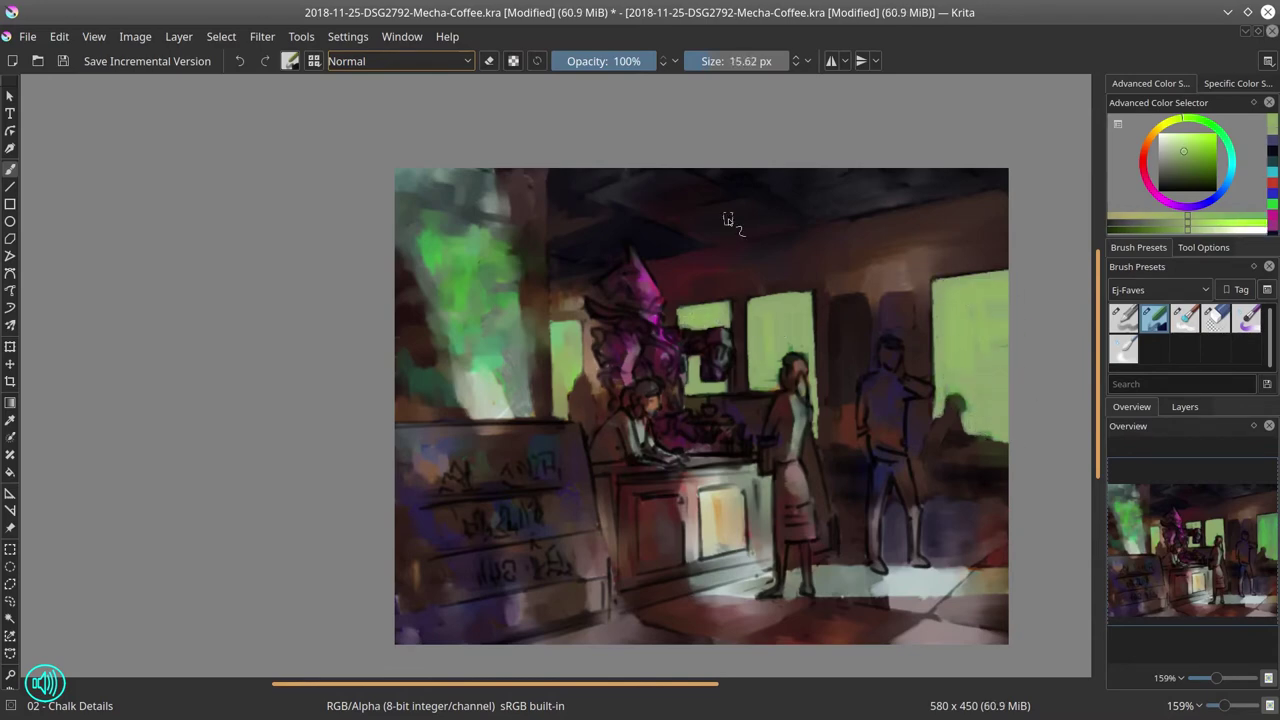
- Tint the windows yellow with the Chalk Details brush at up to about 26 px and soften them with Blender Textured Soft
left_click(569, 387, "ctrl")
left_click_drag(570, 378, 579, 378, "shift")
mouse_move(782, 332)
left_mouse_down()
mouse_move(796, 306)
mouse_move(765, 361)
left_mouse_up()
left_click(567, 388, "ctrl")
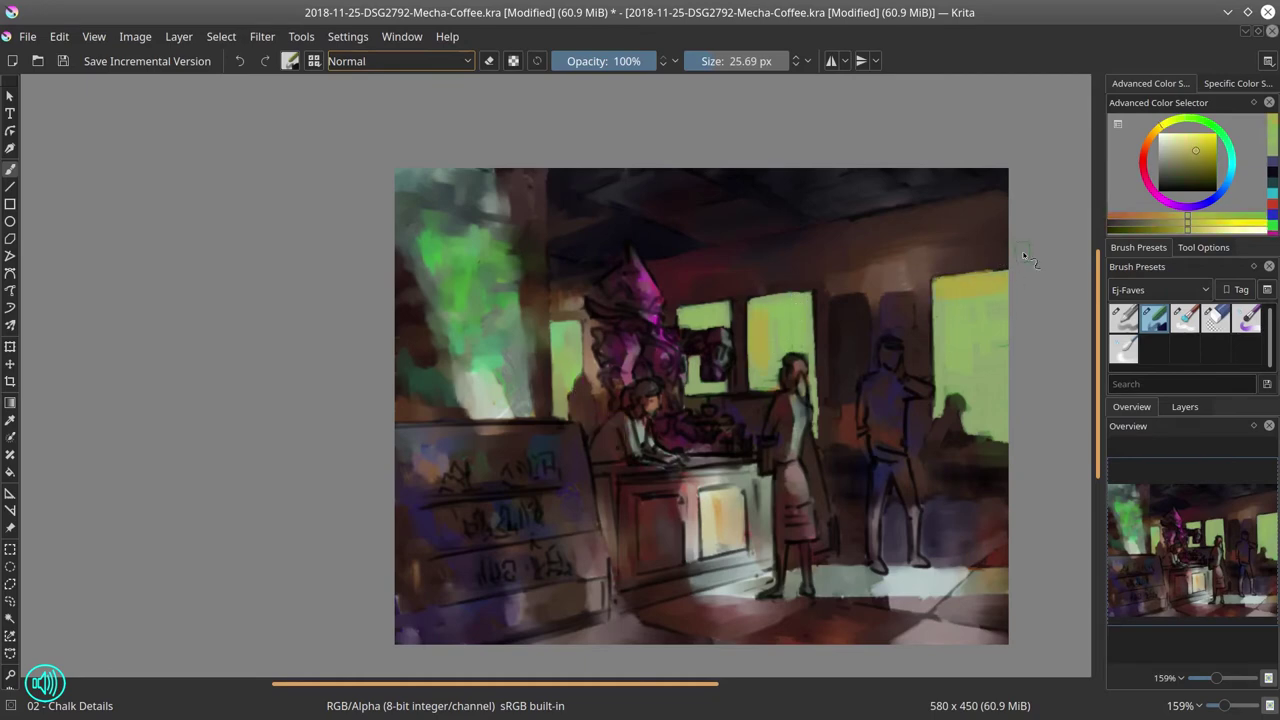
key("slash")
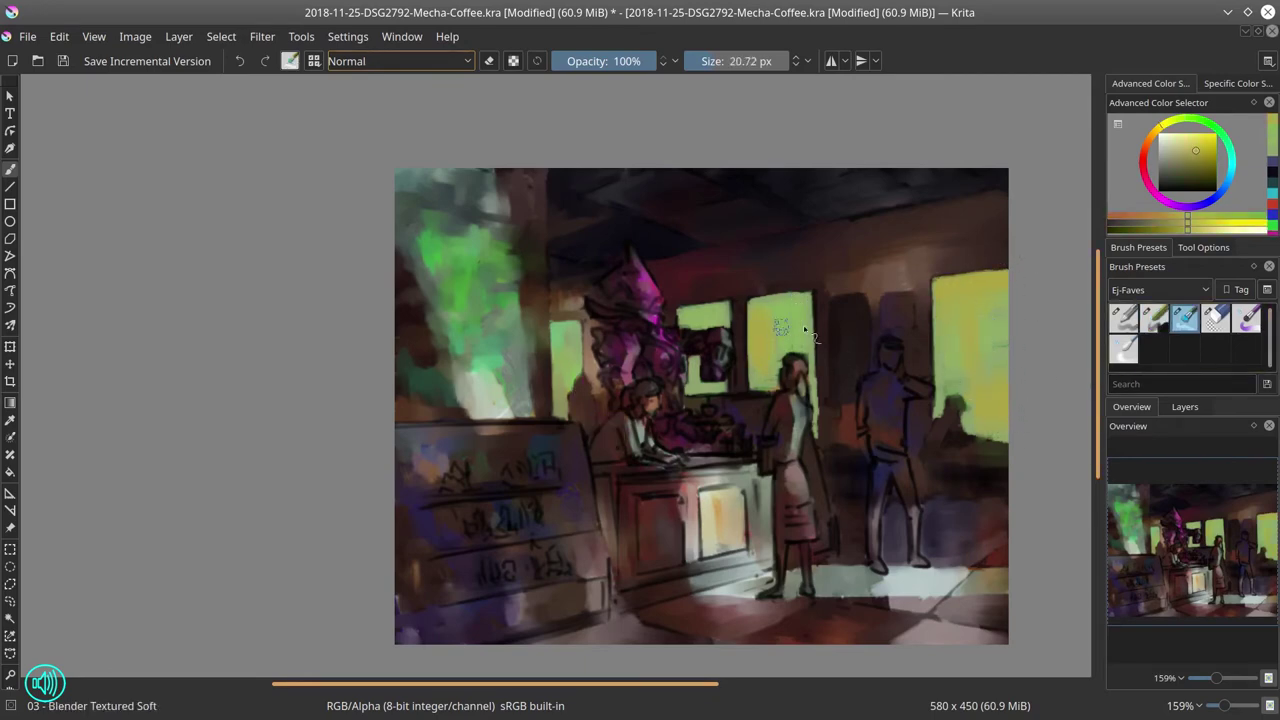
- Clean up the edges of the window behind the mecha with the Chalk Details brush at about 4 to 10 px, sampling neighbouring colors
key("slash")
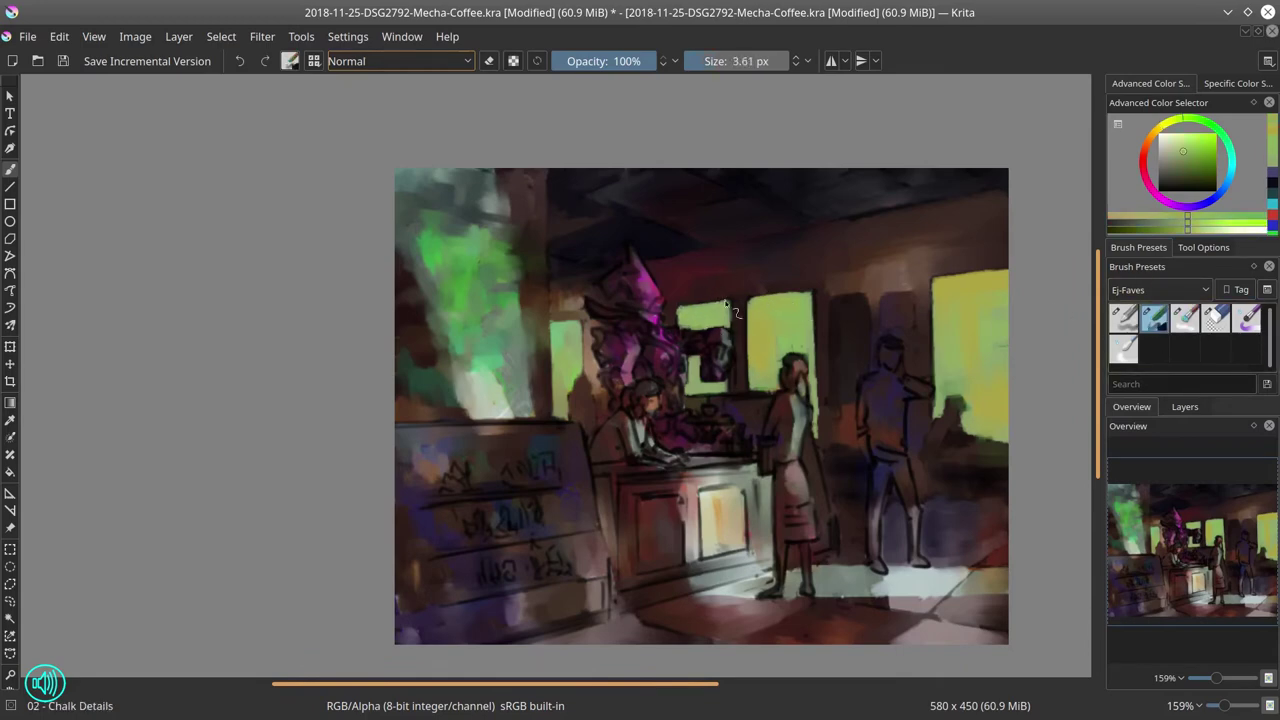
left_click(733, 303, "ctrl")
left_click(757, 362, "ctrl")
mouse_move(735, 303)
left_mouse_down()
mouse_move(753, 386)
mouse_move(750, 318)
mouse_move(748, 378)
left_mouse_up()
left_click(741, 384, "ctrl")
left_click(757, 370, "ctrl")
left_click(743, 350, "ctrl")
left_click(755, 328, "ctrl")
left_click(742, 368, "ctrl")
left_click(786, 305, "ctrl")
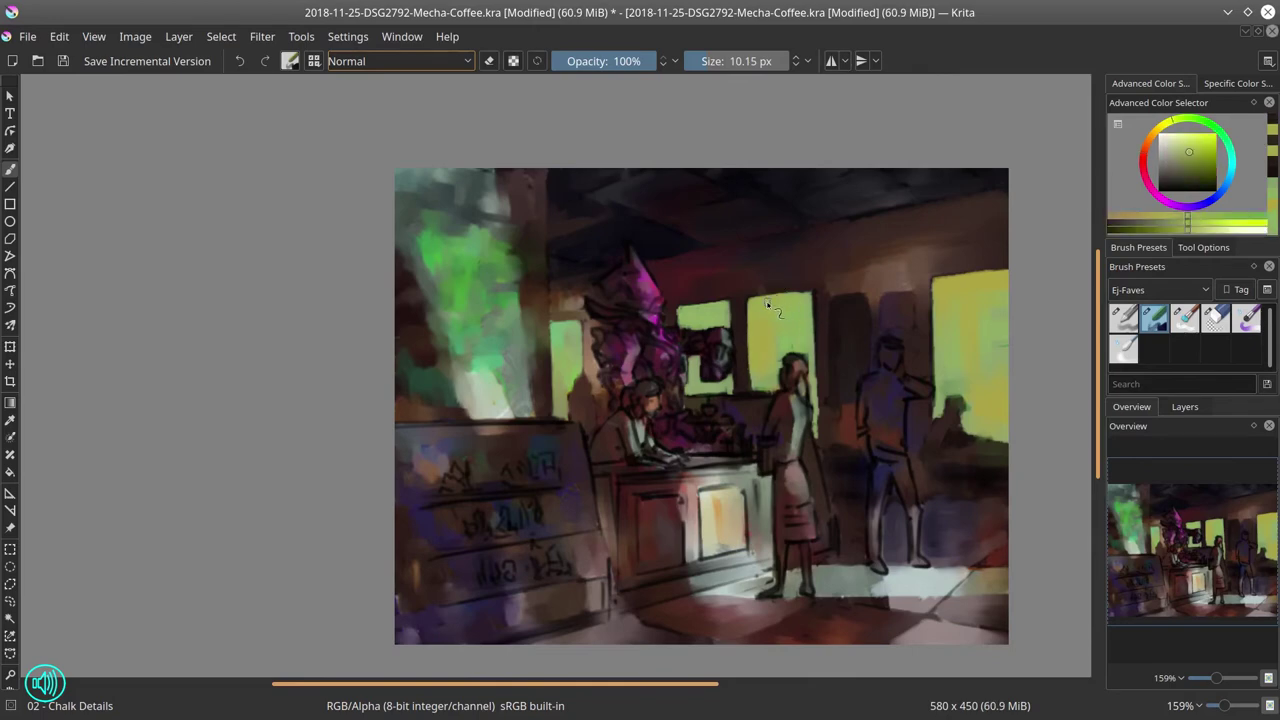
- Paint warm brown strokes on the wall above the doorway and beside the mecha at about 10 to 22 px
mouse_move(784, 297)
left_mouse_down()
mouse_move(859, 272)
mouse_move(901, 279)
left_mouse_up()
left_click(851, 303, "ctrl")
left_click(868, 280, "ctrl")
mouse_move(856, 272)
left_mouse_down()
mouse_move(903, 279)
mouse_move(908, 300)
left_mouse_up()
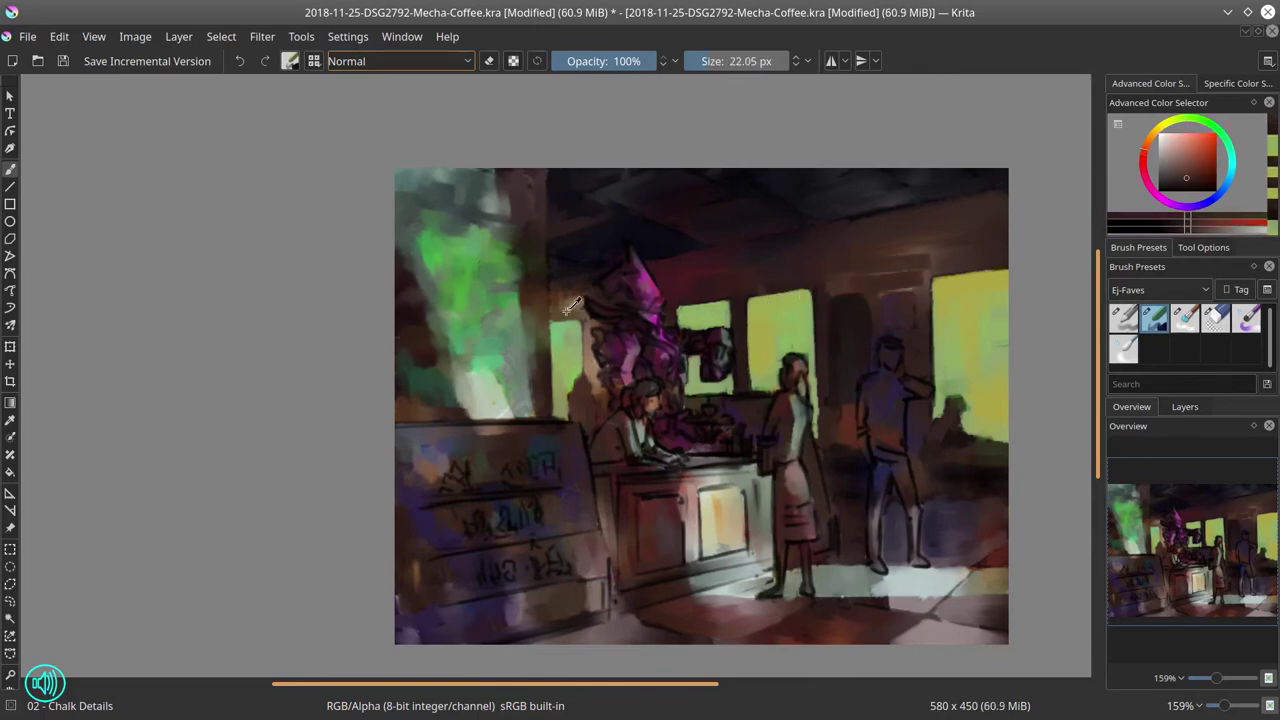
left_click(576, 304, "ctrl")
left_click_drag(582, 310, 590, 328)
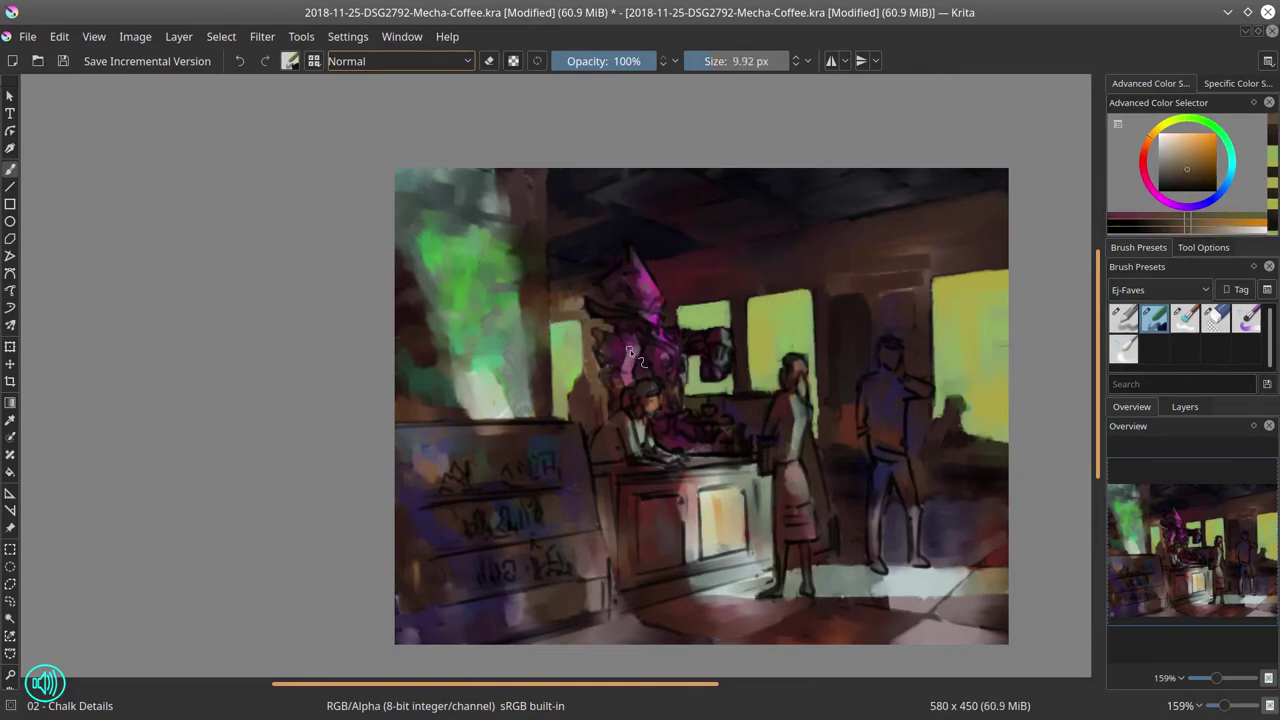
- Touch up the area between the barista and the mecha with small dark strokes at about 4 px
scroll(608, 372, "up", 1)
left_click_drag(608, 372, 557, 336)
key("2")
left_click(396, 318, "ctrl")
left_click_drag(428, 346, 404, 334, "shift")
left_click(408, 331, "ctrl")
left_click(516, 421, "ctrl")
left_click_drag(512, 424, 519, 427)
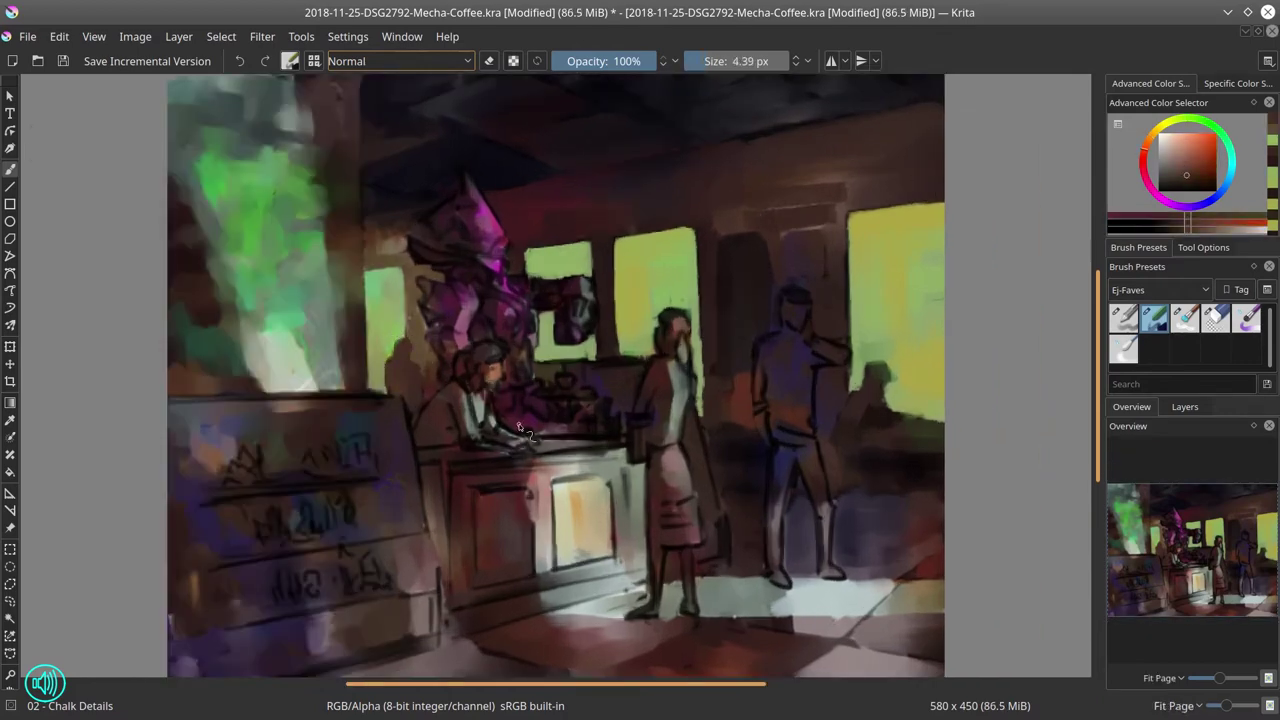
- Paint an orange-brown seated figure between the woman and the man at about 4 to 8 px
left_click(752, 381, "ctrl")
left_click_drag(752, 381, 749, 380)
left_click(725, 397, "ctrl")
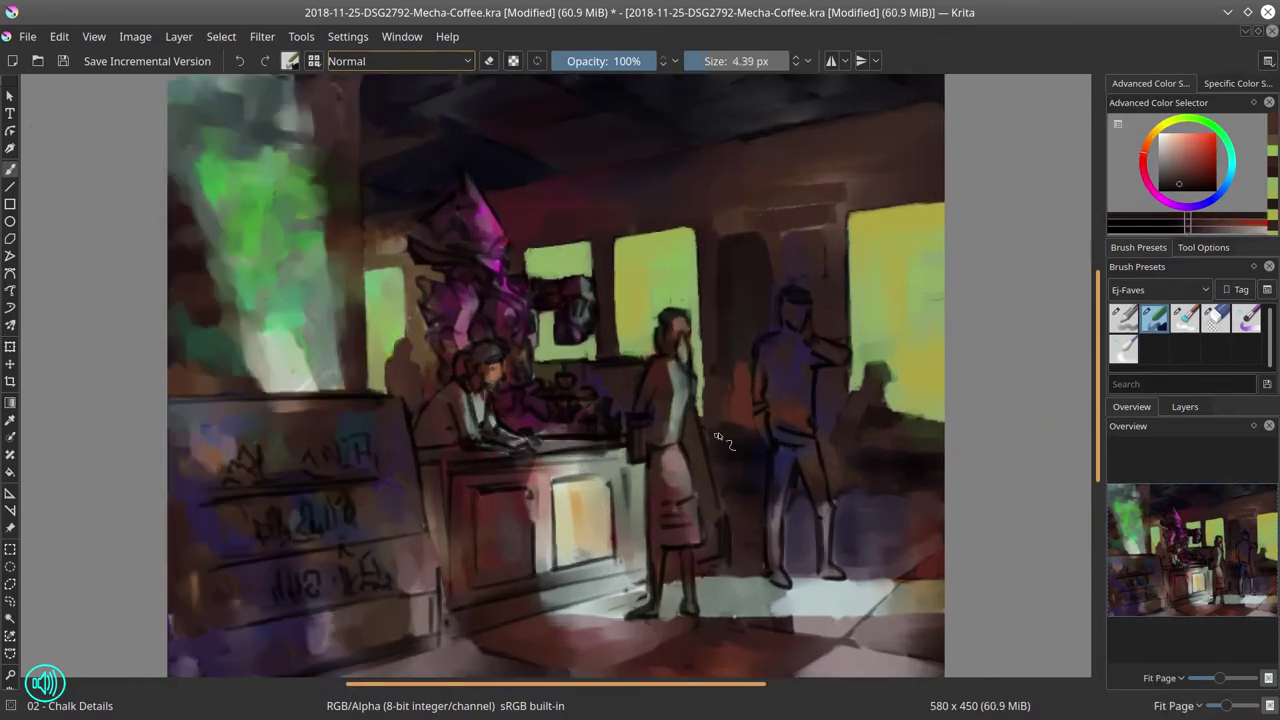
left_click_drag(722, 438, 728, 444, "shift")
left_click(726, 430, "ctrl")
left_click_drag(727, 420, 731, 399)
- Duplicate the sketch layer, move the copy below the original and show only the copy
left_click(1185, 407)
right_click(1183, 519)
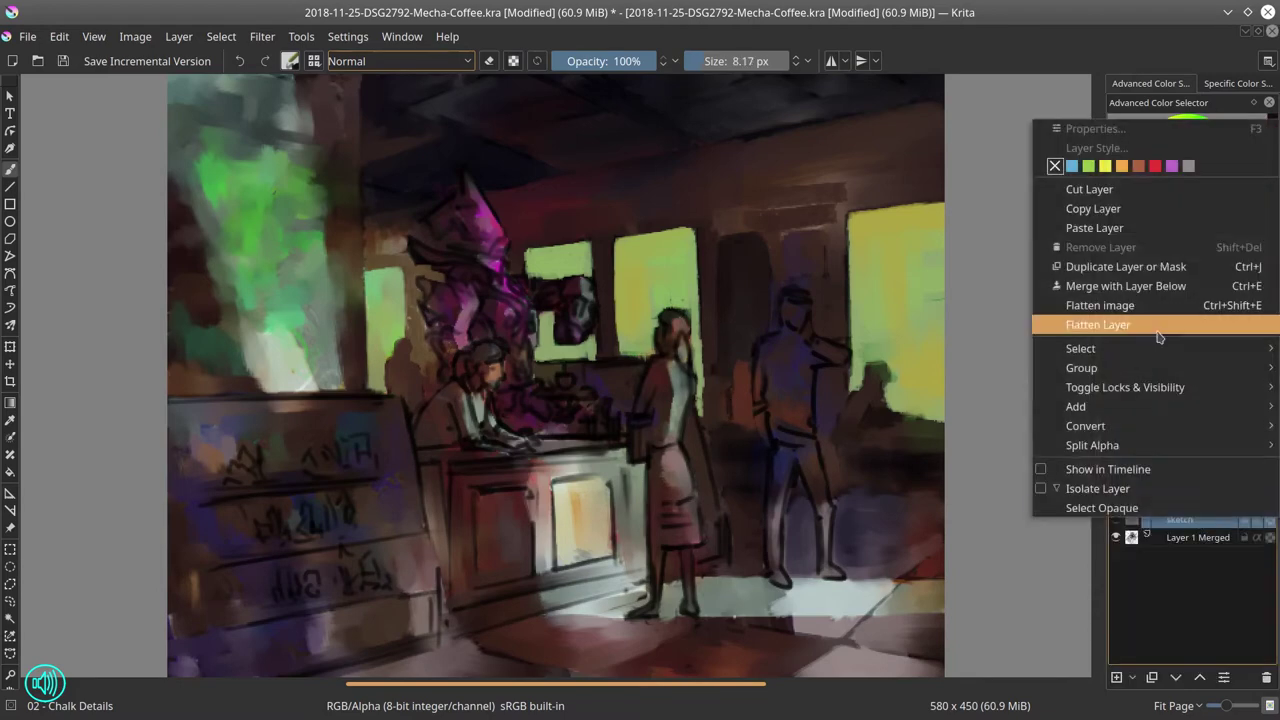
left_click(1150, 266)
left_click(1176, 678)
left_click(1116, 537)
left_click(1116, 555)
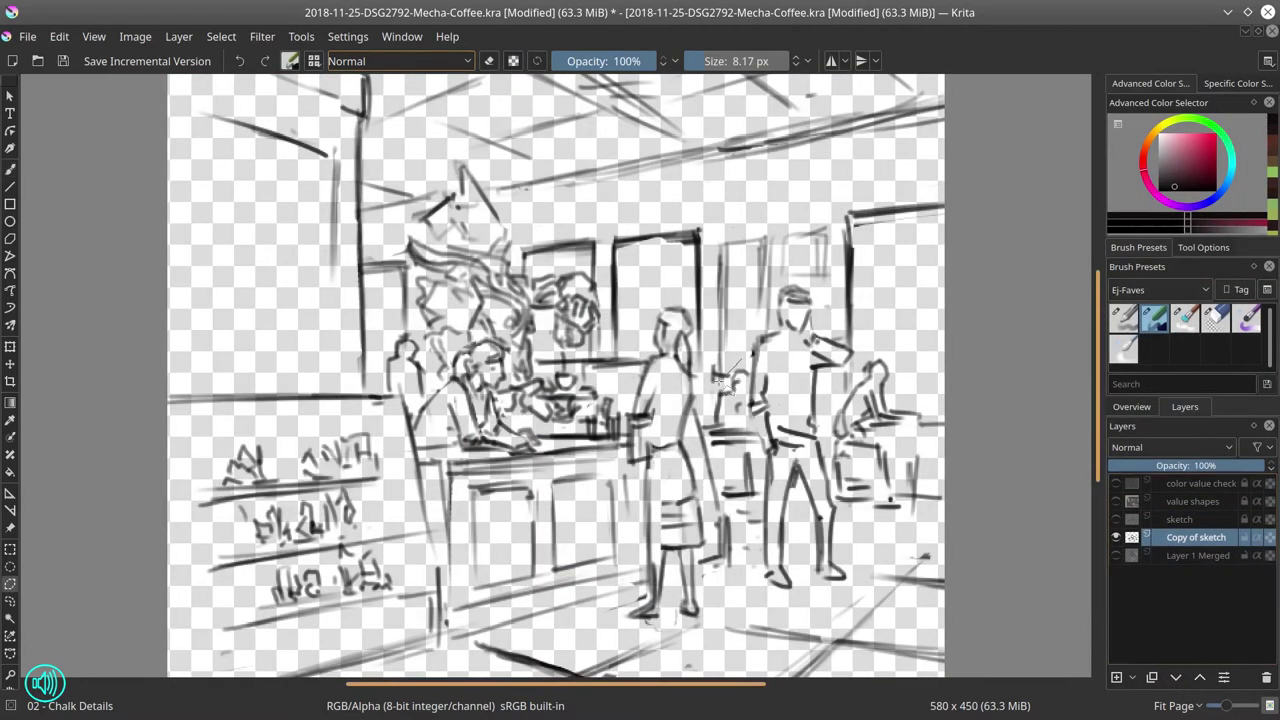
- Outline the seated figures and tables, invert the selection, cut the remaining lines from the sketch copy and deselect
mouse_move(886, 348)
left_mouse_down()
mouse_move(842, 398)
mouse_move(836, 500)
mouse_move(930, 450)
mouse_move(886, 350)
left_mouse_up()
left_click(221, 37)
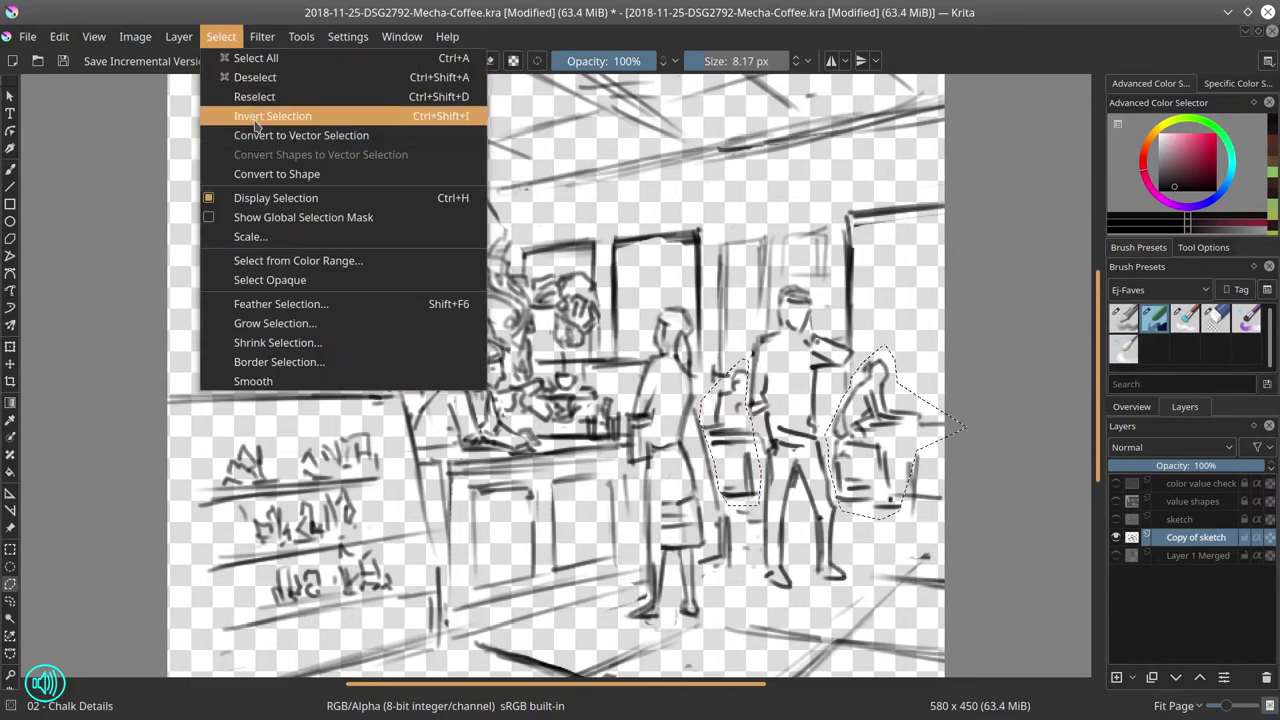
left_click(257, 117)
left_click(59, 37)
left_click(72, 101)
left_click(221, 37)
left_click(258, 77)
- Merge the sketch copy into the painting layer below and mirror the image horizontally
left_click(1116, 555)
right_click(1180, 539)
left_click(1143, 314)
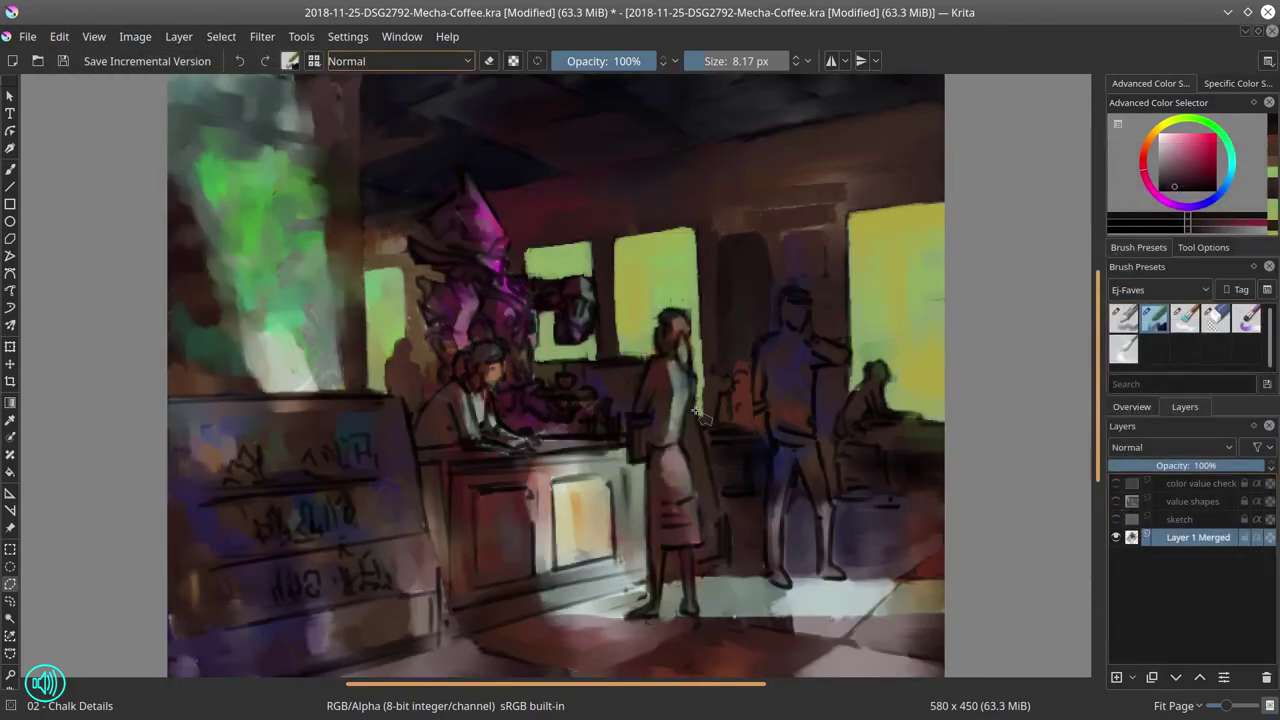
left_click(135, 36)
left_click(188, 222)
left_click(1131, 406)
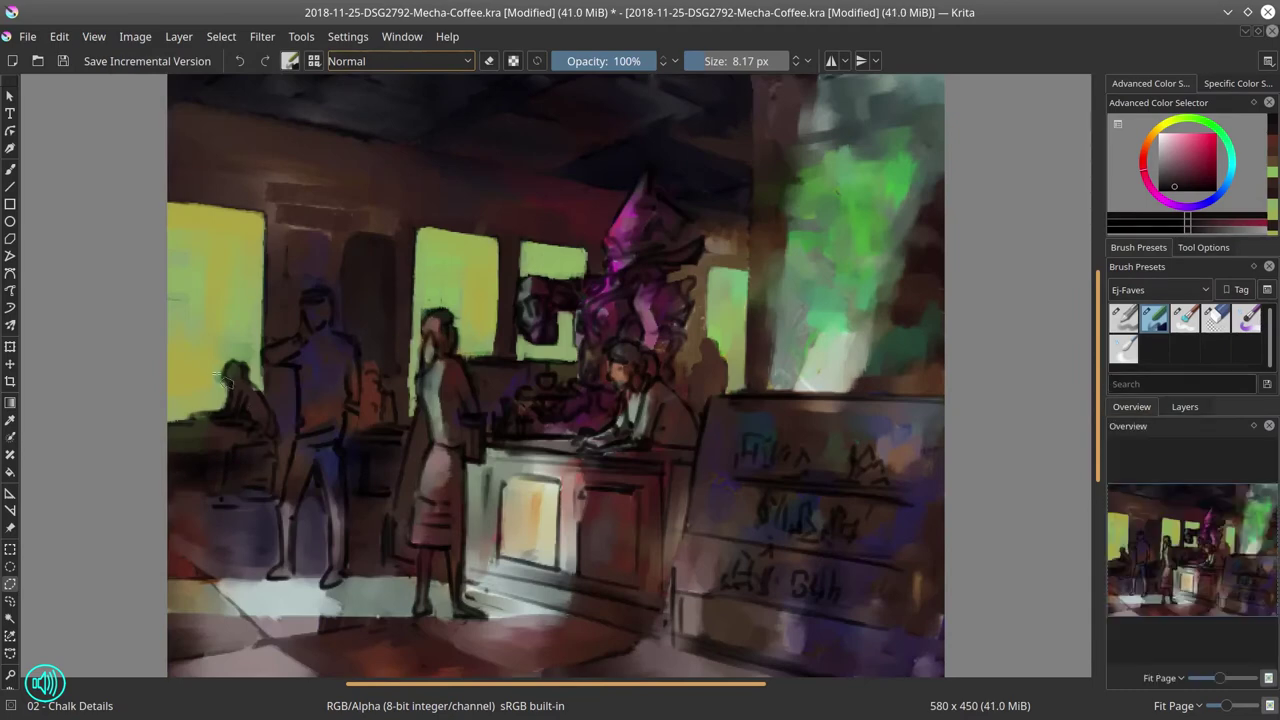
- Reshape the seated silhouette at the large window using sampled colors with the Chalk Details brush at about 8 to 9 px
left_click(10, 169)
left_click_drag(240, 393, 258, 411)
left_click(221, 357, "ctrl")
left_click_drag(221, 360, 224, 360, "shift")
mouse_move(223, 388)
left_mouse_down()
mouse_move(233, 364)
mouse_move(256, 387)
left_mouse_up()
left_click(240, 334, "ctrl")
left_click(238, 458, "ctrl")
key("bracketleft")
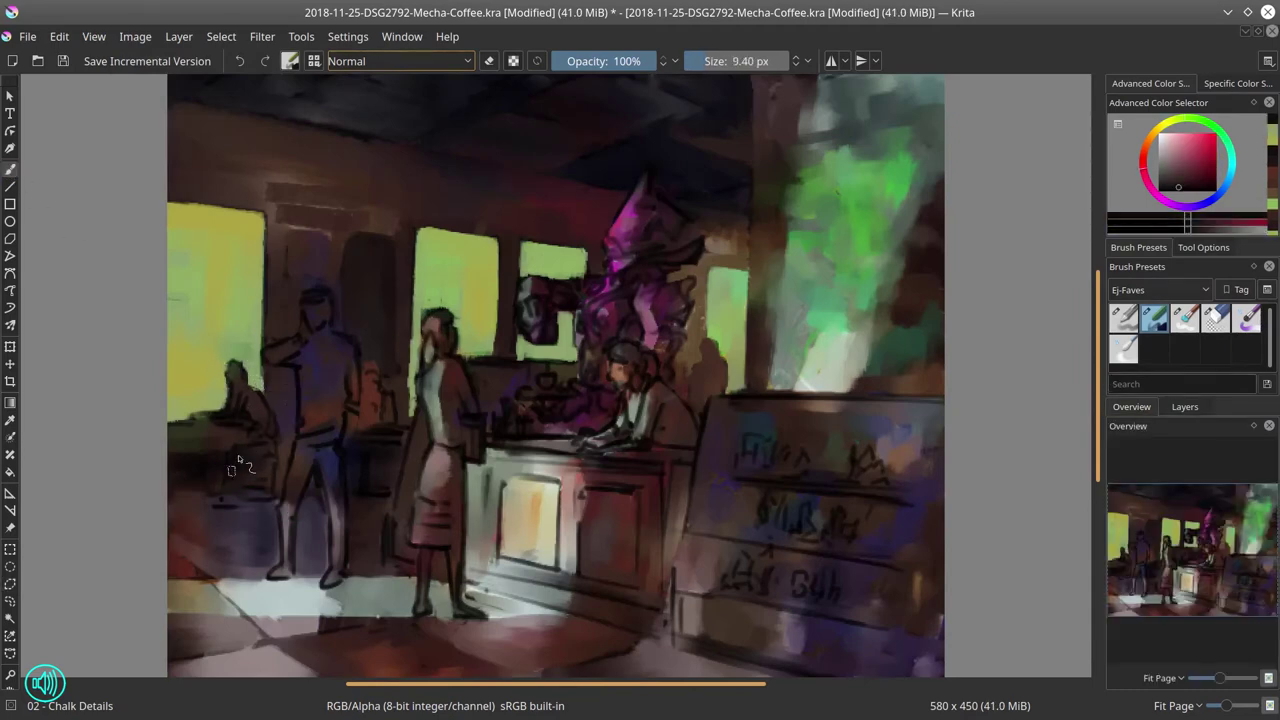
- Refine the seated silhouette's shoulder and arm with sampled dark browns at about 5 to 6 px
left_click(320, 448, "ctrl")
mouse_move(320, 448)
left_mouse_down("shift")
mouse_move(270, 464)
mouse_move(268, 486)
left_mouse_up("shift")
left_click(245, 405, "ctrl")
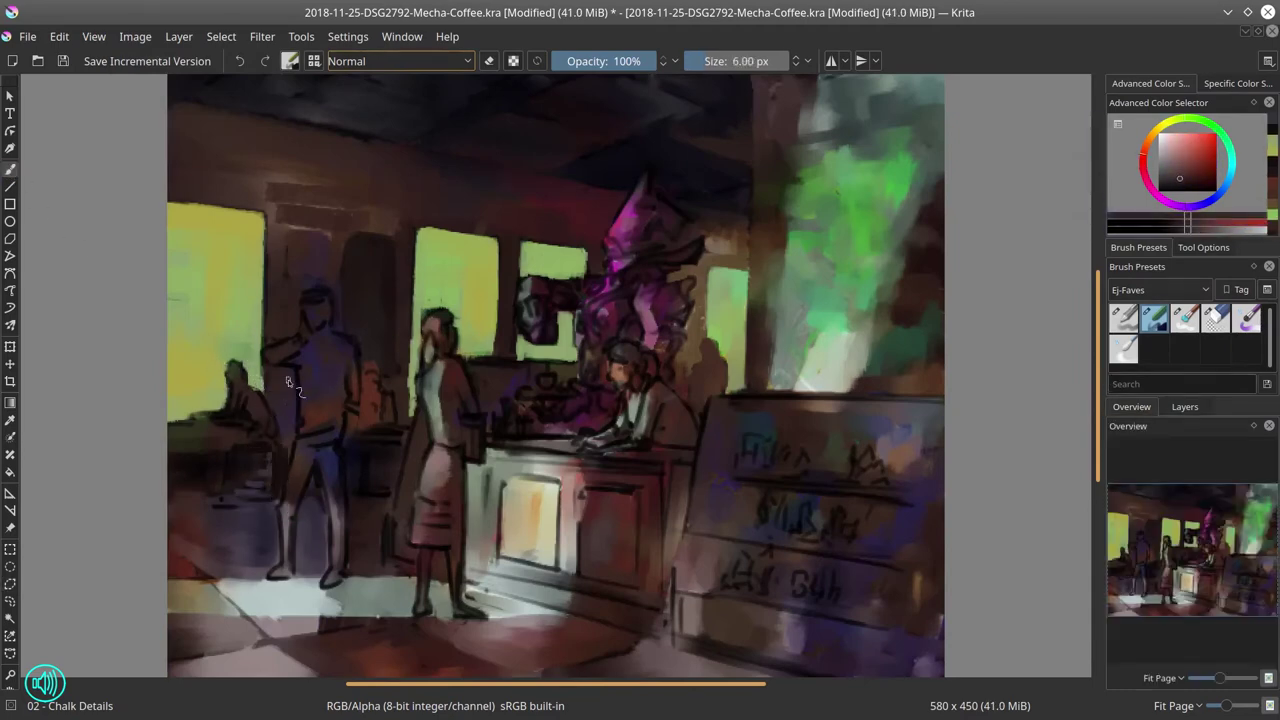
left_click(240, 400, "ctrl")
left_click_drag(232, 396, 224, 411)
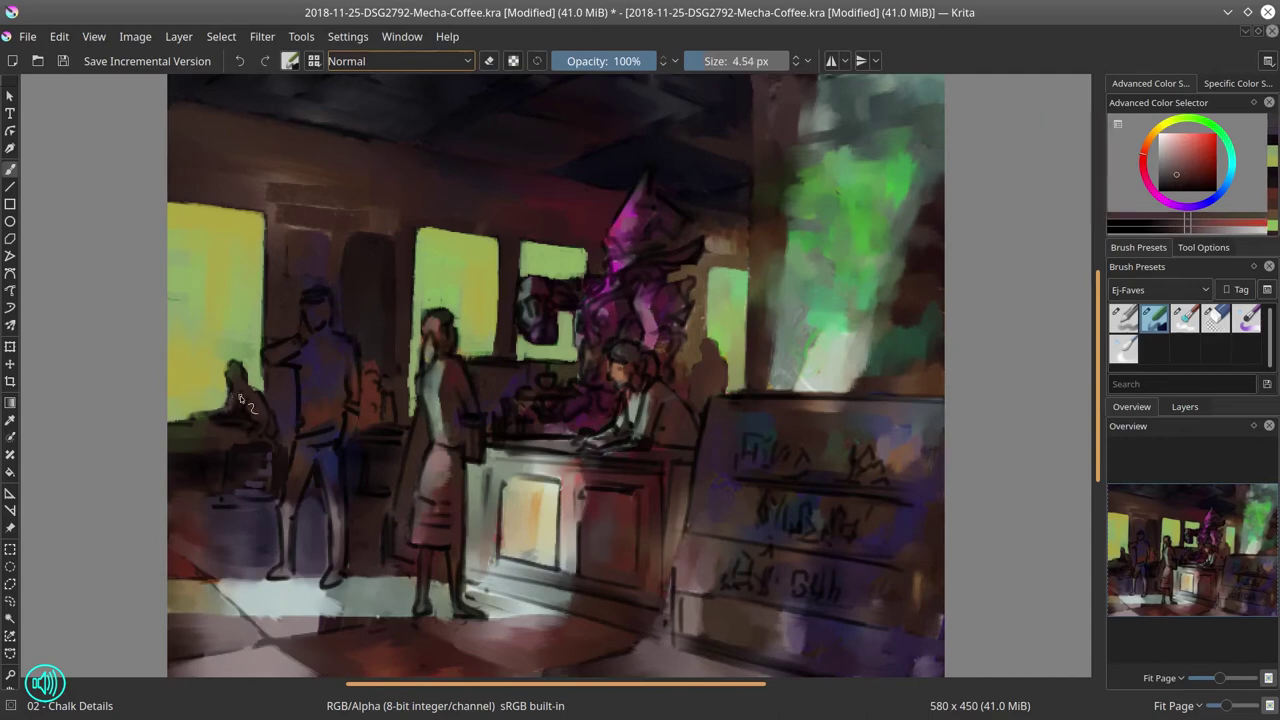
- Paint the table and seating under the large window with sampled dark tones at up to about 12 px
left_click(218, 470, "ctrl")
mouse_move(188, 452)
left_mouse_down("shift")
mouse_move(174, 455)
mouse_move(198, 447)
mouse_move(217, 460)
mouse_move(208, 455)
left_mouse_up("shift")
left_click(222, 468, "ctrl")
left_click(213, 455, "ctrl")
left_click(219, 484, "ctrl")
mouse_move(203, 446)
left_mouse_down()
mouse_move(182, 448)
mouse_move(238, 437)
left_mouse_up()
left_click(183, 450, "ctrl")
left_click_drag(288, 495, 285, 495, "shift")
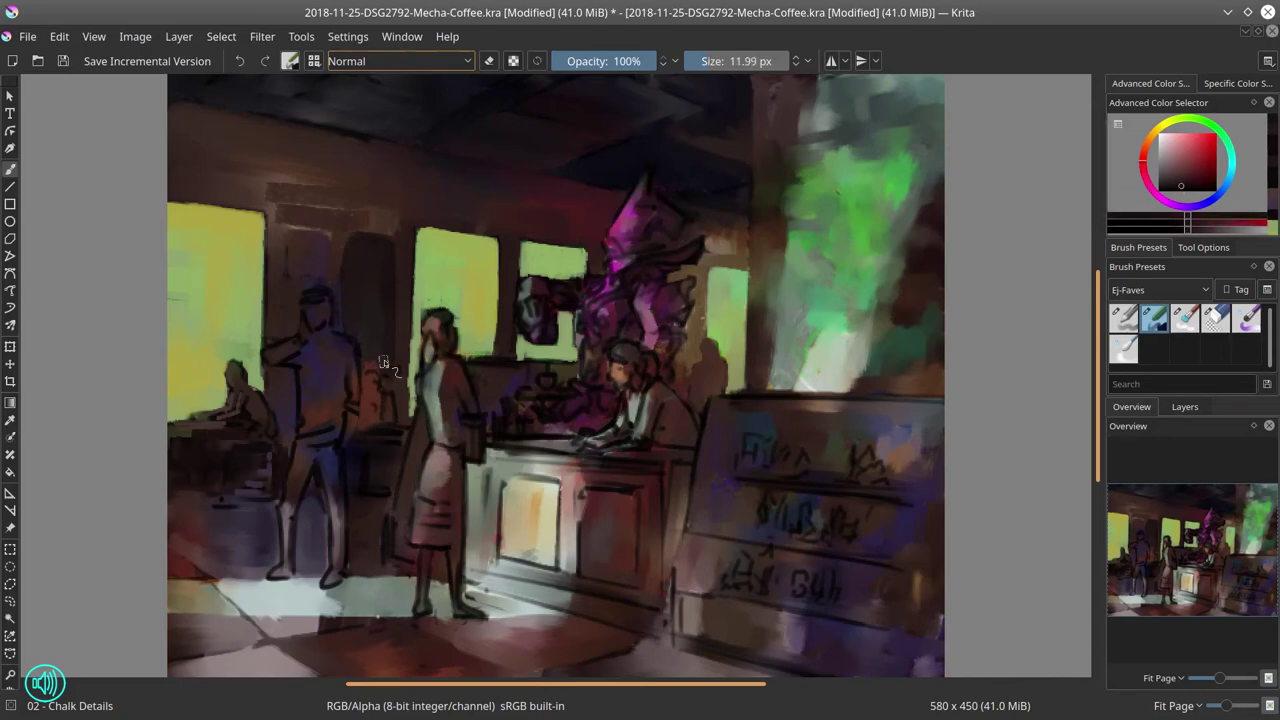
- Darken the wall and doorway between the man and the woman with sampled browns
left_click(383, 350, "ctrl")
left_click(335, 275, "ctrl")
left_click_drag(341, 270, 336, 270, "shift")
mouse_move(342, 258)
left_mouse_down()
mouse_move(342, 318)
mouse_move(344, 264)
mouse_move(387, 234)
mouse_move(383, 255)
mouse_move(356, 241)
mouse_move(398, 253)
mouse_move(397, 333)
left_mouse_up()
left_click(360, 230, "ctrl")
left_click(442, 275, "ctrl")
left_click(371, 270, "ctrl")
- Draw thin lighter brown edges around the doorway and the picture frame behind the man
left_click(1167, 177)
left_click(1169, 169)
left_click(390, 243, "ctrl")
left_click_drag(376, 240, 394, 241)
left_click(1171, 175)
left_click_drag(287, 229, 286, 275, "shift")
left_click_drag(286, 233, 325, 237)
key("bracketleft")
key("bracketleft")
key("bracketleft")
key("bracketleft")
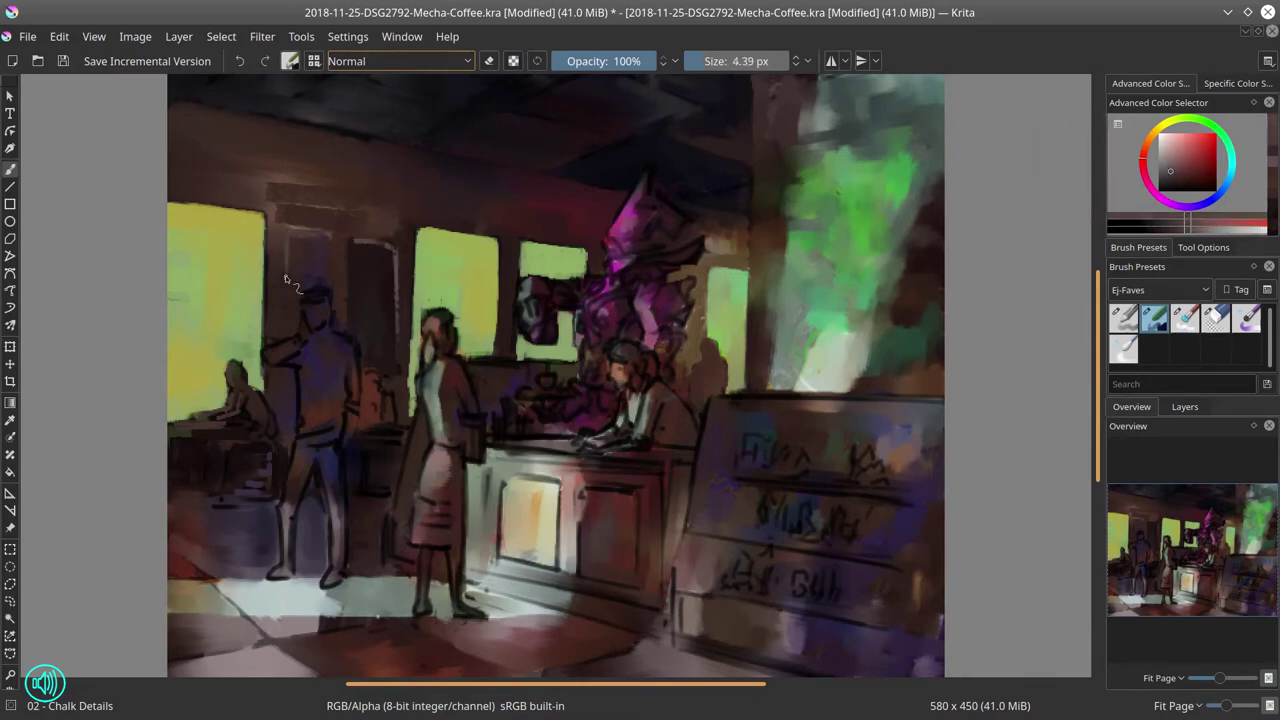
- Paint inside the picture frame above the man's head with sampled dark tones at about 6 px
left_click_drag(286, 278, 289, 278, "shift")
left_click(309, 258, "ctrl")
left_click_drag(306, 233, 330, 238)
left_click(318, 296, "ctrl")
left_click(320, 298, "ctrl")
- Repaint the large window light yellow, enlarging the brush from about 6 px to over 15 px
left_click(252, 240, "ctrl")
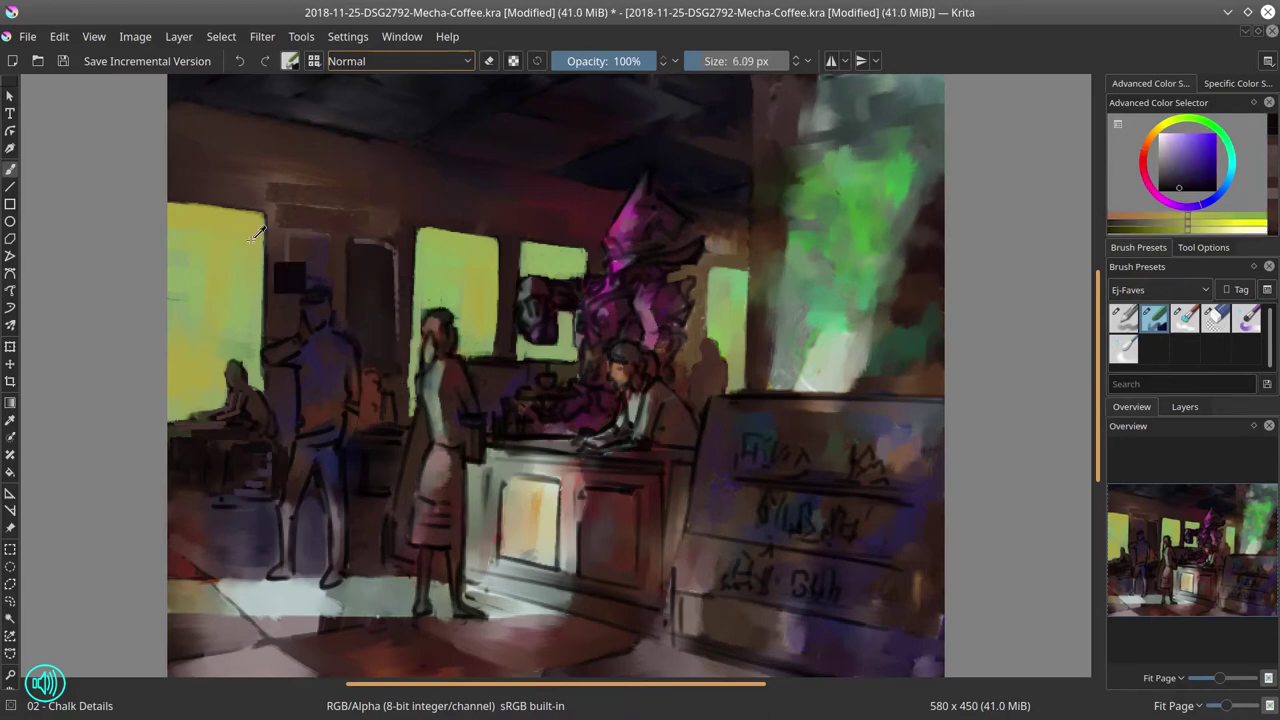
left_click(257, 233, "ctrl")
key("bracketright")
key("bracketright")
key("bracketright")
key("bracketright")
key("bracketright")
key("bracketright")
key("bracketright")
key("bracketright")
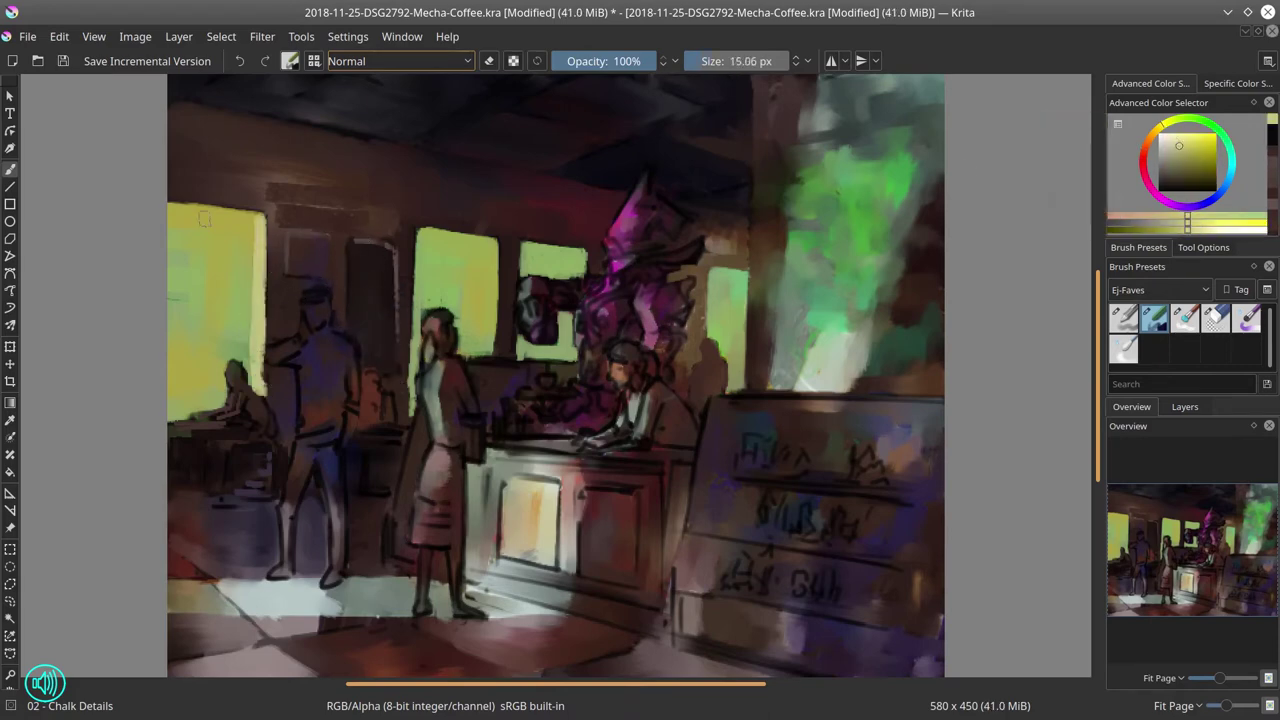
left_click_drag(204, 219, 212, 219, "shift")
mouse_move(176, 208)
left_mouse_down()
mouse_move(250, 228)
mouse_move(220, 349)
left_mouse_up()
left_click_drag(240, 275, 185, 405)
- Paint the windows behind the woman and on both sides of the mecha light yellow at up to about 21 px
mouse_move(431, 250)
left_mouse_down()
mouse_move(481, 340)
mouse_move(460, 345)
left_mouse_up()
left_click_drag(438, 316, 427, 316, "shift")
left_click_drag(421, 236, 415, 378)
left_click_drag(530, 250, 582, 290)
left_click_drag(568, 318, 530, 354)
left_click_drag(741, 315, 747, 315, "shift")
left_click_drag(720, 278, 738, 378)
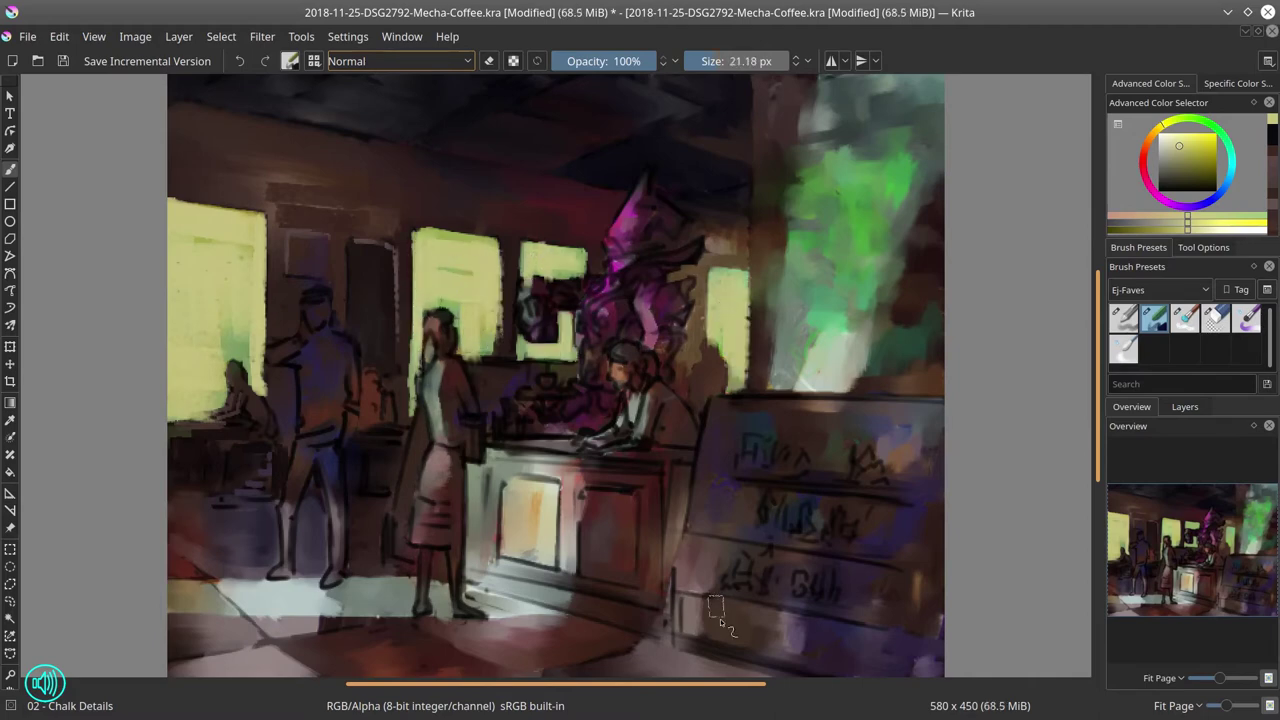
left_click_drag(486, 318, 487, 366)
left_click(507, 290, "ctrl")
left_click_drag(514, 280, 504, 280, "shift")
mouse_move(500, 256)
left_mouse_down()
mouse_move(500, 337)
mouse_move(428, 360)
mouse_move(380, 421)
left_mouse_up()
key("ctrl+z")
- Darken the seating area around the man's legs and beside the woman with sampled tones at about 10 px
left_click(375, 385, "ctrl")
left_click(387, 350, "ctrl")
left_click(371, 472, "ctrl")
left_click_drag(371, 476, 400, 492)
left_click(257, 486, "ctrl")
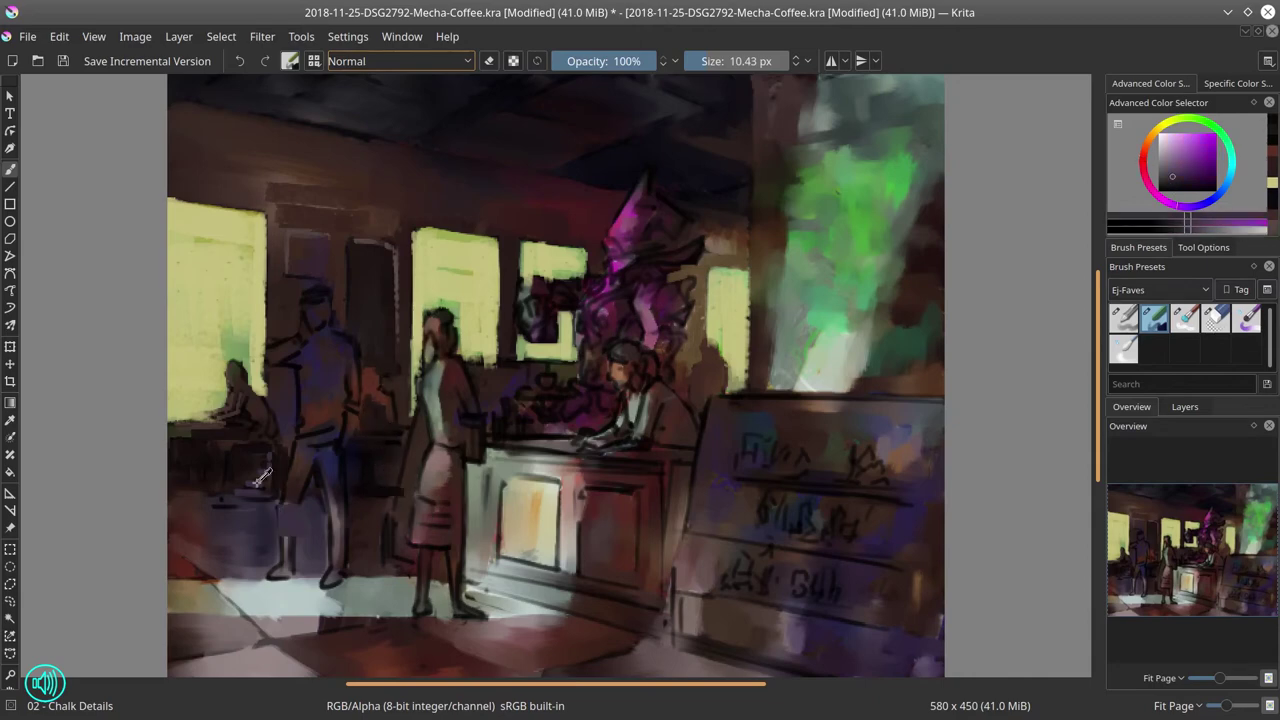
left_click_drag(299, 507, 283, 536)
mouse_move(372, 443)
left_mouse_down()
mouse_move(378, 490)
mouse_move(386, 449)
mouse_move(386, 550)
left_mouse_up()
- Repaint the trailing edge of the woman's long coat with sampled browns at about 5 px
left_click(388, 455, "ctrl")
left_click(450, 486, "ctrl")
left_click(391, 523, "ctrl")
left_click(386, 540, "ctrl")
left_click(404, 480, "ctrl")
left_click_drag(407, 450, 400, 484, "shift")
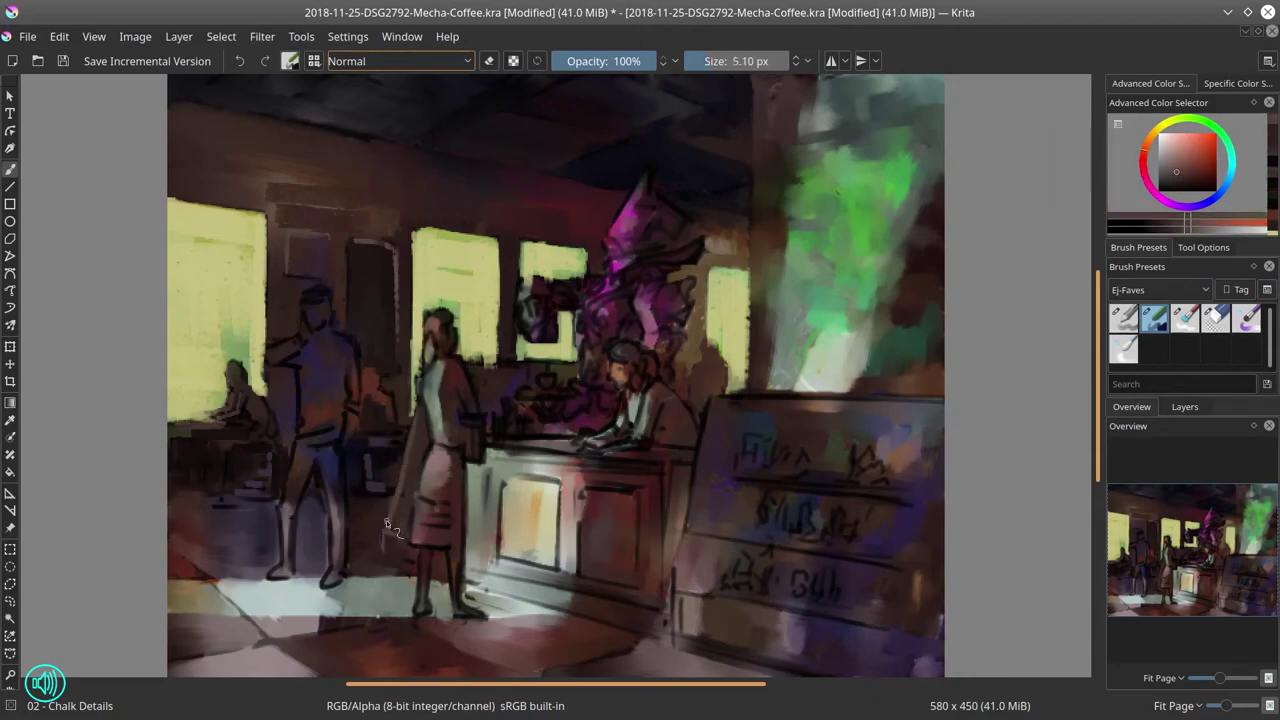
- Touch up the ledge and window edge above the coffee equipment at about 5 to 9 px and save the file
left_click(534, 375, "ctrl")
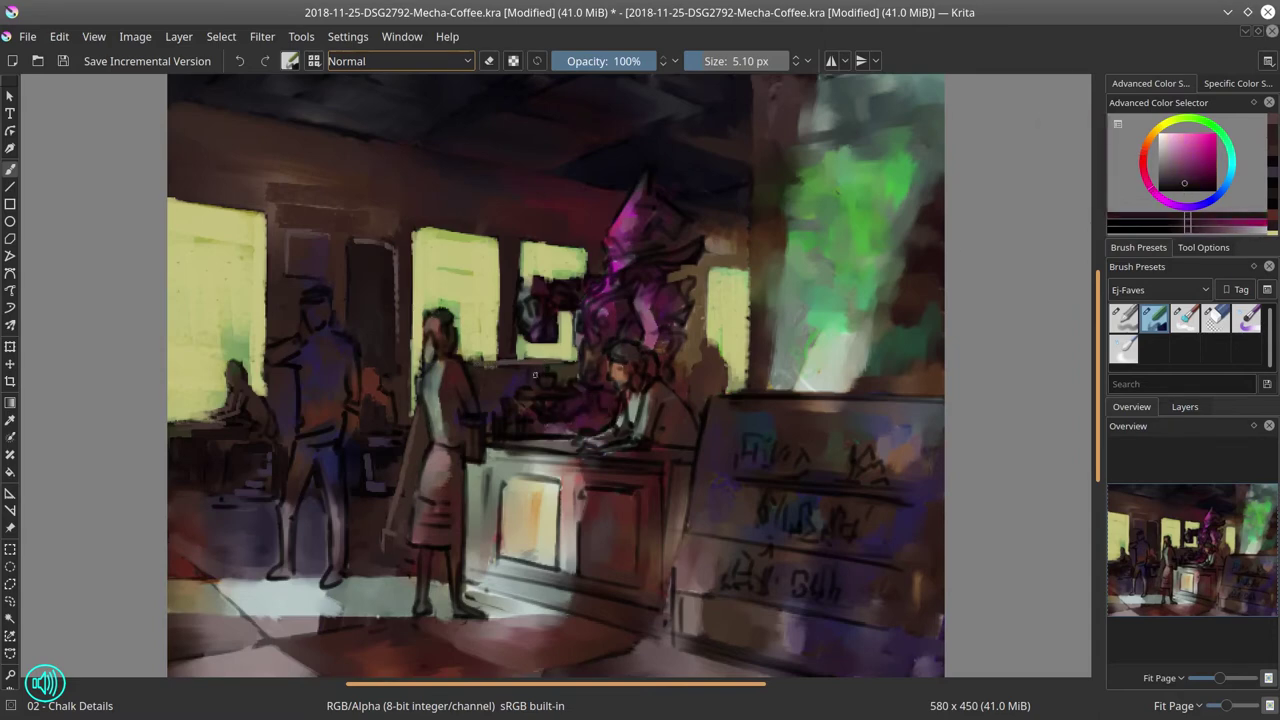
left_click_drag(534, 375, 494, 358, "shift")
left_click(484, 342, "ctrl")
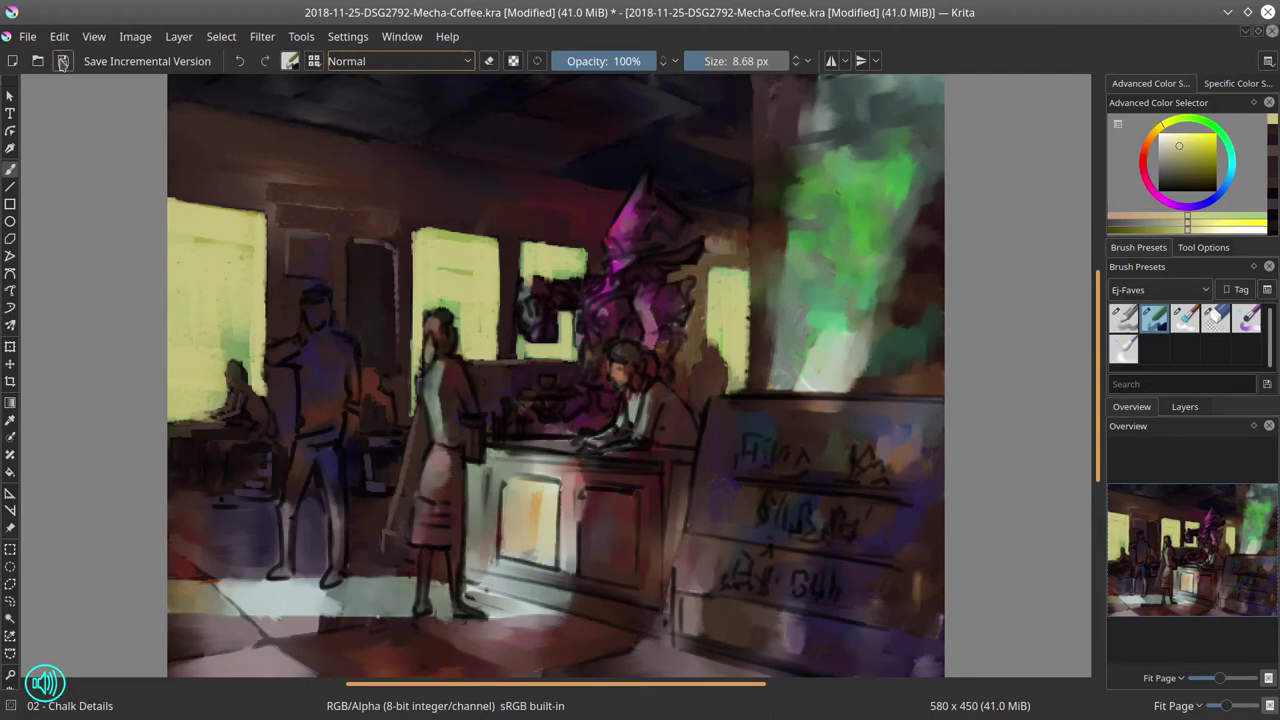
key("ctrl+s")
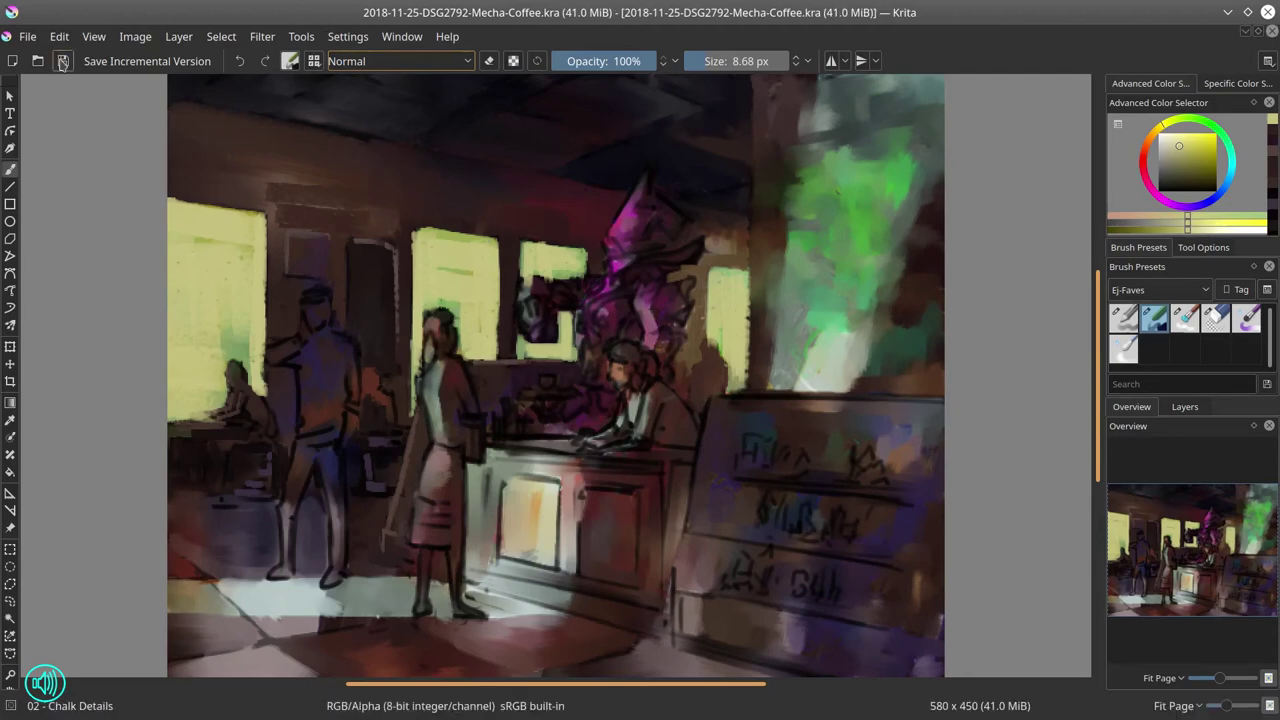
- Draw dark frame lines around the green-lit opening above the display case at about 6 to 9 px
key("minus")
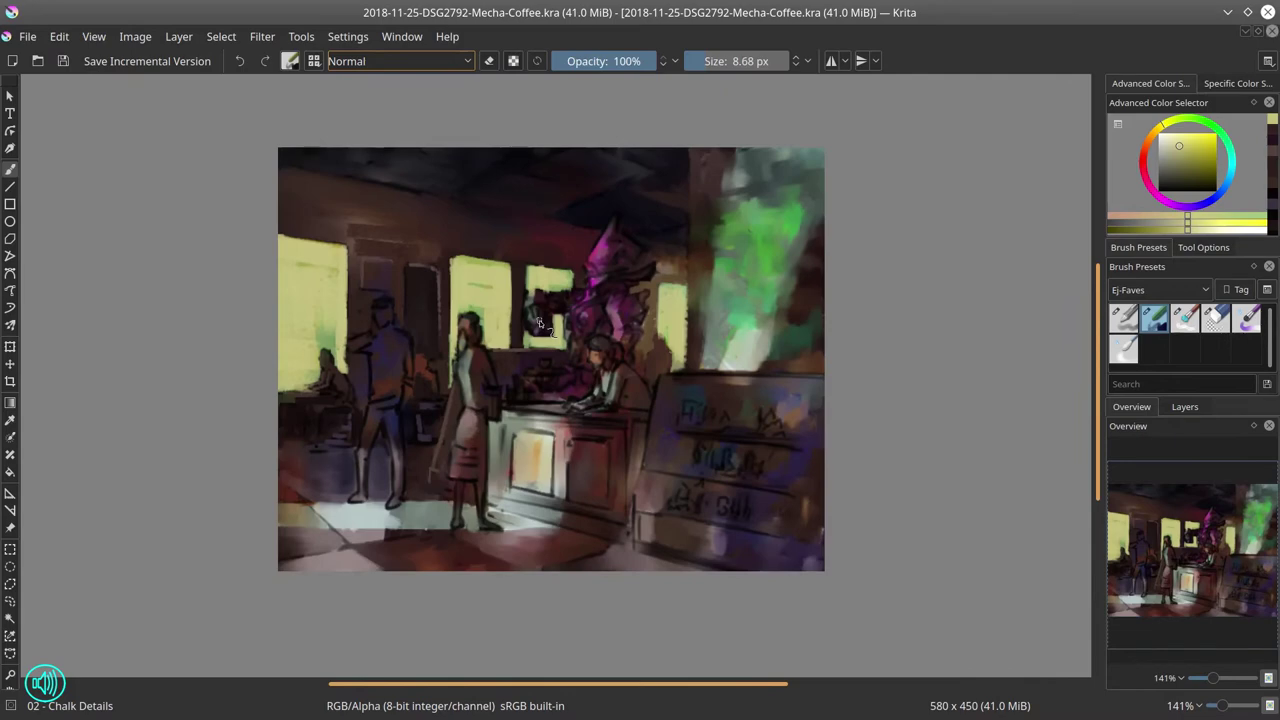
left_click_drag(693, 299, 708, 212)
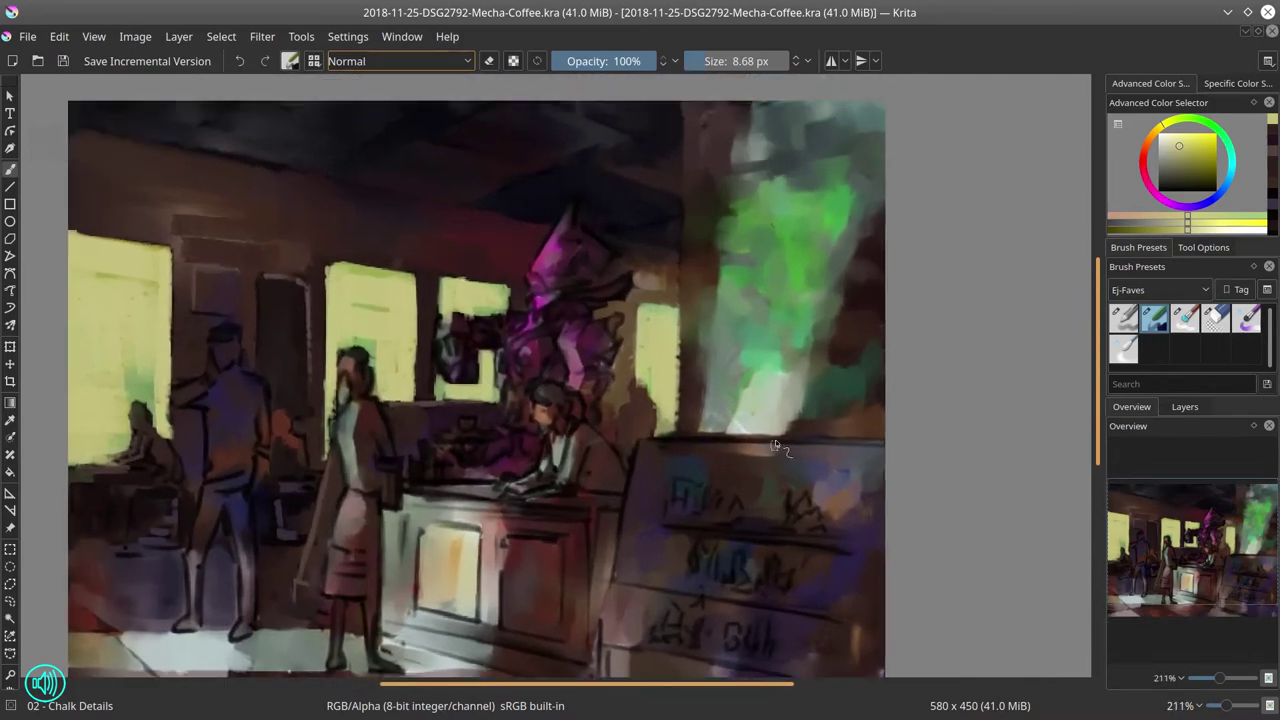
left_click(480, 403, "ctrl")
mouse_move(752, 394)
left_mouse_down()
mouse_move(724, 397)
mouse_move(870, 388)
left_mouse_up()
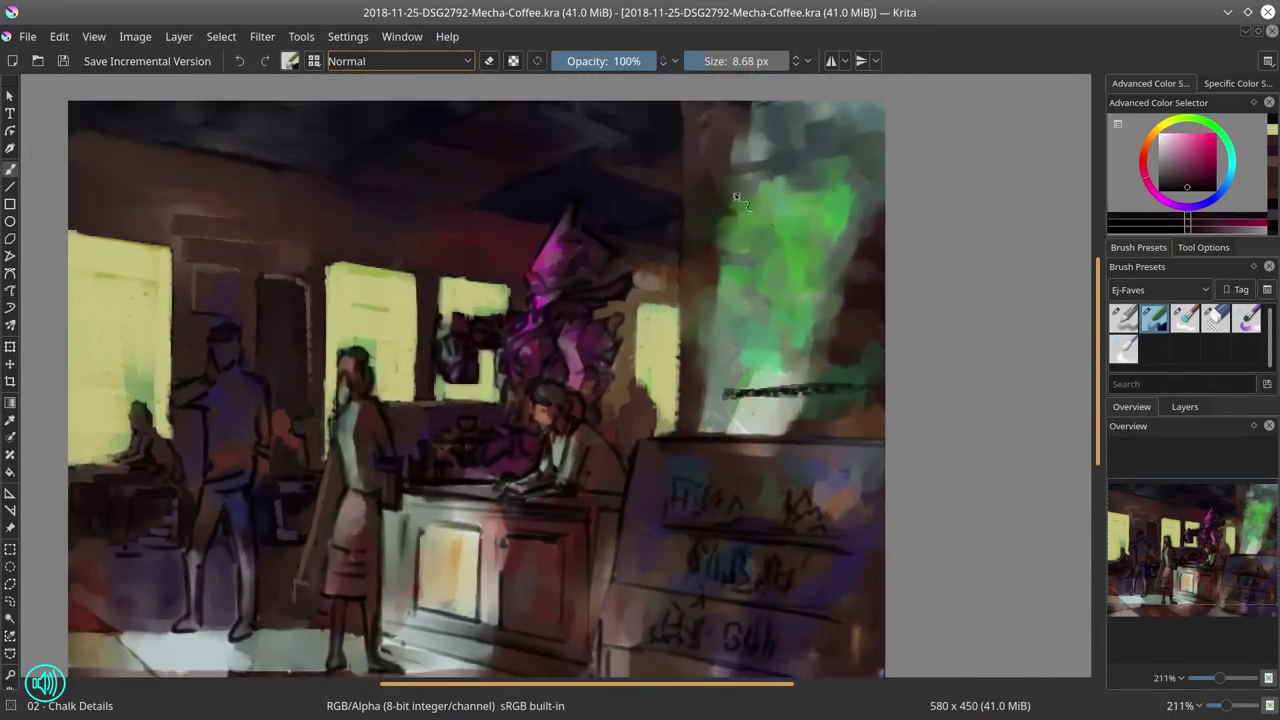
key("bracketleft")
key("ctrl+z")
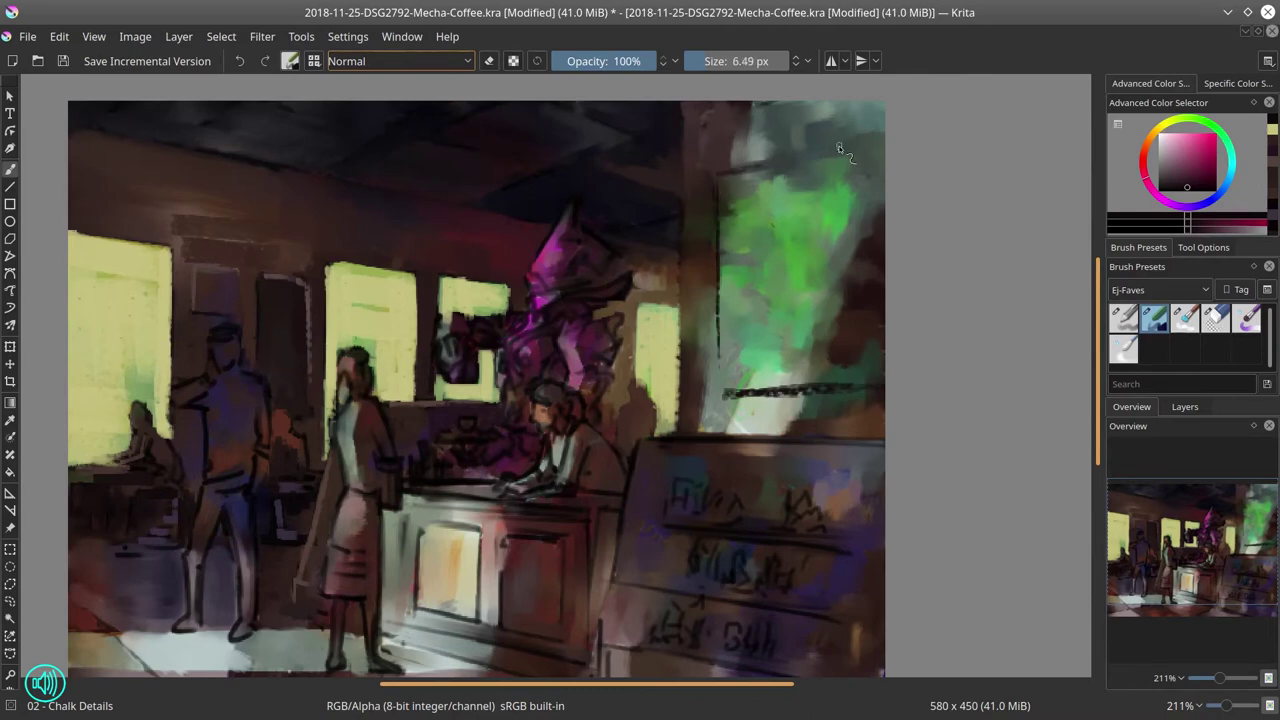
left_click_drag(828, 393, 882, 387)
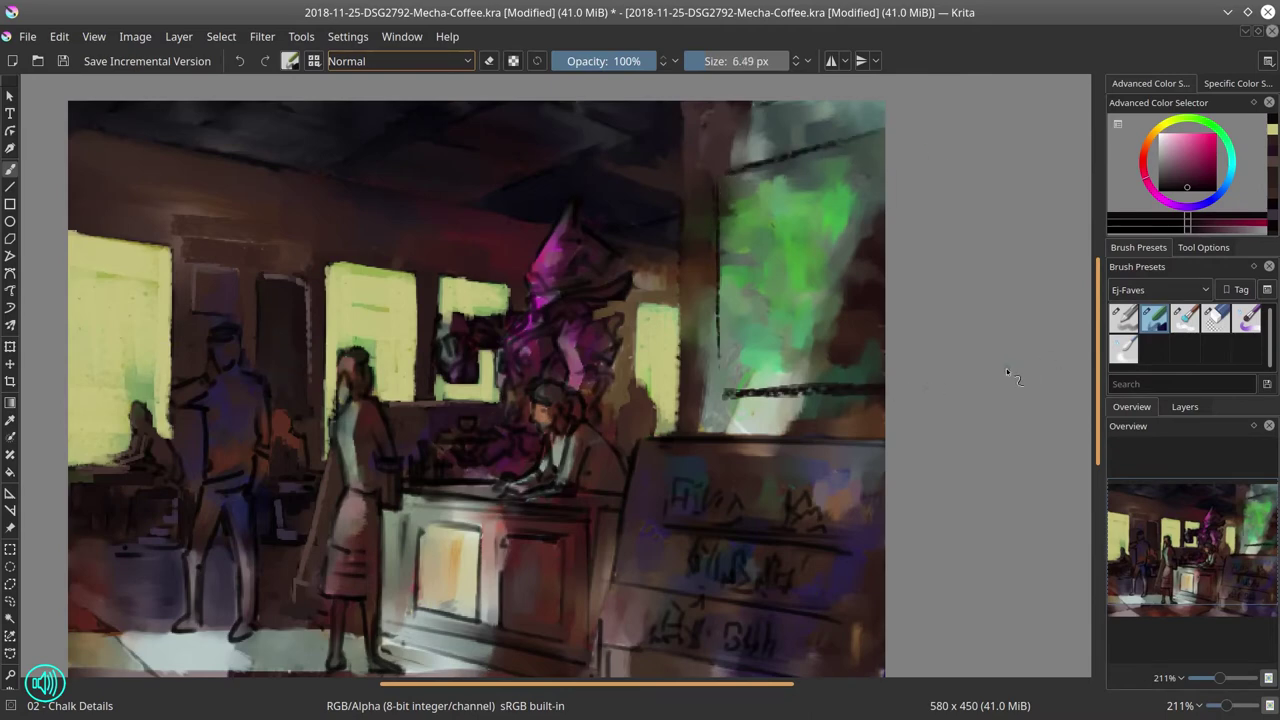
- Select the pale wall strips above, beside and below the green-lit opening with polygonal selections that follow its dark frame lines
left_click(10, 584)
left_click(699, 233)
left_click(716, 266)
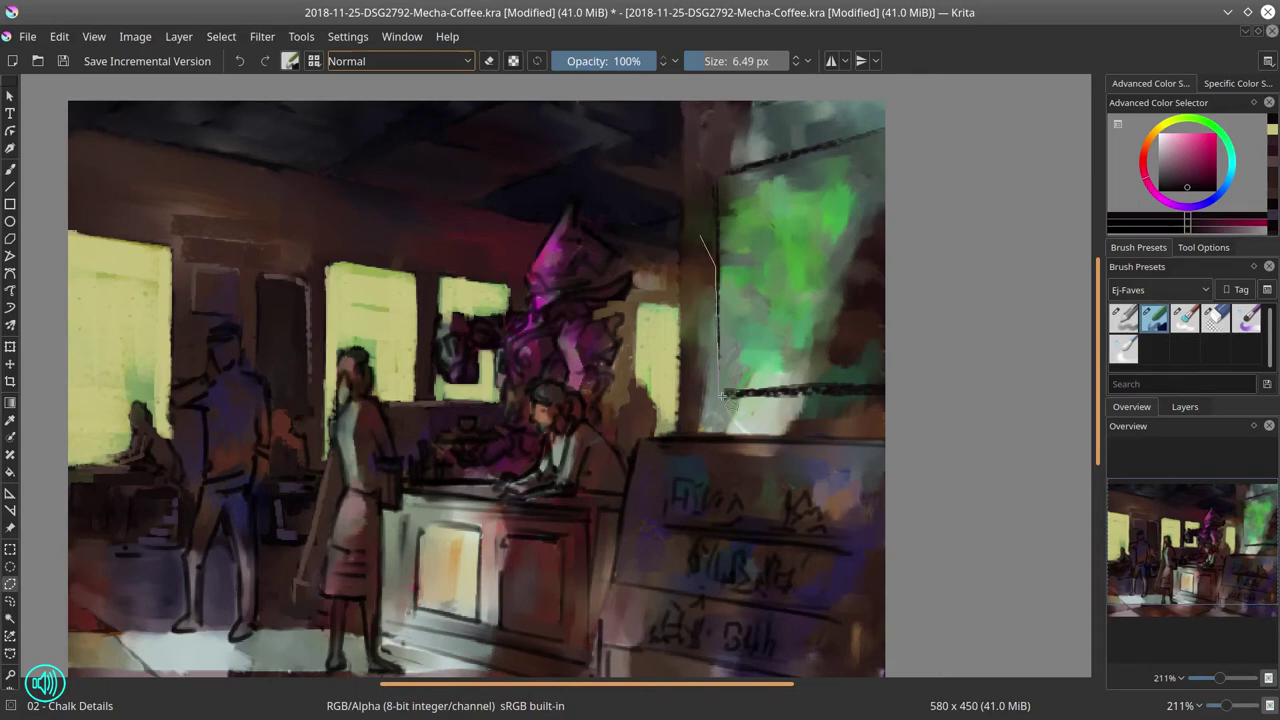
left_click(695, 240)
left_click(902, 124)
left_click(909, 93)
left_click(756, 98)
- Apply an HSV/HSL adjustment to the selected wall strips with hue 180 and saturation about -45, and clear the selection
left_click(262, 36)
left_click(320, 57)
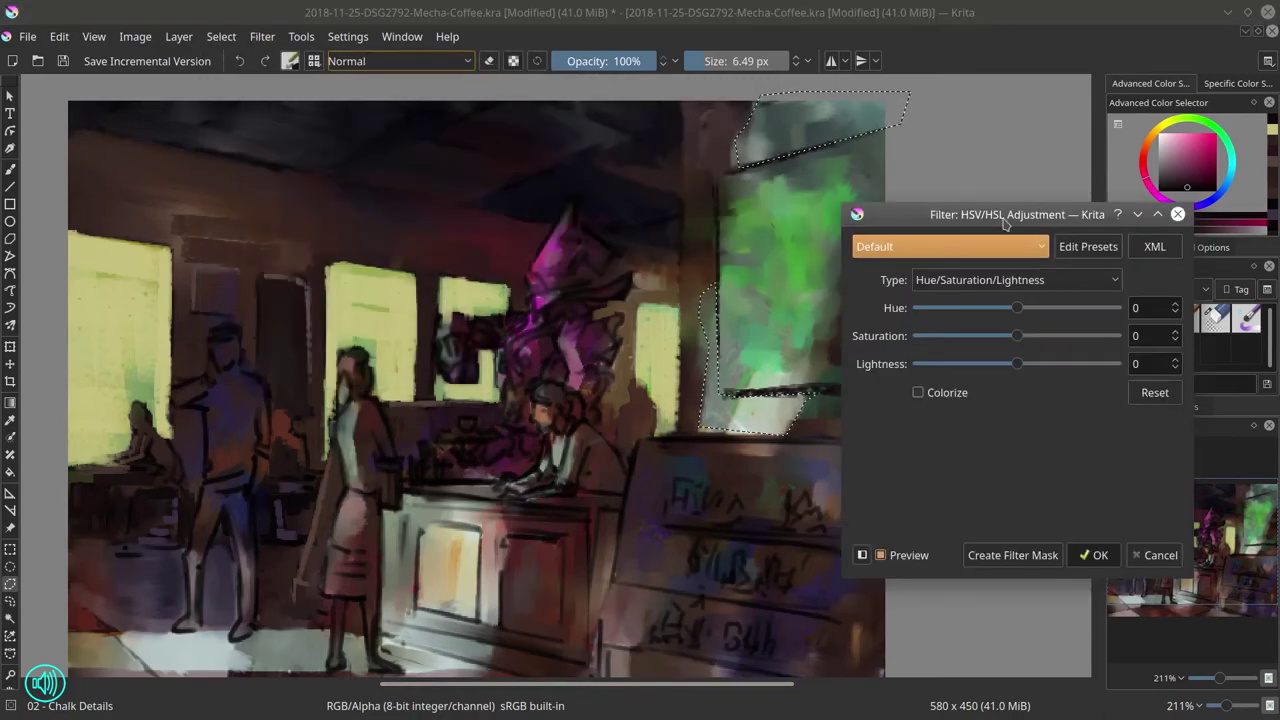
left_click_drag(1005, 222, 266, 193)
left_click_drag(278, 278, 224, 290)
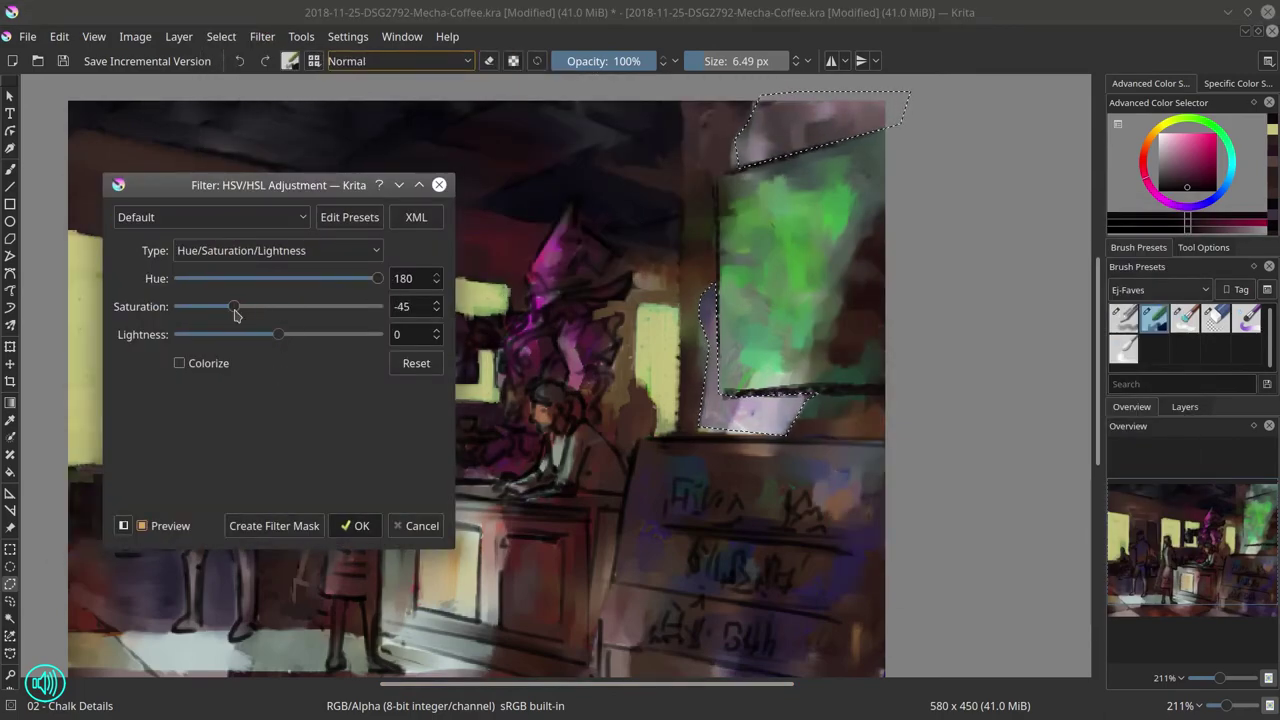
left_click(354, 525)
left_click(221, 37)
left_click(240, 80)
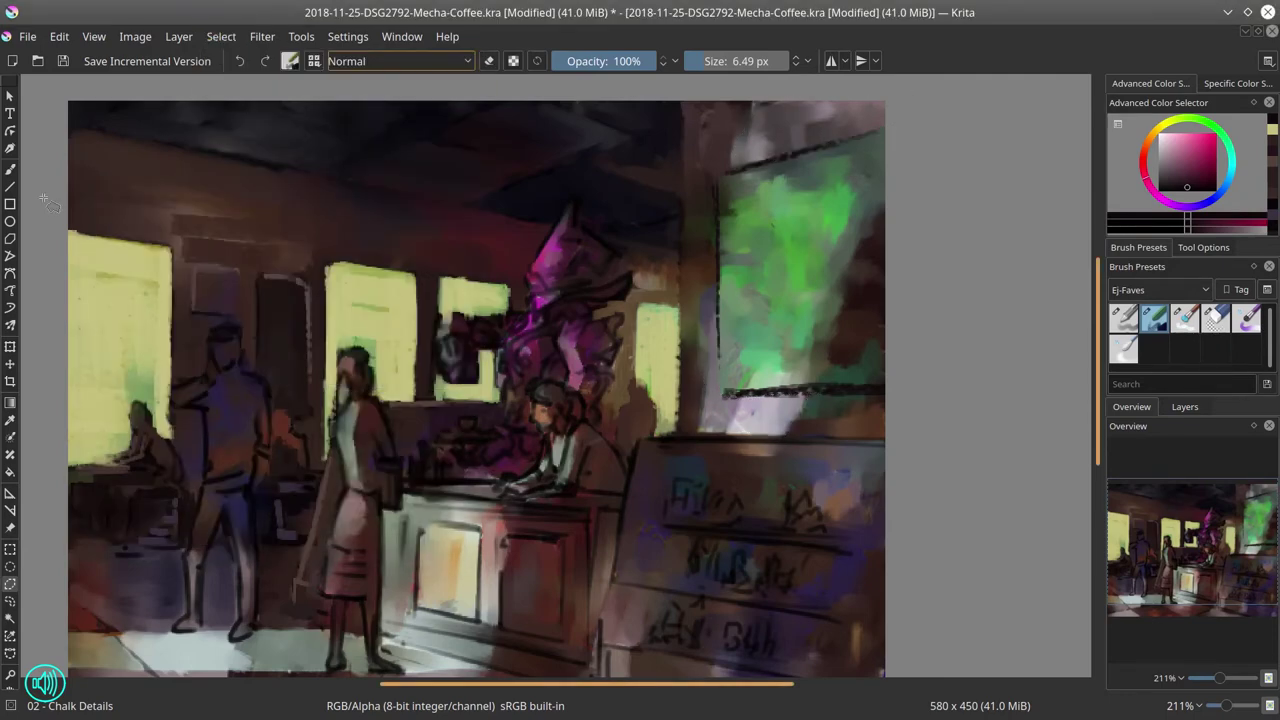
- Paint muted reddish brown over the wall strips around the green-lit opening with the Chalk Details brush at about 32 px
left_click(10, 170)
left_click(821, 415, "ctrl")
left_click(1178, 163)
left_click(1155, 204)
left_click(1146, 150)
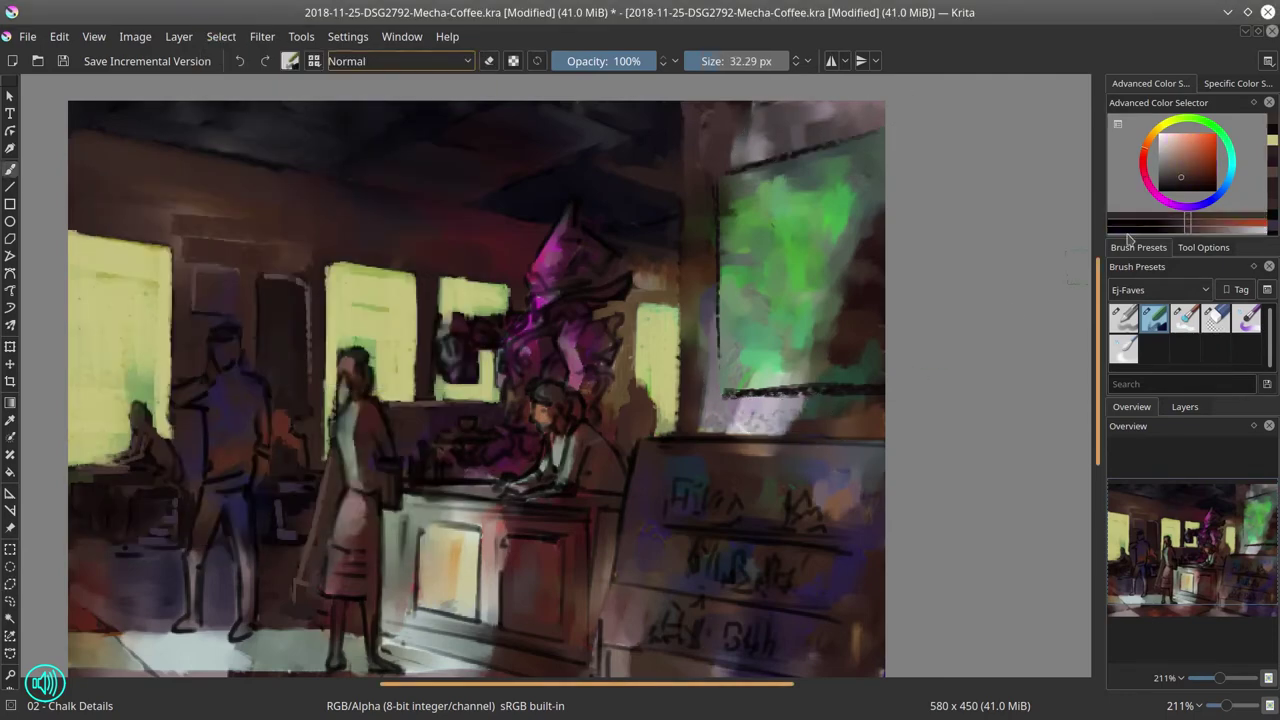
left_click_drag(742, 428, 784, 414)
left_click_drag(708, 282, 705, 388)
mouse_move(736, 154)
left_mouse_down()
mouse_move(818, 114)
mouse_move(788, 108)
left_mouse_up()
- Blend the wall strips and the upper frame line around the green-lit opening with the Blender Textured Soft brush at about 15 px
left_click(1185, 319)
mouse_move(712, 428)
left_mouse_down()
mouse_move(736, 413)
mouse_move(841, 405)
mouse_move(745, 428)
mouse_move(703, 380)
left_mouse_up()
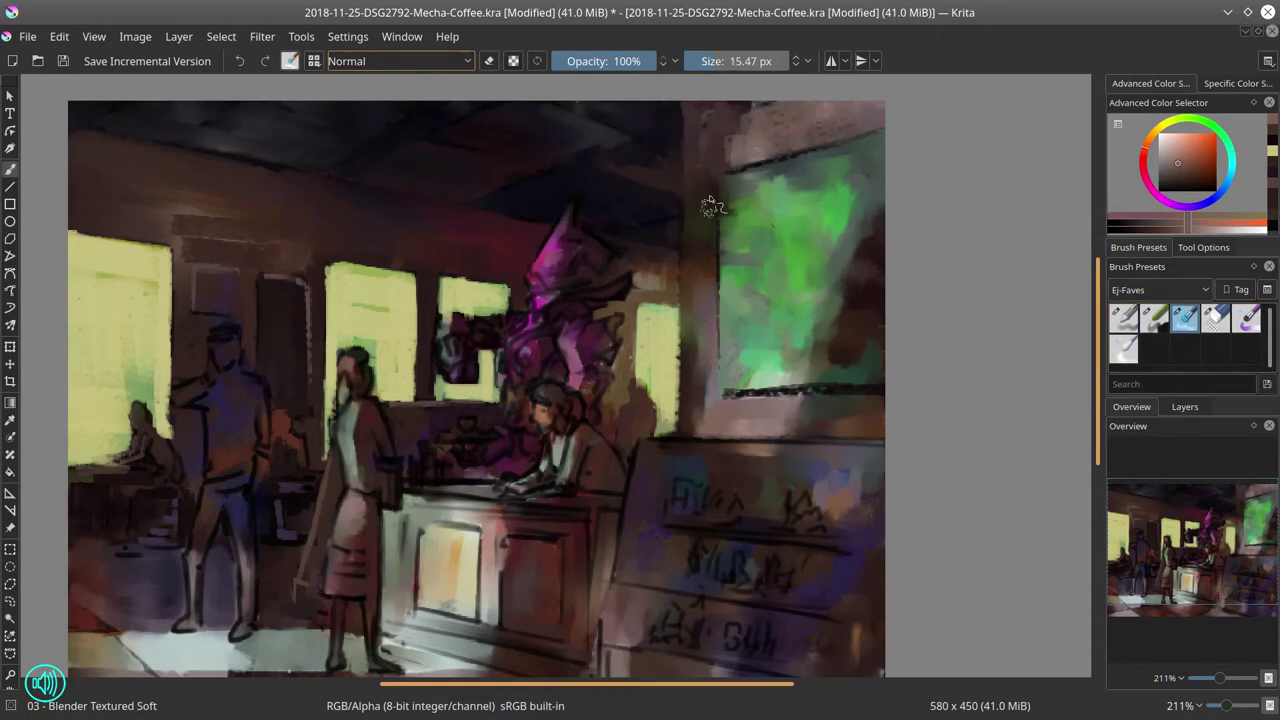
left_click_drag(710, 205, 763, 113)
left_click_drag(838, 145, 733, 172)
left_click_drag(733, 172, 864, 135)
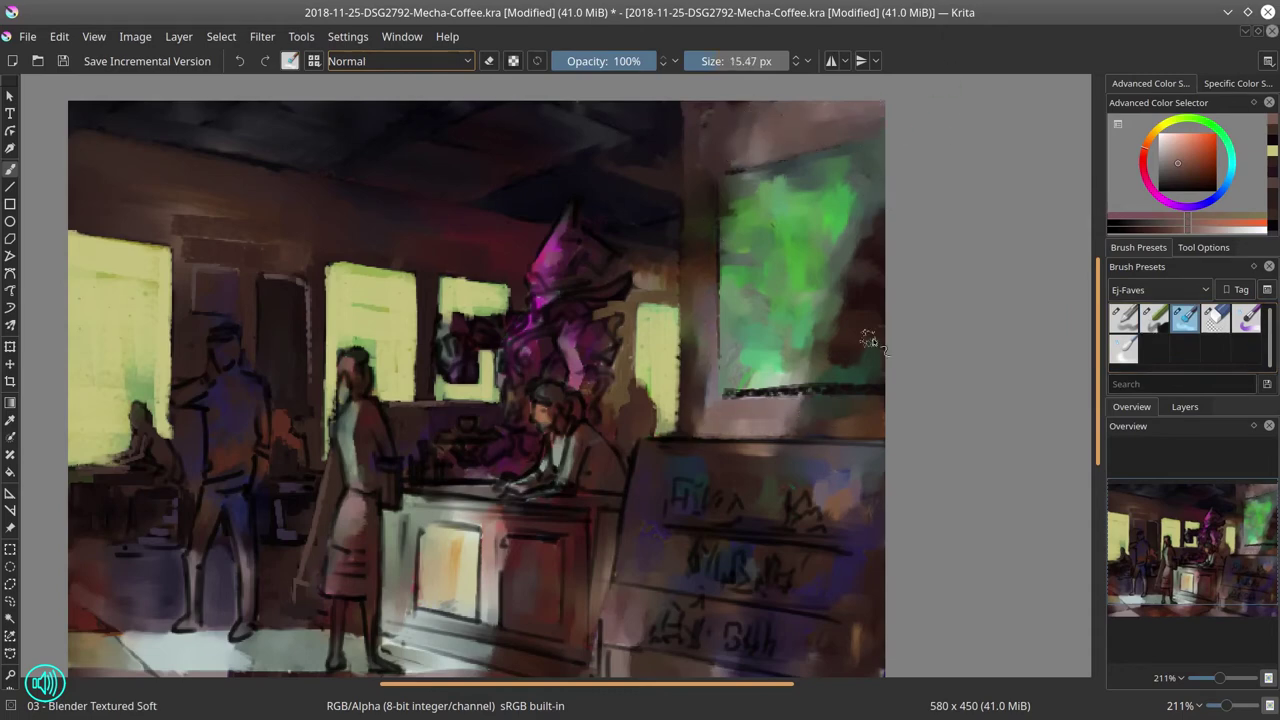
- Reduce the Blender Textured Soft brush to about 6.8 px and smooth the dark lower edge of the green screen
left_click_drag(867, 338, 861, 338, "shift")
mouse_move(794, 390)
left_mouse_down()
mouse_move(756, 393)
mouse_move(860, 386)
left_mouse_up()
left_click_drag(736, 397, 866, 385)
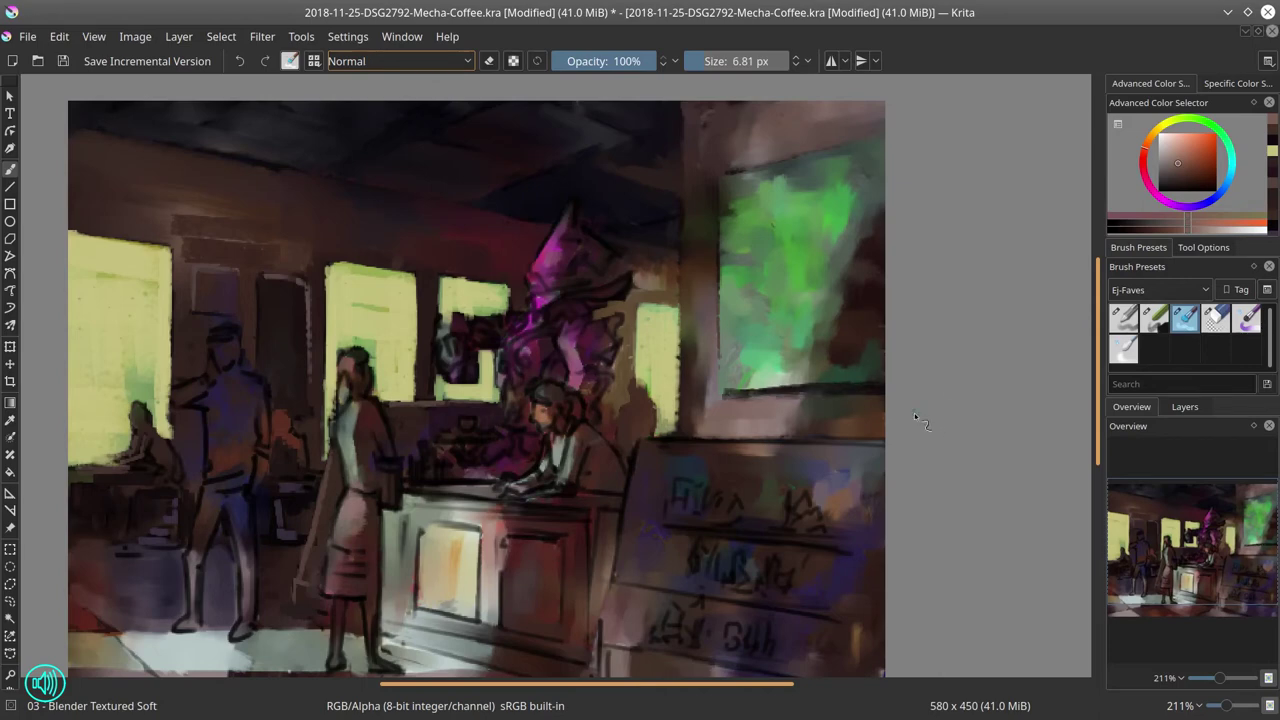
- Switch to the 02 - Chalk Details brush and repaint the narrow window's edge beside the pillar with sampled colours
left_click(1154, 319)
left_click(664, 345, "ctrl")
left_click_drag(677, 330, 676, 372)
key("bracketleft")
key("bracketleft")
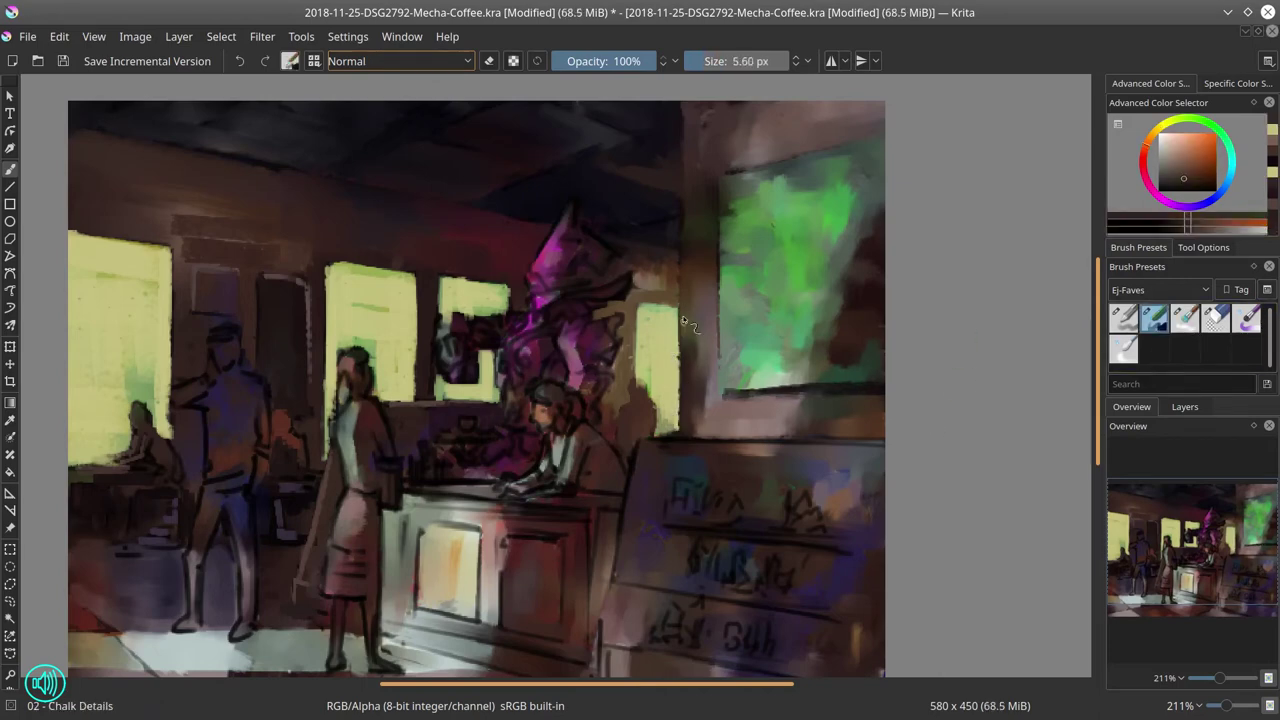
left_click(689, 364, "ctrl")
left_click(671, 412, "ctrl")
left_click_drag(681, 372, 677, 430)
- Enlarge the brush to 8 px and clean up the wall and pillar edge above the narrow window with sampled browns
left_click(676, 279, "ctrl")
key("bracketright")
key("bracketright")
key("bracketright")
key("bracketright")
key("bracketright")
key("bracketright")
mouse_move(668, 272)
left_mouse_down()
mouse_move(640, 288)
mouse_move(686, 218)
mouse_move(683, 188)
mouse_move(682, 253)
left_mouse_up()
left_click(691, 167, "ctrl")
left_click(686, 229, "ctrl")
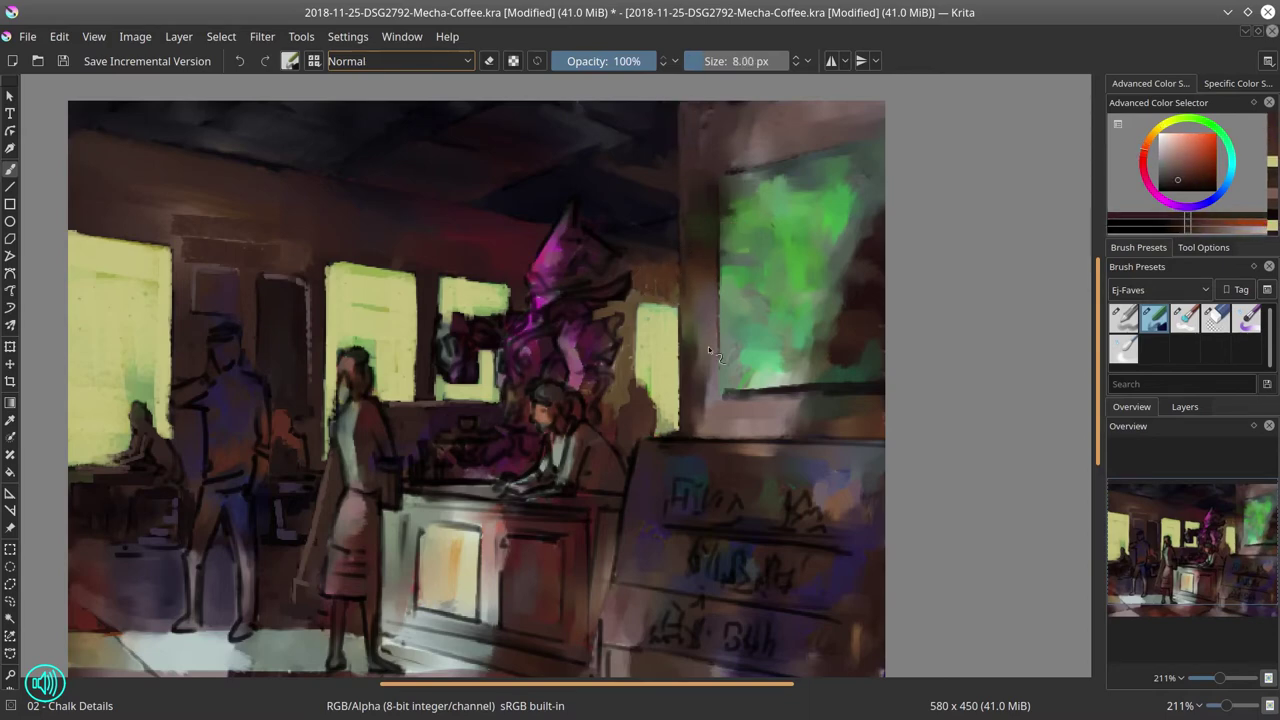
- Paint a pale green rim along the inner lower edge of the green screen with sampled colours at about 5.9 px
left_click(708, 346, "ctrl")
left_click(739, 291, "ctrl")
left_click(782, 381, "ctrl")
left_click_drag(770, 386, 724, 386)
left_click(822, 378, "ctrl")
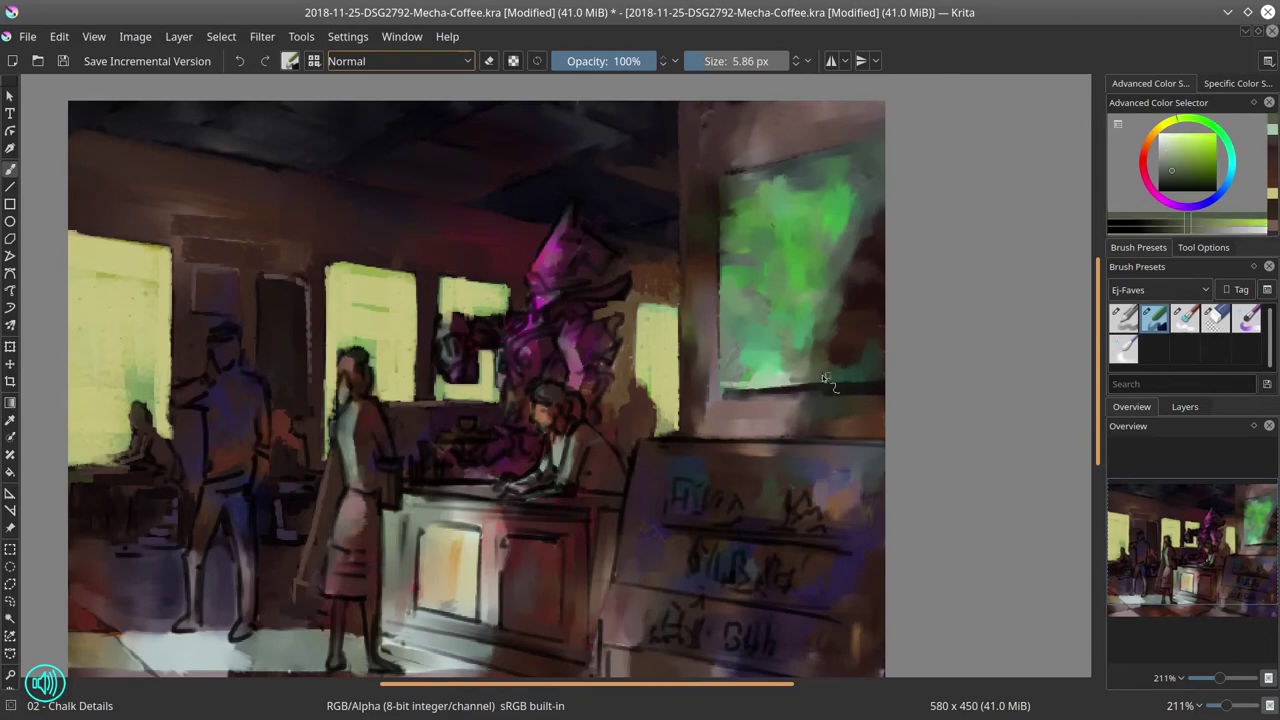
left_click(836, 388, "ctrl")
mouse_move(826, 378)
left_mouse_down()
mouse_move(728, 393)
mouse_move(885, 387)
mouse_move(840, 389)
left_mouse_up()
- Refine the dark line beneath the green screen with colours sampled from the frame and the wall
left_click(735, 393, "ctrl")
left_click(735, 391, "ctrl")
left_click(870, 388, "ctrl")
left_click(723, 402, "ctrl")
left_click_drag(726, 399, 804, 398)
left_click(848, 402, "ctrl")
- Outline the green screen's upper and pillar-side edges with sampled muted greens
left_click(735, 212, "ctrl")
left_click_drag(724, 203, 720, 305)
left_click(726, 250, "ctrl")
left_click(746, 180, "ctrl")
left_click_drag(746, 173, 890, 135)
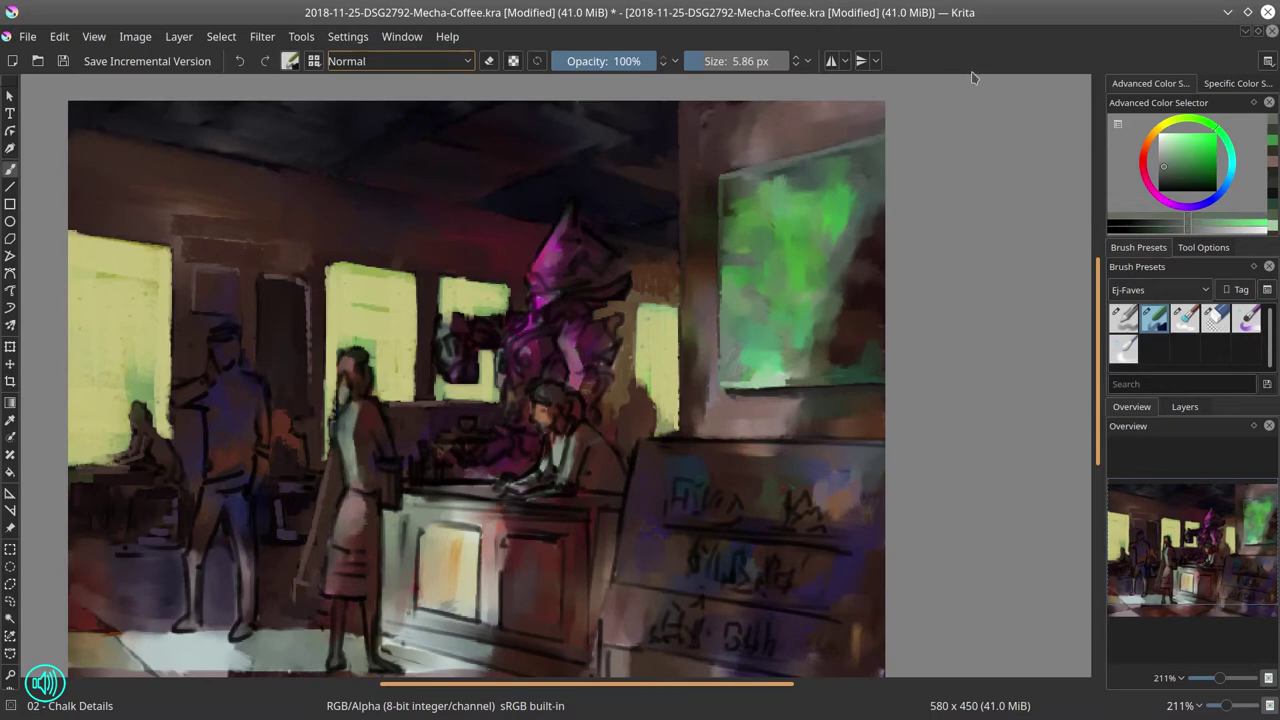
left_click_drag(715, 352, 728, 258)
- Paint over the sketch lines on the foreground floor tiles with sampled floor colours
left_click(586, 606, "ctrl")
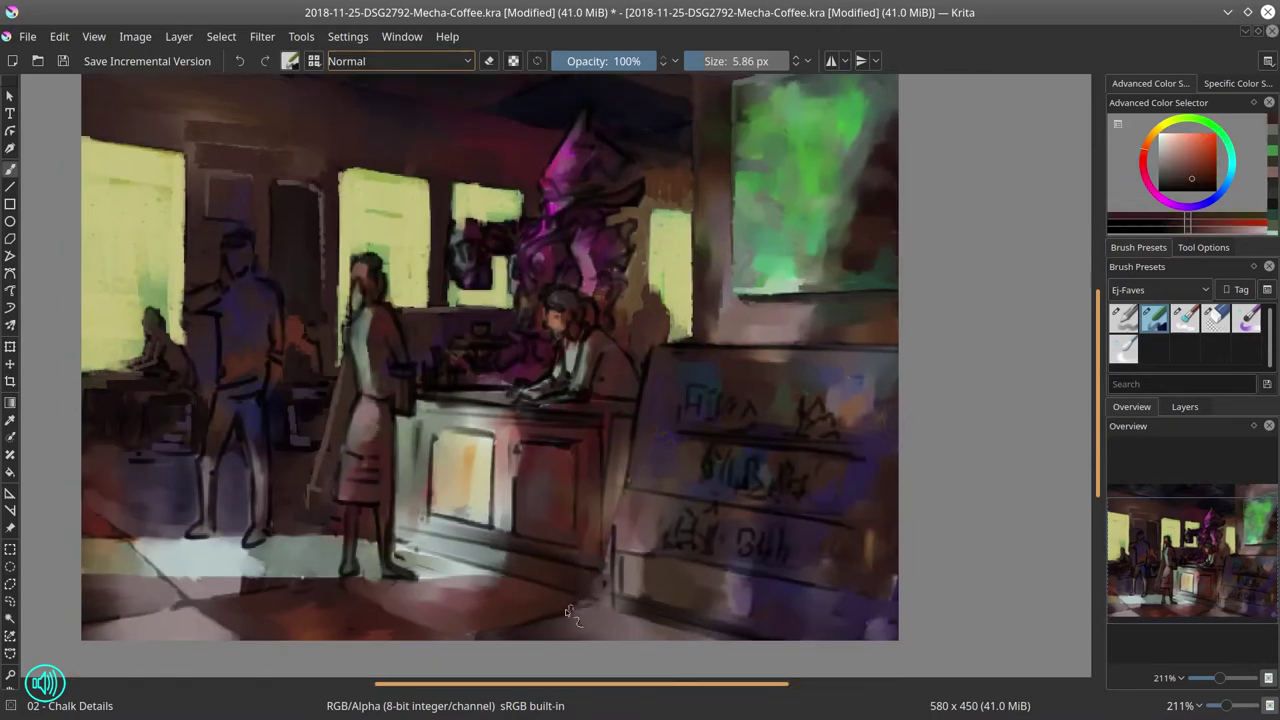
left_click_drag(592, 602, 566, 616)
left_click(489, 623, "ctrl")
left_click_drag(489, 625, 468, 629)
left_click(216, 623, "ctrl")
left_click_drag(202, 606, 180, 620)
- Repaint the corner of the bright floor patch, the adjoining tile and the reddish floor beside it with sampled colours
left_click(155, 556, "ctrl")
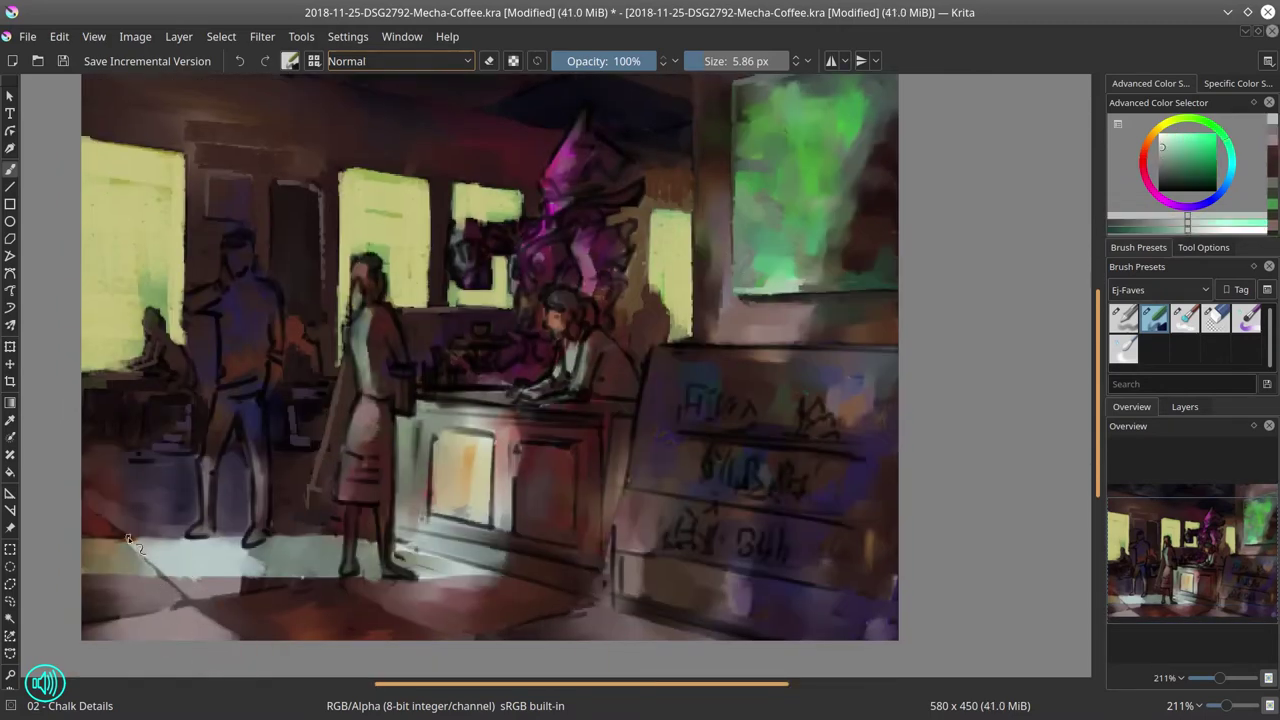
left_click_drag(150, 559, 128, 541)
left_click(216, 616, "ctrl")
left_click_drag(196, 613, 101, 630)
left_click(92, 548, "ctrl")
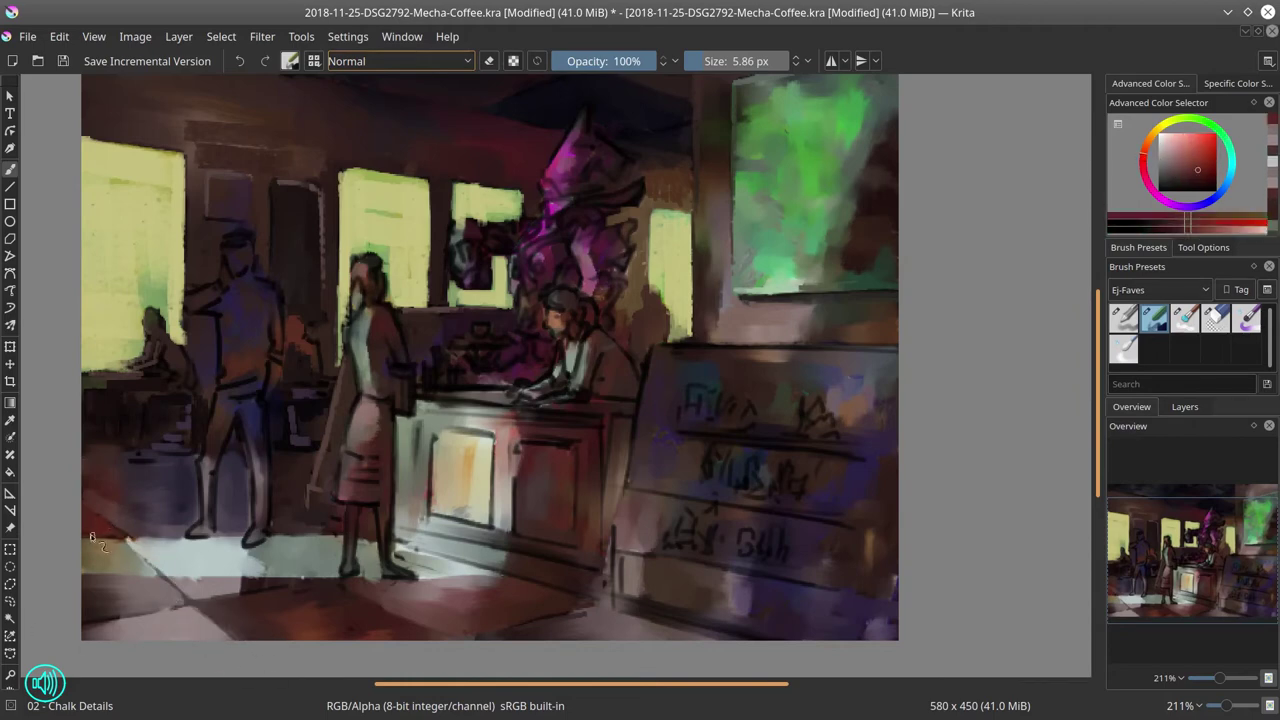
left_click_drag(92, 534, 106, 548)
- Roughen the front edge of the bright floor patch with sampled light and dark floor colours
left_click(165, 622, "ctrl")
left_click(230, 562, "ctrl")
left_click_drag(230, 572, 258, 574)
left_click(290, 584, "ctrl")
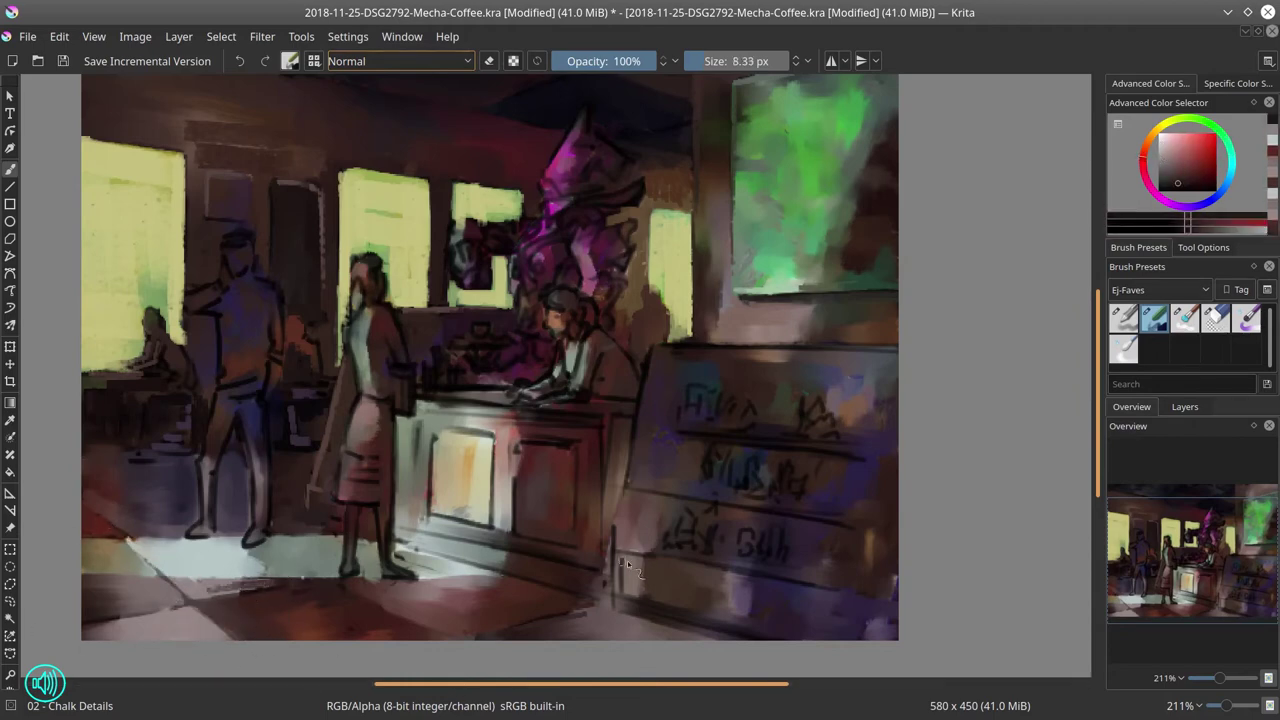
left_click(652, 617, "ctrl")
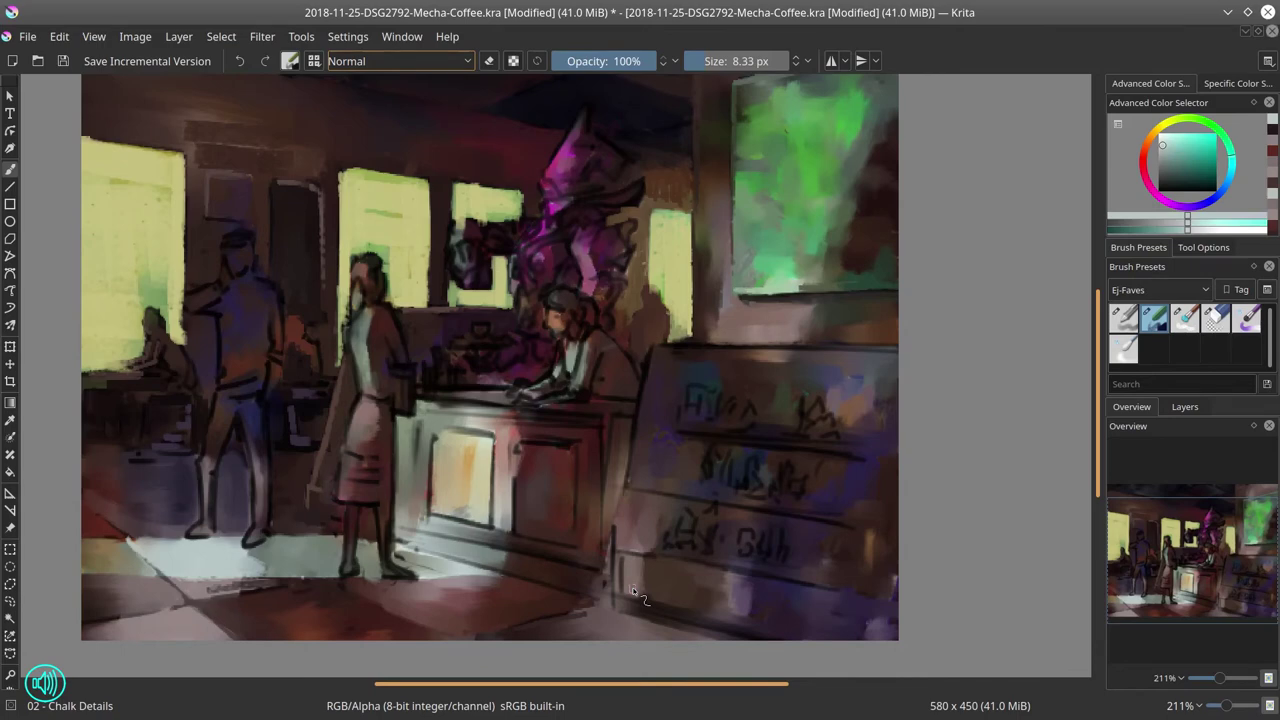
- Save the painting and mirror the image horizontally
key("1")
left_click(28, 36)
left_click(40, 121)
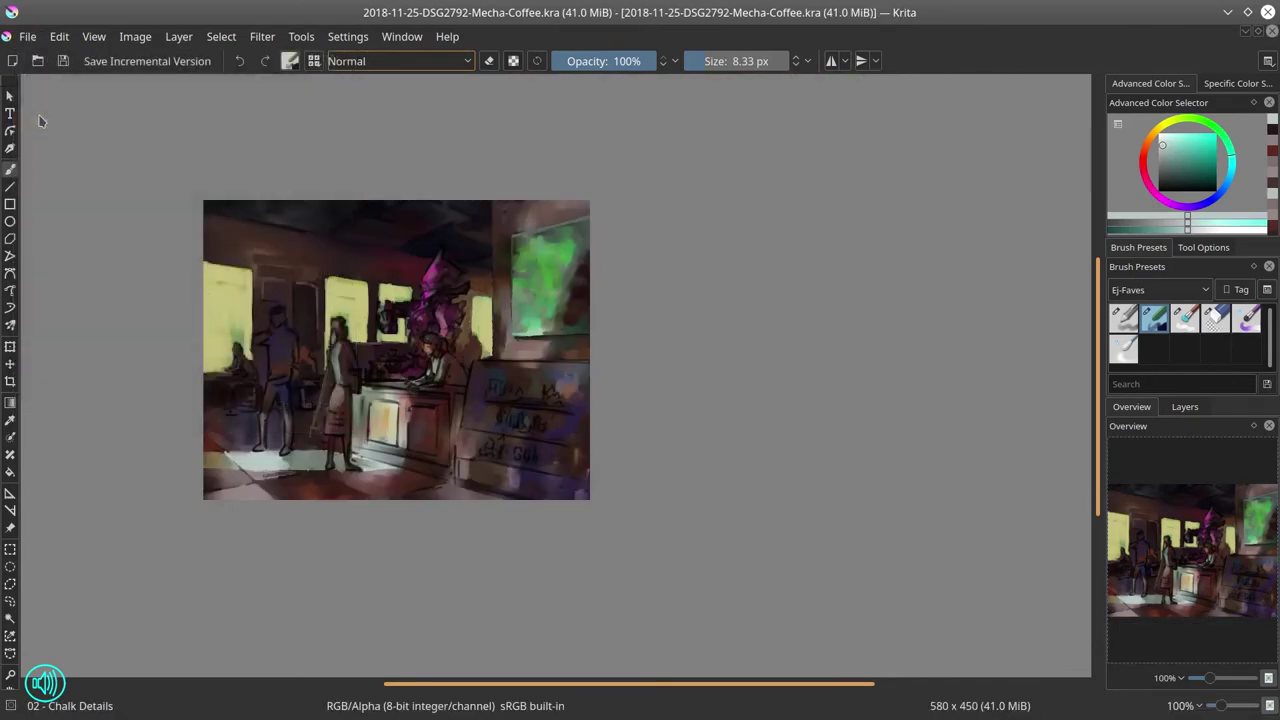
left_click(135, 36)
left_click(141, 222)
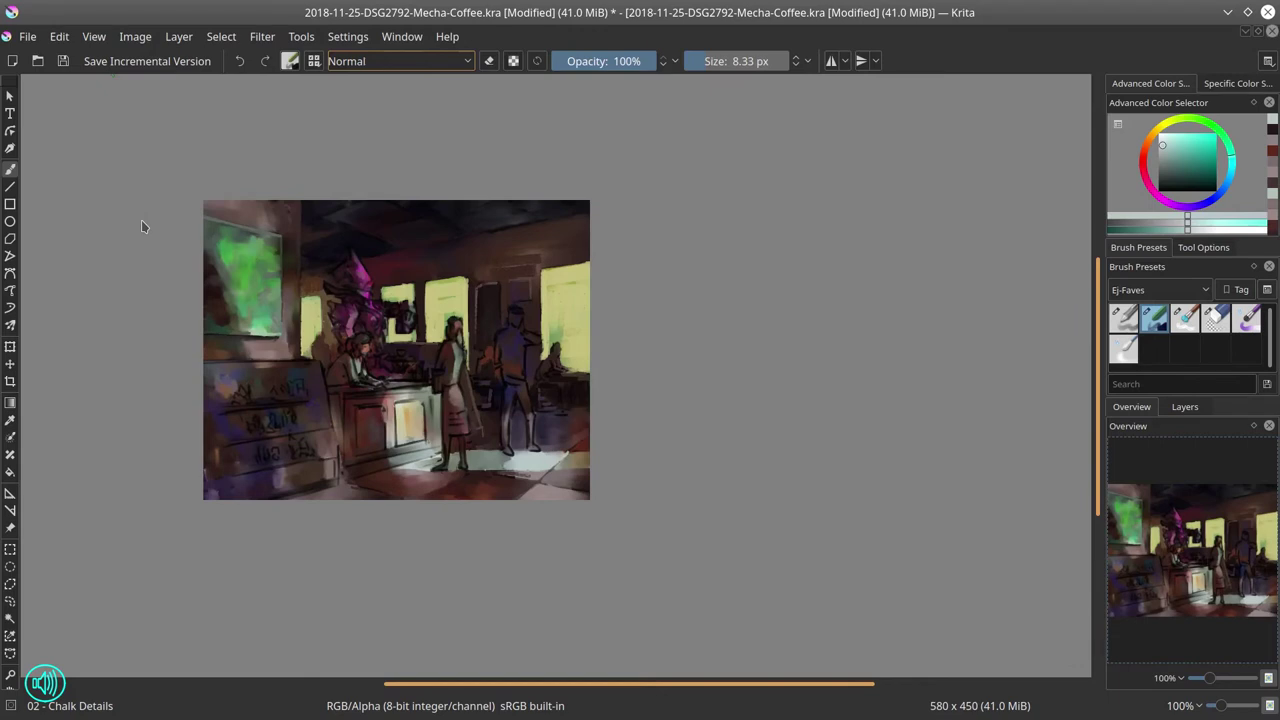
- Extend the narrow window's top in sampled yellow and tidy the wall edge above the large window in brown
mouse_move(386, 352)
left_mouse_down()
mouse_move(386, 312)
mouse_move(594, 410)
left_mouse_up()
left_click(463, 357, "ctrl")
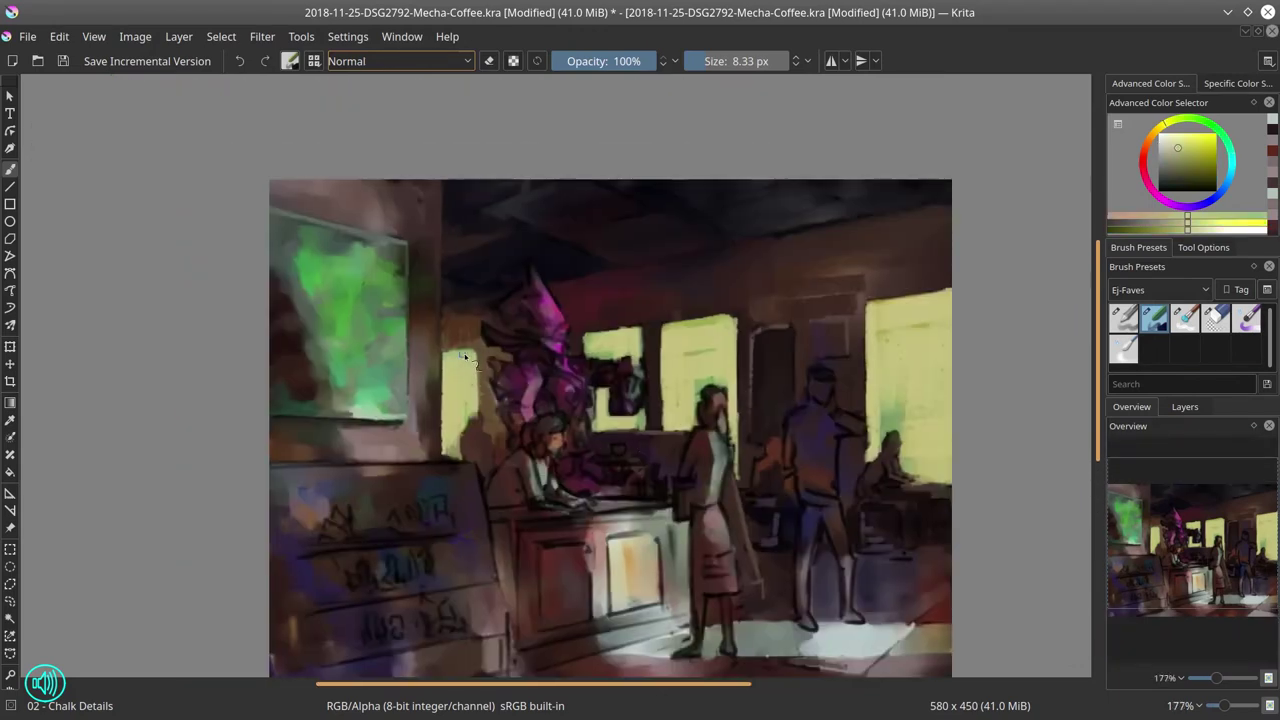
left_click_drag(463, 354, 467, 354)
left_click_drag(447, 348, 475, 347)
left_click(877, 302, "ctrl")
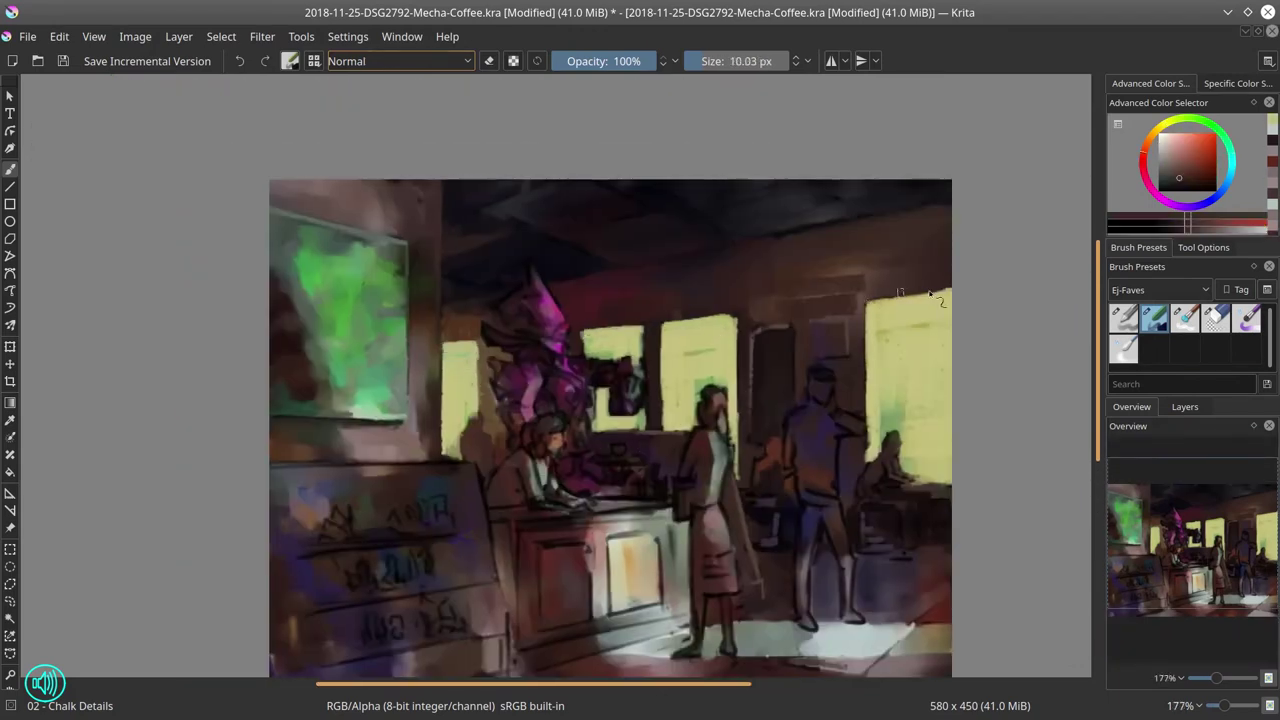
scroll(875, 330, "down", 6)
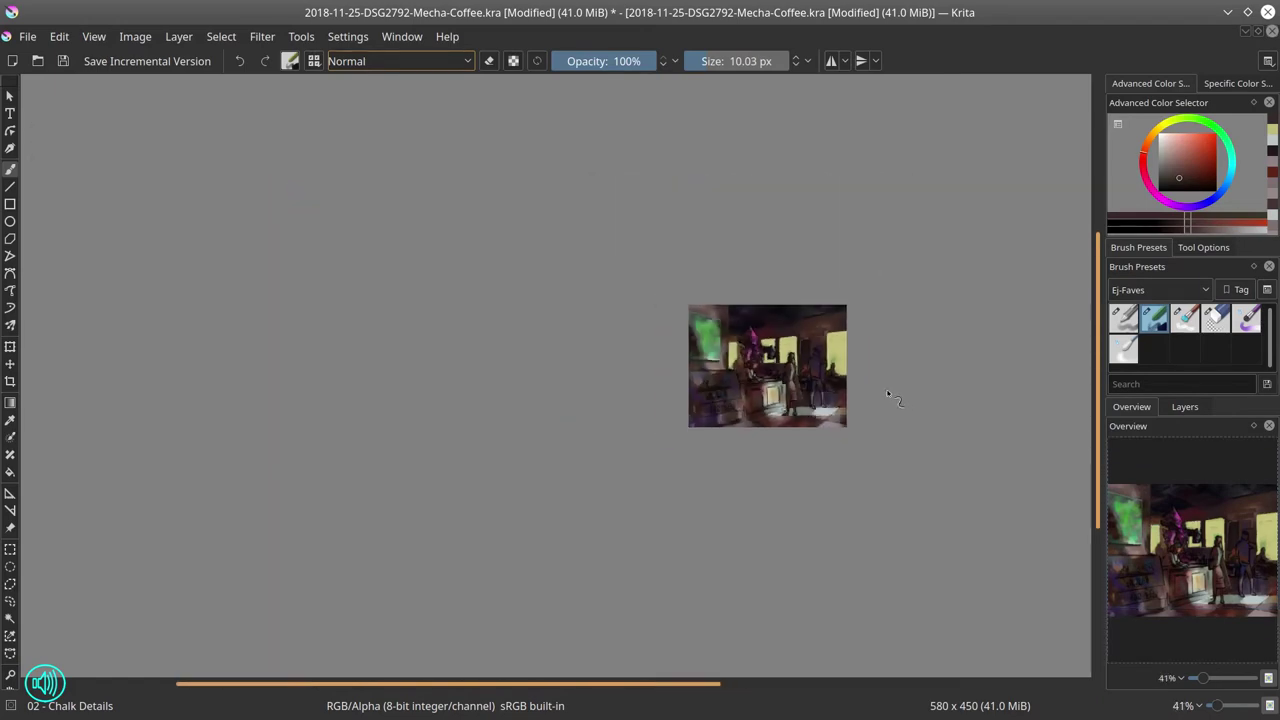
- Refine the silhouette of the seated figure by the large window with sampled dark brown
scroll(880, 405, "up", 7)
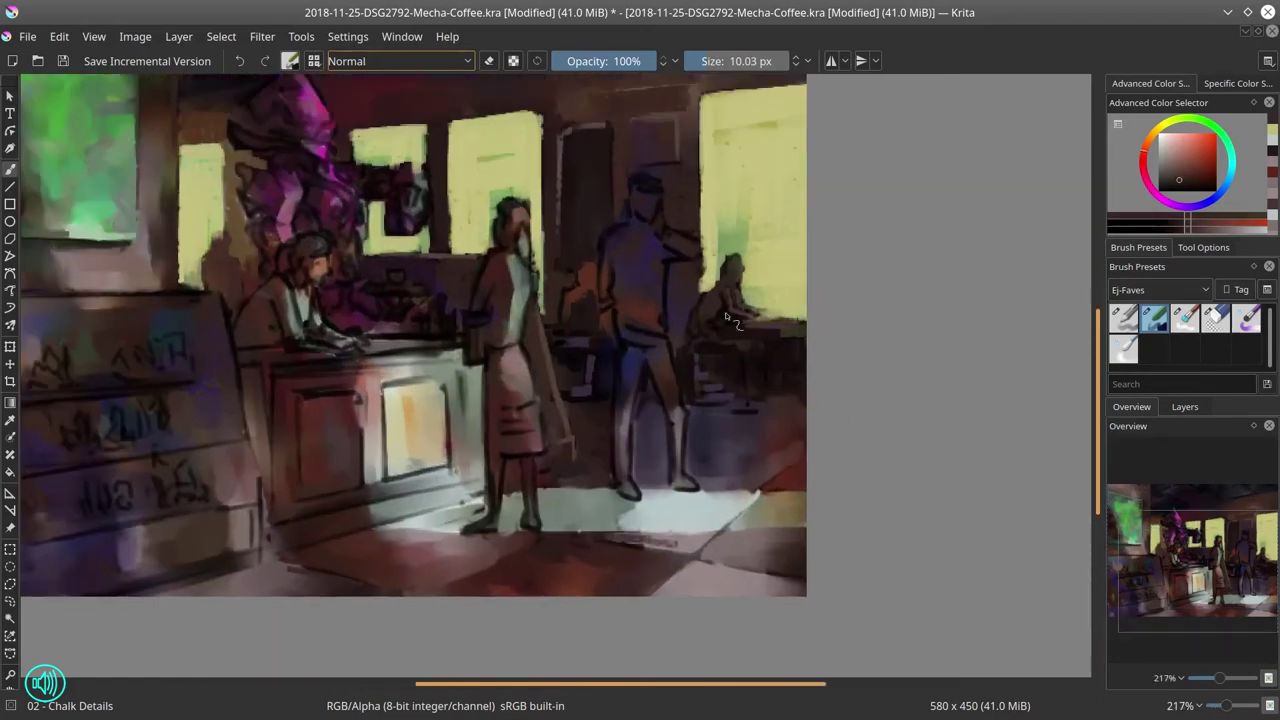
left_click(724, 290, "ctrl")
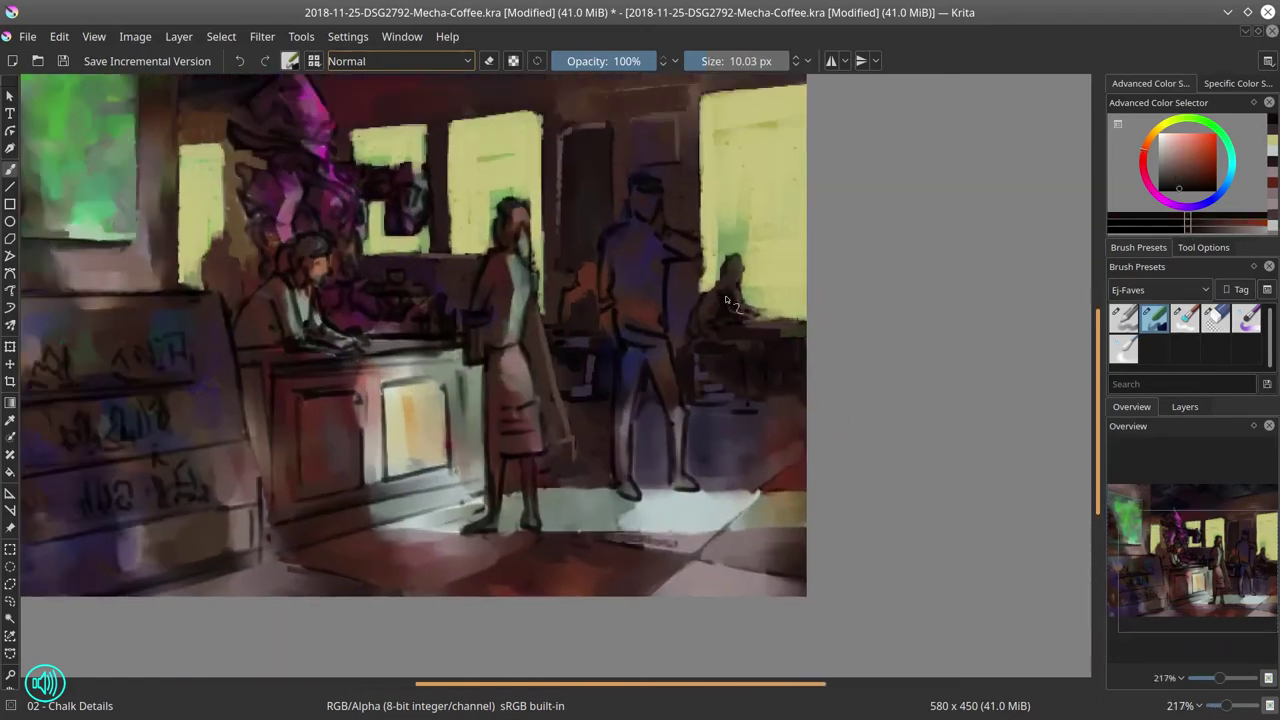
left_click_drag(722, 300, 711, 300)
left_click_drag(733, 298, 742, 312)
left_click(772, 342, "ctrl")
mouse_move(755, 135)
left_mouse_down()
mouse_move(968, 112)
mouse_move(919, 120)
left_mouse_up()
- Fill the shadowed side of the counter next to the display board with a sampled dark purple
left_click(436, 537, "ctrl")
left_click_drag(433, 524, 433, 546)
left_click_drag(412, 372, 425, 368)
left_click_drag(412, 414, 421, 356)
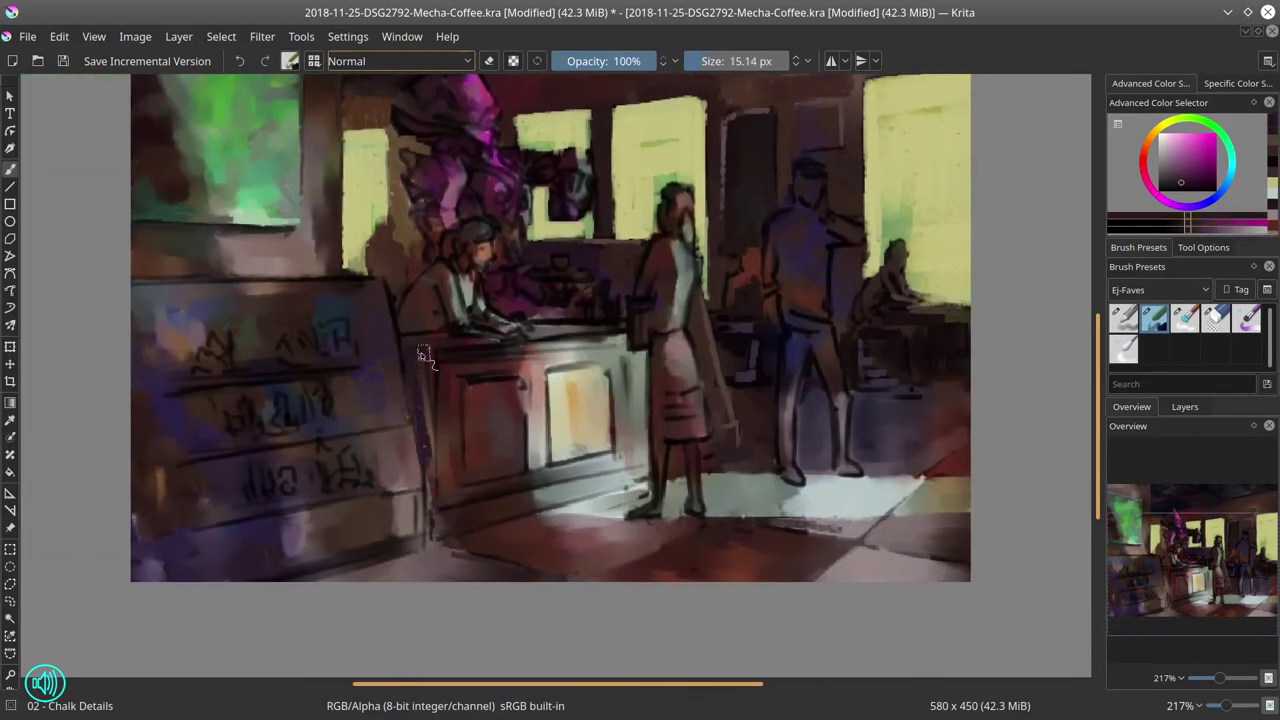
left_click_drag(430, 402, 420, 428)
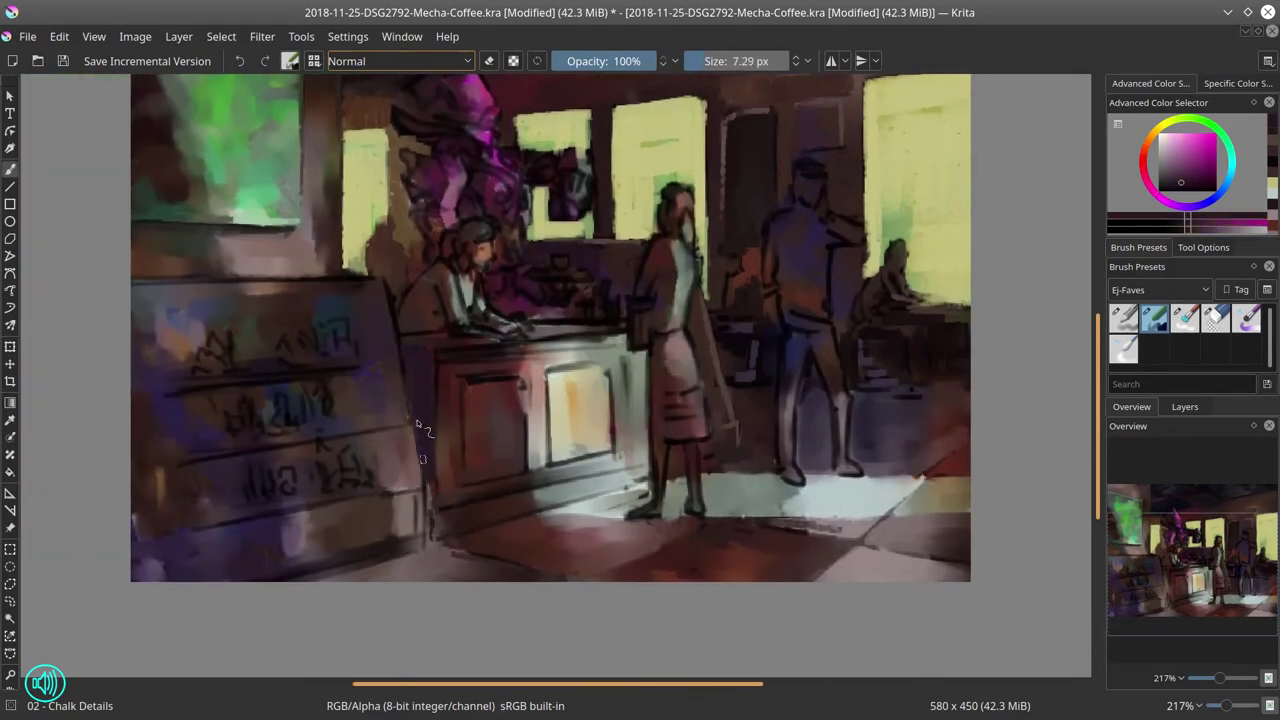
- Redefine the countertop's surface and edge below the barista with sampled tones
left_click(471, 355, "ctrl")
left_click_drag(399, 336, 588, 337)
left_click(566, 331, "ctrl")
mouse_move(593, 336)
left_mouse_down()
mouse_move(606, 331)
mouse_move(547, 315)
left_mouse_up()
left_click(543, 304, "ctrl")
left_click(541, 303, "ctrl")
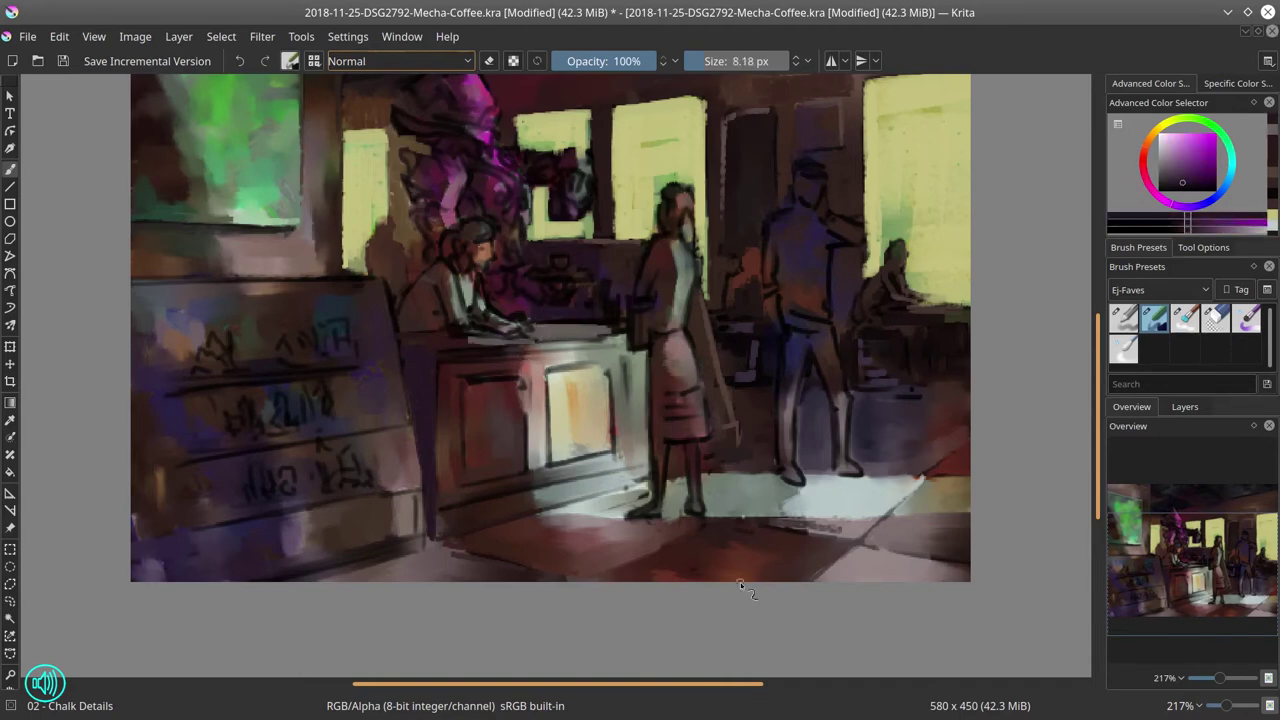
- Paint over the sketch lines under the countertop and along the counter's base with sampled colours at about 5.5 px
left_click(478, 361, "ctrl")
left_click_drag(490, 358, 576, 352)
left_click(562, 352, "ctrl")
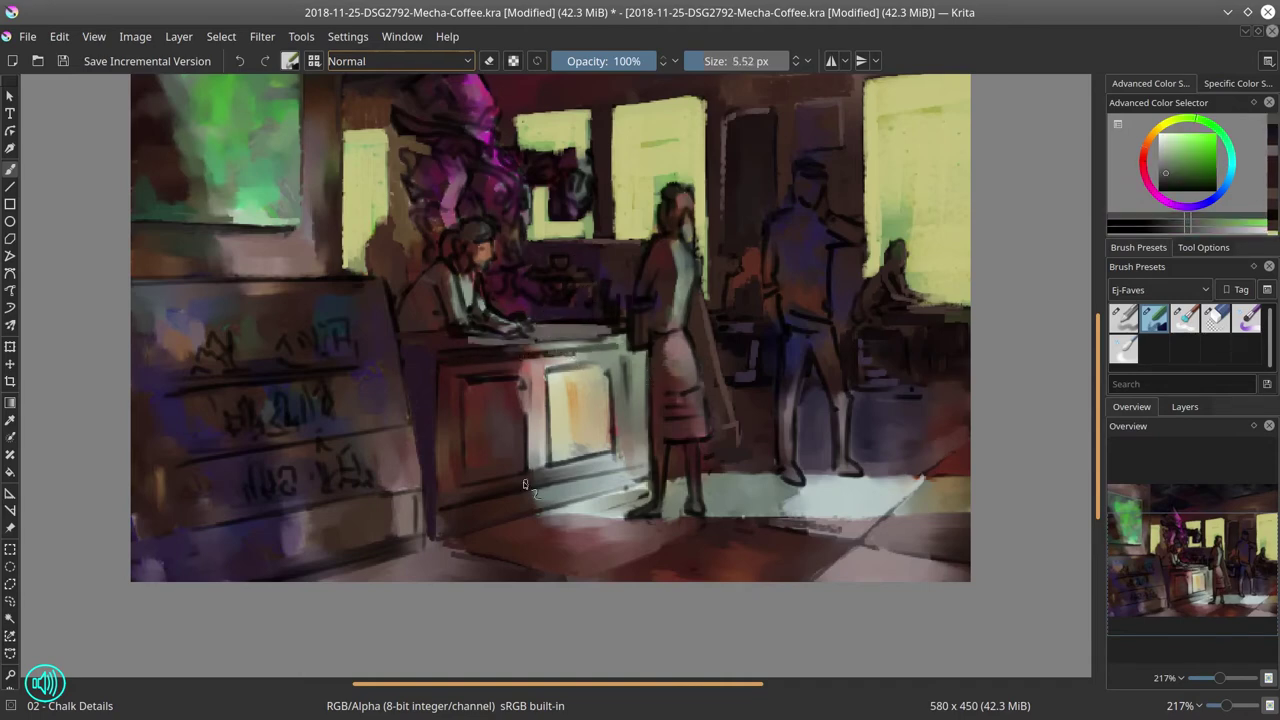
left_click(524, 485, "ctrl")
left_click_drag(510, 495, 445, 518)
- Brighten the edges of the counter's lit cream panel with colours sampled from it
left_click(562, 401, "ctrl")
mouse_move(544, 370)
left_mouse_down()
mouse_move(598, 361)
mouse_move(612, 444)
left_mouse_up()
left_click(598, 369, "ctrl")
left_click(585, 385, "ctrl")
left_click(560, 382, "ctrl")
left_click(489, 380, "ctrl")
left_click(571, 418, "ctrl")
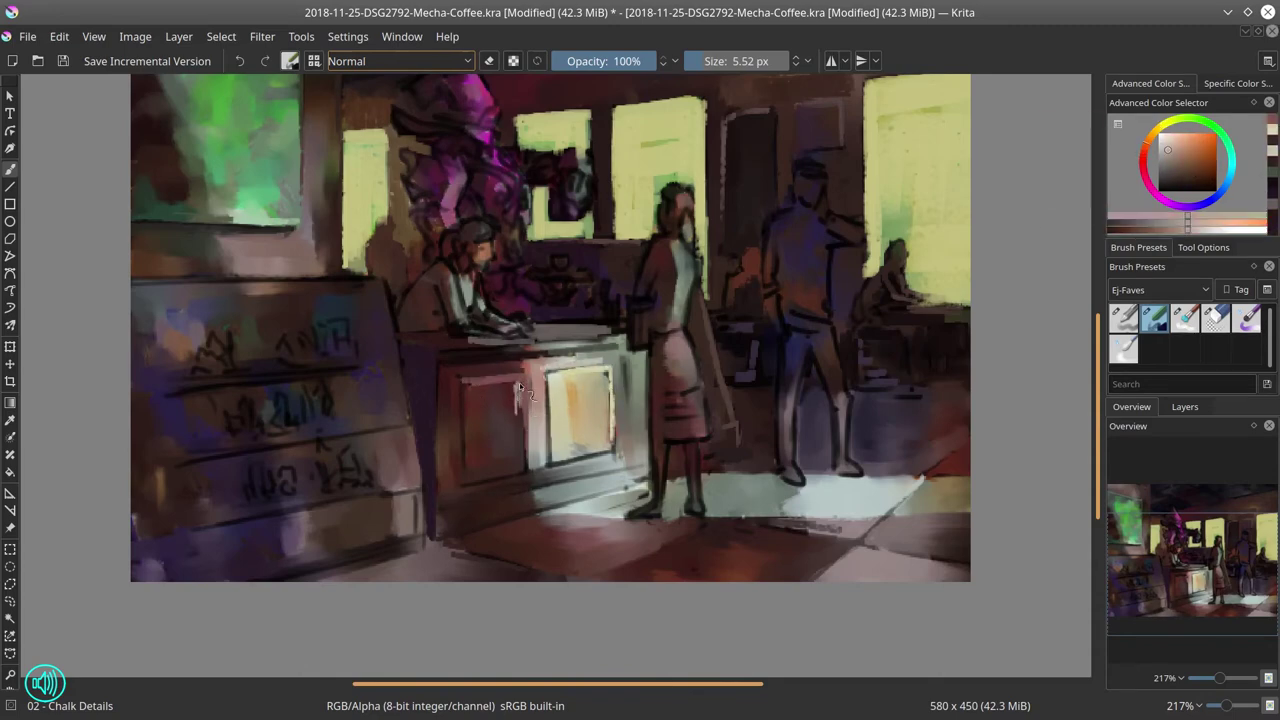
- Add pale highlights to the counter front around the red panel's corner and along the lit panel's frame
mouse_move(497, 368)
left_mouse_down()
mouse_move(526, 365)
mouse_move(518, 412)
left_mouse_up()
left_click(536, 388, "ctrl")
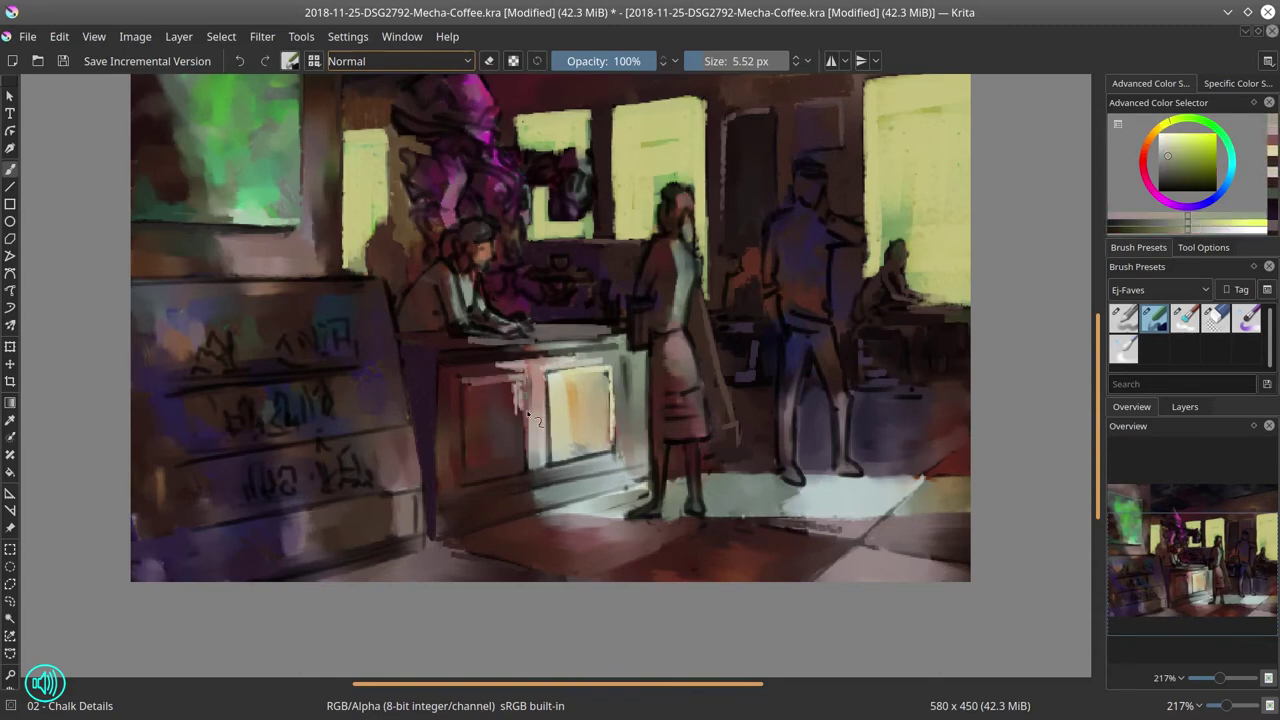
left_click(597, 349, "ctrl")
mouse_move(504, 349)
left_mouse_down()
mouse_move(636, 350)
mouse_move(624, 410)
left_mouse_up()
left_click(628, 379, "ctrl")
- Paint a lighter muted purple highlight along the top edge of the display board at about 6.1 px
left_click(675, 492, "ctrl")
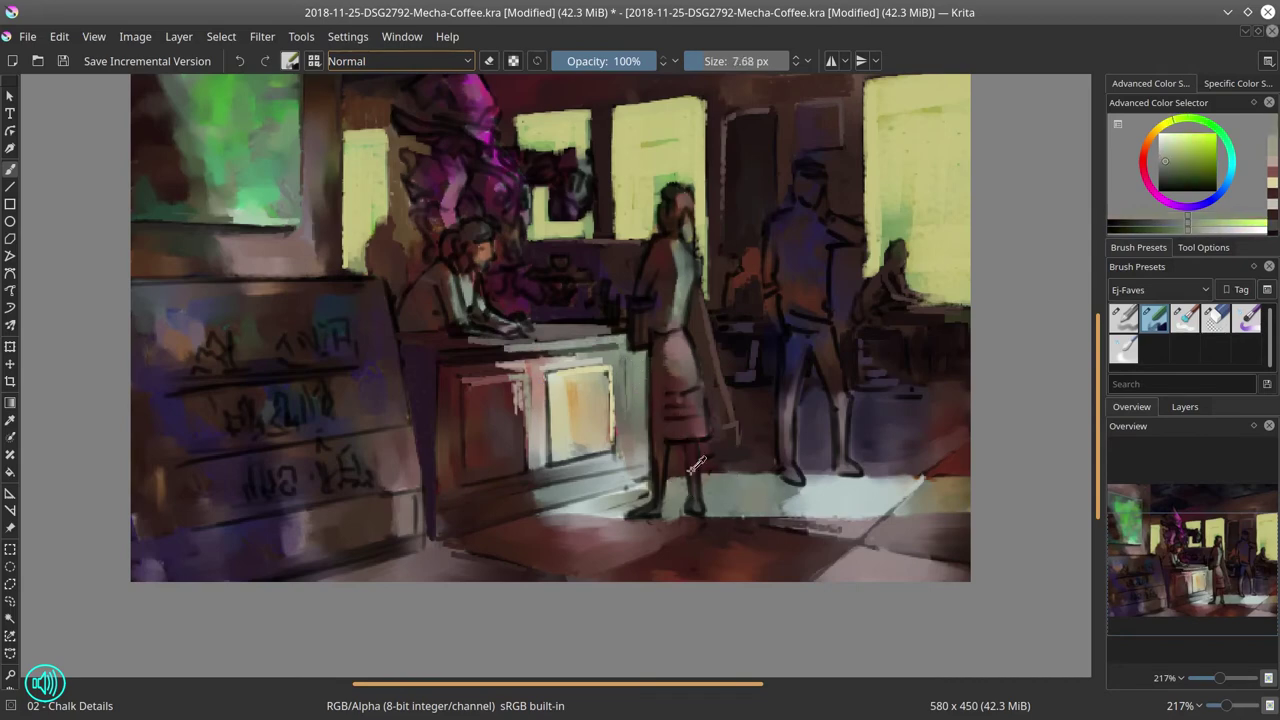
left_click(741, 455, "ctrl")
key("bracketleft")
left_click(371, 346, "ctrl")
left_click_drag(340, 388, 415, 388)
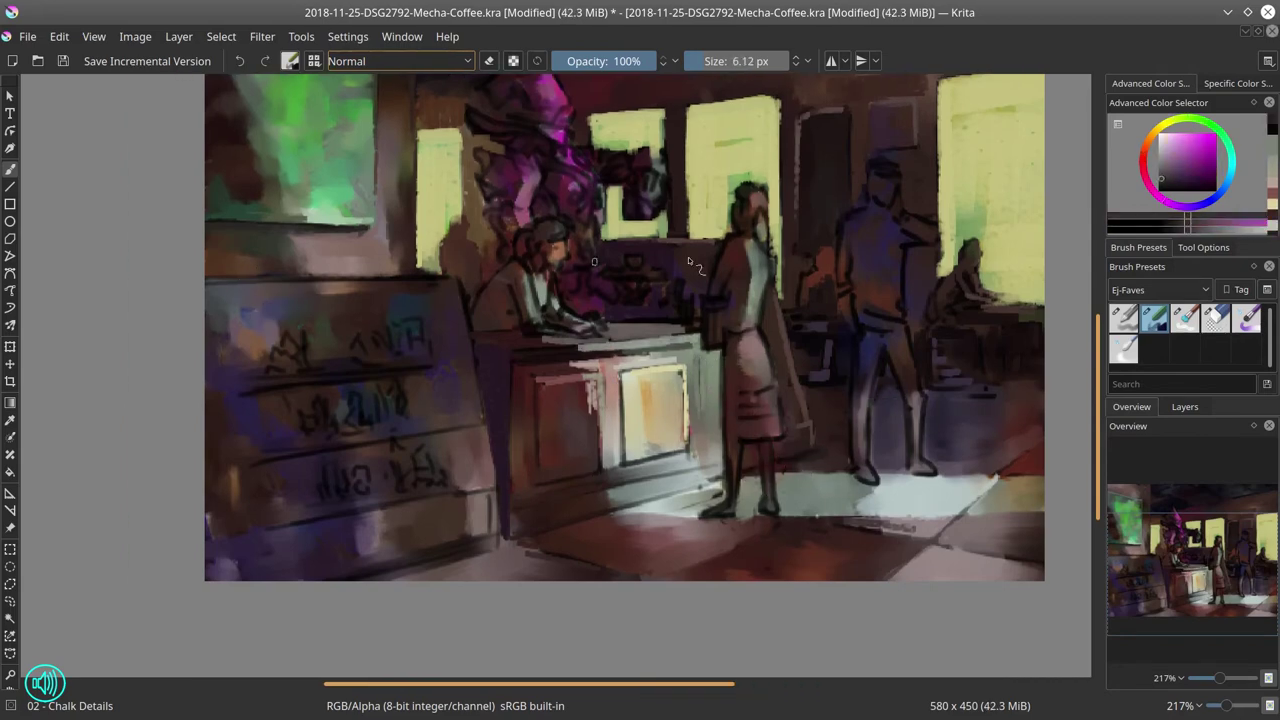
left_click(1166, 168)
left_click_drag(206, 279, 421, 274)
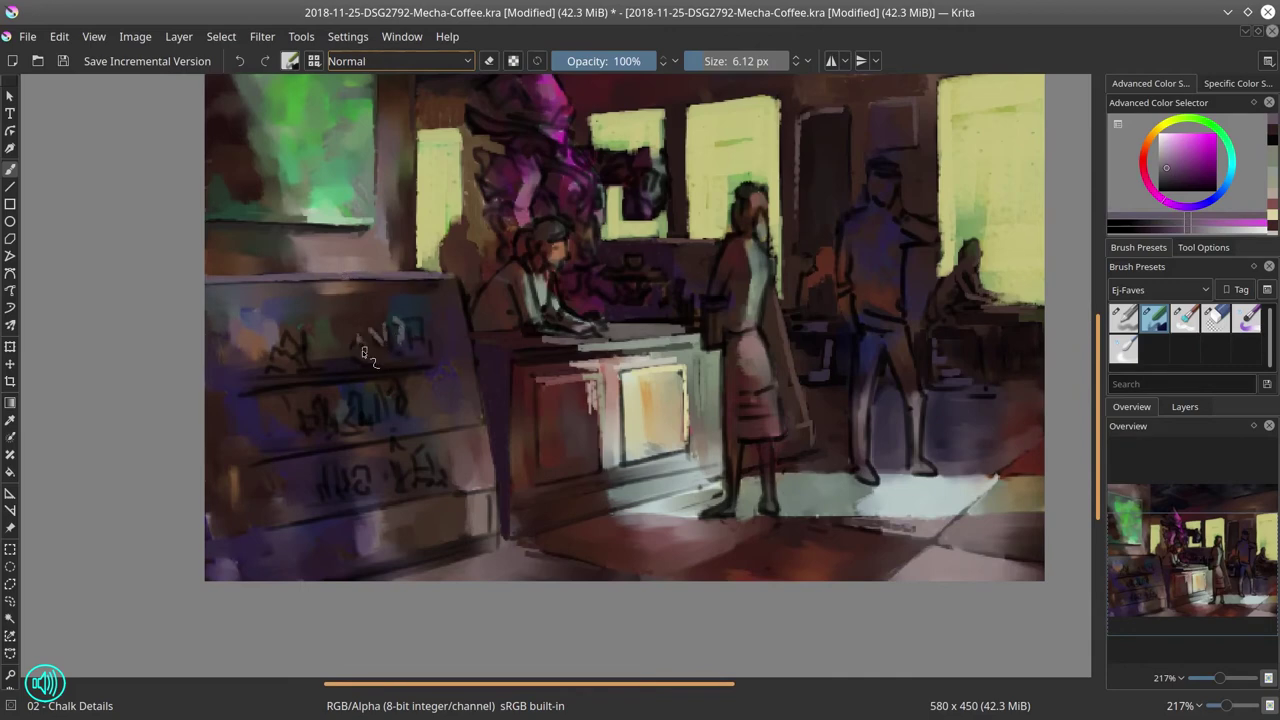
- Paint pale lettering on the display board's top row and light edges along the three shelves below
mouse_move(309, 325)
left_mouse_down()
mouse_move(301, 361)
mouse_move(377, 377)
left_mouse_up()
key("ctrl+z")
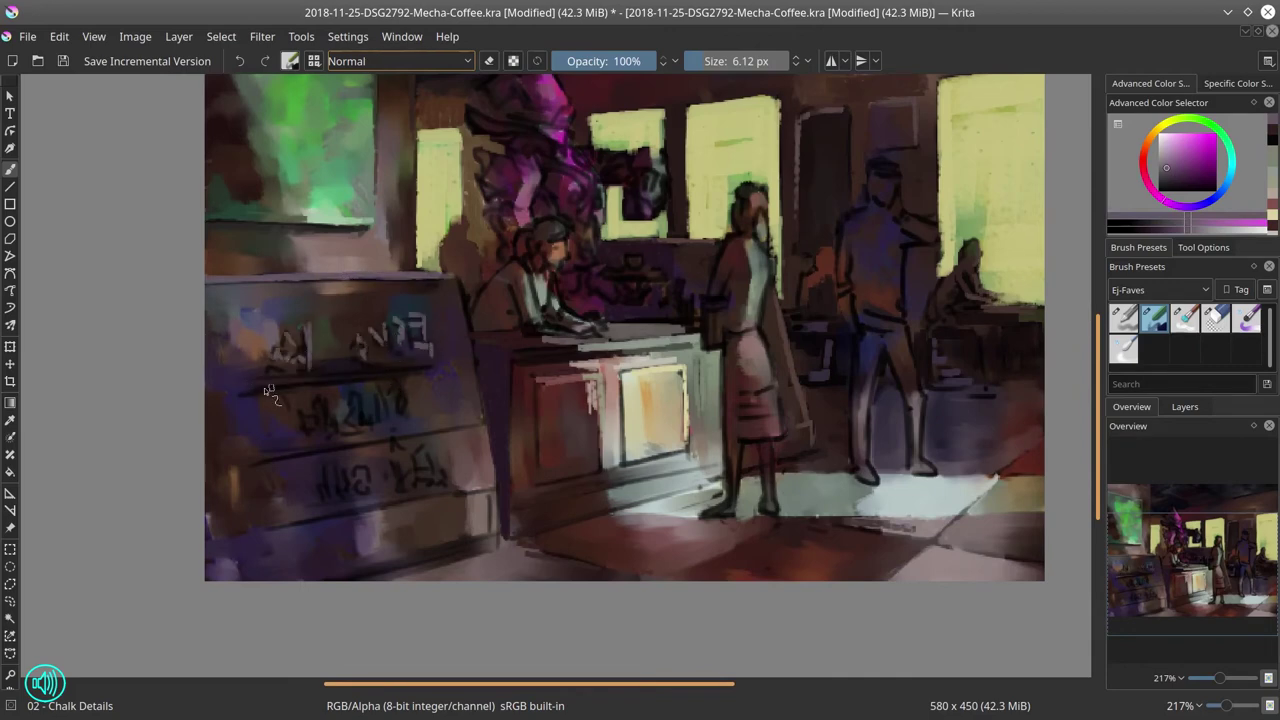
left_click_drag(224, 388, 442, 370)
left_click_drag(229, 465, 424, 436)
left_click_drag(247, 532, 413, 511)
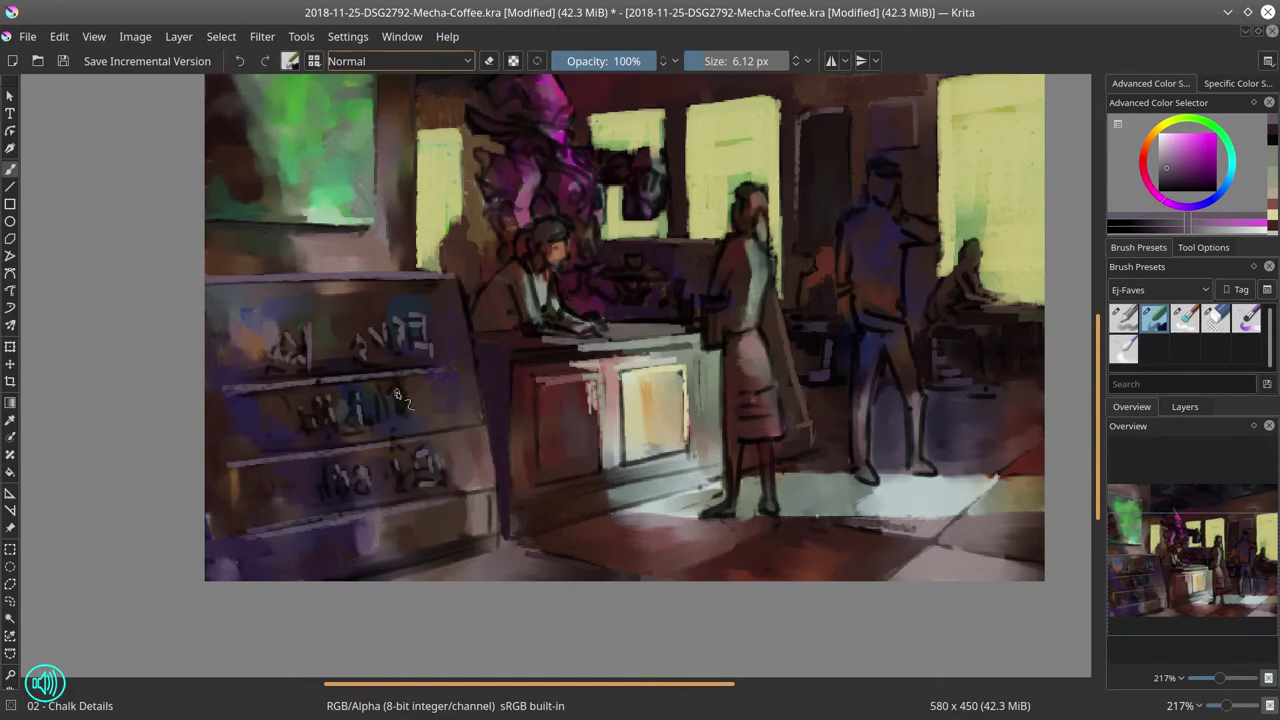
- Clean up the display board's lower corner and base with sampled browns and purples
left_click(478, 512, "ctrl")
mouse_move(490, 496)
left_mouse_down()
mouse_move(491, 536)
mouse_move(505, 541)
left_mouse_up()
left_click(484, 524, "ctrl")
left_click(502, 502, "ctrl")
left_click(454, 562, "ctrl")
left_click(400, 556, "ctrl")
mouse_move(394, 570)
left_mouse_down()
mouse_move(362, 577)
mouse_move(462, 561)
left_mouse_up()
left_click(383, 577, "ctrl")
- Save the painting and mirror the image horizontally back to its original orientation
left_click_drag(634, 521, 654, 568)
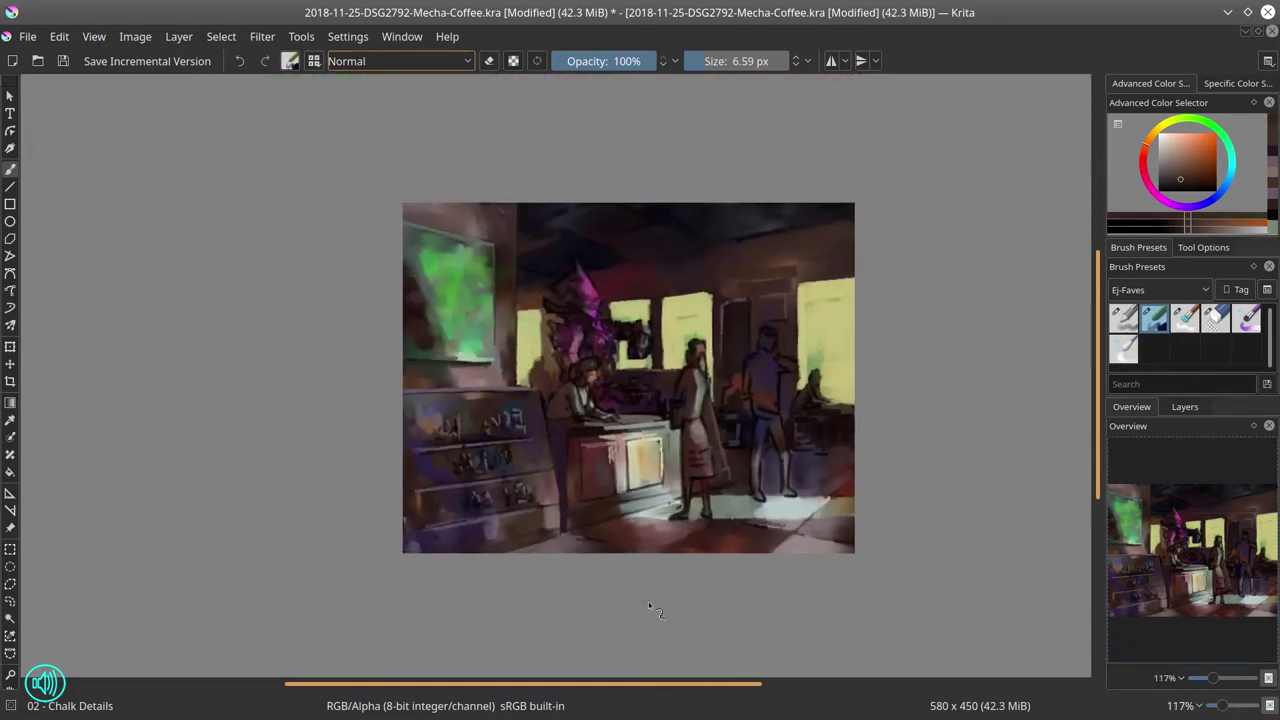
left_click(61, 65)
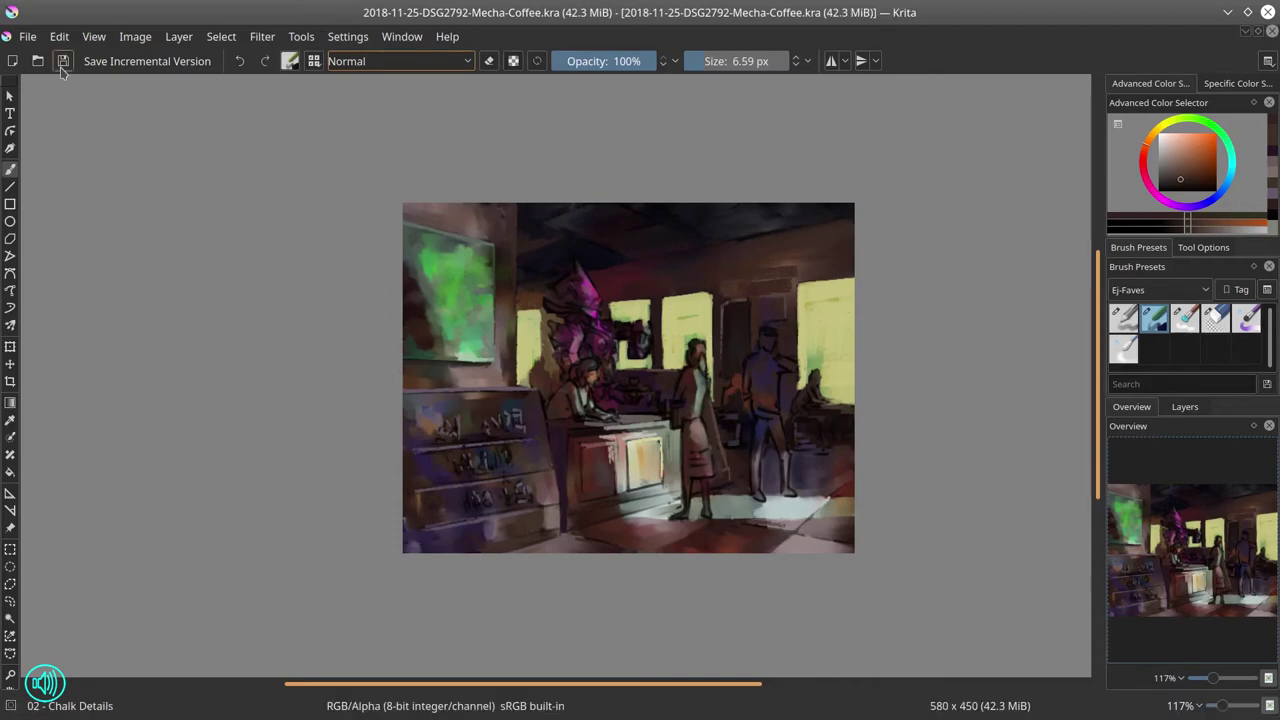
scroll(512, 345, "up", 5)
scroll(512, 345, "down", 6)
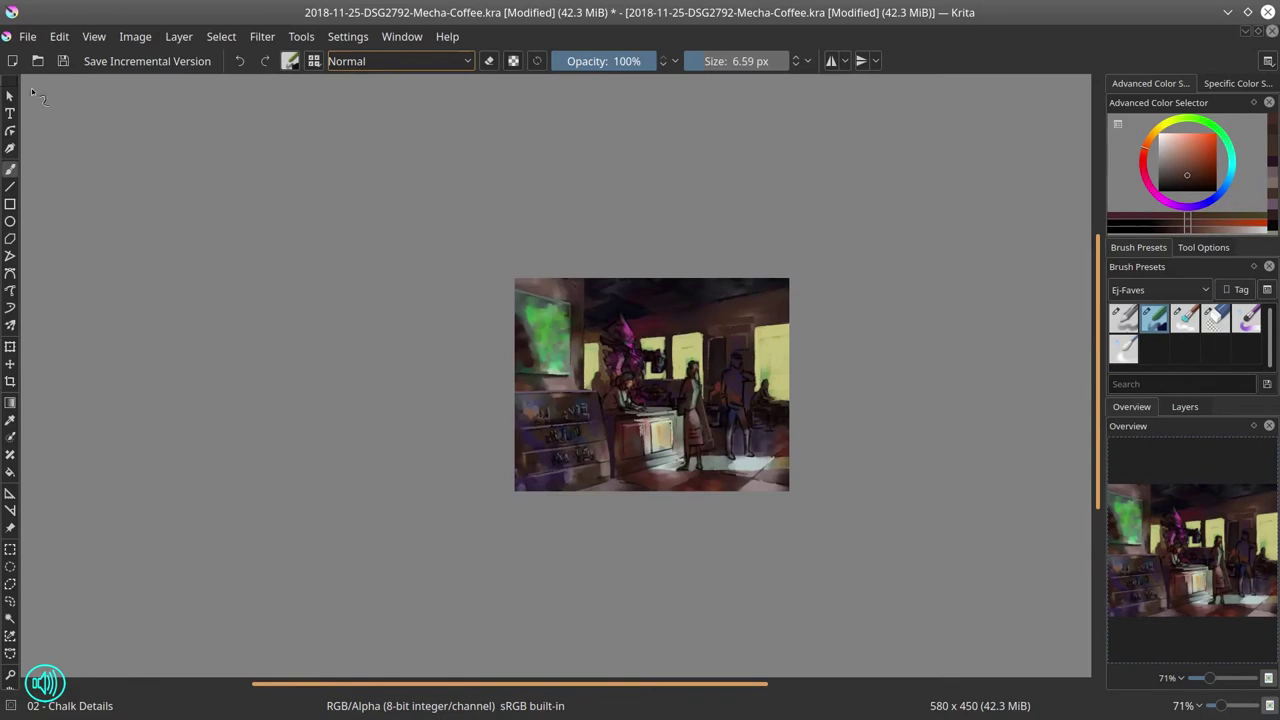
left_click(135, 36)
left_click(154, 237)
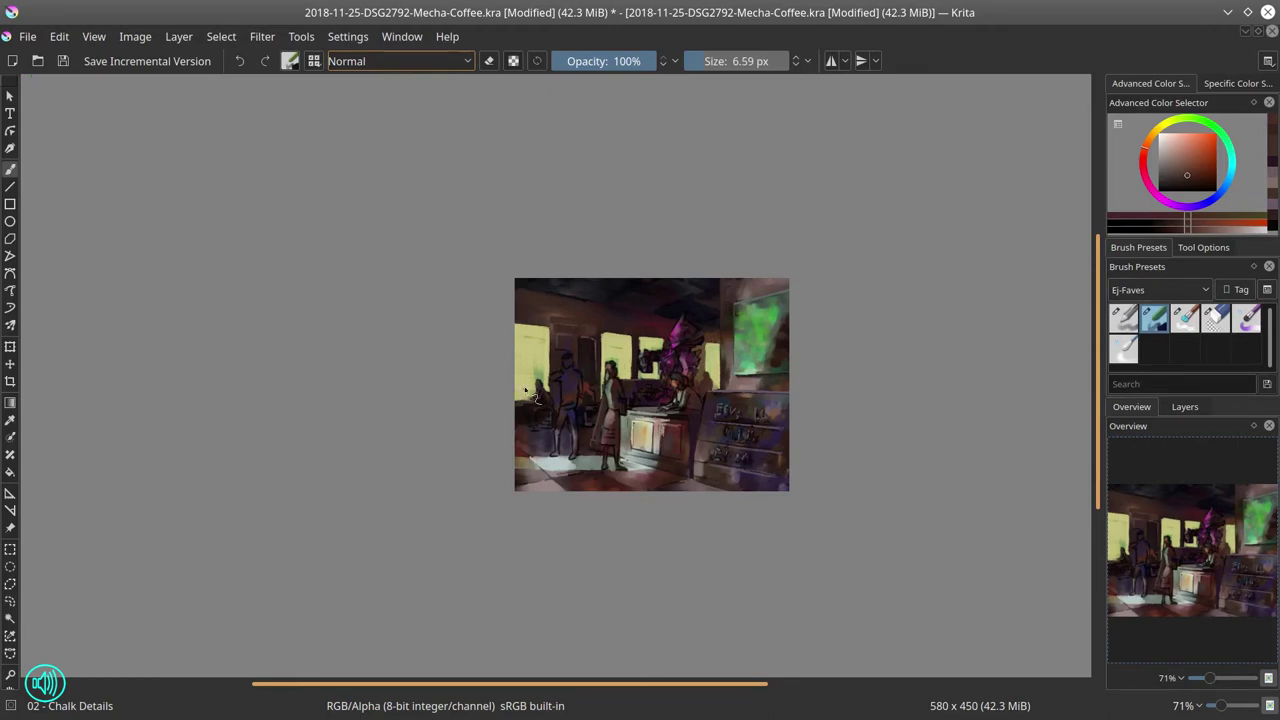
- Repaint the standing woman's legs in a lighter reddish skin tone, using sampled and hand-picked colours
scroll(565, 390, "up", 4)
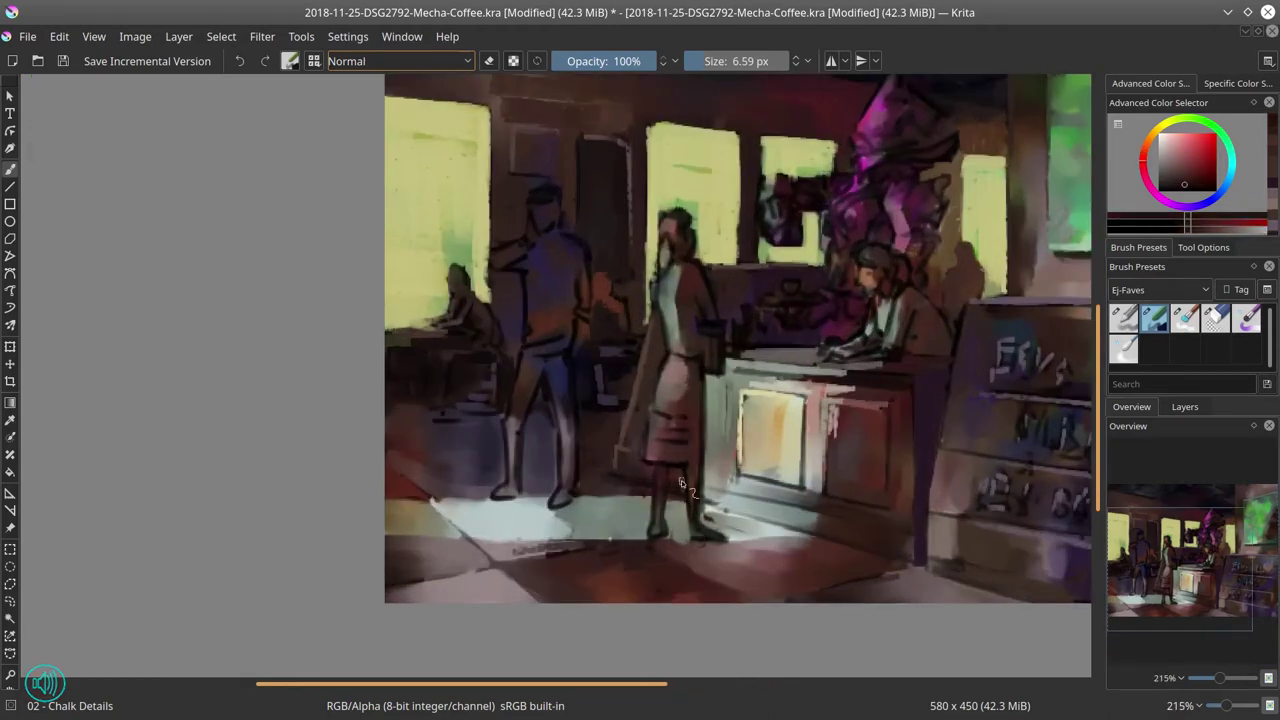
left_click(716, 490, "ctrl")
left_click(881, 506, "ctrl")
left_click(645, 487, "ctrl")
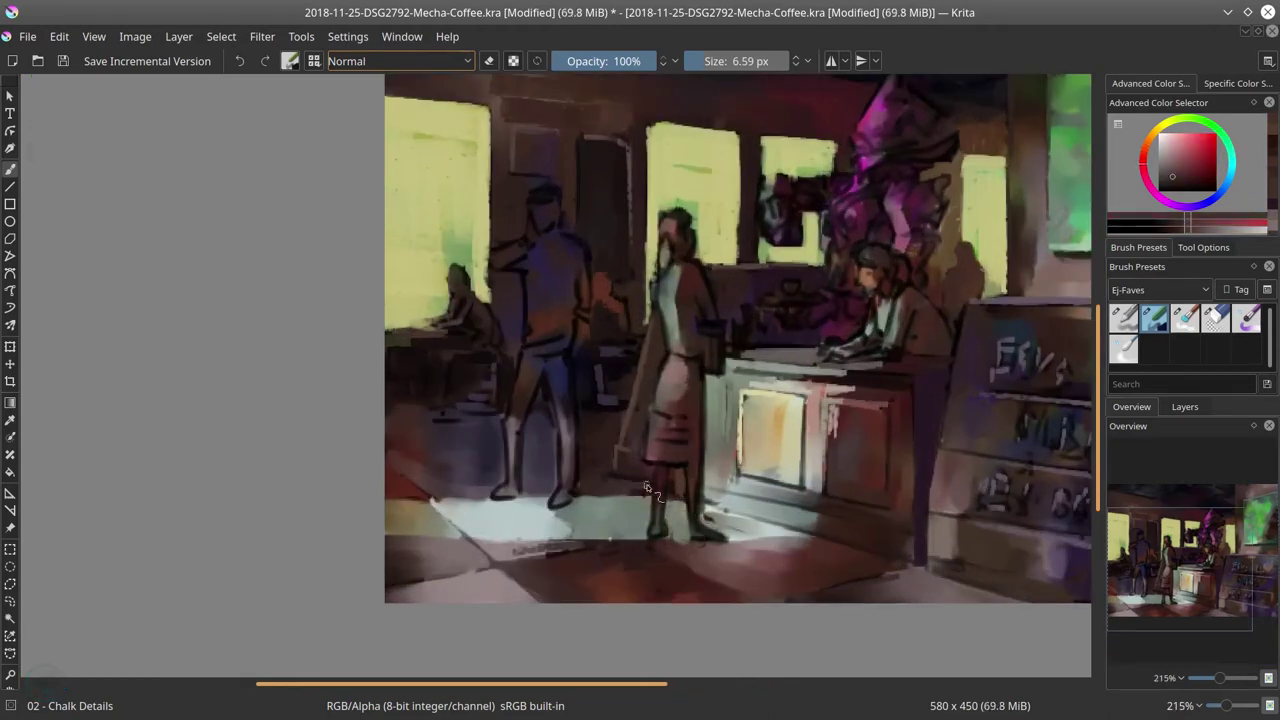
left_click(692, 472, "ctrl")
left_click(1187, 173)
left_click_drag(694, 474, 684, 476)
left_click(1182, 156)
left_click(674, 378, "ctrl")
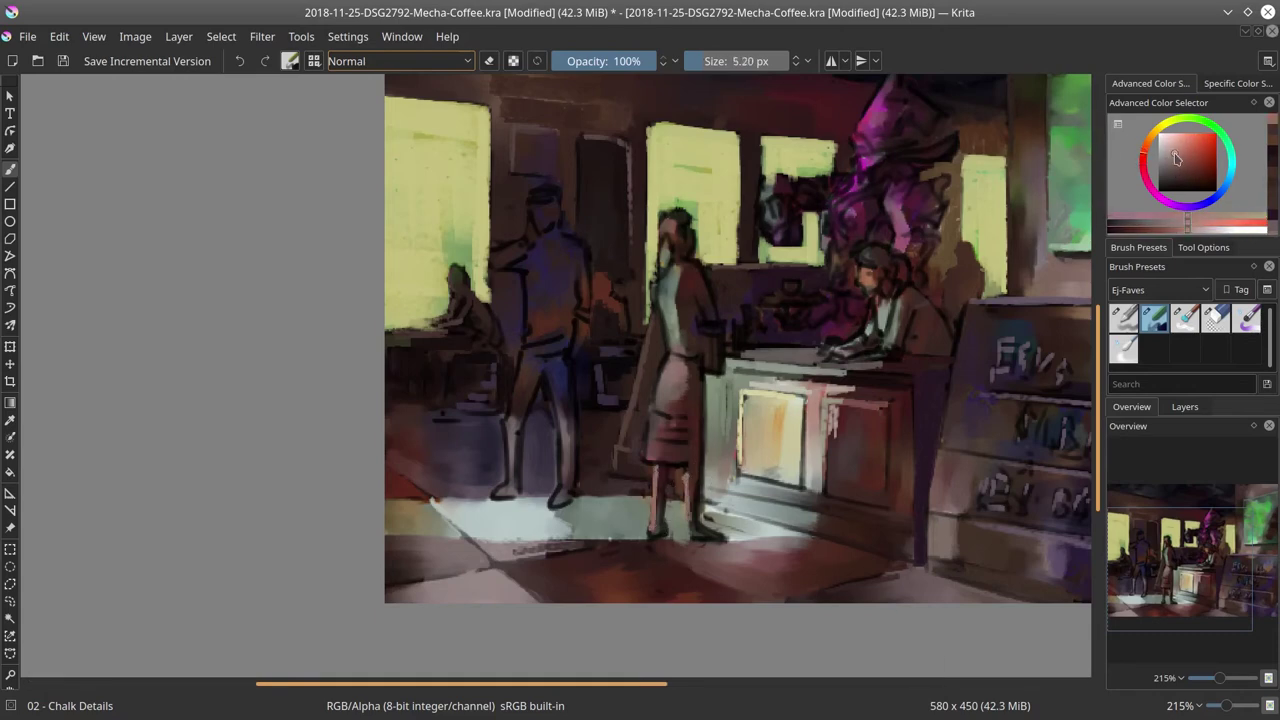
- Refine the standing woman's lower legs and the gap between them with sampled skin and dark tones
mouse_move(686, 352)
left_mouse_down()
mouse_move(667, 352)
mouse_move(660, 432)
mouse_move(684, 472)
mouse_move(697, 466)
mouse_move(700, 525)
left_mouse_up()
left_click(716, 419, "ctrl")
left_click(699, 478, "ctrl")
left_click(714, 486, "ctrl")
left_click(699, 493, "ctrl")
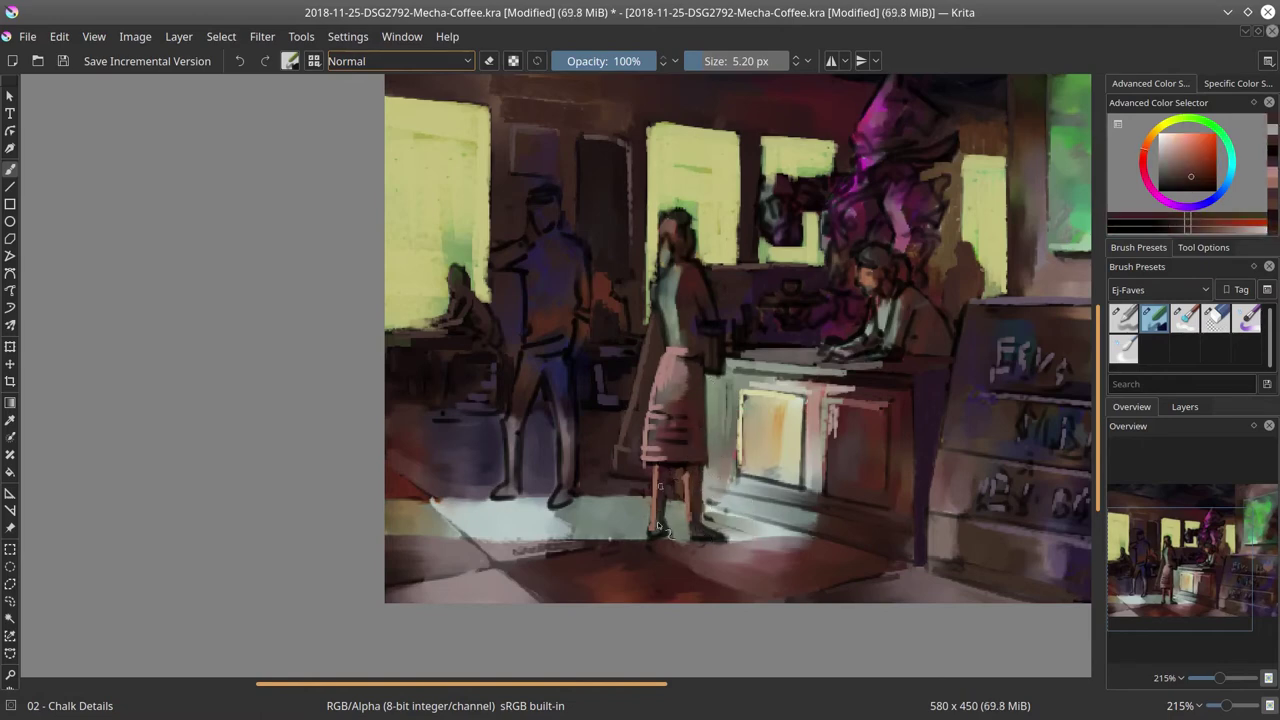
left_click(681, 461, "ctrl")
left_click_drag(689, 472, 700, 528)
left_click(701, 471, "ctrl")
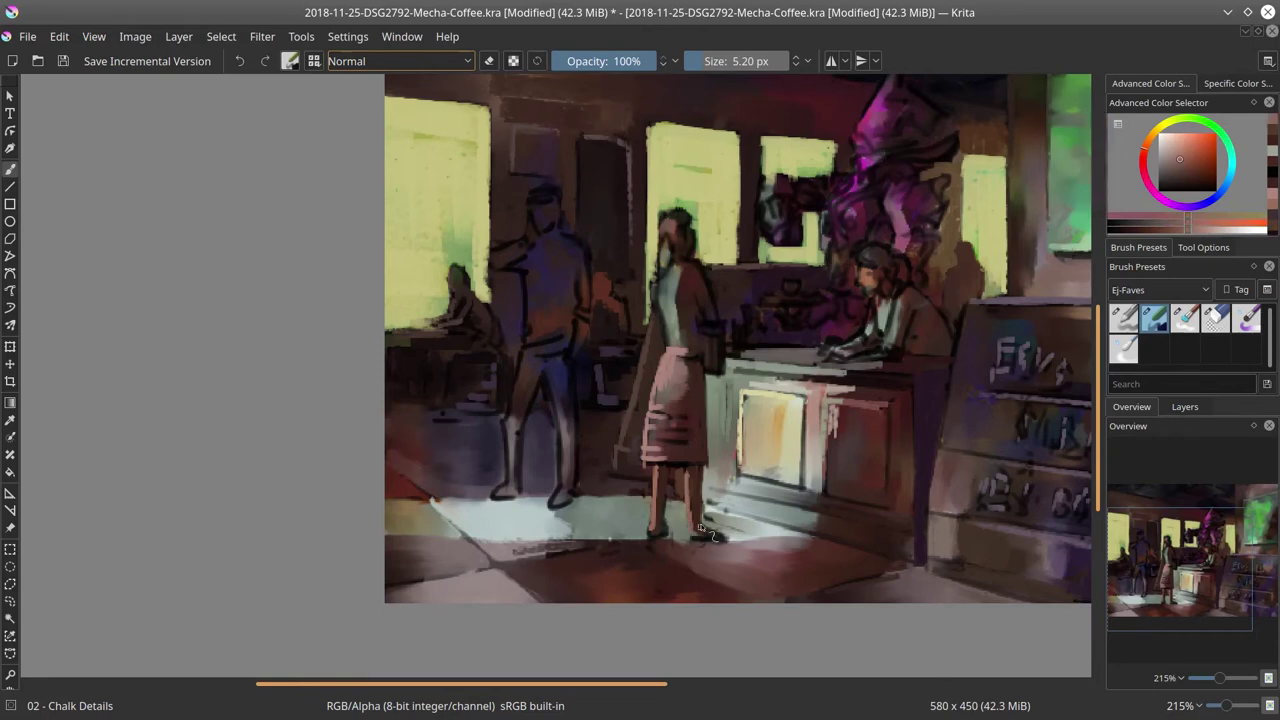
- Widen the shaded side of the woman's skirt with sampled dark brown and tidy the floor around her feet
left_click(703, 397, "ctrl")
left_click(700, 440, "ctrl")
left_click_drag(705, 461, 710, 461)
left_click_drag(706, 392, 709, 461)
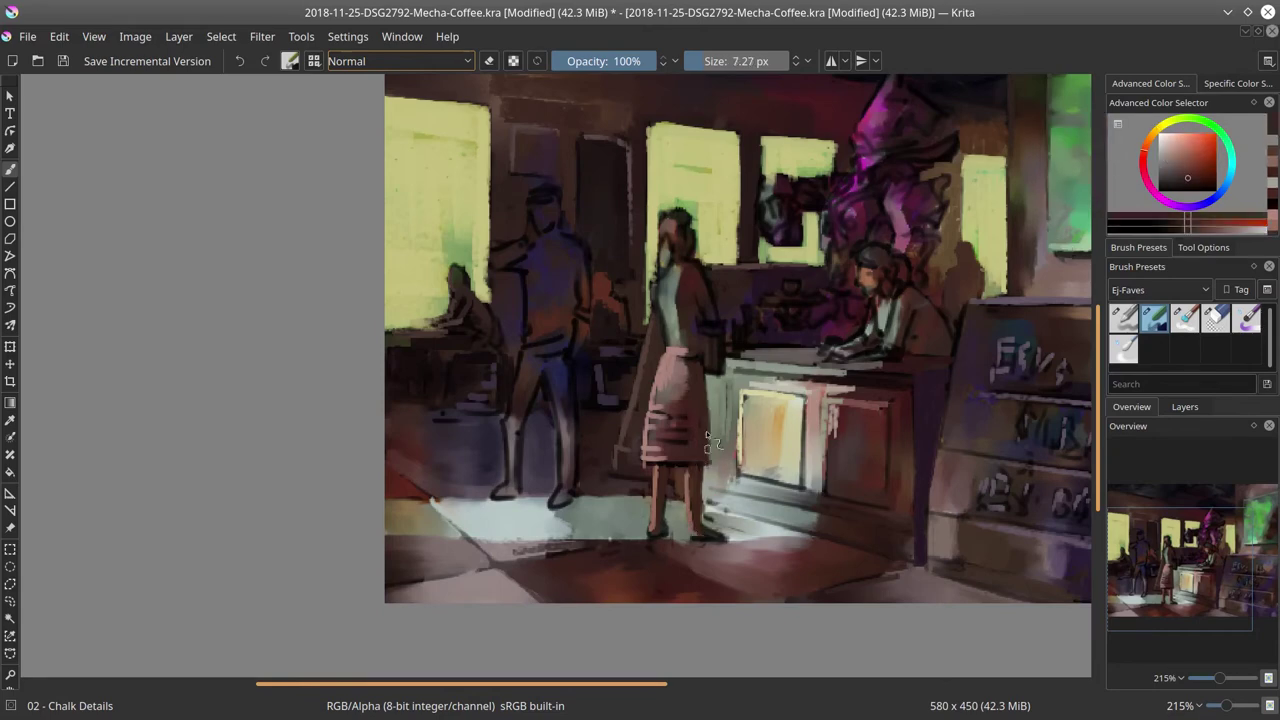
left_click(712, 545, "ctrl")
left_click(741, 541, "ctrl")
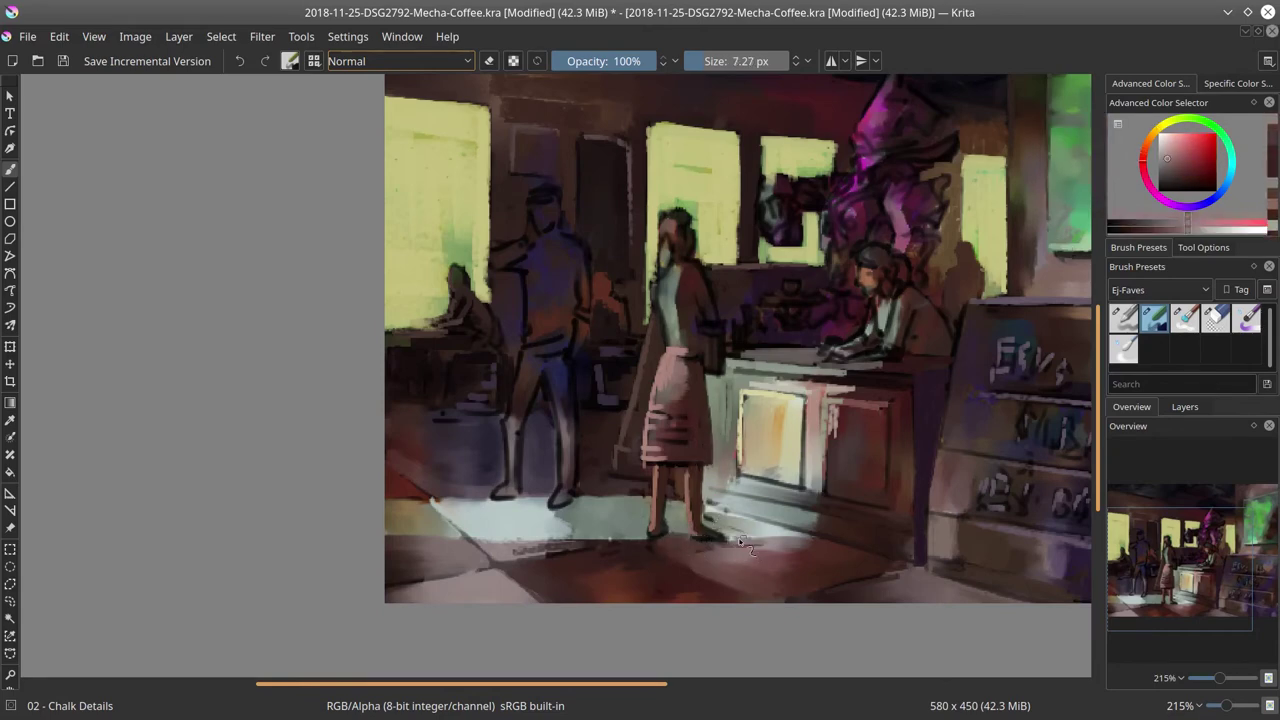
left_click(754, 577, "ctrl")
- Paint the woman's arm and shoulder with sampled grey-teal and muted brown, replacing the dark sketch lines
left_click(715, 345, "ctrl")
left_click(1180, 173)
mouse_move(705, 325)
left_mouse_down()
mouse_move(720, 325)
mouse_move(702, 329)
left_mouse_up()
left_click(728, 325, "ctrl")
left_click(665, 294, "ctrl")
left_click_drag(674, 288, 688, 282)
left_click_drag(692, 279, 703, 299)
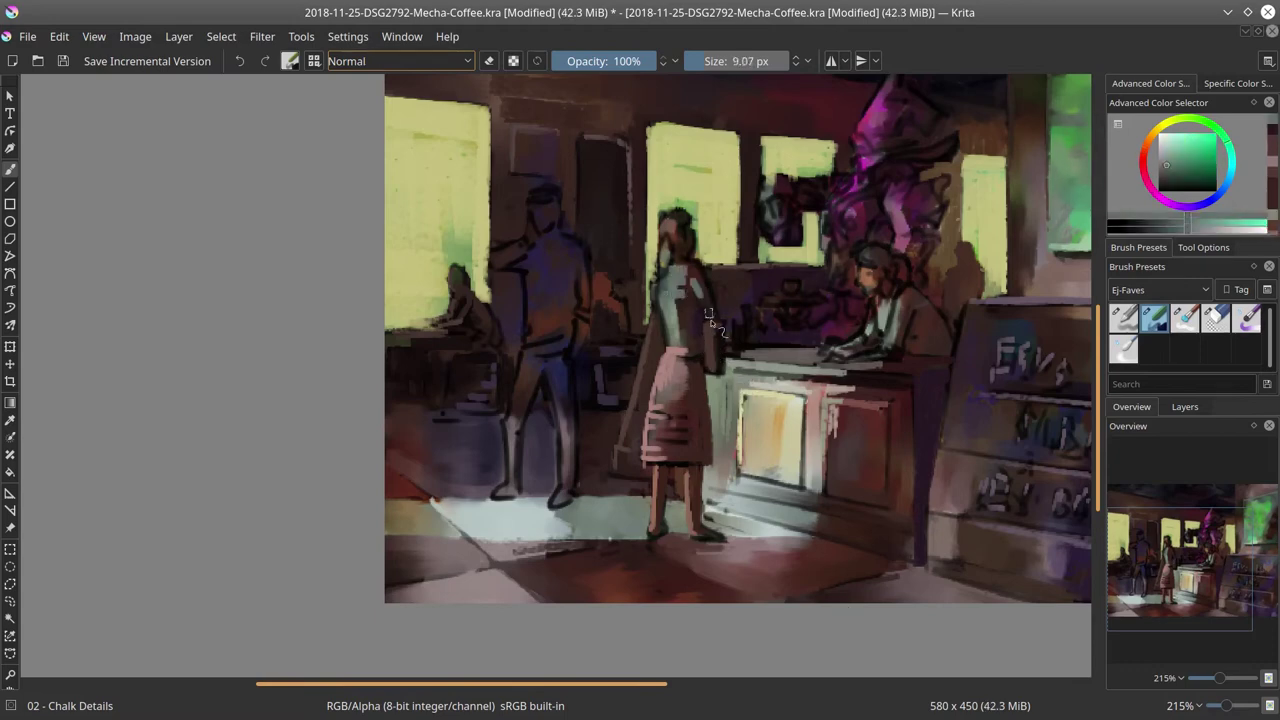
- Refine the woman's waistline, back and shirt with sampled pink, window yellow and teal tones
left_click(675, 348, "ctrl")
left_click_drag(678, 348, 698, 350)
left_click(651, 269, "ctrl")
left_click_drag(652, 278, 660, 318)
left_click(664, 293, "ctrl")
left_click(660, 322, "ctrl")
left_click(726, 543, "ctrl")
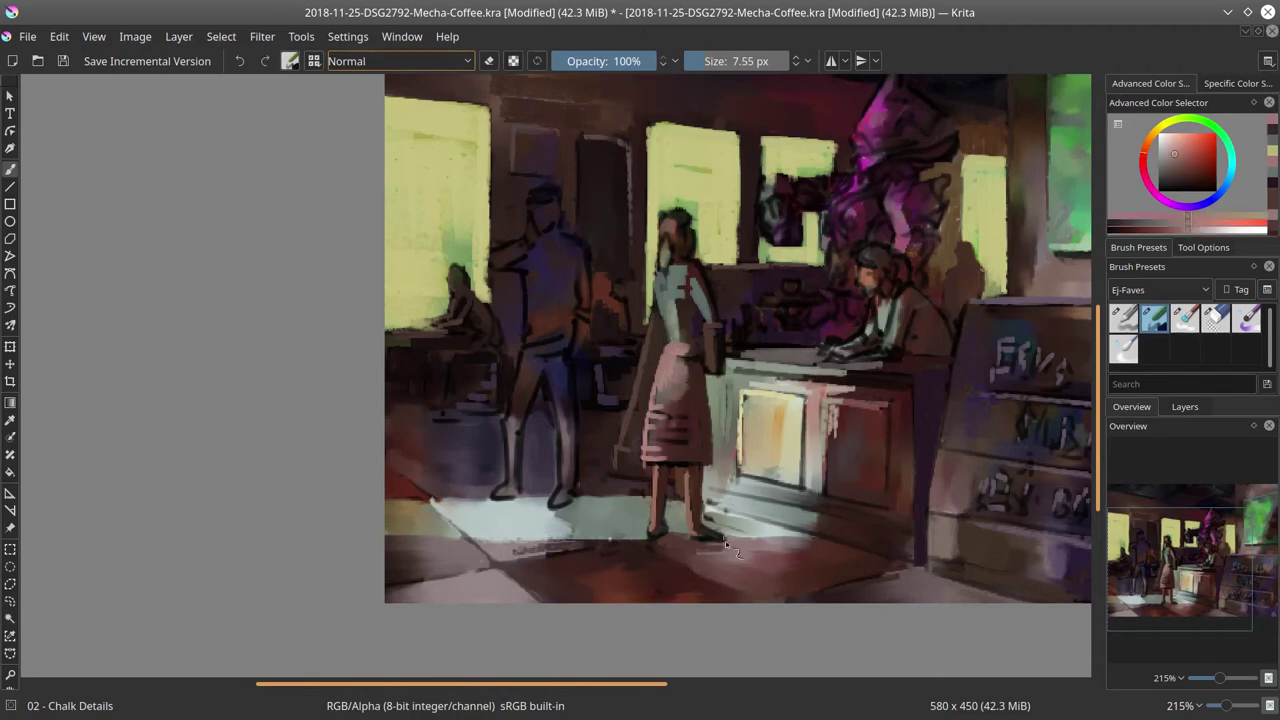
left_click(705, 357, "ctrl")
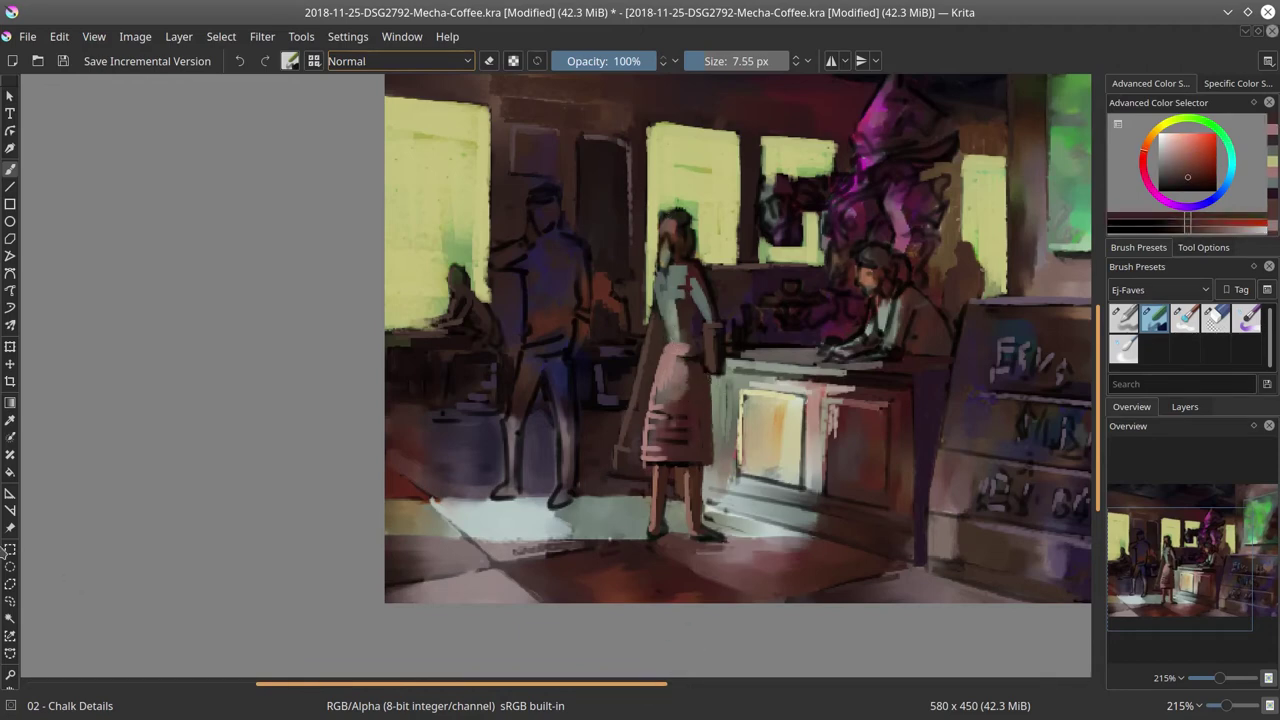
- Try to shift the woman's lower legs sideways by outlining them, copying the merged image and pasting it as a new layer
left_click(10, 583)
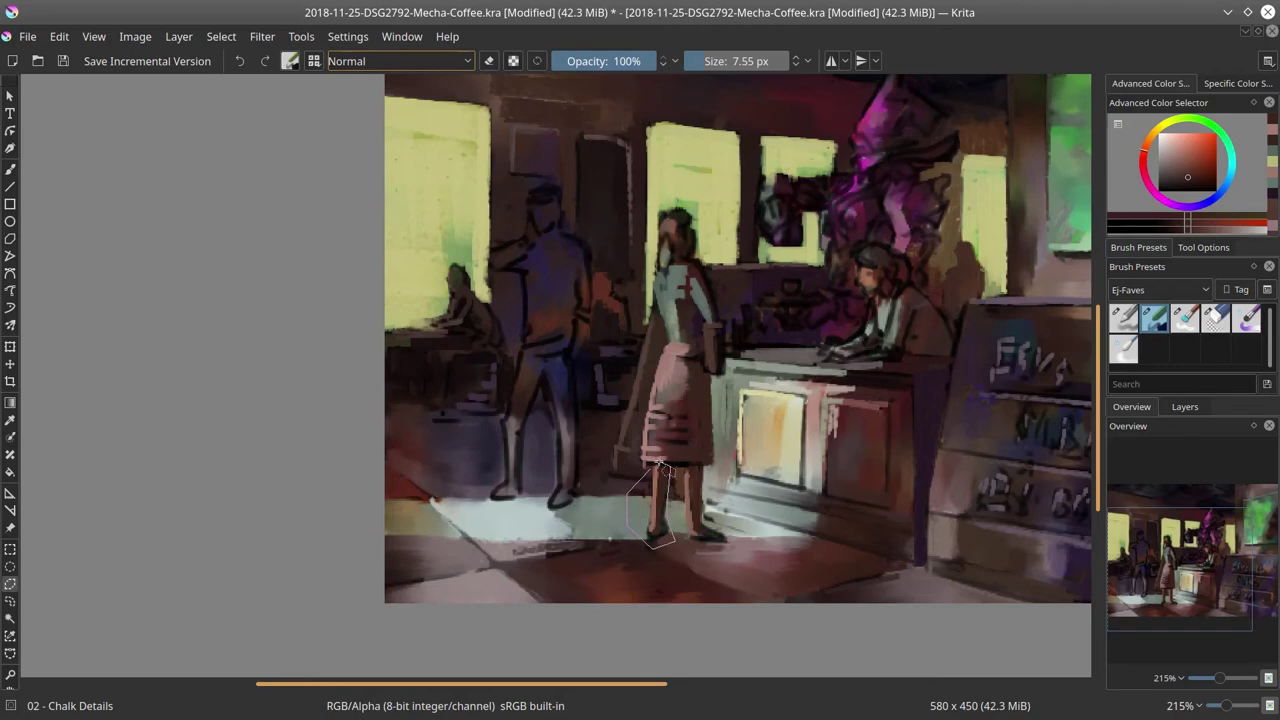
left_click(662, 467)
left_click(688, 467)
left_click(59, 37)
left_click(82, 178)
left_click(60, 37)
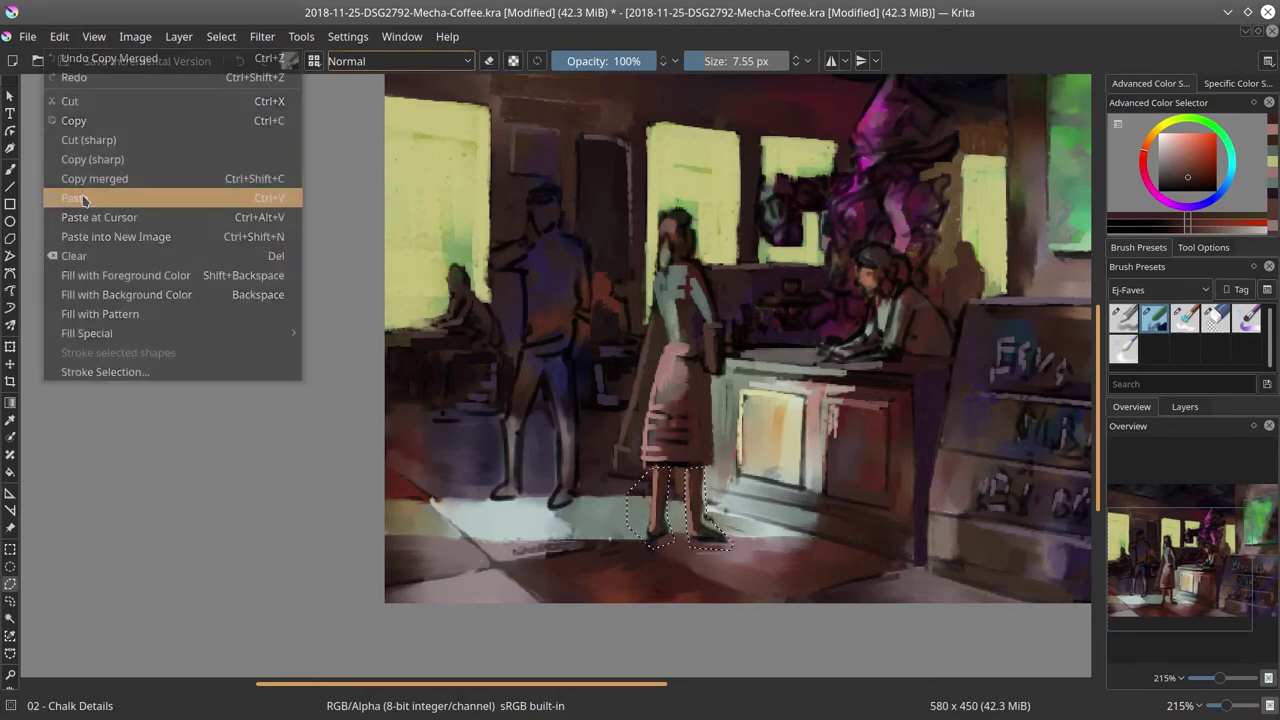
left_click(80, 198)
key("t")
left_click_drag(769, 507, 787, 505)
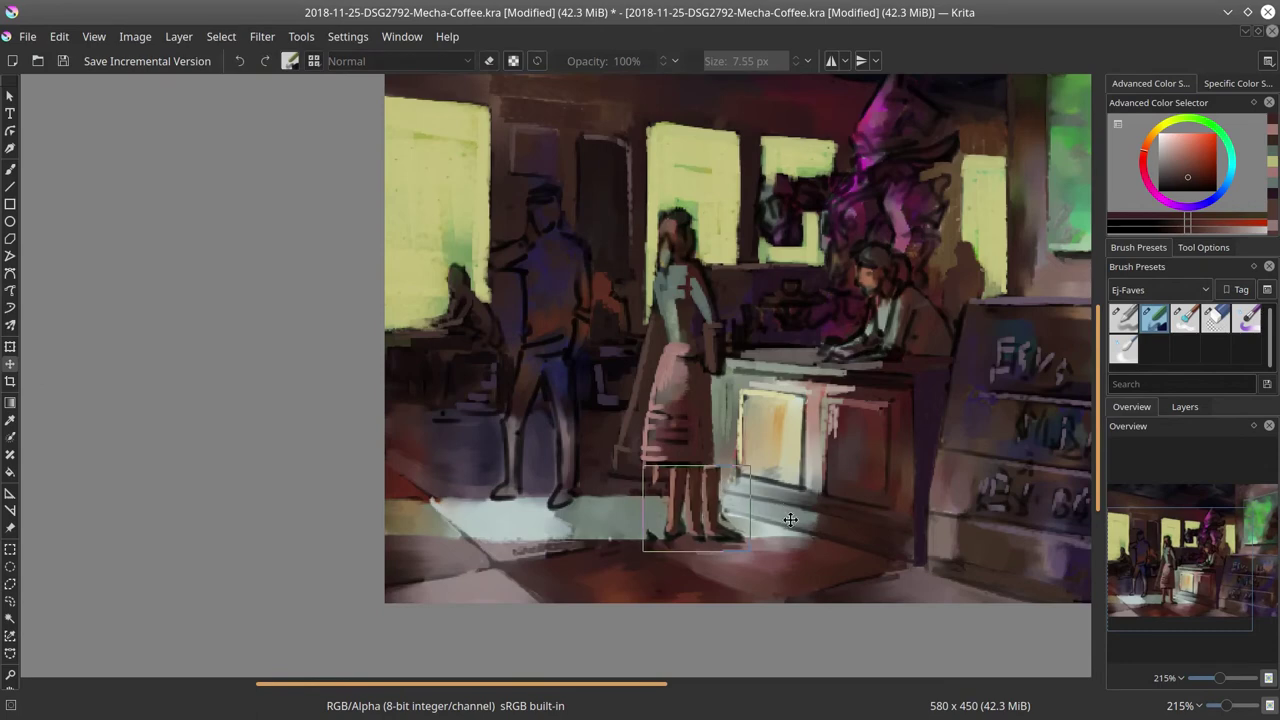
left_click(1184, 406)
key("ctrl+e")
- Copy a rectangular area around the woman's lower legs onto a new layer and shift it slightly toward the counter
key("ctrl+r")
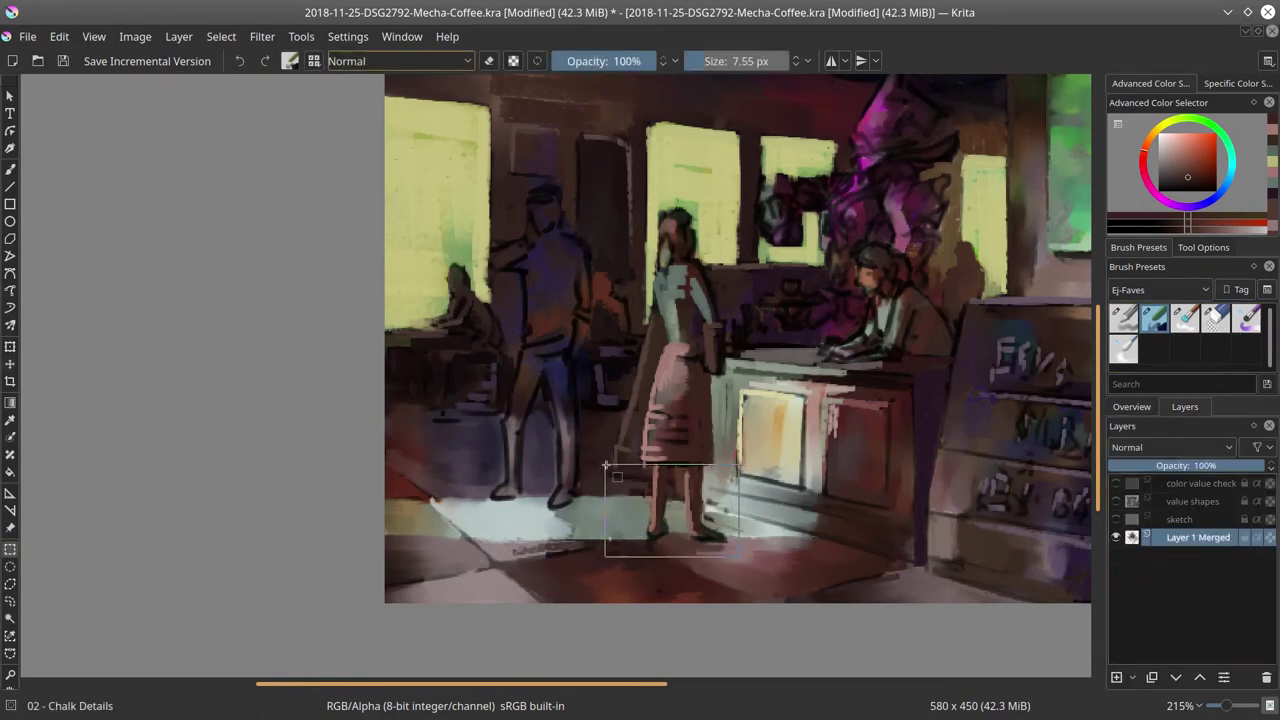
left_click(59, 36)
left_click(90, 196)
key("t")
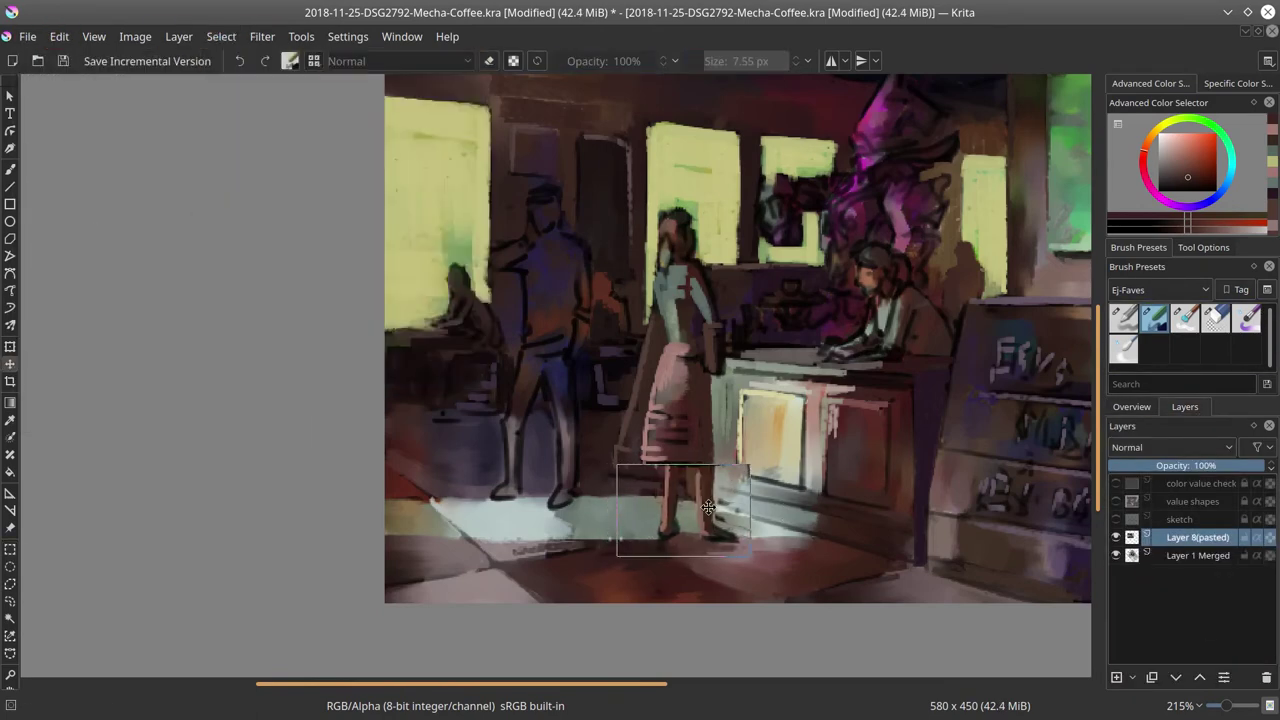
key("b")
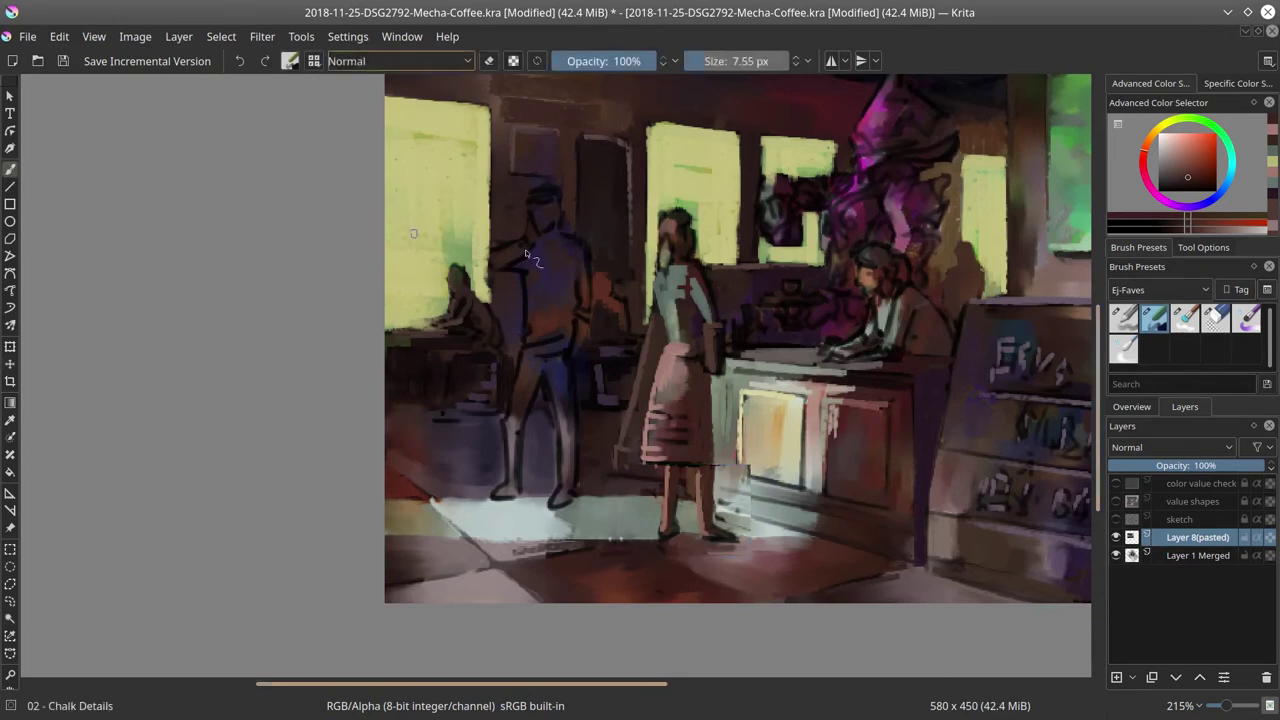
- Erase the hard edges of the pasted legs, merge the layer down and return to the Chalk Details brush
key("e")
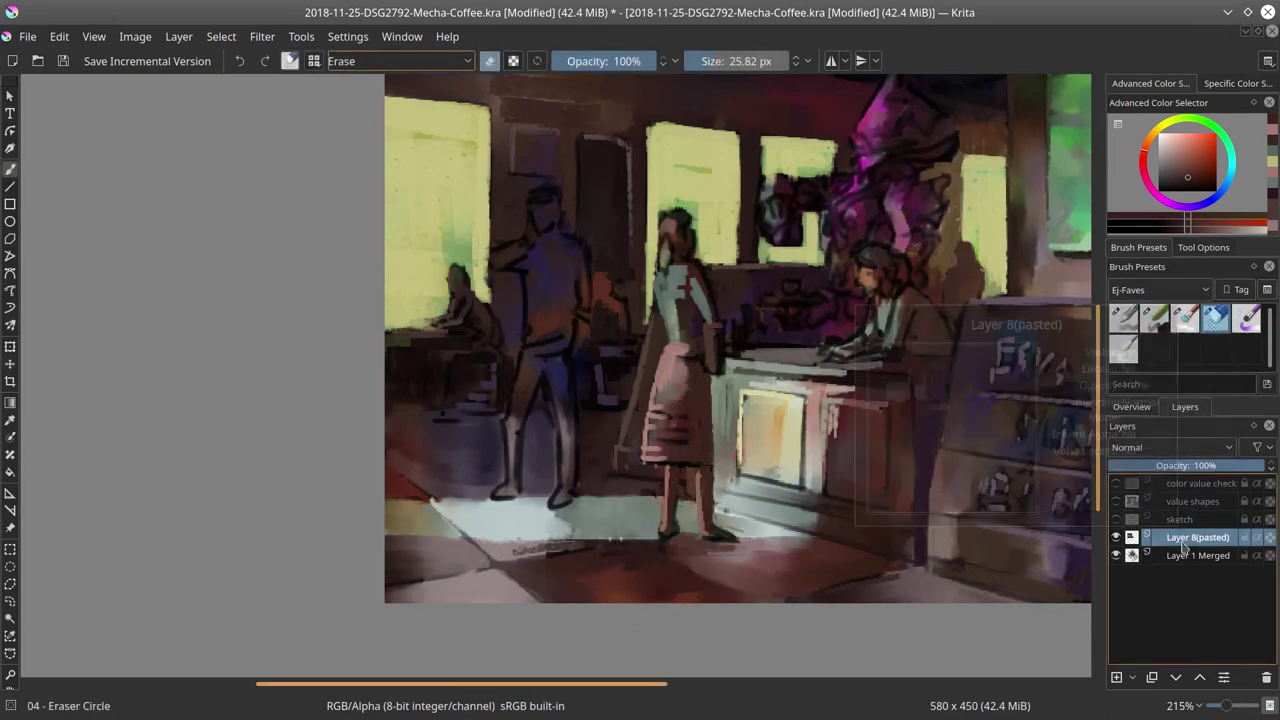
right_click(1178, 543)
left_click(1151, 309)
left_click(1132, 407)
key("e")
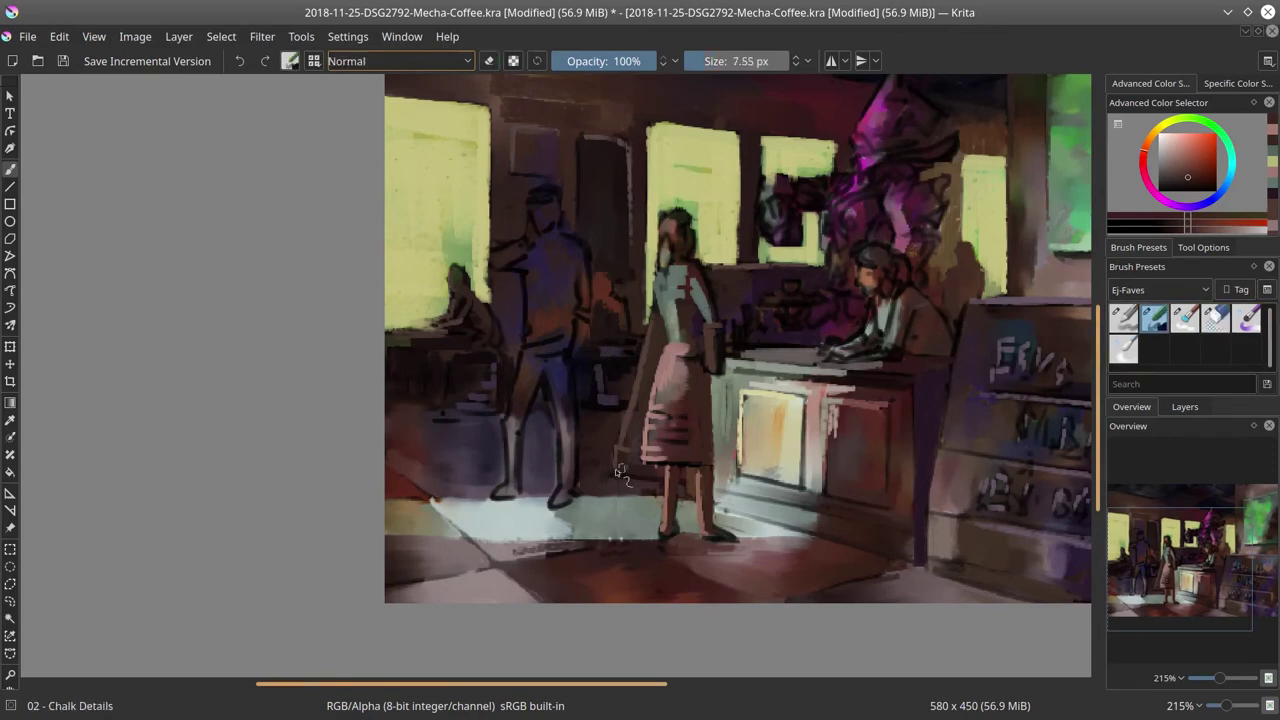
- Add light pink accents to the woman's hand, bag and top of her head, using the sampled skirt colour
key("[")
left_click(690, 354, "ctrl")
left_click_drag(713, 356, 712, 372)
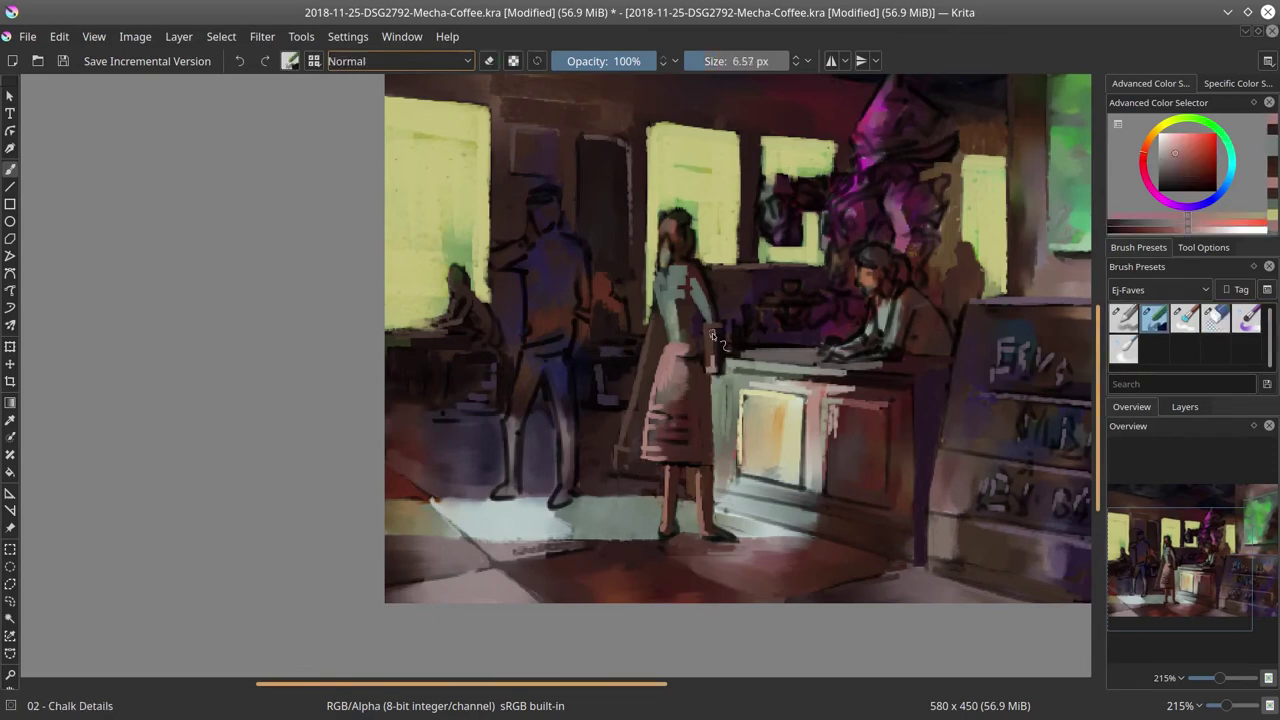
left_click(740, 264, "ctrl")
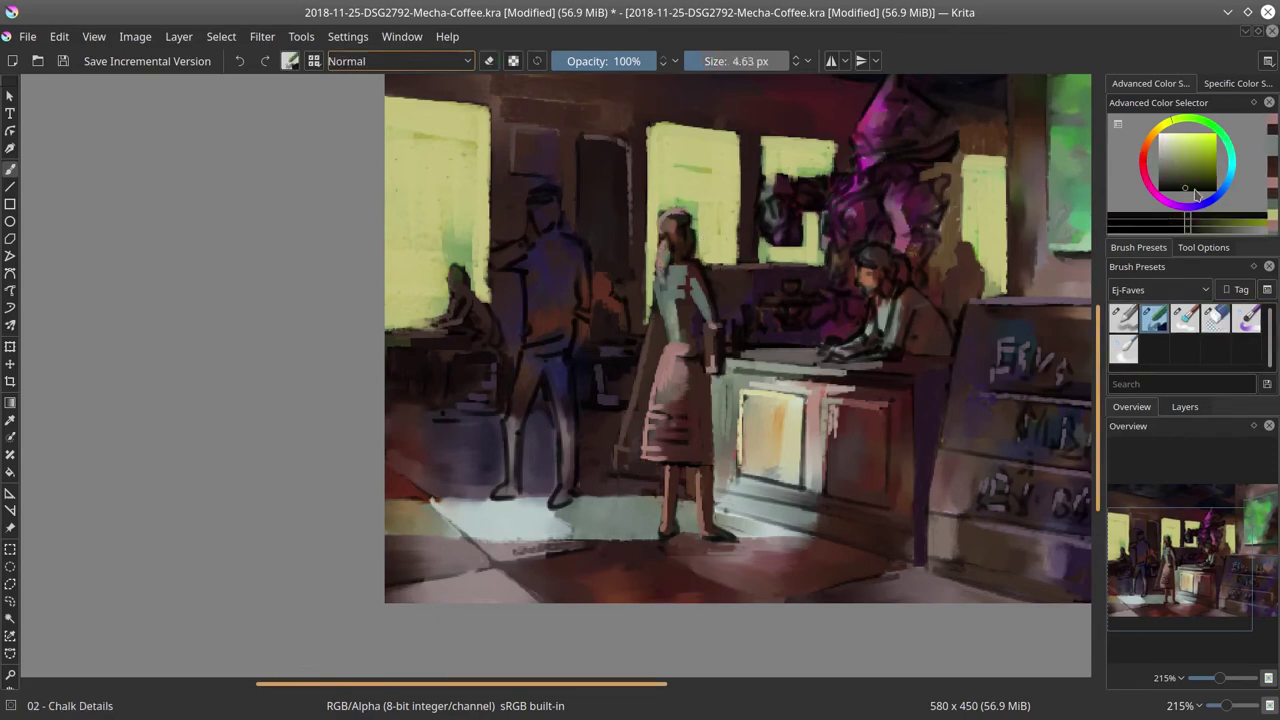
- Reshape the woman's face, hair and neck with dark and reddish browns sampled from the surrounding area
left_click_drag(1185, 181, 1198, 189)
left_click(686, 240, "ctrl")
mouse_move(690, 234)
left_mouse_down()
mouse_move(697, 251)
mouse_move(686, 224)
mouse_move(684, 272)
mouse_move(717, 302)
left_mouse_up()
left_click(710, 230, "ctrl")
left_click(688, 236, "ctrl")
left_click(732, 274, "ctrl")
left_click(691, 238, "ctrl")
left_click(706, 275, "ctrl")
left_click(668, 248, "ctrl")
left_click(684, 256, "ctrl")
left_click(722, 284, "ctrl")
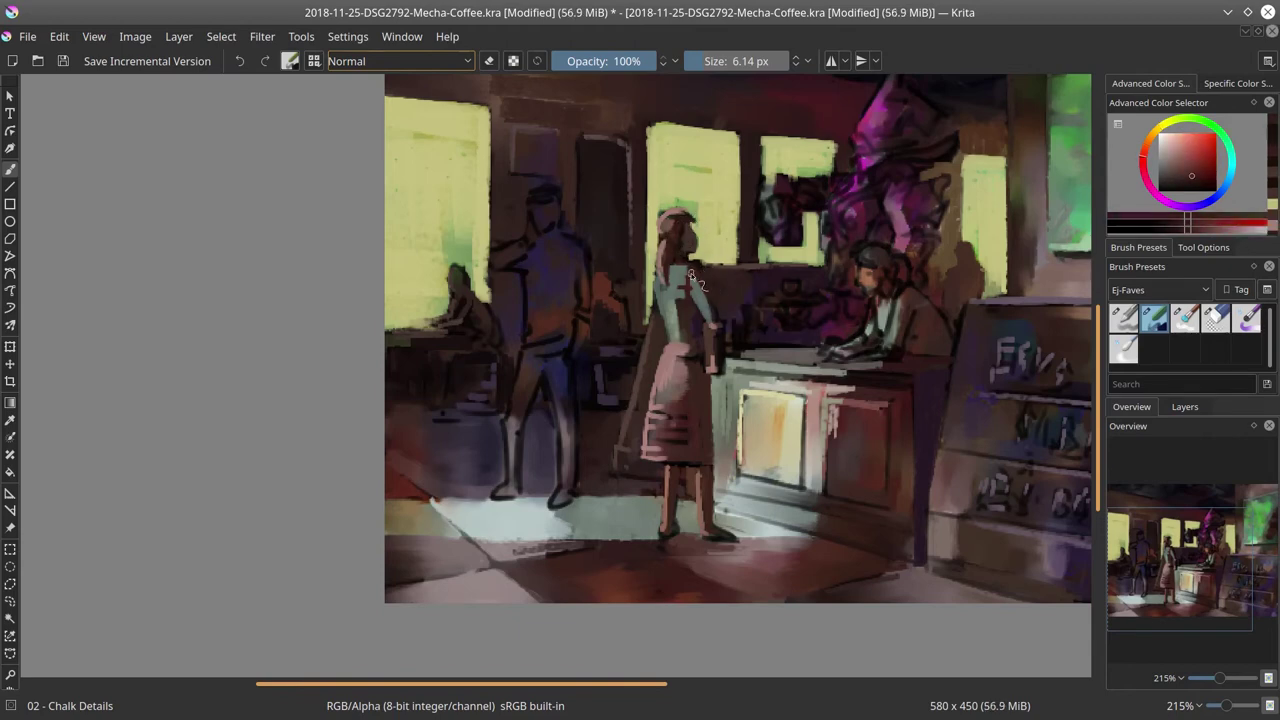
- Clean the outline of the woman's face with yellow sampled from the window behind her
left_click(700, 258, "ctrl")
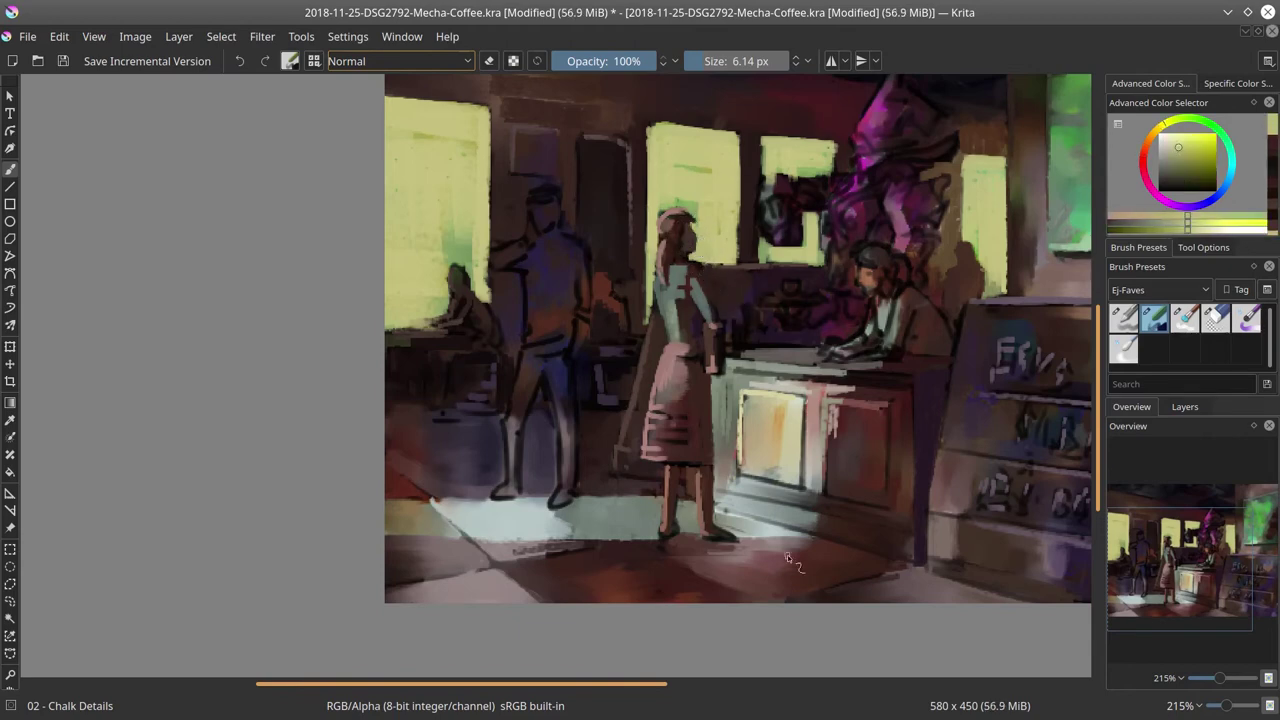
left_click(716, 200, "ctrl")
left_click_drag(694, 218, 704, 218)
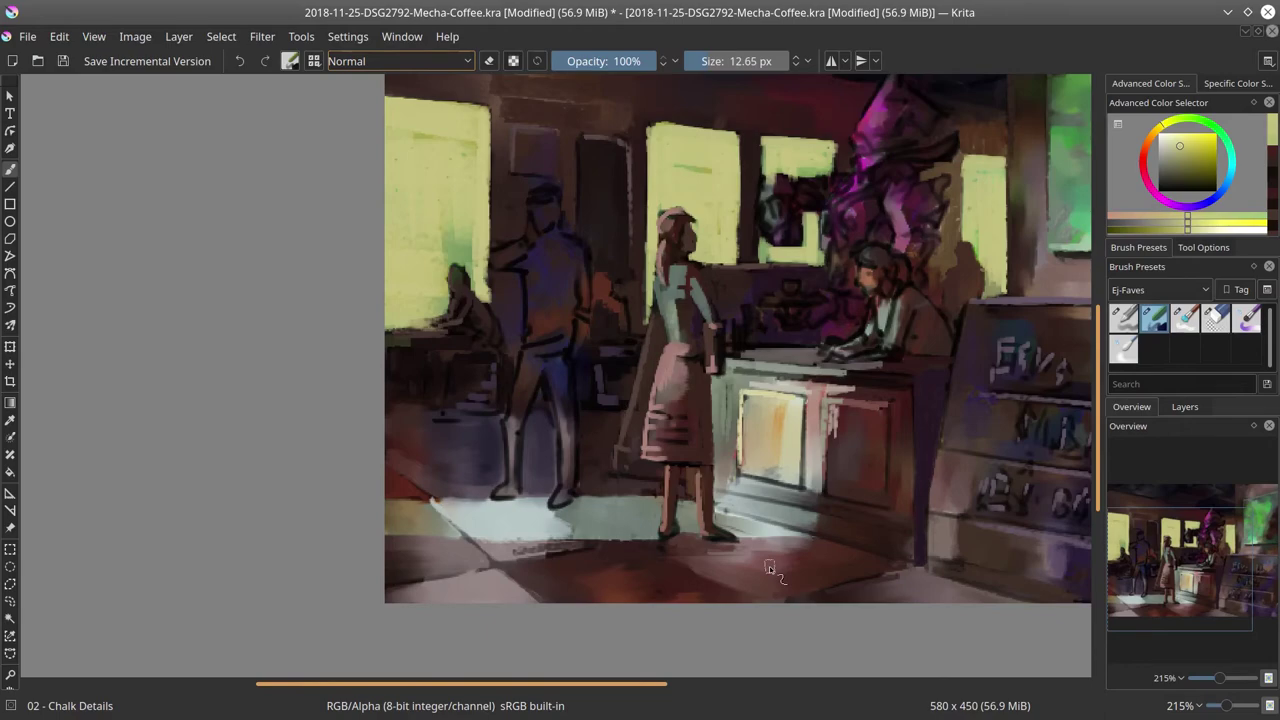
- Save the painting and check it at a reduced size
left_click(64, 64)
scroll(176, 249, "down", 4)
mouse_move(706, 6)
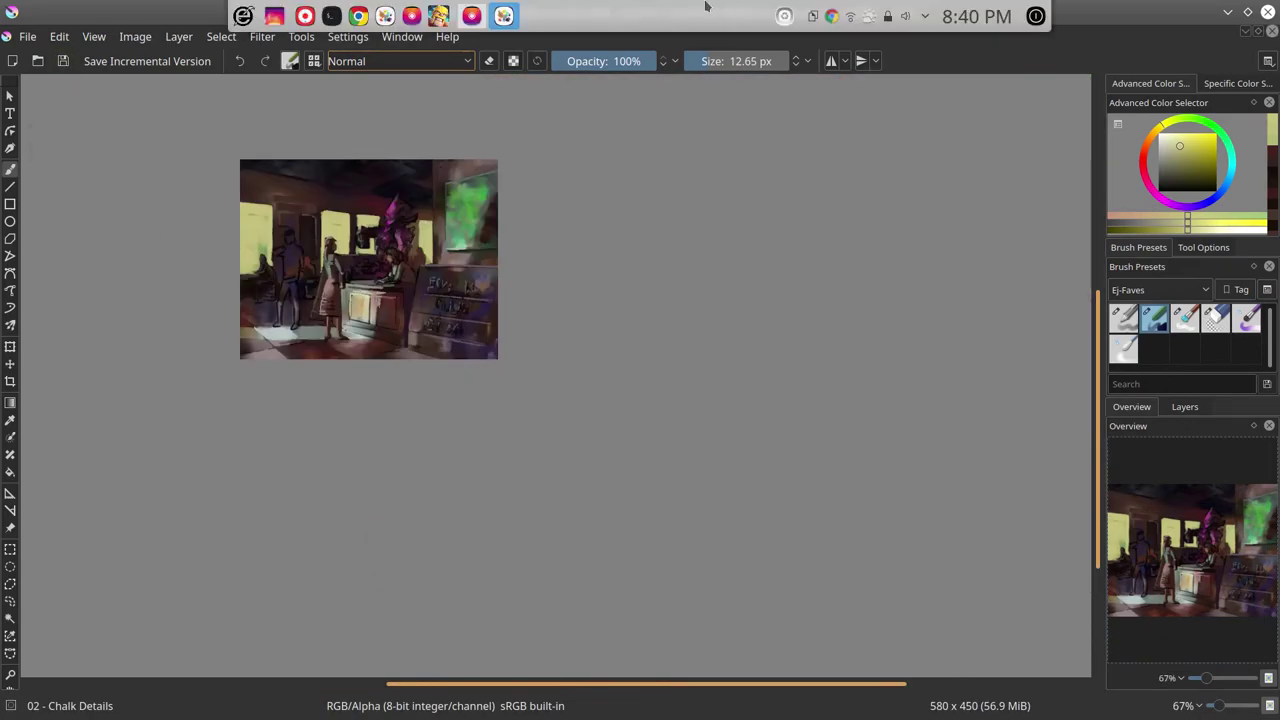
left_click(784, 16)
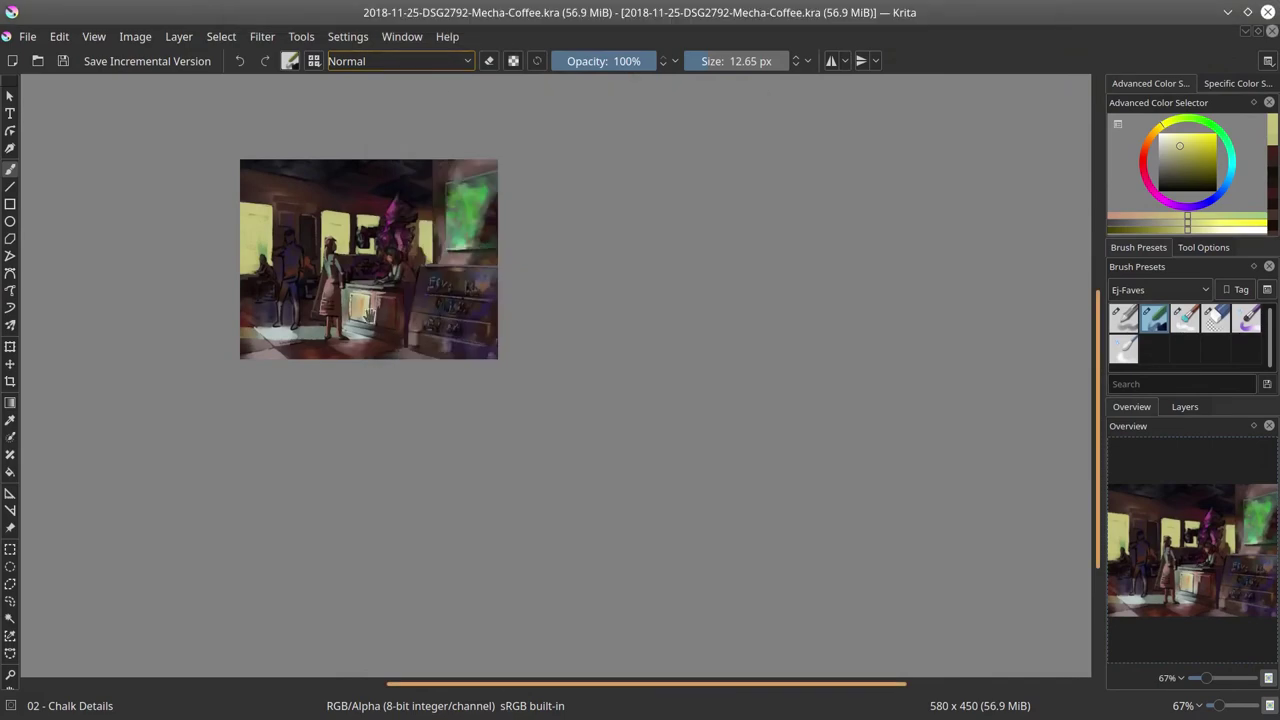
- Trim the outline of the woman's head with sampled window yellow and save the painting
scroll(372, 320, "up", 3)
left_click_drag(369, 314, 540, 518)
left_click(446, 246, "ctrl")
mouse_move(436, 252)
left_mouse_down()
mouse_move(420, 266)
mouse_move(406, 257)
left_mouse_up()
scroll(477, 309, "down", 1)
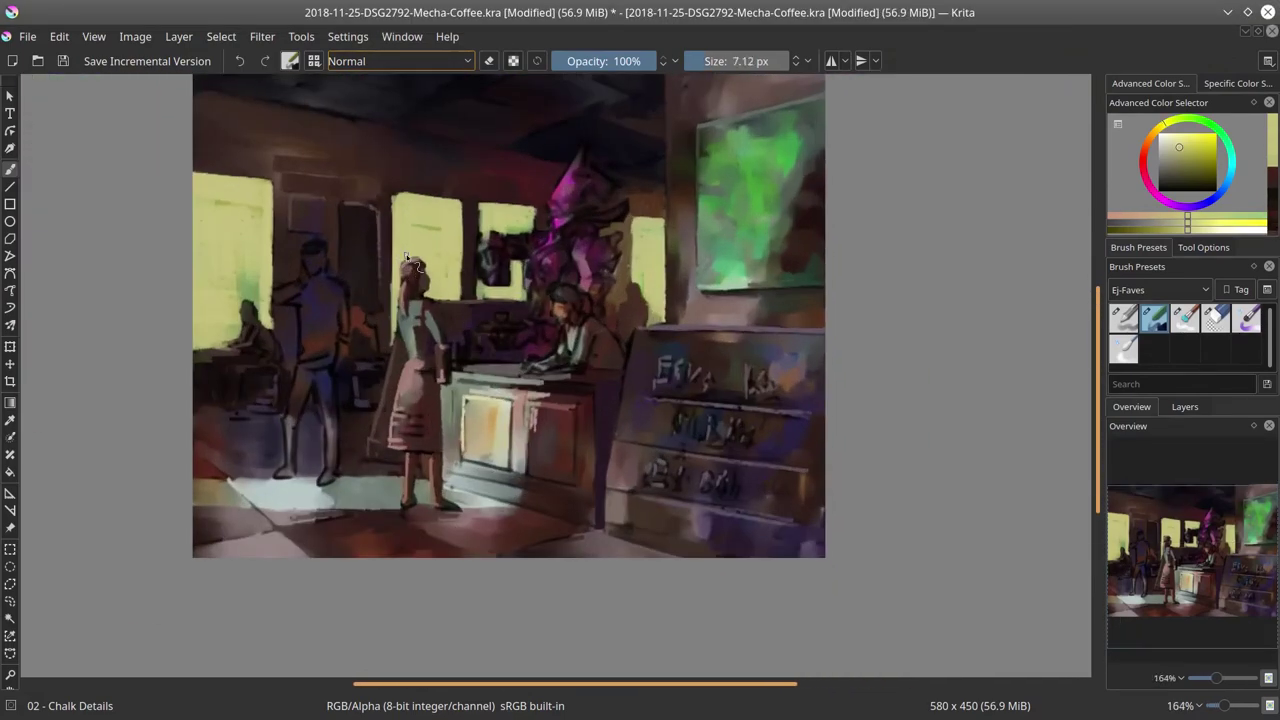
scroll(407, 258, "down", 3)
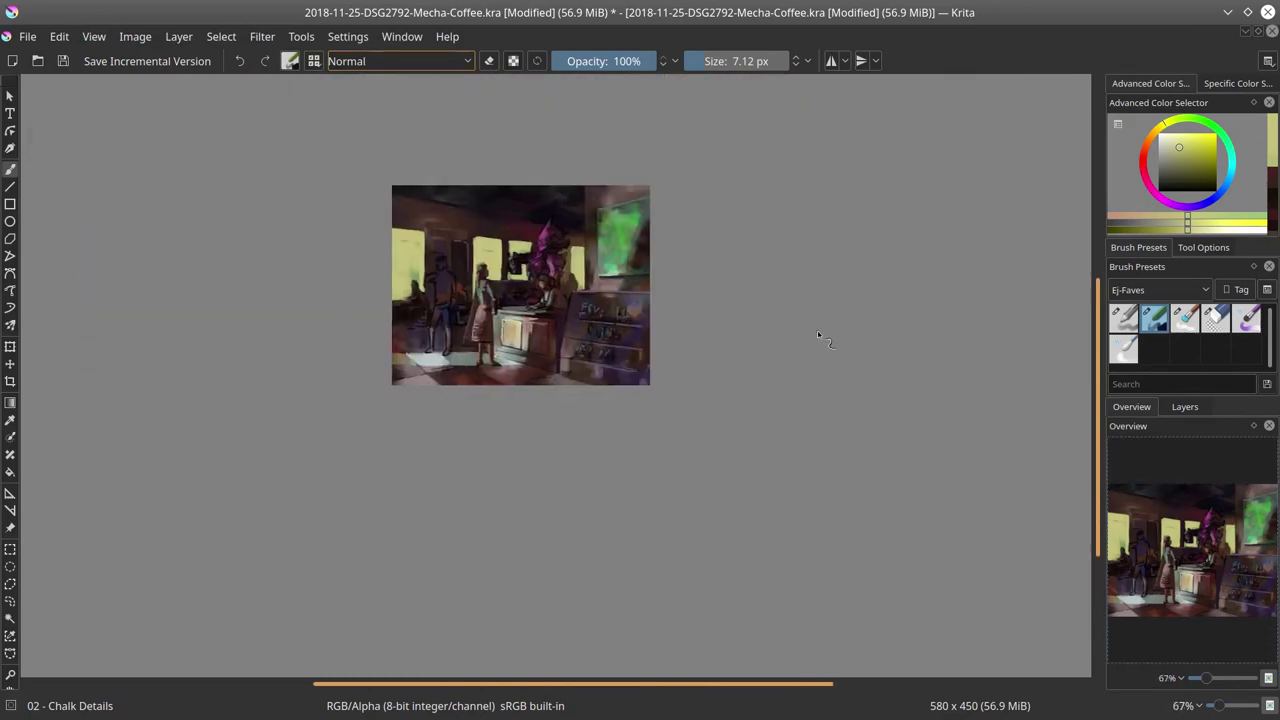
left_click(62, 61)
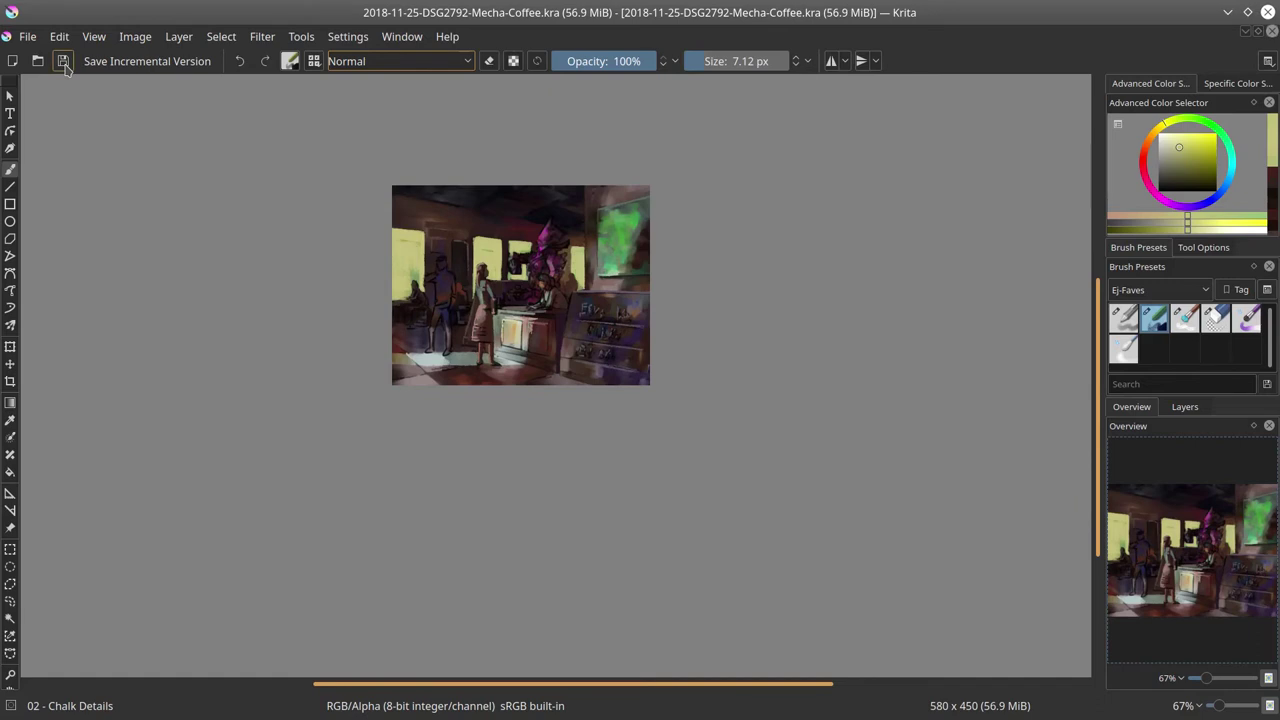
- Mirror the image horizontally and fit the page to the view
scroll(137, 275, "down", 3)
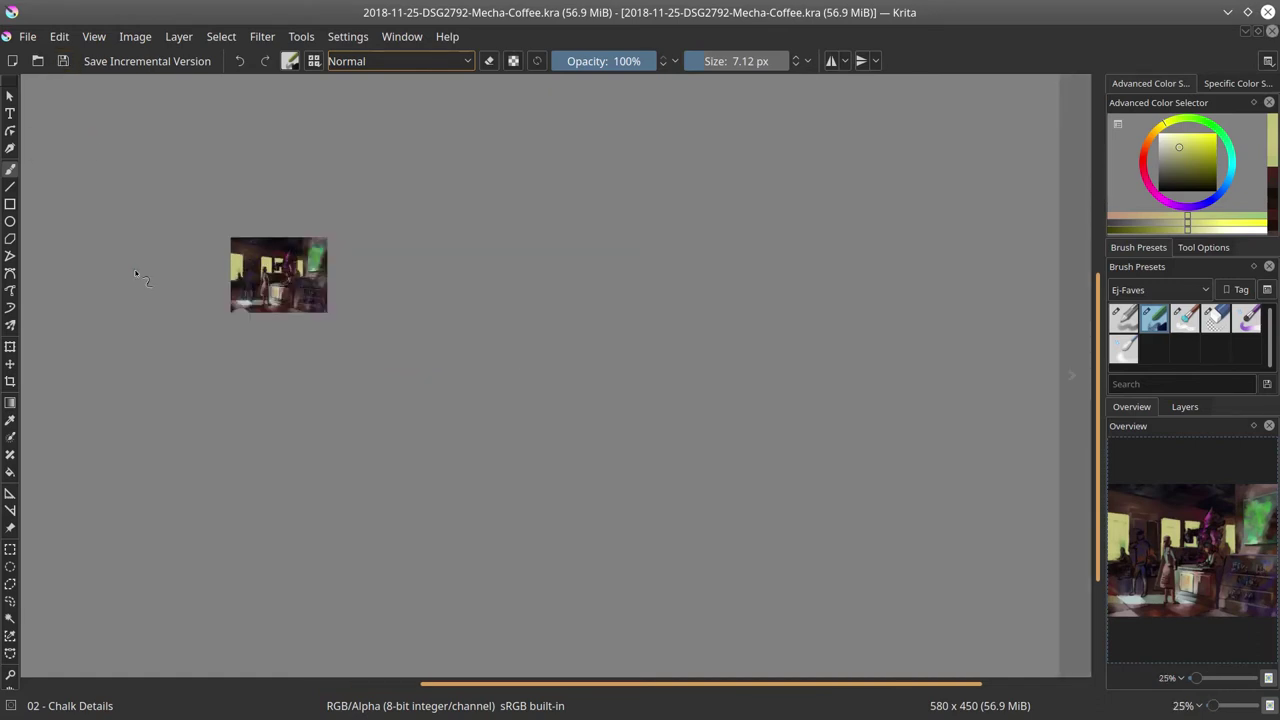
left_click(135, 36)
left_click(170, 238)
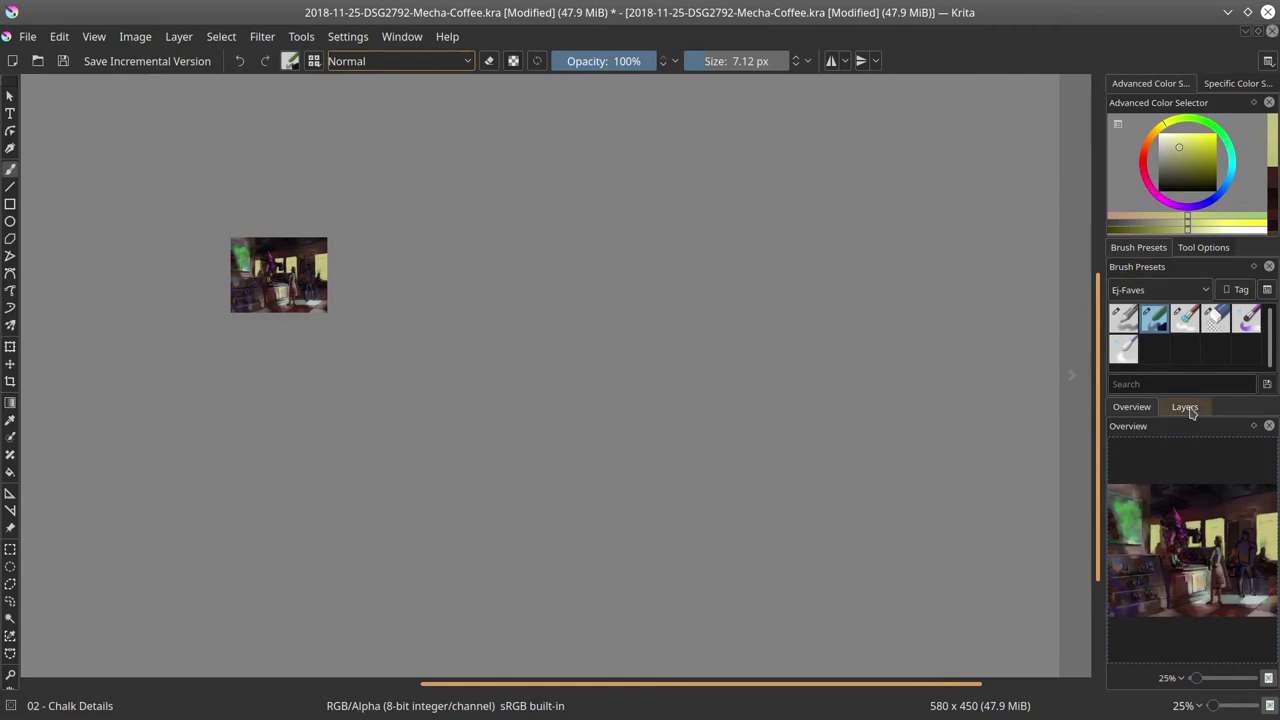
scroll(300, 340, "up", 1)
key("2")
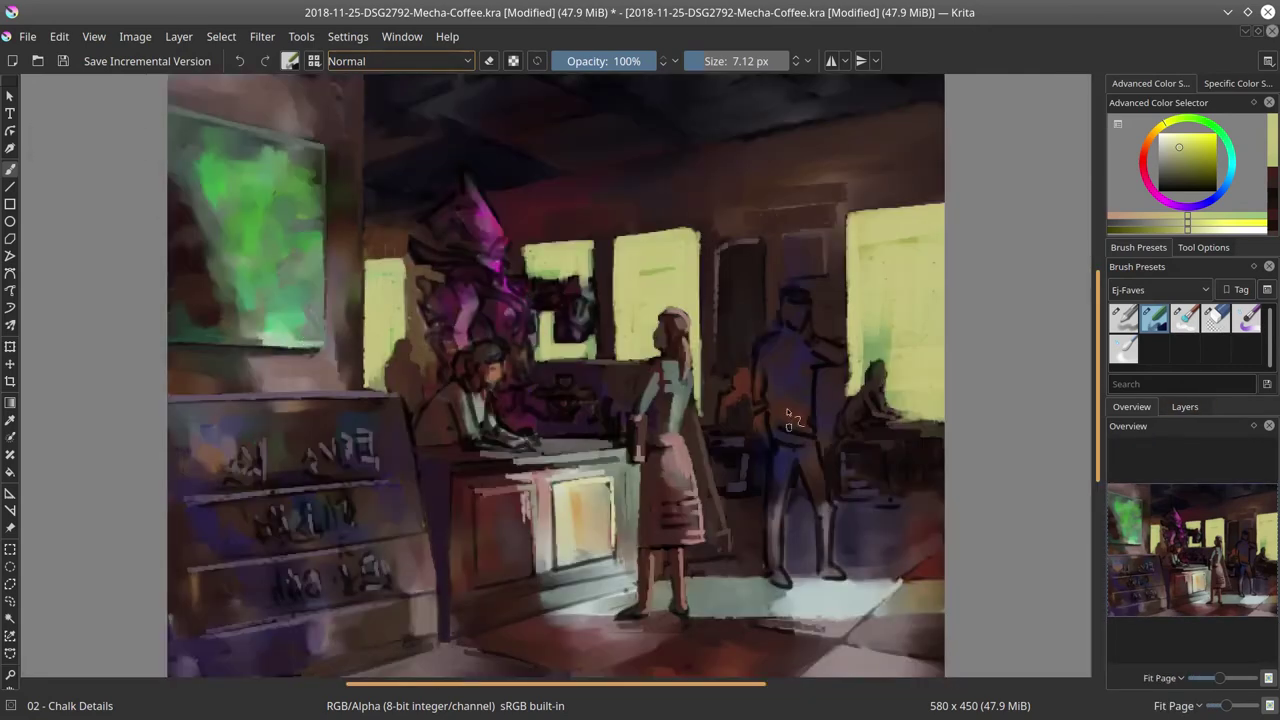
- Repaint the standing man's torso and lowered arm with sampled blues and browns, covering the dark sketch lines
key("bracketright")
left_click(777, 342, "ctrl")
mouse_move(780, 346)
left_mouse_down()
mouse_move(765, 352)
mouse_move(765, 414)
mouse_move(790, 361)
mouse_move(775, 408)
left_mouse_up()
left_click(785, 401, "ctrl")
key("bracketleft")
left_click(804, 476, "ctrl")
left_click(810, 431, "ctrl")
left_click(790, 362, "ctrl")
- Define the man's shirt hem, back edge and raised arm with fine strokes in sampled colours
key("[")
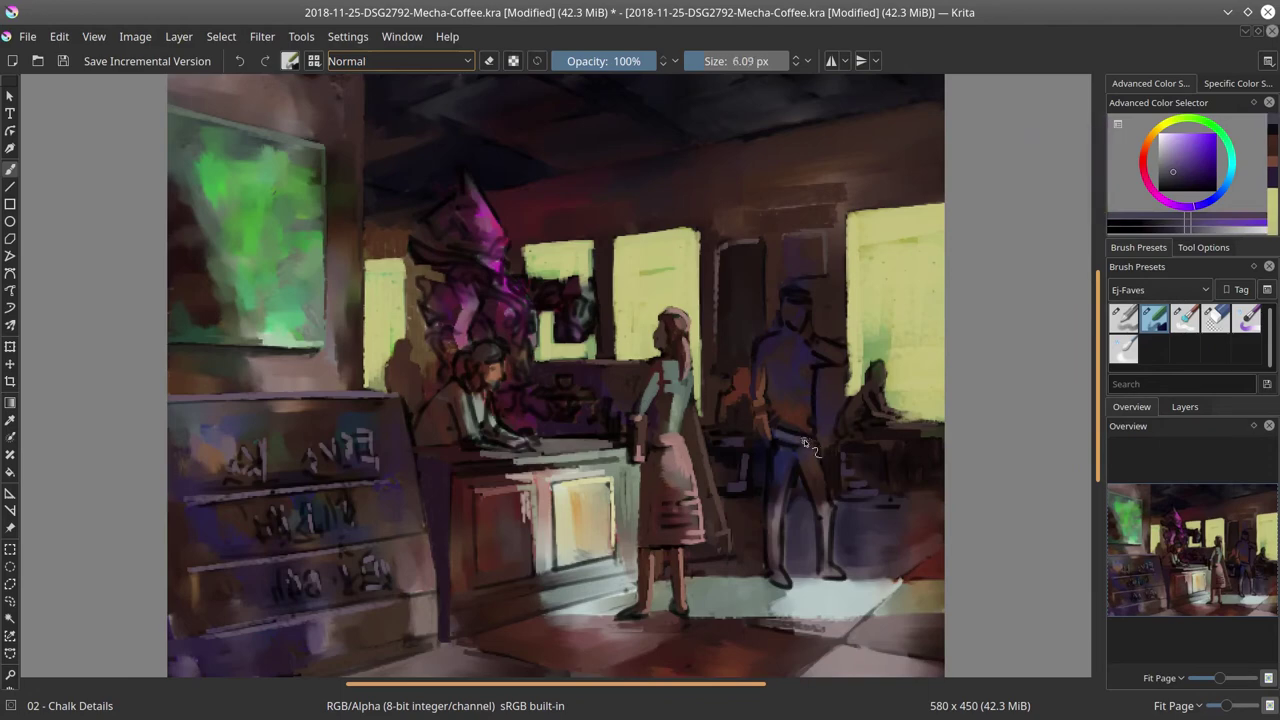
left_click_drag(797, 438, 808, 411)
left_click_drag(814, 364, 813, 420)
left_click(779, 426, "ctrl")
left_click_drag(822, 346, 846, 364)
- Block in the man's face with a muted reddish brown
left_click(1180, 173)
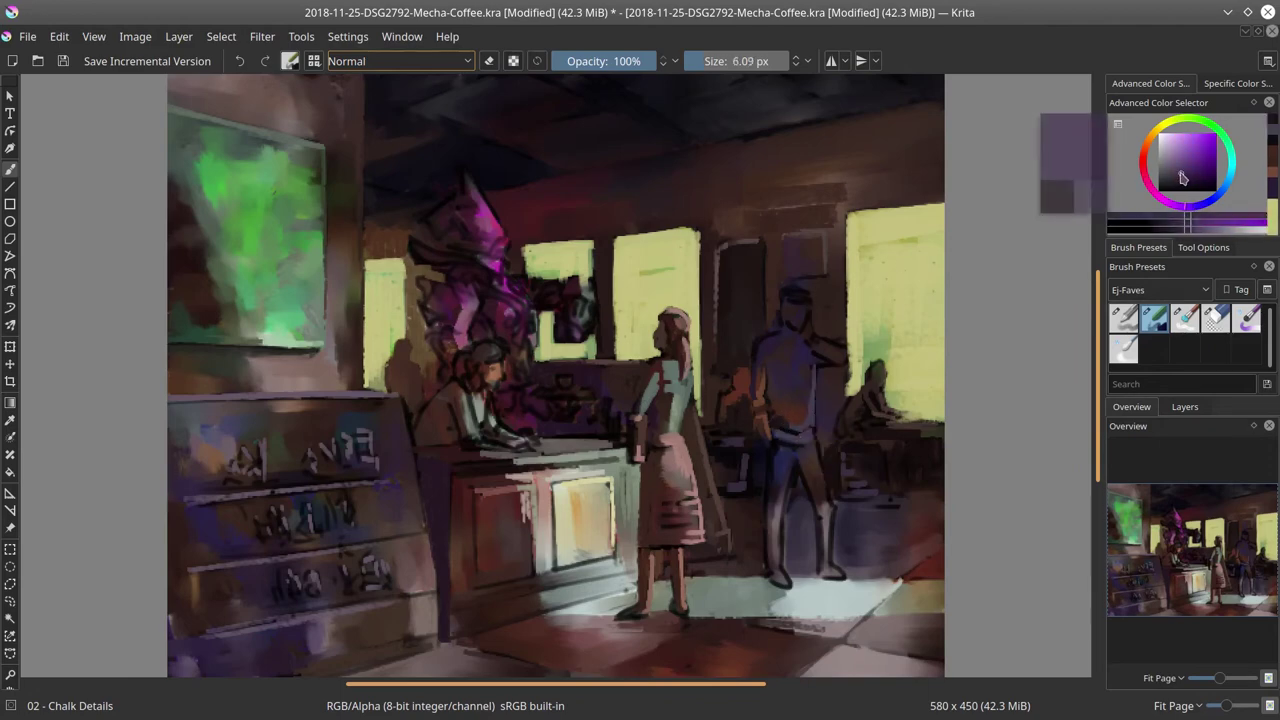
left_click(1144, 153)
key("]")
key("]")
left_click_drag(798, 312, 801, 326)
key("bracketleft")
key("bracketleft")
key("bracketleft")
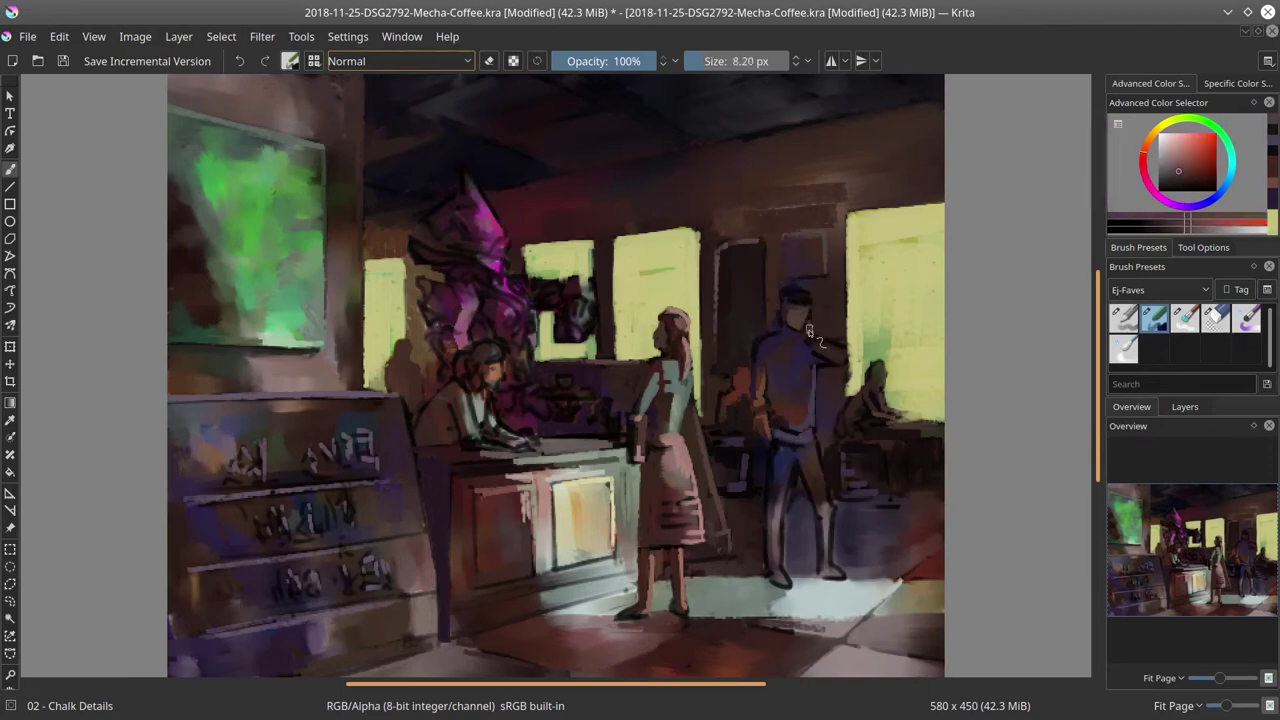
- Add dark facial details and refine the man's raised hand, neck and cap with sampled tones
left_click(1185, 184)
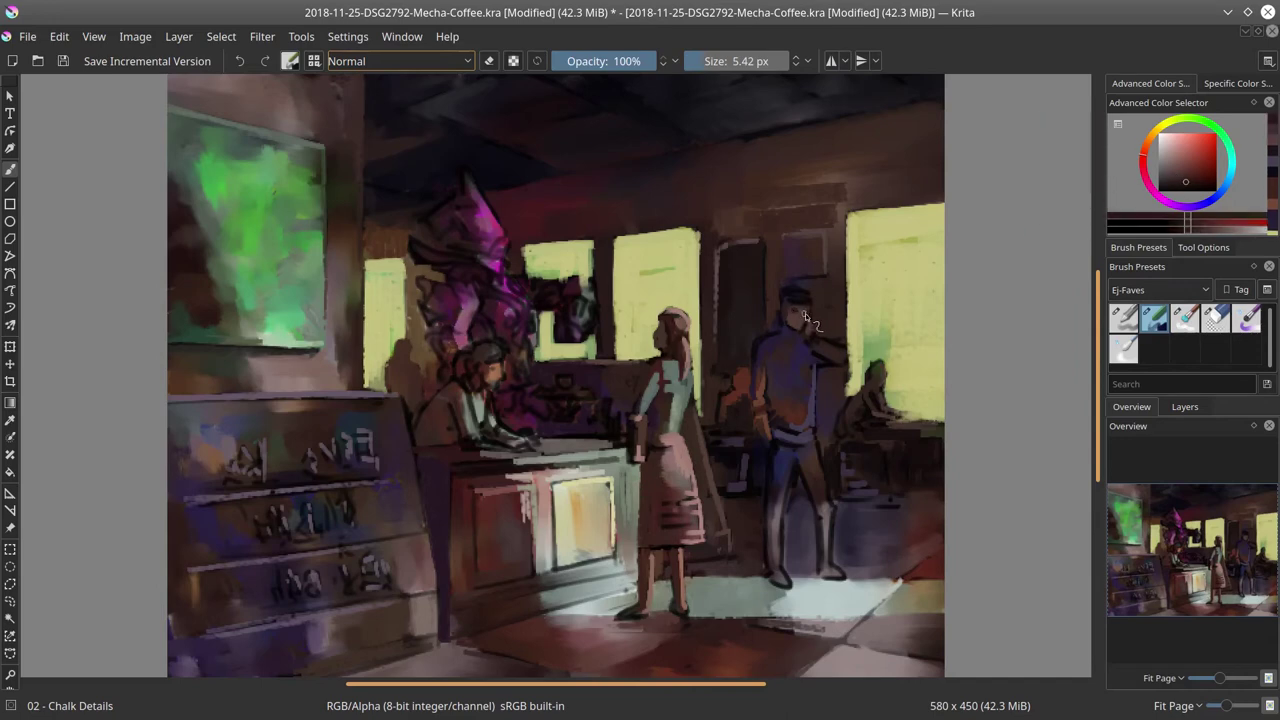
left_click(816, 330, "ctrl")
left_click(830, 328, "ctrl")
left_click(810, 338, "ctrl")
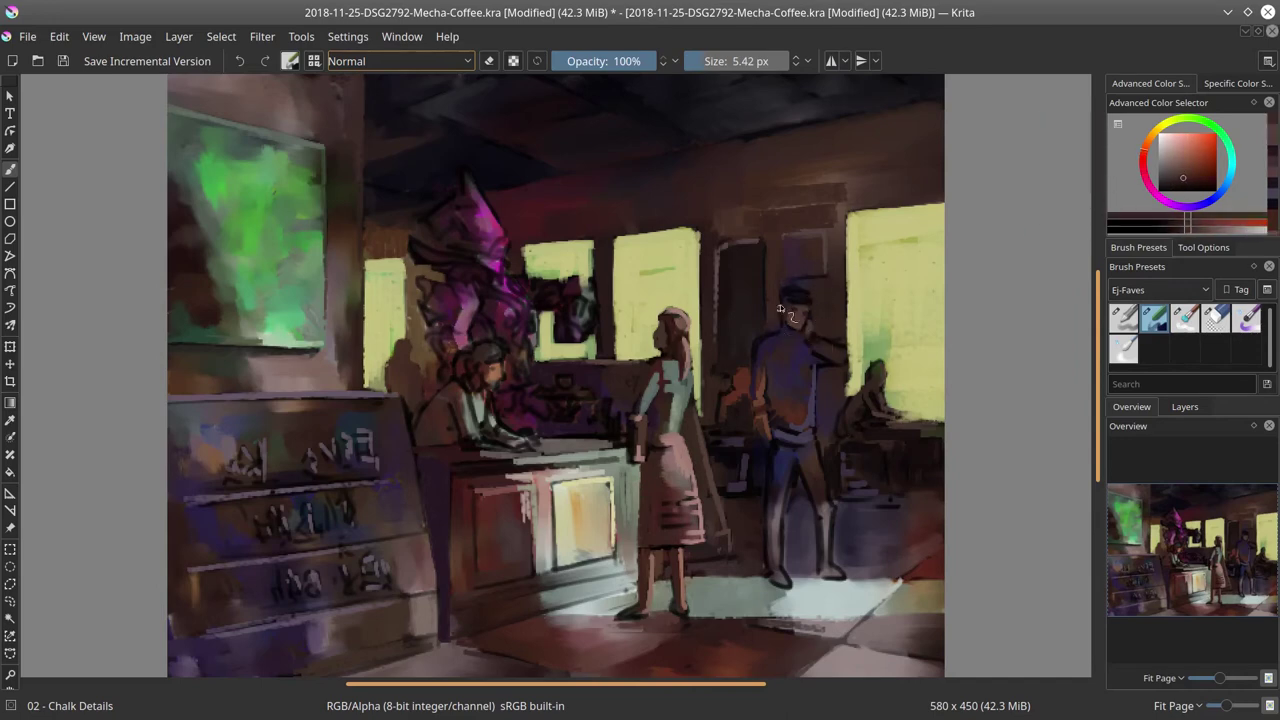
left_click(790, 290, "ctrl")
left_click(803, 312, "ctrl")
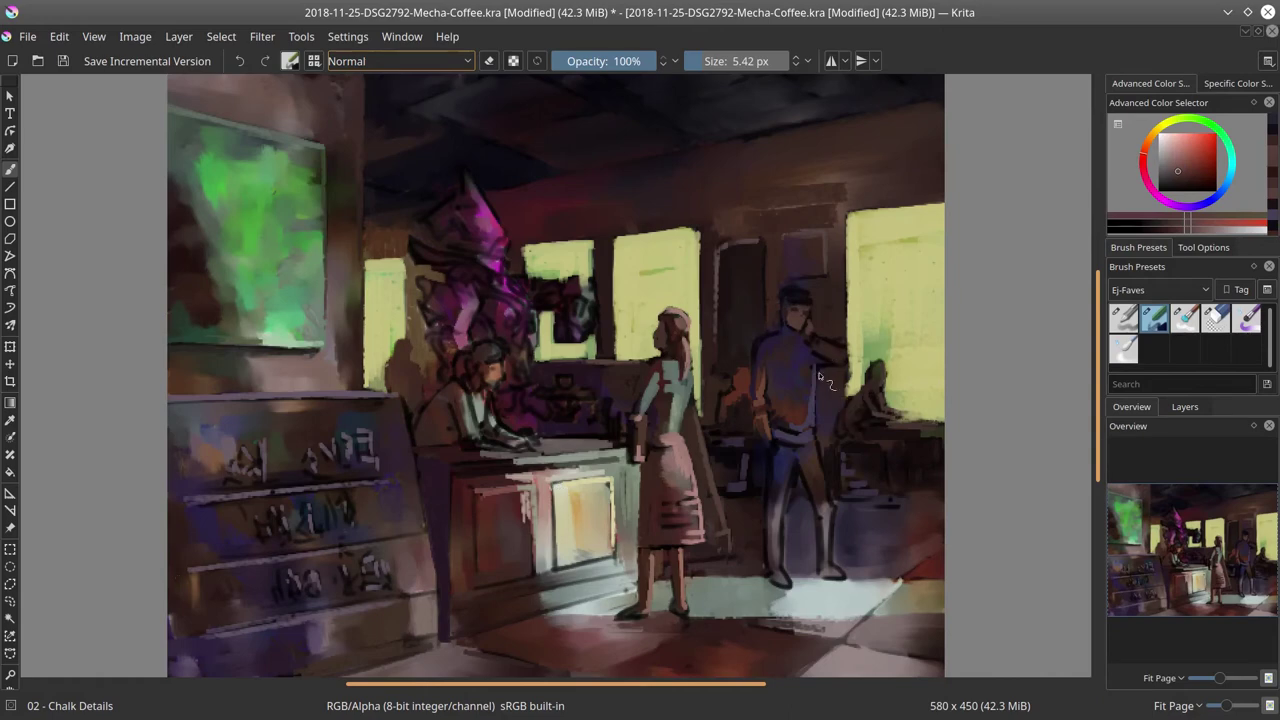
- Select the standing man's head, paste a copy as a new layer and merge it with the layer below
left_click(10, 585)
mouse_move(796, 283)
left_mouse_down()
mouse_move(778, 318)
mouse_move(800, 284)
left_mouse_up()
left_click(59, 36)
left_click(76, 198)
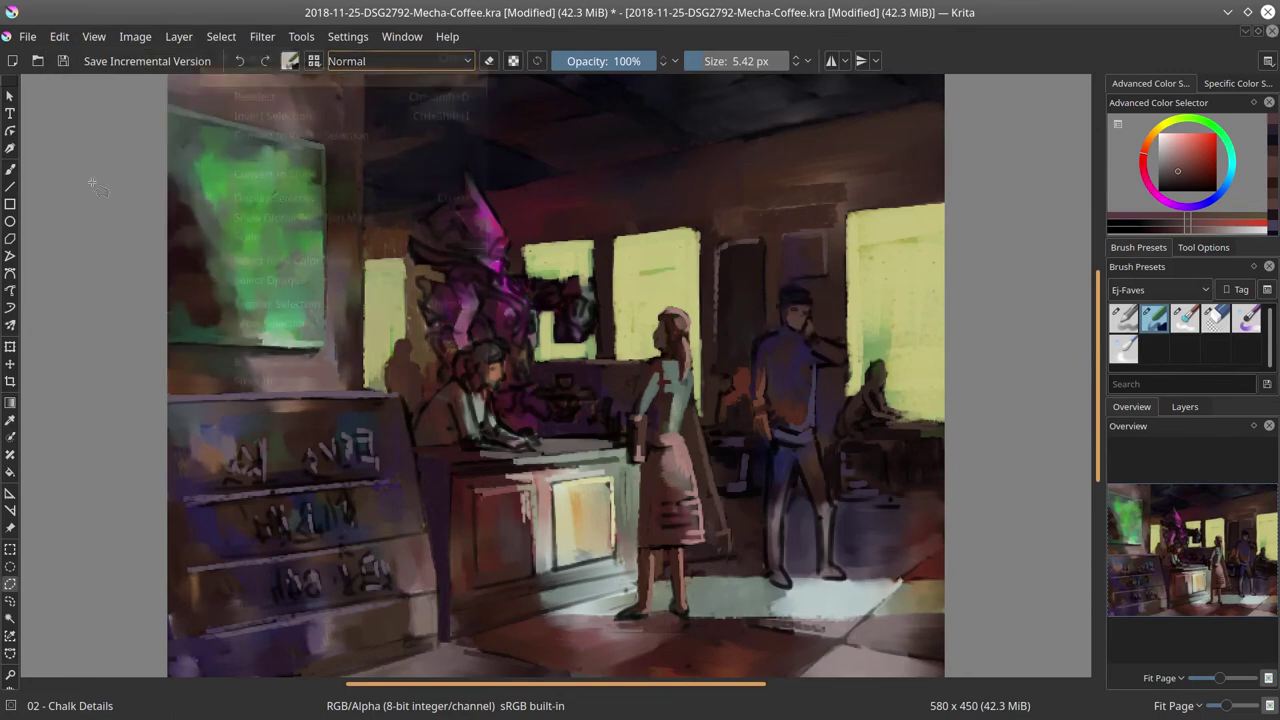
left_click(1198, 412)
right_click(1190, 538)
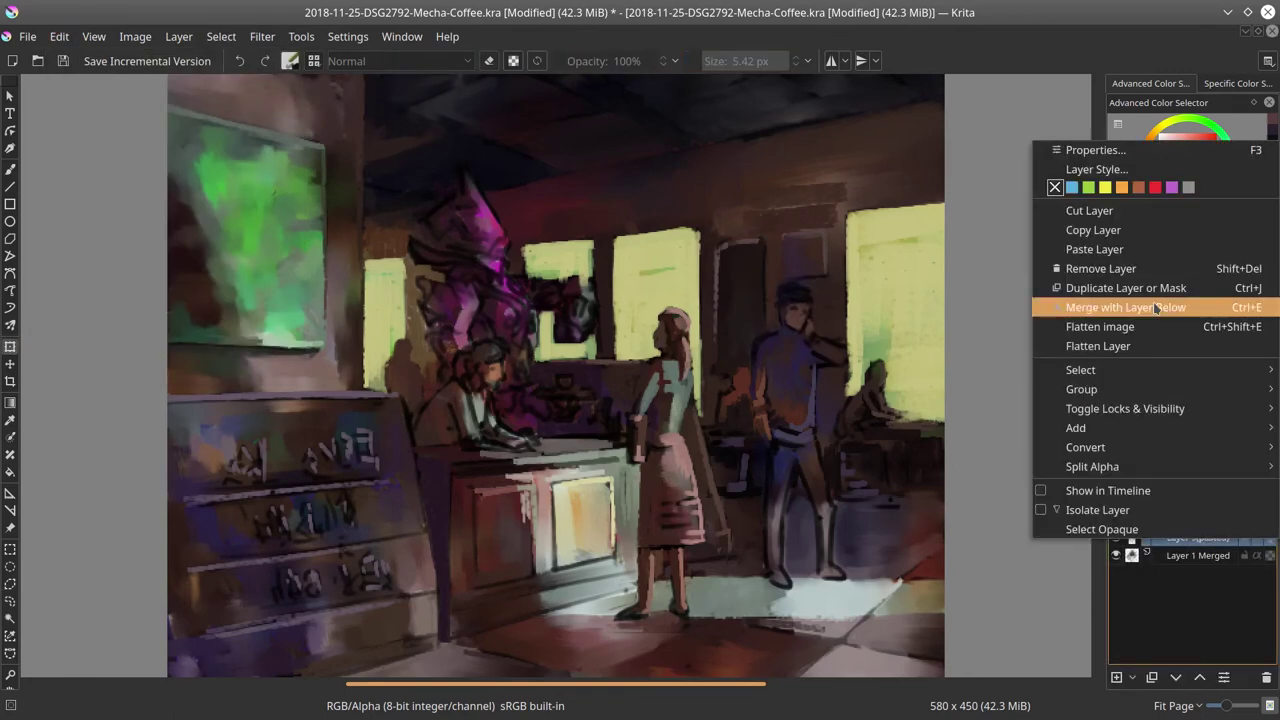
left_click(1157, 307)
left_click(1132, 410)
left_click(10, 170)
- Highlight the standing man's shoulders and raised sleeve with lighter blue-violet tones
left_click(772, 338, "ctrl")
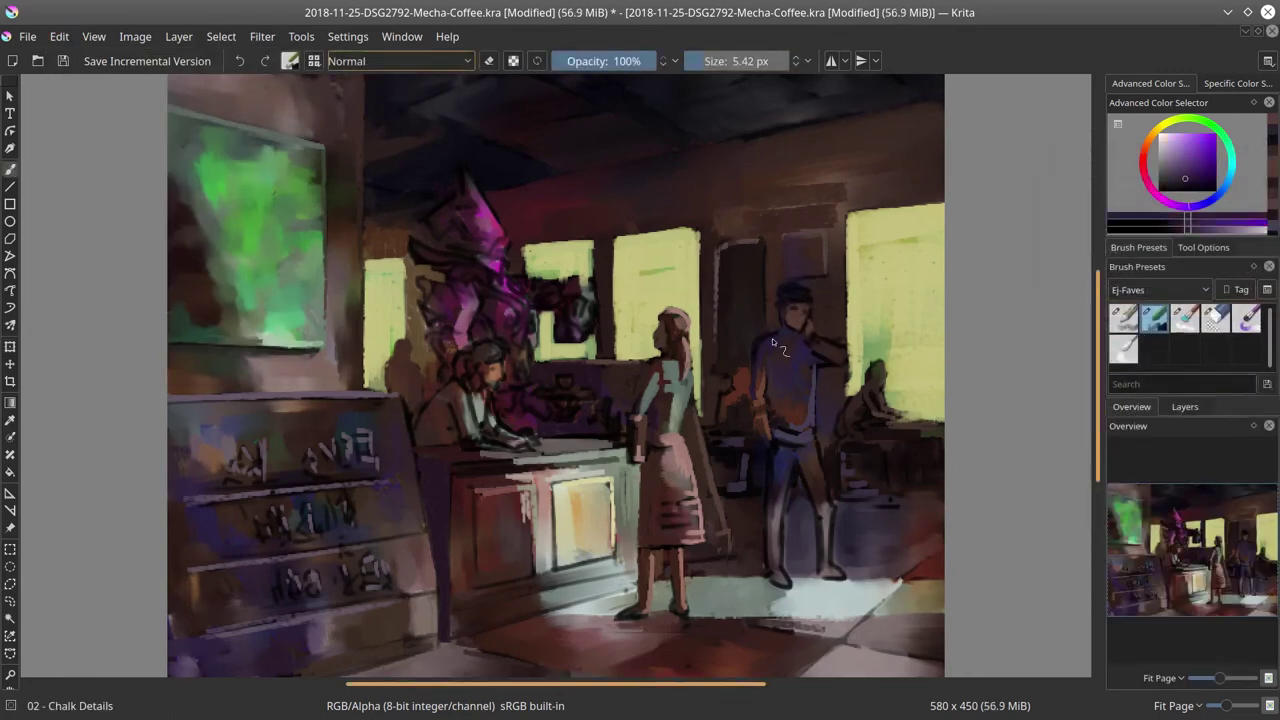
left_click(1180, 169)
mouse_move(760, 341)
left_mouse_down()
mouse_move(786, 335)
mouse_move(762, 340)
left_mouse_up()
left_click(1173, 164)
left_click(1174, 171)
- Clean the raised elbow's edge with the window's yellow-green and nearby background tones, and touch up the shoulder
left_click(856, 368, "ctrl")
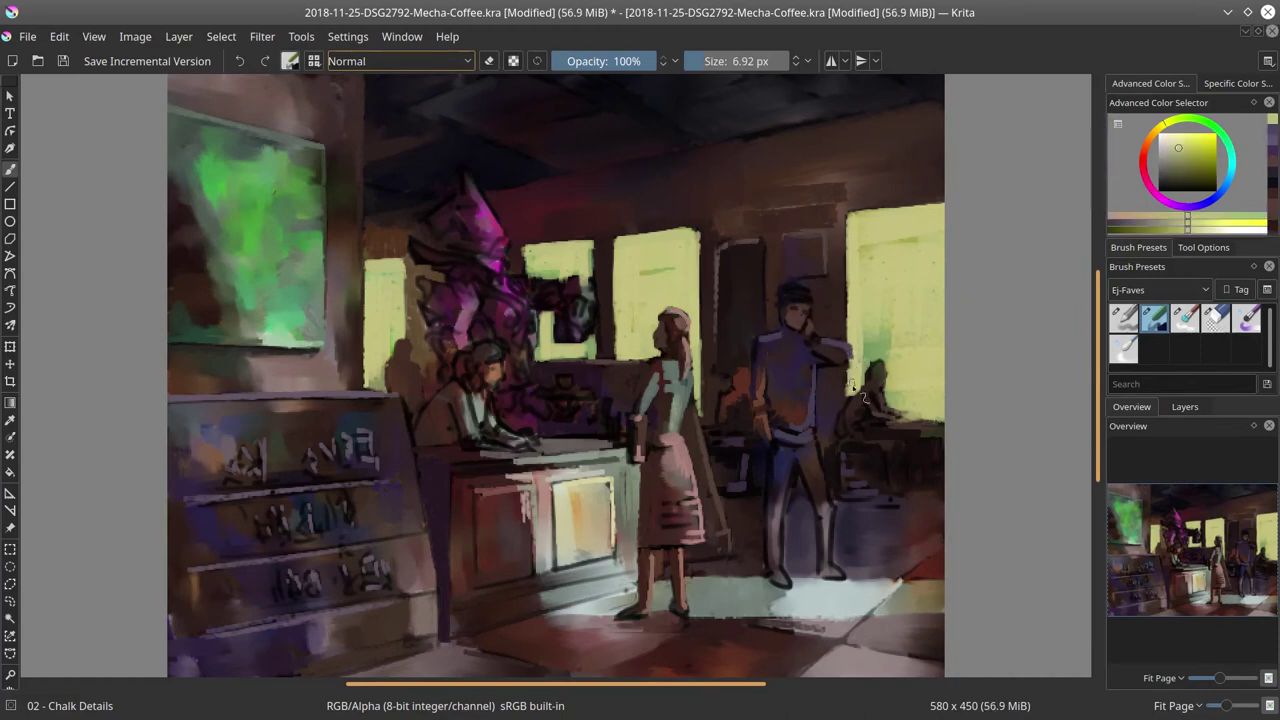
left_click_drag(854, 356, 852, 368)
left_click(843, 376, "ctrl")
left_click_drag(846, 372, 846, 398)
left_click(781, 337, "ctrl")
left_click_drag(781, 337, 762, 343)
left_click(763, 396, "ctrl")
- Repaint the man's hip and straight leg with sampled trouser and background colours, covering the dark sketch lines
key("[")
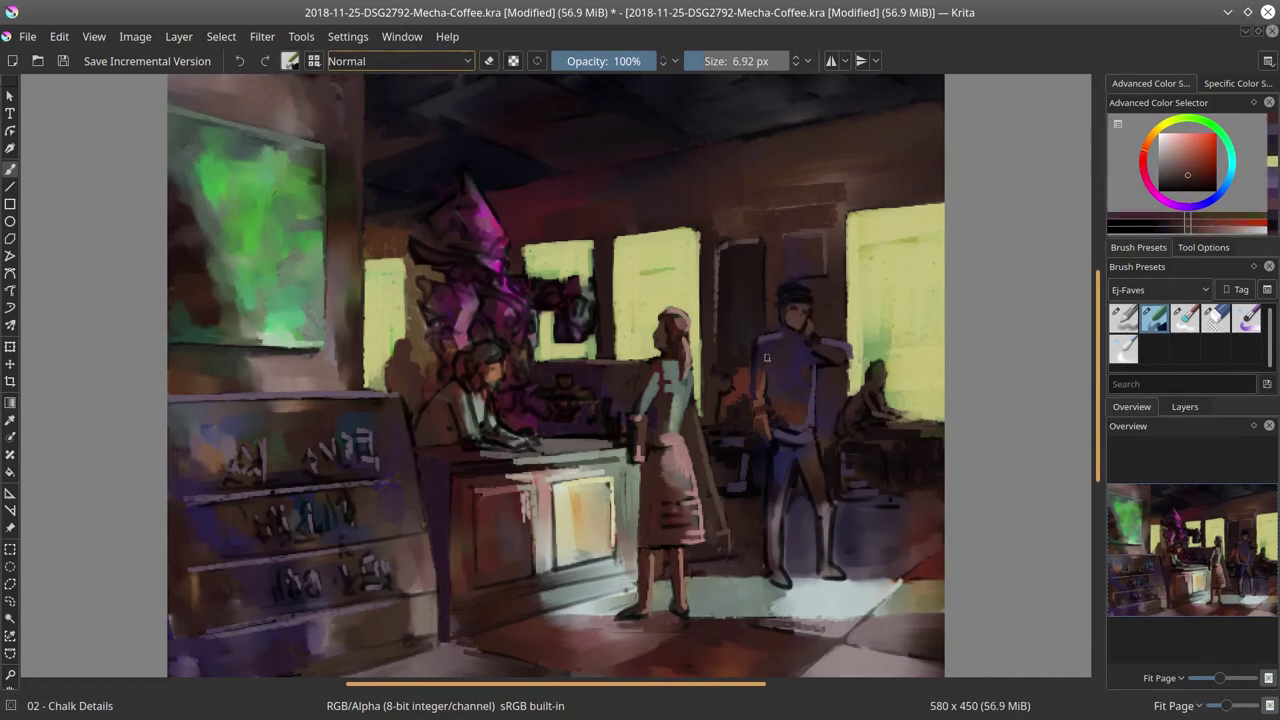
left_click(846, 456, "ctrl")
left_click_drag(836, 452, 842, 474)
left_click(783, 462, "ctrl")
mouse_move(768, 438)
left_mouse_down()
mouse_move(780, 458)
mouse_move(766, 566)
mouse_move(782, 563)
mouse_move(791, 586)
left_mouse_up()
left_click(769, 500, "ctrl")
left_click(778, 544, "ctrl")
- Define the man's lower legs and shoes with finer strokes in sampled darks and pale greyish pink
key("[")
key("[")
left_click(800, 524, "ctrl")
left_click_drag(785, 517, 785, 537)
left_click(801, 508, "ctrl")
mouse_move(795, 476)
left_mouse_down()
mouse_move(804, 510)
mouse_move(832, 512)
mouse_move(832, 570)
left_mouse_up()
left_click(807, 454, "ctrl")
left_click(827, 538, "ctrl")
left_click(816, 474, "ctrl")
left_click(826, 522, "ctrl")
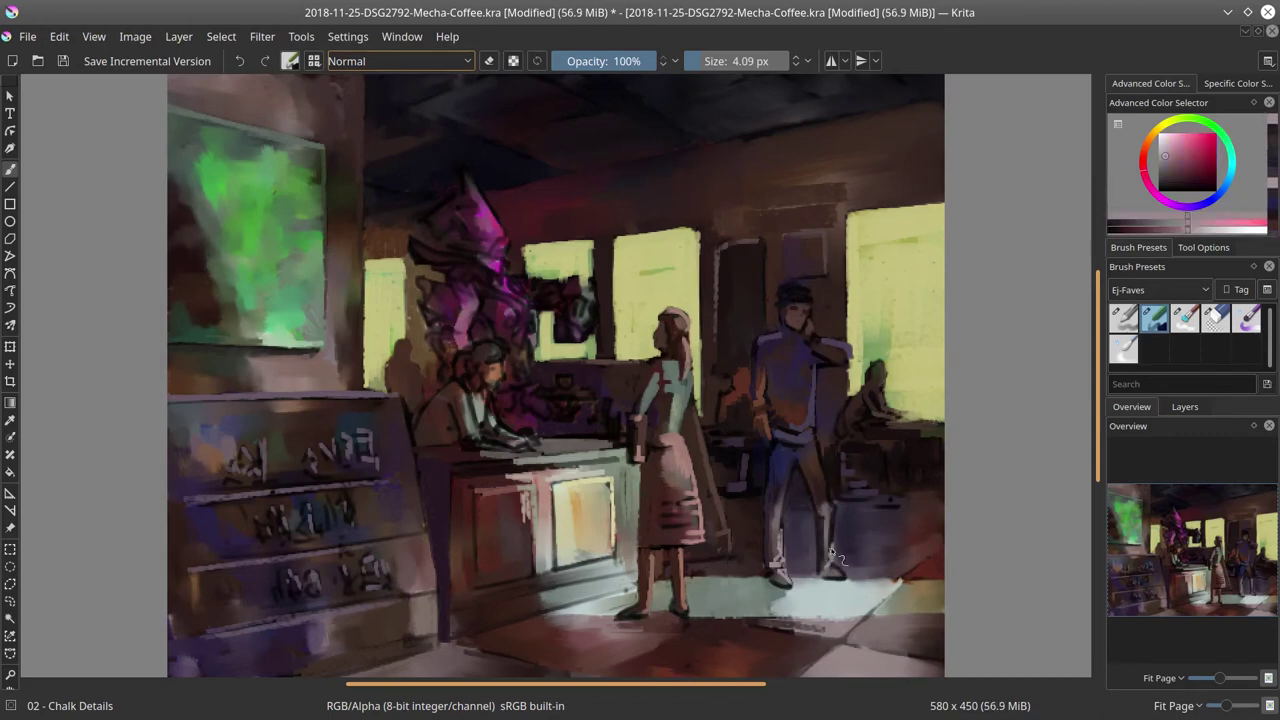
left_click_drag(831, 520, 849, 577)
- Shade the man's rear thigh with muted brown and clean the background edge beside his hip
left_click(816, 453, "ctrl")
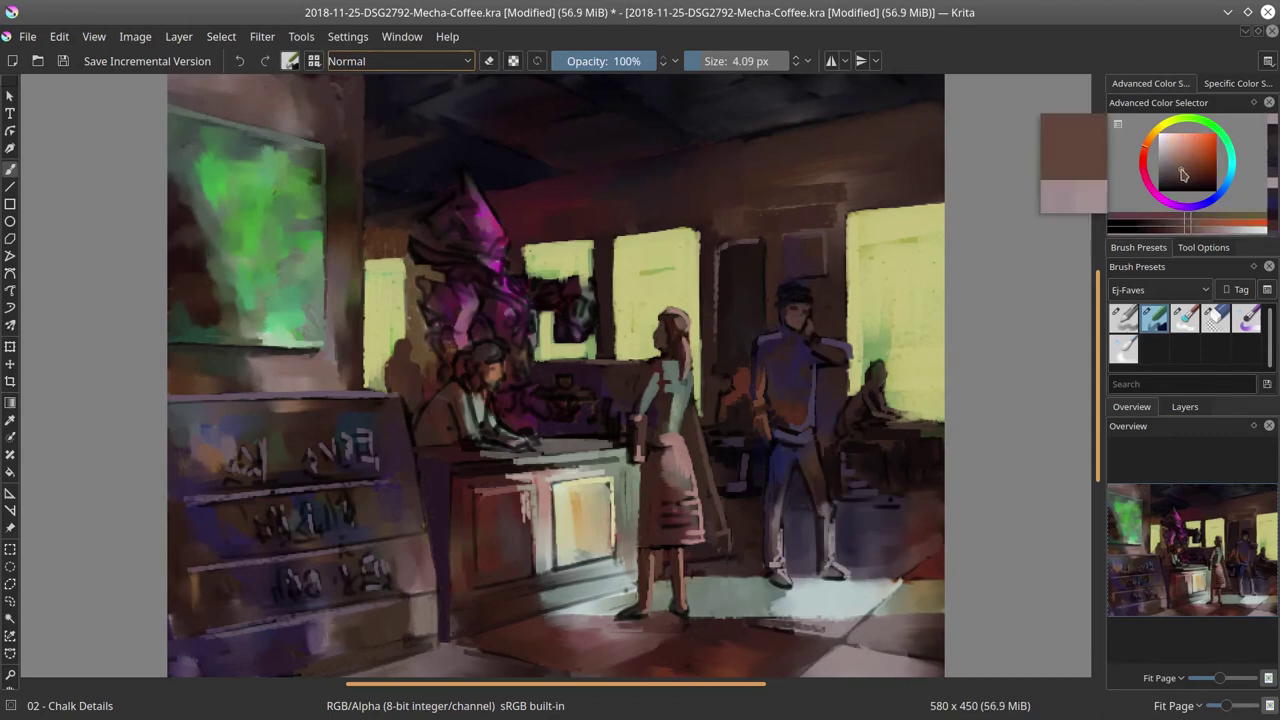
left_click_drag(816, 450, 827, 494)
left_click(825, 423, "ctrl")
left_click_drag(820, 414, 819, 424)
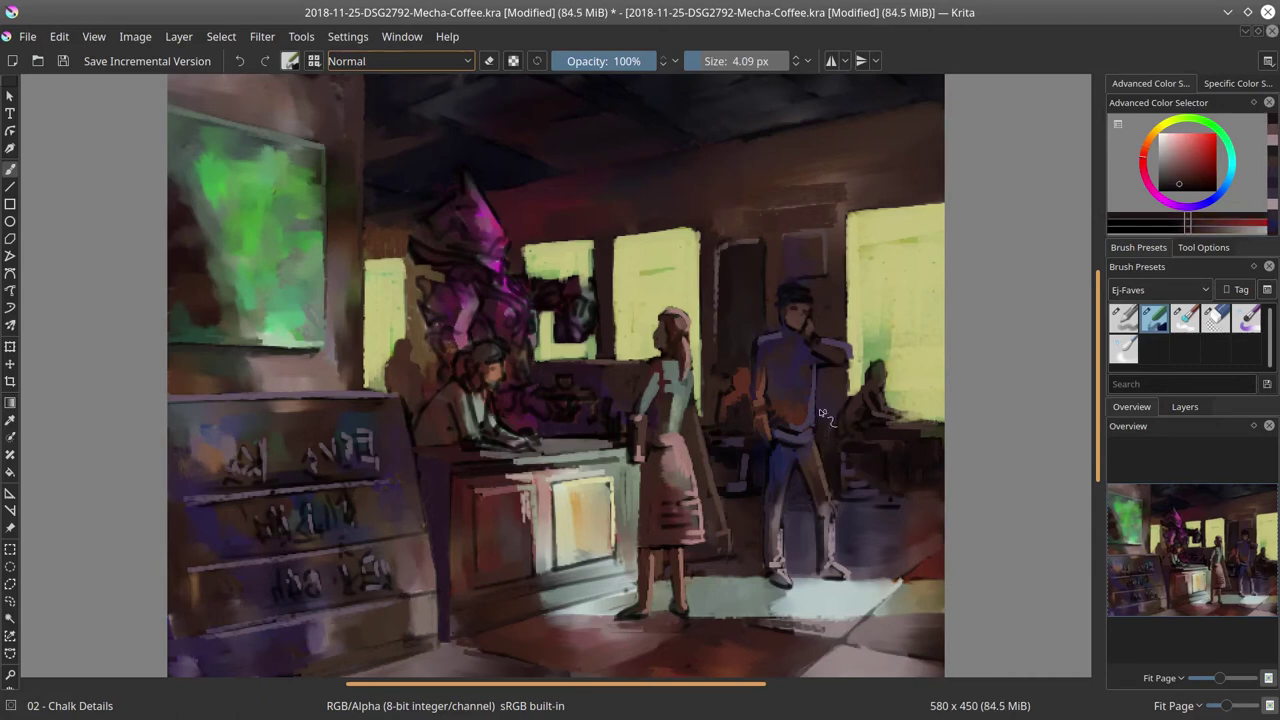
left_click(767, 517, "ctrl")
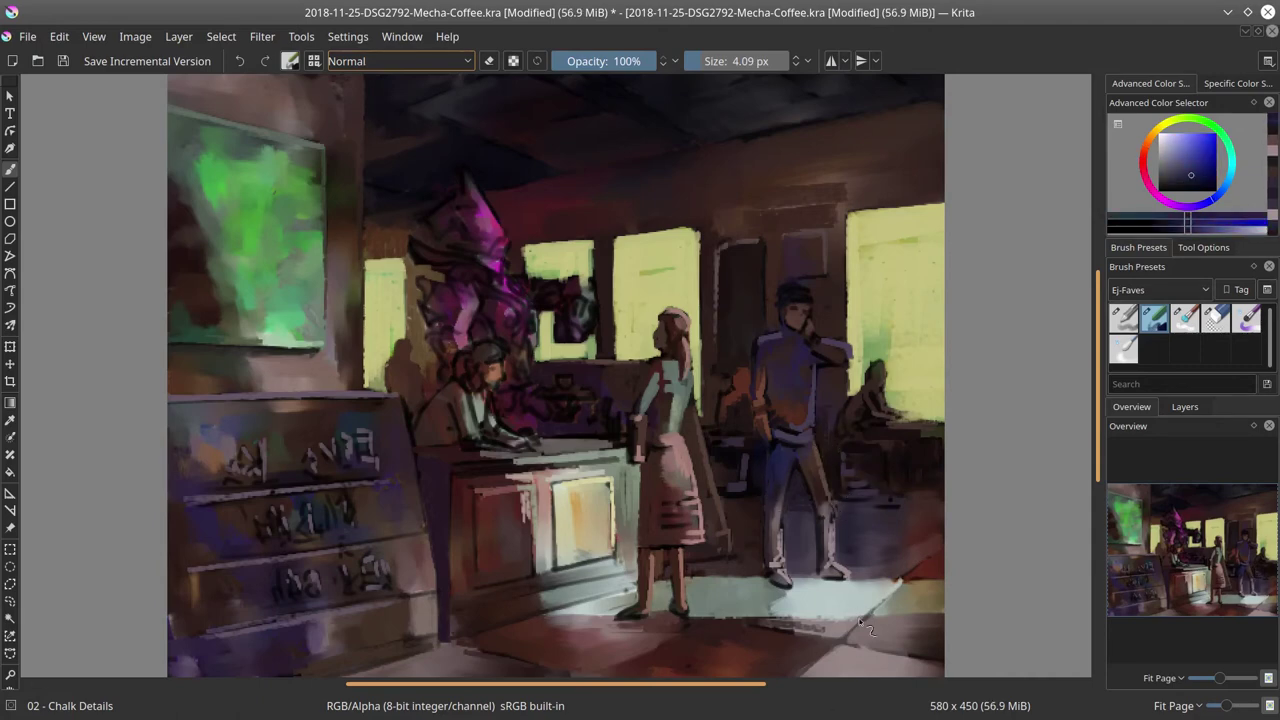
- Save the painting and mirror the whole image horizontally
left_click(61, 61)
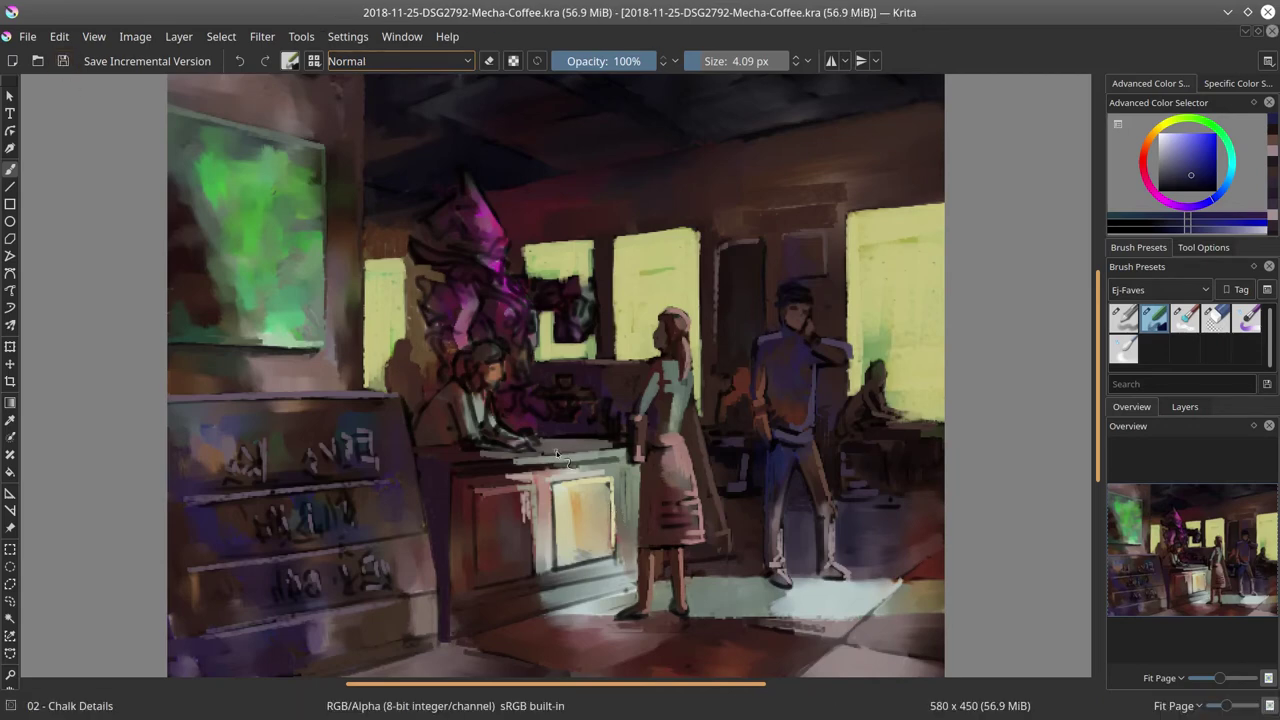
key("1")
left_click(135, 36)
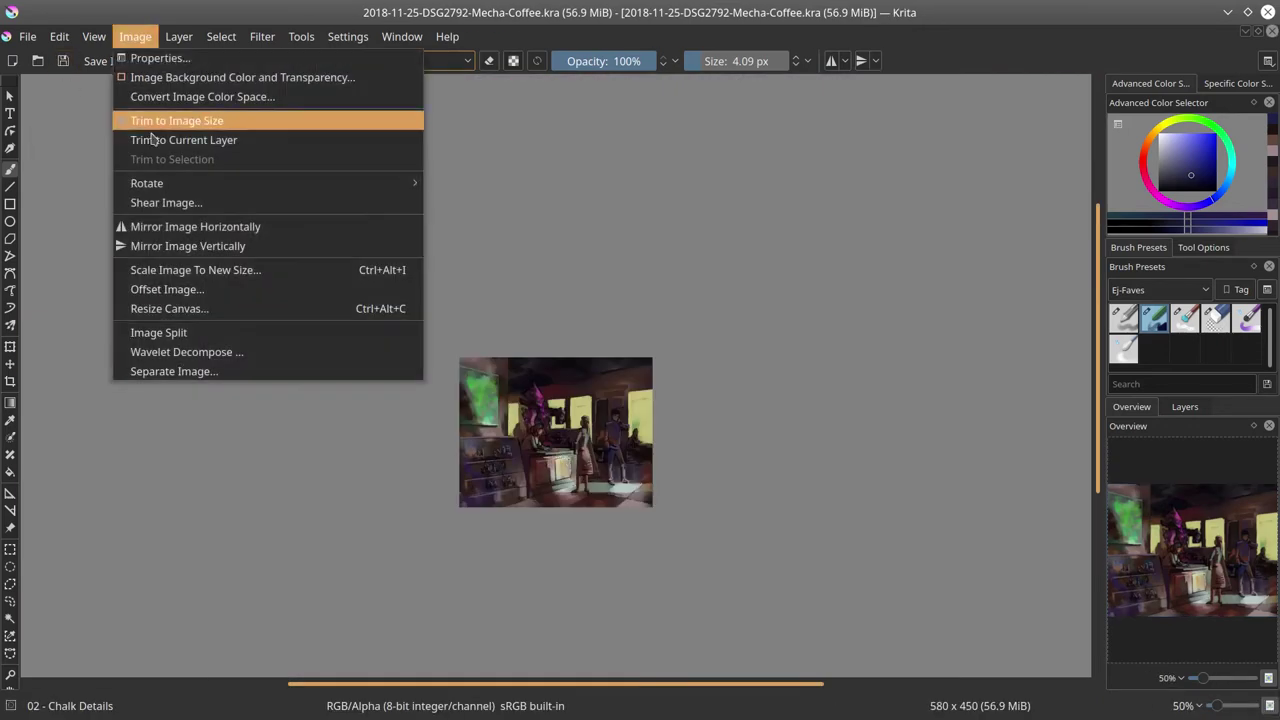
left_click(186, 212)
left_click_drag(331, 250, 298, 218)
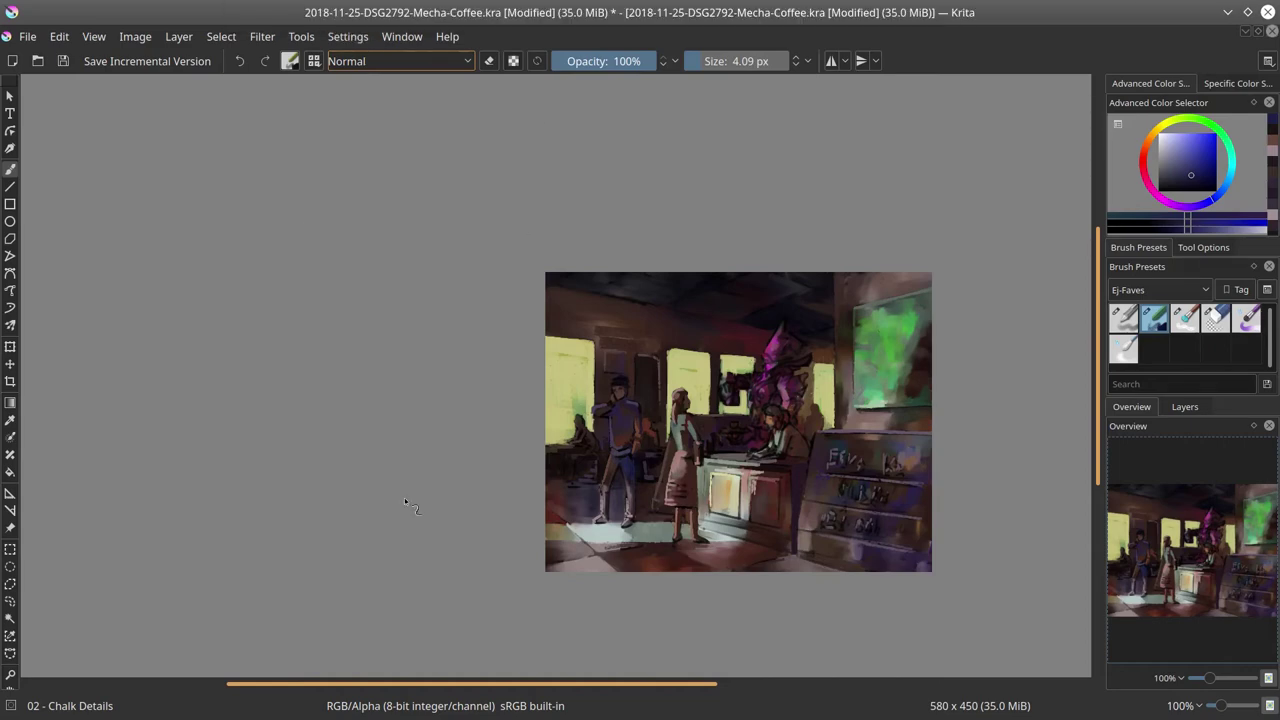
- Paint a thin pink highlight along the front edge of the mecha's pointed helmet
left_click_drag(769, 357, 844, 269)
left_click(706, 268, "ctrl")
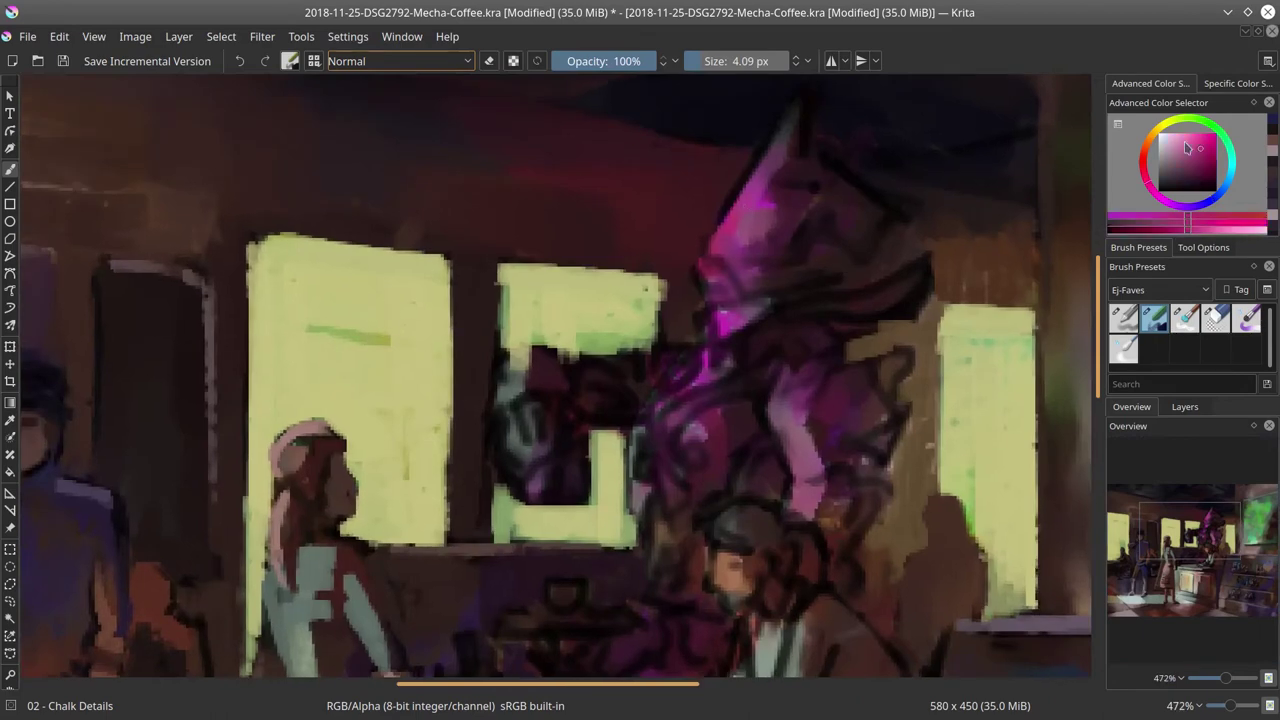
key("bracketleft")
left_click_drag(707, 245, 801, 92)
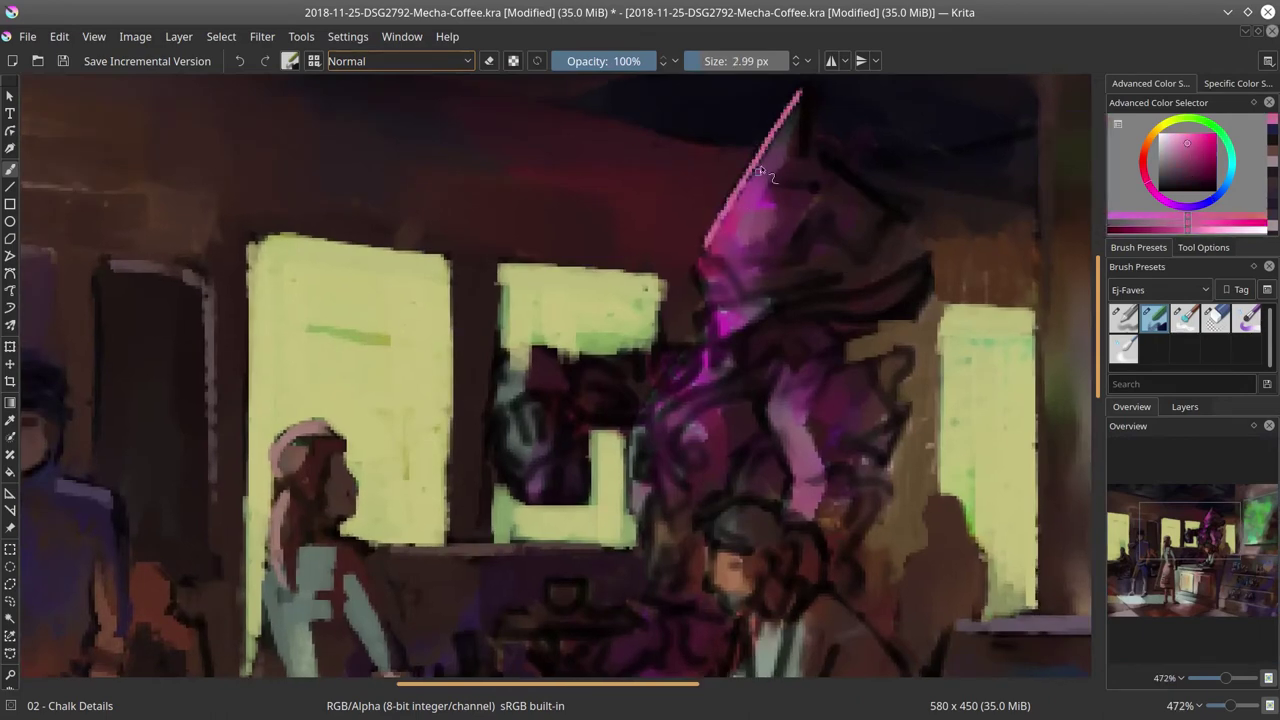
- Add thin magenta and violet panel lines across the side of the mecha's helmet with sampled colours
left_click(739, 277, "ctrl")
left_click(690, 246, "ctrl")
mouse_move(708, 257)
left_mouse_down()
mouse_move(736, 232)
mouse_move(733, 202)
mouse_move(826, 196)
left_mouse_up()
left_click(719, 243, "ctrl")
left_click(735, 228, "ctrl")
left_click(771, 205, "ctrl")
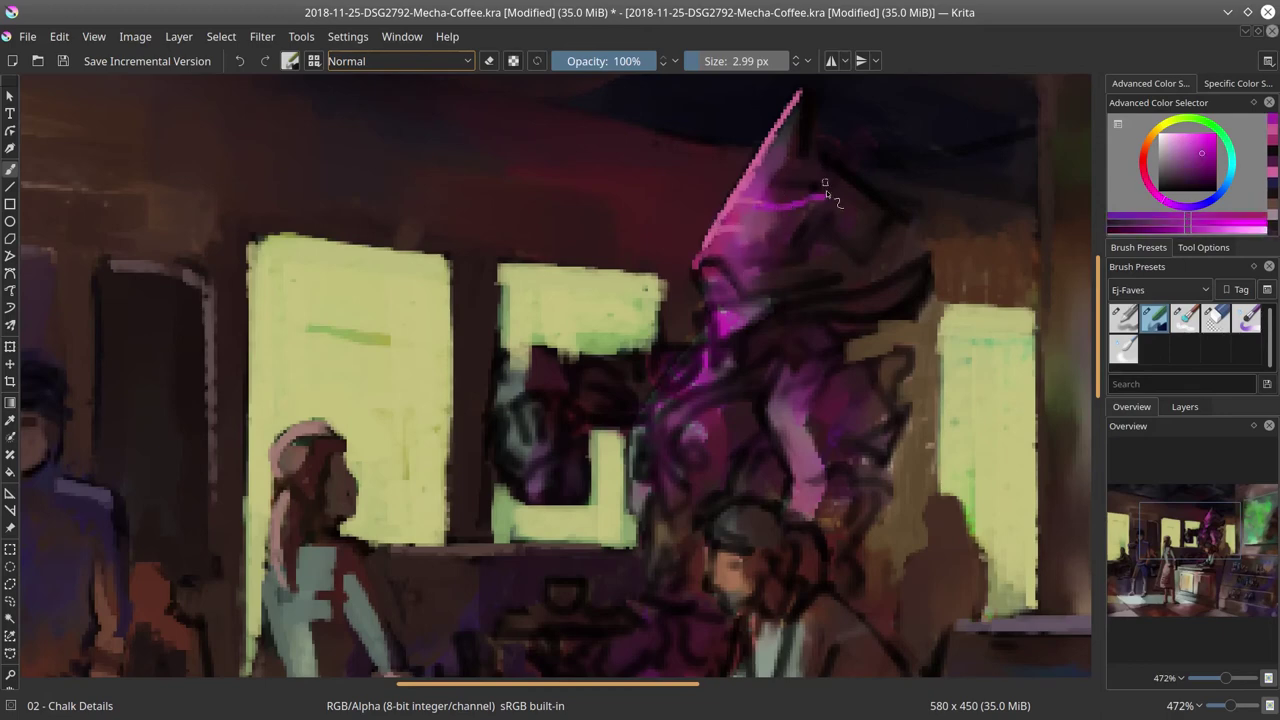
key("bracketleft")
mouse_move(759, 257)
left_mouse_down()
mouse_move(784, 248)
mouse_move(821, 196)
left_mouse_up()
left_click(824, 184, "ctrl")
left_click_drag(826, 192, 864, 177)
- Repaint the back of the mecha's helmet with sampled dark plum tones, covering the sketch lines
left_click(821, 239, "ctrl")
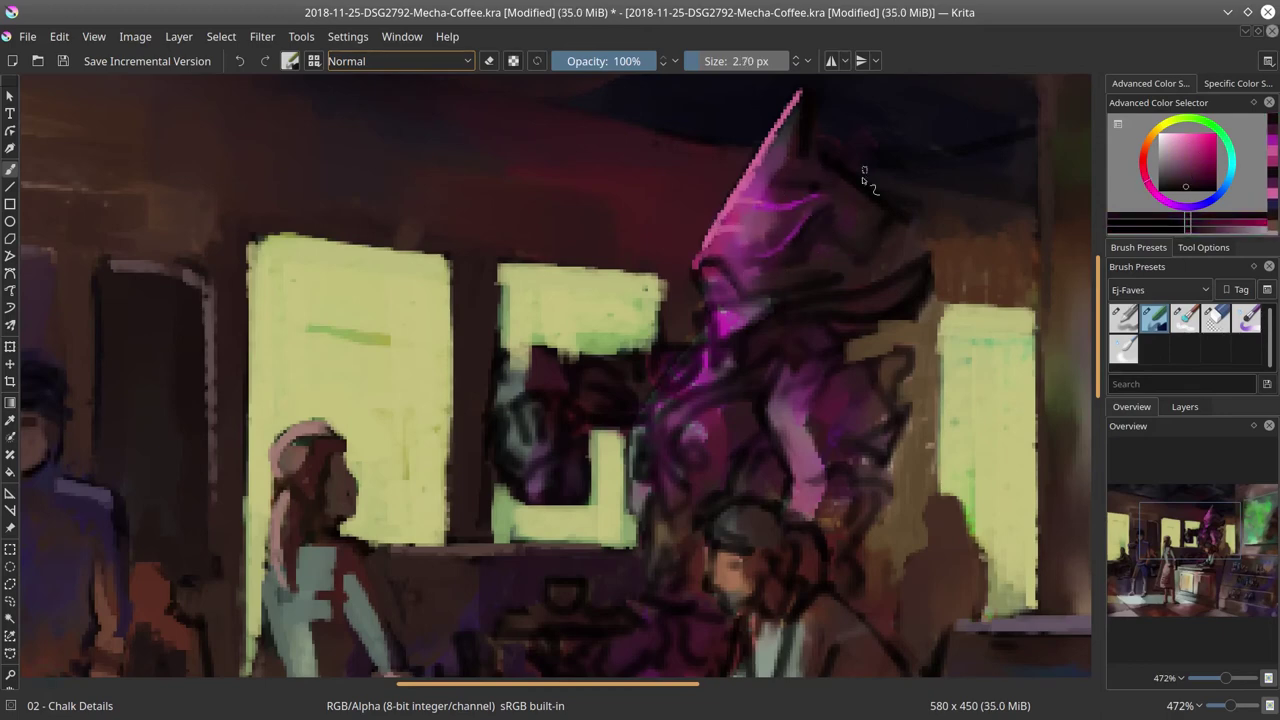
left_click(862, 182, "ctrl")
key("bracketright")
key("bracketleft")
key("bracketleft")
left_click(837, 201, "ctrl")
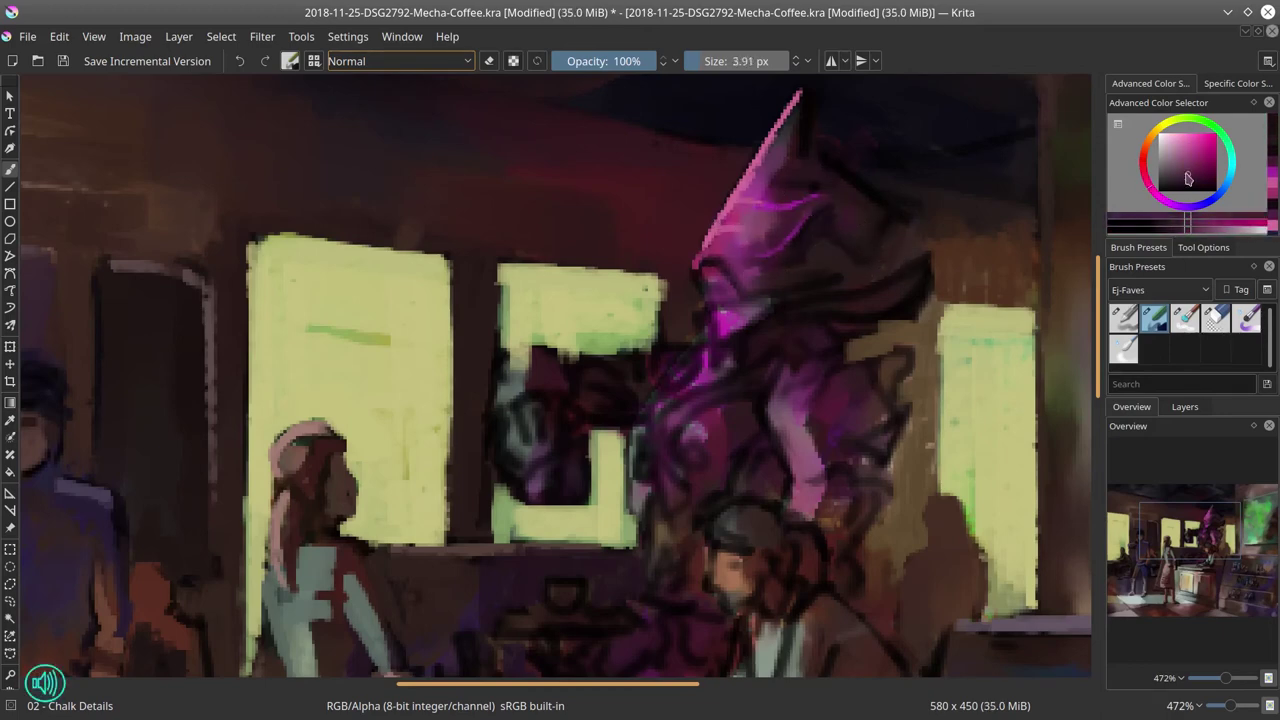
left_click_drag(837, 201, 888, 248)
mouse_move(818, 150)
left_mouse_down()
mouse_move(901, 198)
mouse_move(910, 228)
mouse_move(876, 260)
left_mouse_up()
- Refine the helmet's upper back edge and the base of the horn with sampled dark tones
left_click(909, 212, "ctrl")
left_click(832, 226, "ctrl")
key("bracketright")
left_click(812, 140, "ctrl")
mouse_move(802, 154)
left_mouse_down()
mouse_move(806, 113)
mouse_move(804, 160)
mouse_move(831, 118)
mouse_move(832, 150)
left_mouse_up()
left_click(830, 118, "ctrl")
left_click_drag(834, 148, 898, 136)
- Define the mecha's jaw and eye socket with sampled pink and purple strokes
left_click(785, 248, "ctrl")
mouse_move(783, 282)
left_mouse_down()
mouse_move(757, 283)
mouse_move(834, 271)
left_mouse_up()
left_click(776, 287, "ctrl")
left_click(770, 304, "ctrl")
mouse_move(766, 304)
left_mouse_down()
mouse_move(777, 309)
mouse_move(750, 310)
left_mouse_up()
left_click_drag(788, 291, 794, 291)
left_click(748, 293, "ctrl")
key("bracketleft")
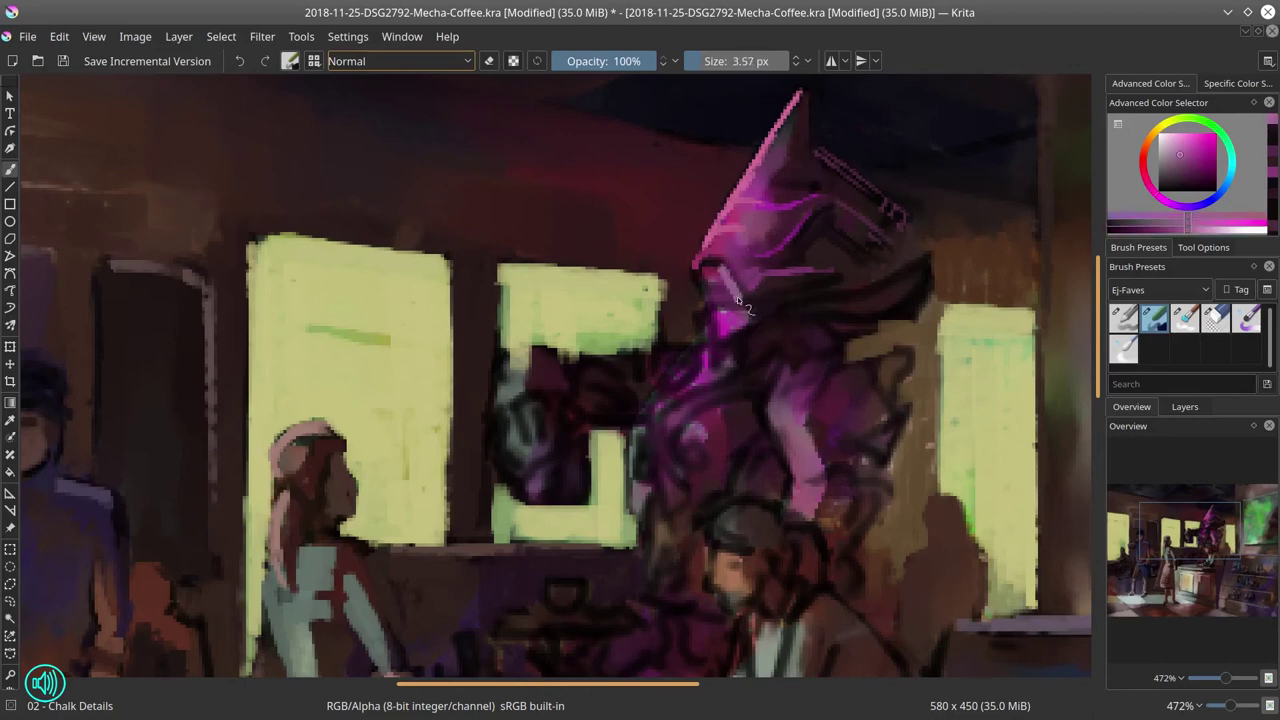
left_click(710, 276, "ctrl")
left_click(706, 248, "ctrl")
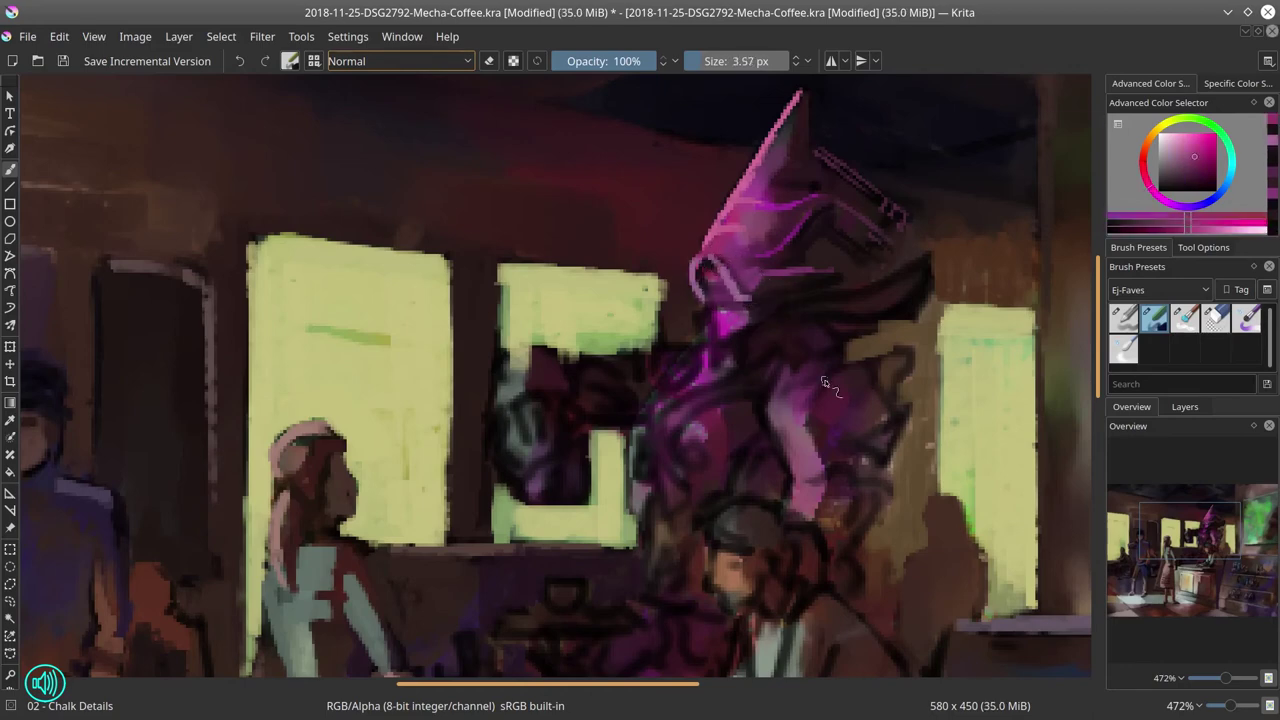
- Outline the curved plate below the mecha's helmet with magenta and sampled background tones
left_click(725, 322, "ctrl")
mouse_move(746, 312)
left_mouse_down()
mouse_move(693, 342)
mouse_move(912, 270)
left_mouse_up()
key("bracketleft")
left_click(800, 230, "ctrl")
left_click_drag(884, 289, 899, 289)
left_click(874, 343, "ctrl")
mouse_move(908, 283)
left_mouse_down()
mouse_move(866, 297)
mouse_move(906, 262)
left_mouse_up()
- Fill the tip of the curved plate with mauve highlights and dark plum shading
left_click(806, 273, "ctrl")
left_click(826, 309, "ctrl")
left_click(872, 292, "ctrl")
mouse_move(832, 309)
left_mouse_down()
mouse_move(871, 305)
mouse_move(930, 258)
left_mouse_up()
left_click(891, 308, "ctrl")
left_click_drag(891, 306, 918, 288)
left_click(862, 297, "ctrl")
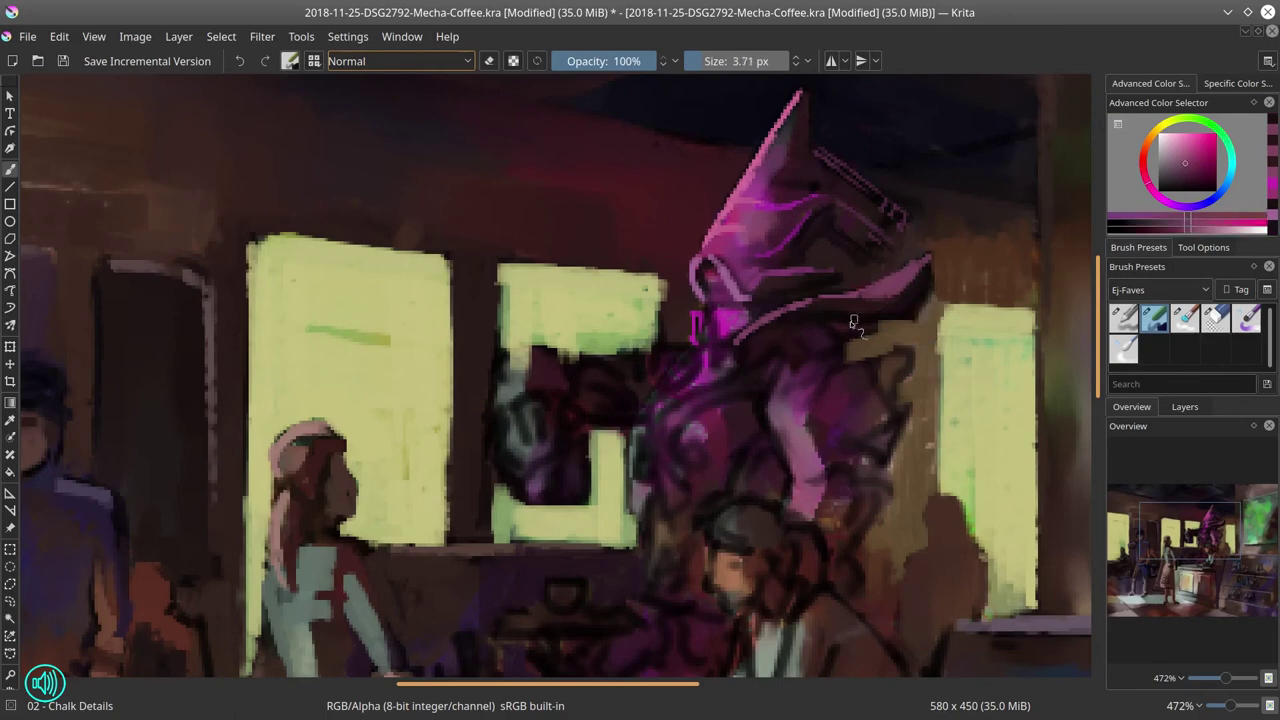
left_click(820, 325, "ctrl")
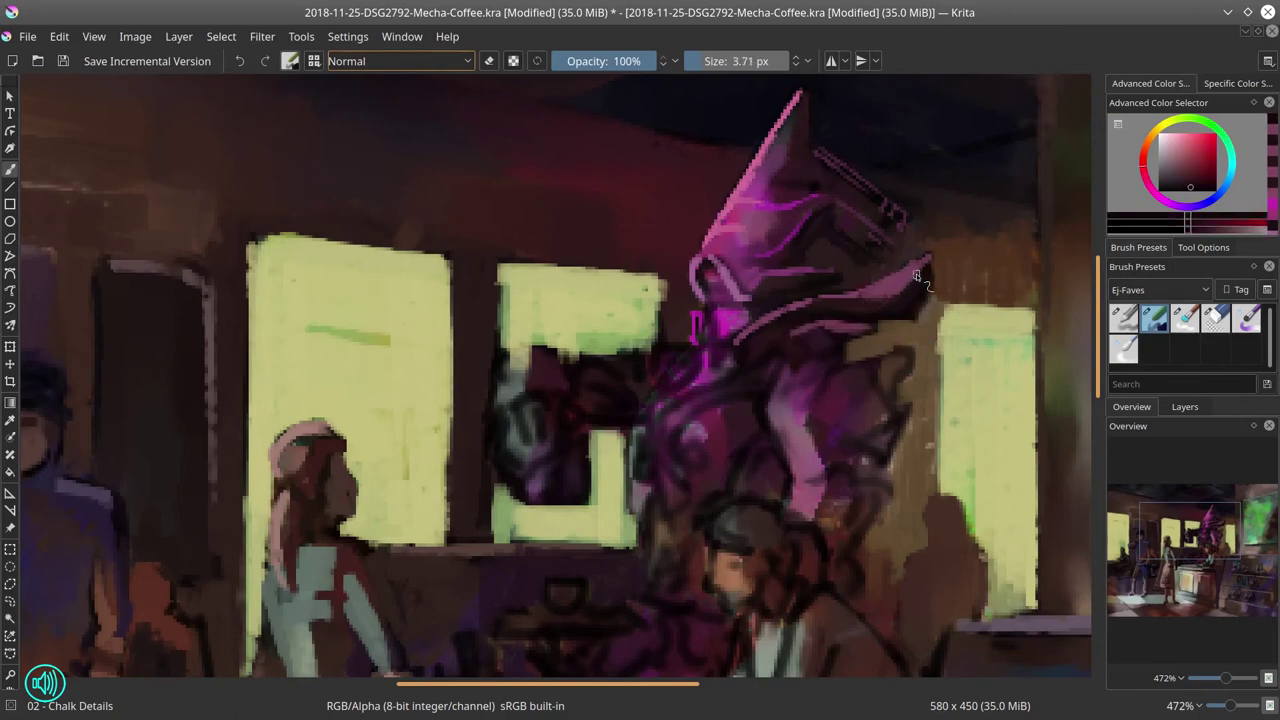
- Sharpen the front end of the curved plate near the mecha's neck with sampled purples
left_click(837, 302, "ctrl")
mouse_move(781, 343)
left_mouse_down()
mouse_move(800, 365)
mouse_move(742, 367)
mouse_move(778, 356)
left_mouse_up()
left_click(773, 350, "ctrl")
left_click(752, 302, "ctrl")
left_click(768, 260, "ctrl")
- Outline the mecha's rounded chest armour with thin curving strokes of light purple
key("[")
left_click(754, 388, "ctrl")
left_click(697, 432, "ctrl")
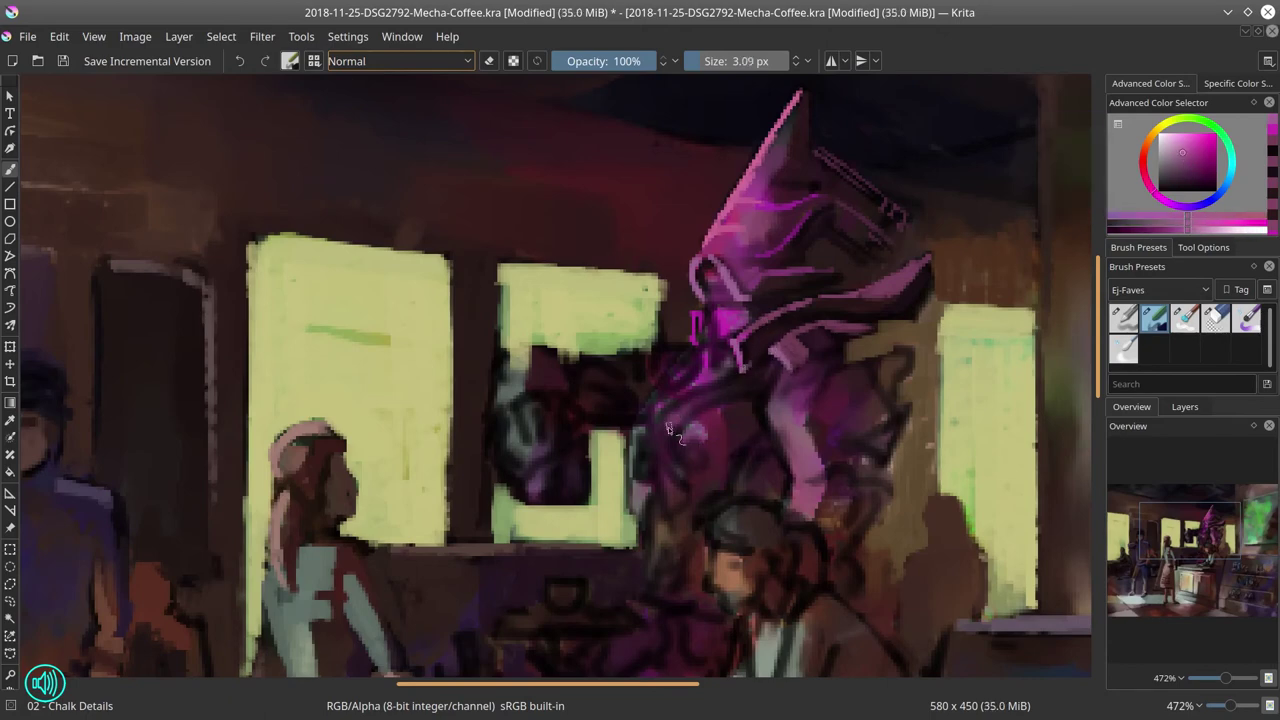
mouse_move(664, 434)
left_mouse_down()
mouse_move(760, 365)
mouse_move(742, 406)
left_mouse_up()
mouse_move(693, 432)
left_mouse_down()
mouse_move(680, 450)
mouse_move(686, 488)
left_mouse_up()
left_click_drag(665, 430, 668, 454)
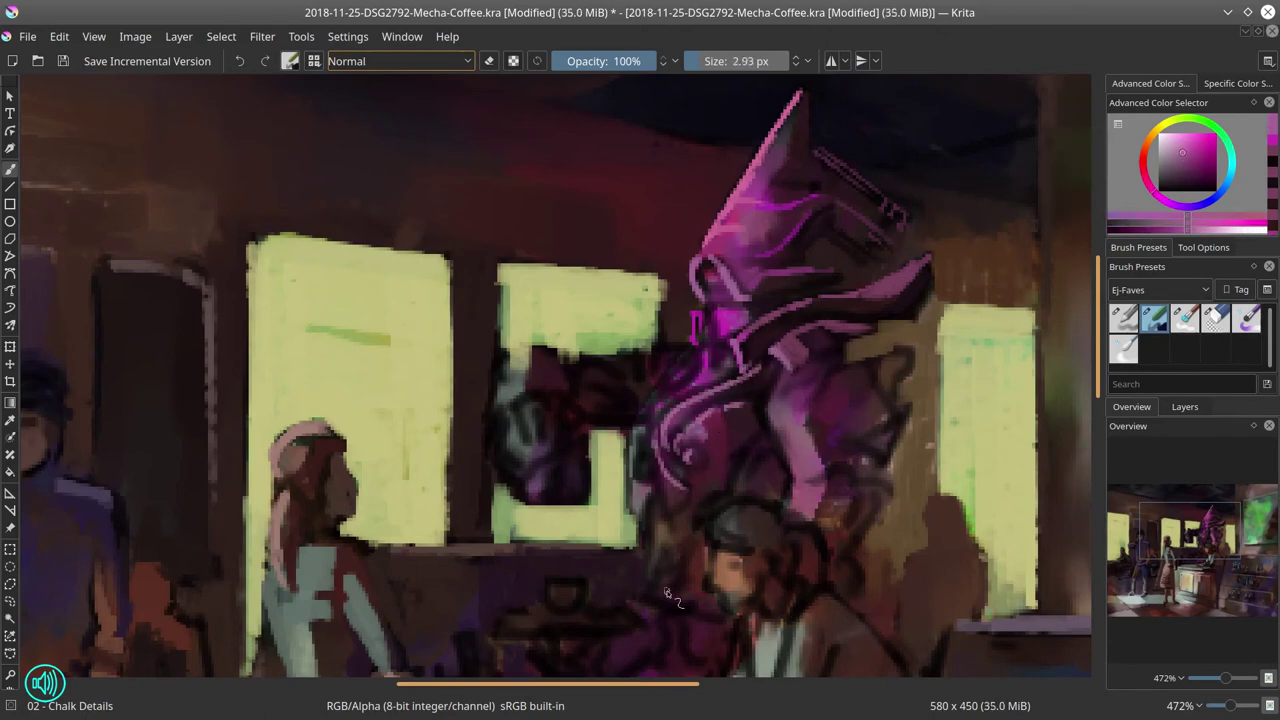
- View the painting at actual size, save it and mirror the image horizontally again
key("1")
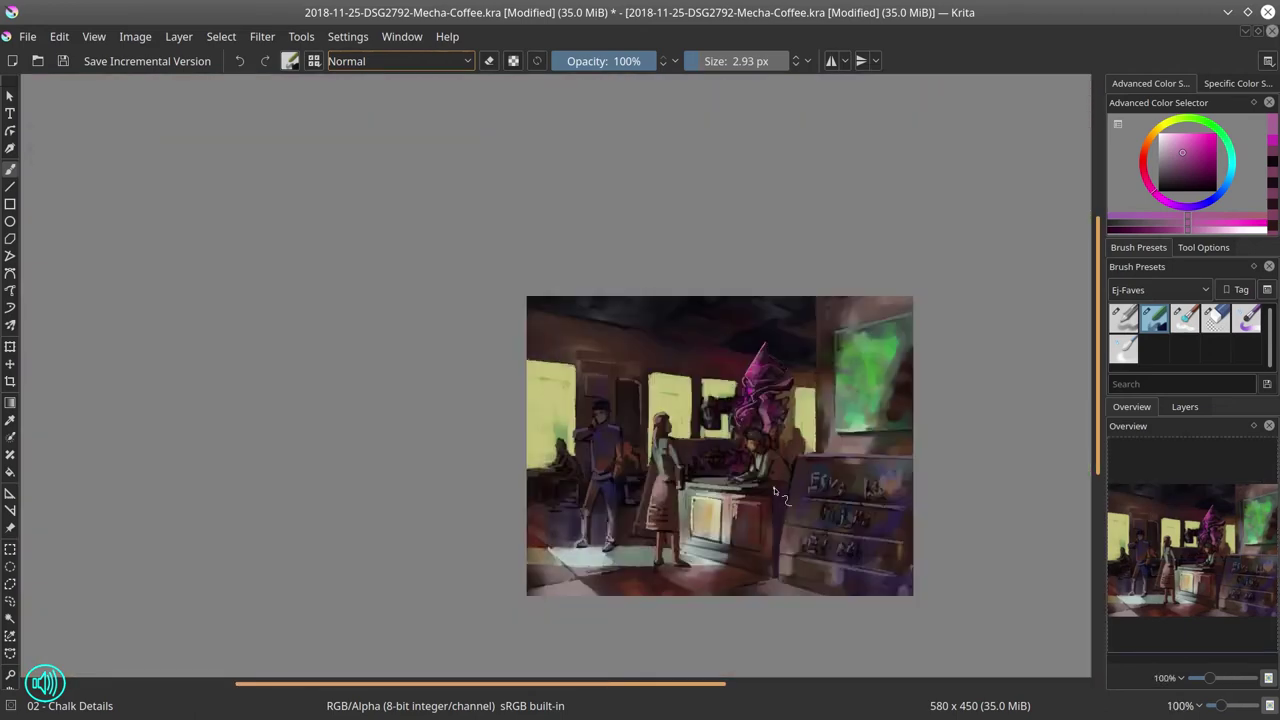
left_click(62, 61)
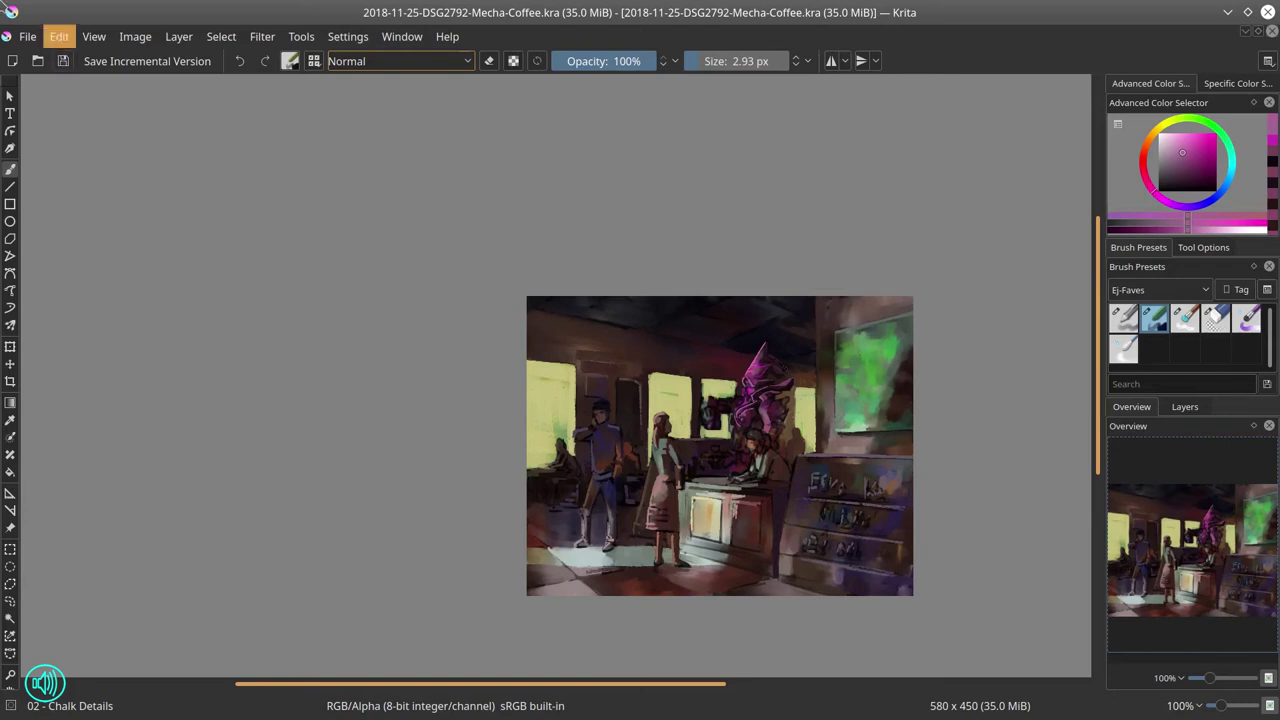
left_click(135, 36)
left_click(157, 226)
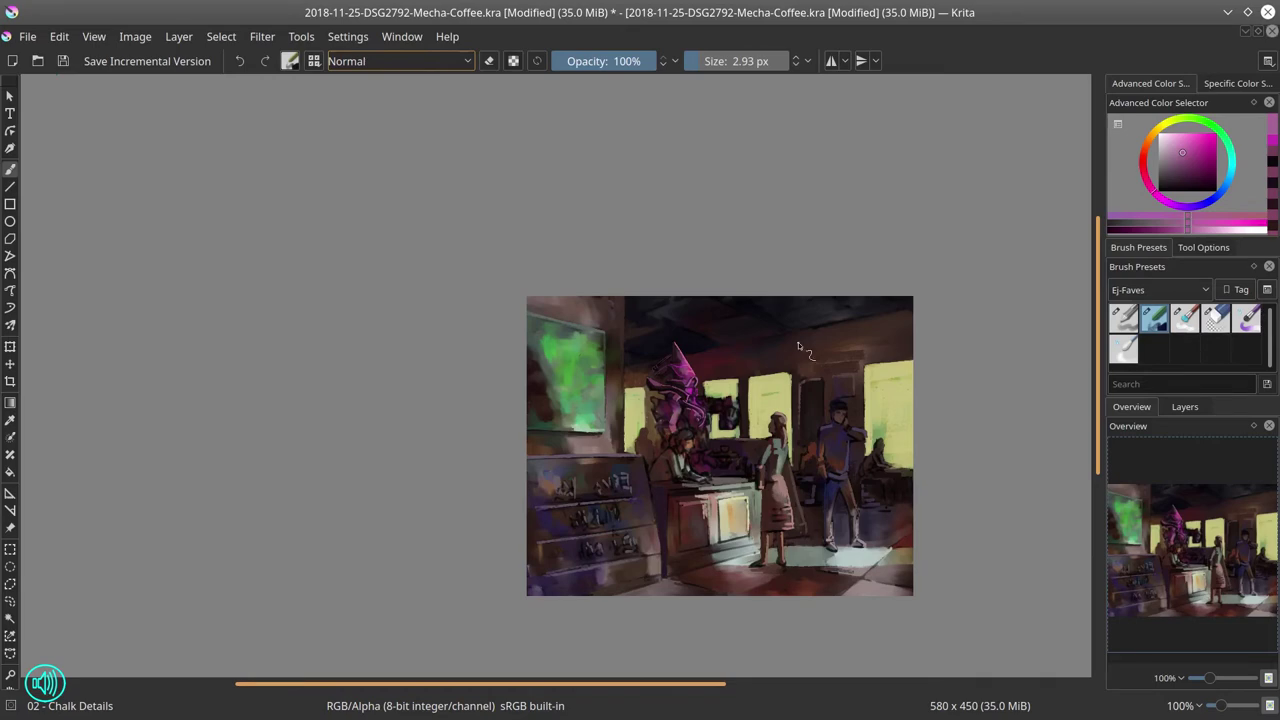
- Paint a bright green glowing eye inside the mecha's eye socket
left_click_drag(721, 426, 726, 326)
left_click(650, 268, "ctrl")
mouse_move(652, 268)
left_mouse_down()
mouse_move(652, 230)
mouse_move(614, 244)
left_mouse_up()
left_click(664, 250, "ctrl")
left_click(623, 211, "ctrl")
left_click(610, 206, "ctrl")
left_click(1221, 132)
left_click(1212, 138)
left_click_drag(603, 236, 603, 242)
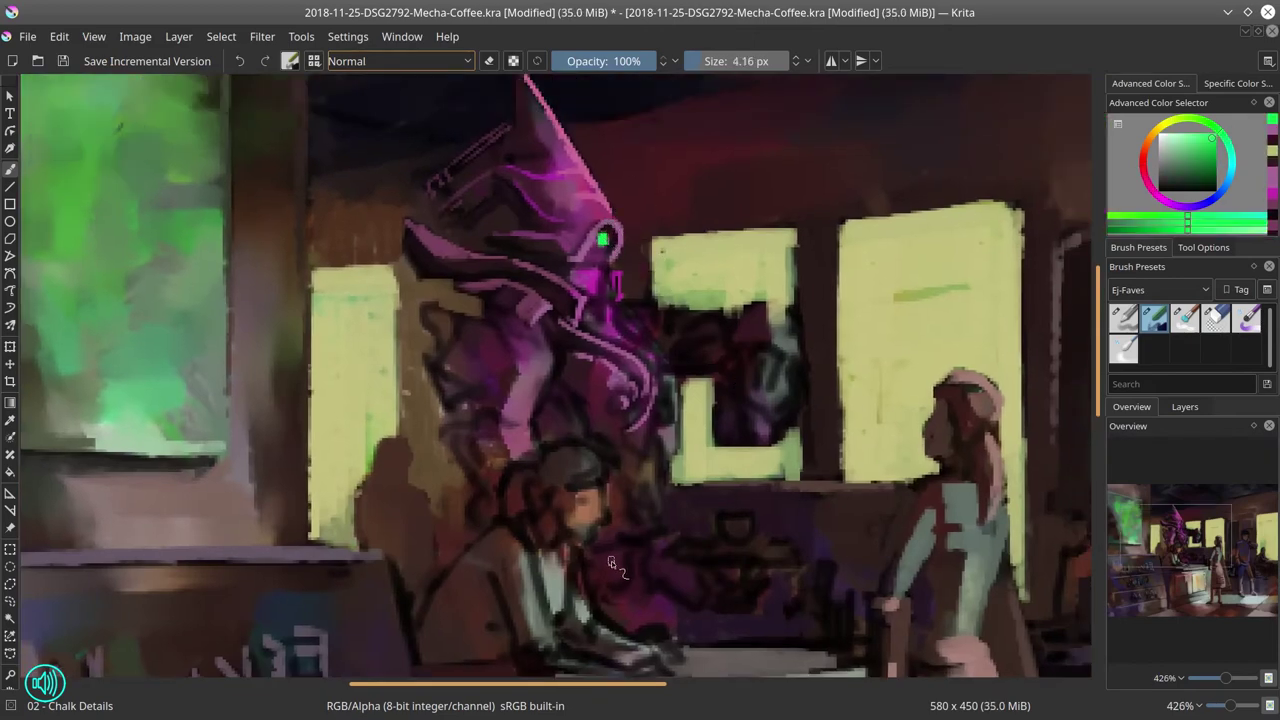
- Add fine pale cyan rim-light strokes along the front edge of the mecha's chest
left_click_drag(687, 486, 681, 487)
left_click(685, 315, "ctrl")
left_click(1168, 150)
left_click_drag(698, 331, 701, 331)
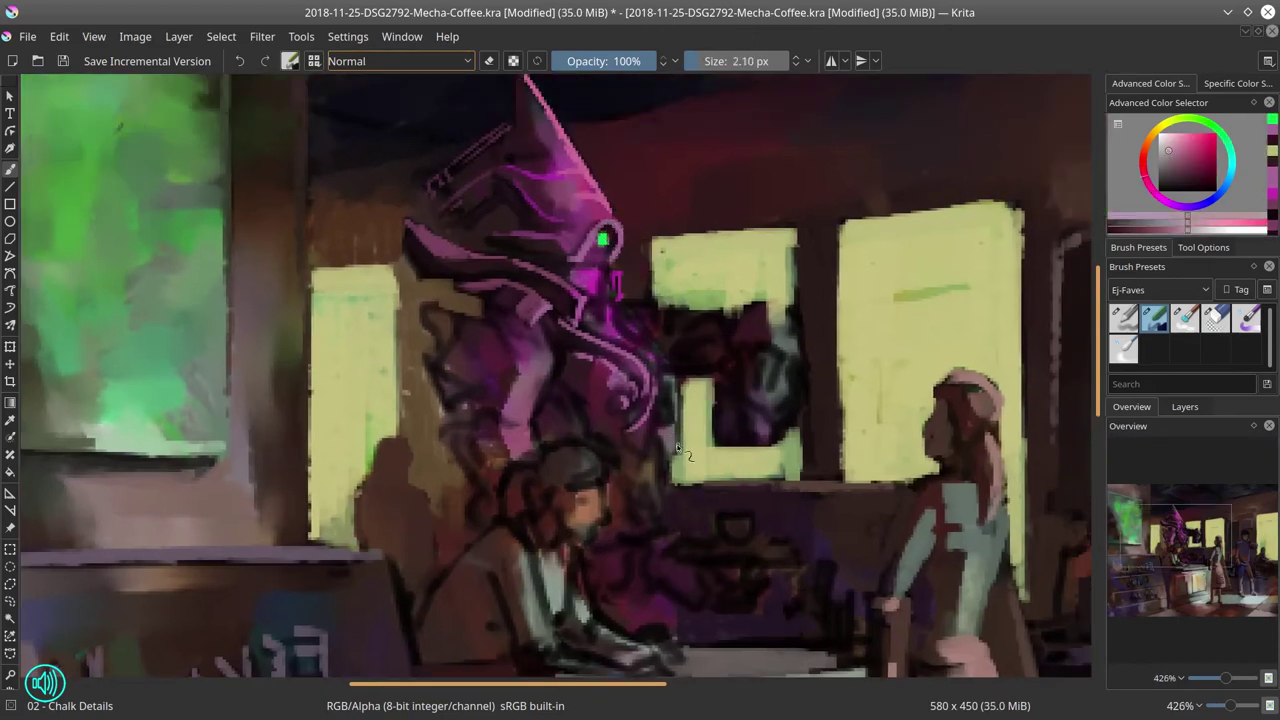
left_click(700, 331)
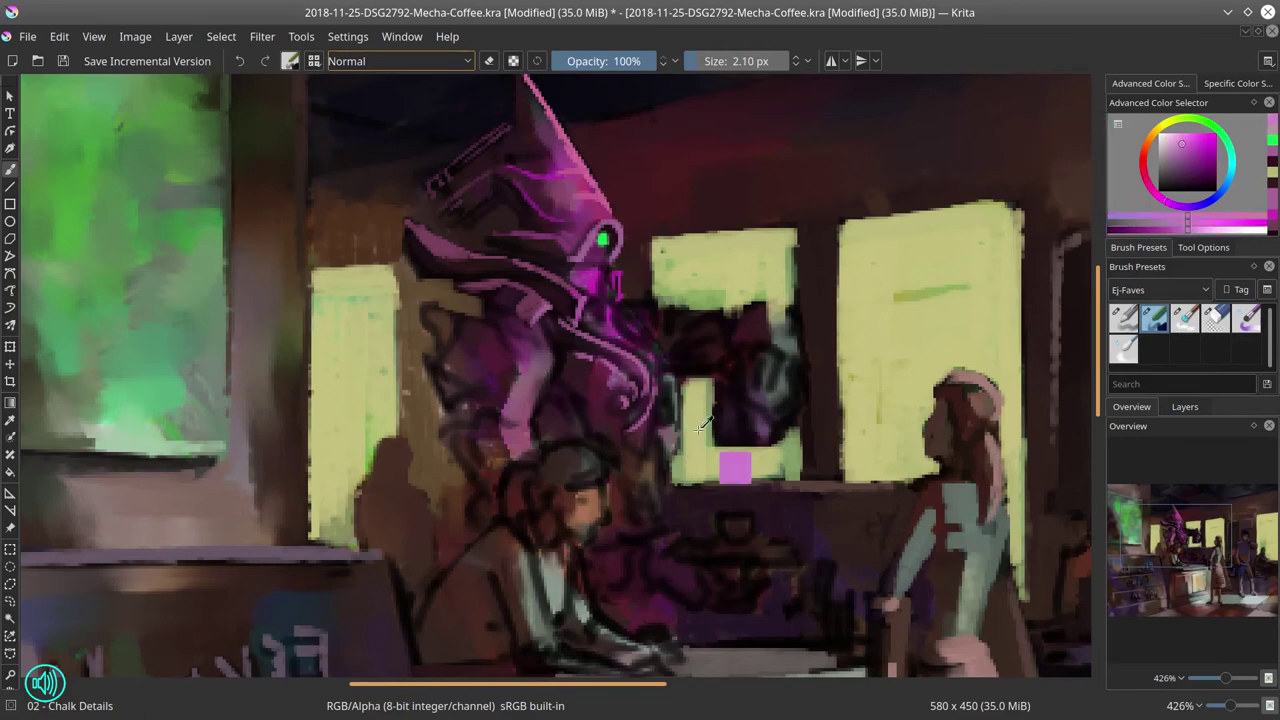
left_click(1222, 143)
left_click(1232, 162)
left_click_drag(672, 380, 678, 397)
mouse_move(674, 381)
left_mouse_down()
mouse_move(677, 446)
mouse_move(680, 424)
left_mouse_up()
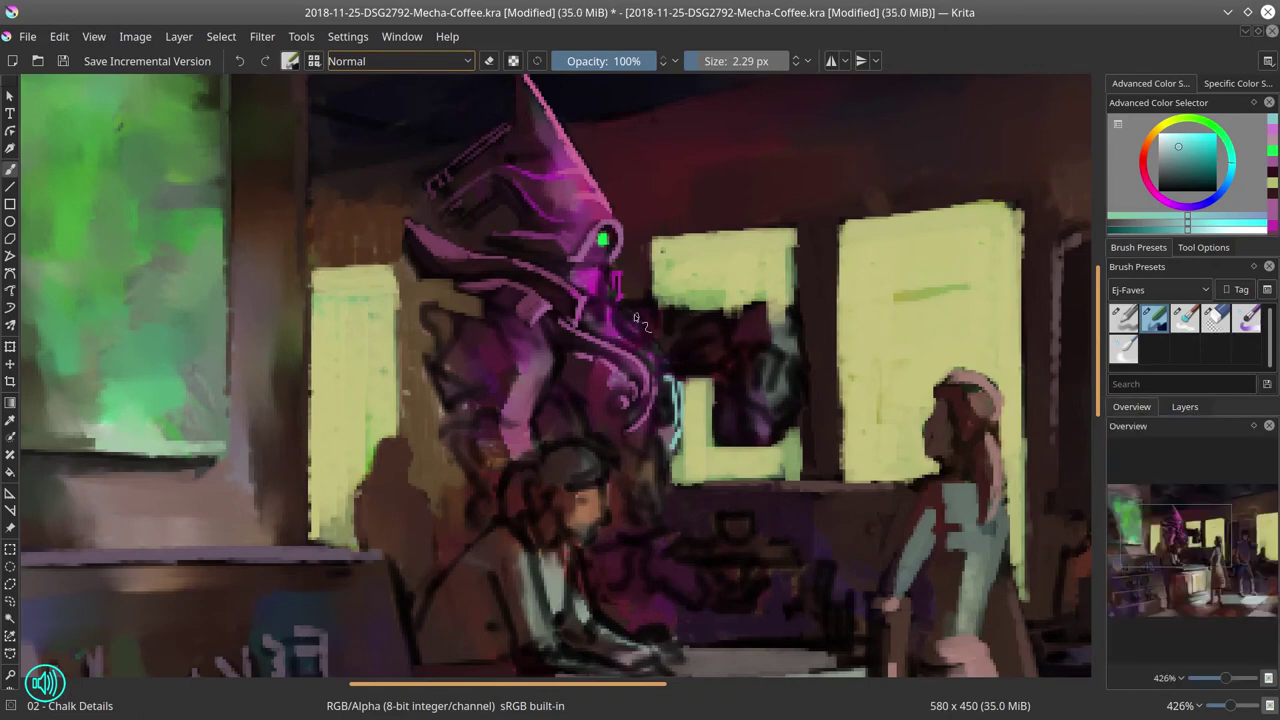
- Extend the cyan rim light from the mecha's neck down to the chest, redoing the first stroke
left_click_drag(629, 310, 645, 328)
key("ctrl+z")
left_click_drag(648, 330, 666, 356)
left_click_drag(673, 357, 667, 379)
- Paint the lower front of the mecha's chest with sampled magenta and dark tones
left_click(662, 446, "ctrl")
mouse_move(660, 430)
left_mouse_down()
mouse_move(666, 450)
mouse_move(646, 426)
mouse_move(655, 394)
mouse_move(655, 477)
left_mouse_up()
left_click(656, 350, "ctrl")
left_click(660, 350, "ctrl")
left_click(668, 437, "ctrl")
left_click(650, 471, "ctrl")
- Add pale tan accents beneath the mecha's chest and touch up the window above its arm with yellow-green
left_click(1180, 153)
mouse_move(631, 479)
left_mouse_down()
mouse_move(655, 479)
mouse_move(683, 442)
mouse_move(680, 378)
left_mouse_up()
left_click(674, 477, "ctrl")
left_click(670, 432, "ctrl")
left_click_drag(675, 434, 669, 460)
left_click(738, 286, "ctrl")
left_click_drag(730, 304, 740, 298)
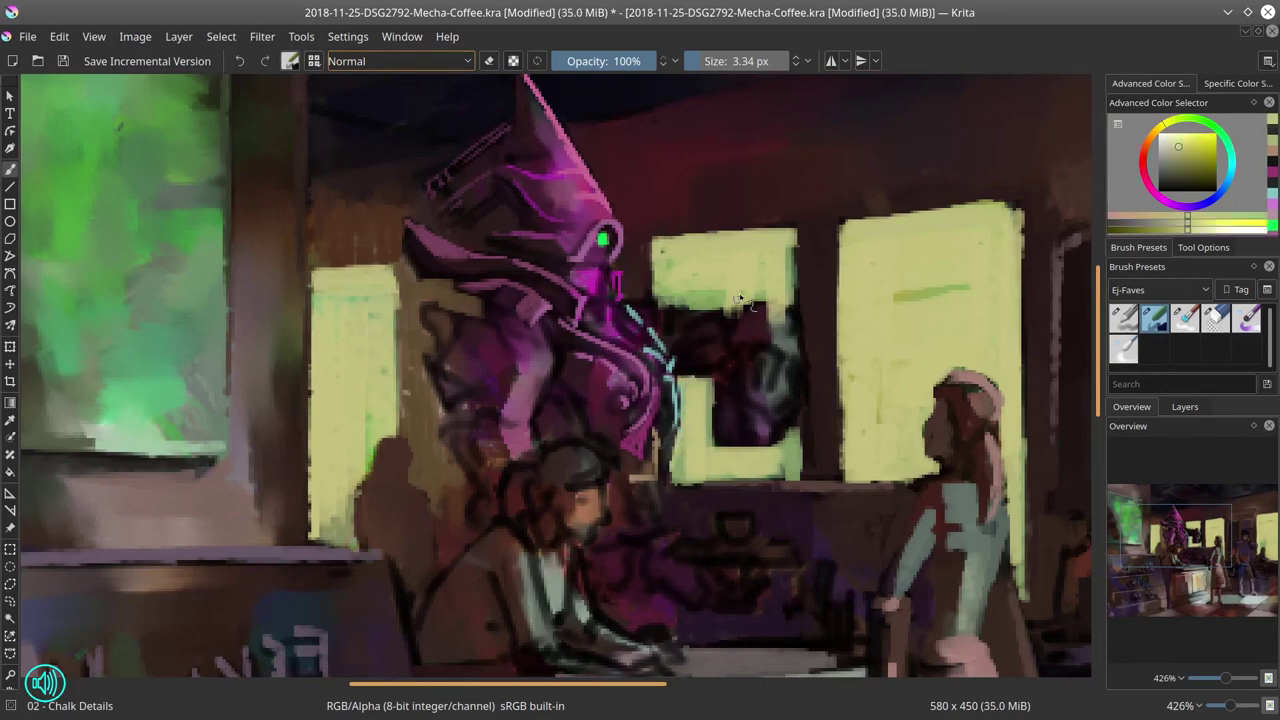
- Refine the mecha's lower chest and paint a dark plate line across its upper arm with sampled tones
left_click(603, 406, "ctrl")
mouse_move(610, 428)
left_mouse_down()
mouse_move(568, 420)
mouse_move(585, 411)
mouse_move(568, 430)
left_mouse_up()
left_click(591, 377, "ctrl")
left_click(574, 405, "ctrl")
left_click(511, 371, "ctrl")
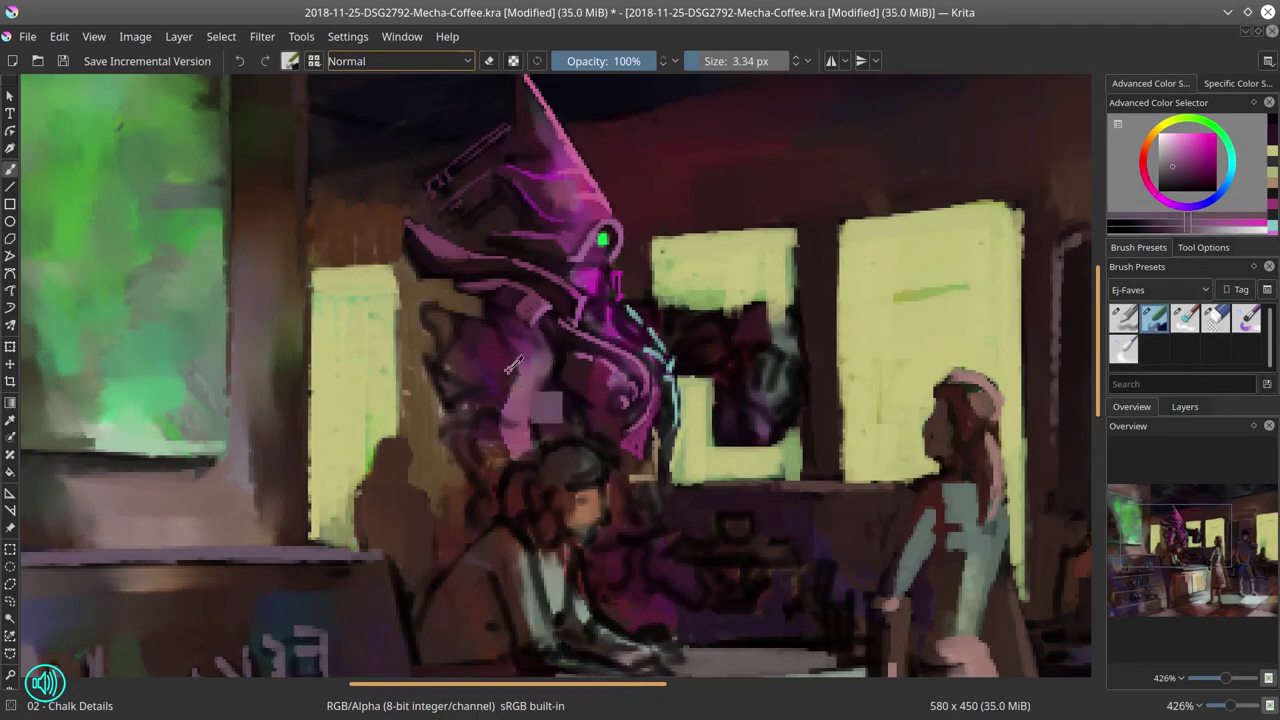
left_click(518, 266, "ctrl")
left_click(1192, 167)
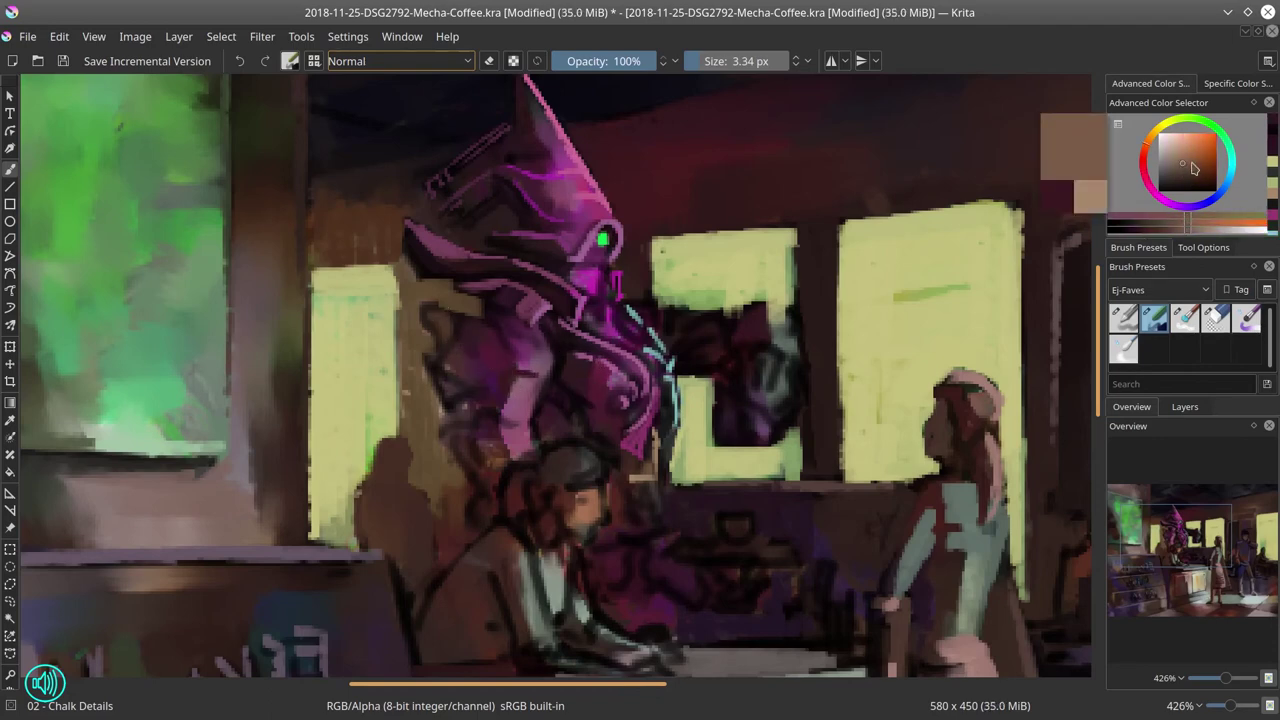
left_click(552, 364, "ctrl")
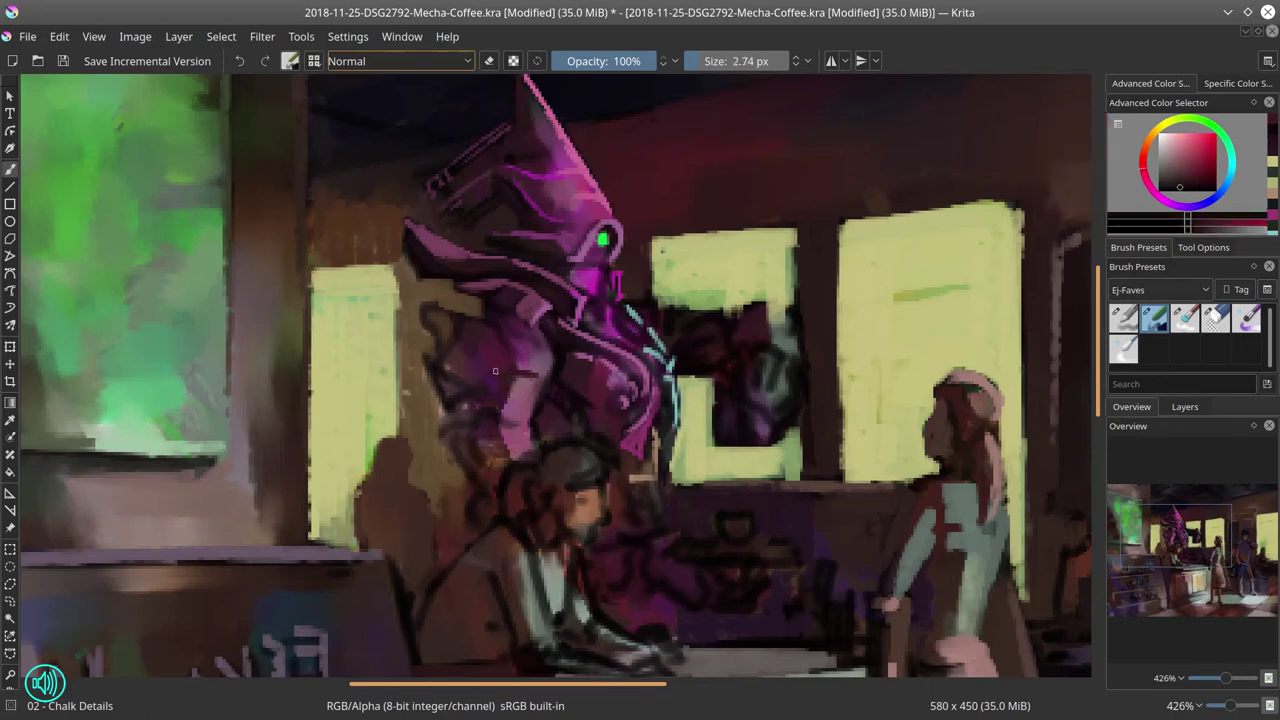
left_click_drag(512, 376, 506, 390)
- Add a short teal rim-light stroke behind the mecha's shoulder, undoing and redoing the first attempts
left_click(442, 319, "ctrl")
left_click(1182, 166)
left_click(1177, 160)
left_click_drag(430, 306, 486, 330)
left_click(1232, 164)
left_click(456, 303, "ctrl")
key("ctrl+z")
key("ctrl+z")
left_click(503, 299, "ctrl")
left_click(1232, 164)
left_click(439, 299, "ctrl")
left_click(484, 332, "ctrl")
left_click(503, 338, "ctrl")
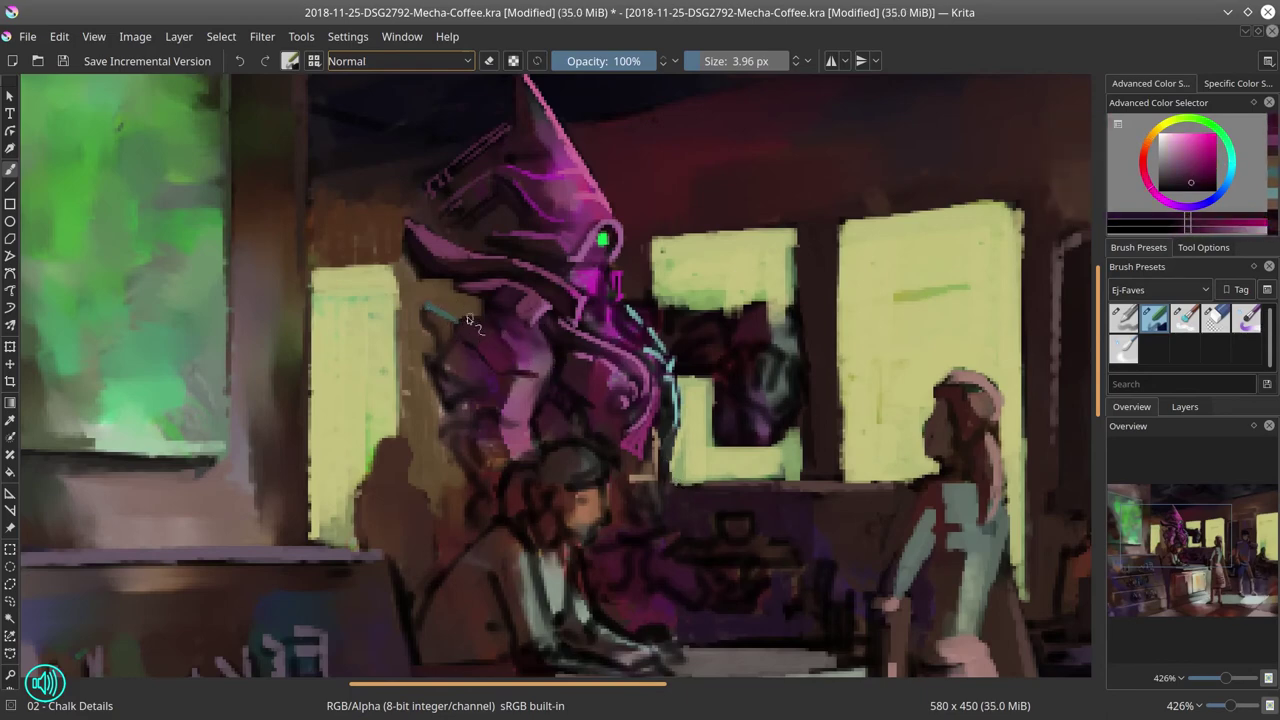
- Clean up the rear edge of the mecha's shoulder armour by painting sampled background tones over the black sketch lines
left_click(426, 389, "ctrl")
mouse_move(426, 387)
left_mouse_down()
mouse_move(431, 354)
mouse_move(457, 381)
left_mouse_up()
left_click(440, 310, "ctrl")
left_click(446, 298, "ctrl")
left_click(458, 366, "ctrl")
left_click(560, 428, "ctrl")
left_click_drag(538, 392, 529, 392, "shift")
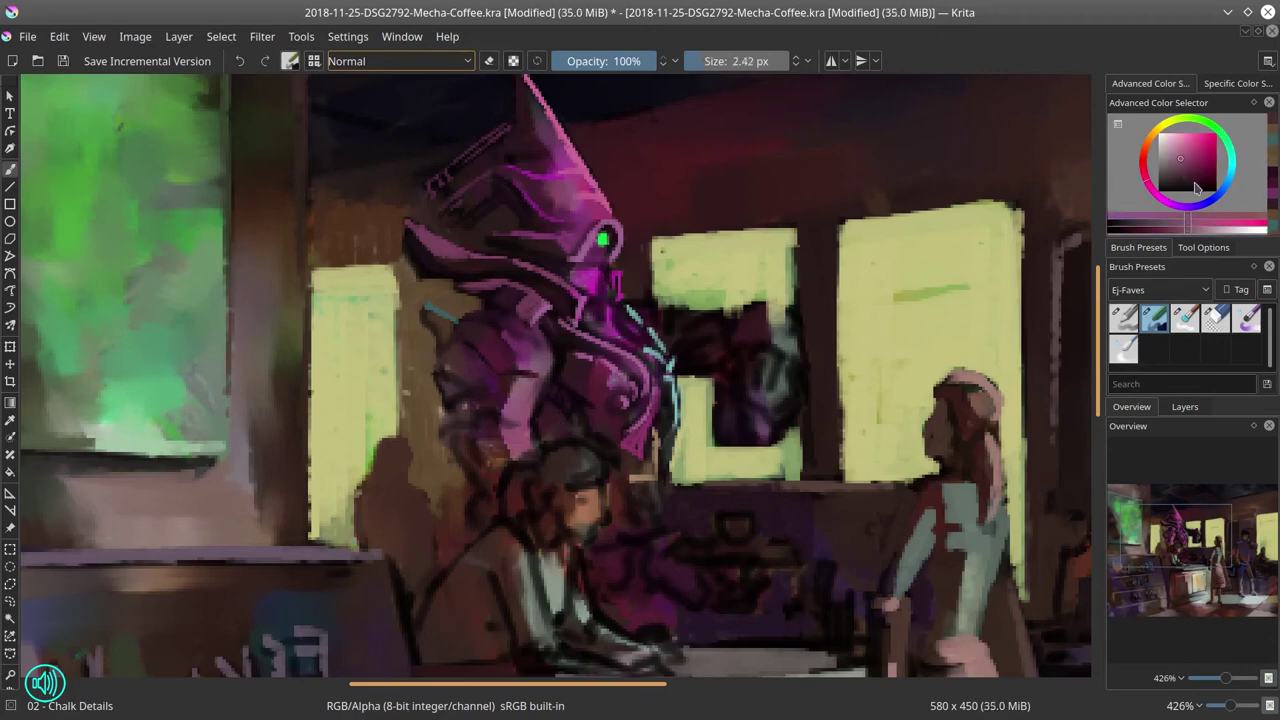
- Define the mecha's shoulder and upper-arm plates with fine pink-mauve edge highlights
left_click(525, 392, "ctrl")
left_click_drag(442, 379, 464, 390)
mouse_move(466, 343)
left_mouse_down()
mouse_move(495, 374)
mouse_move(525, 375)
left_mouse_up()
left_click(525, 397, "ctrl")
left_click(523, 372, "ctrl")
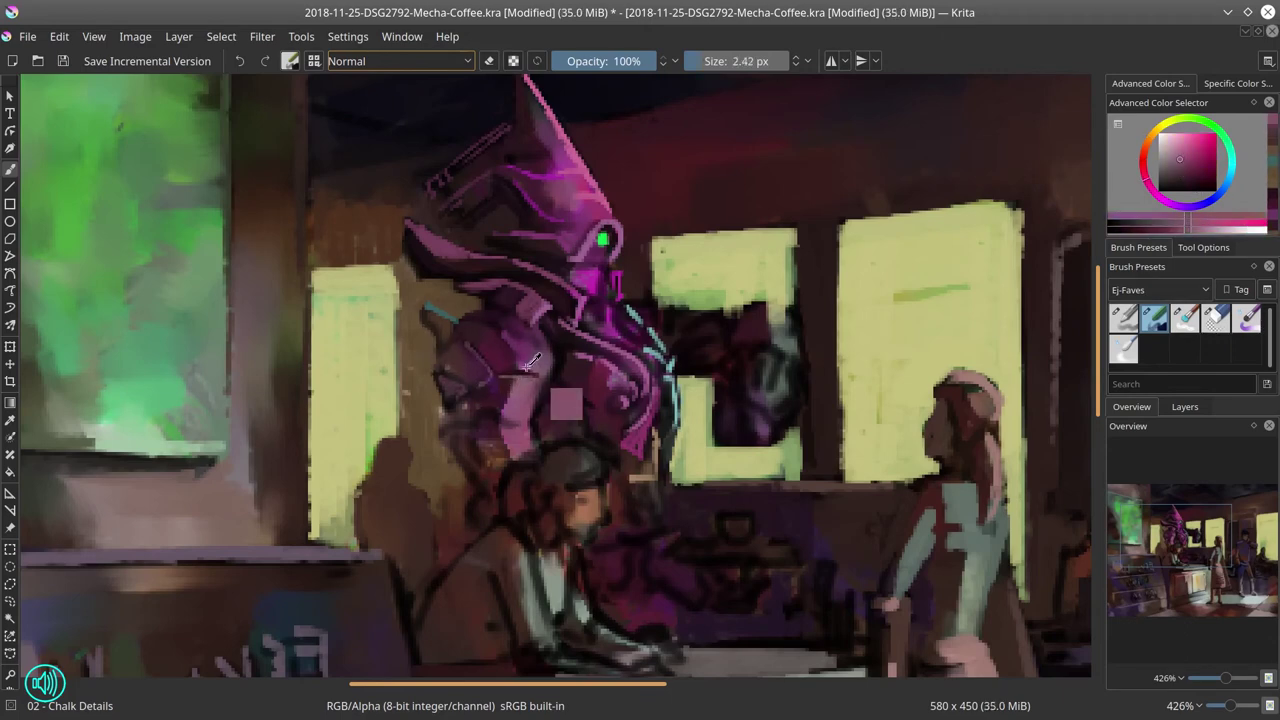
left_click(480, 415, "ctrl")
left_click(484, 451, "ctrl")
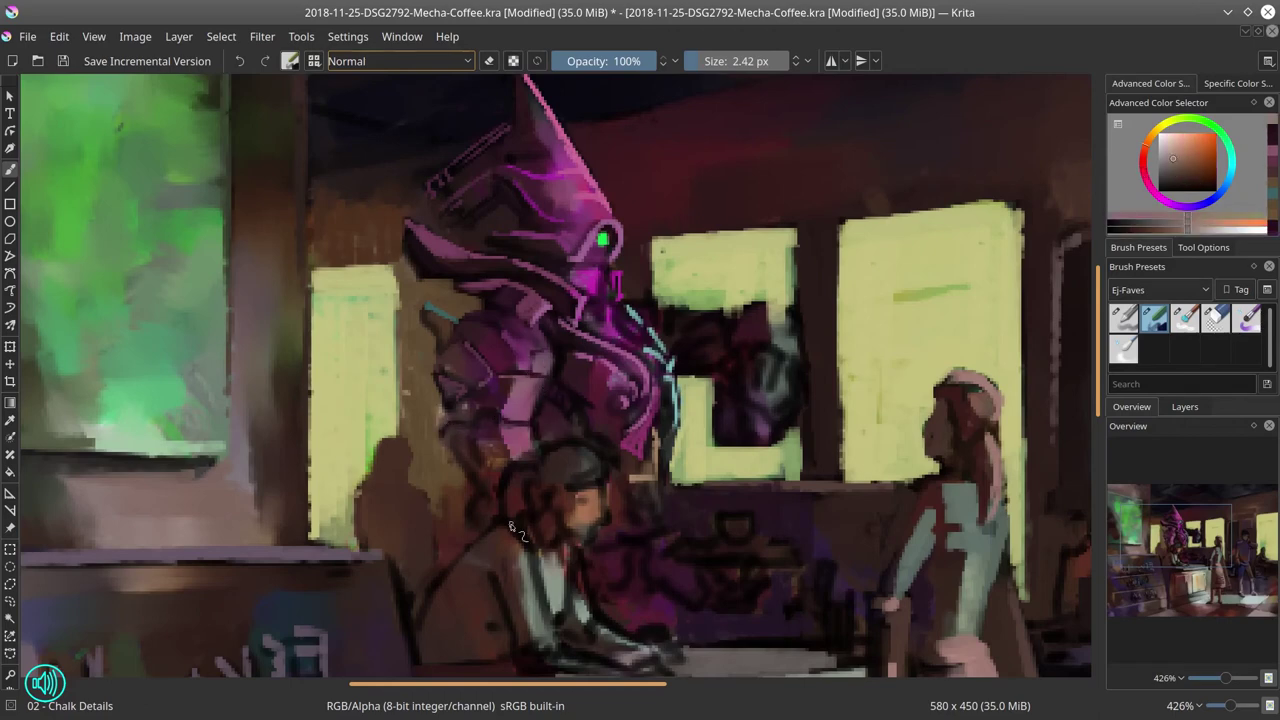
- Paint the mecha's elbow and lower arm with sampled dark and pink strokes, adding bright pink edges above the seated figure
left_click(479, 420, "ctrl")
mouse_move(479, 418)
left_mouse_down()
mouse_move(491, 419)
mouse_move(480, 440)
left_mouse_up()
left_click(465, 445, "ctrl")
mouse_move(484, 423)
left_mouse_down()
mouse_move(530, 438)
mouse_move(506, 450)
mouse_move(543, 433)
left_mouse_up()
left_click(519, 440, "ctrl")
left_click(532, 488, "ctrl")
left_click(540, 428, "ctrl")
left_click(493, 500, "ctrl")
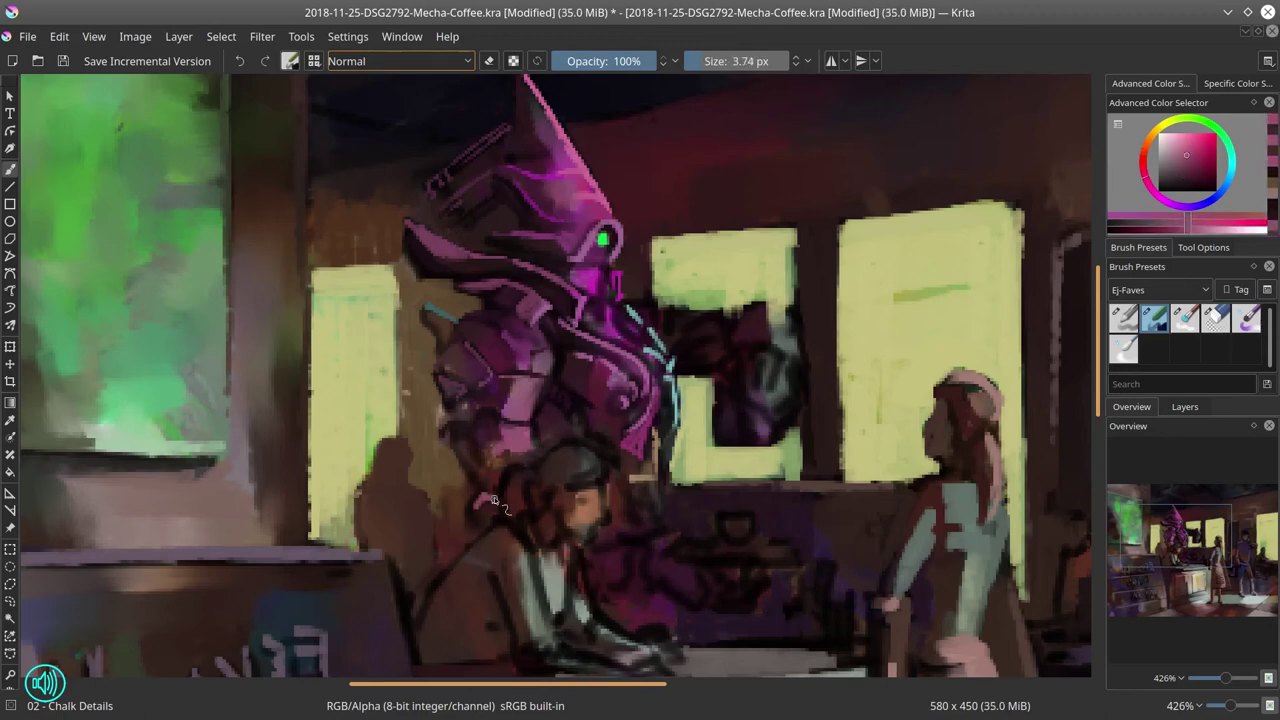
left_click(479, 519, "ctrl")
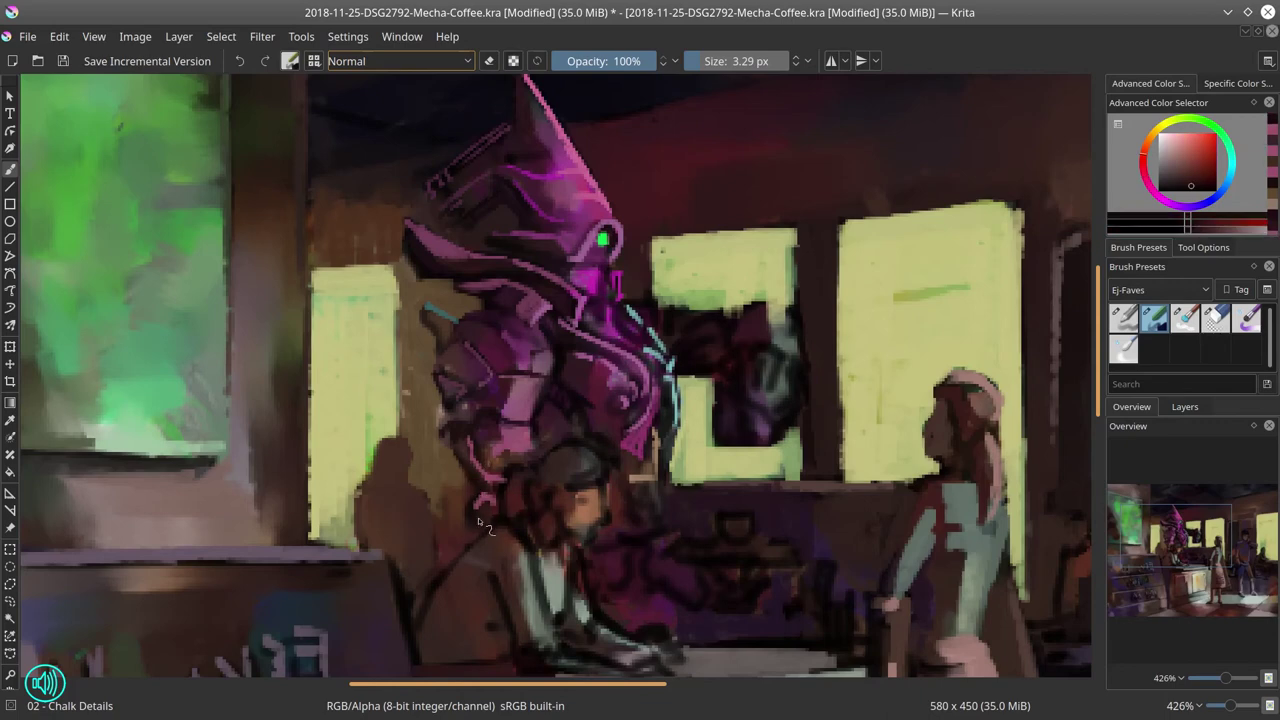
left_click(447, 410, "ctrl")
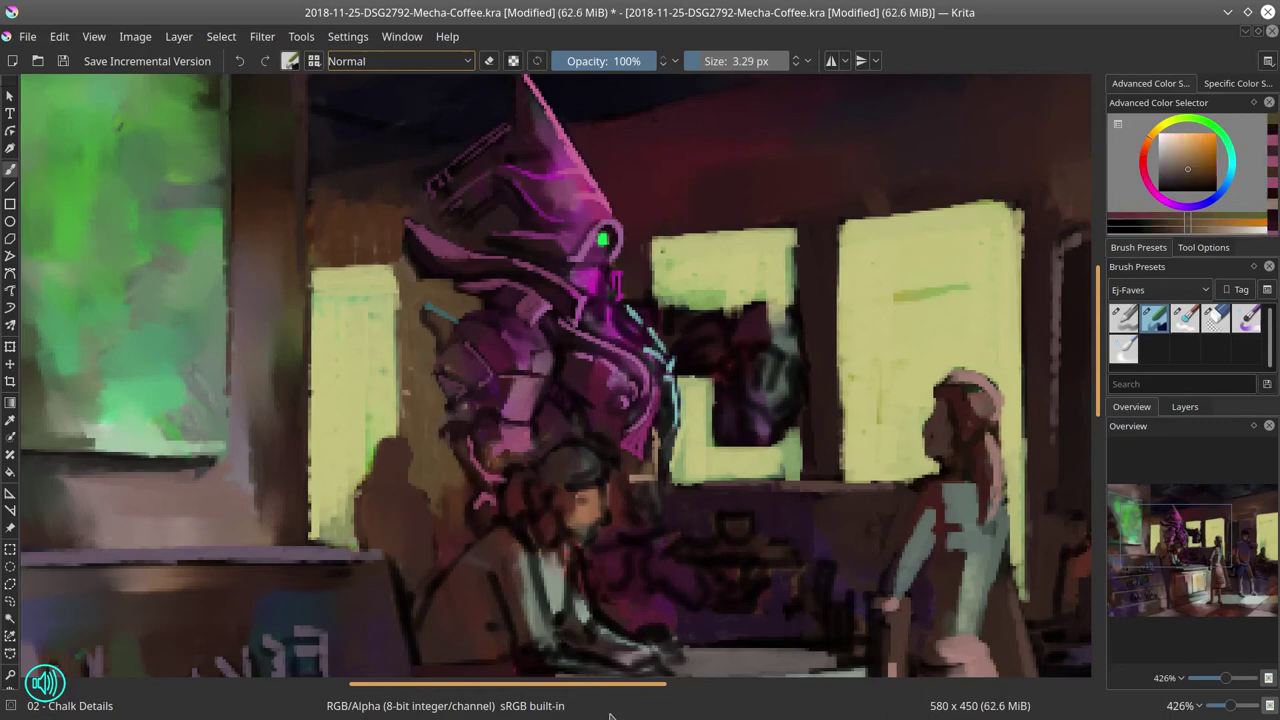
- Extend the pale tan accents beneath the mecha's chest and add a magenta diagonal stroke at its waist
left_click(666, 482, "ctrl")
mouse_move(668, 483)
left_mouse_down()
mouse_move(646, 487)
mouse_move(661, 506)
mouse_move(642, 530)
left_mouse_up()
left_click(662, 492, "ctrl")
left_click(645, 480, "ctrl")
left_click(626, 505, "ctrl")
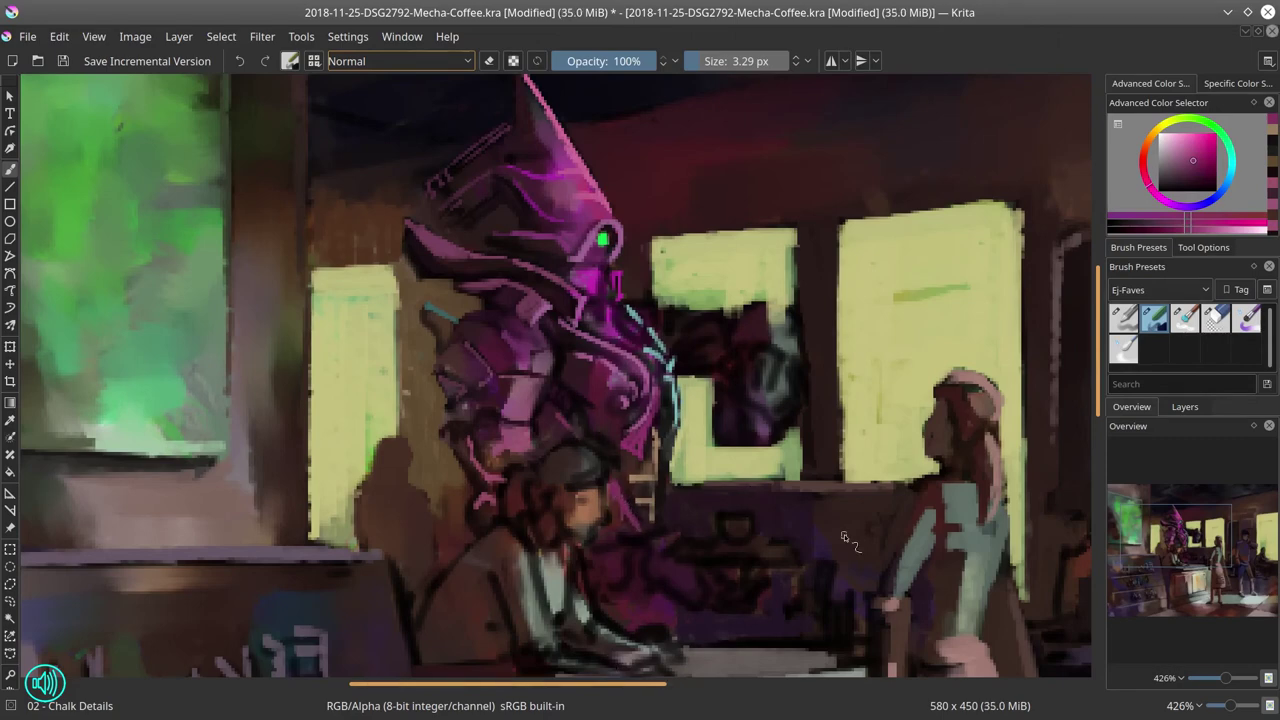
- Paint dark purple and muted pink details on the mechanical parts at the back of the mecha's head
left_click(490, 192, "ctrl")
left_click(458, 174, "ctrl")
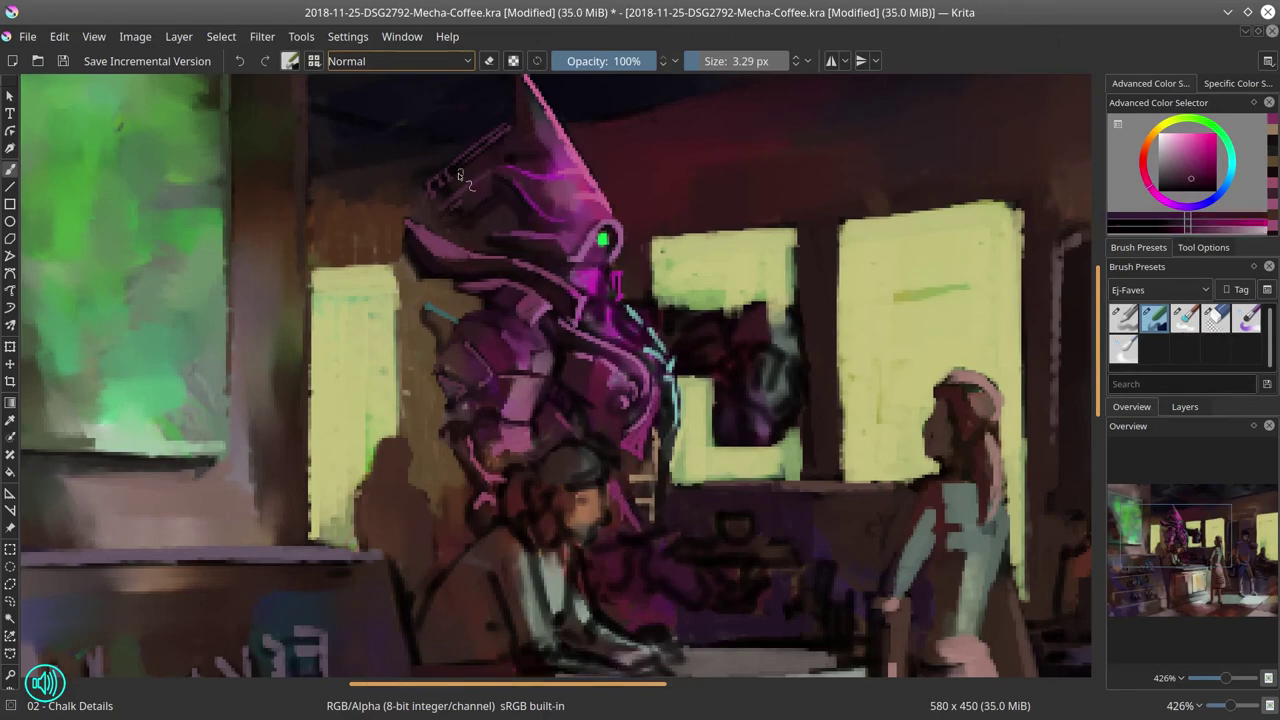
mouse_move(458, 174)
left_mouse_down()
mouse_move(505, 143)
mouse_move(499, 95)
left_mouse_up()
left_click(1184, 172)
left_click(483, 175, "ctrl")
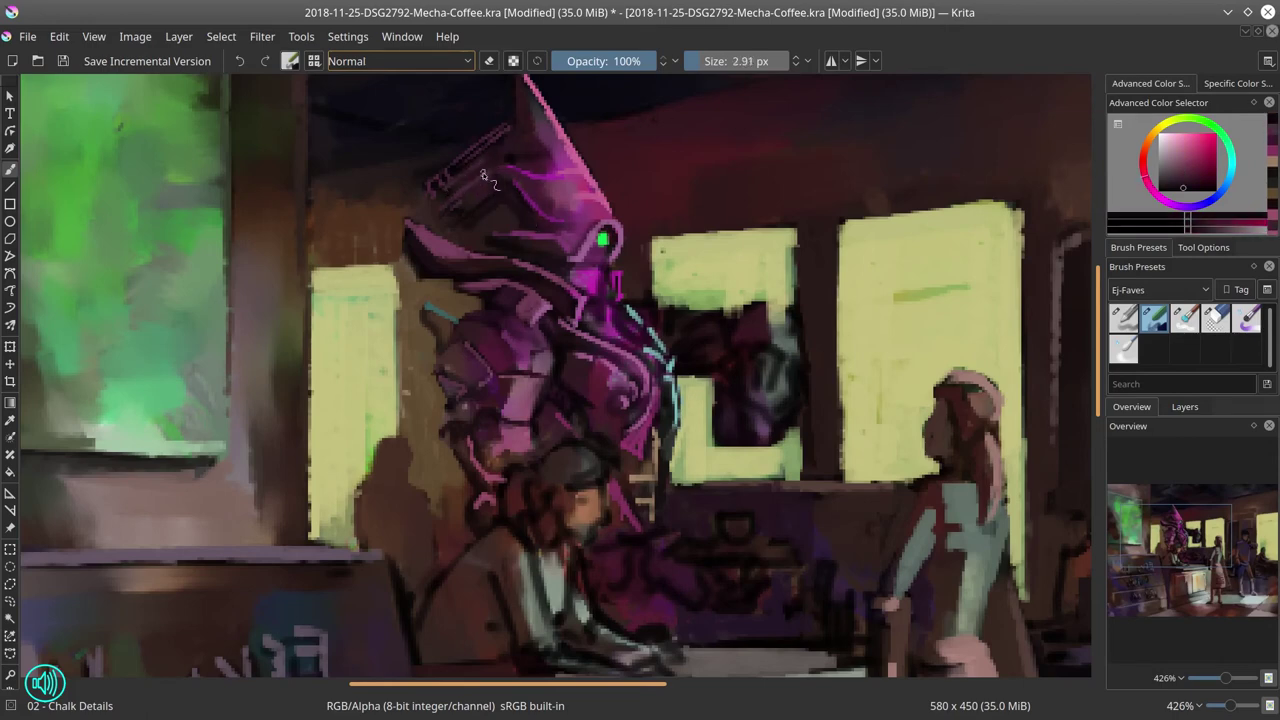
left_click(485, 230, "ctrl")
left_click_drag(485, 230, 480, 224)
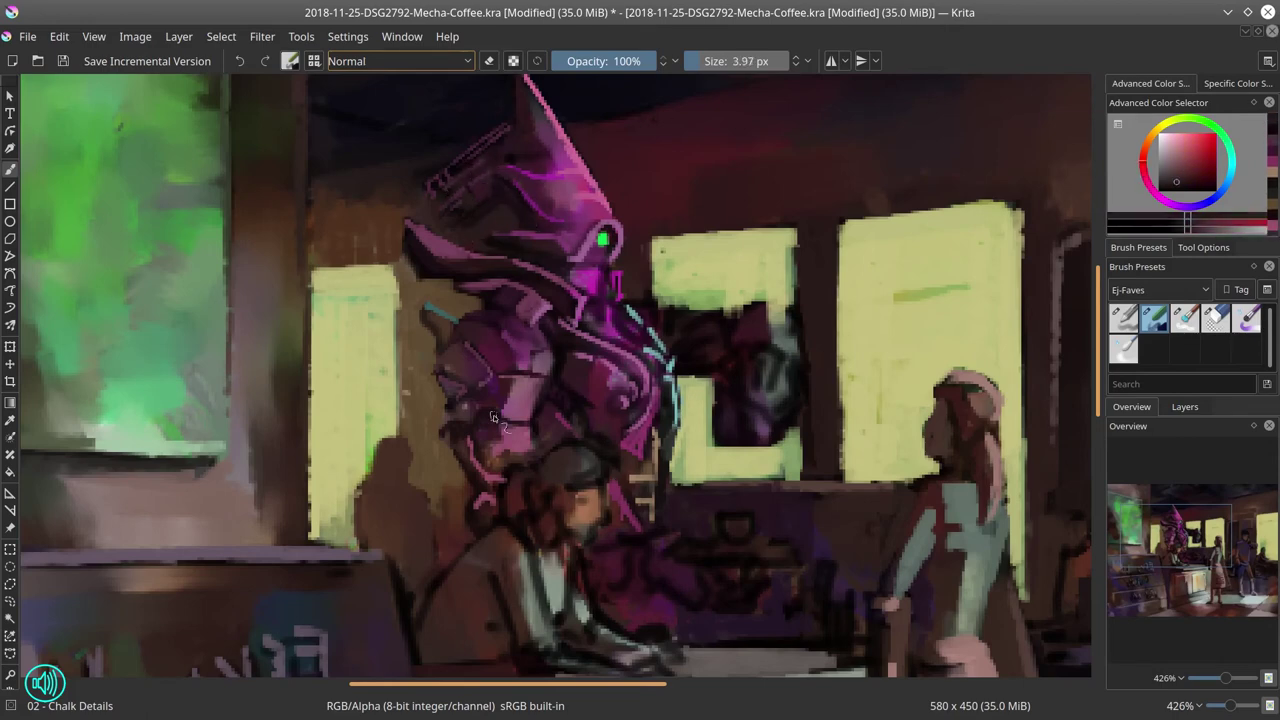
- Repaint the brown wall behind the mecha's head and neck with a larger brush to sharpen its silhouette
left_click(455, 265, "ctrl")
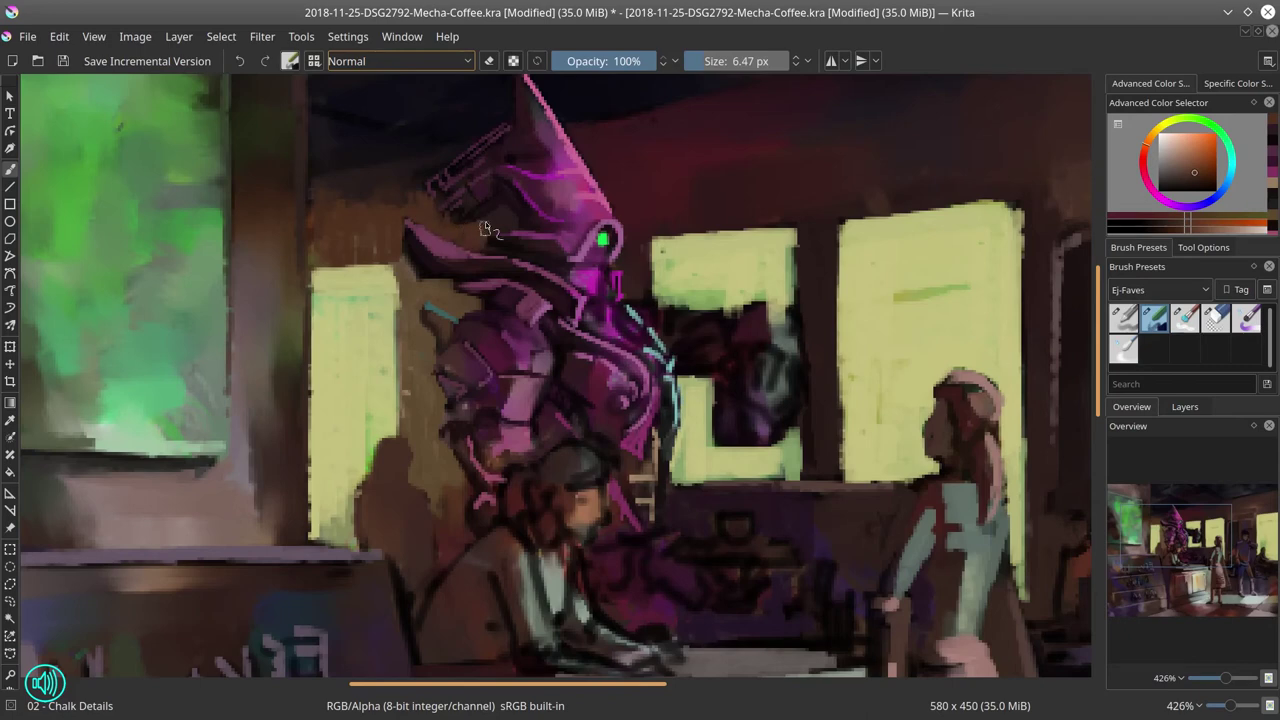
left_click_drag(396, 190, 338, 194)
left_click(415, 276, "ctrl")
mouse_move(443, 223)
left_mouse_down()
mouse_move(422, 224)
mouse_move(424, 272)
left_mouse_up()
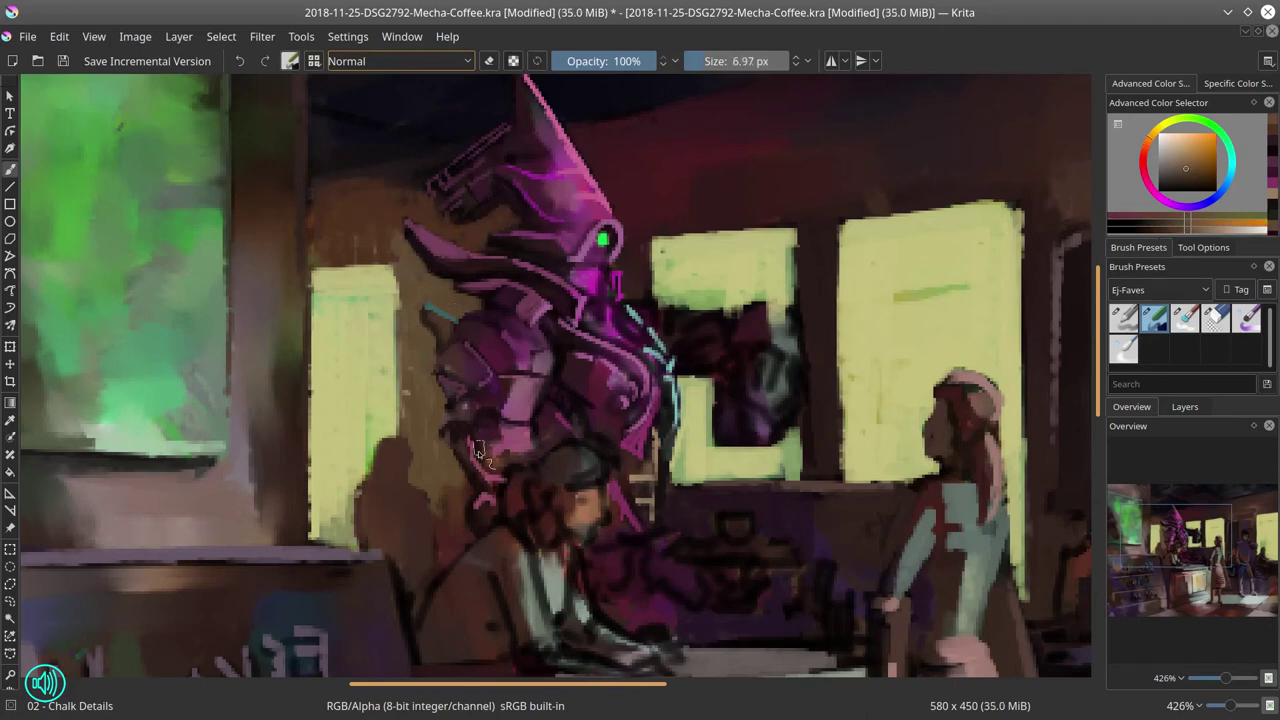
left_click(414, 171, "ctrl")
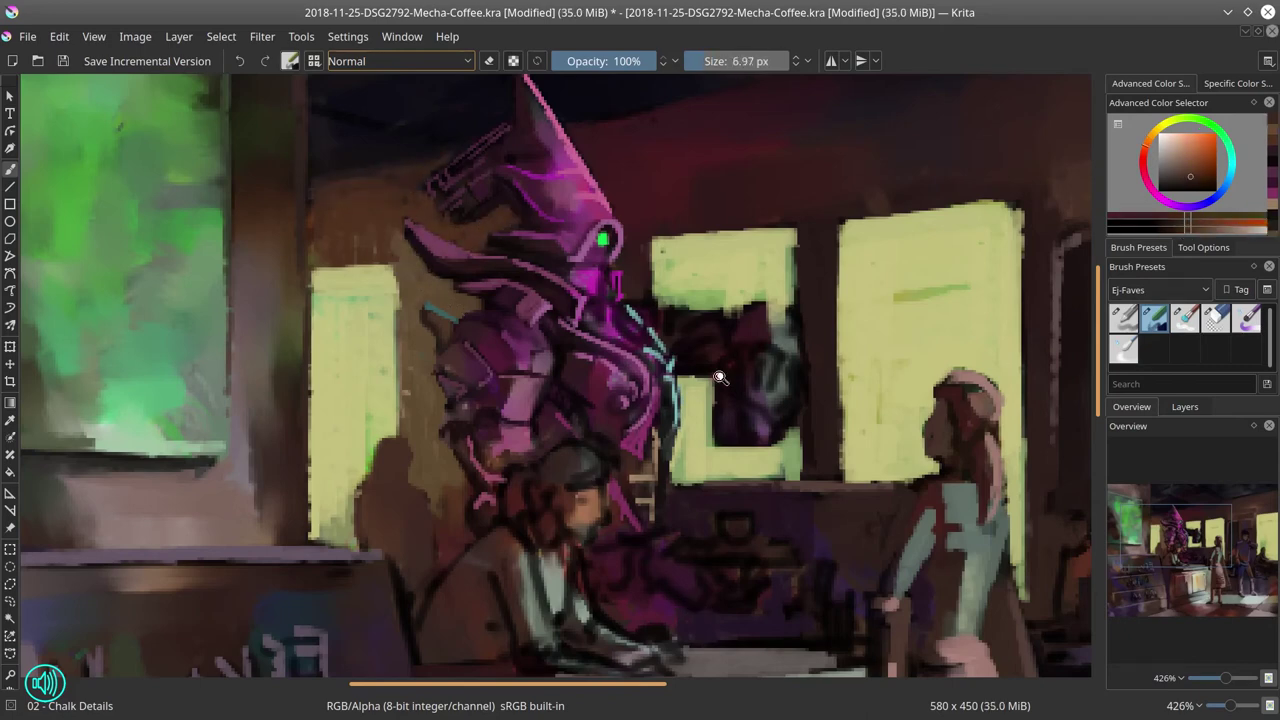
- Check the whole painting at 100%, then add sampled pink highlights to the mecha's chest plates
key("1")
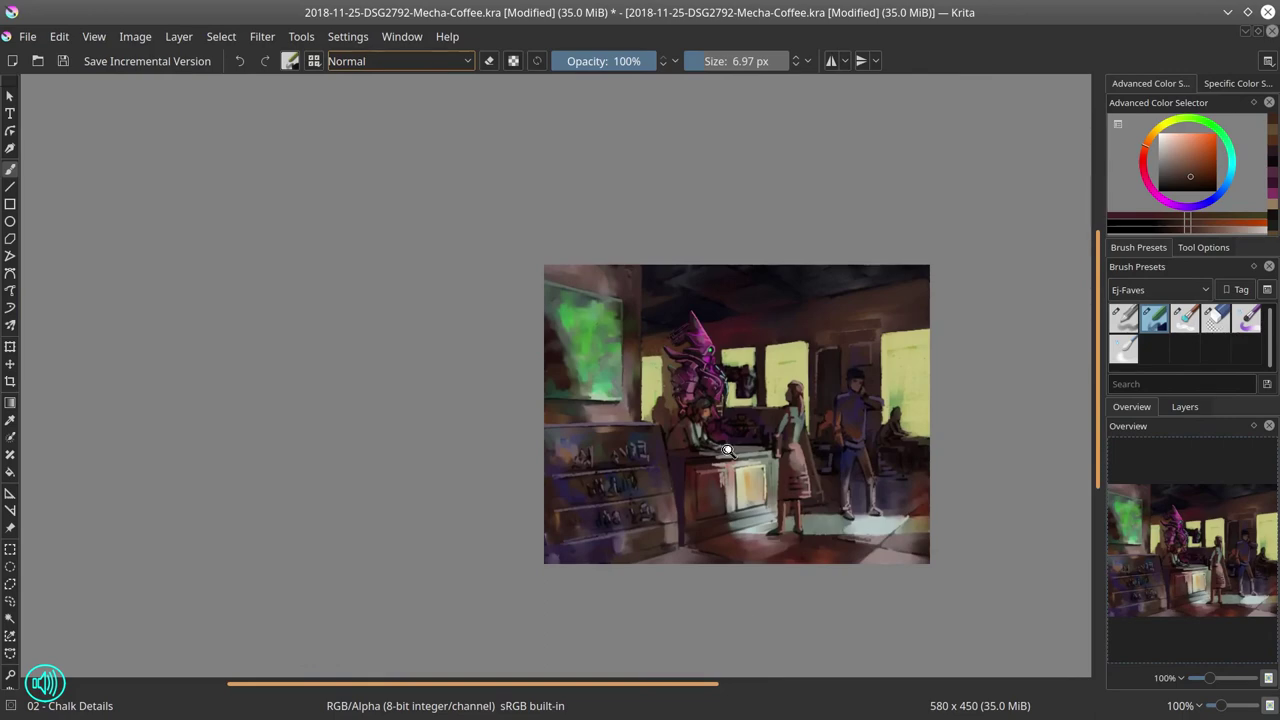
left_click_drag(727, 450, 715, 335)
left_click(577, 372, "ctrl")
mouse_move(592, 374)
left_mouse_down()
mouse_move(620, 359)
mouse_move(632, 366)
mouse_move(600, 388)
mouse_move(609, 373)
mouse_move(592, 379)
mouse_move(621, 367)
mouse_move(636, 387)
mouse_move(624, 377)
mouse_move(635, 323)
mouse_move(622, 391)
left_mouse_up()
left_click(609, 395, "ctrl")
left_click(629, 384, "ctrl")
left_click(631, 322, "ctrl")
left_click(631, 323, "ctrl")
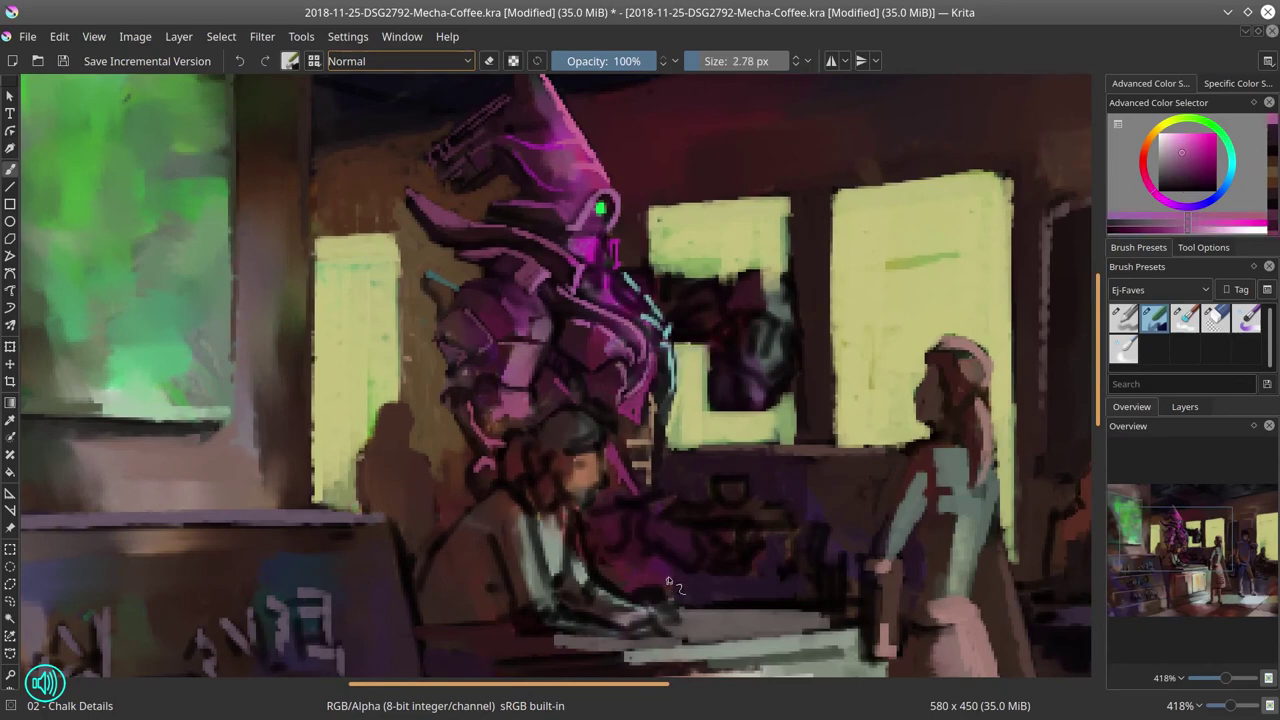
- Paint magenta highlights along the top edge of the mecha's outstretched arm and near its shoulder
left_click_drag(642, 487, 642, 472)
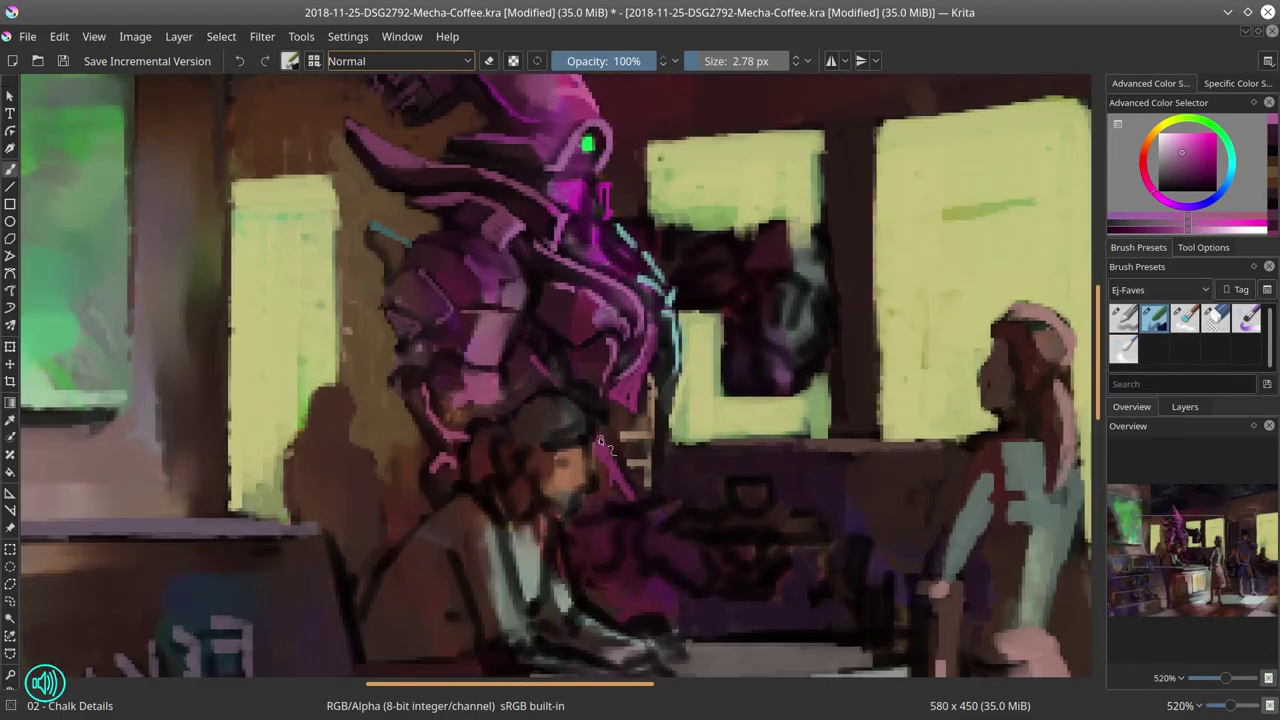
left_click_drag(751, 314, 717, 380)
left_click(610, 425, "ctrl")
left_click_drag(648, 296, 704, 294)
left_click_drag(680, 313, 712, 302)
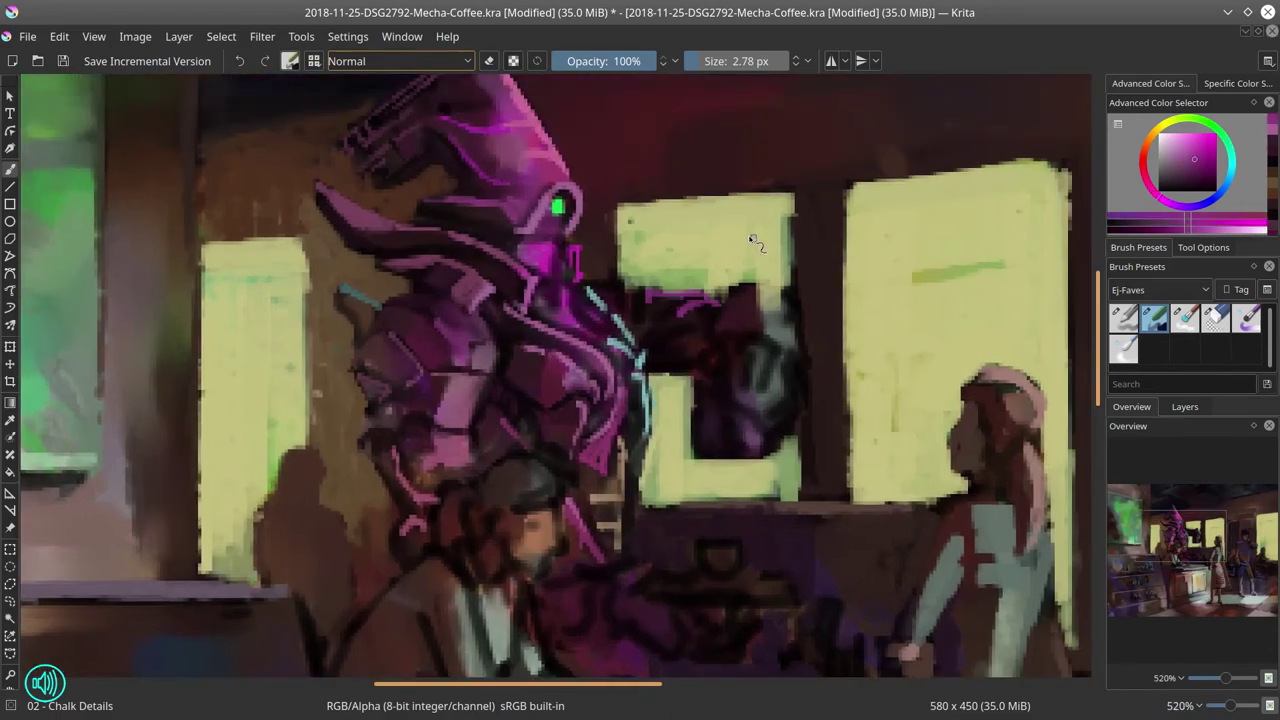
left_click(580, 222, "ctrl")
left_click(659, 260, "ctrl")
mouse_move(597, 284)
left_mouse_down()
mouse_move(633, 287)
mouse_move(654, 257)
mouse_move(646, 288)
mouse_move(624, 252)
left_mouse_up()
left_click(643, 191, "ctrl")
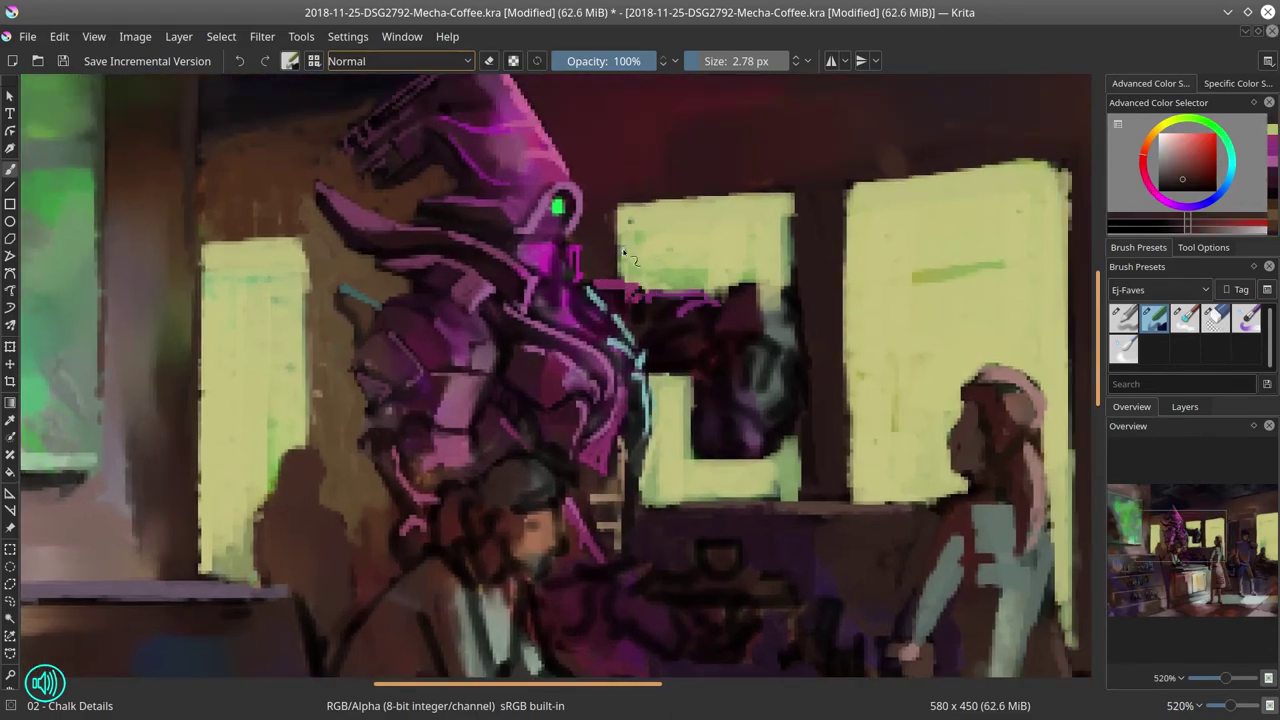
- Carve a rounded dark purple pot beneath the mecha's hand by painting yellow-green window light around it
mouse_move(770, 366)
left_mouse_down()
mouse_move(765, 410)
mouse_move(733, 368)
mouse_move(745, 370)
mouse_move(706, 405)
mouse_move(728, 434)
mouse_move(713, 444)
mouse_move(698, 424)
mouse_move(702, 386)
left_mouse_up()
left_click(722, 396, "ctrl")
left_click(740, 420, "ctrl")
left_click(702, 446, "ctrl")
left_click(708, 418, "ctrl")
left_click(686, 402, "ctrl")
left_click(762, 450, "ctrl")
left_click_drag(755, 434, 756, 410)
left_click_drag(757, 424, 767, 396)
left_click(756, 304, "ctrl")
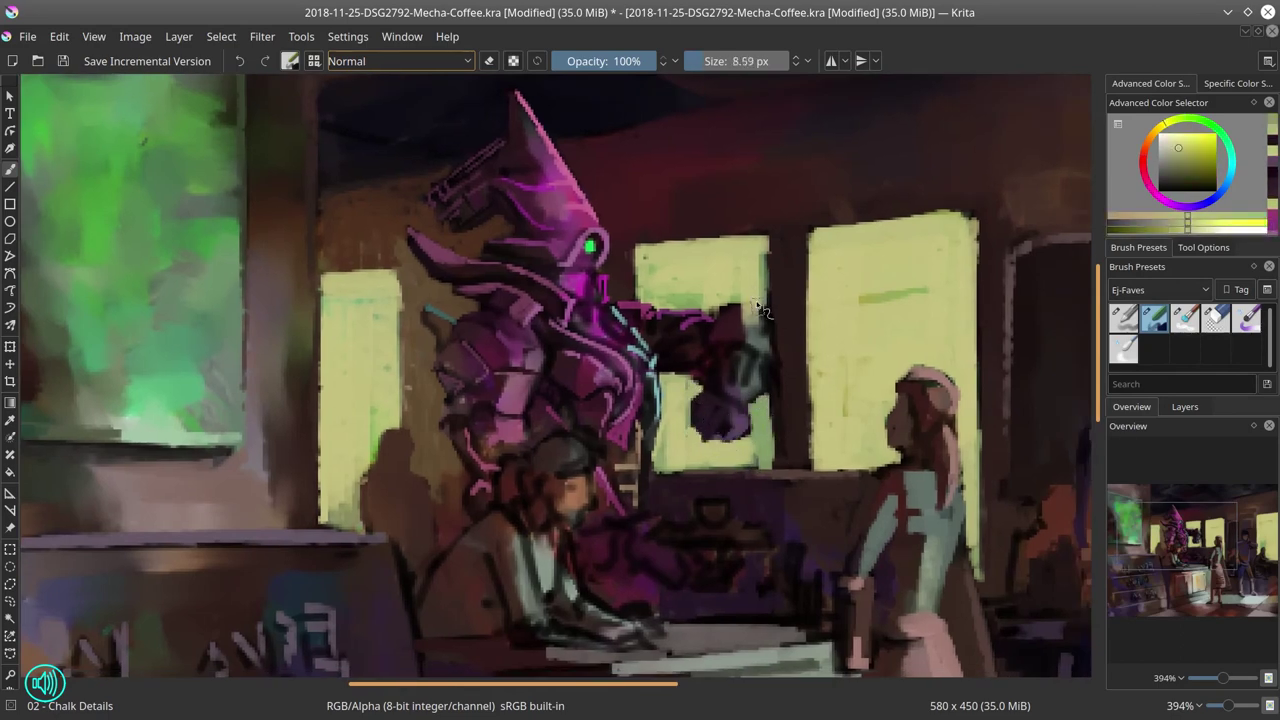
- Repaint the window's edge beside the mecha's hand and its lower corner around the pot with sampled tones
left_click_drag(760, 330, 765, 256)
left_click(786, 426, "ctrl")
left_click_drag(773, 376, 759, 332)
left_click(706, 428, "ctrl")
mouse_move(737, 466)
left_mouse_down()
mouse_move(701, 426)
mouse_move(717, 448)
mouse_move(705, 439)
mouse_move(749, 431)
mouse_move(708, 446)
left_mouse_up()
left_click(752, 448, "ctrl")
left_click(708, 432, "ctrl")
- Paint a thin stream pouring from the pot into a pale pink cup and saucer, covering the surrounding sketch lines with dark purple
left_click_drag(706, 440, 716, 508)
left_click(708, 528, "ctrl")
left_click_drag(711, 503, 729, 502)
left_click(1176, 144)
mouse_move(729, 502)
left_mouse_down()
mouse_move(727, 520)
mouse_move(704, 516)
mouse_move(768, 533)
left_mouse_up()
left_click(702, 524, "ctrl")
left_click(716, 509, "ctrl")
left_click(788, 580, "ctrl")
left_click_drag(788, 580, 796, 580, "shift")
left_click_drag(770, 540, 755, 547)
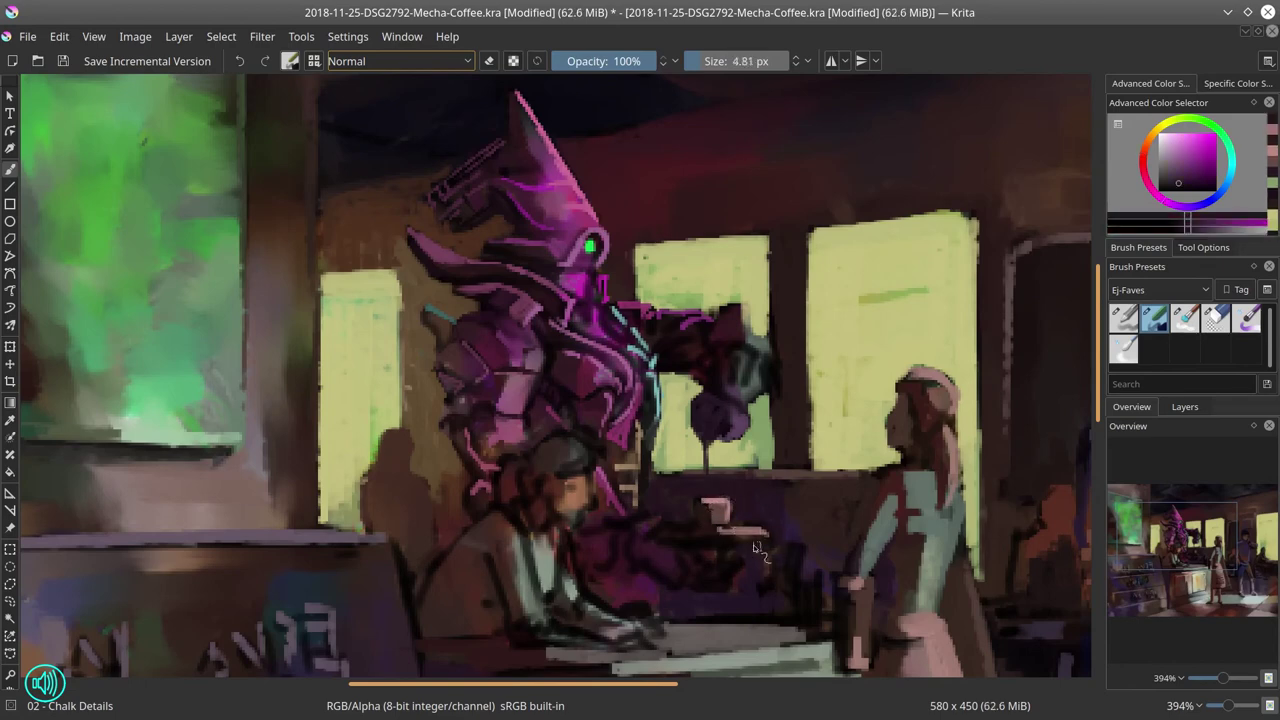
- Reinforce the dark stream below the pot and save the painting
left_click_drag(731, 468, 730, 468, "shift")
left_click_drag(708, 446, 708, 470)
left_click(740, 578, "ctrl")
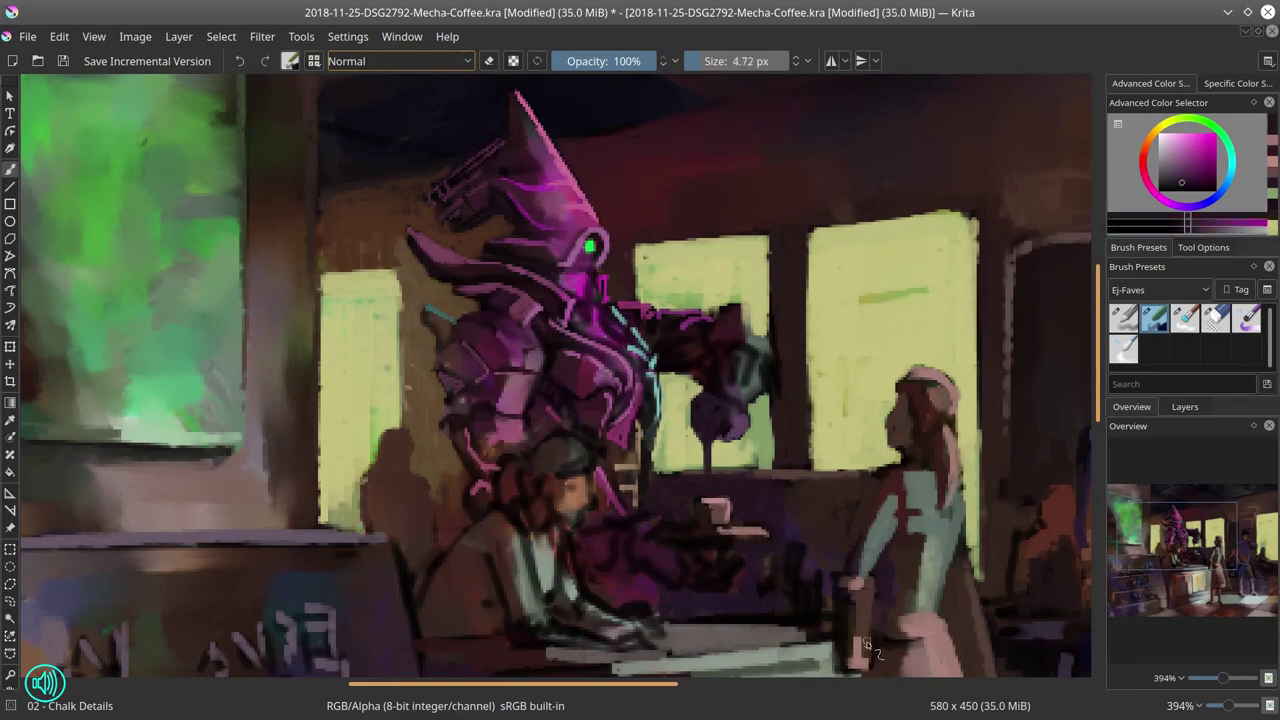
left_click_drag(816, 395, 790, 516, "ctrl")
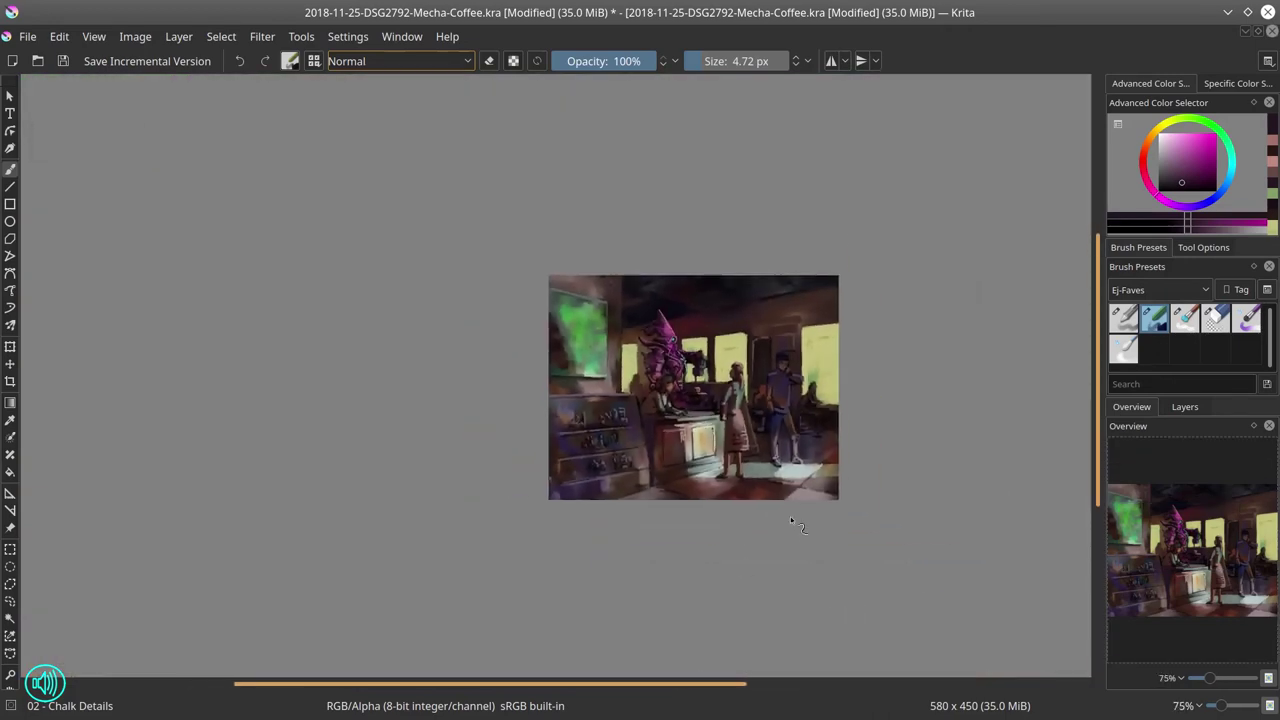
left_click(63, 61)
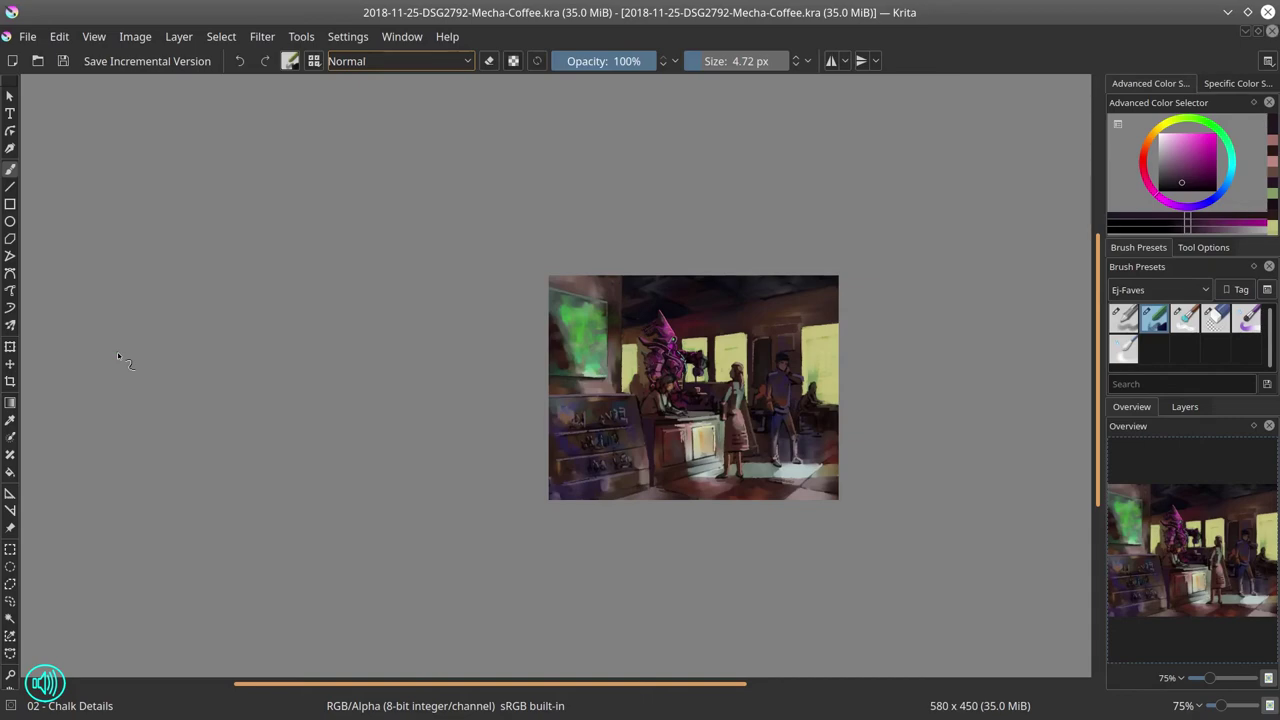
- Add pale pink highlights to the pot, the poured stream and the cup
left_click_drag(710, 455, 764, 326, "ctrl")
left_click_drag(690, 325, 613, 585)
left_click(585, 411, "ctrl")
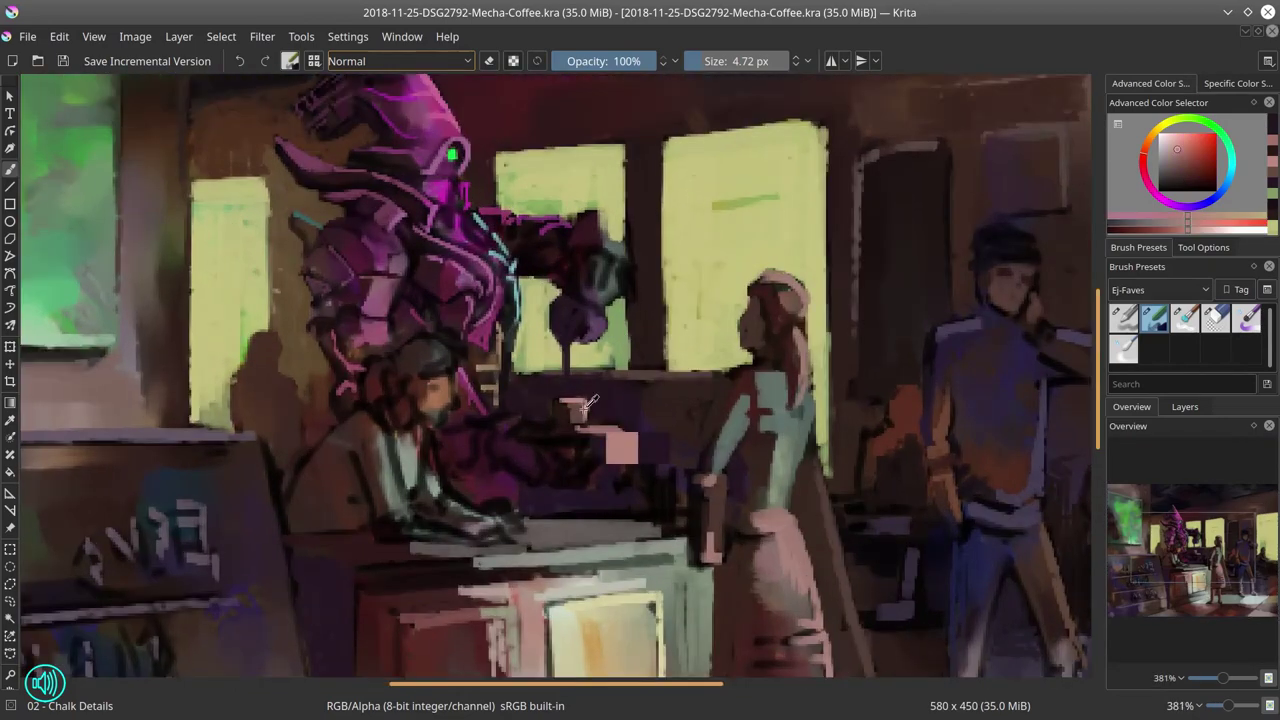
mouse_move(602, 317)
left_mouse_down()
mouse_move(589, 339)
mouse_move(590, 325)
left_mouse_up()
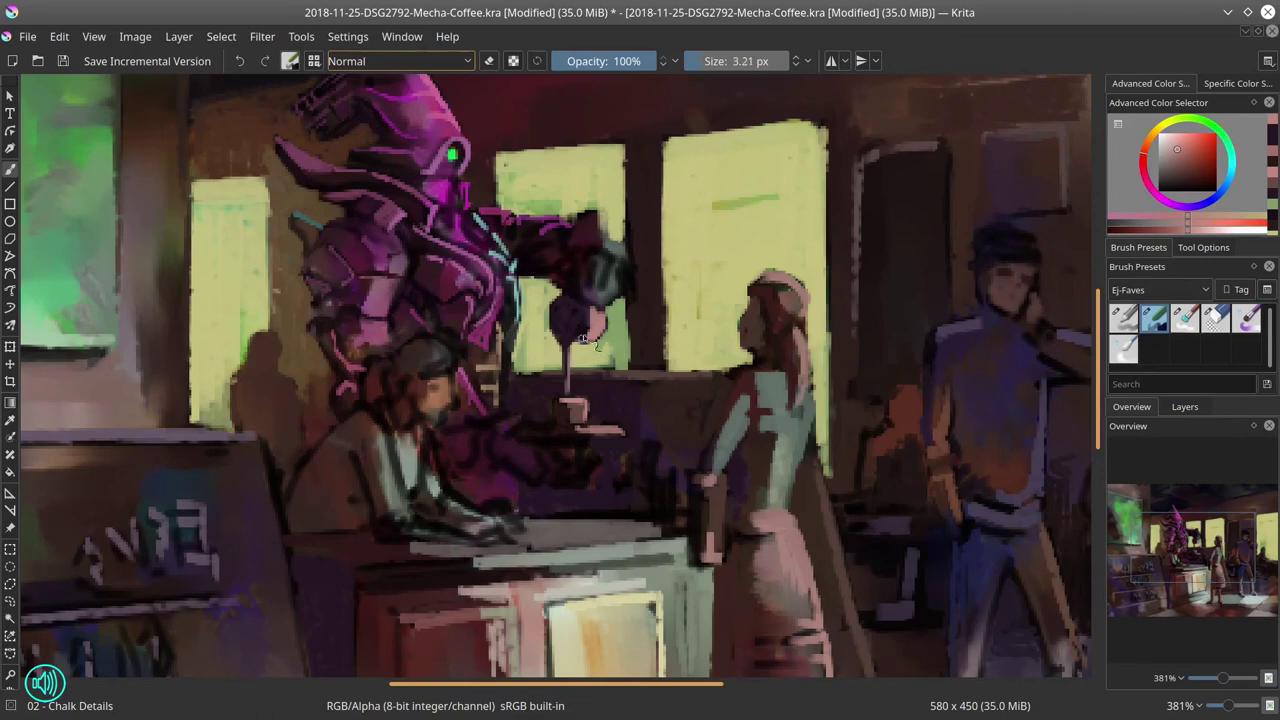
left_click_drag(642, 463, 624, 552)
- Repaint the mecha's hand in pink-magenta with dark finger lines and trim its upper outline with yellow-green window colour
left_click(411, 205, "ctrl")
key("bracketright")
left_click_drag(578, 303, 571, 310)
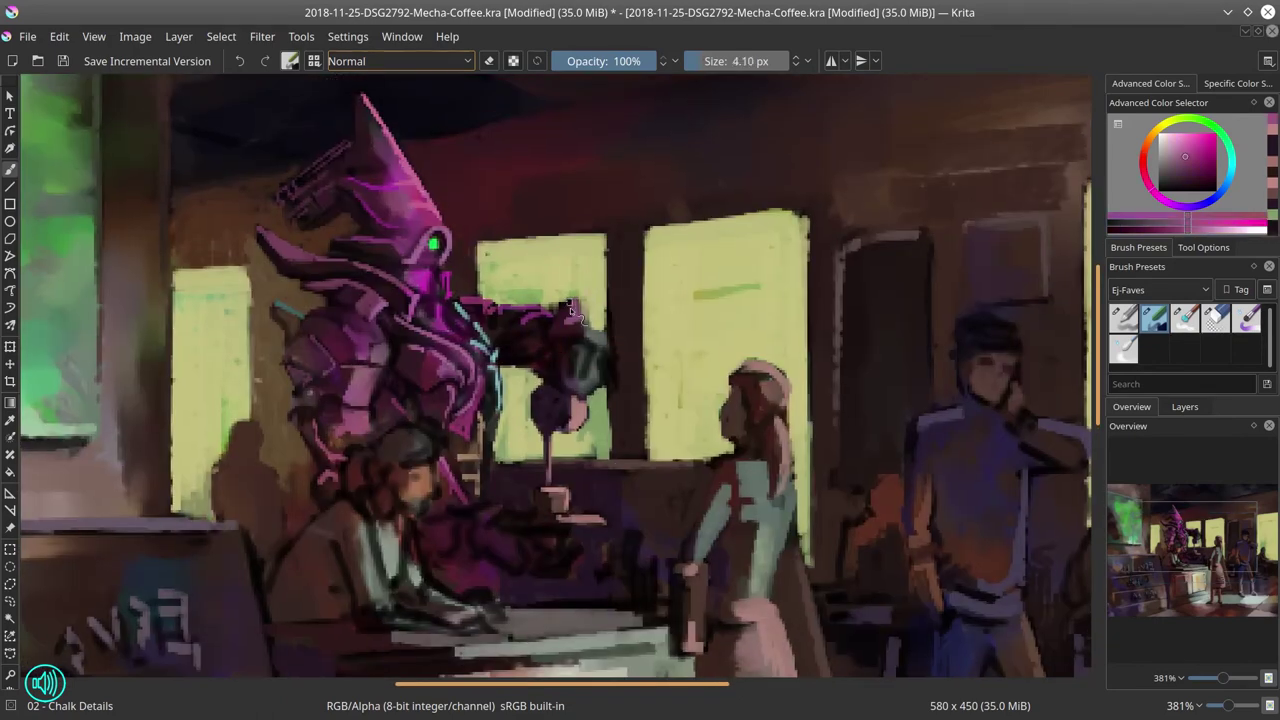
mouse_move(598, 381)
left_mouse_down()
mouse_move(575, 346)
mouse_move(536, 366)
mouse_move(535, 350)
mouse_move(583, 382)
left_mouse_up()
left_click(583, 375, "ctrl")
key("bracketright")
left_click(550, 352, "ctrl")
left_click(585, 282, "ctrl")
left_click_drag(577, 298, 560, 318)
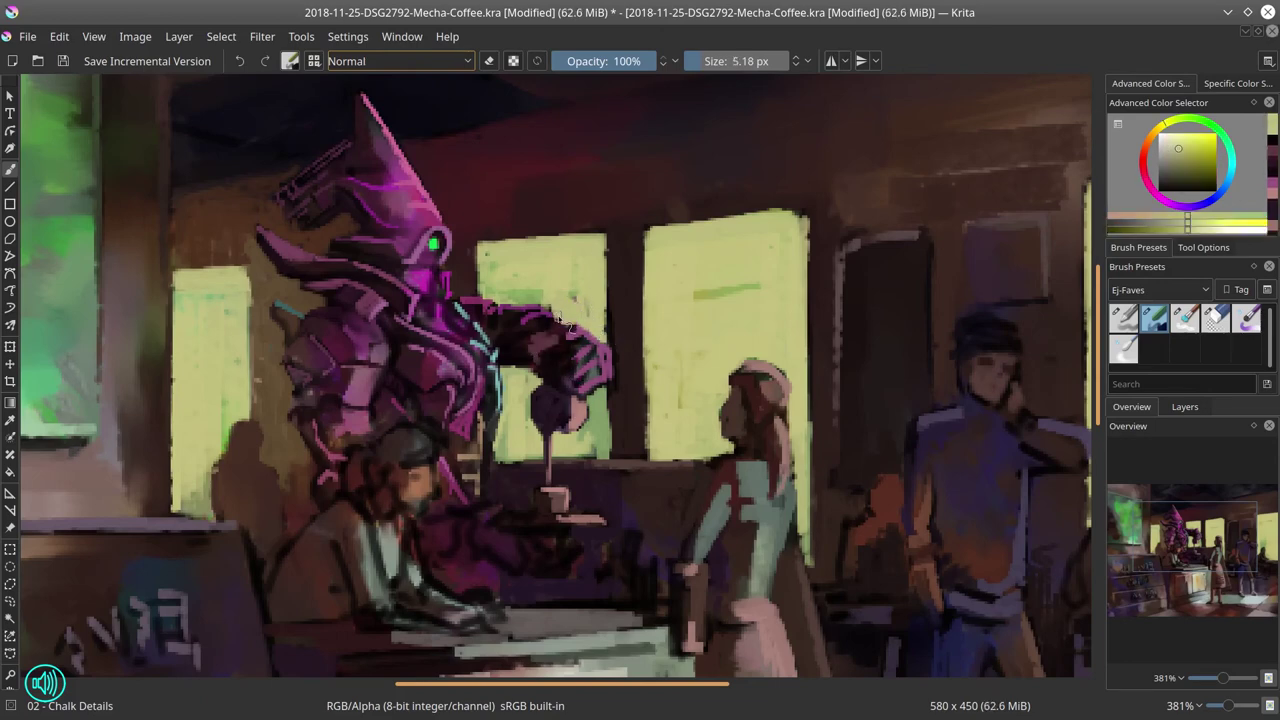
- Clean up the outer edge of the mecha's hand and brighten its forearm with sampled magenta tones
left_click(617, 354, "ctrl")
left_click_drag(617, 350, 616, 386)
left_click(491, 309, "ctrl")
left_click(423, 240, "ctrl")
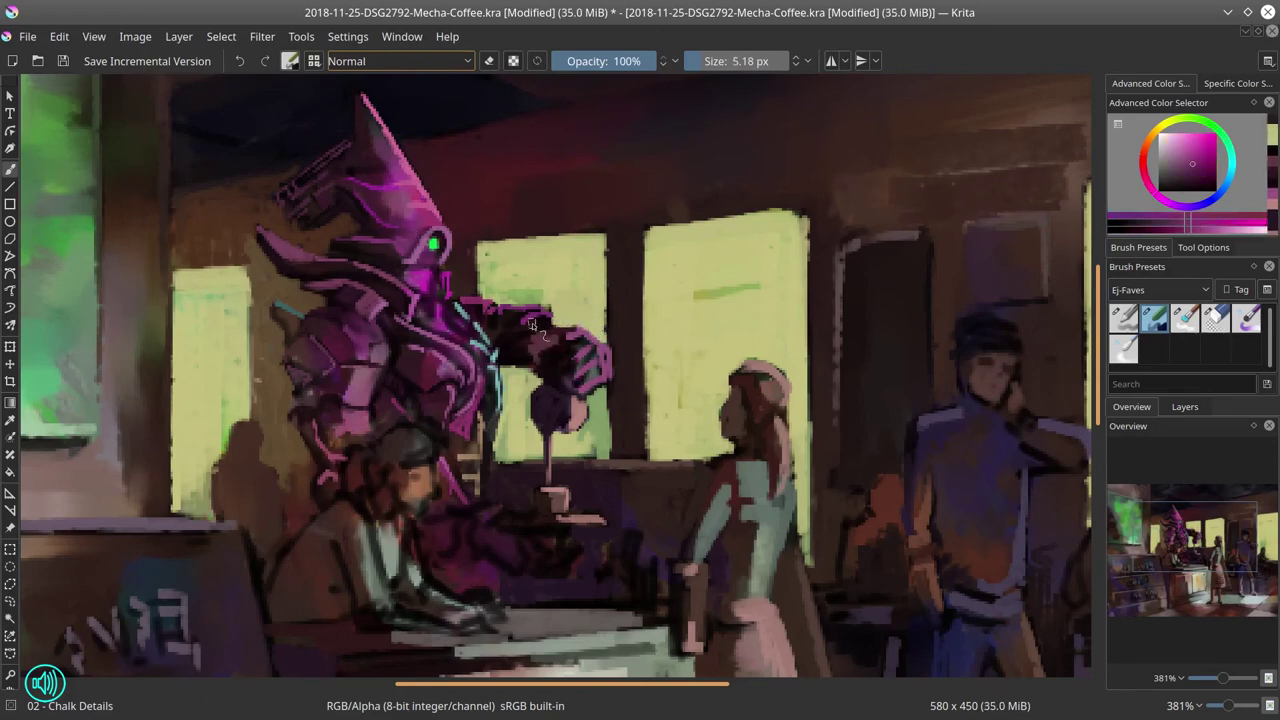
left_click_drag(532, 324, 556, 319)
left_click(548, 325, "ctrl")
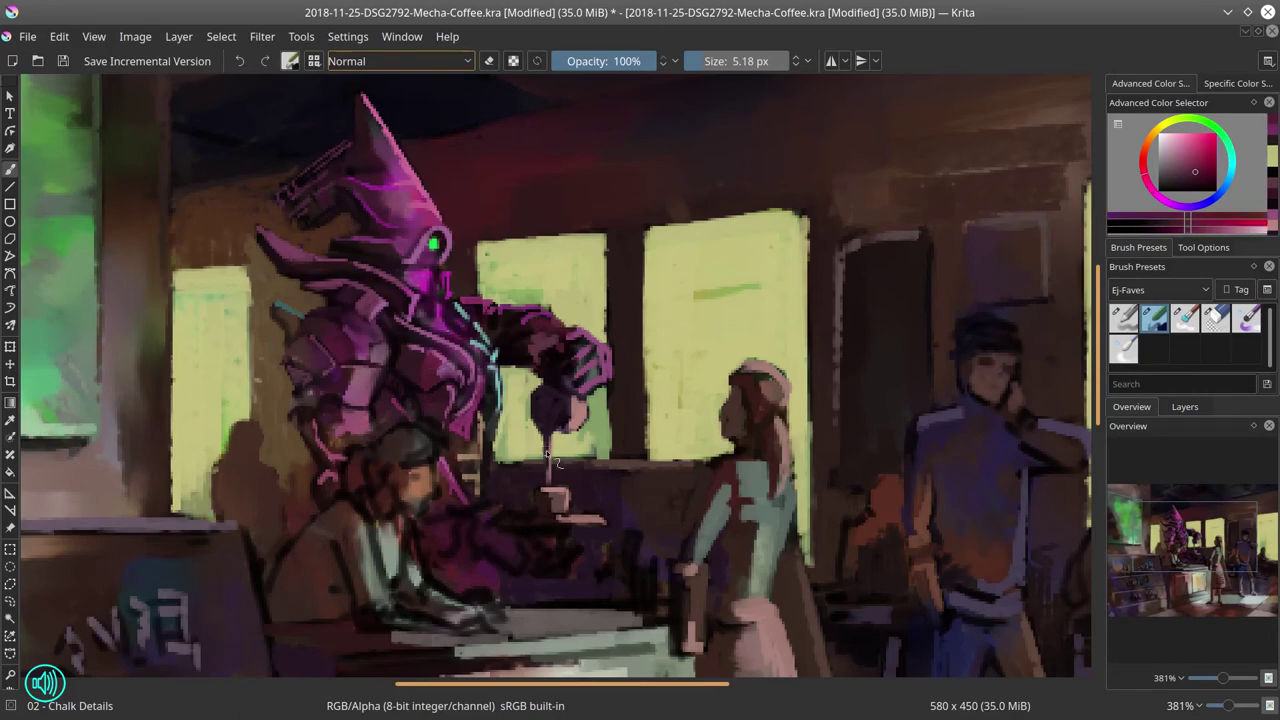
- Add a pale pink accent above the pot and refine the mecha's knuckles with sampled colours
left_click(581, 413, "ctrl")
mouse_move(551, 374)
left_mouse_down()
mouse_move(604, 472)
mouse_move(674, 336)
mouse_move(616, 356)
mouse_move(606, 323)
mouse_move(597, 363)
mouse_move(619, 433)
mouse_move(621, 366)
left_mouse_up()
left_click(594, 461, "ctrl")
scroll(610, 415, "down", 5)
scroll(606, 425, "up", 5)
left_click(633, 384, "ctrl")
left_click(607, 290, "ctrl")
mouse_move(616, 312)
left_mouse_down()
mouse_move(624, 237)
mouse_move(612, 338)
left_mouse_up()
left_click(604, 336, "ctrl")
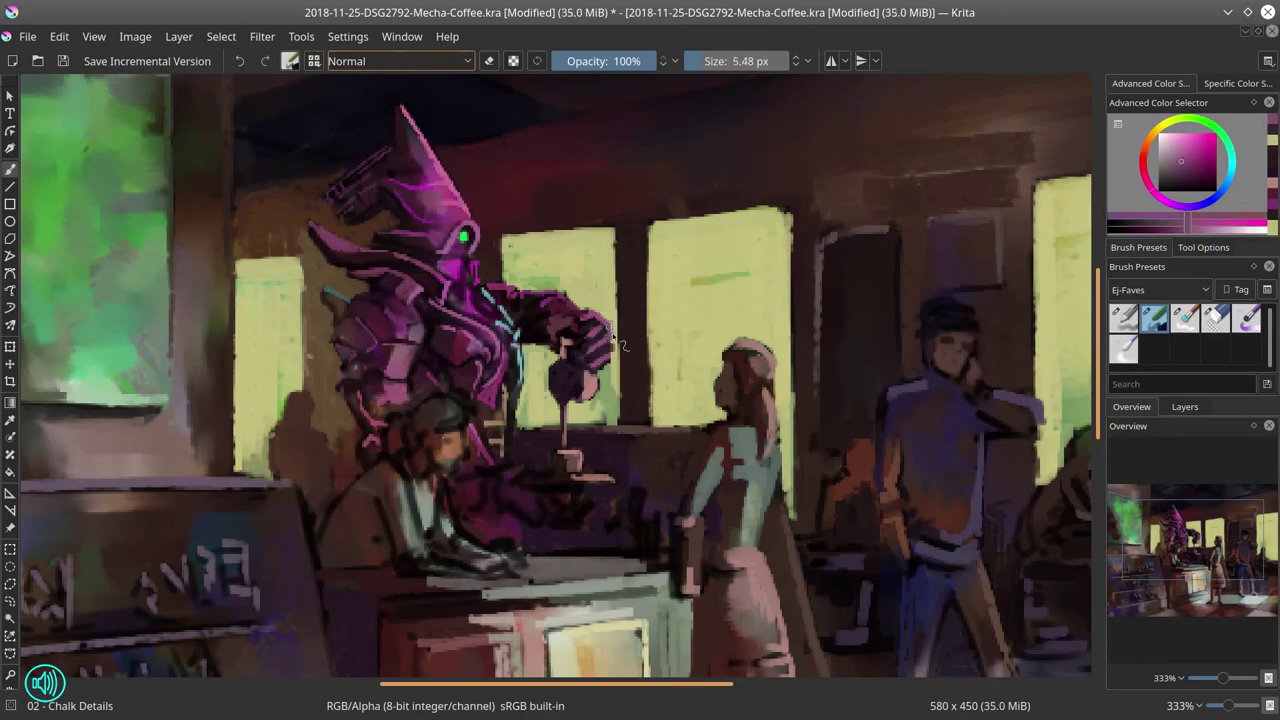
- Straighten the side and upper corner edges of the two middle windows with sampled wall brown and yellow-green
left_click(652, 295, "ctrl")
left_click_drag(619, 232, 621, 422)
left_click(795, 204, "ctrl")
left_click_drag(794, 207, 795, 232)
left_click(720, 222, "ctrl")
left_click_drag(766, 210, 789, 230)
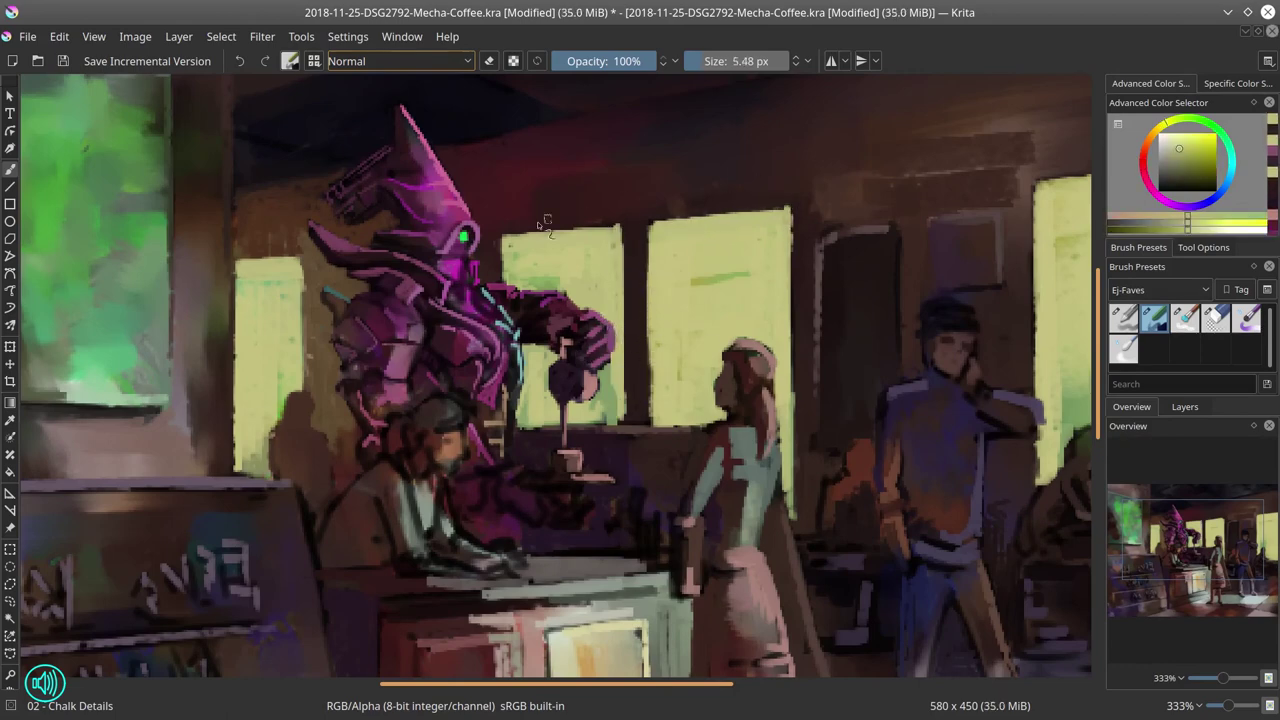
- Clean up the edges of the far window and the wall beside the doorway with sampled wall colours
left_click(540, 222, "ctrl")
left_click_drag(1086, 207, 856, 269)
left_click(862, 228, "ctrl")
key("bracketright")
left_click_drag(790, 244, 885, 240)
left_click_drag(862, 300, 1000, 456)
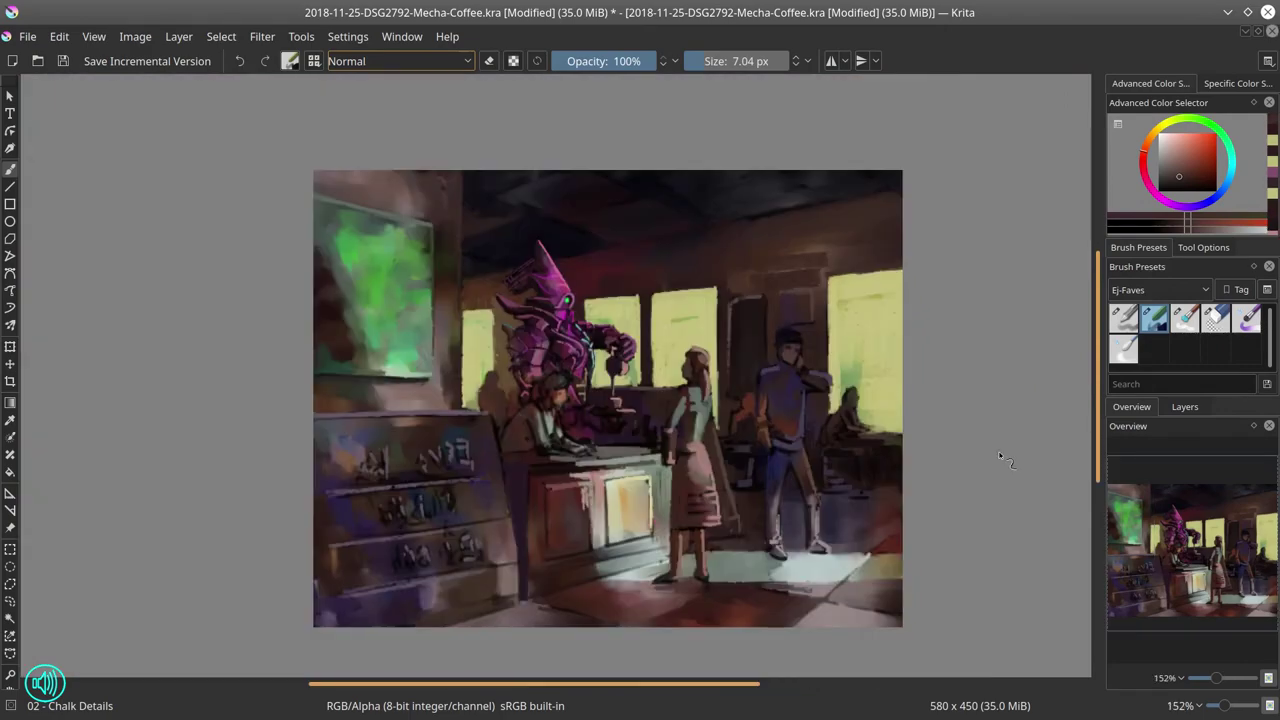
- Refine the outer contour of the mecha's pouring hand and the pot with small strokes of sampled magenta and pink
mouse_move(628, 386)
left_mouse_down()
mouse_move(645, 257)
mouse_move(588, 264)
left_mouse_up()
left_click(640, 260, "ctrl")
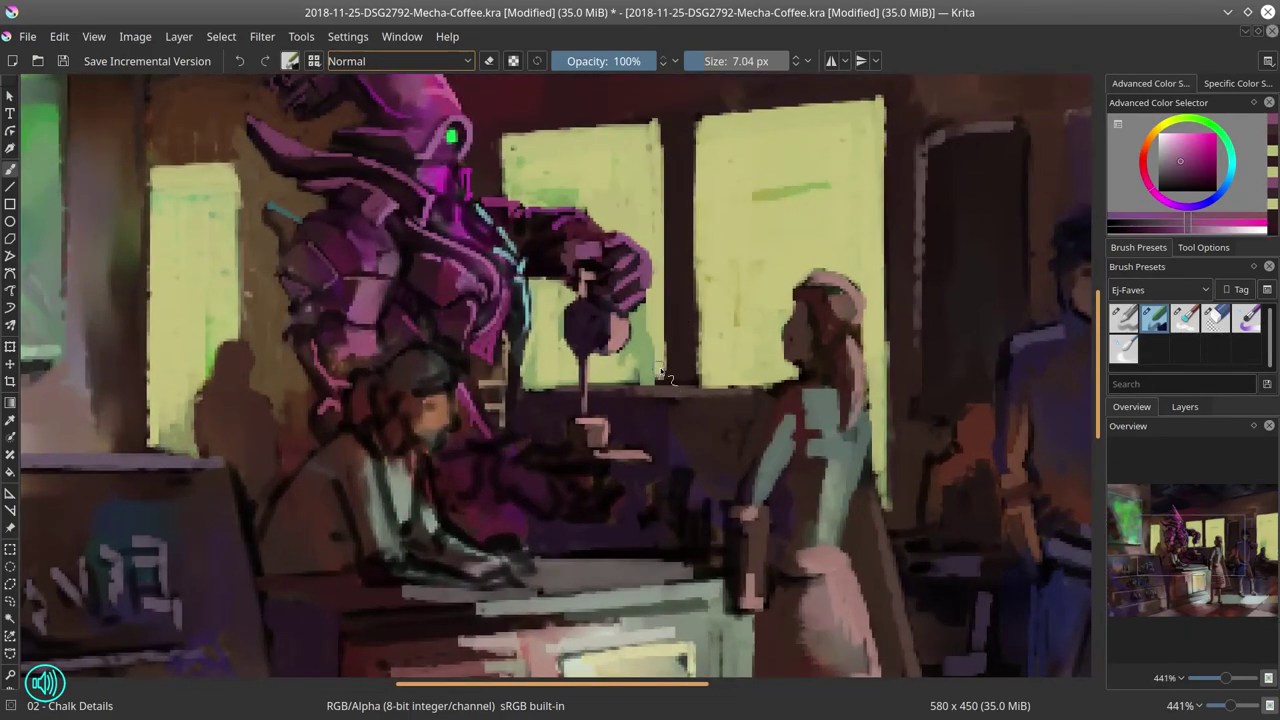
left_click_drag(667, 322, 650, 319)
left_click(618, 330, "ctrl")
left_click(614, 304, "ctrl")
mouse_move(622, 320)
left_mouse_down()
mouse_move(653, 280)
mouse_move(622, 273)
mouse_move(644, 292)
mouse_move(642, 262)
left_mouse_up()
left_click(649, 306, "ctrl")
left_click(640, 280, "ctrl")
left_click(630, 272, "ctrl")
left_click(642, 268, "ctrl")
left_click(638, 262, "ctrl")
- Straighten the window edge beside the mecha's hand and the adjacent pillar with sampled yellow-green and wall brown
scroll(668, 308, "down", 3)
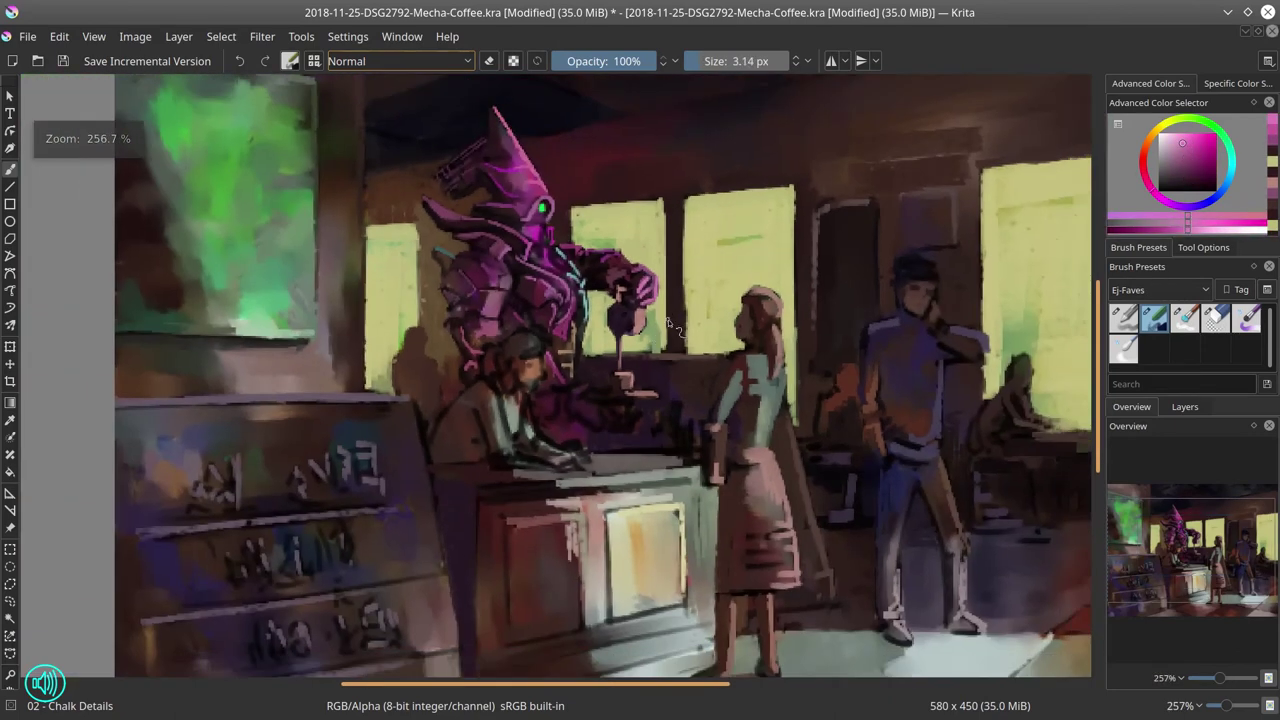
left_click(655, 316, "ctrl")
mouse_move(654, 314)
left_mouse_down()
mouse_move(642, 344)
mouse_move(686, 215)
mouse_move(677, 179)
left_mouse_up()
left_click(668, 344, "ctrl")
left_click(694, 245, "ctrl")
left_click(675, 215, "ctrl")
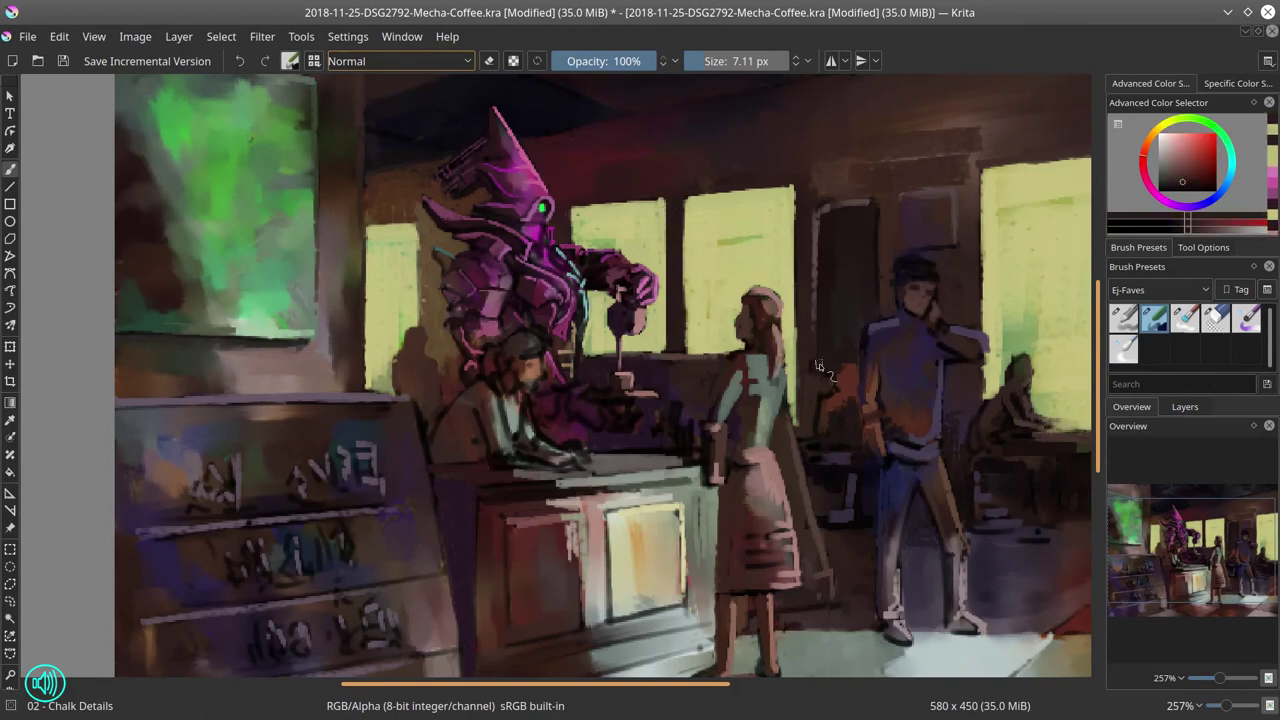
- Save the painting and mirror the whole image horizontally
key("1")
left_click(62, 61)
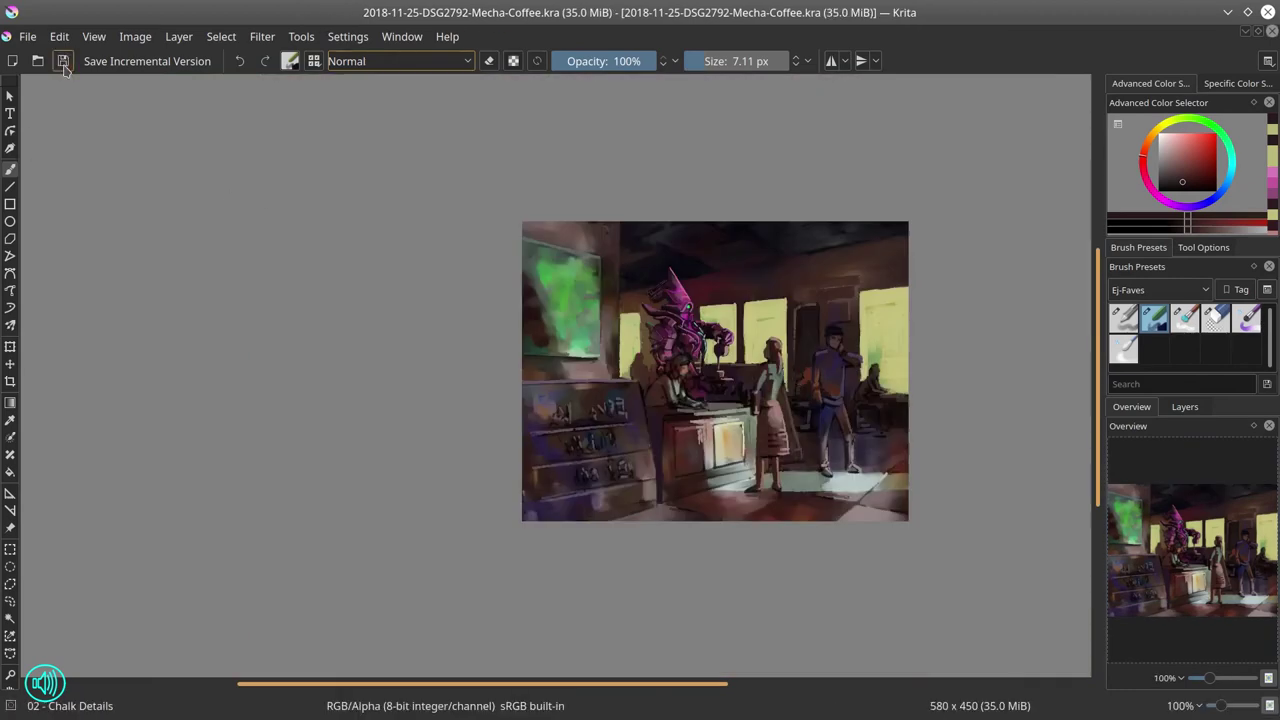
left_click(135, 36)
left_click(181, 225)
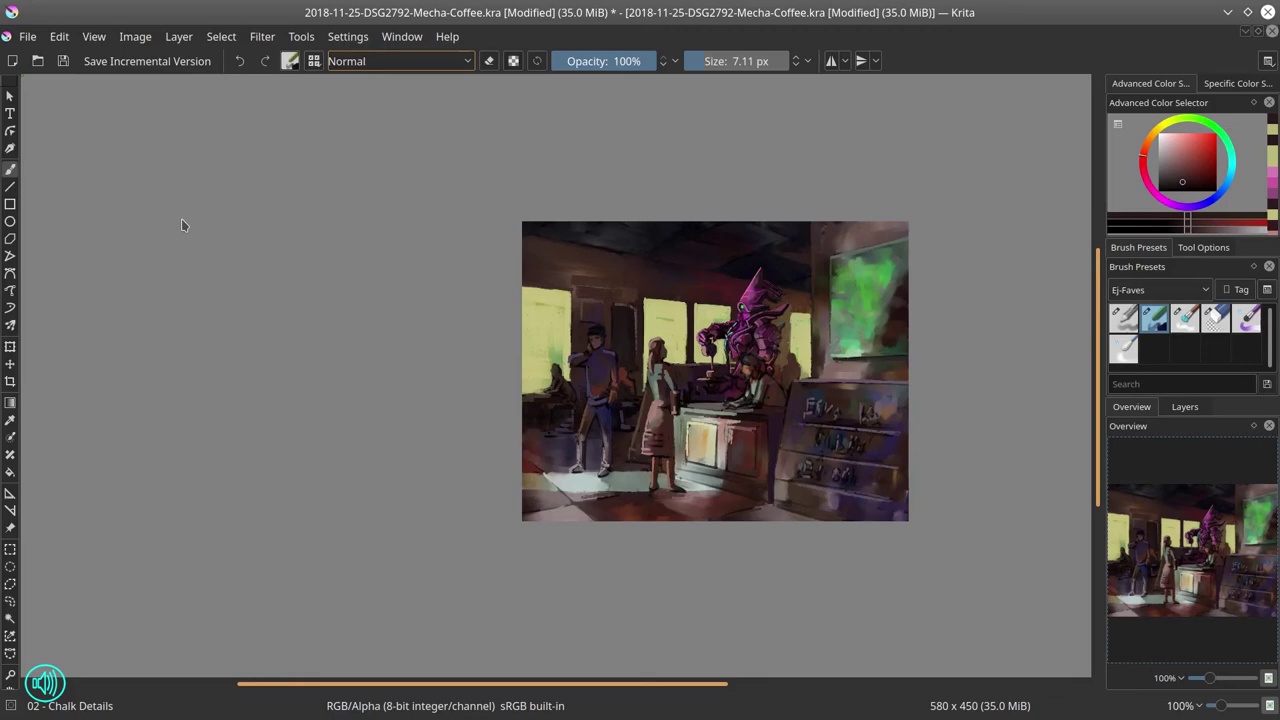
- Add a pink-mauve highlight along the mecha's lower forearm and shade the hand under the saucer with sampled dark tones
left_click_drag(731, 372, 733, 170)
left_click_drag(733, 170, 615, 520)
left_click(620, 492, "ctrl")
key("bracketleft")
left_click_drag(531, 536, 579, 525)
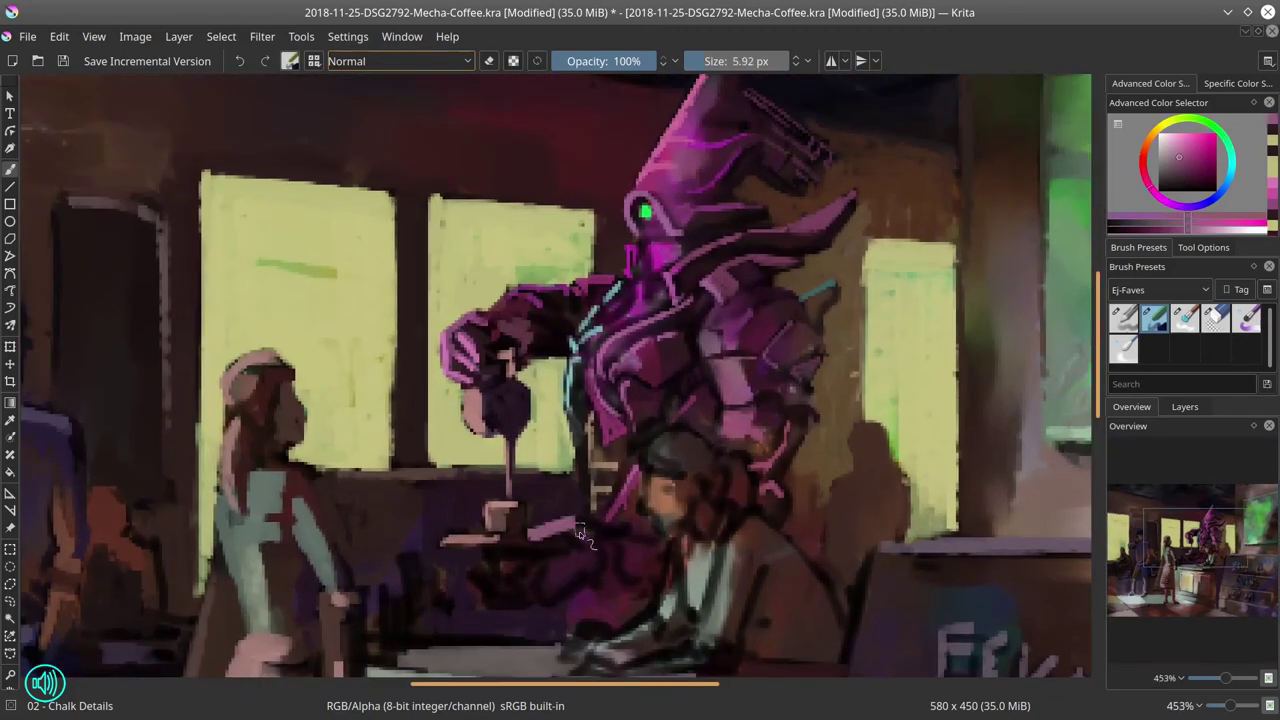
left_click(510, 587, "ctrl")
mouse_move(500, 582)
left_mouse_down()
mouse_move(473, 586)
mouse_move(477, 560)
mouse_move(499, 599)
left_mouse_up()
left_click(504, 577, "ctrl")
left_click(590, 602, "ctrl")
left_click_drag(509, 580, 531, 602)
- Shape the mecha's lower arm and the armour beside the barista with dark strokes and magenta outlines
left_click(576, 556, "ctrl")
mouse_move(580, 554)
left_mouse_down()
mouse_move(534, 569)
mouse_move(572, 634)
left_mouse_up()
left_click(1190, 185)
left_click(577, 579, "ctrl")
left_click(678, 400, "ctrl")
mouse_move(576, 614)
left_mouse_down()
mouse_move(608, 613)
mouse_move(603, 600)
left_mouse_up()
left_click_drag(620, 538, 648, 585)
mouse_move(524, 606)
left_mouse_down()
mouse_move(580, 543)
mouse_move(562, 519)
left_mouse_up()
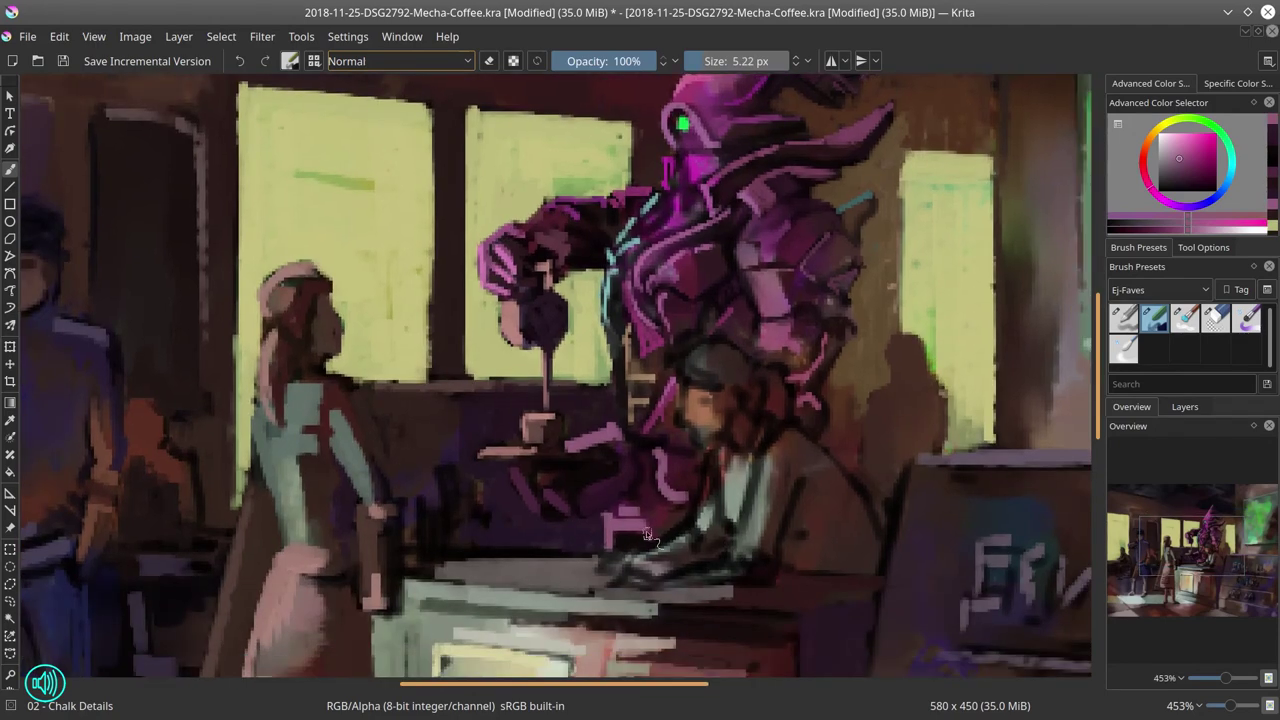
- Brighten the armour edges beside the barista with light pink and define them with sampled dark strokes
left_click(1177, 149)
left_click_drag(653, 530, 647, 530, "shift")
left_click_drag(648, 528, 654, 498)
left_click_drag(657, 450, 680, 495)
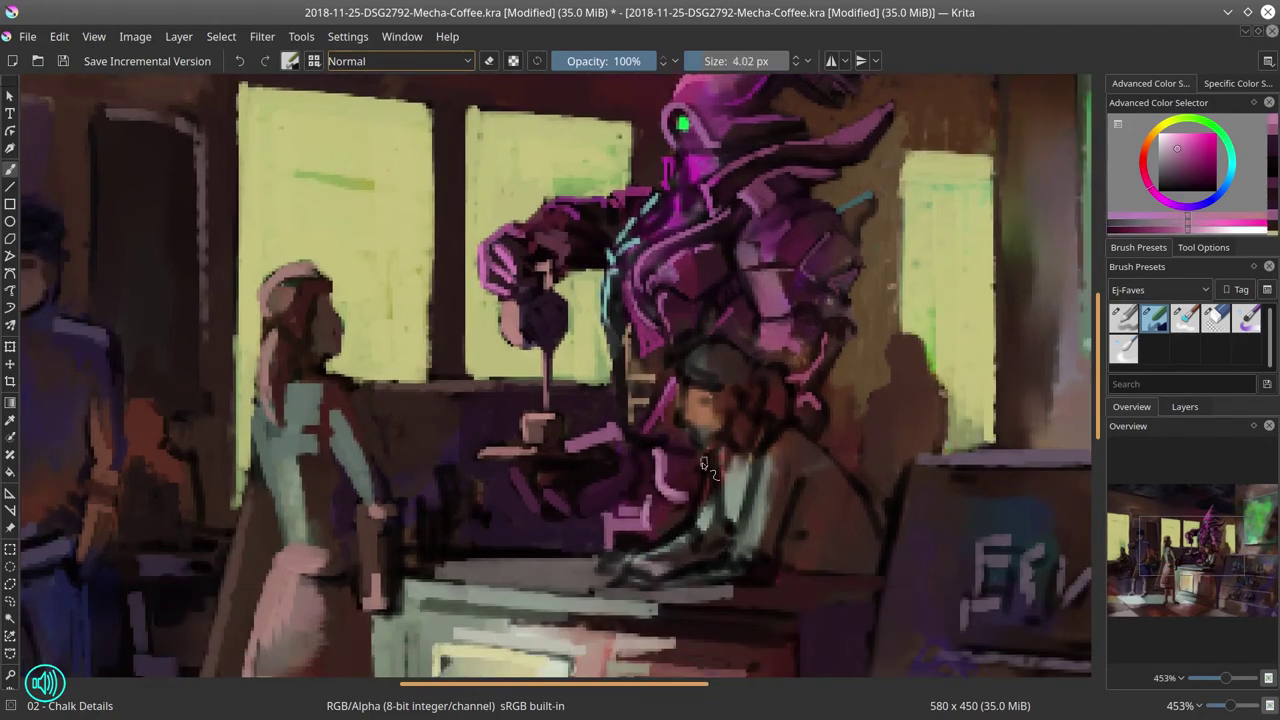
left_click(672, 418, "ctrl")
left_click_drag(672, 420, 684, 420, "shift")
left_click_drag(650, 460, 668, 497)
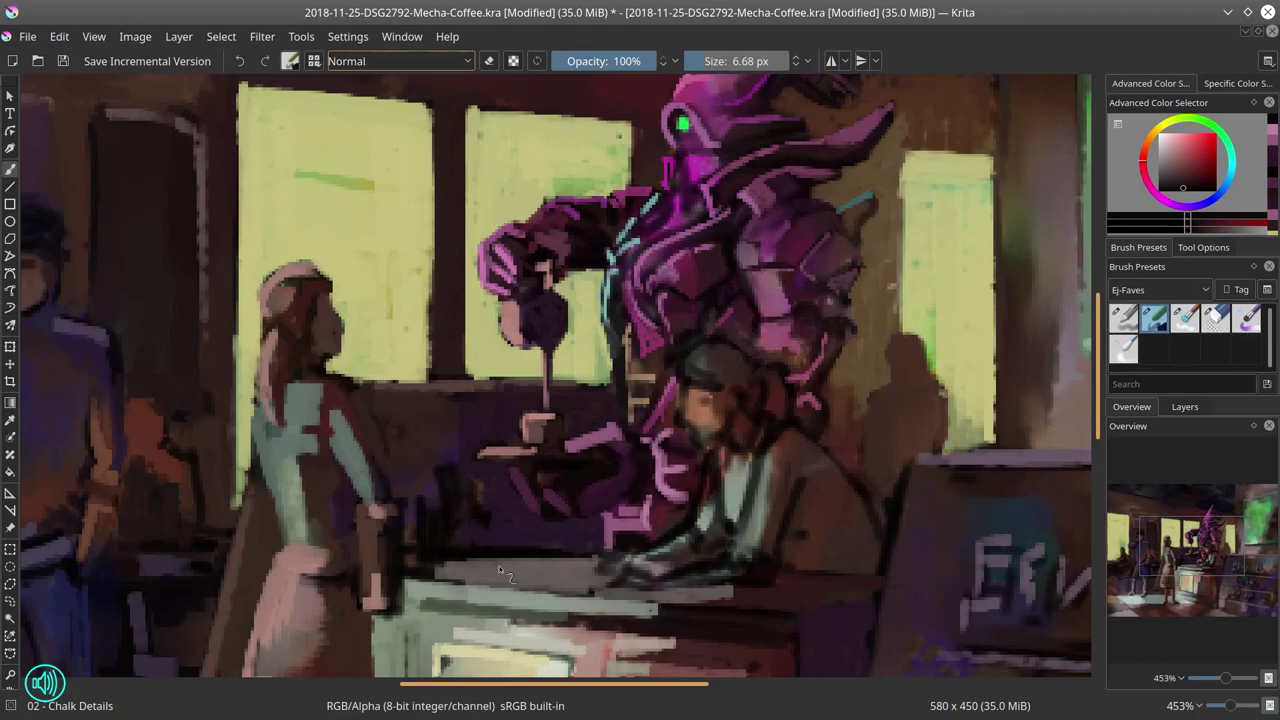
- Paint dark coffee equipment with pale grey highlights on the counter and add a pale accent to the mecha's lower forearm
left_click(500, 570, "ctrl")
left_click_drag(480, 555, 465, 555, "shift")
mouse_move(430, 502)
left_mouse_down()
mouse_move(419, 522)
mouse_move(443, 538)
left_mouse_up()
left_click_drag(442, 474, 466, 480)
mouse_move(457, 495)
left_mouse_down()
mouse_move(457, 538)
mouse_move(425, 560)
mouse_move(471, 534)
mouse_move(462, 548)
left_mouse_up()
left_click(485, 516, "ctrl")
left_click(517, 569, "ctrl")
left_click(1167, 150)
left_click_drag(464, 520, 480, 519)
left_click_drag(454, 502, 451, 545)
left_click_drag(583, 443, 608, 432)
- Block in the barista's face profile with alternating sampled skin and shadow tones
left_click(697, 400, "ctrl")
left_click_drag(698, 412, 704, 443, "shift")
mouse_move(688, 425)
left_mouse_down()
mouse_move(701, 443)
mouse_move(716, 413)
mouse_move(701, 418)
mouse_move(708, 440)
left_mouse_up()
left_click(728, 406, "ctrl")
left_click(699, 403, "ctrl")
left_click(728, 418, "ctrl")
mouse_move(690, 424)
left_mouse_down("shift")
mouse_move(692, 446)
mouse_move(707, 440)
mouse_move(697, 450)
mouse_move(716, 456)
left_mouse_up("shift")
left_click(701, 403, "ctrl")
left_click(728, 414, "ctrl")
left_click(731, 403, "ctrl")
left_click(704, 405, "ctrl")
left_click(726, 411, "ctrl")
- Repaint the grey top of the barista's head and the hair behind the neck with sampled greys and browns
left_click(704, 370, "ctrl")
mouse_move(692, 371)
left_mouse_down()
mouse_move(685, 385)
mouse_move(713, 347)
mouse_move(799, 385)
left_mouse_up()
left_click(1168, 169)
left_click(774, 372, "ctrl")
left_click(821, 455, "ctrl")
mouse_move(778, 404)
left_mouse_down()
mouse_move(786, 383)
mouse_move(778, 406)
left_mouse_up()
left_click(1190, 184)
left_click_drag(775, 475, 773, 490)
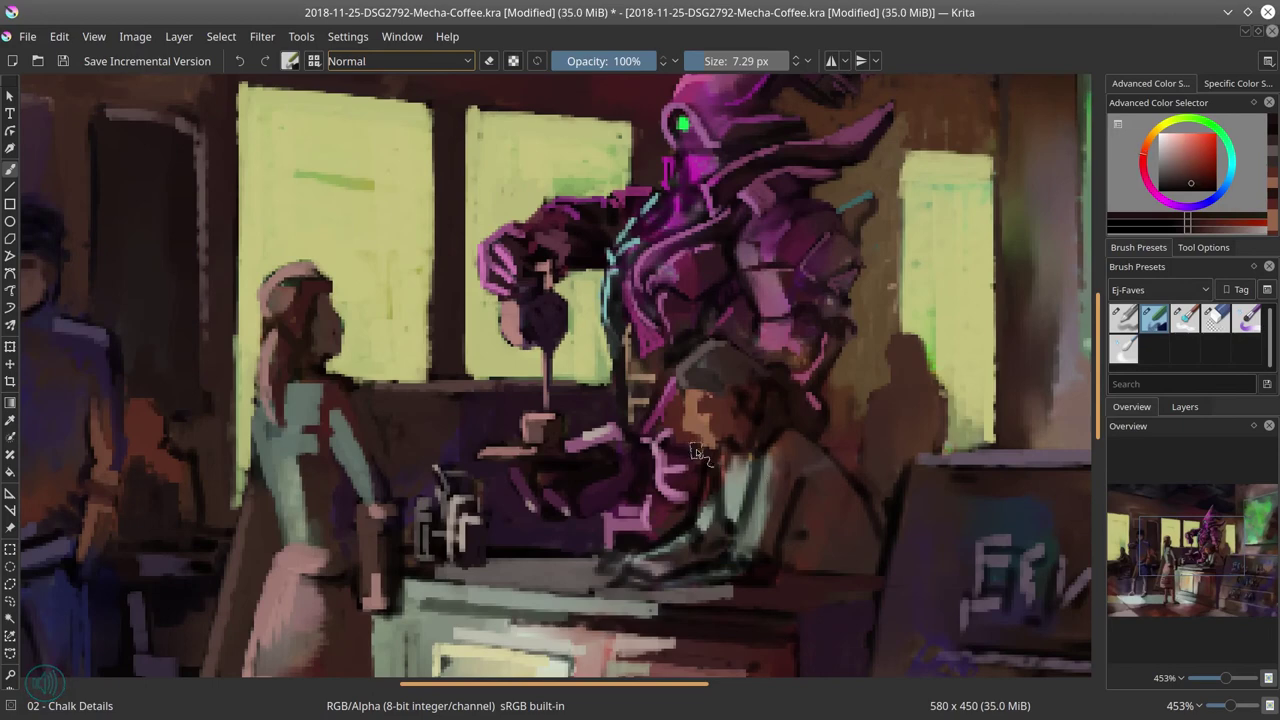
- Define the barista's eye, nose and jaw with small strokes of sampled skin and dark brown
left_click(699, 424, "ctrl")
mouse_move(698, 414)
left_mouse_down("shift")
mouse_move(683, 412)
mouse_move(712, 406)
mouse_move(705, 428)
mouse_move(746, 447)
left_mouse_up("shift")
left_click(677, 414, "ctrl")
left_click(728, 427, "ctrl")
left_click(705, 428, "ctrl")
left_click(745, 430)
left_click(722, 404, "ctrl")
left_click(709, 436, "ctrl")
left_click(736, 430, "ctrl")
- Paint pale mint highlights along the barista's collar, sleeve and forearm
left_click(735, 478, "ctrl")
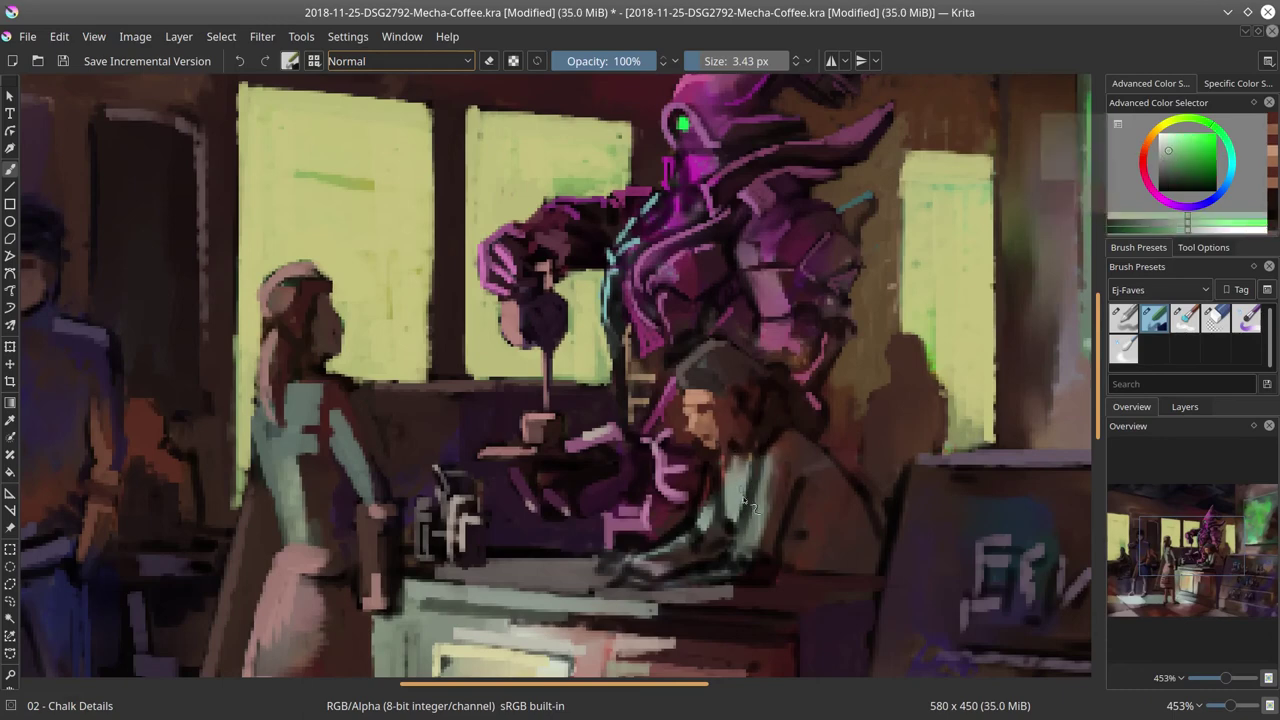
mouse_move(713, 490)
left_mouse_down()
mouse_move(705, 508)
mouse_move(716, 482)
left_mouse_up()
mouse_move(746, 538)
left_mouse_down()
mouse_move(786, 432)
mouse_move(758, 458)
left_mouse_up()
- Reshape the barista's hair and ponytail with sampled dark browns and background tones
left_click(784, 396, "ctrl")
left_click(685, 374, "ctrl")
left_click(754, 405, "ctrl")
mouse_move(772, 394)
left_mouse_down()
mouse_move(764, 430)
mouse_move(820, 410)
left_mouse_up()
left_click(820, 398, "ctrl")
mouse_move(812, 398)
left_mouse_down()
mouse_move(822, 428)
mouse_move(766, 358)
left_mouse_up()
left_click(798, 408, "ctrl")
left_click(732, 336, "ctrl")
left_click_drag(766, 357, 786, 378)
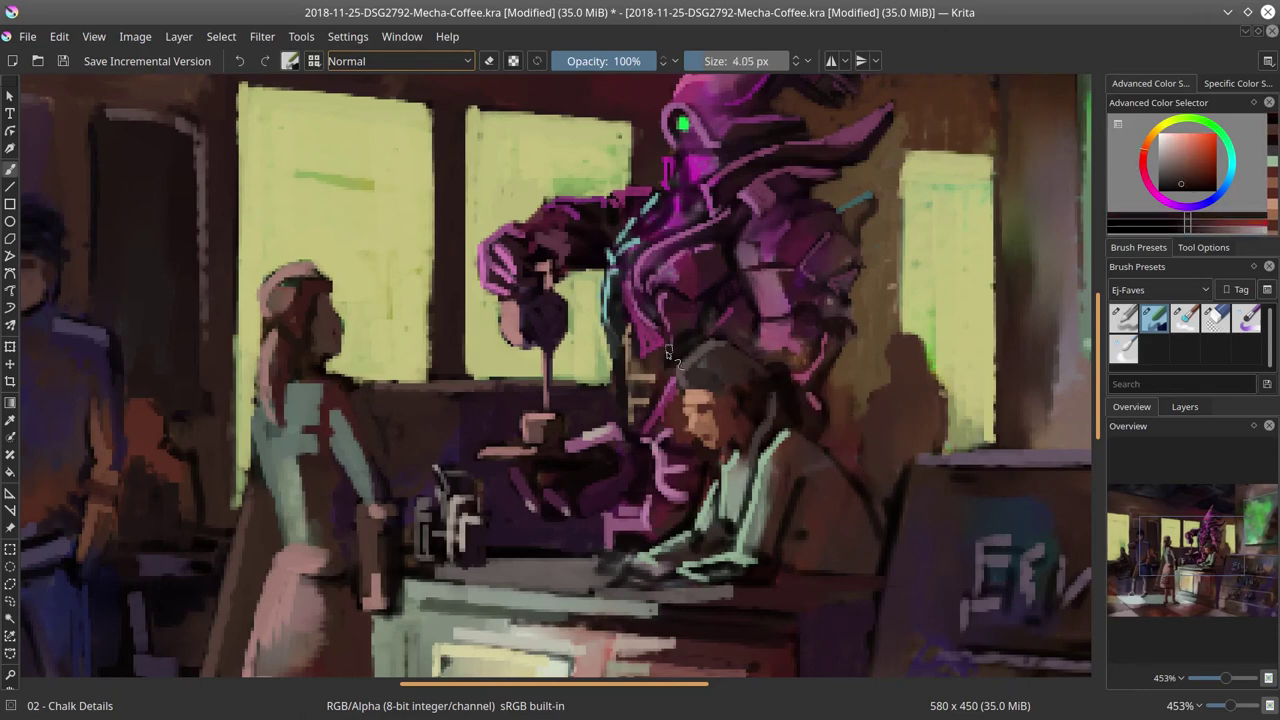
- Clean up the upper outline of the barista's head against the mecha's armour with sampled dark colours
left_click_drag(680, 348, 670, 368)
left_click(690, 340, "ctrl")
left_click_drag(728, 338, 702, 341)
left_click(712, 334, "ctrl")
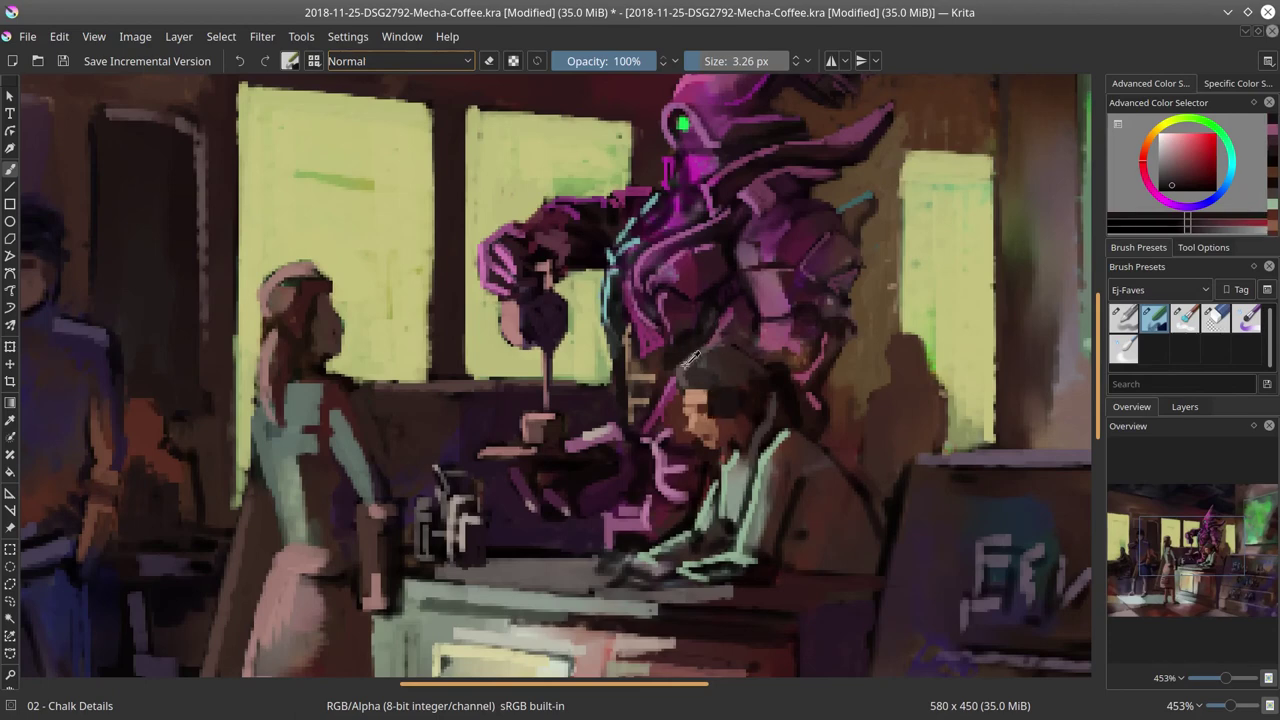
- Paint the barista's hands on the counter with sampled orange-brown skin tones
left_click(716, 402, "ctrl")
left_click(712, 424, "ctrl")
left_click_drag(652, 568, 666, 574)
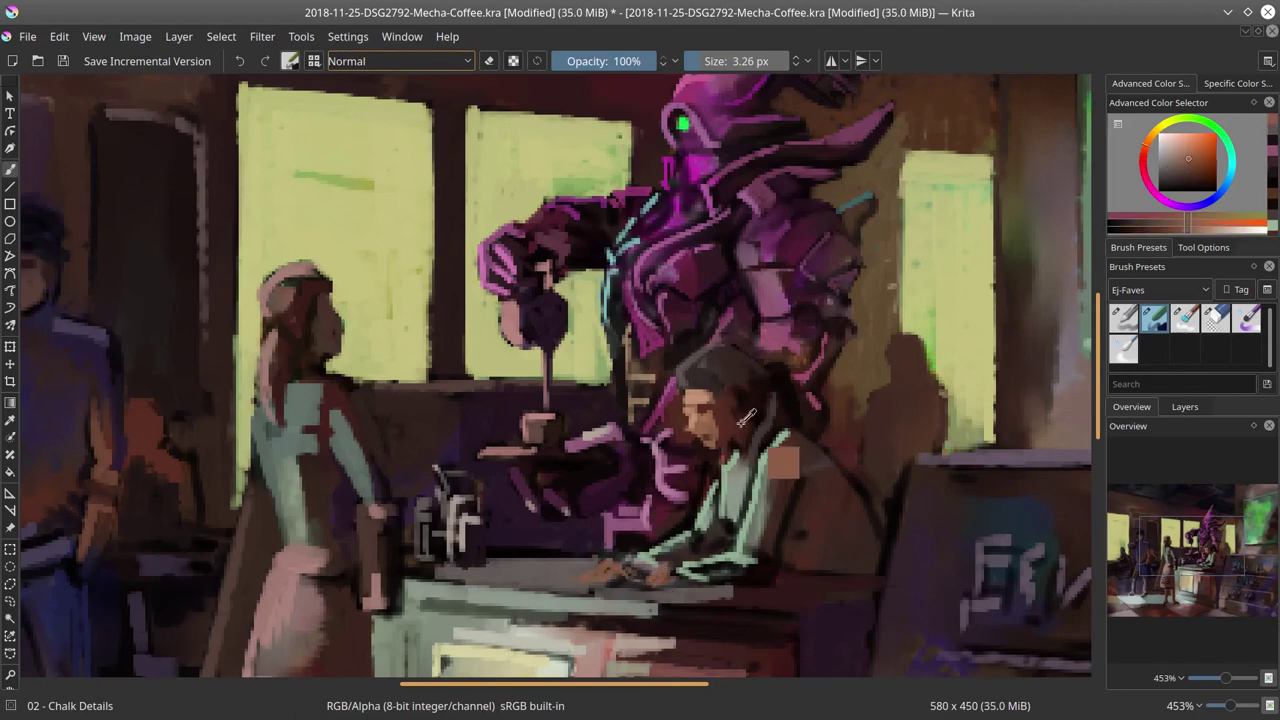
left_click(710, 476, "ctrl")
- Paint over the dark outline of the barista's back and redefine the edge of the menu stand with sampled browns
left_click(887, 488, "ctrl")
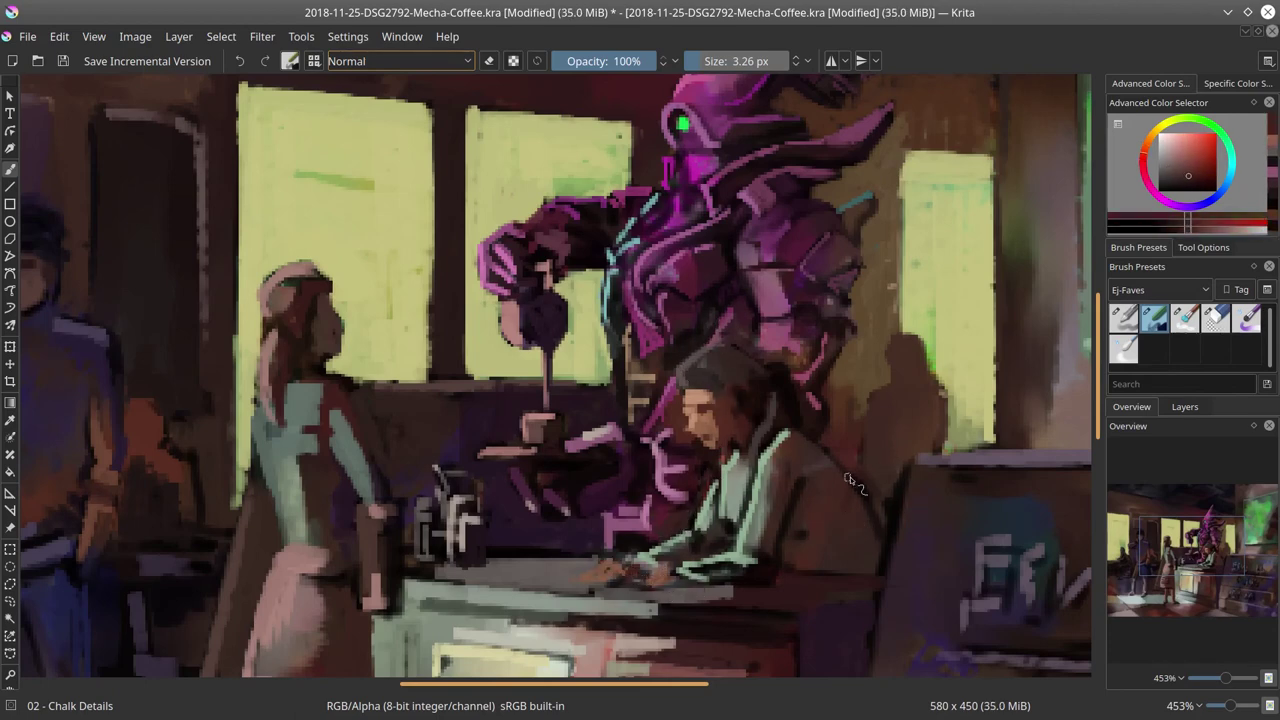
left_click_drag(848, 476, 874, 518)
left_click_drag(887, 464, 888, 518)
left_click(908, 487, "ctrl")
left_click_drag(876, 590, 874, 634)
left_click(838, 473, "ctrl")
left_click_drag(840, 475, 876, 545)
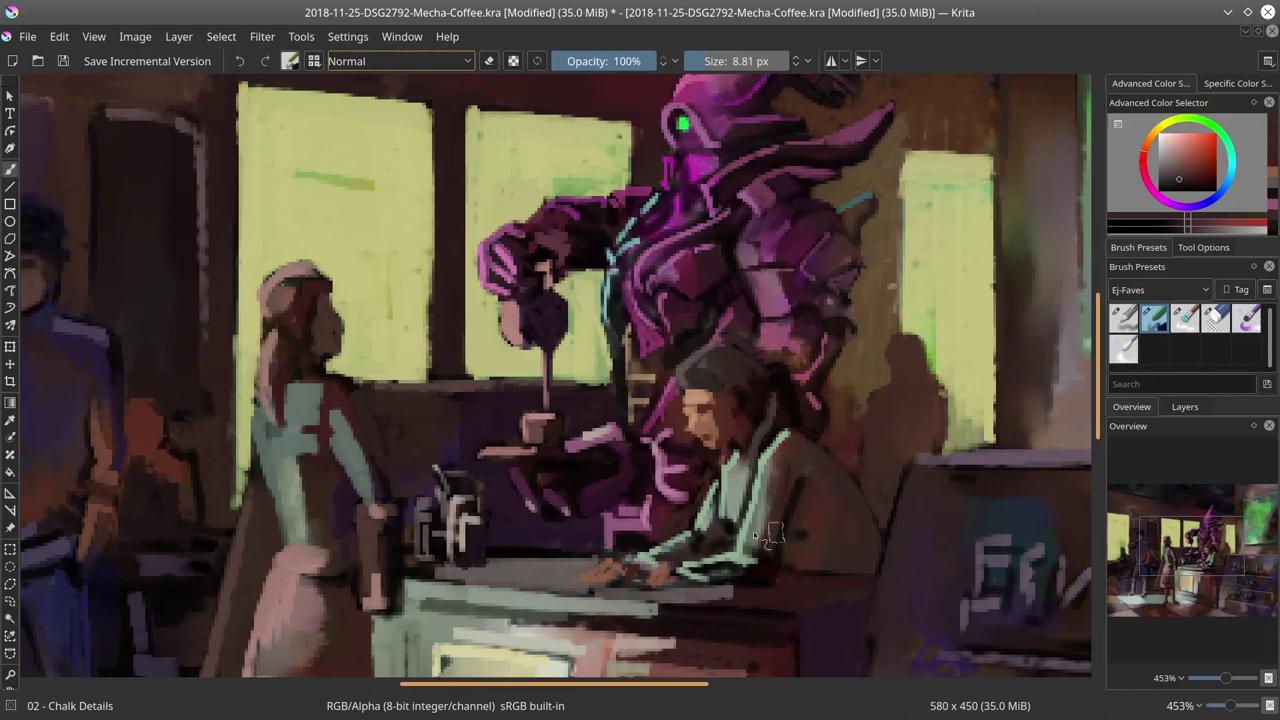
- Add a grey-green patch of shirt at the barista's lower back and blend it with sampled brown
left_click(754, 536, "ctrl")
mouse_move(797, 503)
left_mouse_down()
mouse_move(808, 562)
mouse_move(794, 561)
mouse_move(810, 564)
mouse_move(788, 547)
left_mouse_up()
key("ctrl+z")
left_click(803, 556, "ctrl")
left_click(822, 532, "ctrl")
left_click_drag(808, 537, 798, 543)
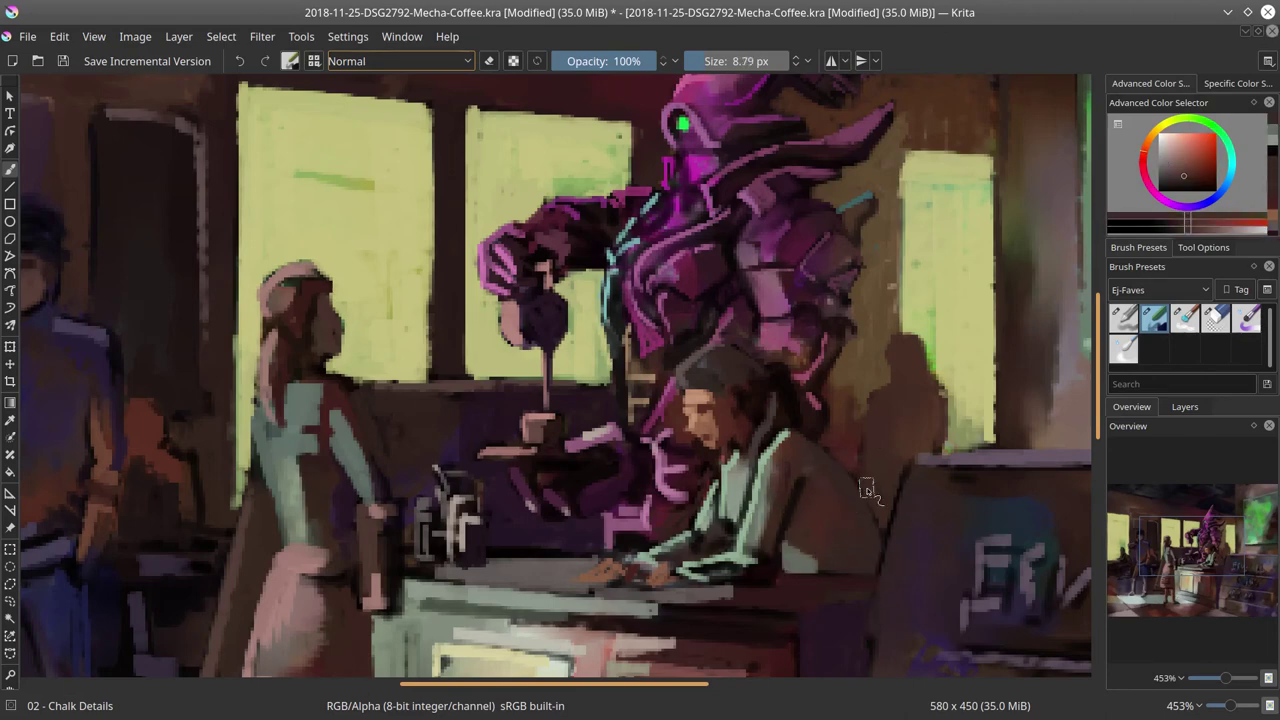
- Smooth the barista's chest and sleeve with sampled grey-green tones
left_click(752, 556, "ctrl")
left_click(738, 488, "ctrl")
left_click_drag(740, 472, 726, 532)
left_click(734, 486, "ctrl")
left_click_drag(726, 464, 712, 520)
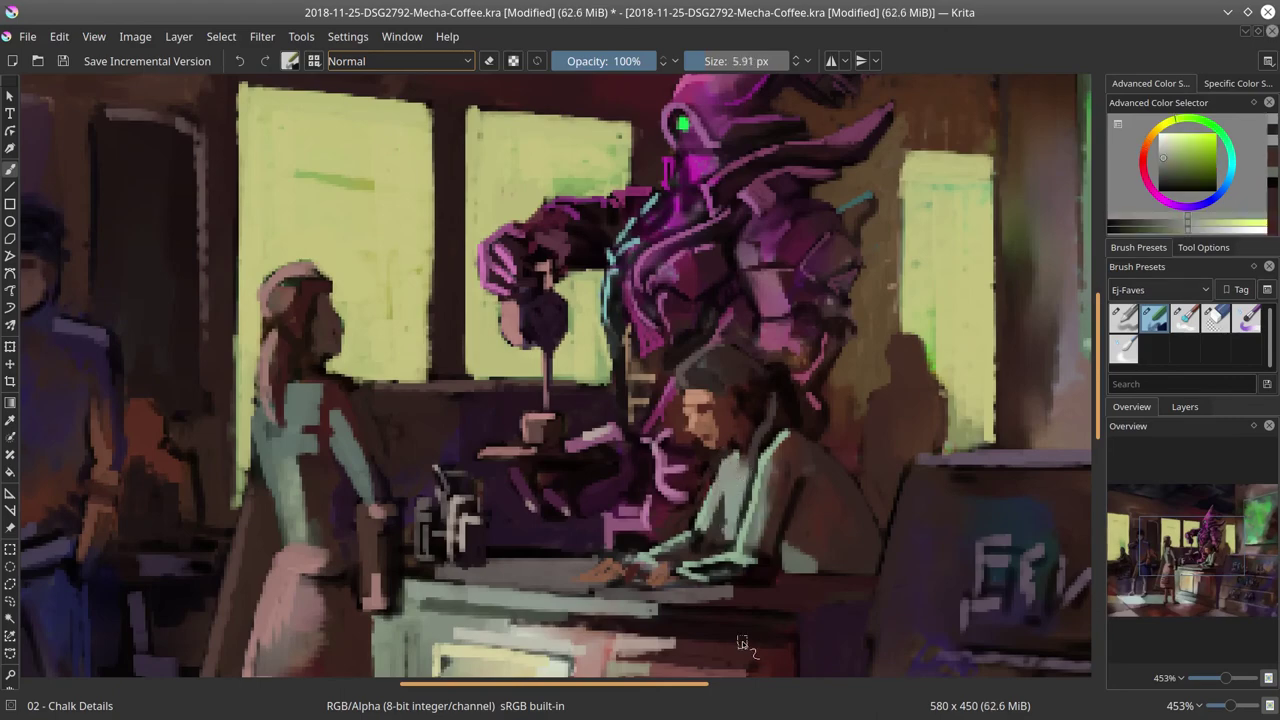
- Touch up the barista's face with small strokes of sampled light skin and reddish brown
left_click(834, 478, "ctrl")
scroll(834, 478, "down", 4)
scroll(815, 490, "up", 4)
left_click(761, 301, "ctrl")
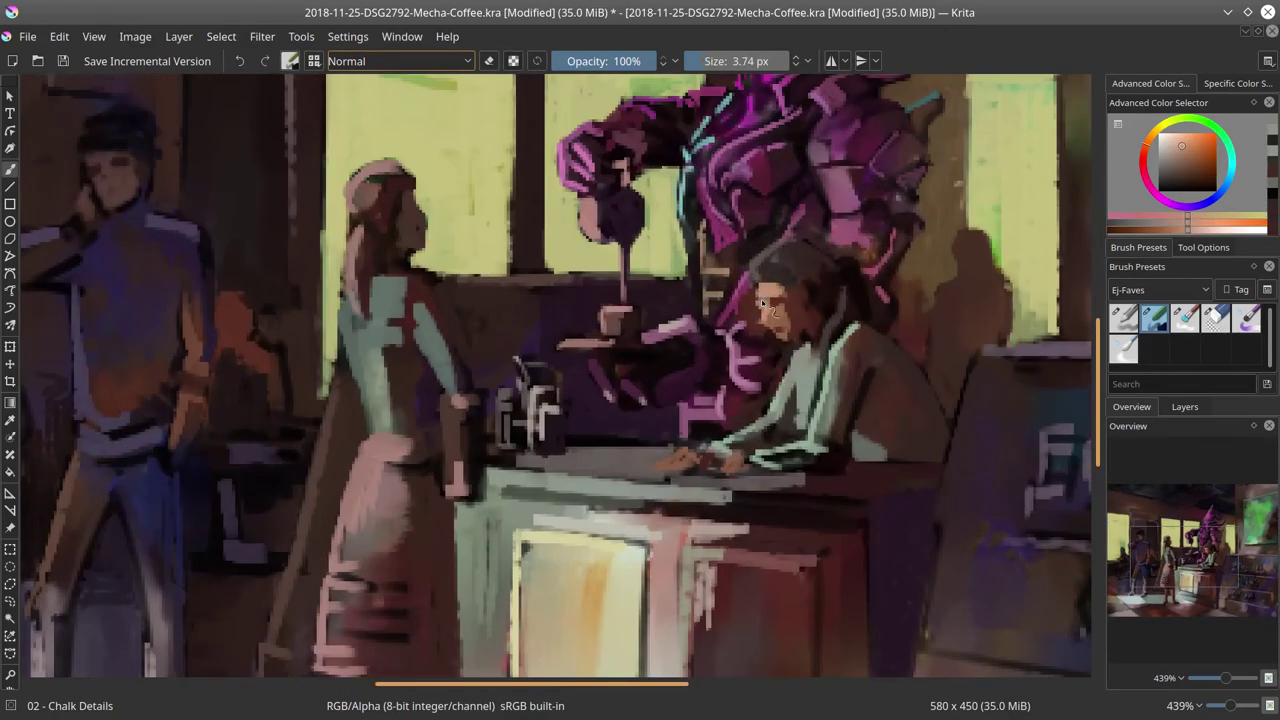
left_click(761, 299, "ctrl")
- Outline the barista's face with a selection, copy and paste it, and clear the selection
scroll(765, 330, "down", 8)
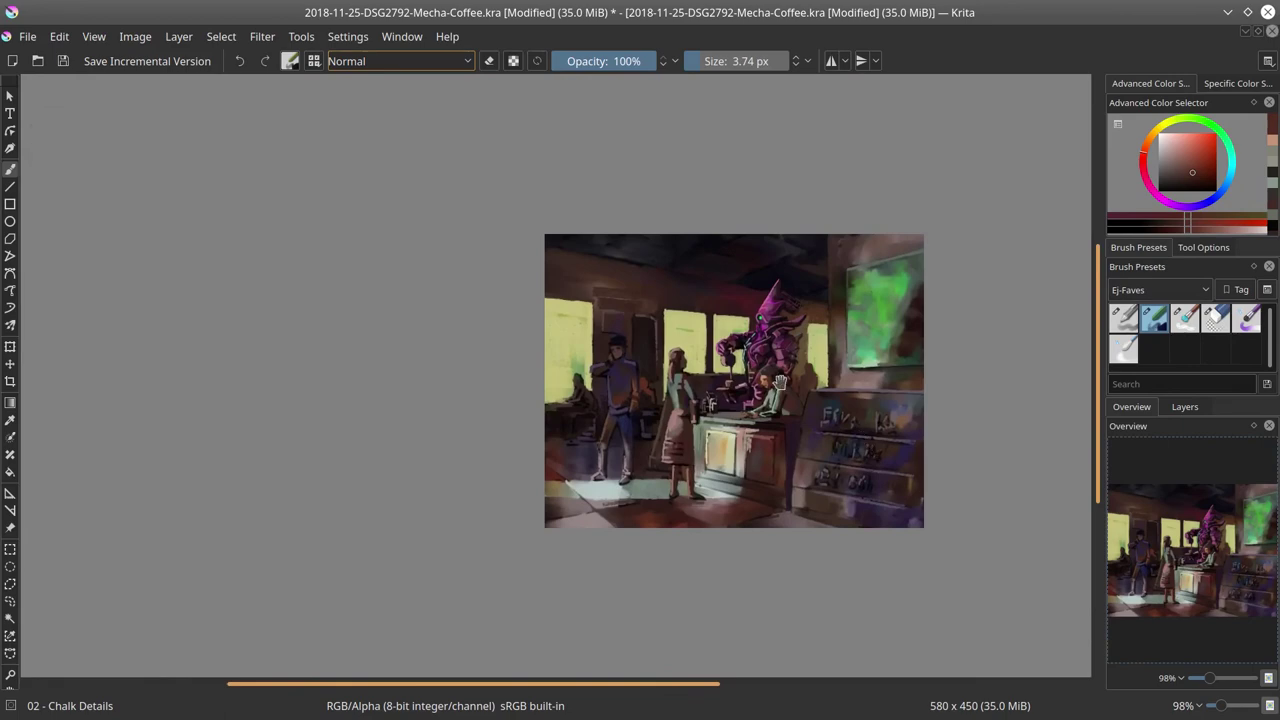
scroll(780, 382, "up", 10)
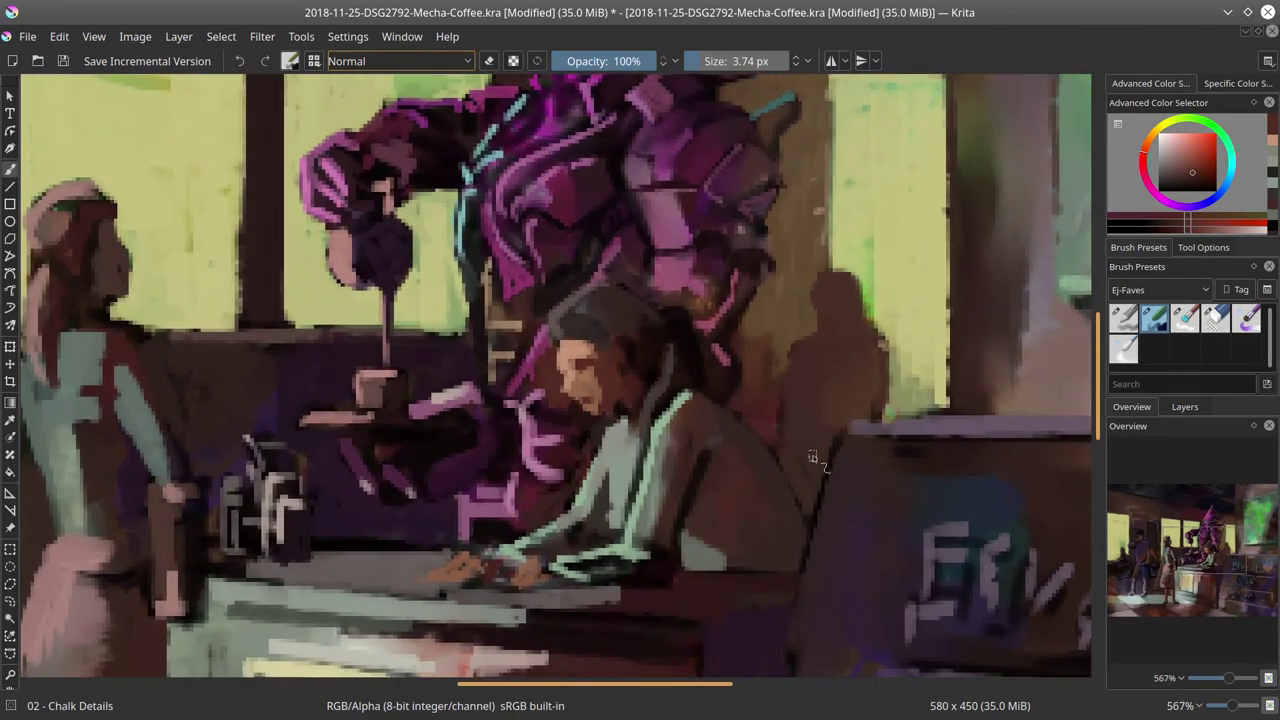
left_click(8, 586)
left_click_drag(552, 340, 618, 346)
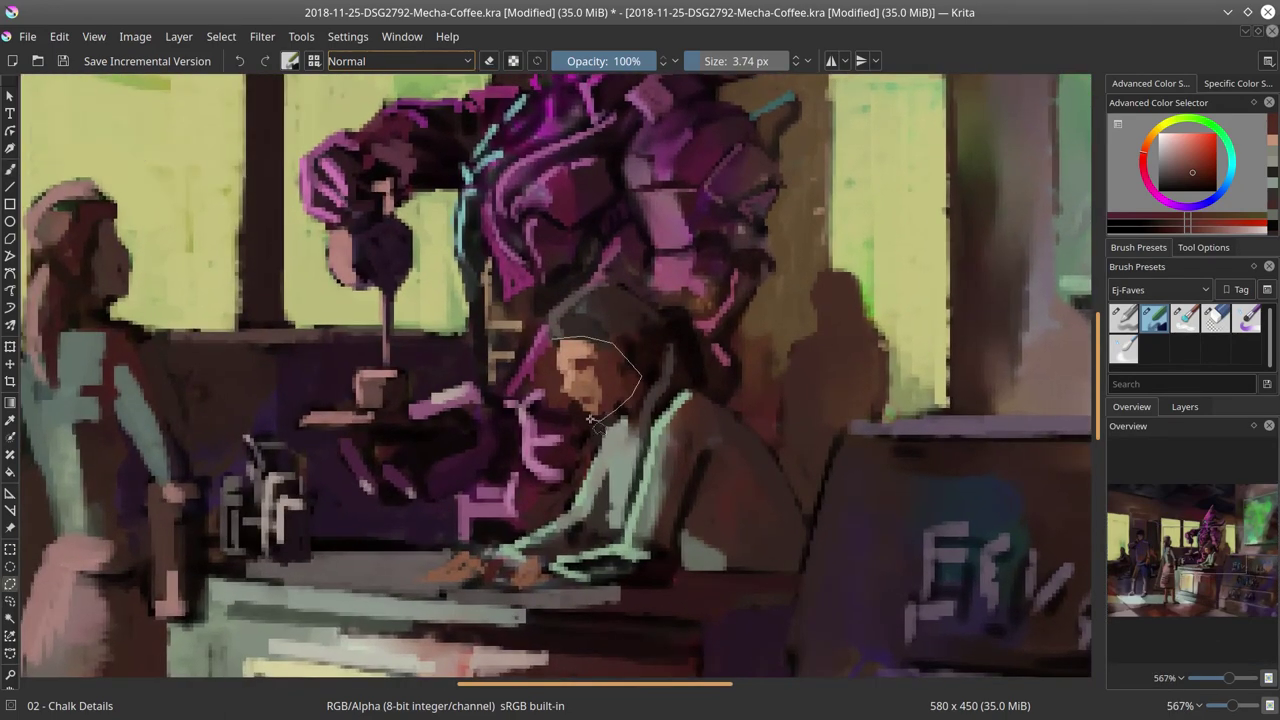
left_click(59, 37)
left_click(128, 180)
left_click(59, 37)
left_click(123, 197)
left_click(221, 37)
left_click(240, 77)
- Adjust the pasted face with the Transform tool so it sits slightly further back on the head
left_click(10, 347)
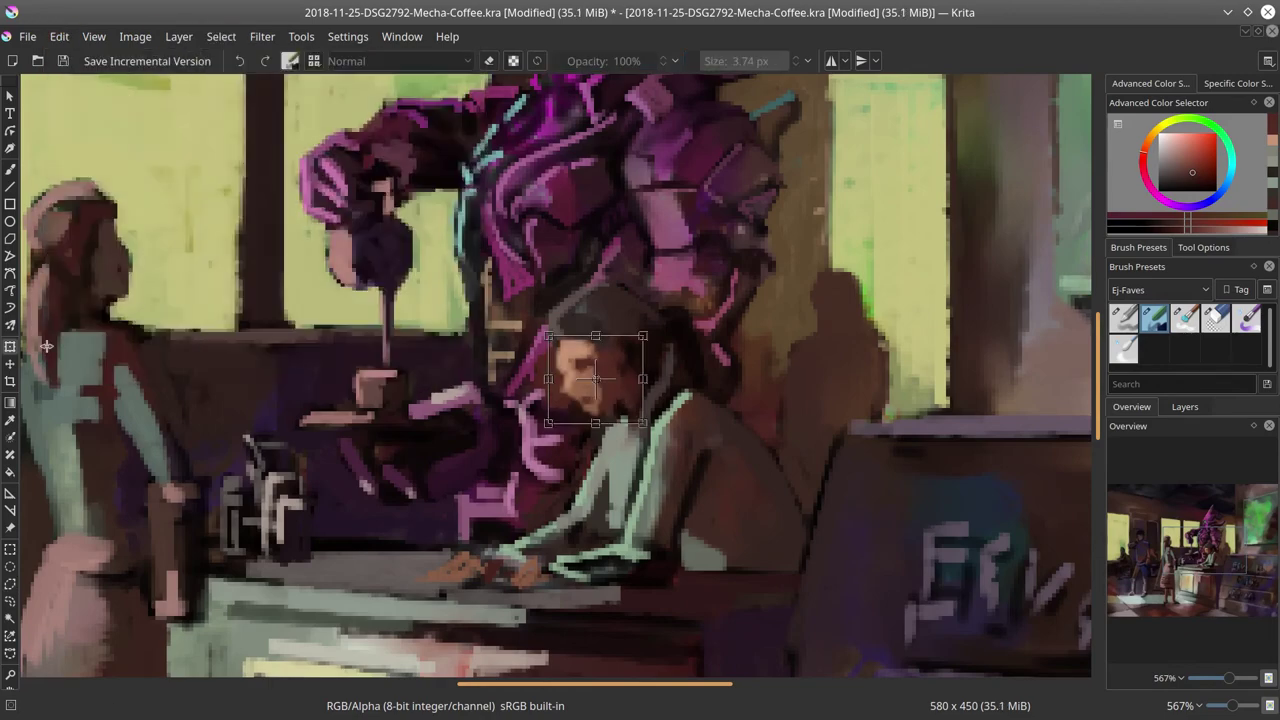
left_click_drag(640, 420, 691, 415)
key("Return")
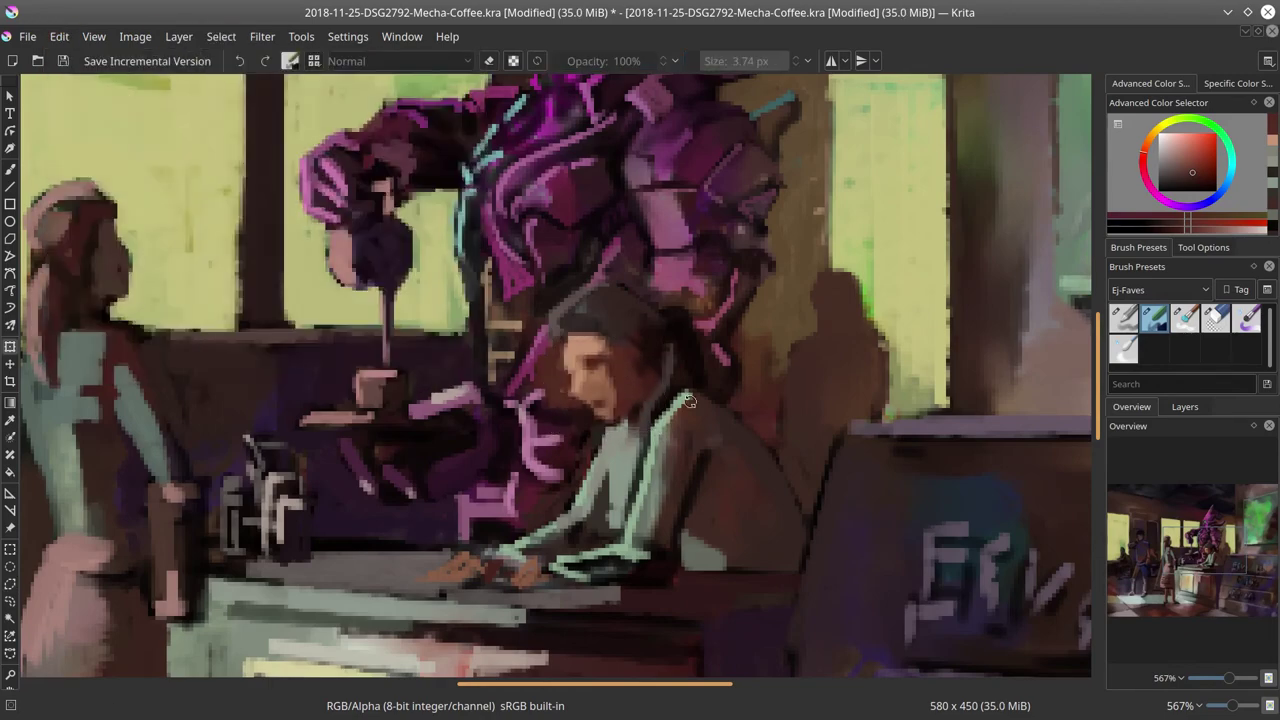
scroll(703, 510, "down", 3)
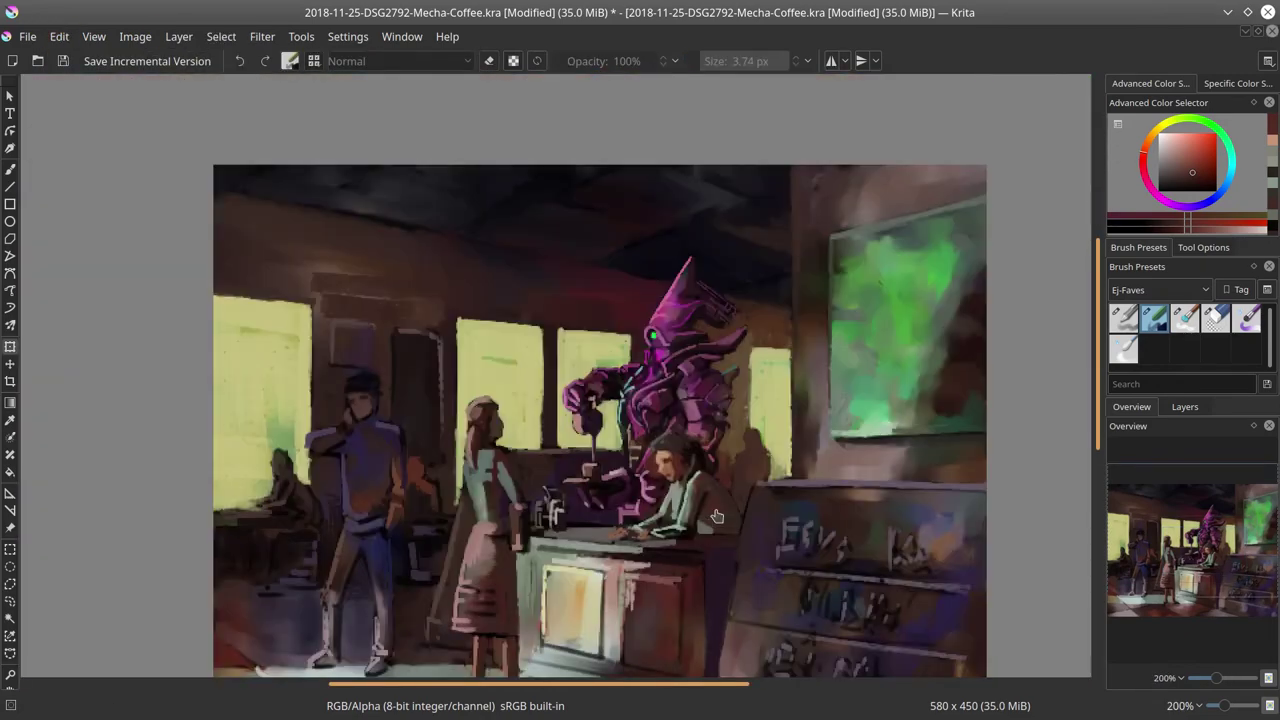
- Select the barista's whole head including the hair, copy and paste it, and clear the selection
scroll(716, 516, "up", 3)
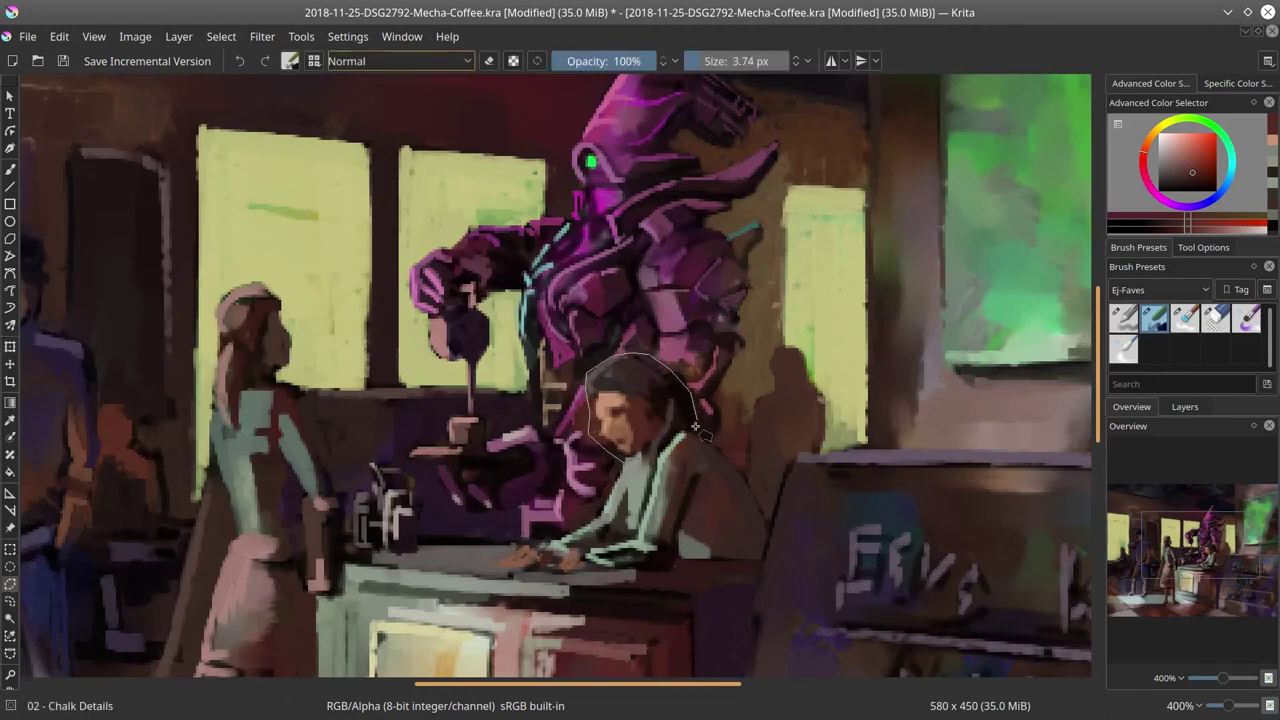
left_click(59, 37)
left_click(128, 180)
left_click(59, 37)
left_click(123, 199)
left_click(221, 37)
left_click(245, 77)
- Shrink the pasted head slightly with the Transform tool and return to the 02 - Chalk Details brush
left_click(10, 347)
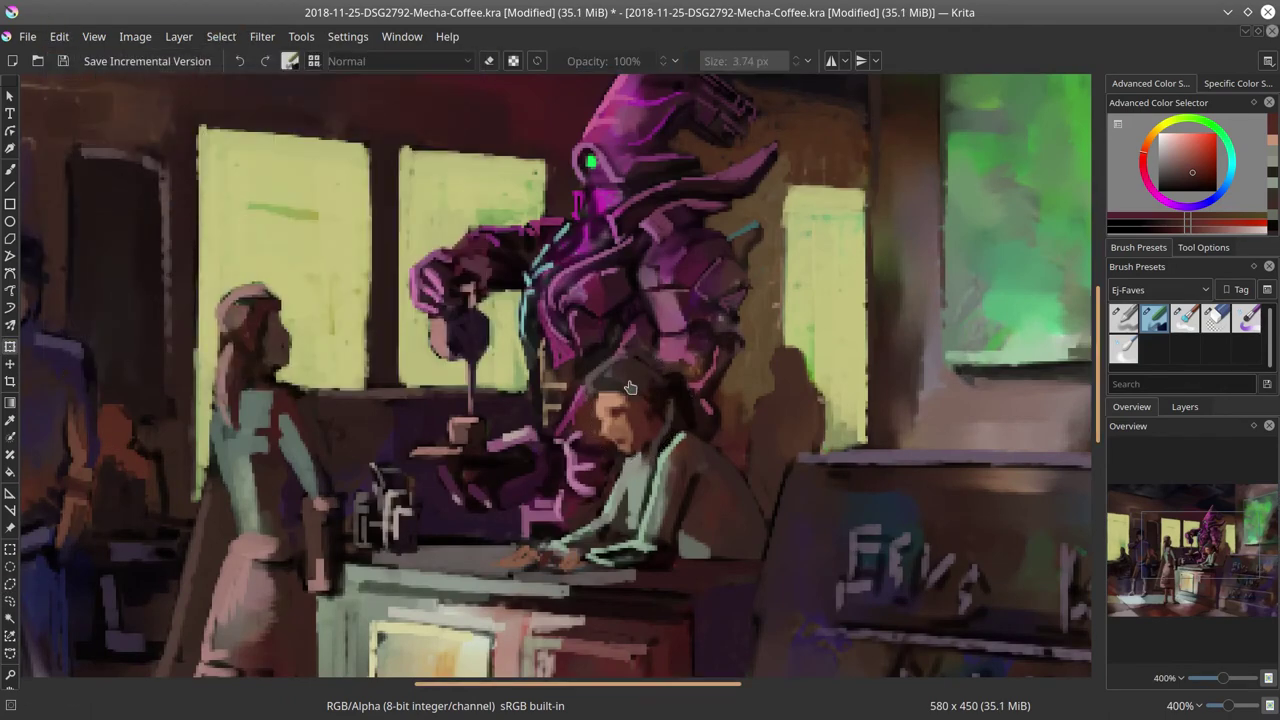
left_click_drag(586, 353, 657, 390)
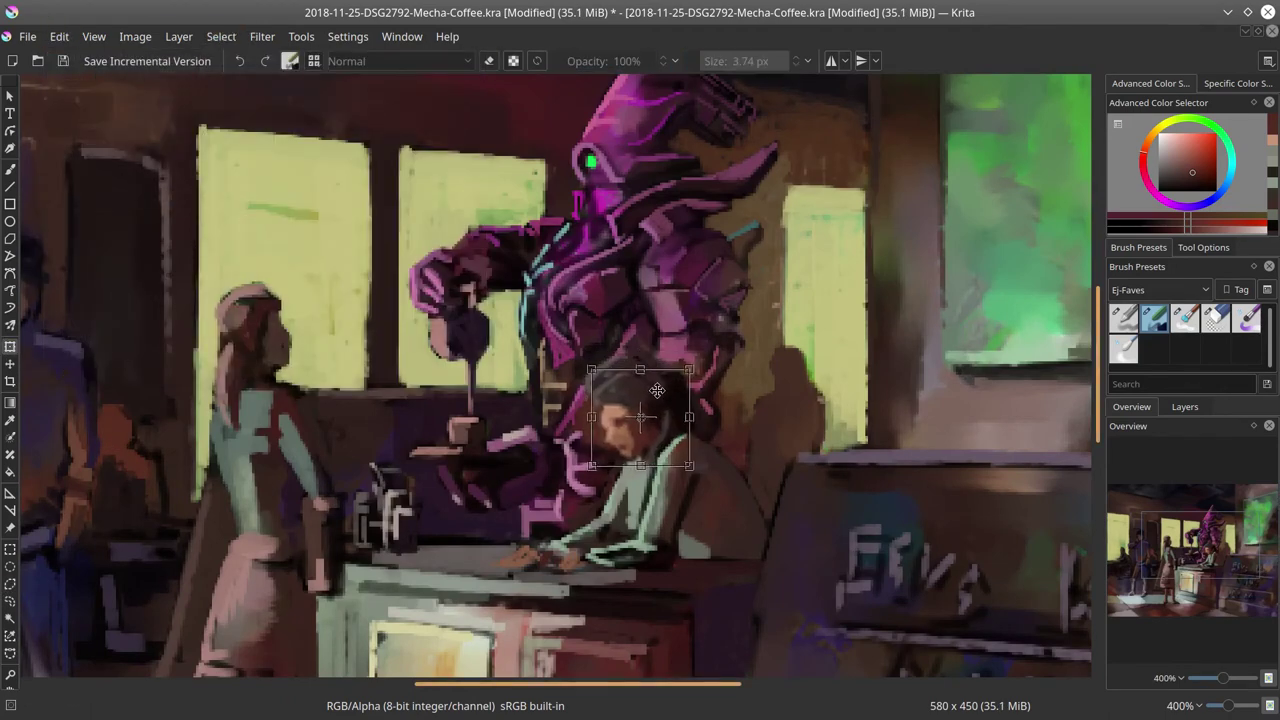
key("ctrl+z")
left_click(752, 449)
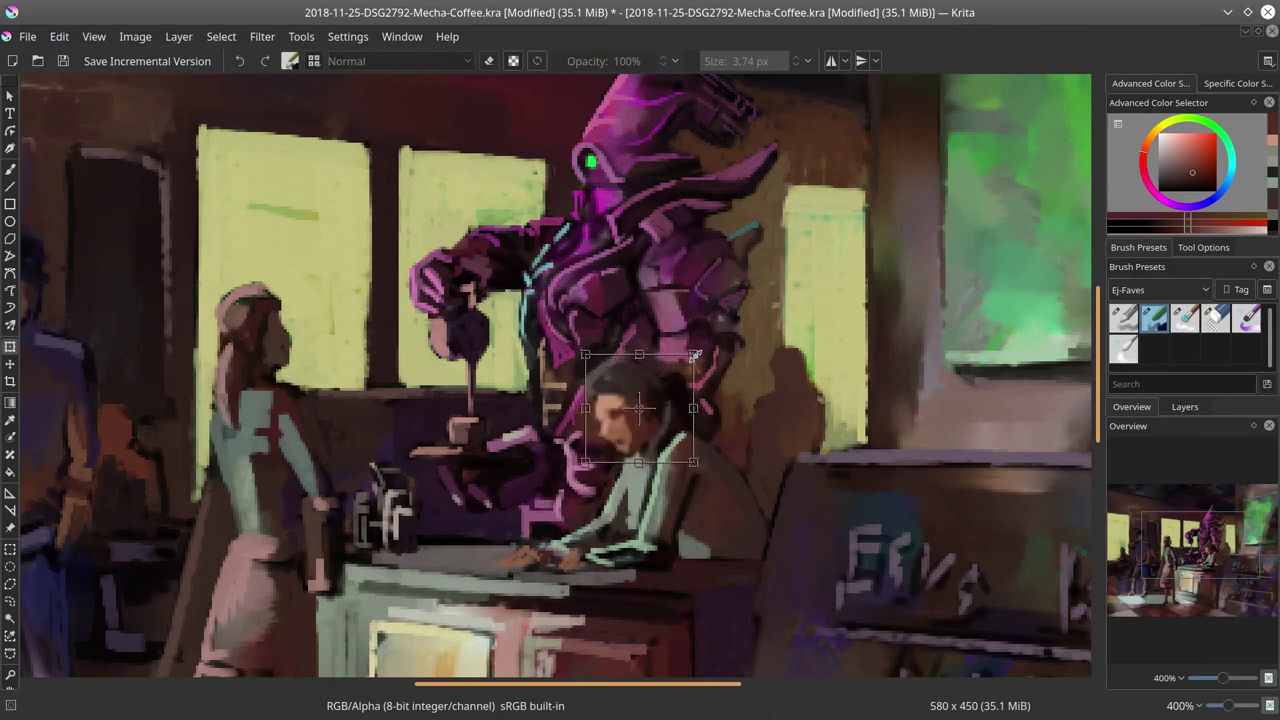
left_click_drag(702, 350, 691, 362)
left_click(1150, 316)
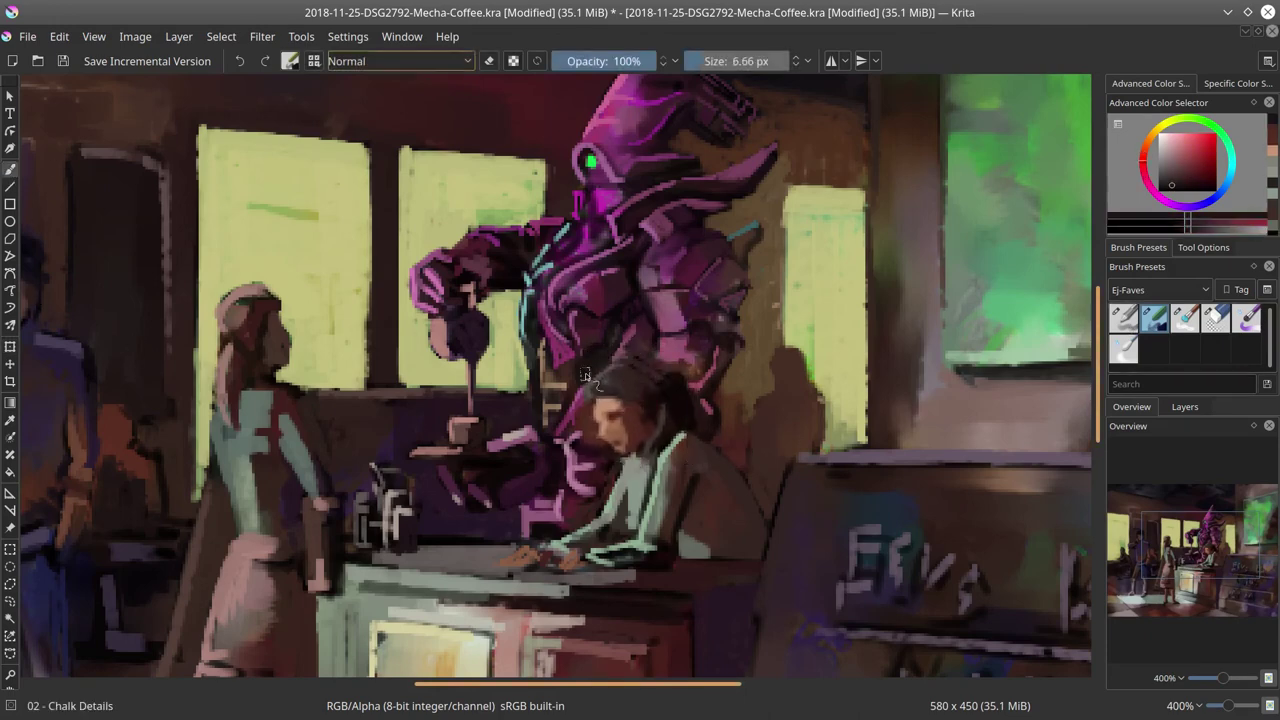
- Paint around the top and back of the barista's head with sampled purple and background brown
left_click(632, 348, "ctrl")
left_click_drag(630, 356, 655, 362)
left_click(748, 402, "ctrl")
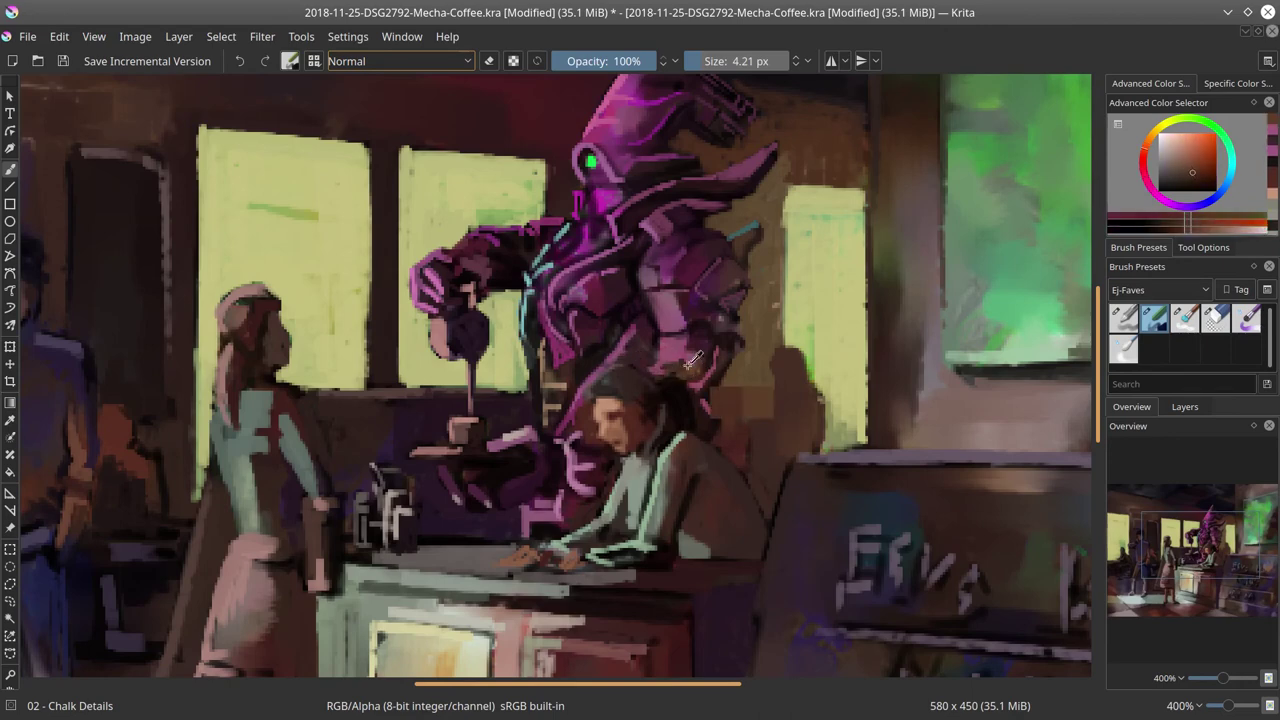
left_click_drag(748, 402, 726, 390)
- Redefine the barista's sleeves and forearms with strokes of sampled dark brown and light green
left_click(706, 592, "ctrl")
mouse_move(682, 516)
left_mouse_down()
mouse_move(629, 515)
mouse_move(657, 477)
mouse_move(695, 593)
mouse_move(743, 596)
mouse_move(663, 492)
mouse_move(660, 534)
mouse_move(667, 467)
mouse_move(652, 465)
mouse_move(540, 560)
left_mouse_up()
left_click(706, 518, "ctrl")
left_click(657, 475, "ctrl")
left_click(661, 493, "ctrl")
left_click(562, 562, "ctrl")
- Extend the light edge of the countertop beneath the barista's elbow with sampled counter grey
left_click(526, 577, "ctrl")
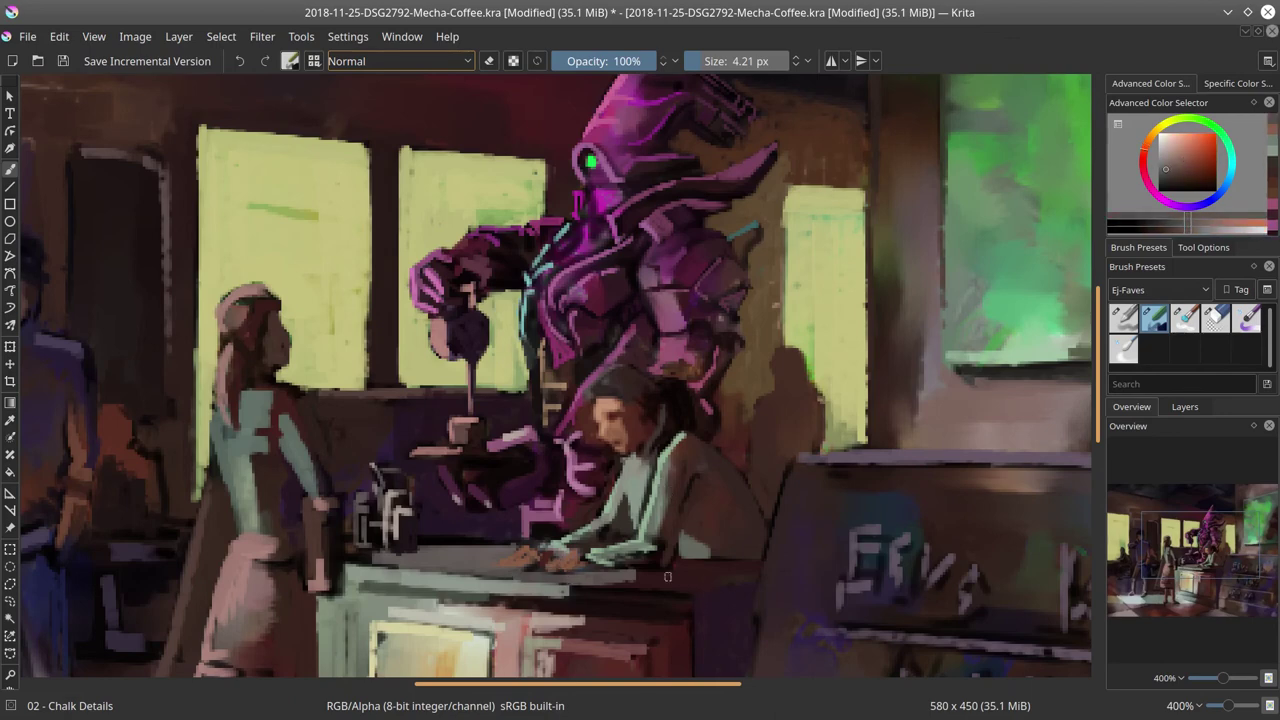
left_click_drag(640, 579, 730, 571)
left_click(690, 590, "ctrl")
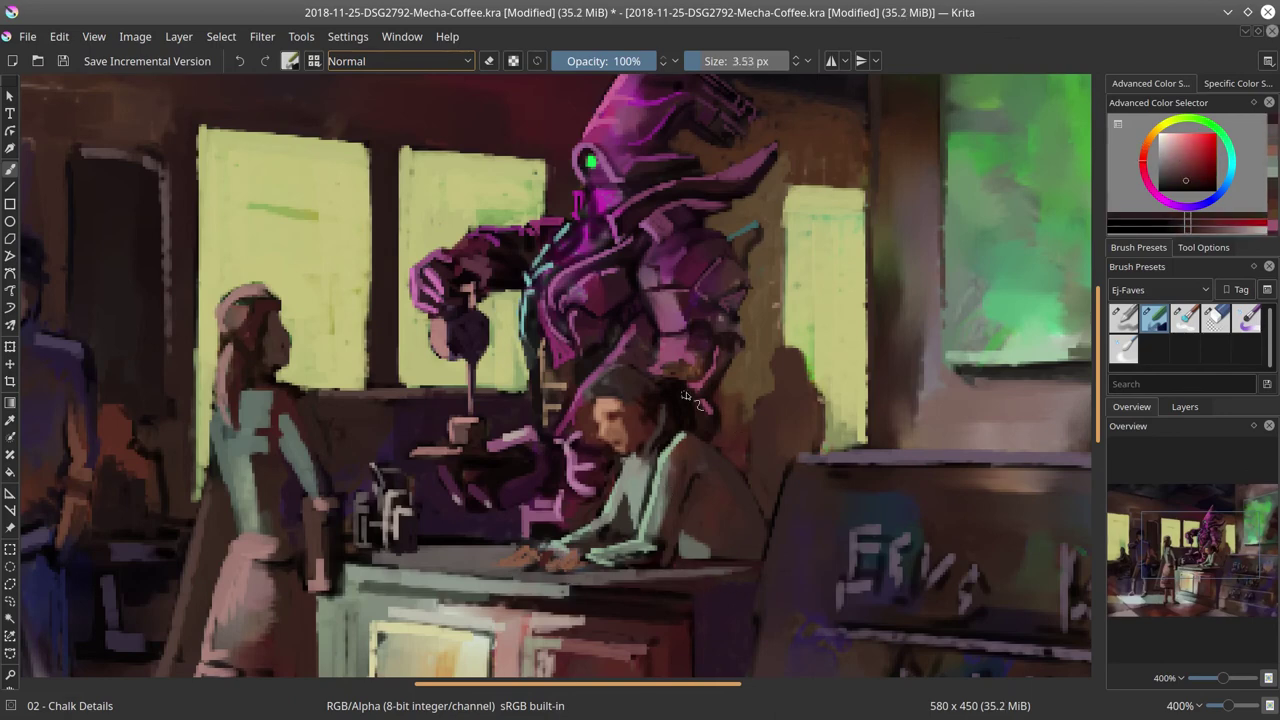
- Paint the barista's long hair behind the face and down to the shoulder with sampled dark browns
left_click(670, 412, "ctrl")
left_click_drag(658, 422, 653, 437)
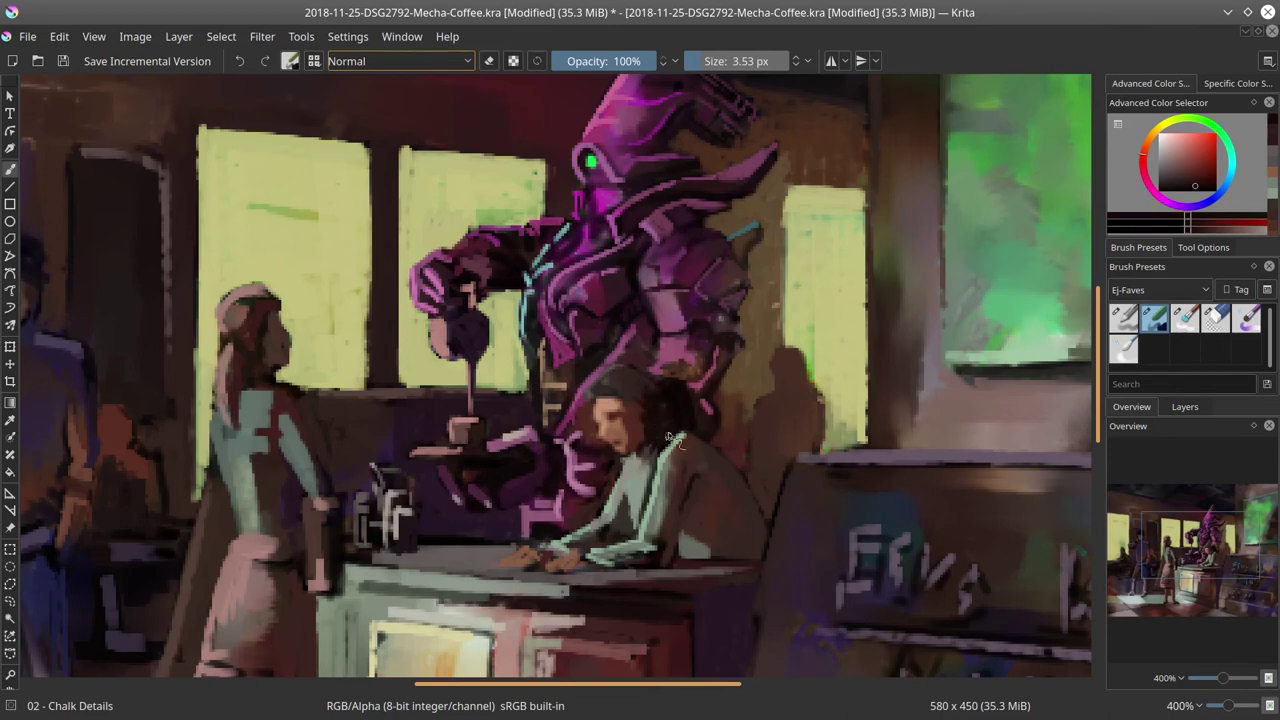
left_click(672, 440, "ctrl")
key("bracketright")
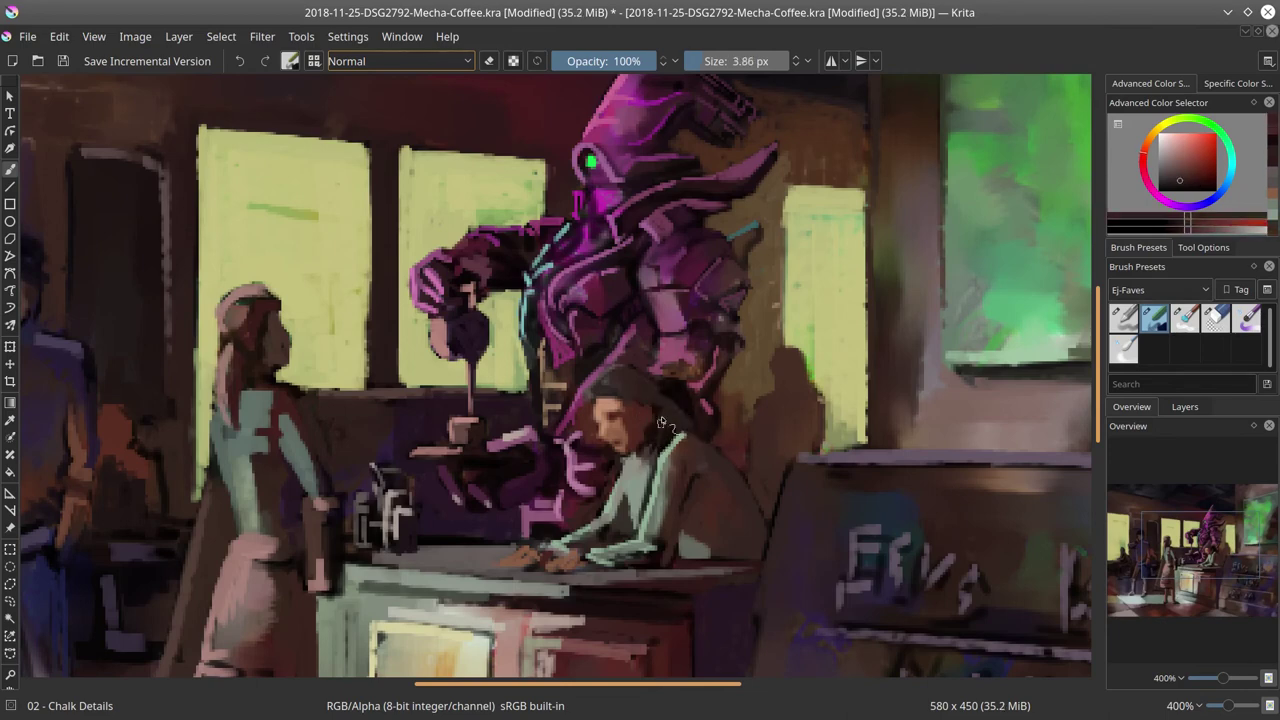
left_click(643, 422, "ctrl")
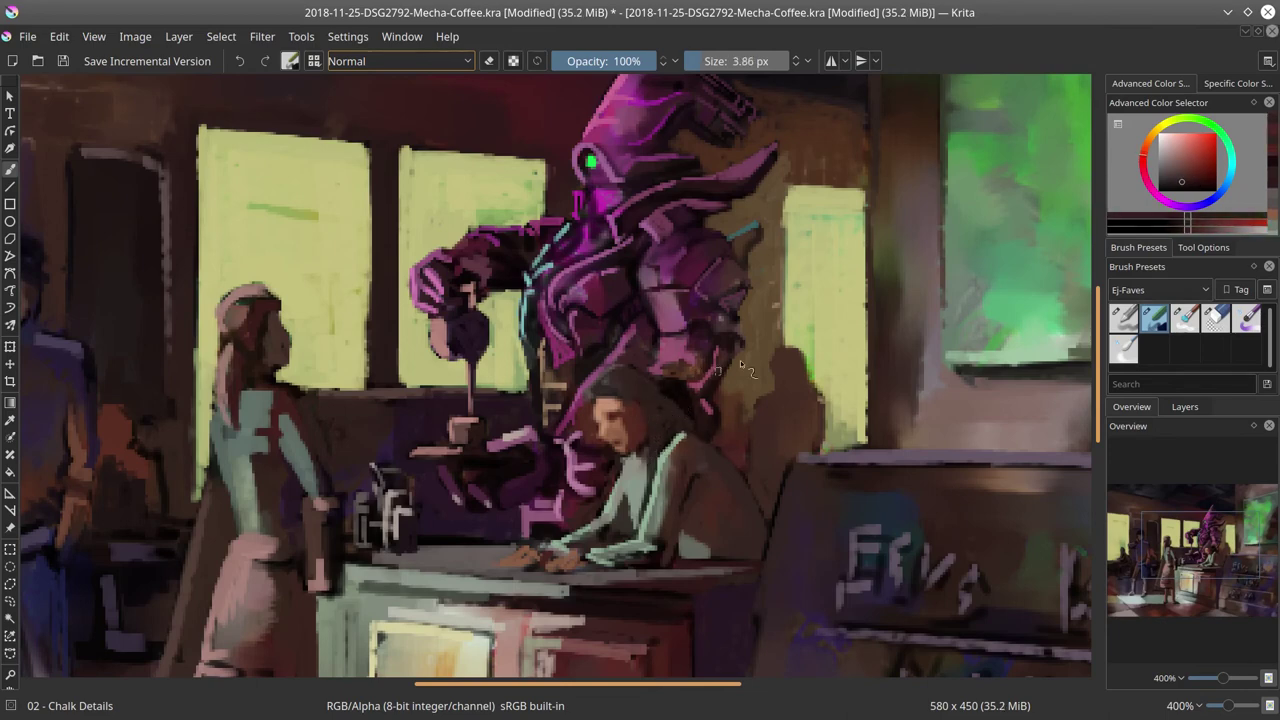
left_click(656, 412, "ctrl")
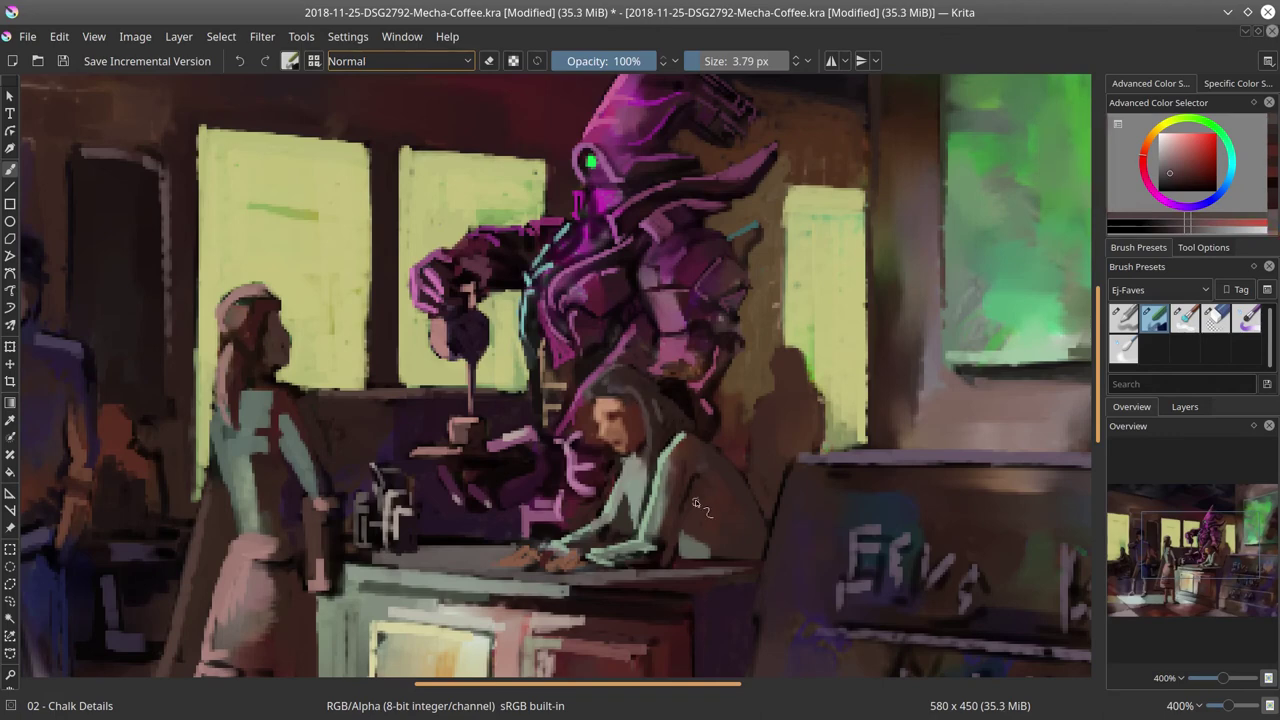
- Restore the mecha's dark and purple shapes behind the barista's hair using sampled colors
left_click(697, 358, "ctrl")
mouse_move(660, 380)
left_mouse_down()
mouse_move(696, 392)
mouse_move(690, 380)
mouse_move(693, 402)
left_mouse_up()
left_click(688, 368, "ctrl")
left_click(712, 417, "ctrl")
left_click(731, 430, "ctrl")
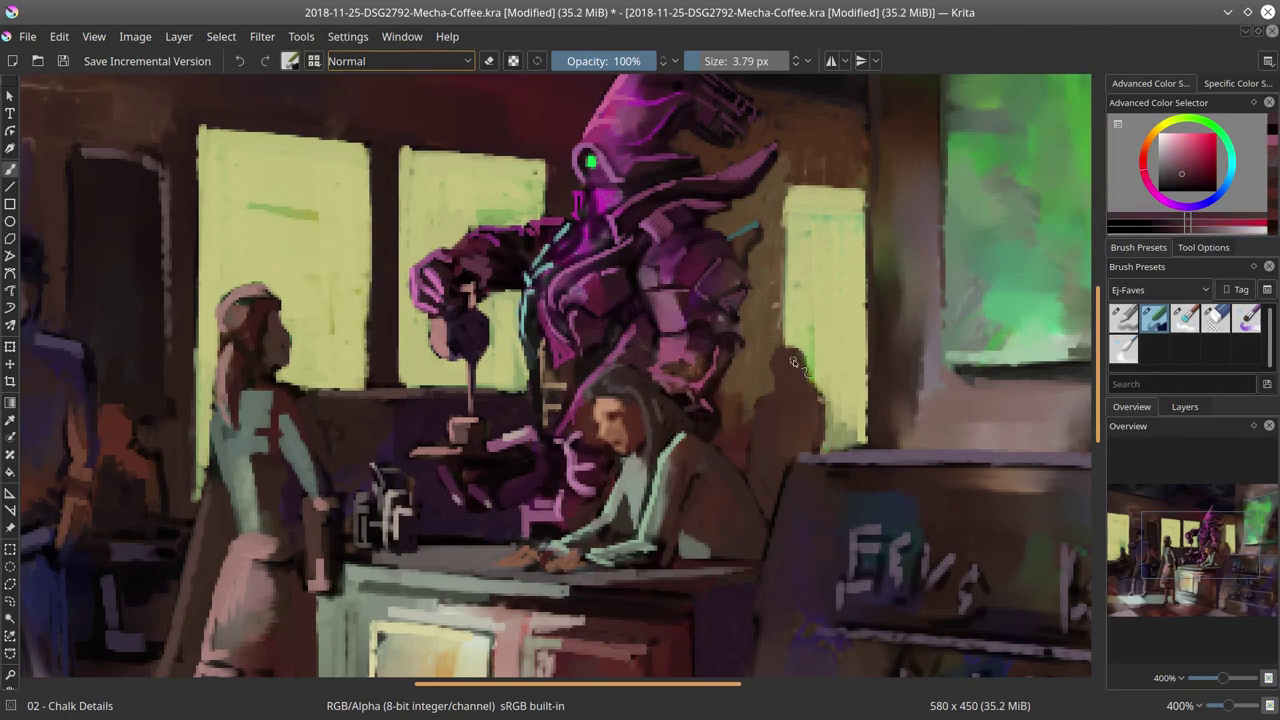
- Refine the barista's face and the top of the hair with small strokes of sampled skin, brown and grey
scroll(790, 362, "down", 6)
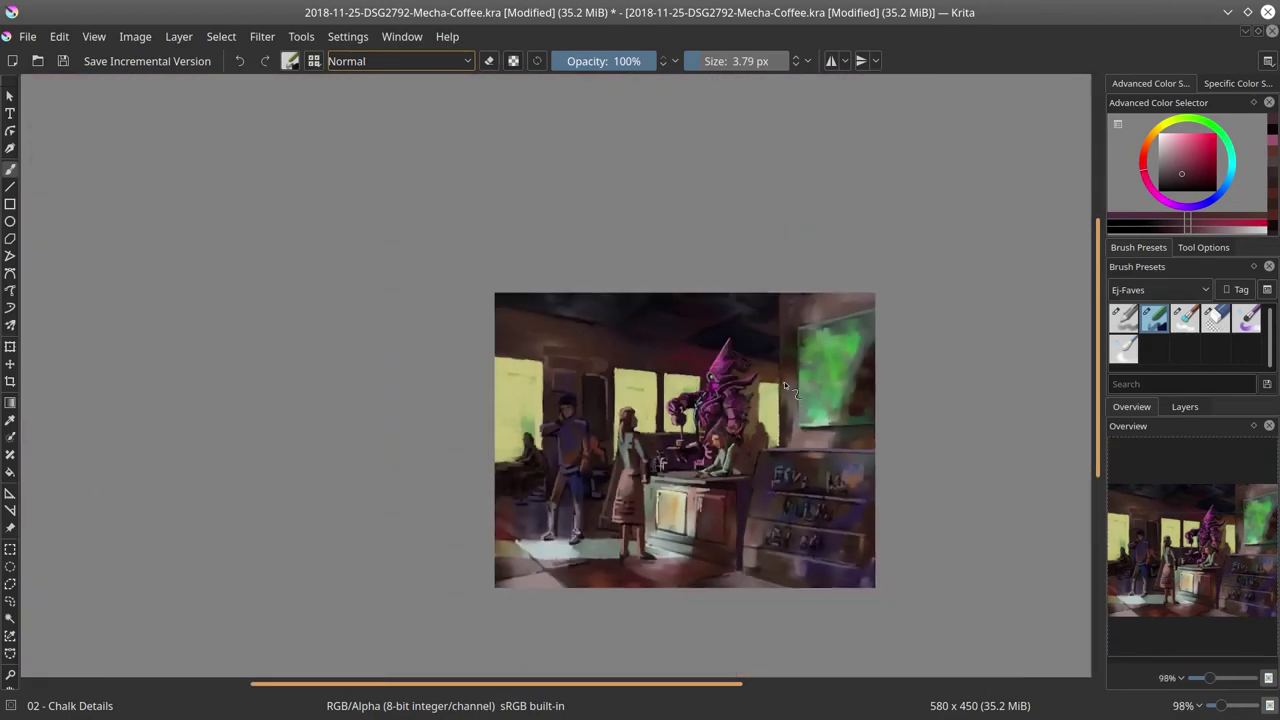
mouse_move(681, 491)
left_mouse_down("ctrl+space")
mouse_move(678, 331)
mouse_move(732, 310)
mouse_move(748, 346)
left_mouse_up("ctrl+space")
left_click(722, 332, "ctrl")
left_click(754, 347, "ctrl")
left_click_drag(752, 338, 756, 350)
left_click(752, 330, "ctrl")
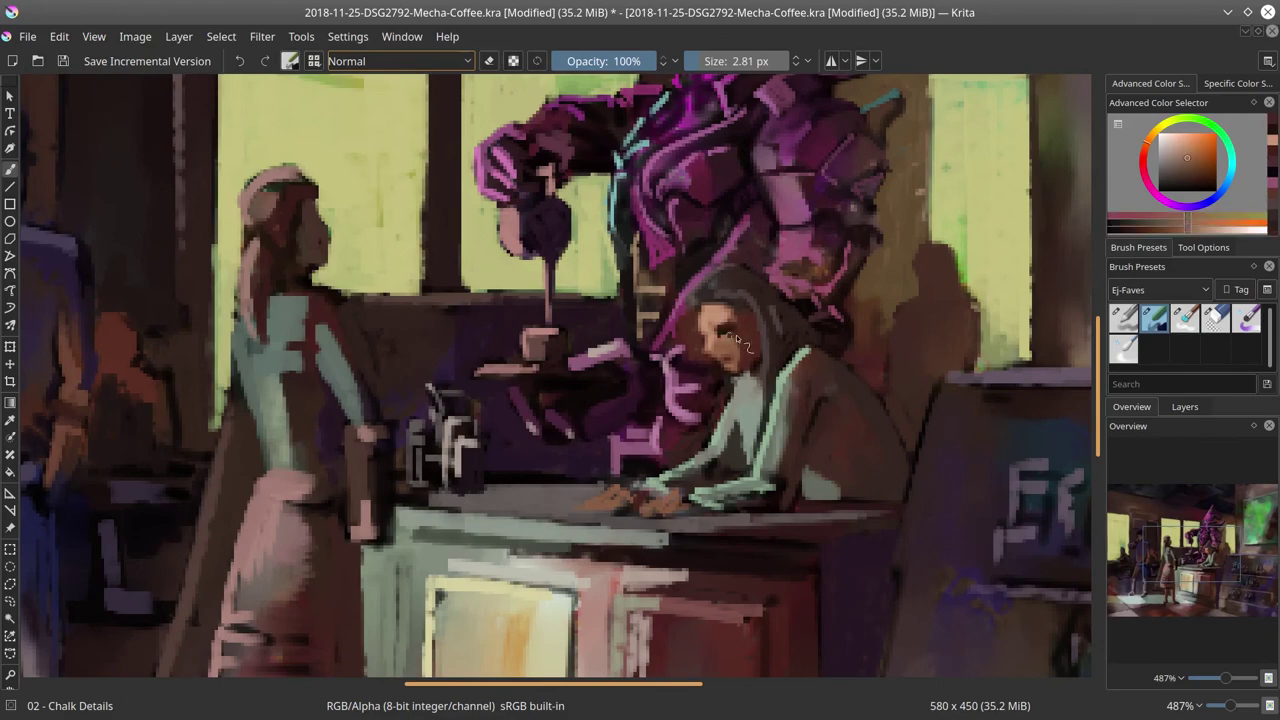
left_click(764, 310, "ctrl")
left_click_drag(770, 282, 785, 302)
left_click(760, 328, "ctrl")
- Model the barista's cheek, nose and jaw with small strokes of sampled light skin and reddish brown
scroll(788, 353, "down", 3)
scroll(807, 355, "up", 6)
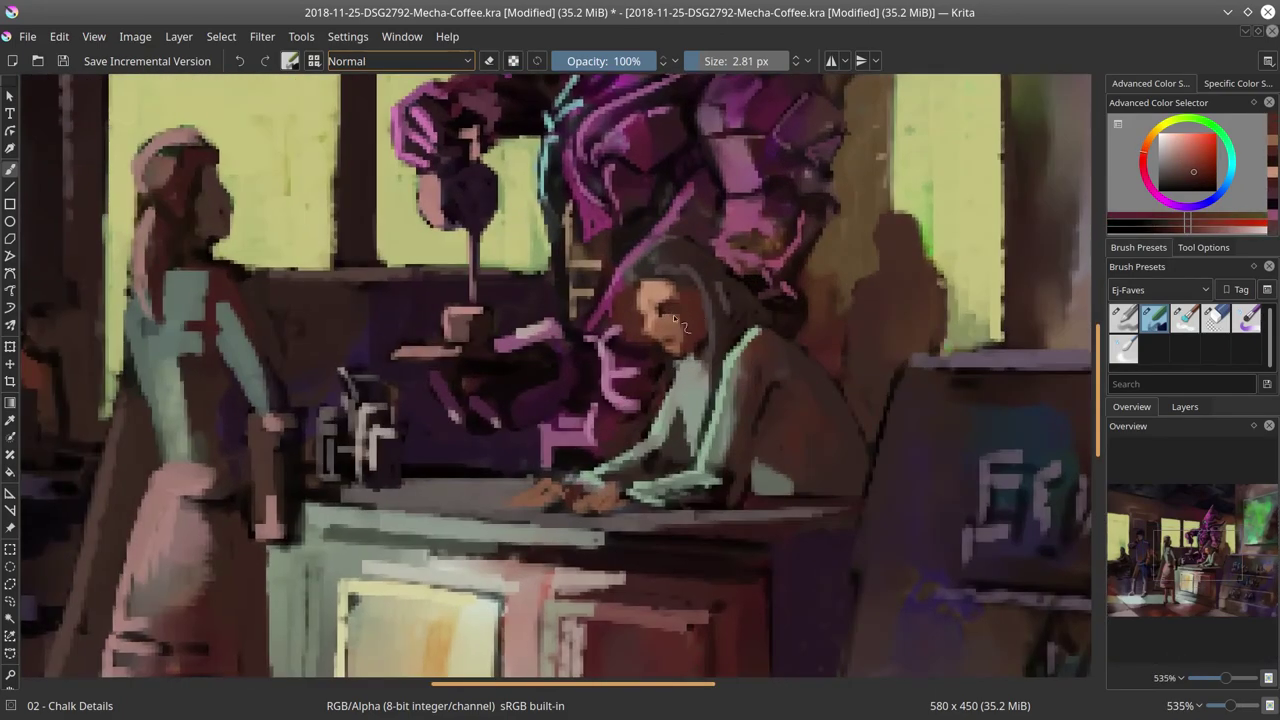
left_click(673, 314, "ctrl")
left_click(671, 320, "ctrl")
left_click(652, 302, "ctrl")
left_click(654, 306, "ctrl")
mouse_move(665, 317)
left_mouse_down()
mouse_move(670, 326)
mouse_move(671, 306)
left_mouse_up()
left_click(690, 314, "ctrl")
left_click(686, 310, "ctrl")
scroll(751, 374, "down", 2)
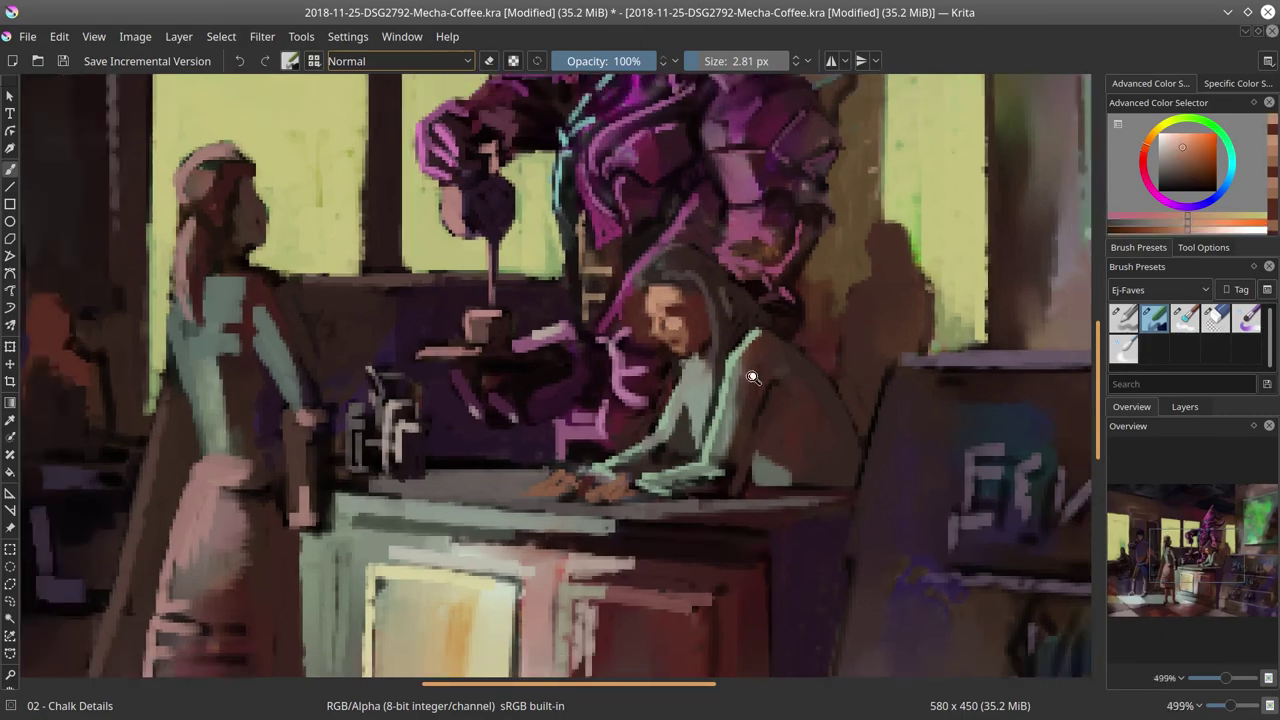
scroll(740, 350, "up", 1)
scroll(708, 312, "down", 2)
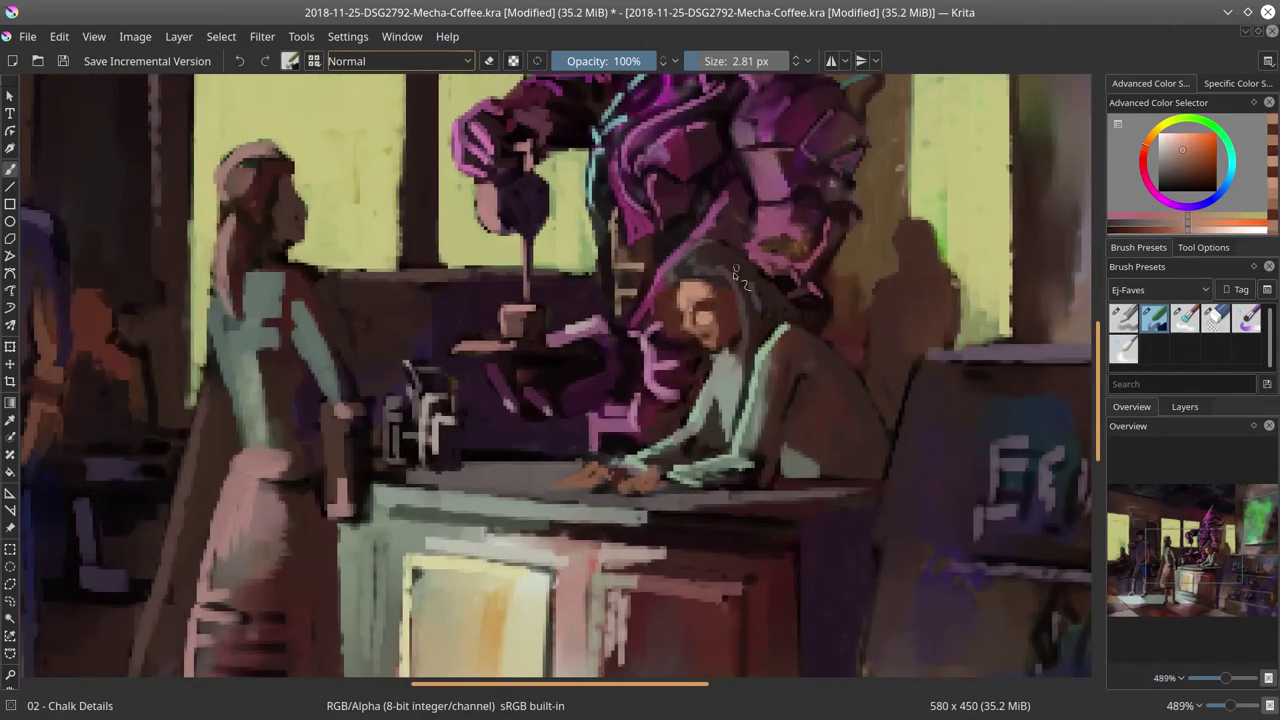
scroll(760, 260, "down", 3)
scroll(663, 272, "up", 5)
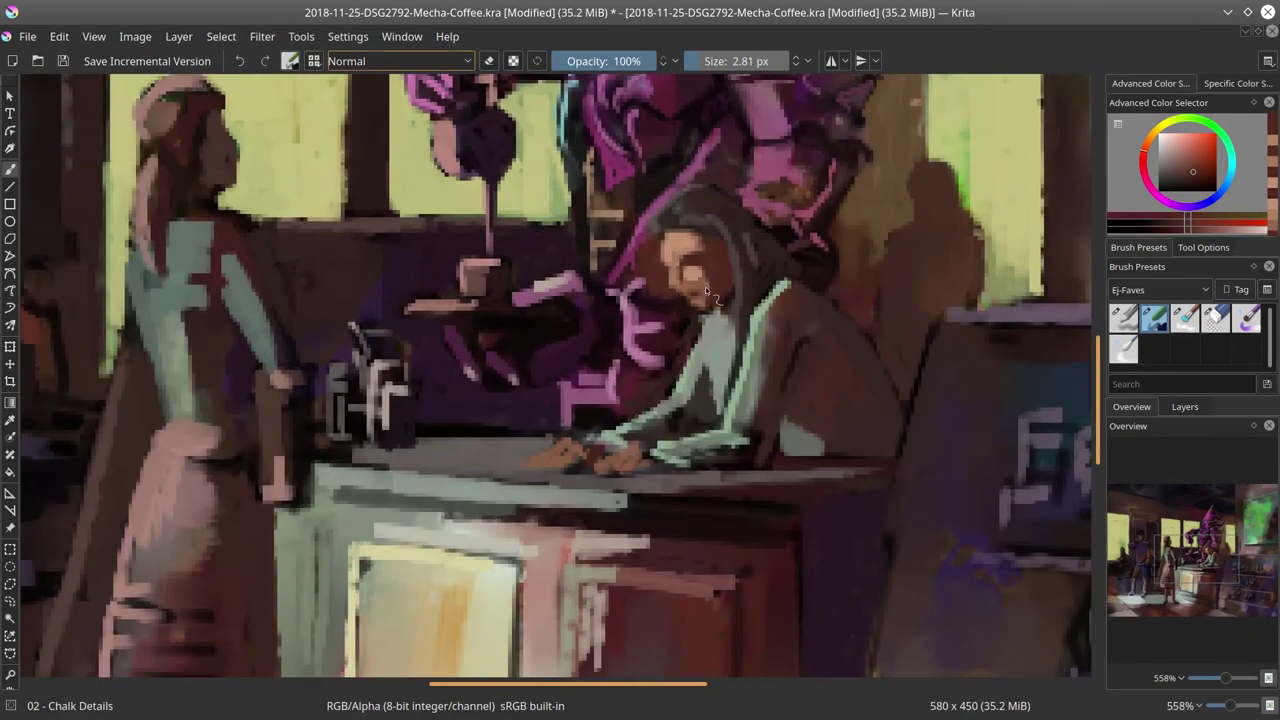
scroll(268, 152, "down", 7)
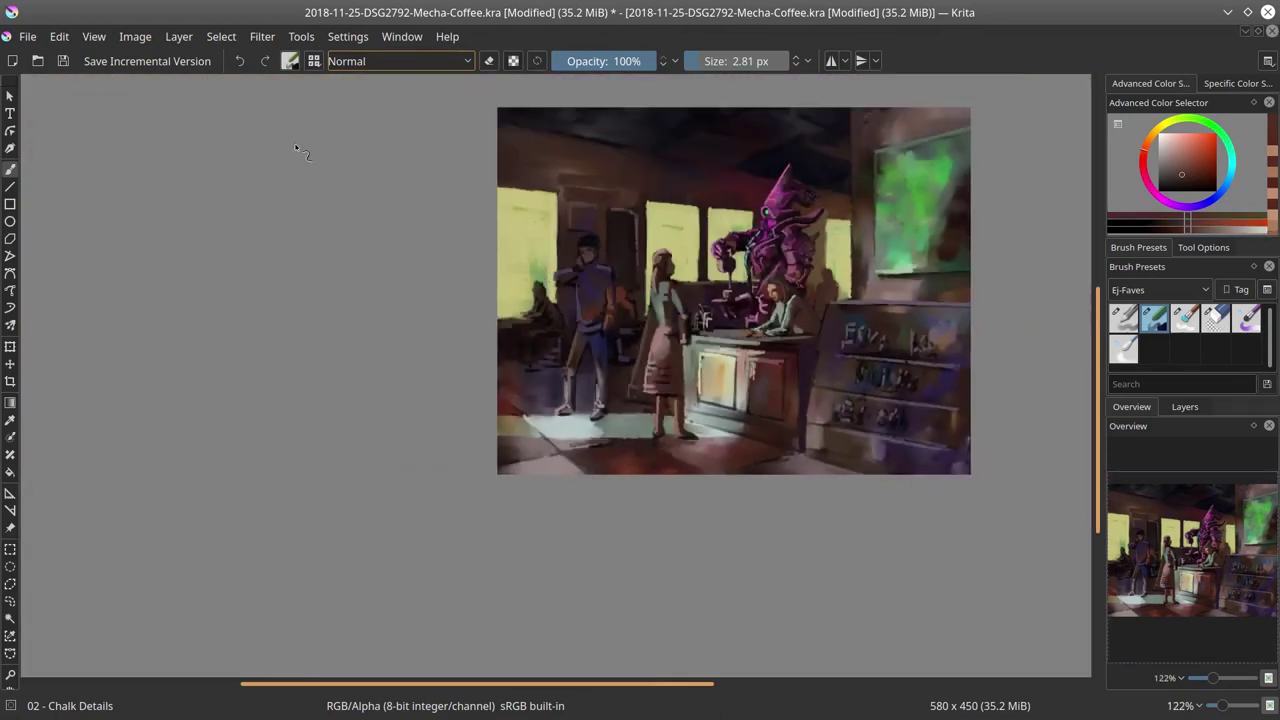
- Save the painting and mirror the whole image horizontally
left_click(62, 61)
left_click(135, 36)
left_click(156, 220)
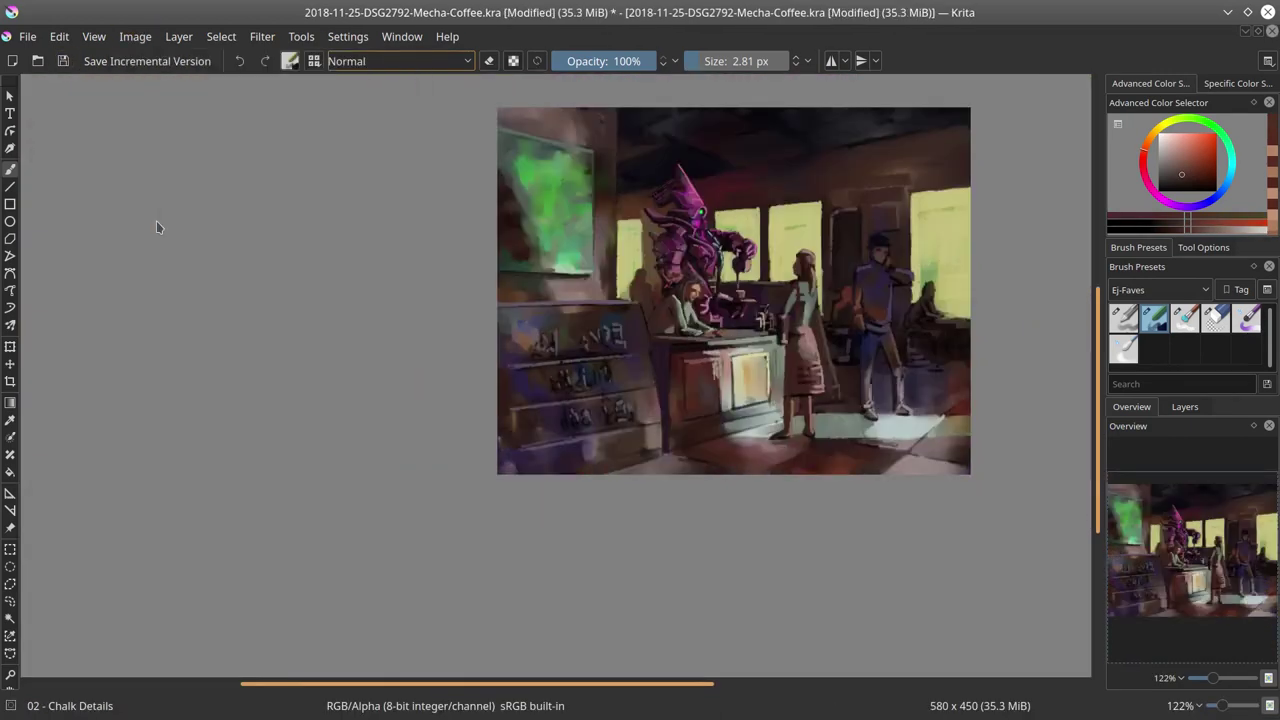
- Smooth out the barista's facial features with the 03 - Blender Textured Soft brush and repaint the face's light and shadow planes in chalk
scroll(706, 342, "up", 7)
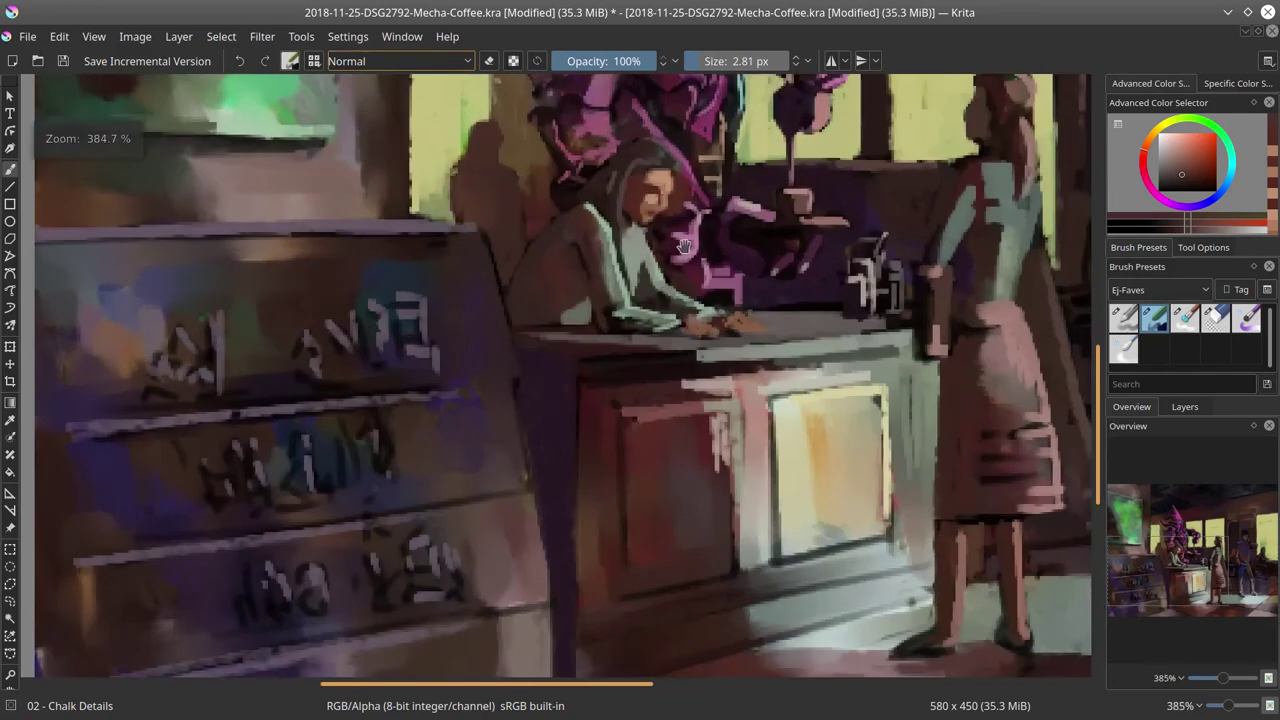
key("3")
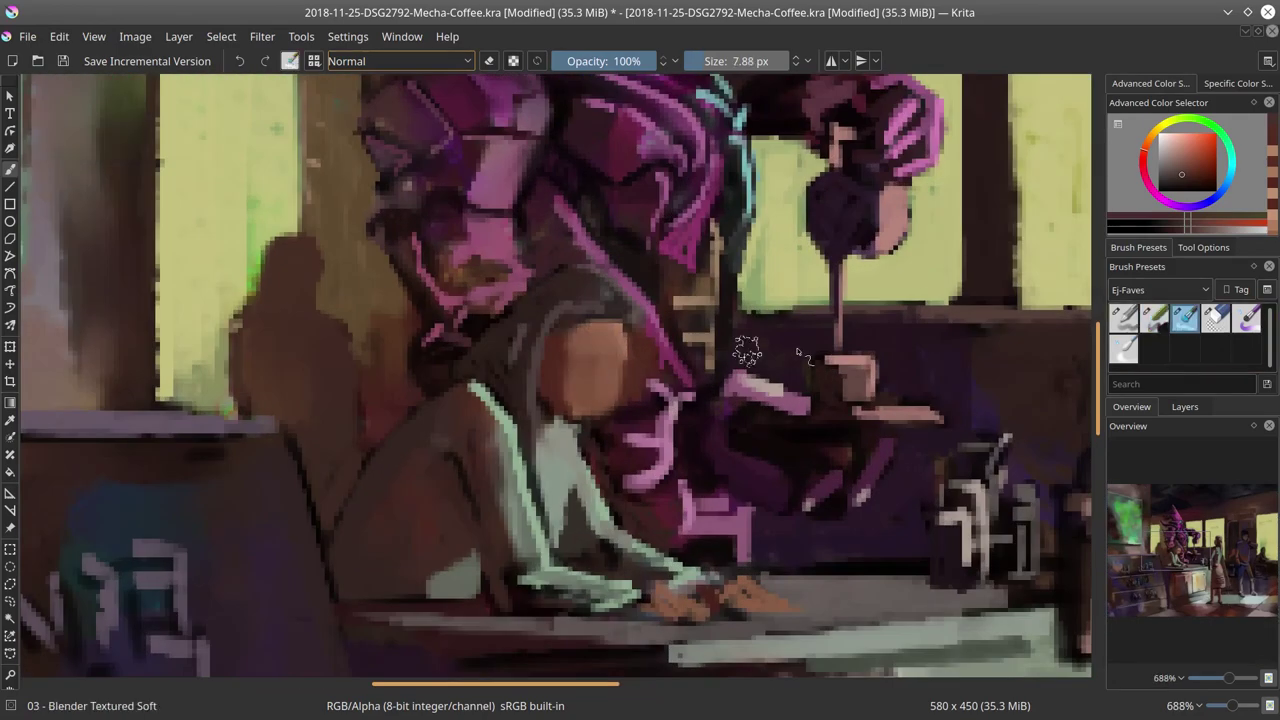
key("slash")
left_click(600, 361, "ctrl")
mouse_move(566, 354)
left_mouse_down()
mouse_move(601, 366)
mouse_move(634, 335)
mouse_move(602, 403)
mouse_move(615, 350)
mouse_move(561, 430)
mouse_move(596, 458)
left_mouse_up()
left_click(632, 350, "ctrl")
left_click(602, 404, "ctrl")
left_click(602, 456, "ctrl")
left_click(590, 408, "ctrl")
left_click(585, 350, "ctrl")
left_click(1185, 157)
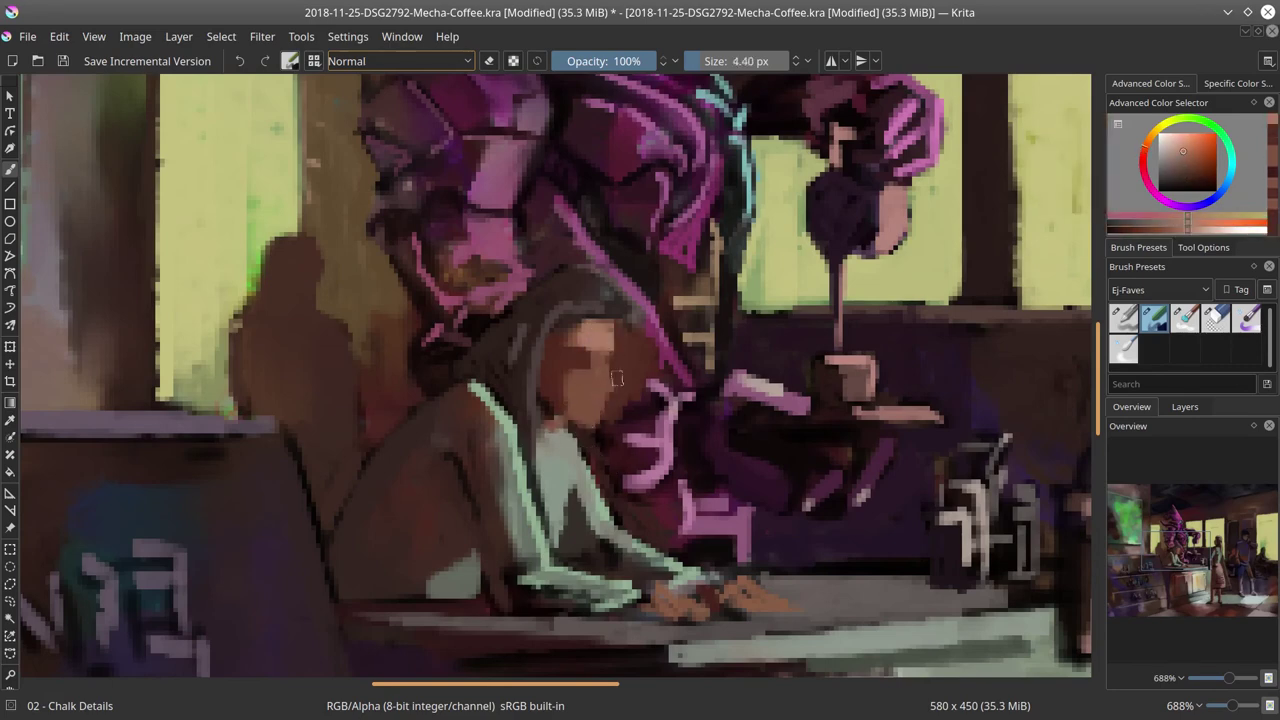
- Reshape the hair over the barista's forehead and around the face with sampled dark brown
left_click(631, 328, "ctrl")
mouse_move(626, 287)
left_mouse_down()
mouse_move(640, 288)
mouse_move(580, 272)
mouse_move(488, 334)
left_mouse_up()
left_click(551, 289, "ctrl")
left_click_drag(572, 282, 617, 308)
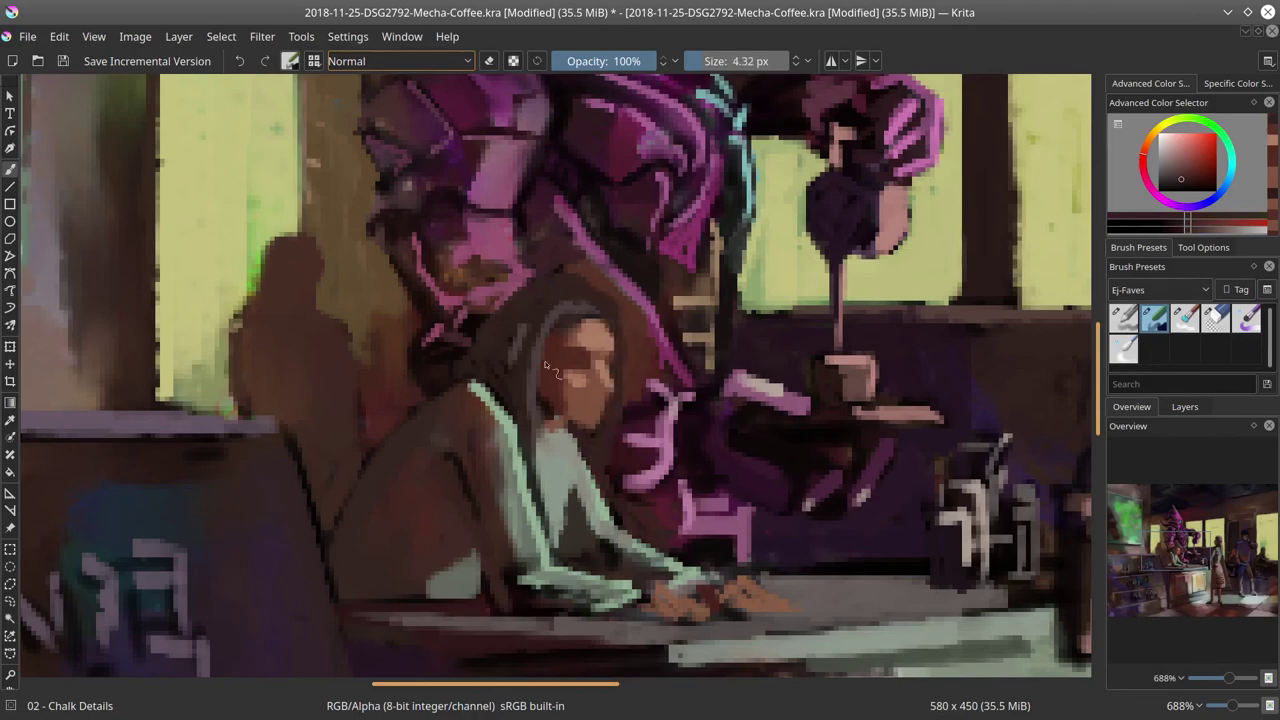
- Add pale grey-green highlight strands to the barista's hair on both sides of the face
left_click(566, 458, "ctrl")
left_click_drag(607, 426, 621, 492)
left_click_drag(643, 400, 637, 400)
left_click_drag(569, 312, 541, 426)
left_click_drag(550, 334, 533, 436)
left_click_drag(654, 414, 687, 567)
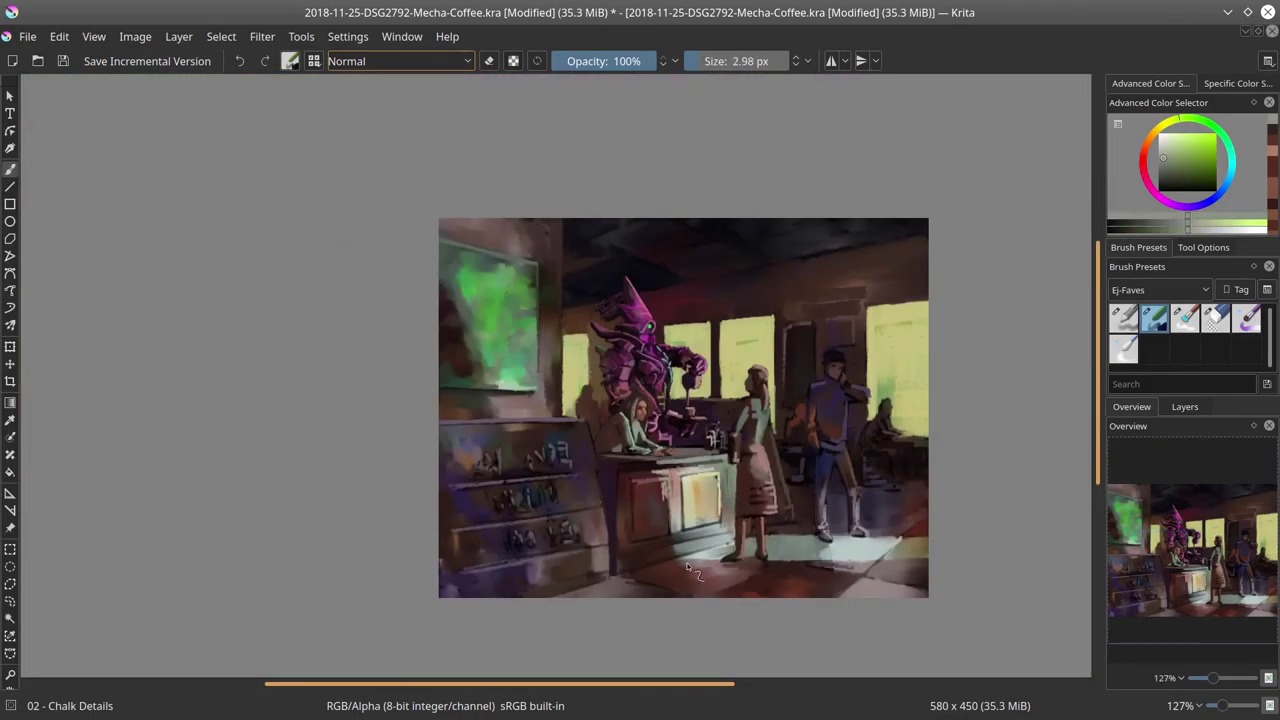
scroll(684, 425, "up", 9)
- Refine the barista's mouth, jaw and neck with strokes of sampled skin and reddish brown
left_click(568, 334, "ctrl")
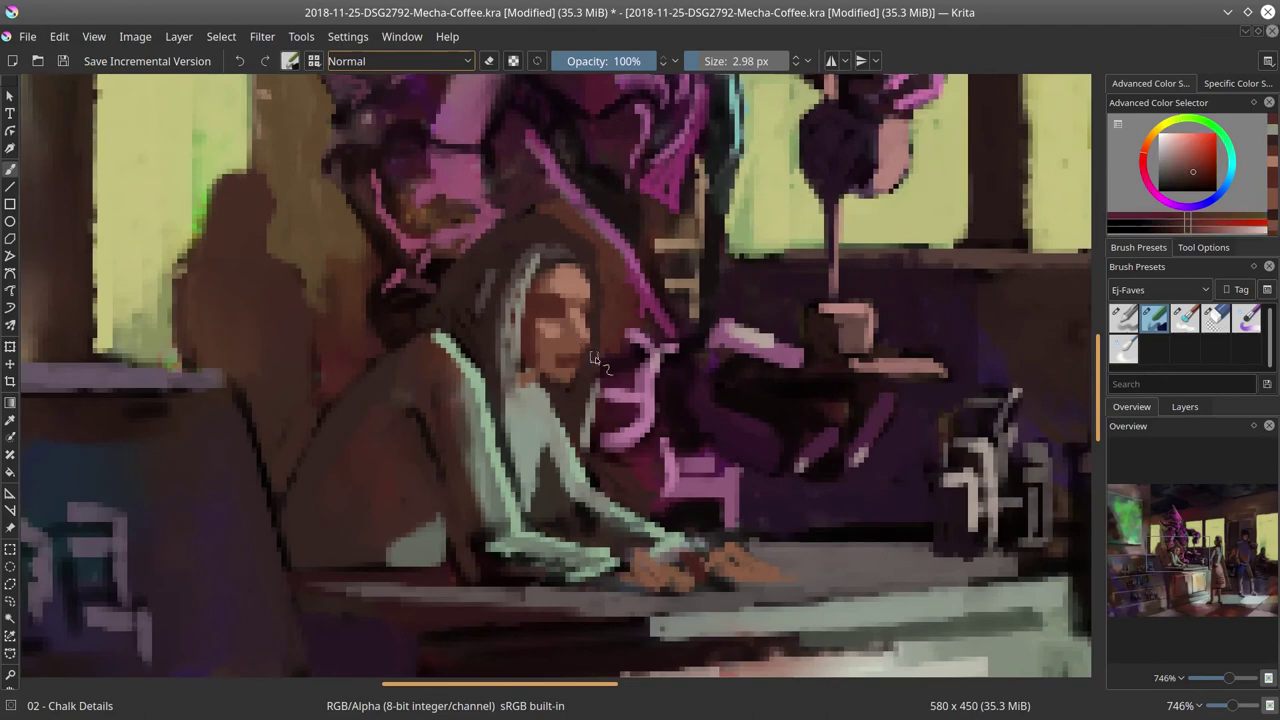
left_click(557, 377, "ctrl")
left_click(551, 337, "ctrl")
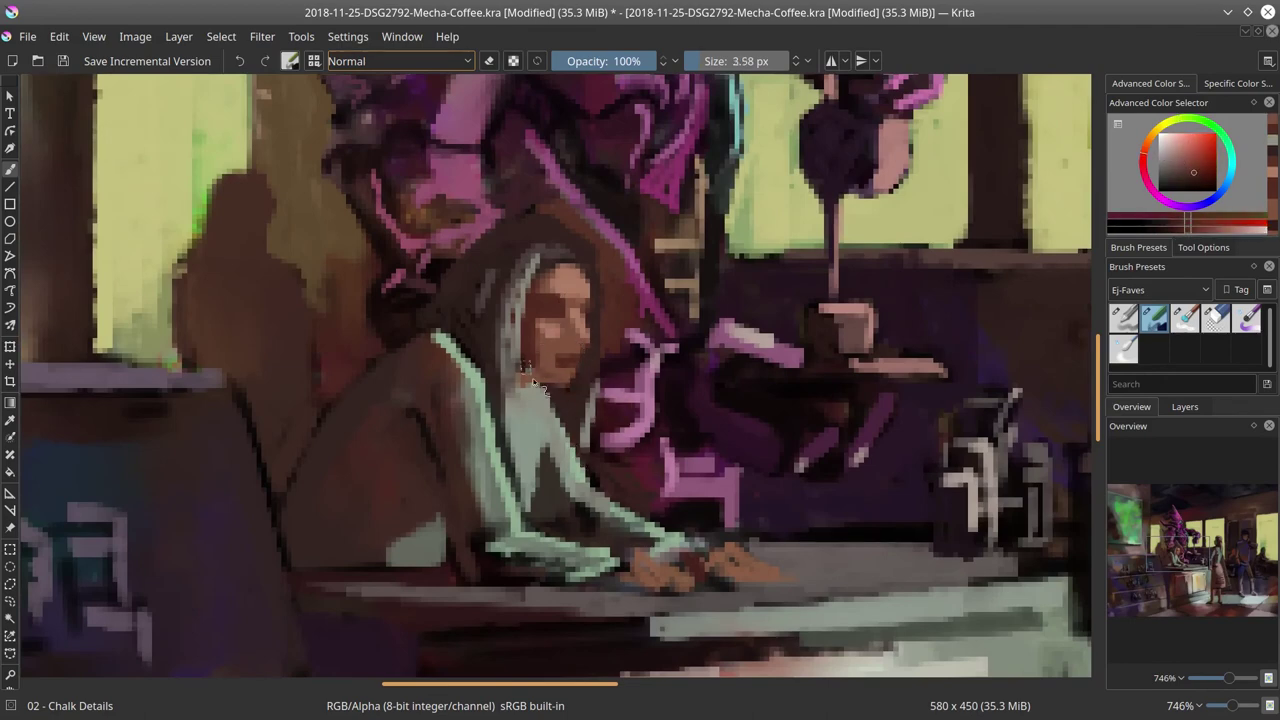
left_click_drag(516, 390, 547, 399)
left_click_drag(525, 376, 542, 376)
- Cover the barista's chest and near forearm with sampled dark brown and the counter beneath with grey
left_click(636, 528, "ctrl")
left_click_drag(614, 556, 668, 574)
key("ctrl+z")
mouse_move(541, 410)
left_mouse_down()
mouse_move(522, 532)
mouse_move(525, 447)
mouse_move(525, 550)
left_mouse_up()
mouse_move(546, 430)
left_mouse_down()
mouse_move(592, 478)
mouse_move(636, 562)
left_mouse_up()
left_click(704, 590, "ctrl")
left_click_drag(560, 588, 682, 590)
left_click(627, 559, "ctrl")
left_click_drag(630, 558, 668, 566)
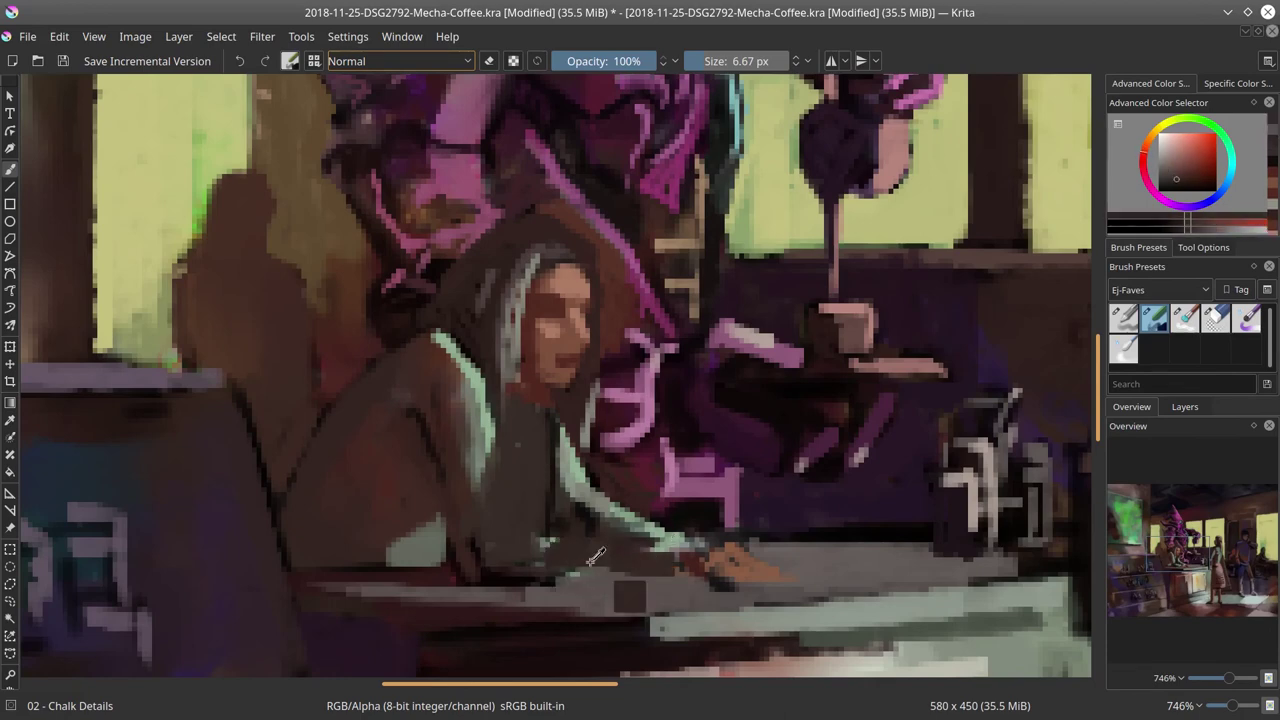
- Paint a light green upright forearm with a skin-toned hand propping up the barista's chin
left_click(572, 470, "ctrl")
left_click_drag(540, 418, 526, 552)
left_click(556, 372, "ctrl")
left_click_drag(525, 369, 546, 406)
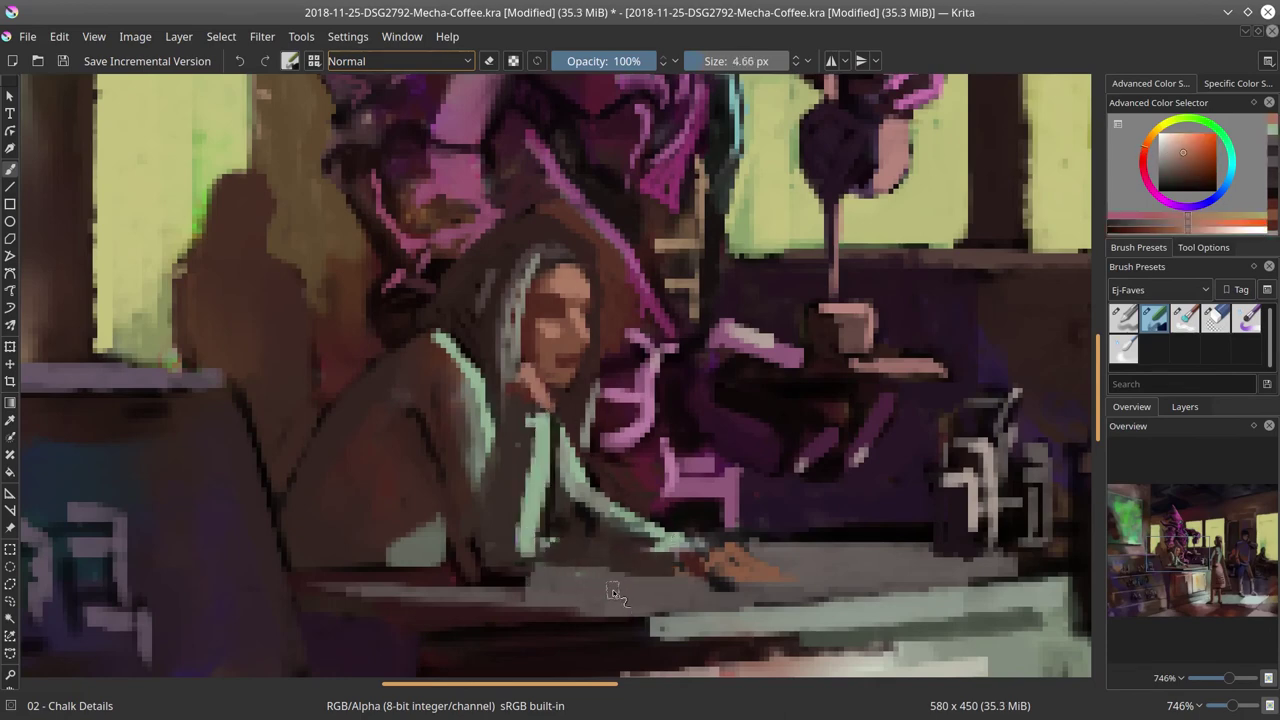
- Rework the light shoulder edge beside the barista's hair with sampled dark brown and light green
left_click(498, 375, "ctrl")
left_click(494, 384, "ctrl")
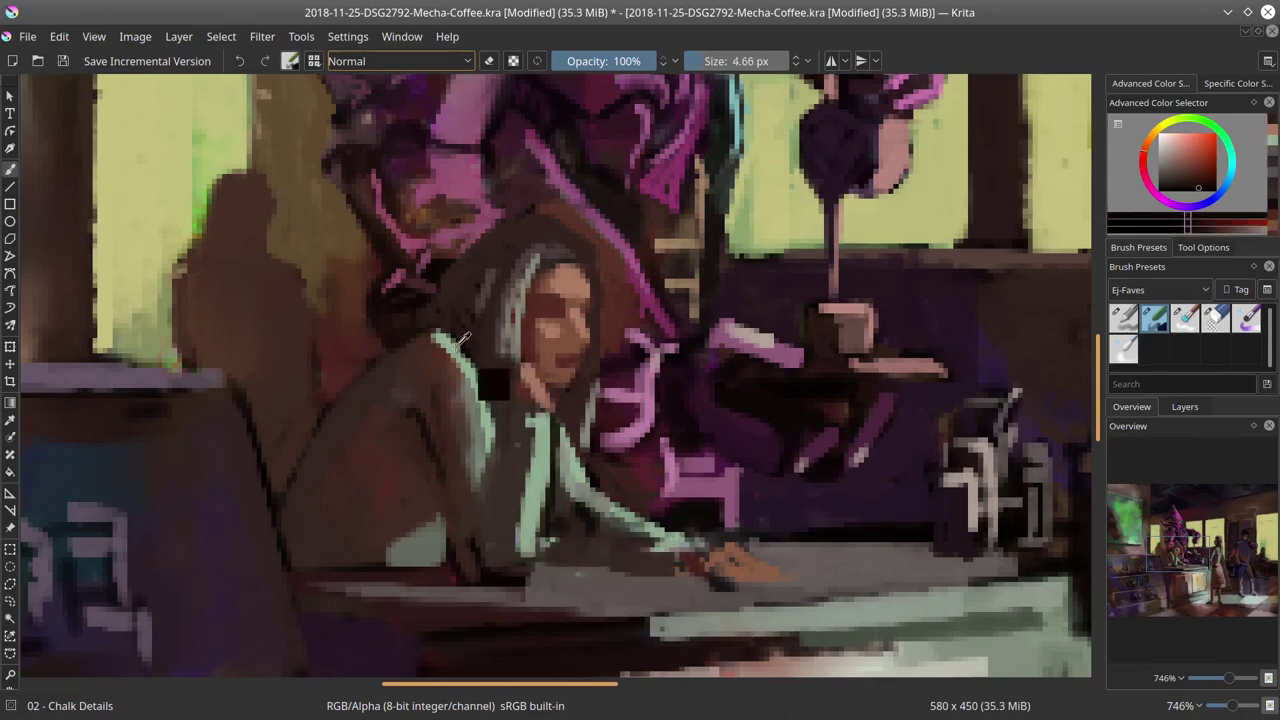
left_click(476, 386, "ctrl")
left_click_drag(457, 335, 482, 411)
scroll(589, 440, "down", 6)
scroll(612, 486, "up", 4)
- Paint over the barista's far forearm with sampled dark reds and tidy the counter edge below it
left_click(481, 375, "ctrl")
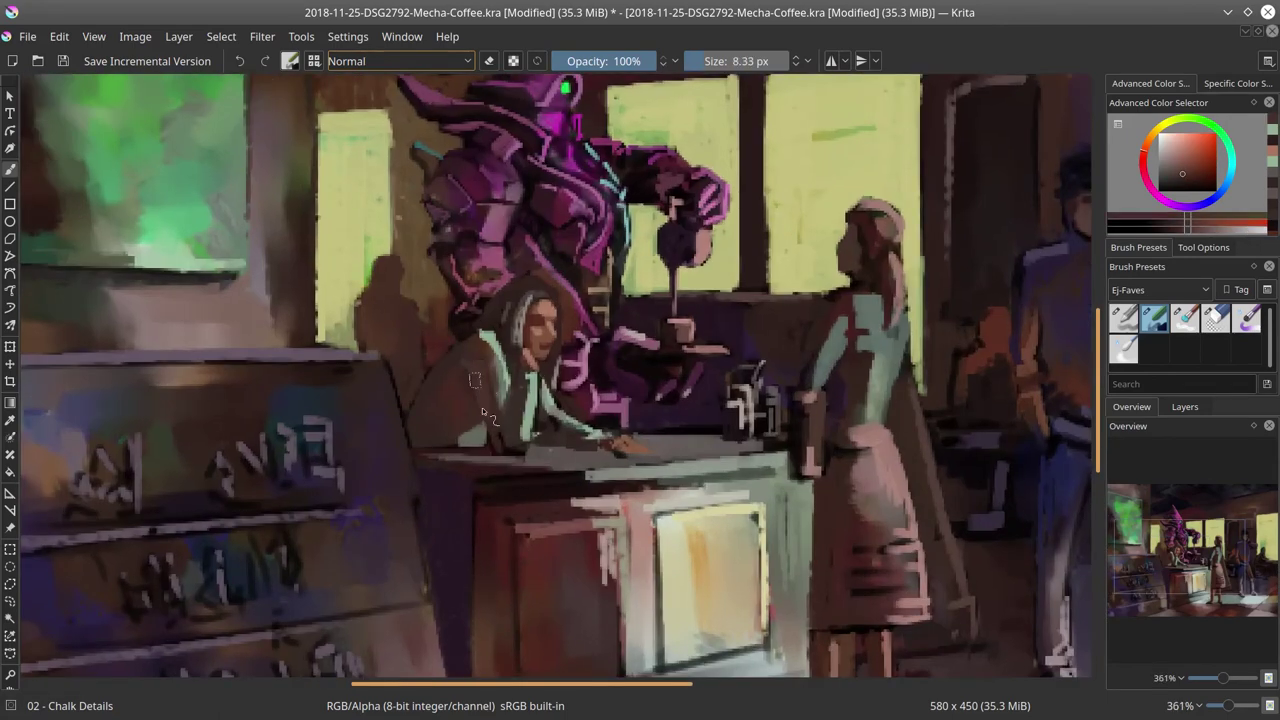
left_click(611, 329, "ctrl")
mouse_move(568, 411)
left_mouse_down()
mouse_move(574, 441)
mouse_move(606, 437)
left_mouse_up()
left_click(574, 438, "ctrl")
left_click(570, 415, "ctrl")
mouse_move(558, 366)
left_mouse_down()
mouse_move(558, 462)
mouse_move(621, 412)
mouse_move(593, 459)
mouse_move(578, 422)
mouse_move(624, 432)
left_mouse_up()
left_click(573, 468, "ctrl")
left_click_drag(573, 470, 526, 464)
- Touch up the barista's hair, upper arm and elbow with strokes of sampled light and dark tones
left_click(486, 422, "ctrl")
left_click(526, 330, "ctrl")
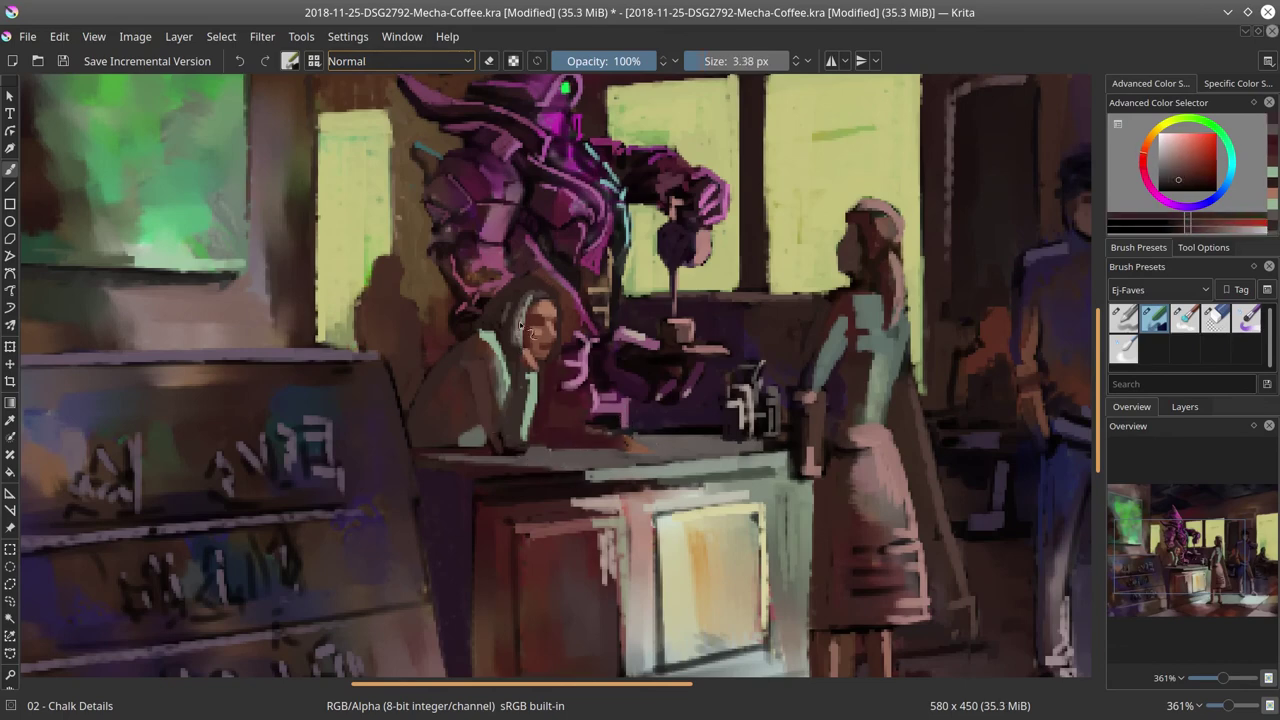
left_click_drag(520, 325, 490, 446)
left_click(529, 384, "ctrl")
left_click(484, 380, "ctrl")
left_click(484, 415, "ctrl")
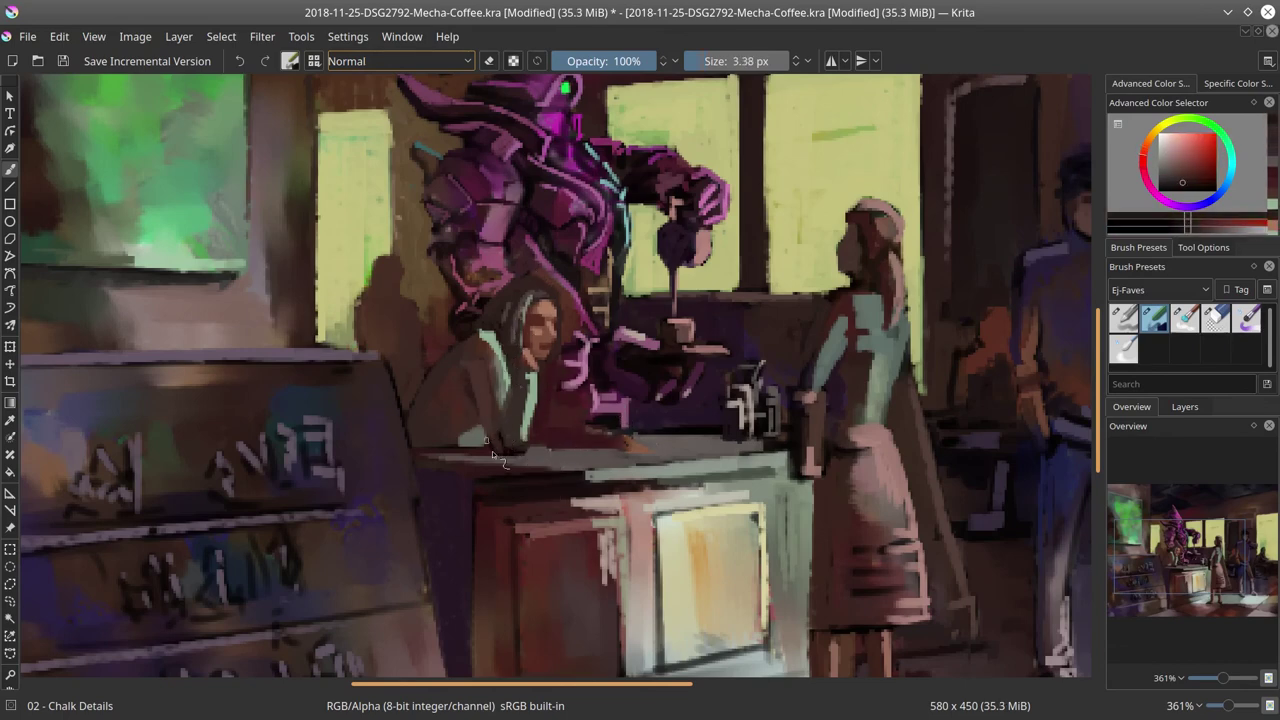
- Repaint the barista's far arm in light green across the counter, ending in a skin-toned hand
left_click_drag(552, 387, 558, 387, "shift")
left_click(529, 386, "ctrl")
mouse_move(495, 351)
left_mouse_down()
mouse_move(548, 412)
mouse_move(541, 427)
mouse_move(600, 440)
left_mouse_up()
left_click(543, 326, "ctrl")
left_click_drag(600, 436, 612, 443)
scroll(662, 453, "down", 5)
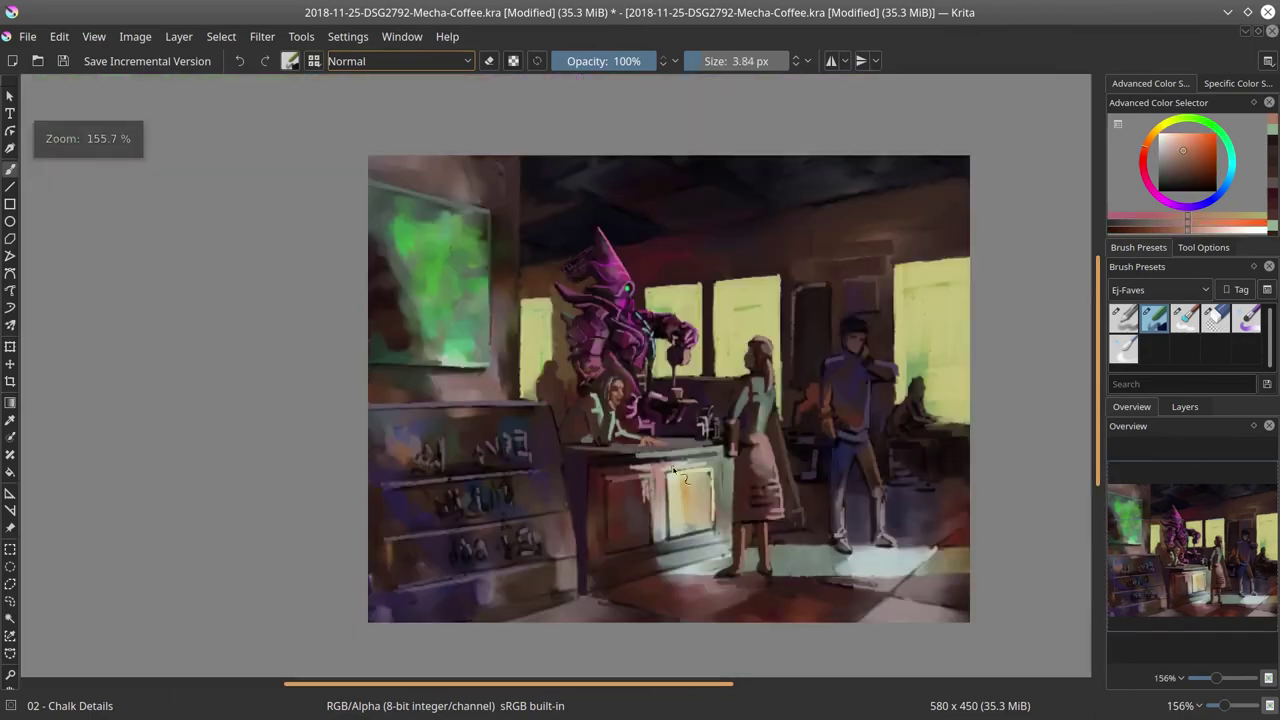
scroll(660, 400, "up", 6)
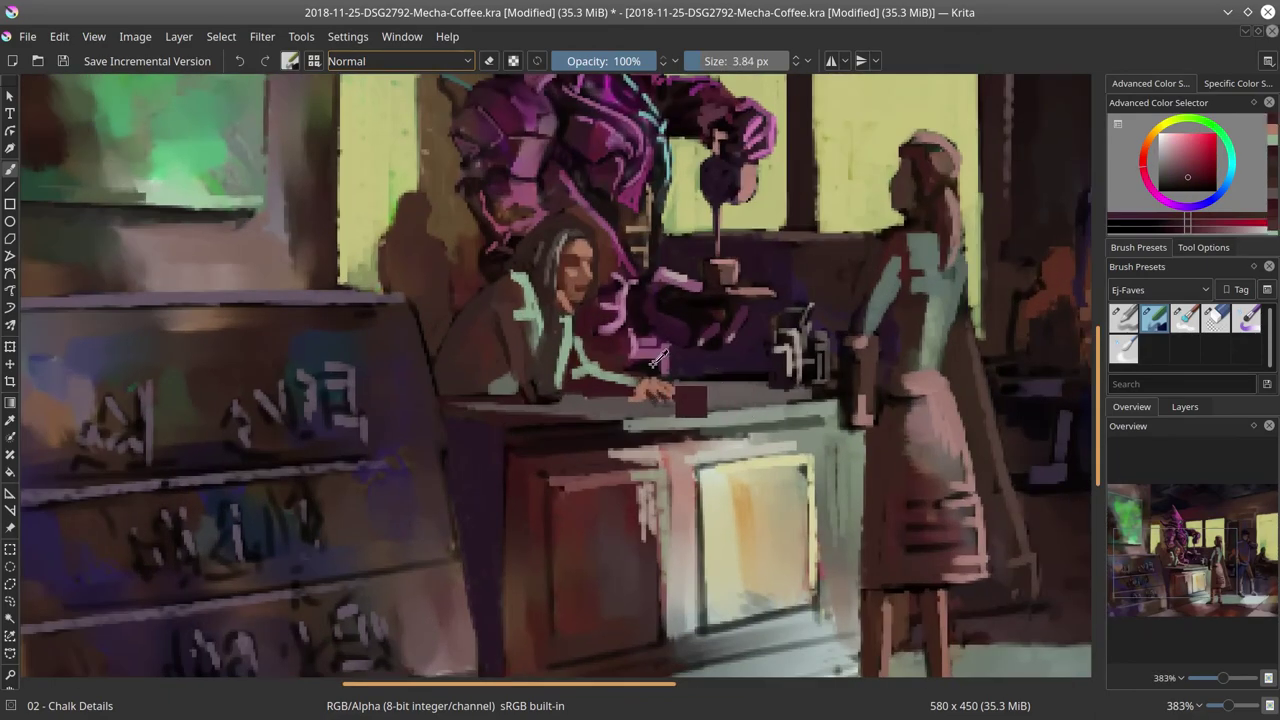
- Merge the touch-up layers into the painting and soften the barista's light shoulder with the Blender Textured Soft brush
left_click(1184, 318)
left_click(1184, 406)
right_click(1205, 578)
left_click(1139, 460)
left_click(1137, 409)
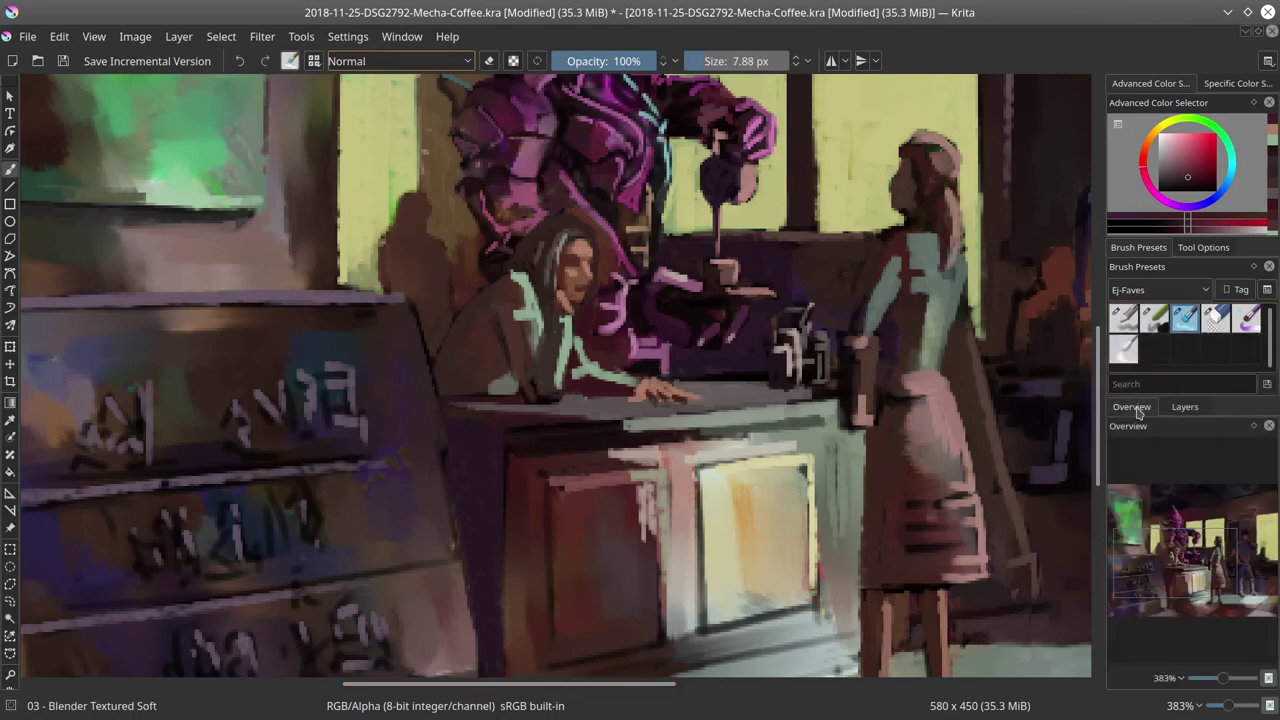
left_click_drag(668, 369, 664, 369, "shift")
scroll(583, 402, "down", 5)
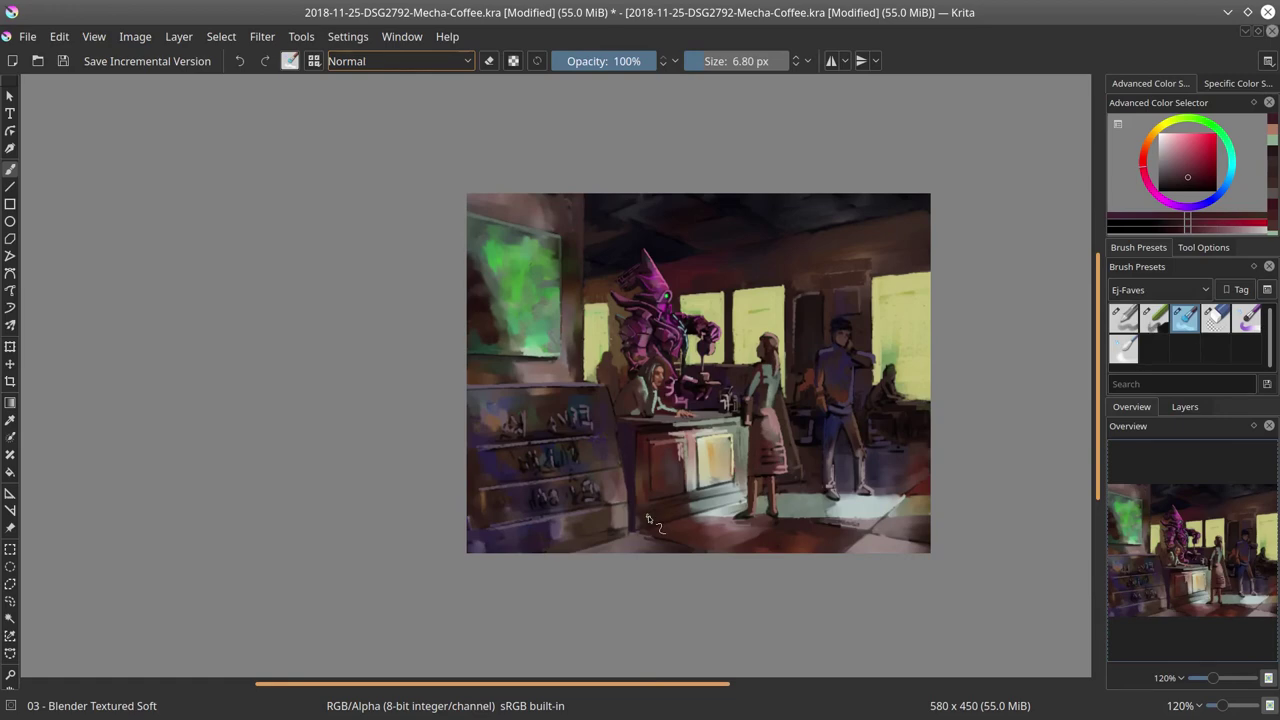
- Add a layer above the painting, fill it with a dark reddish grey and set its opacity to 92%
left_click(1124, 318)
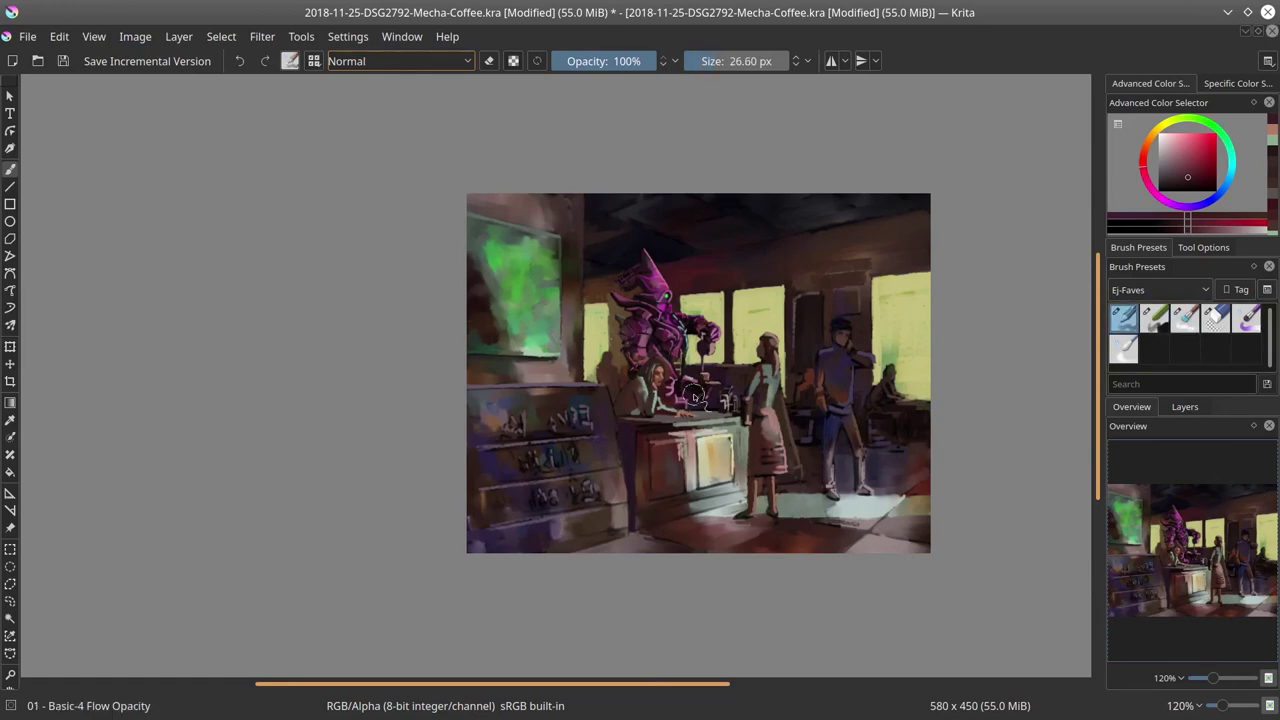
left_click(1160, 190)
left_click_drag(697, 397, 655, 397, "shift")
scroll(659, 397, "up", 4)
left_click(1185, 407)
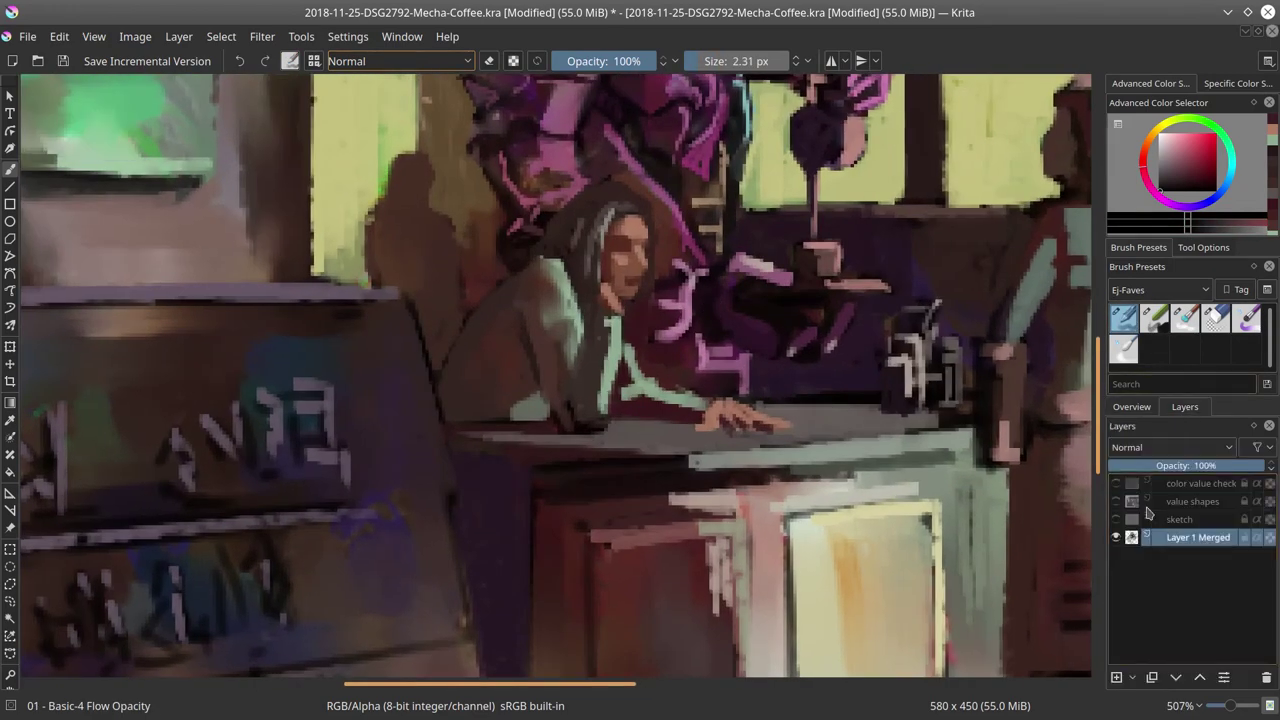
left_click(1116, 678)
left_click(1166, 175)
key("f")
left_click(949, 500)
left_click_drag(1138, 465, 1254, 466)
- Add a second layer for sketching above the fill and hide the merged painting layer
left_click(1116, 678)
left_click(1160, 190)
left_click(1190, 555)
left_click(1190, 538)
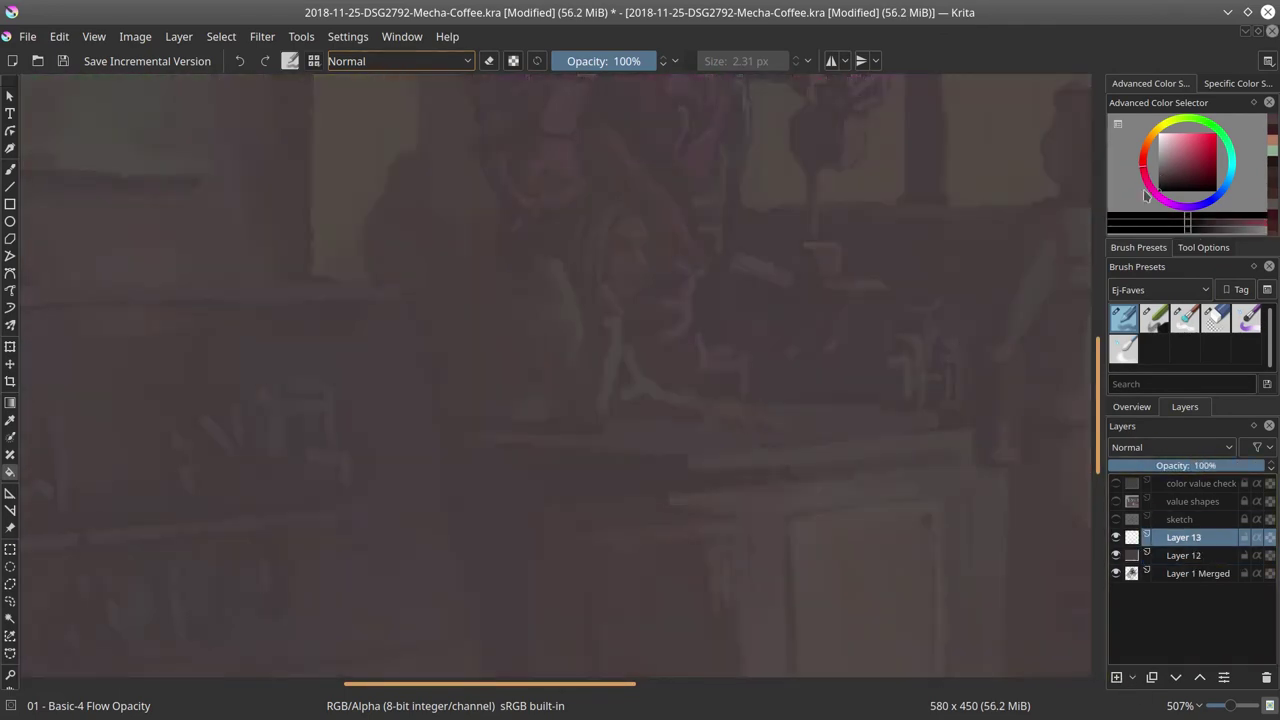
left_click(10, 170)
left_click(1116, 573)
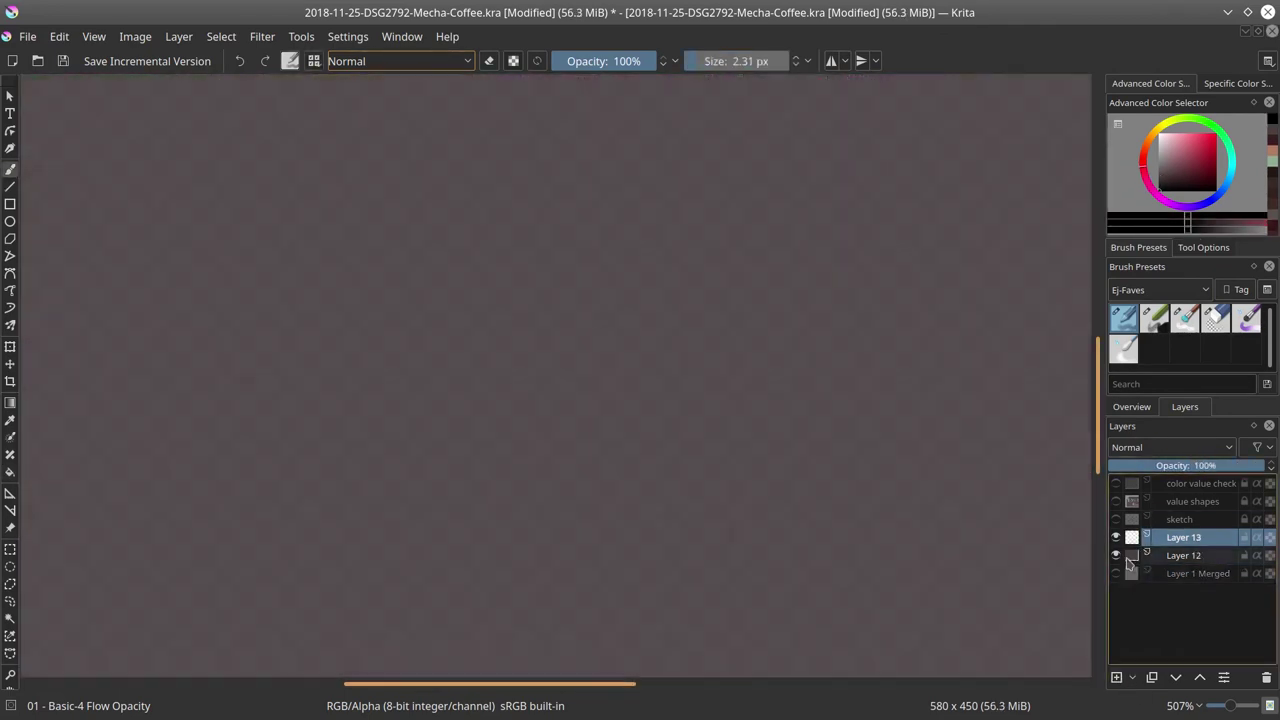
left_click_drag(528, 292, 510, 350)
left_click_drag(528, 296, 580, 268)
left_click_drag(532, 320, 570, 404)
left_click_drag(572, 294, 590, 372)
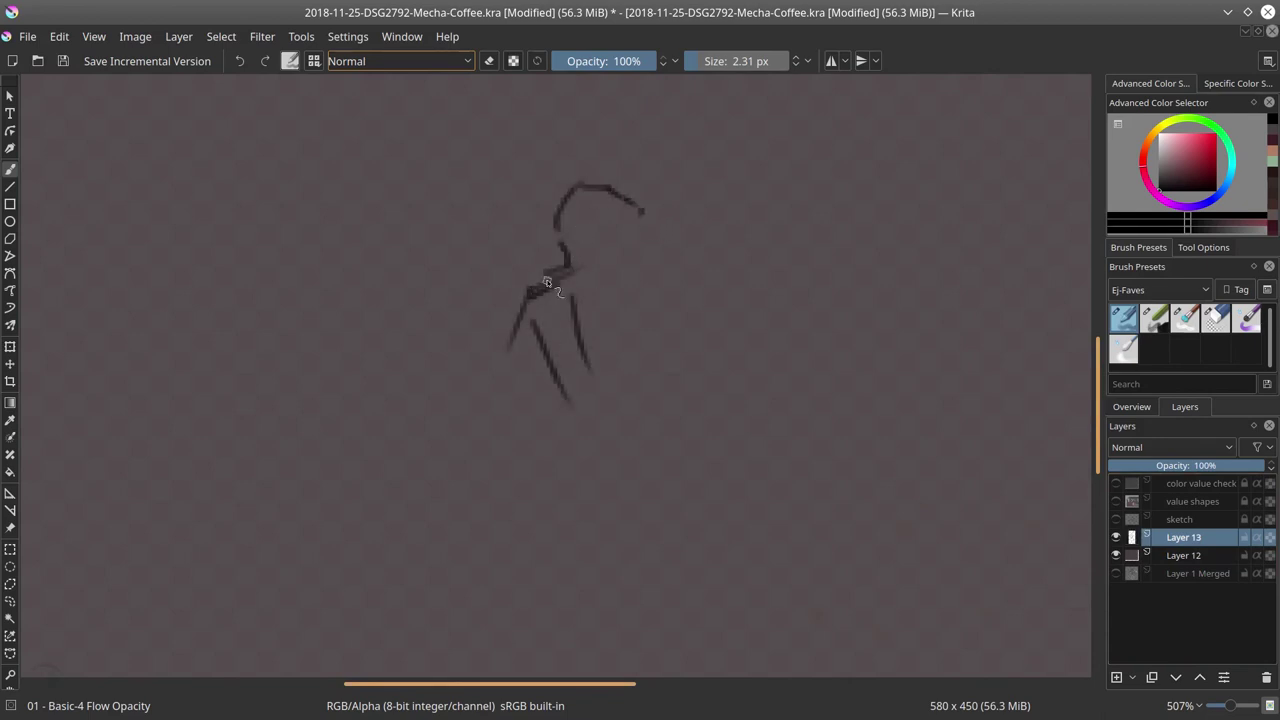
left_click_drag(547, 283, 572, 269)
left_click(1216, 318)
left_click_drag(630, 200, 555, 375)
left_click(1116, 574)
left_click(1116, 574)
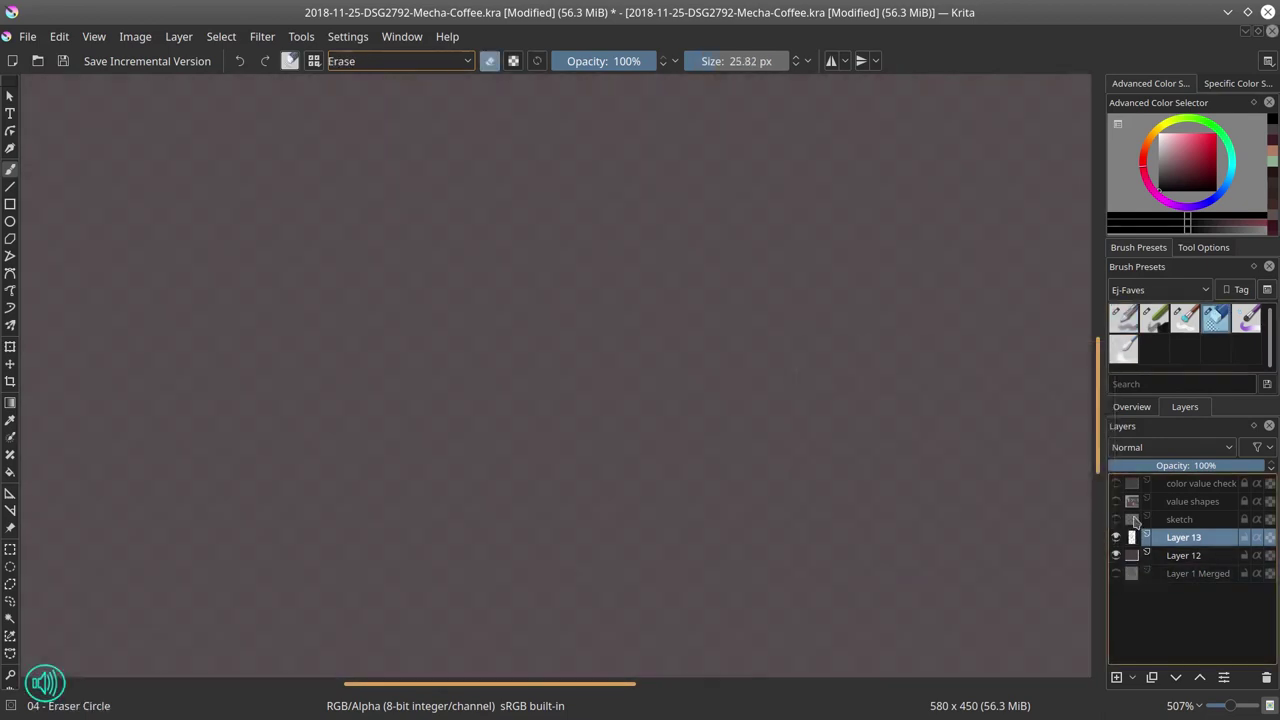
- Sketch the barista's head, face, shoulders and leaning arms in dark lines with the Basic-4 Flow Opacity brush at 2.31 px
left_click(1116, 573)
left_click(1123, 318)
left_click_drag(440, 380, 530, 268)
left_click(1116, 573)
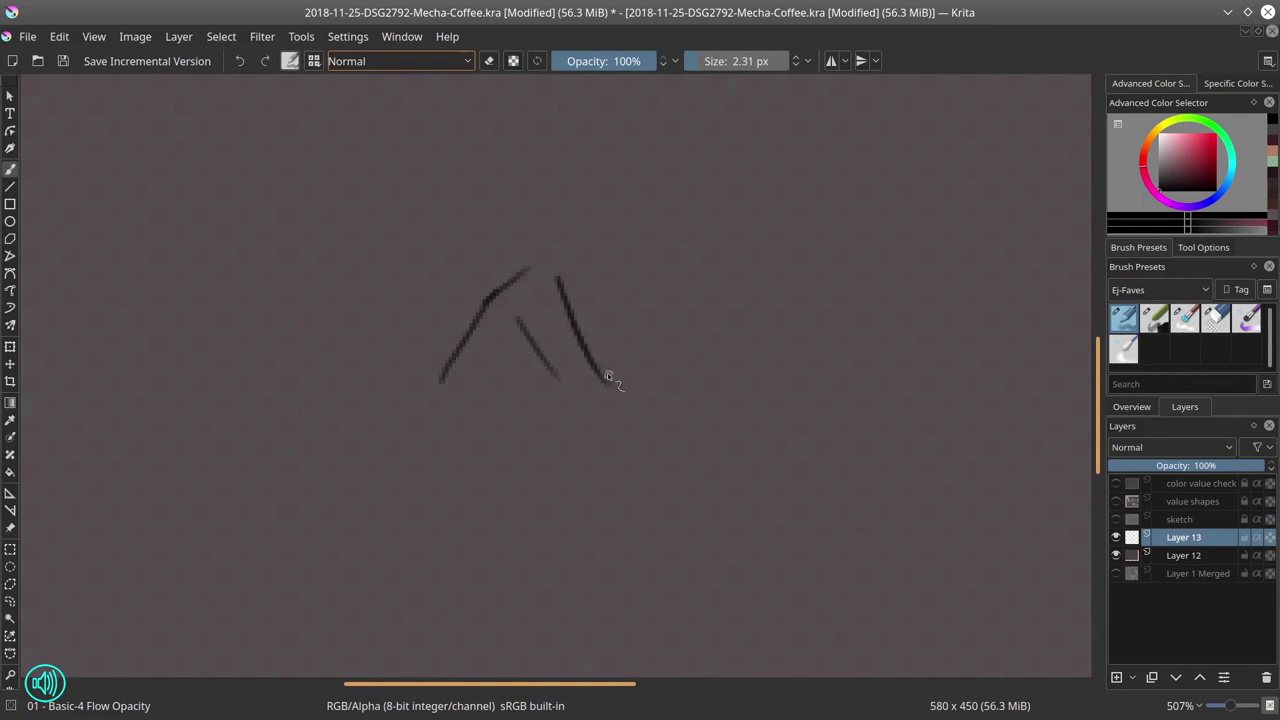
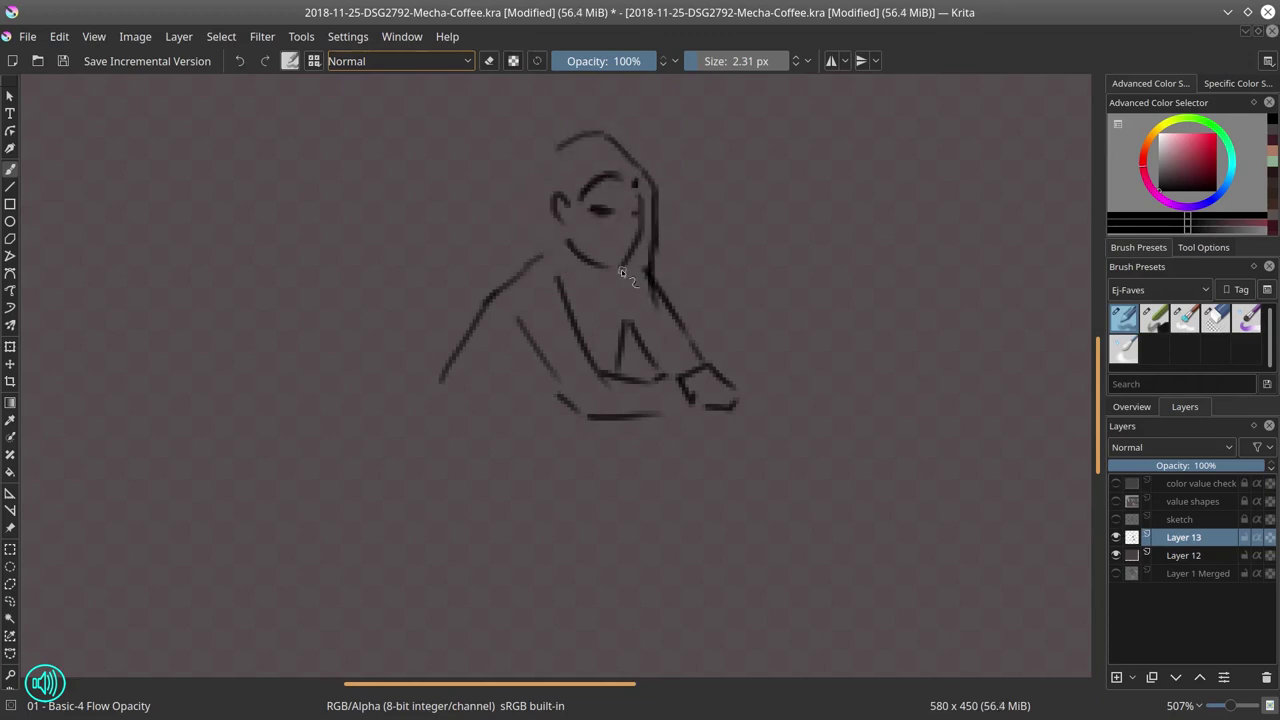
- Refine the sketch with long hair and a rounded near shoulder, then add the far forearm and hand
left_click(1215, 319)
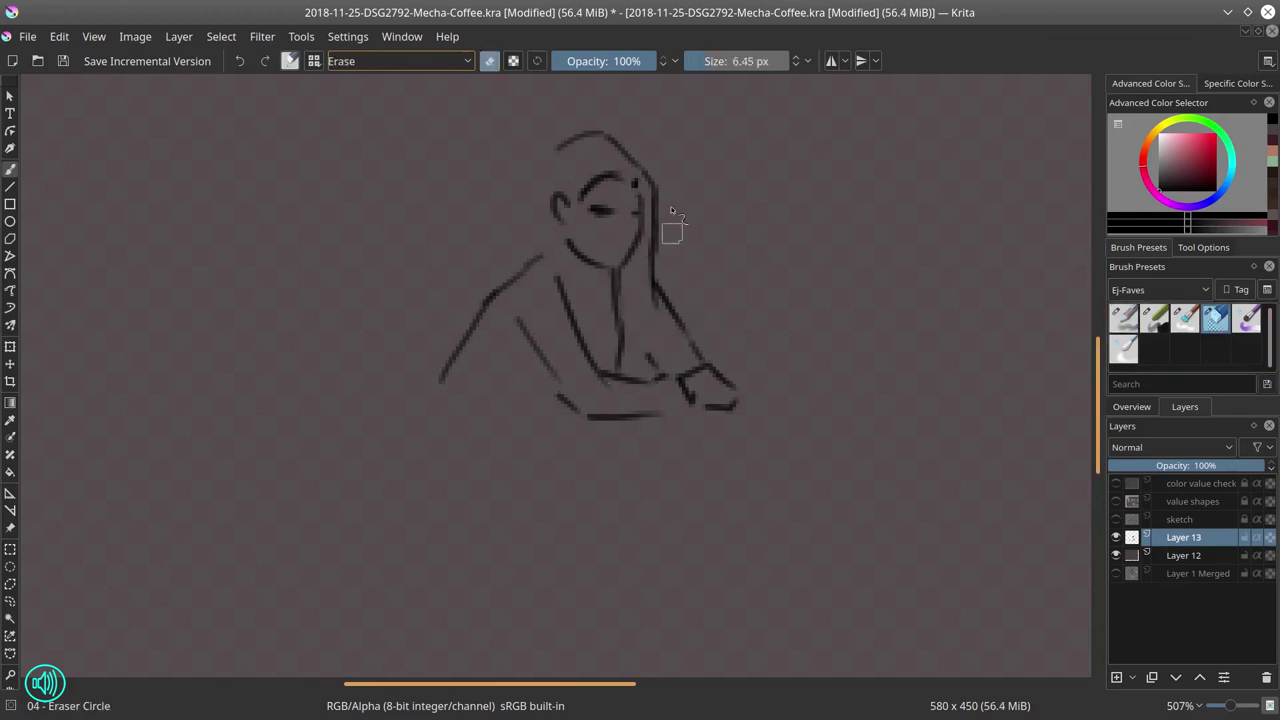
key("slash")
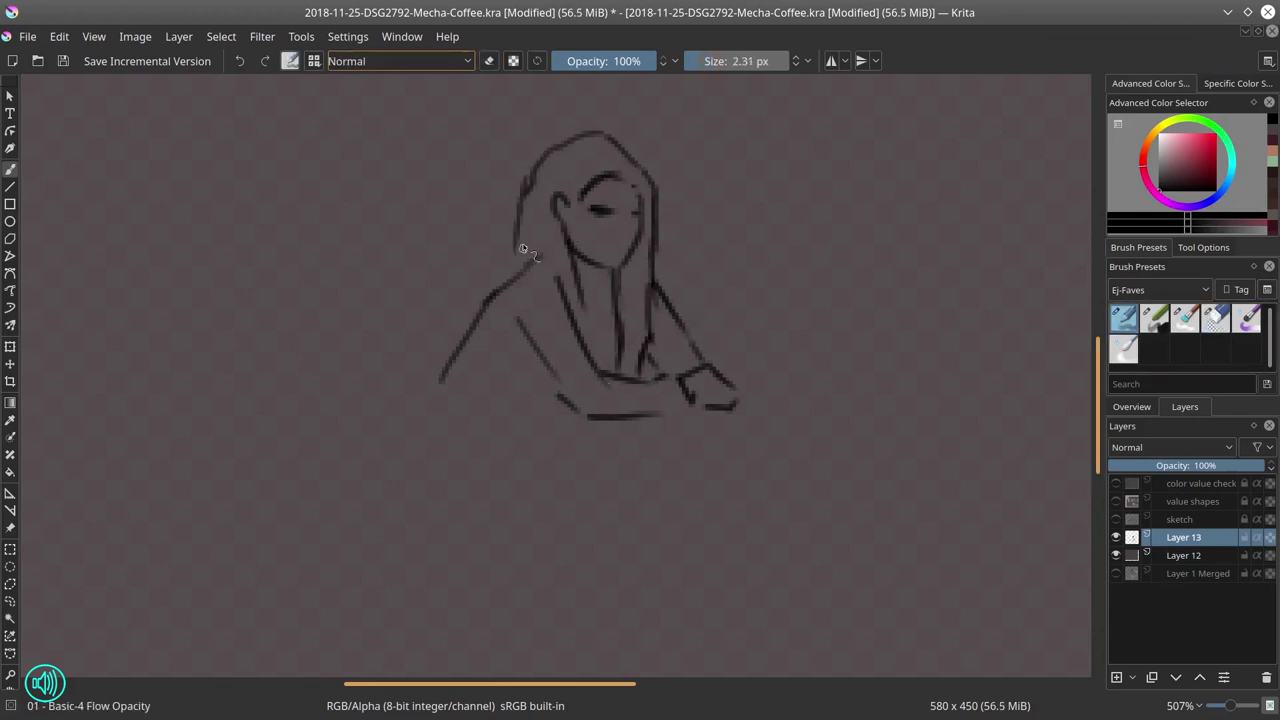
key("slash")
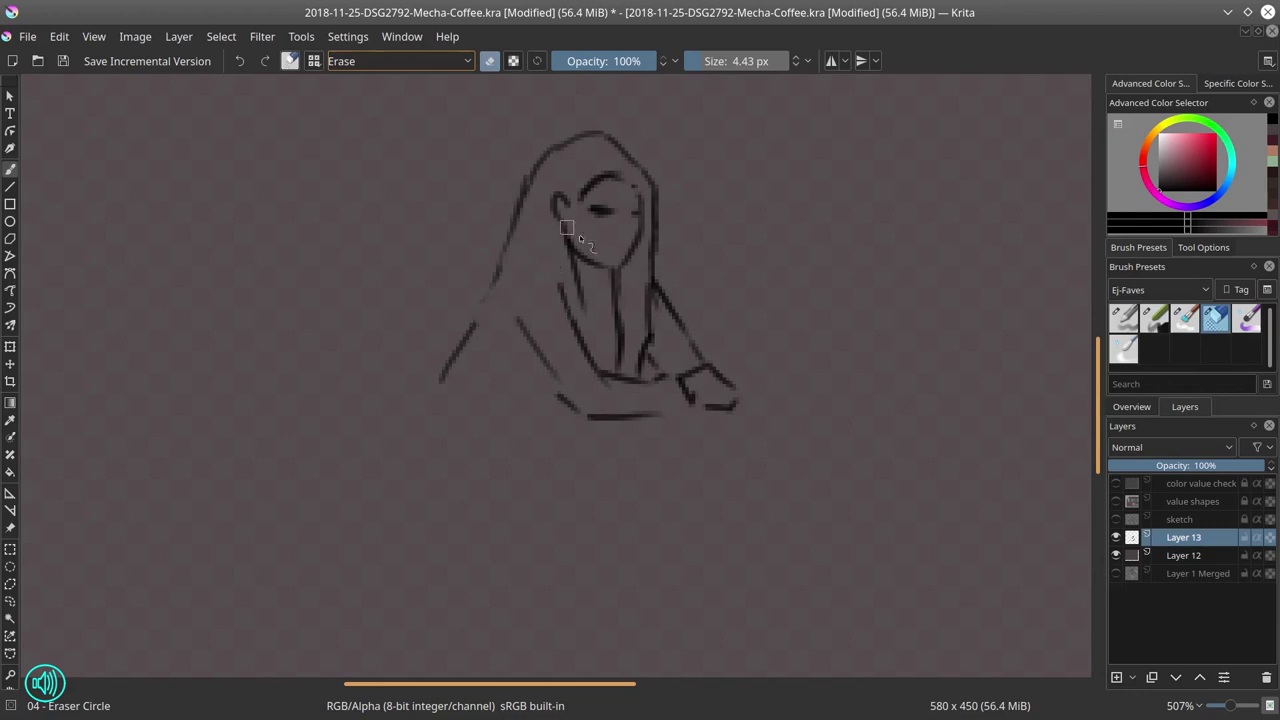
key("slash")
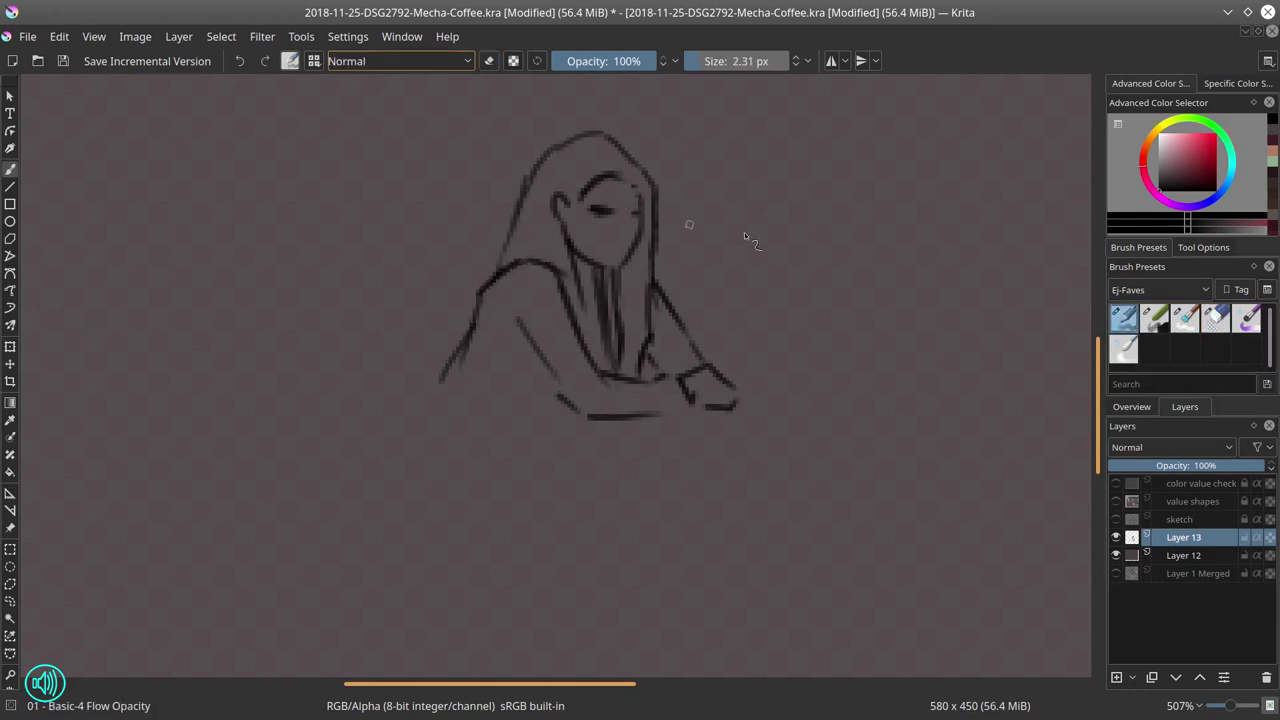
key("slash")
key("slash")
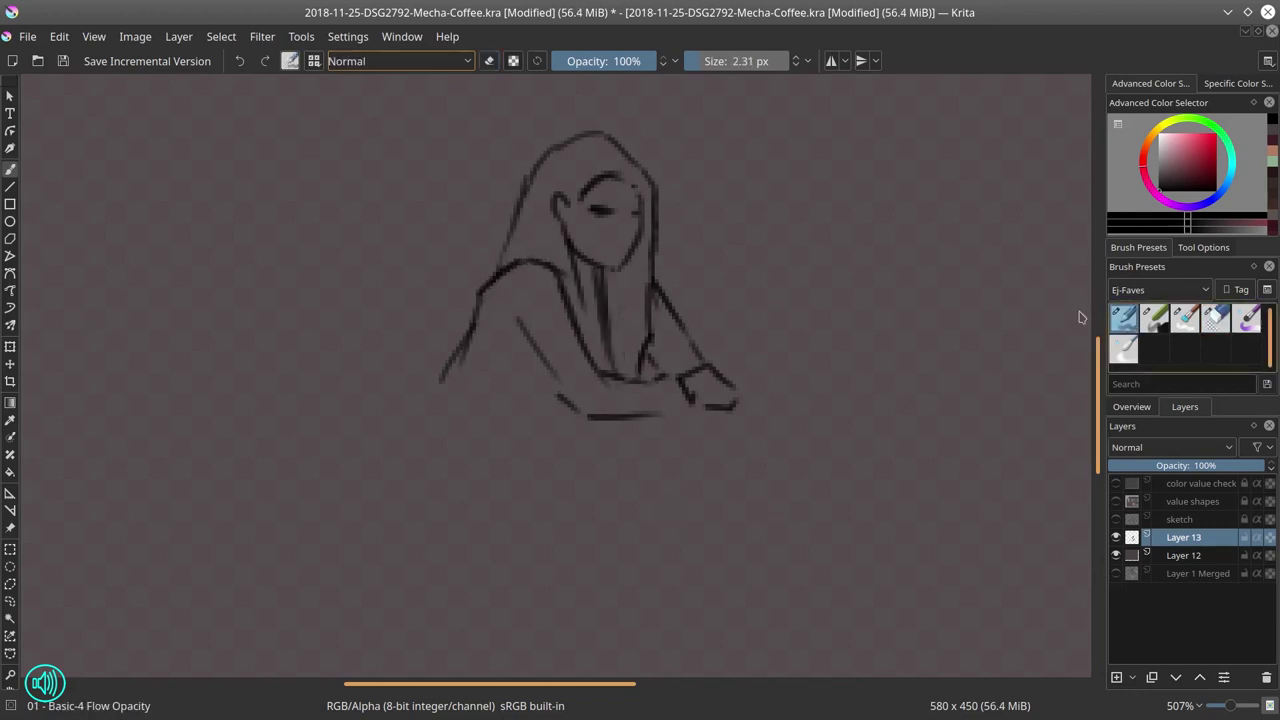
left_click_drag(708, 360, 763, 372)
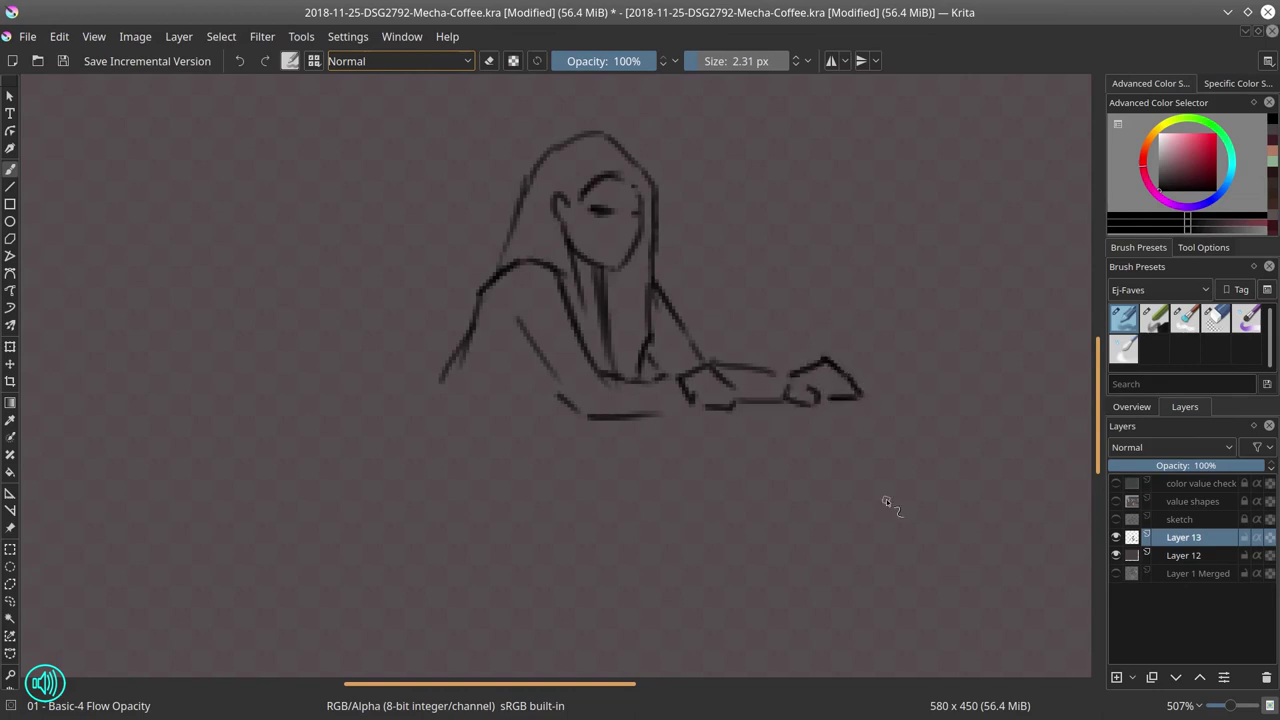
- Clear the fill layer beneath the sketch and block in the face in dusty red with the Chalk Details brush
left_click(1198, 555)
key("Delete")
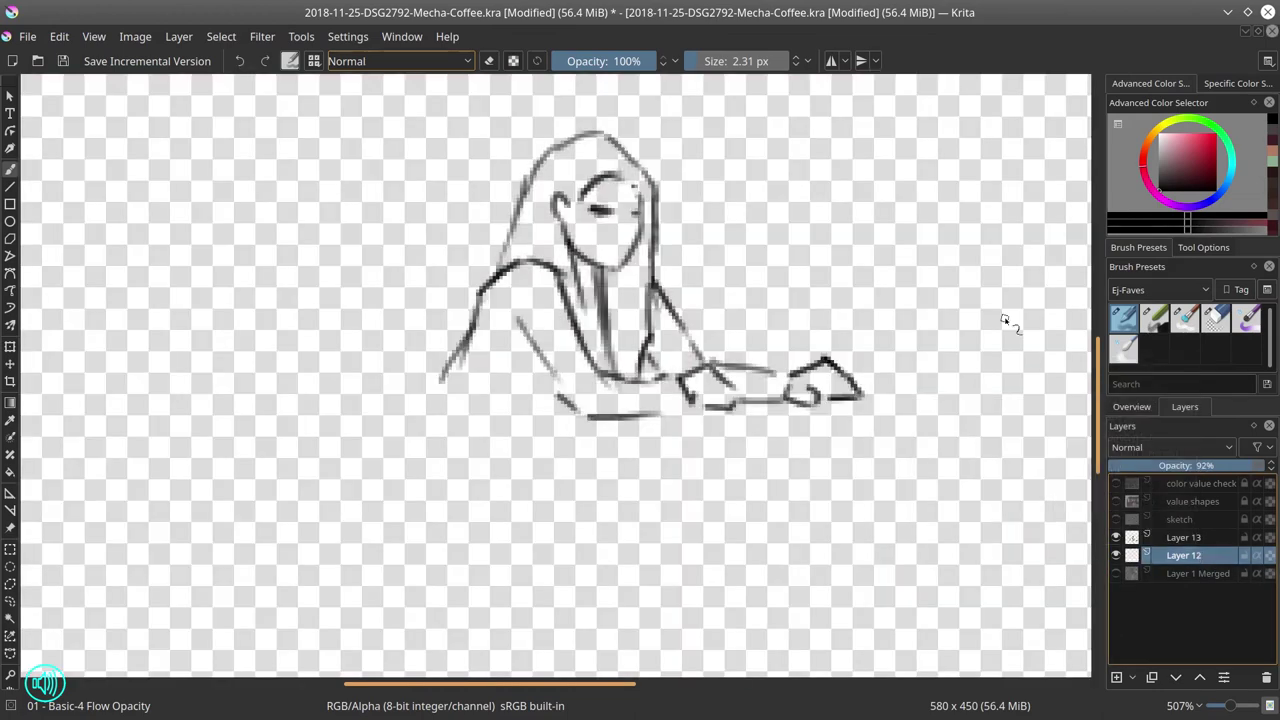
key("x")
left_click(1154, 318)
left_click_drag(565, 205, 615, 250)
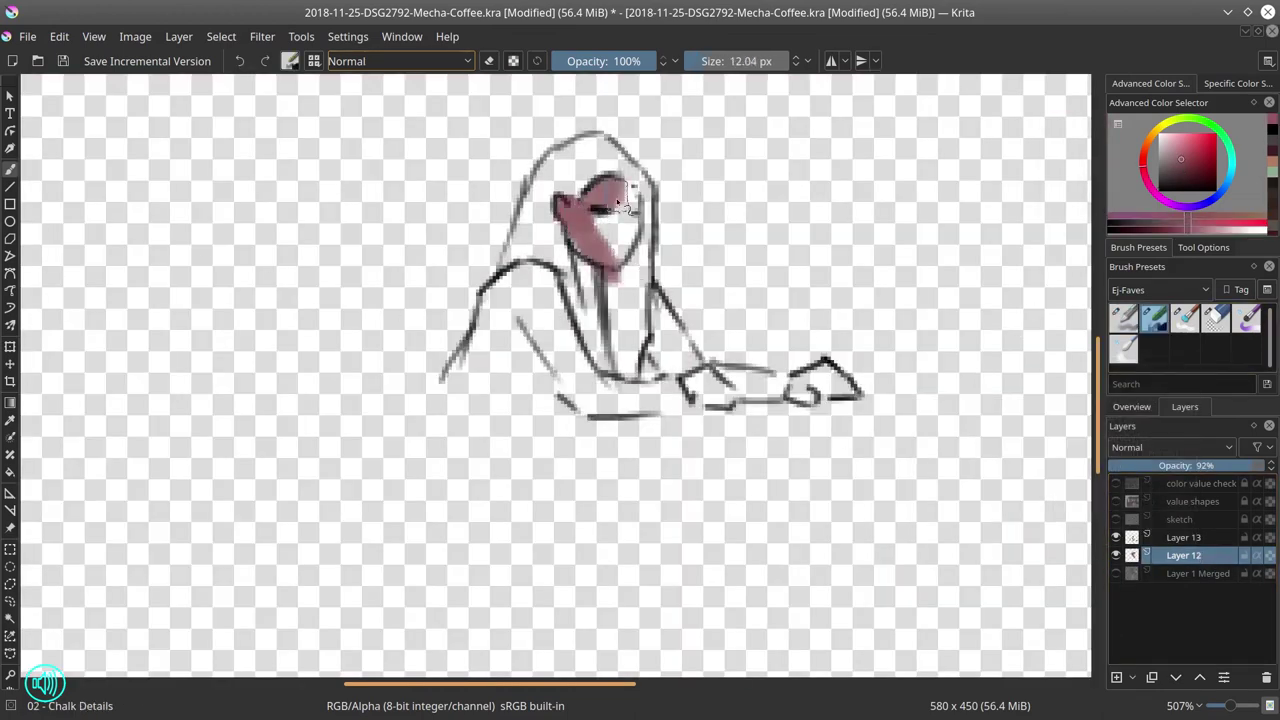
mouse_move(600, 190)
left_mouse_down()
mouse_move(630, 245)
mouse_move(594, 264)
left_mouse_up()
- Shade the cheek and nose of the sketched face with a second reddish tone
left_click(1186, 177)
left_click(1151, 188)
left_click_drag(562, 206, 596, 256)
left_click_drag(617, 222, 590, 222, "shift")
left_click_drag(616, 213, 619, 231)
- Block in the figure's long hair in dark blue-violet and deepen the area beneath the chin
left_click(1204, 207)
left_click(1179, 174)
left_click_drag(706, 186, 729, 186, "shift")
mouse_move(510, 258)
left_mouse_down()
mouse_move(582, 300)
mouse_move(578, 335)
left_mouse_up()
mouse_move(520, 235)
left_mouse_down()
mouse_move(580, 150)
mouse_move(642, 185)
left_mouse_up()
left_click_drag(659, 201, 645, 345, "shift")
left_click_drag(626, 262, 626, 366)
left_click_drag(638, 285, 622, 365)
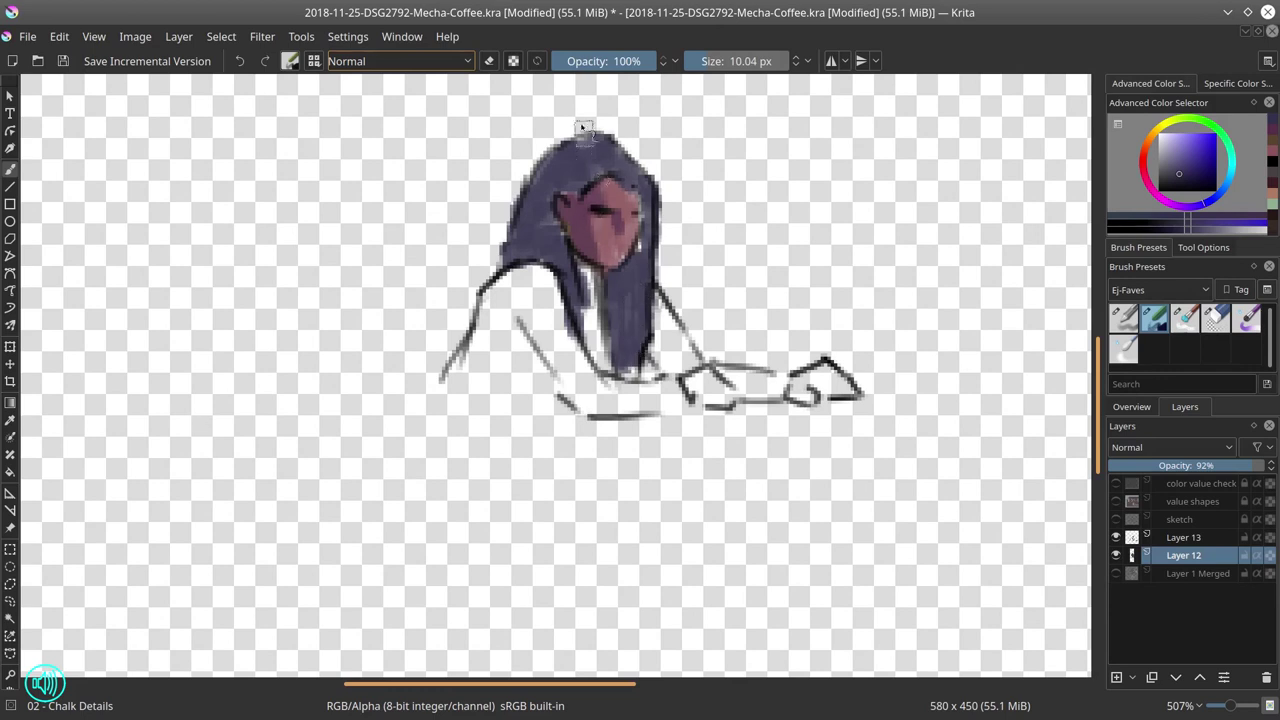
left_click(1178, 178)
left_click_drag(600, 299, 584, 299, "shift")
left_click_drag(580, 264, 596, 280)
- Fill the torso and both sleeves of the sketched figure with dark green
left_click(1204, 120)
left_click_drag(490, 300, 517, 300, "shift")
mouse_move(506, 284)
left_mouse_down()
mouse_move(464, 390)
mouse_move(688, 404)
left_mouse_up()
left_click_drag(594, 306, 604, 362)
left_click_drag(684, 352, 680, 352, "shift")
mouse_move(662, 302)
left_mouse_down()
mouse_move(665, 352)
mouse_move(792, 388)
left_mouse_up()
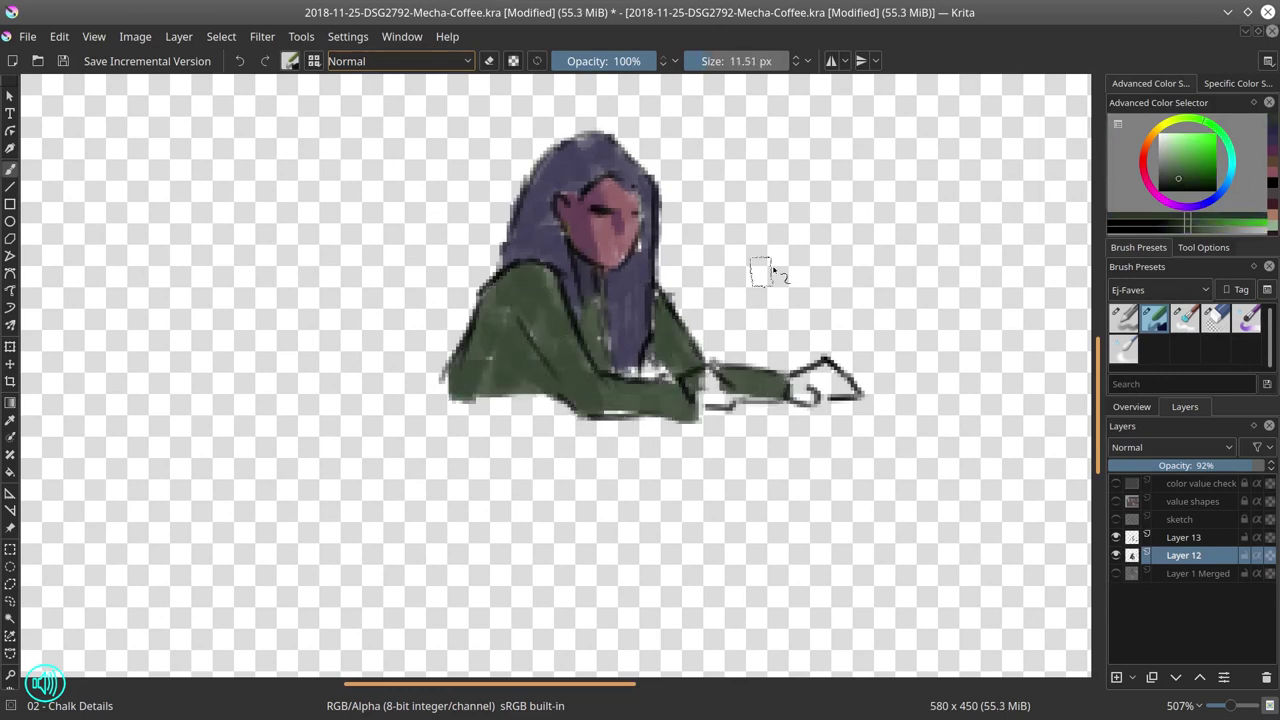
- Paint light green highlights along the near sleeve, far upper arm and far forearm
left_click(1180, 156)
key("bracketleft")
mouse_move(540, 275)
left_mouse_down()
mouse_move(630, 378)
mouse_move(690, 412)
left_mouse_up()
left_click_drag(655, 295, 700, 370)
mouse_move(705, 375)
left_mouse_down()
mouse_move(795, 382)
mouse_move(738, 402)
mouse_move(850, 392)
left_mouse_up()
- Paint the hands in the sampled skin tone and add pale orange highlights to the face and hands
left_click(606, 236, "ctrl")
left_click_drag(822, 368, 848, 386)
left_click(1178, 147)
left_click(1146, 144)
left_click_drag(632, 230, 626, 230, "shift")
left_click_drag(606, 194, 638, 206)
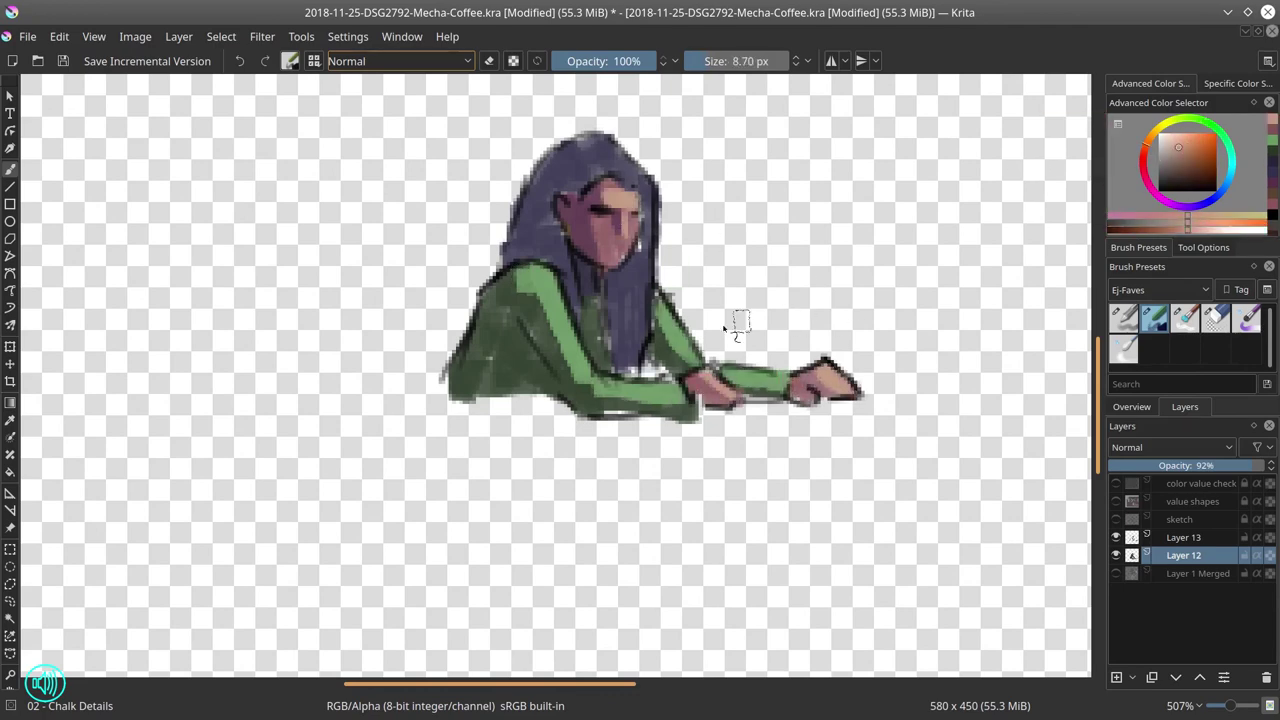
- Touch up the sweater beside the hair with sampled green and show the merged painting layer again
left_click(597, 354, "ctrl")
left_click_drag(597, 354, 604, 368)
left_click(1116, 573)
key("1")
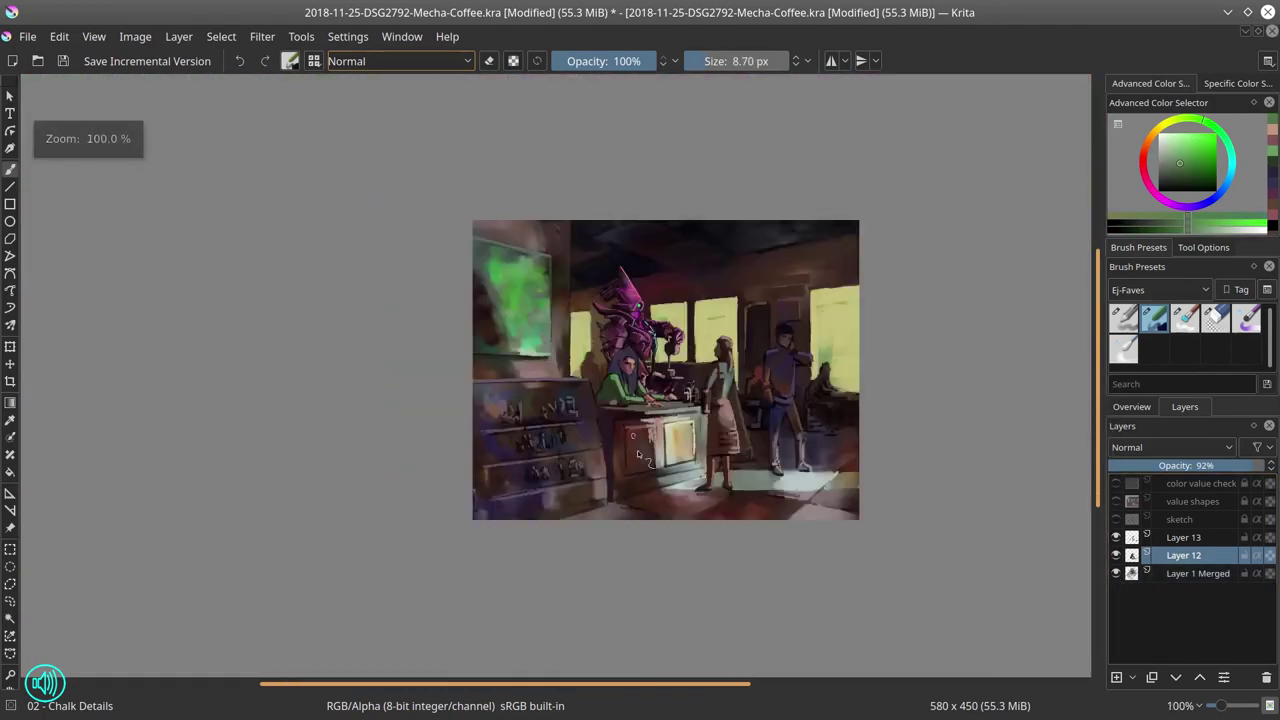
- Darken the hair with blue-violet and merge the sketch and colour layers into the painting
scroll(620, 420, "up", 5)
left_click(1158, 203)
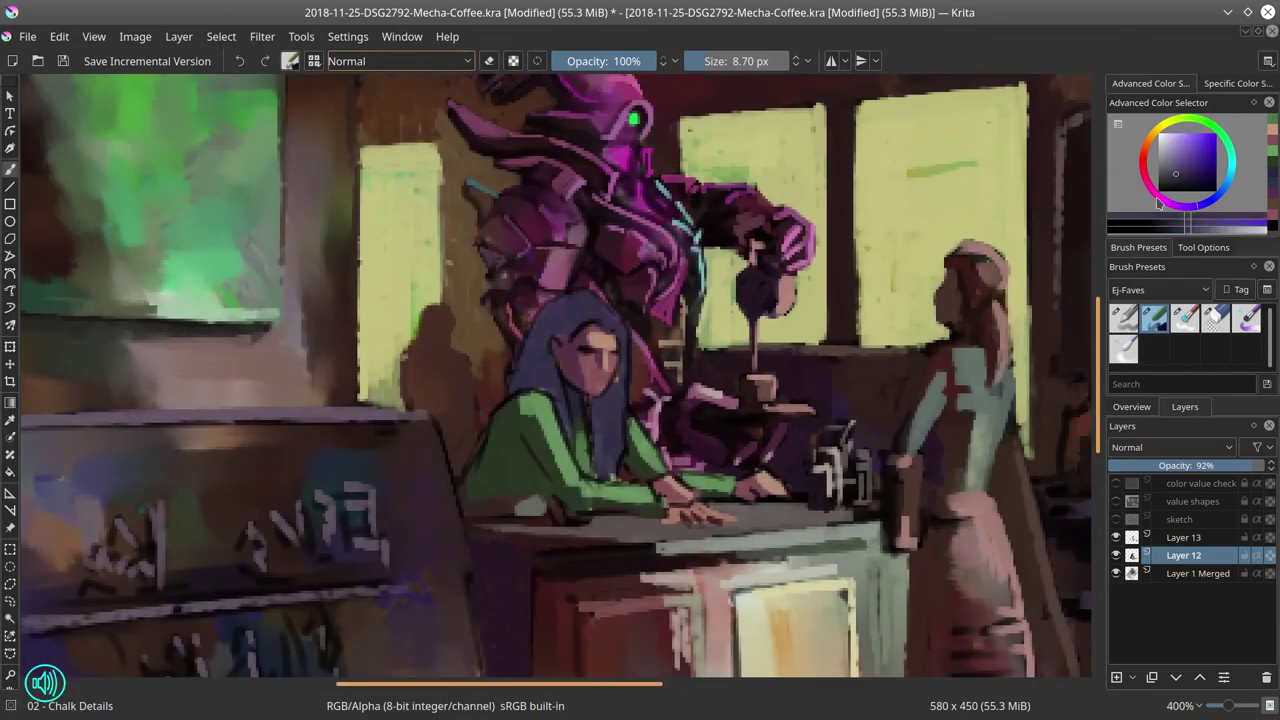
left_click_drag(618, 400, 610, 460)
left_click(1180, 184)
left_click(1165, 537)
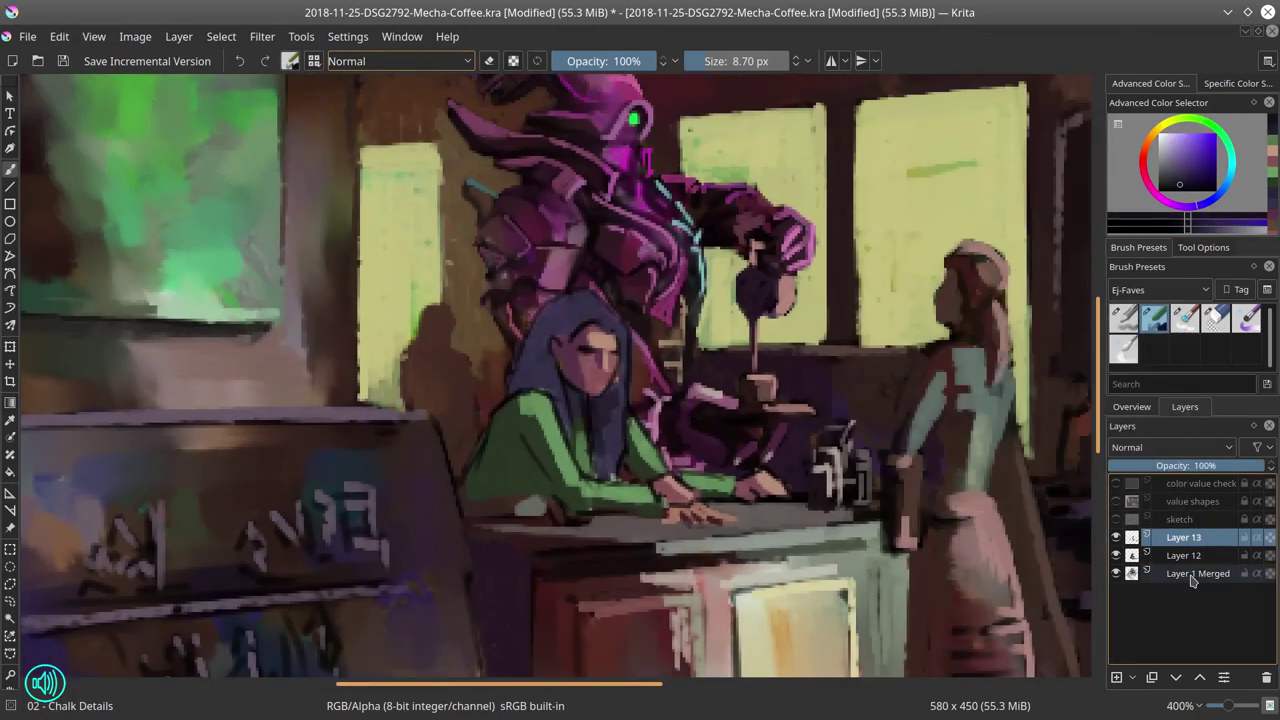
left_click(1131, 407)
- Paint over the sketch lines around the barista's face and hair edge with sampled tones
scroll(555, 372, "up", 1)
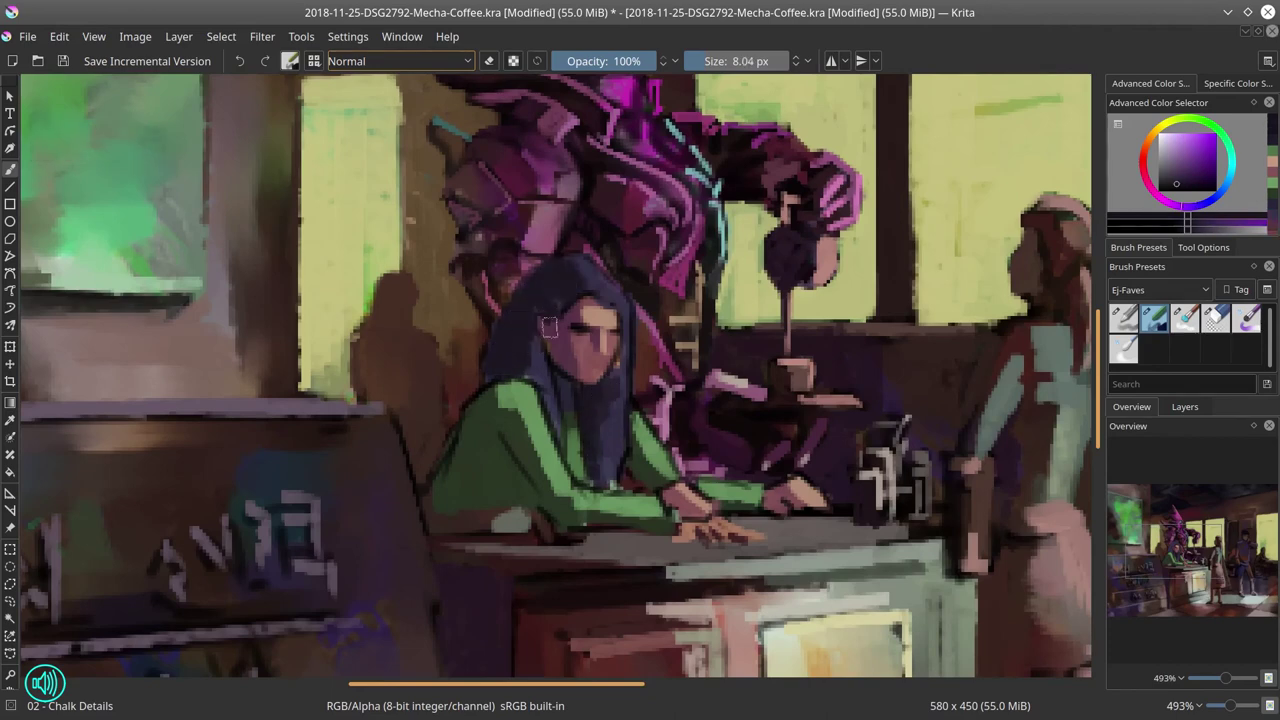
left_click(549, 340, "ctrl")
left_click_drag(546, 354, 540, 396)
left_click_drag(636, 320, 640, 432)
left_click(648, 368, "ctrl")
left_click(688, 490, "ctrl")
- Repaint the barista's green shoulder, sleeve and torso with sampled greens and a darker shadow under the arm
left_click(515, 392, "ctrl")
mouse_move(503, 384)
left_mouse_down()
mouse_move(526, 378)
mouse_move(584, 496)
mouse_move(562, 498)
left_mouse_up()
left_click(517, 445, "ctrl")
left_click(518, 470, "ctrl")
left_click_drag(542, 432, 574, 480)
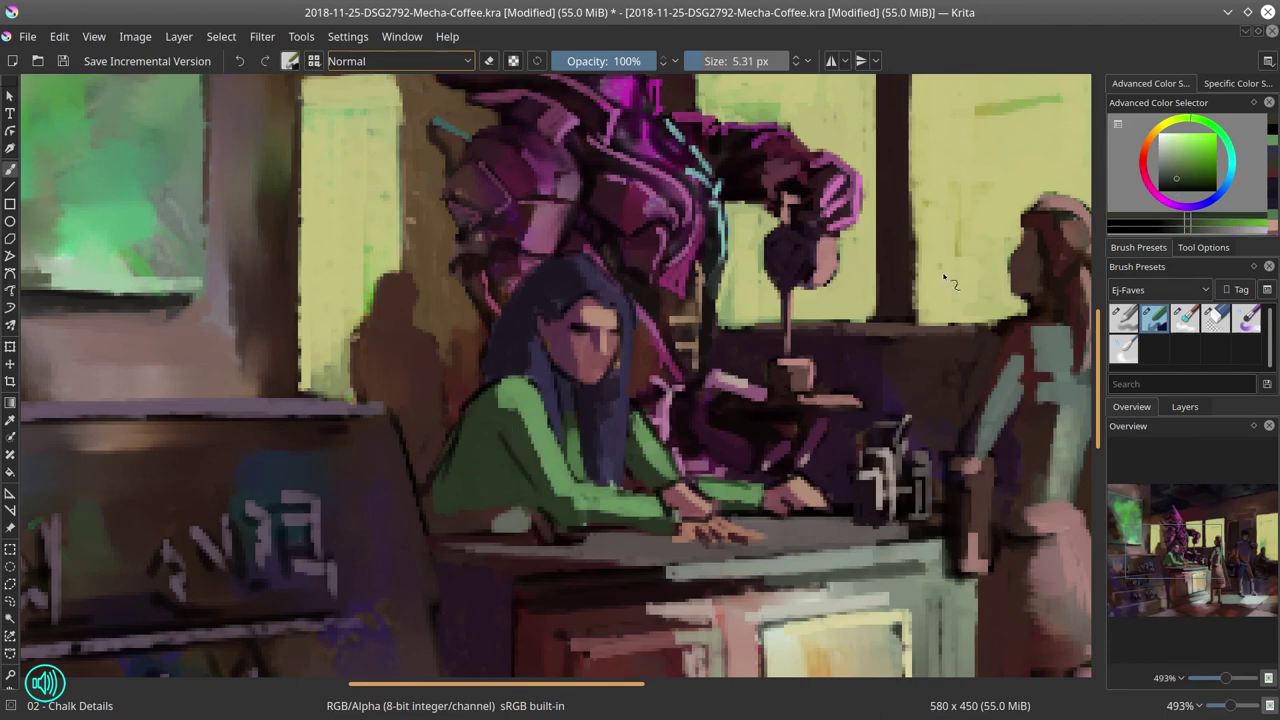
left_click(1177, 185)
mouse_move(508, 442)
left_mouse_down()
mouse_move(510, 506)
mouse_move(534, 524)
left_mouse_up()
left_click(540, 514, "ctrl")
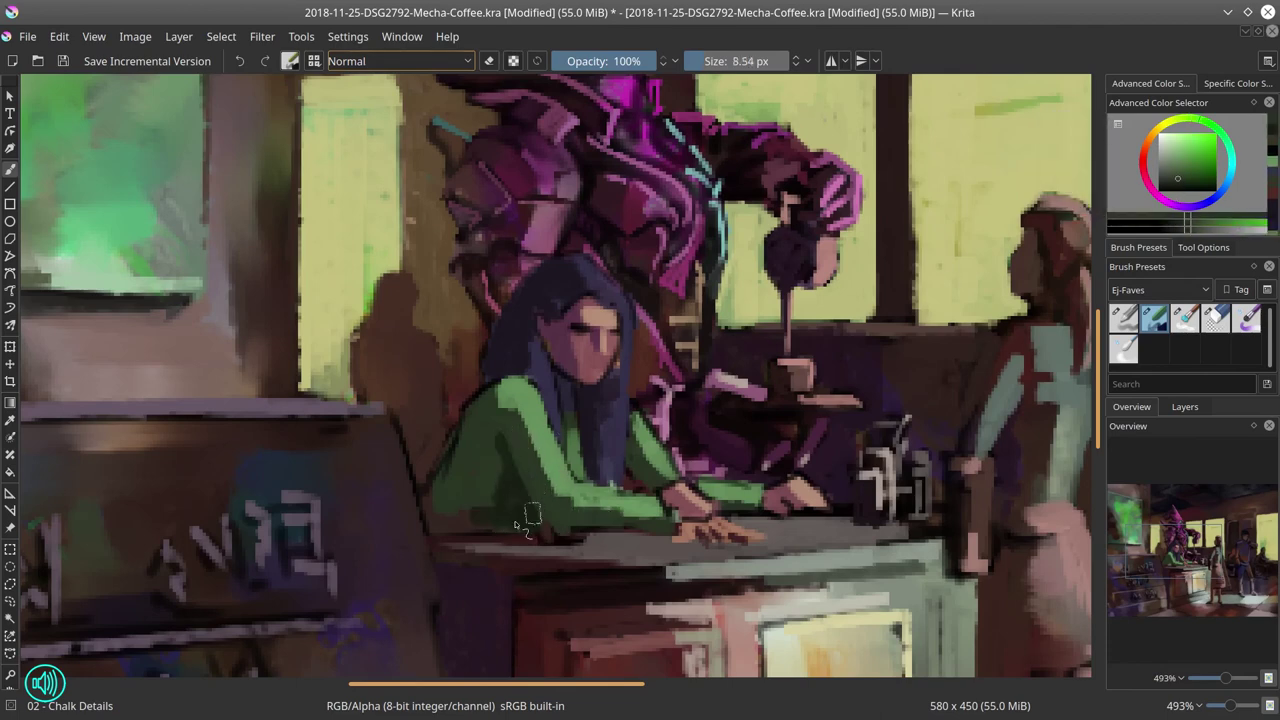
- Paint out the old hand and light patch along the counter edge with sampled tones and retouch the near hand
left_click(546, 538, "ctrl")
left_click_drag(440, 537, 528, 541)
key("ctrl+z")
left_click(458, 541, "ctrl")
left_click(590, 537, "ctrl")
left_click(780, 537, "ctrl")
left_click_drag(764, 538, 690, 536)
left_click(718, 505, "ctrl")
key("bracketleft")
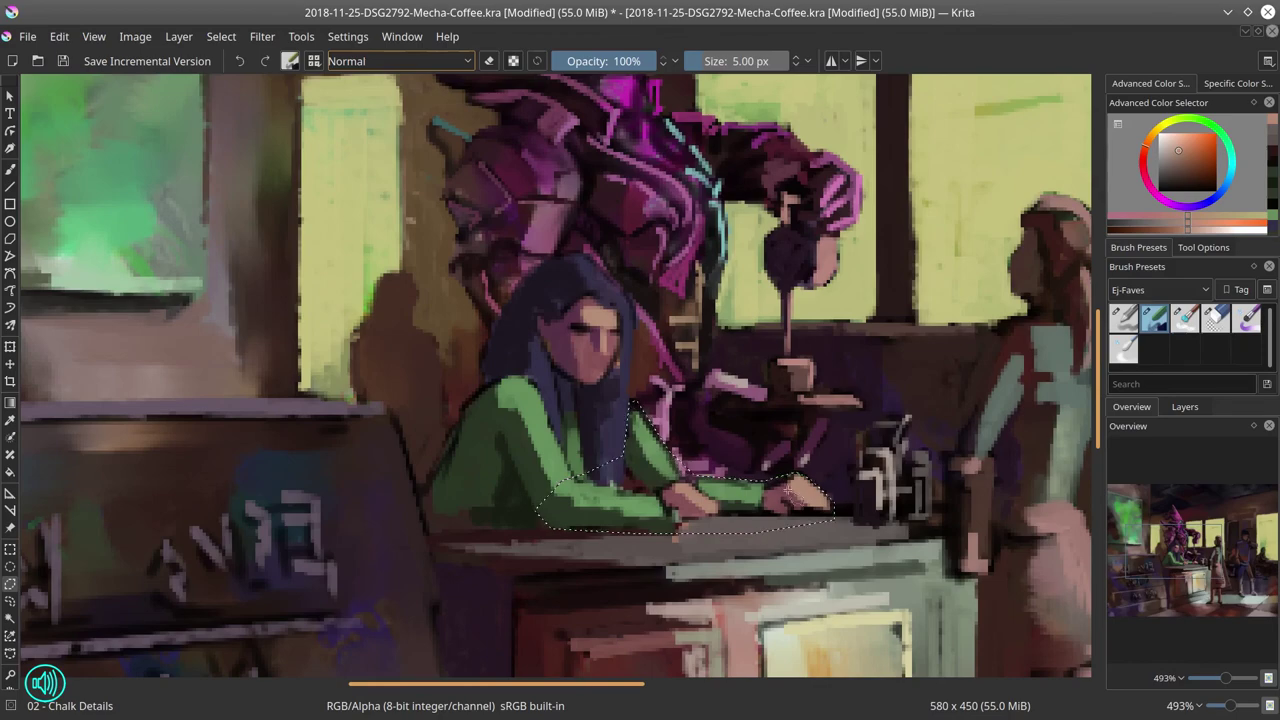
- Move the selected forearms and hands slightly down and towards the body, and clear the selection
key("t")
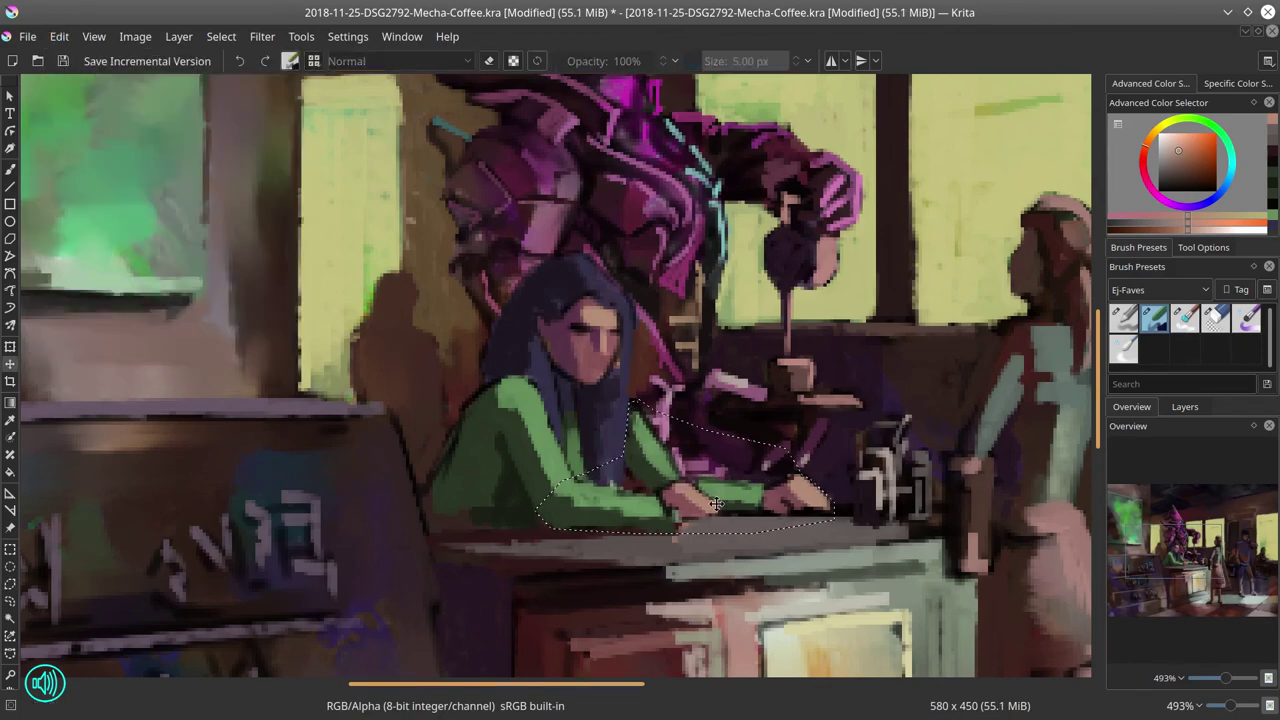
left_click_drag(722, 524, 712, 534)
left_click(221, 37)
left_click(238, 81)
left_click(1185, 407)
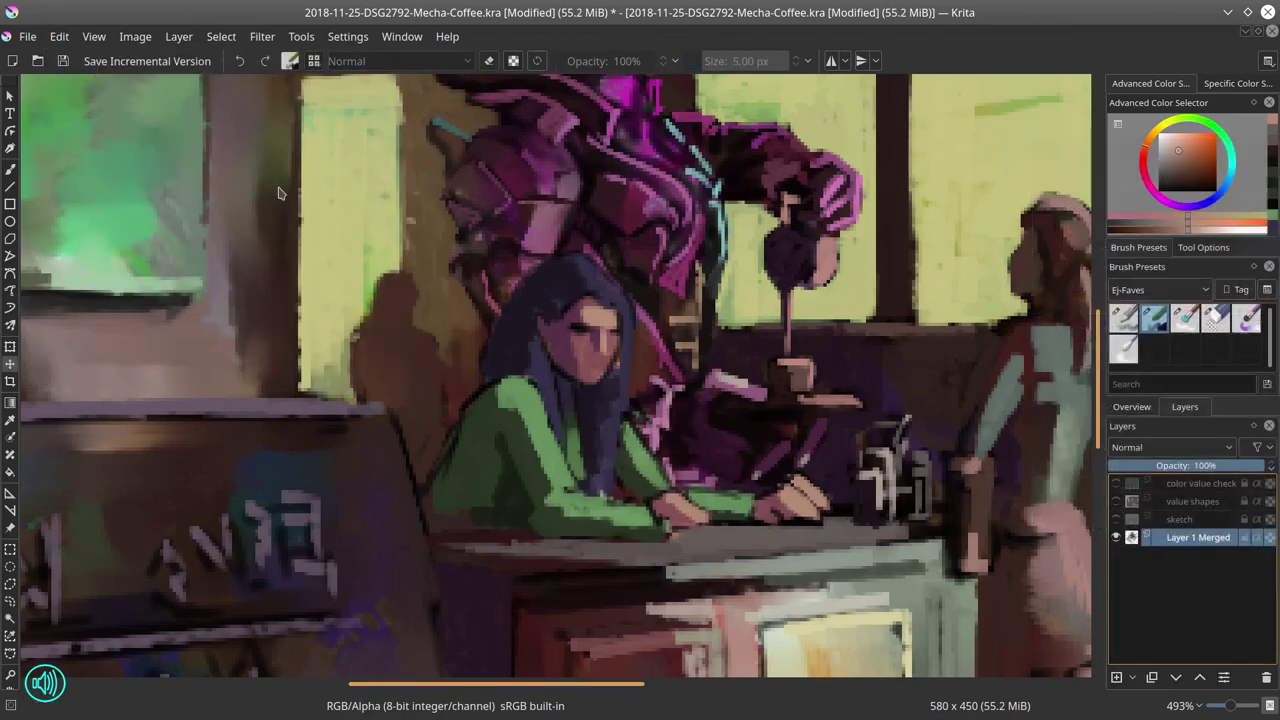
- Clean up the barista's back outline and the counter edge below it with sampled dark and green tones
left_click(10, 170)
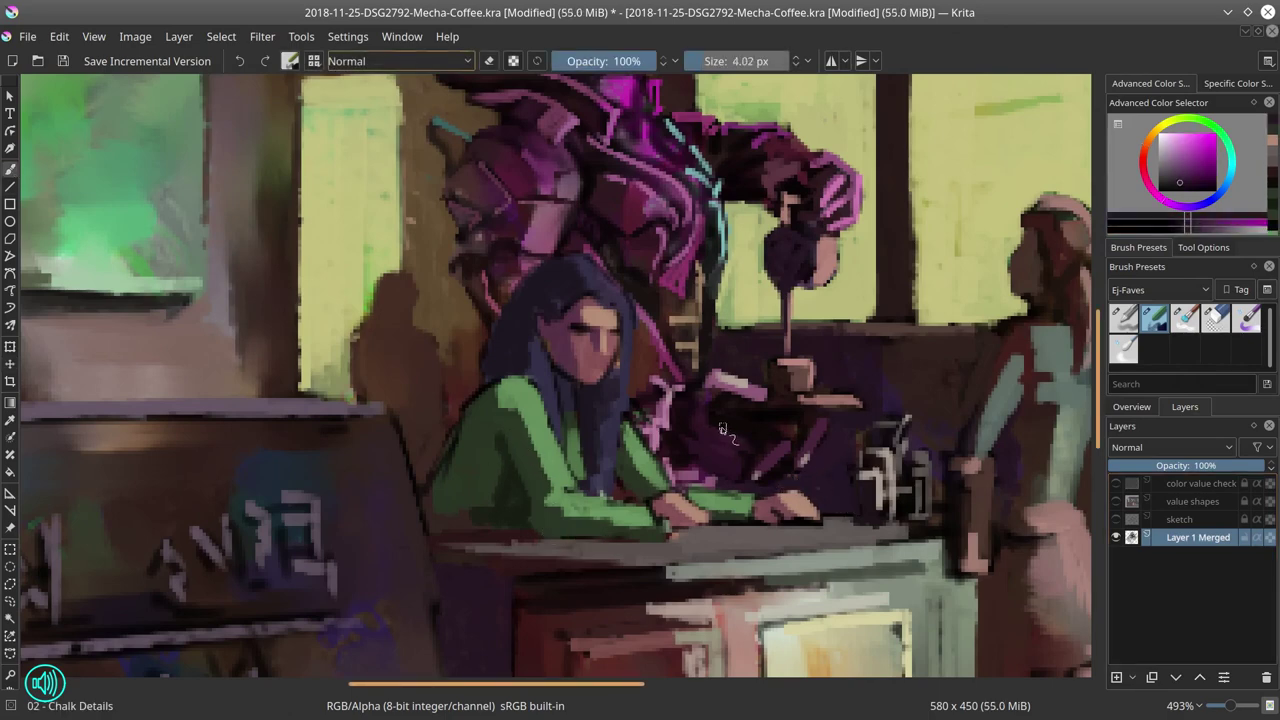
left_click(434, 452, "ctrl")
left_click_drag(426, 428, 400, 528)
left_click(470, 449, "ctrl")
left_click_drag(453, 456, 477, 402)
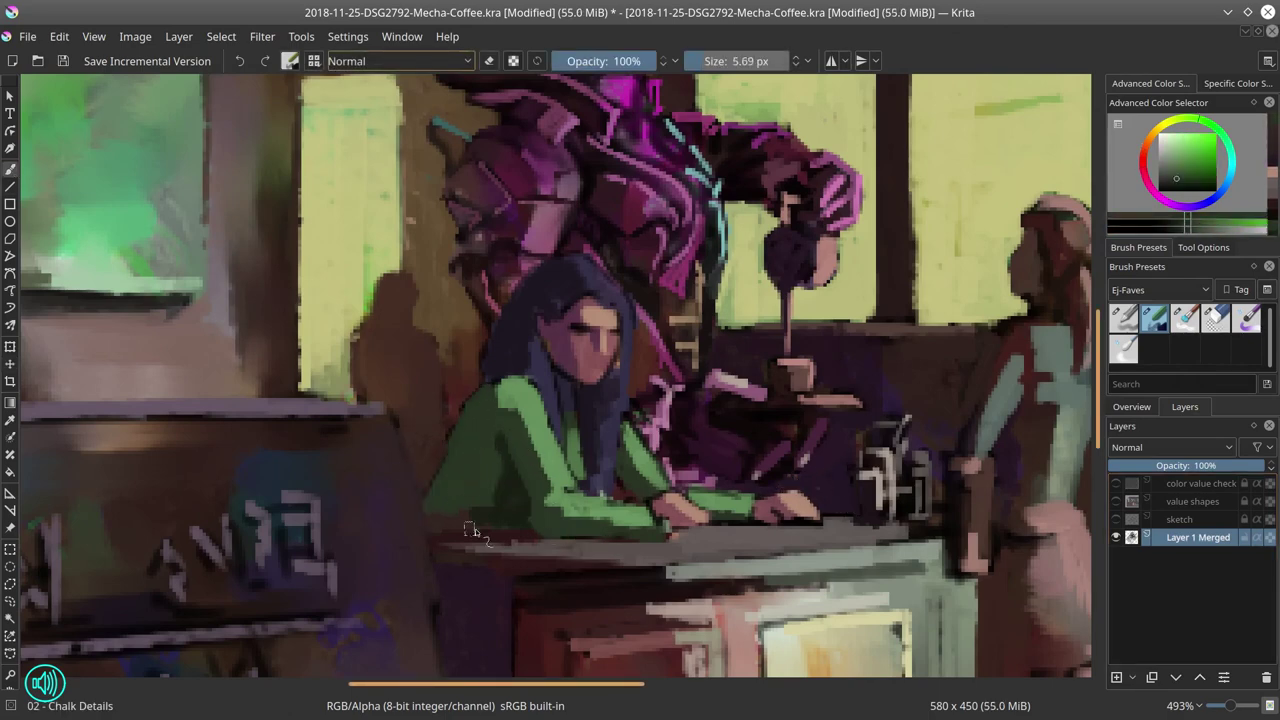
left_click(470, 530, "ctrl")
left_click_drag(442, 524, 470, 530)
- Outline the barista's head and hair with a polygonal selection and paste a merged copy as a new layer
left_click_drag(759, 487, 918, 570)
left_click_drag(746, 520, 800, 424)
left_click_drag(880, 312, 600, 503)
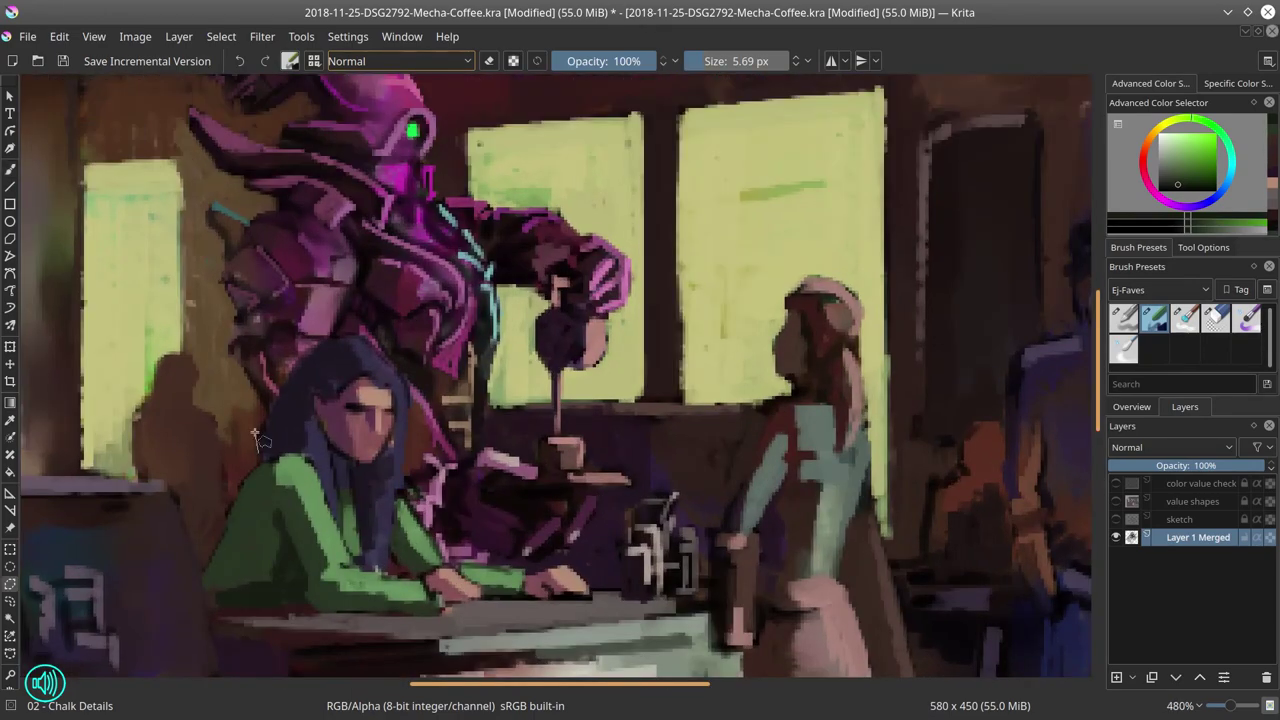
left_click(310, 456)
left_click(261, 456)
left_click(59, 37)
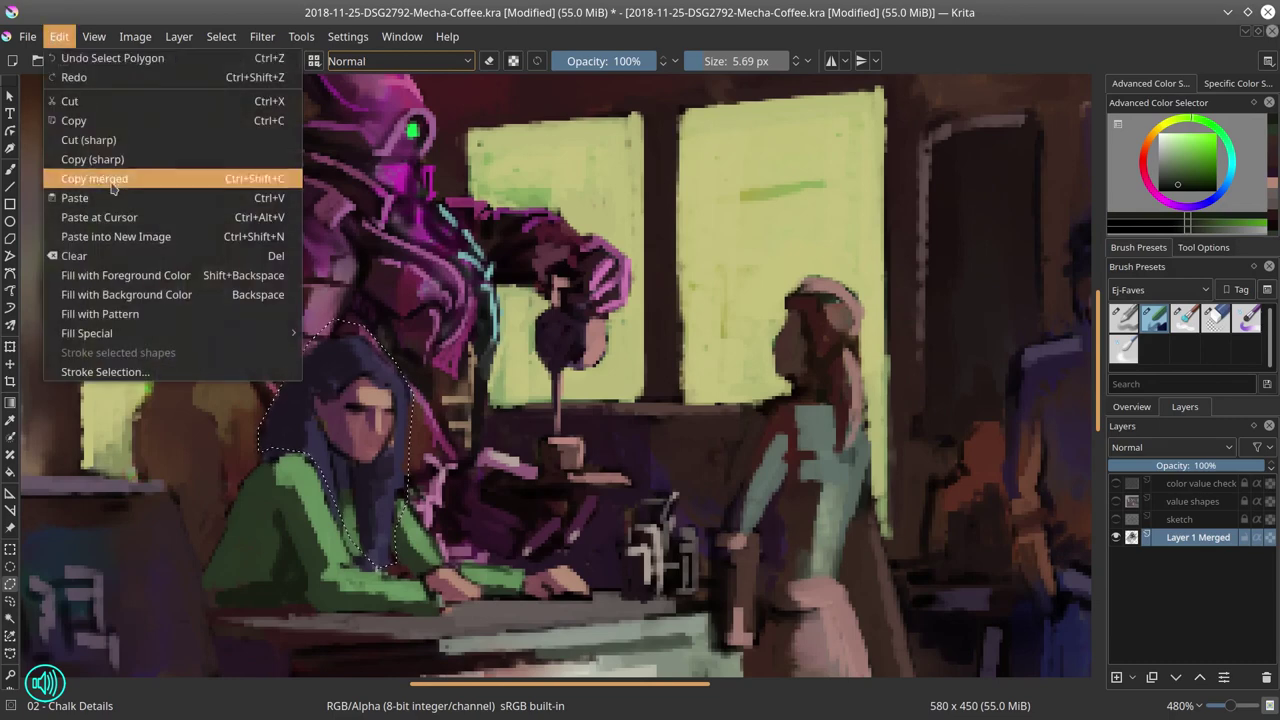
left_click(108, 178)
left_click(59, 37)
left_click(108, 198)
- Clear the selection and scale the pasted head and hair down slightly
left_click(221, 37)
left_click(232, 77)
left_click(7, 348)
left_click_drag(420, 318, 409, 330)
key("Return")
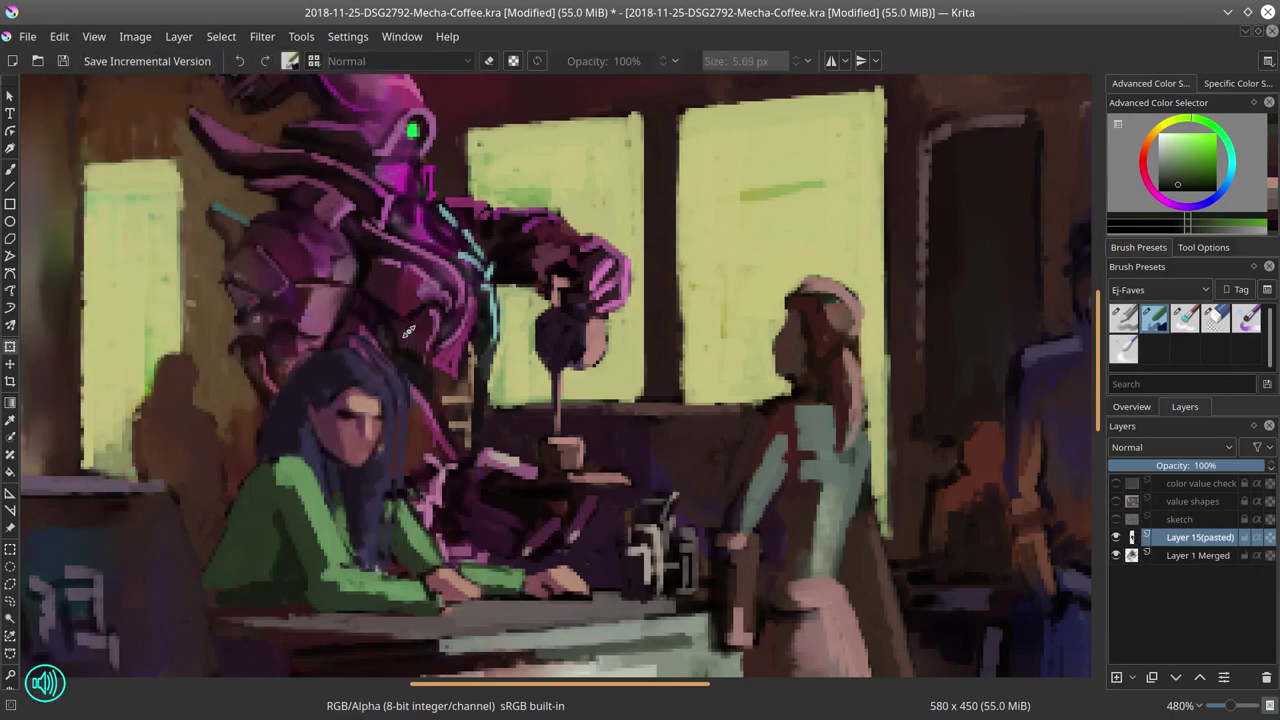
- Shift the pasted head slightly forward and cover the leftover hair behind it with sampled background and mecha tones
left_click(9, 366)
left_click_drag(347, 424, 357, 425)
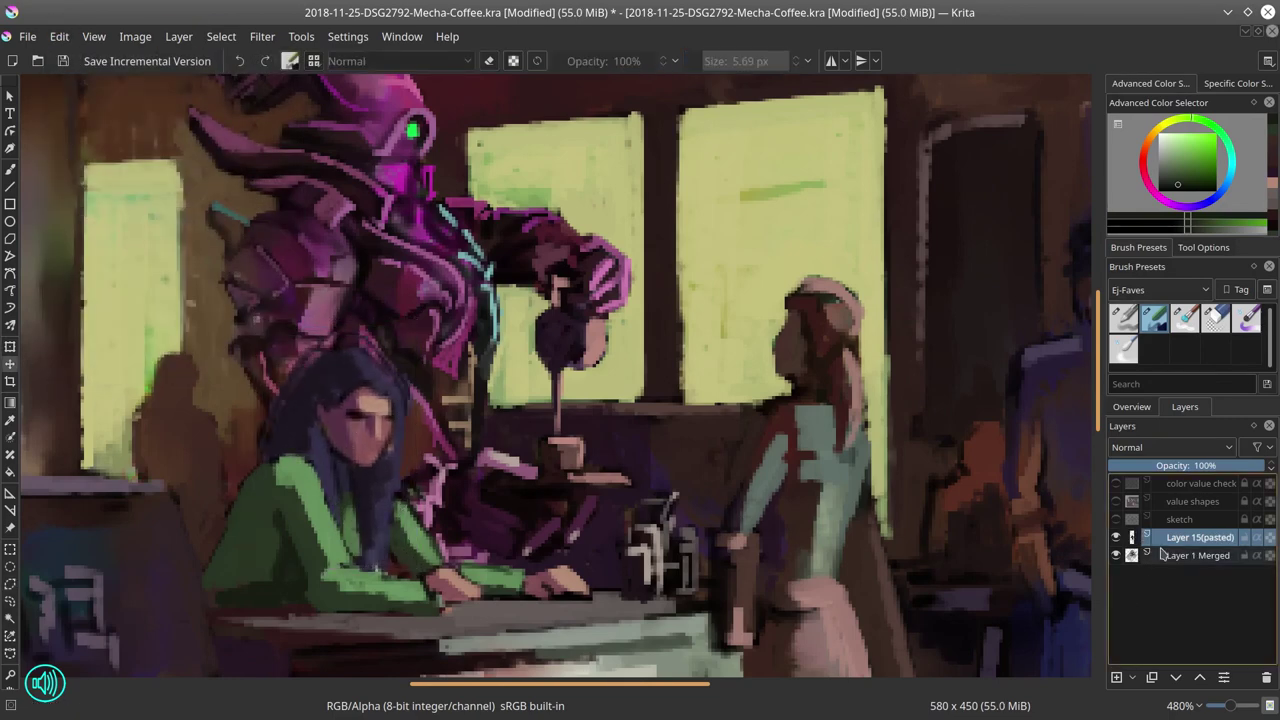
key("b")
left_click(257, 443, "ctrl")
left_click(270, 400, "ctrl")
left_click_drag(257, 443, 303, 380)
left_click(312, 428, "ctrl")
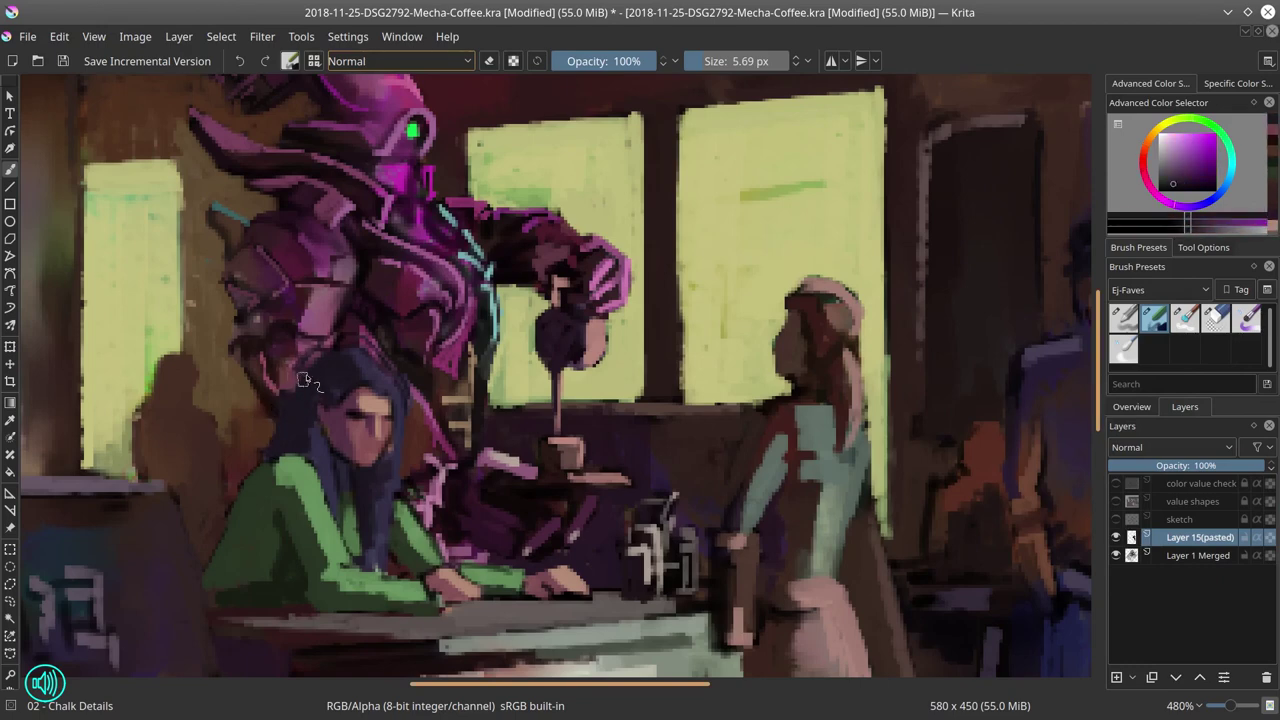
left_click(306, 343, "ctrl")
left_click(306, 365, "ctrl")
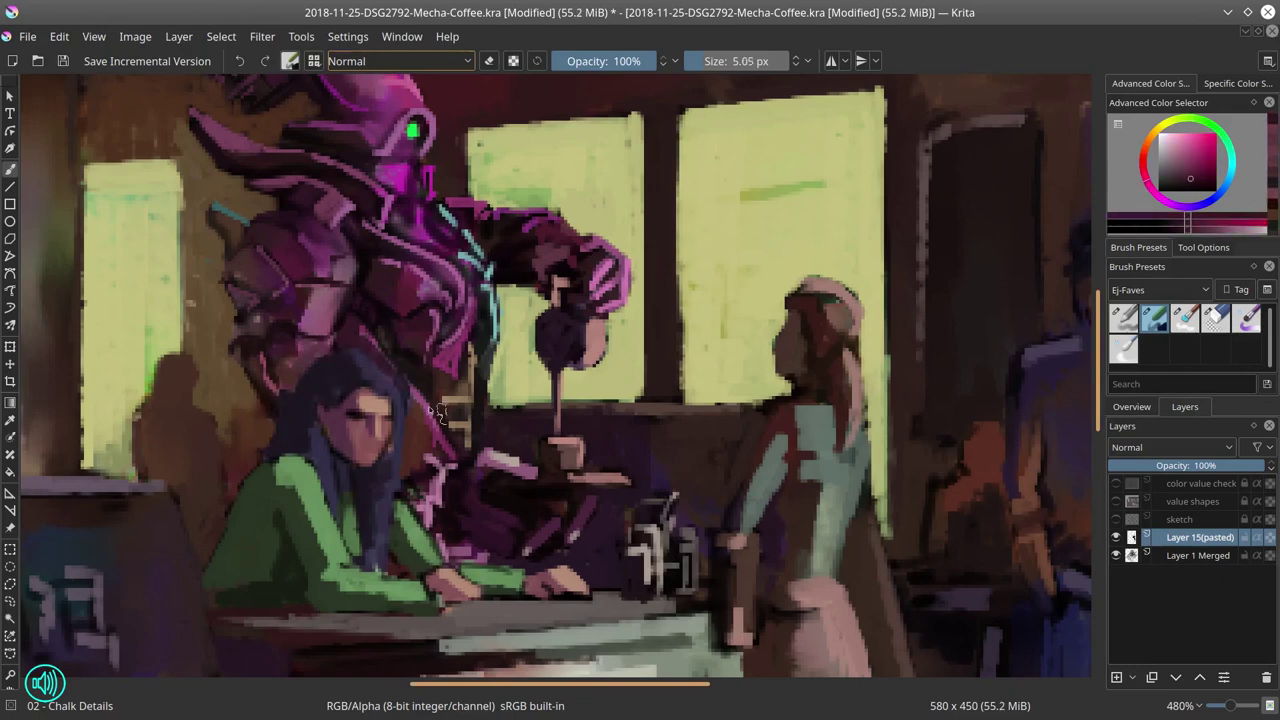
- Repaint the mecha's torso edge beside the barista's hair with sampled dark tones and a thin light pink highlight
left_click(459, 447, "ctrl")
left_click(428, 402, "ctrl")
left_click_drag(426, 392, 431, 409)
left_click(478, 300, "ctrl")
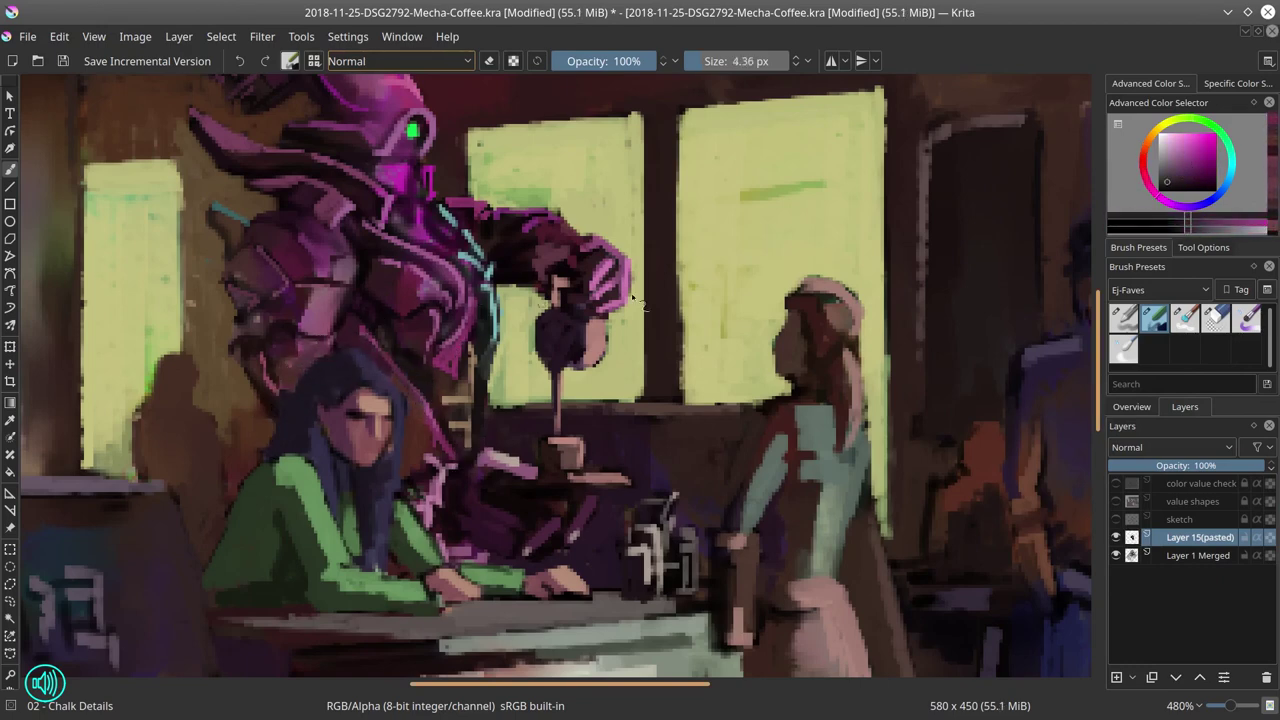
left_click_drag(632, 297, 627, 297)
left_click(1180, 163)
left_click_drag(386, 353, 436, 424)
left_click(1176, 150)
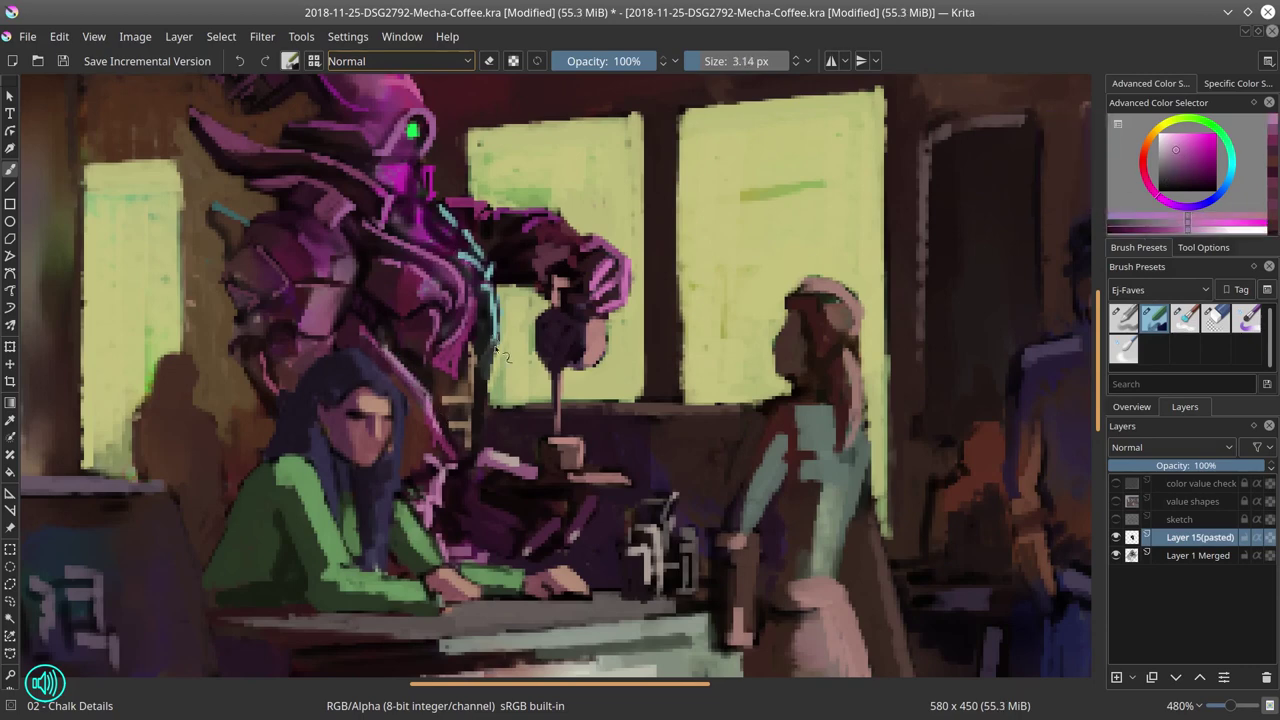
- Fill the gap between the mecha's torso edge and the barista's hair with sampled reddish tones and clean up the hair's outline
left_click(460, 423, "ctrl")
left_click(395, 178, "ctrl")
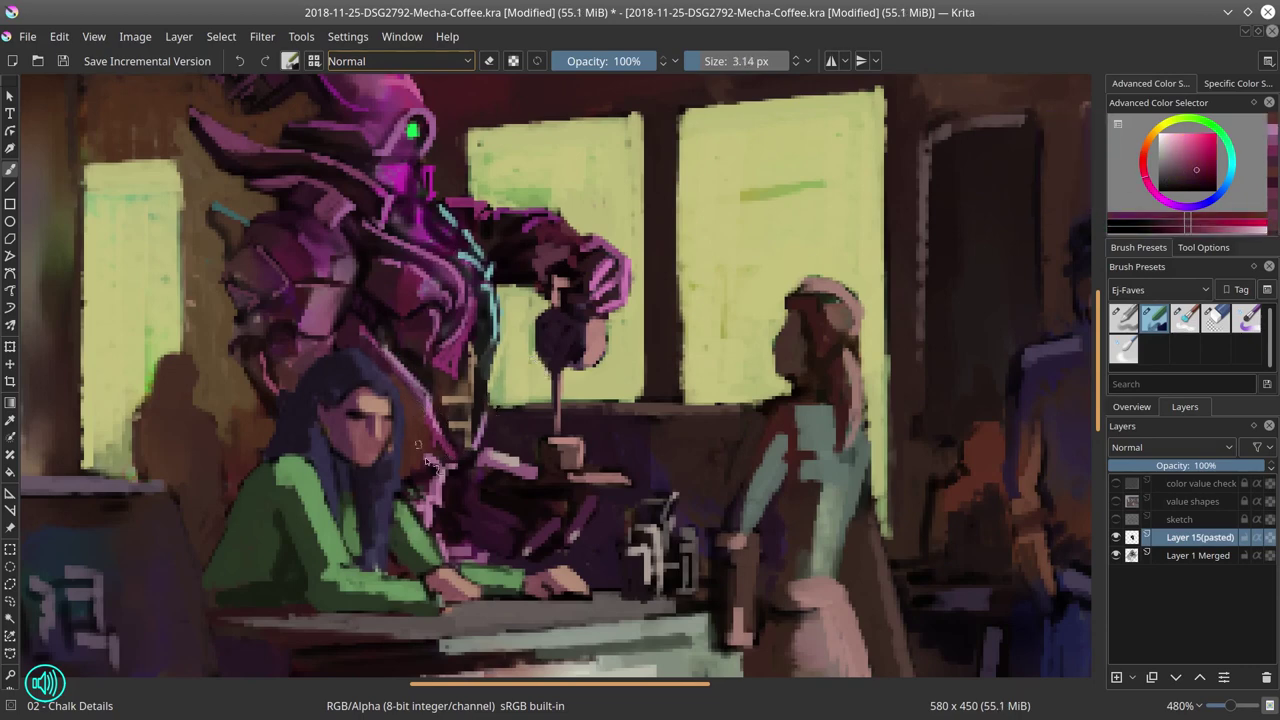
left_click(392, 180, "ctrl")
left_click_drag(403, 436, 440, 464)
left_click(271, 411, "ctrl")
mouse_move(262, 418)
left_mouse_down()
mouse_move(242, 466)
mouse_move(274, 445)
left_mouse_up()
left_click_drag(605, 345, 610, 450)
left_click_drag(590, 500, 565, 405)
left_click(428, 344, "ctrl")
left_click_drag(452, 406, 433, 406)
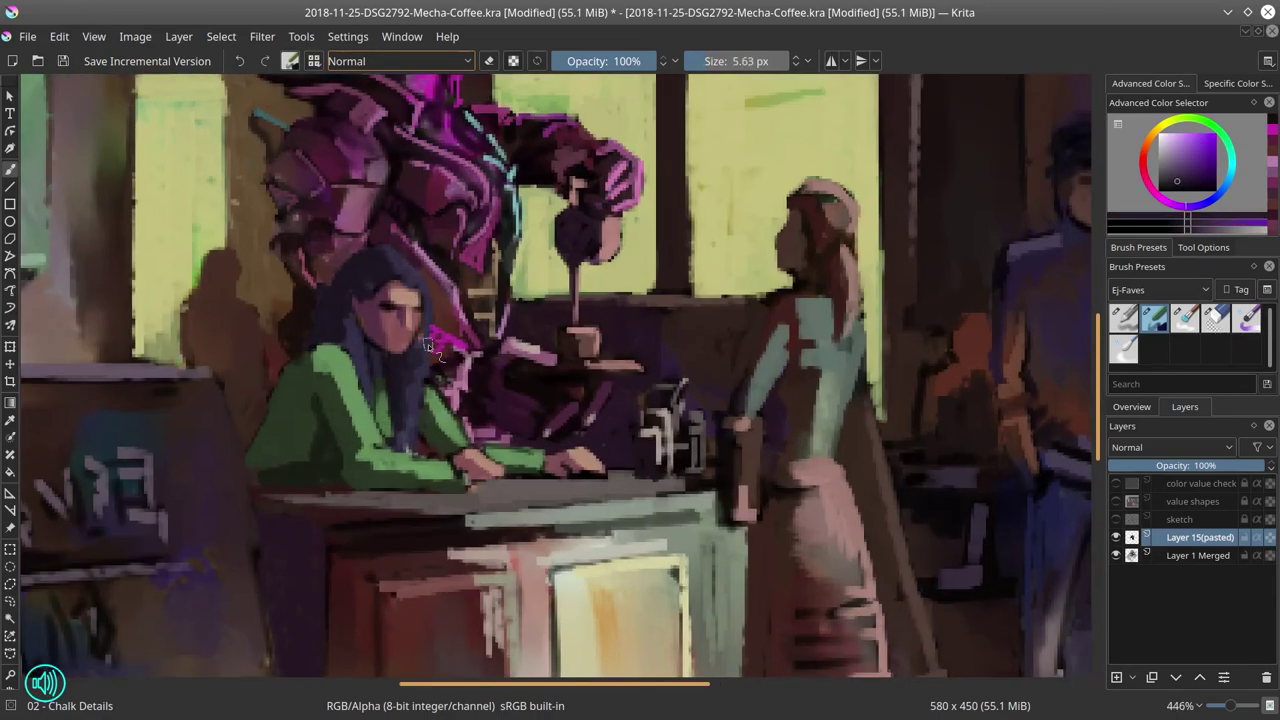
left_click_drag(512, 461, 515, 545)
left_click_drag(612, 451, 618, 545)
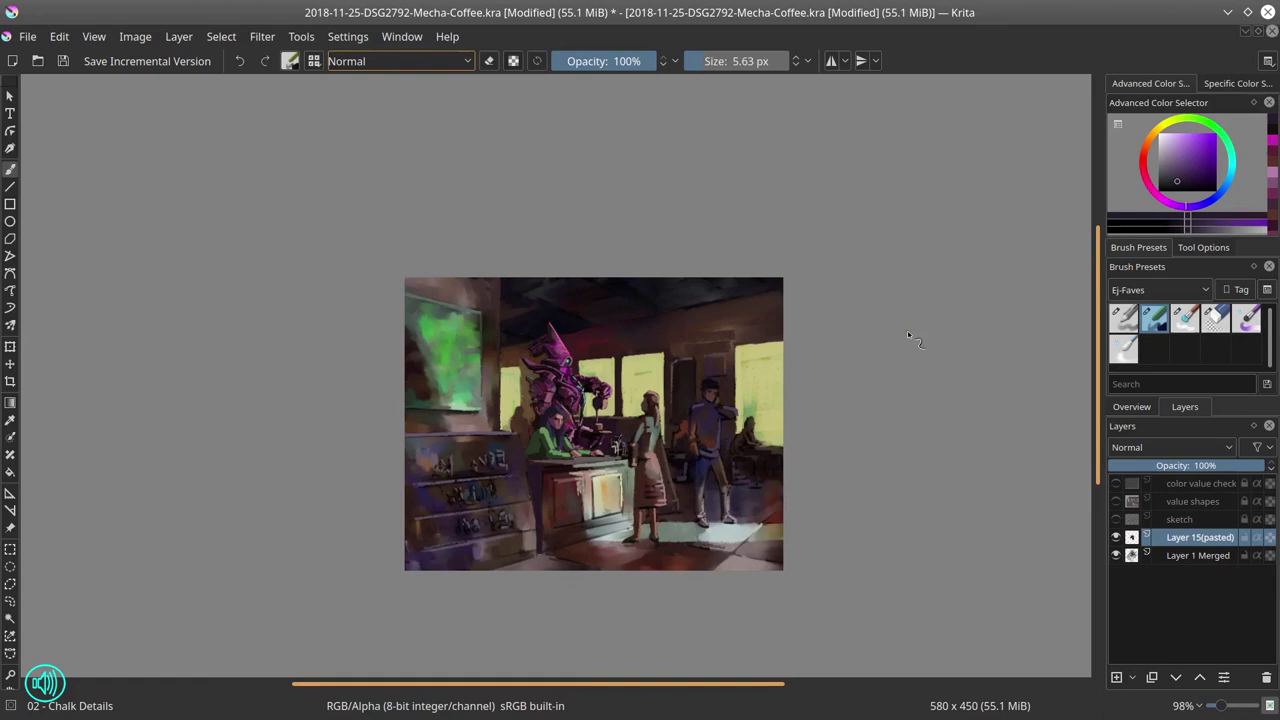
- Outline the dark ceiling above the mecha and windows with a polygonal selection and paste a merged copy as a new layer
mouse_move(499, 250)
left_mouse_down()
mouse_move(501, 324)
mouse_move(524, 342)
left_mouse_up()
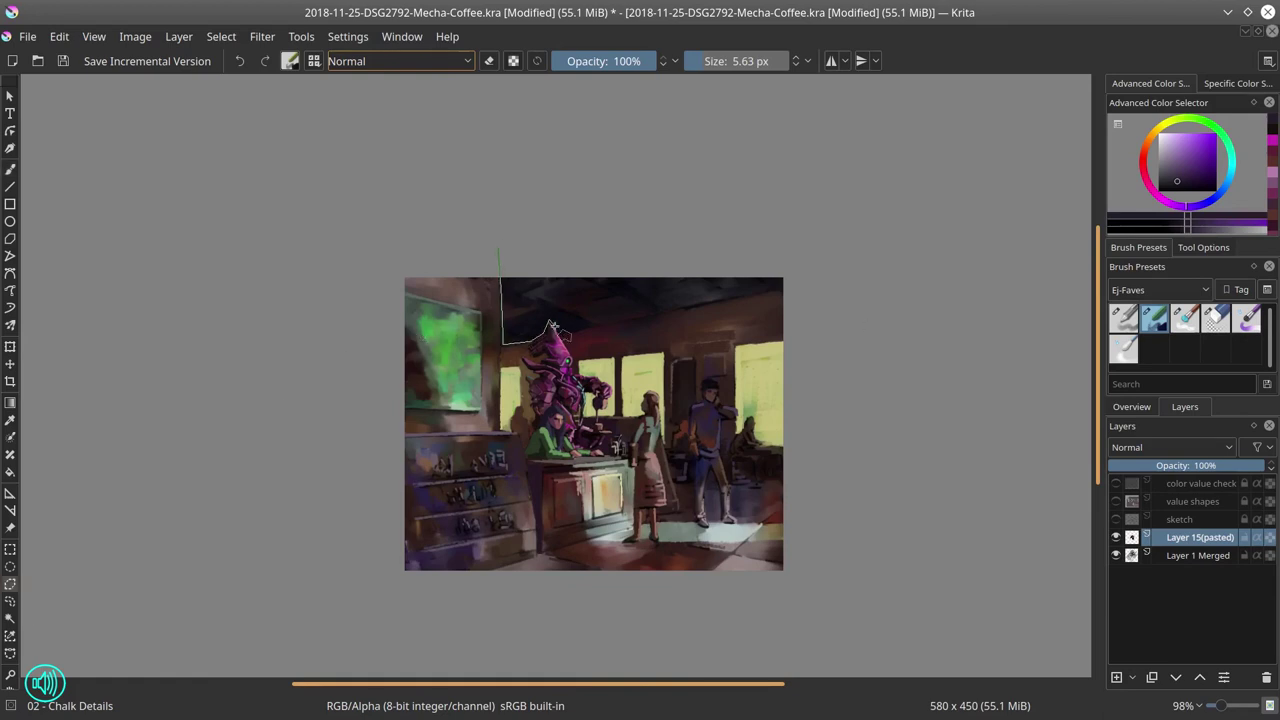
left_click(560, 333)
left_click(827, 279)
left_click(499, 248)
left_click(59, 37)
left_click(96, 178)
left_click(59, 37)
left_click(78, 197)
- Clear the selection and stretch the pasted ceiling in perspective, pulling its upper pillar-side corner outwards and its lower far corner downwards
left_click(222, 40)
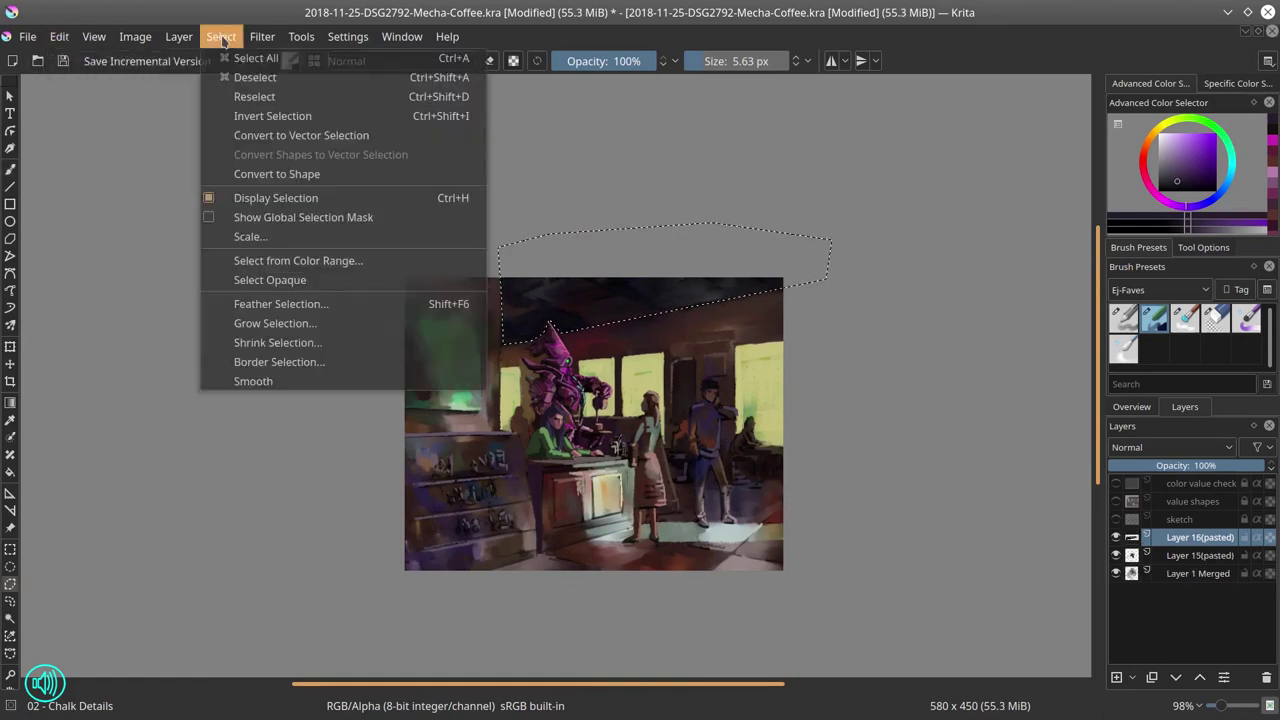
left_click(255, 77)
key("ctrl+t")
left_click(1204, 250)
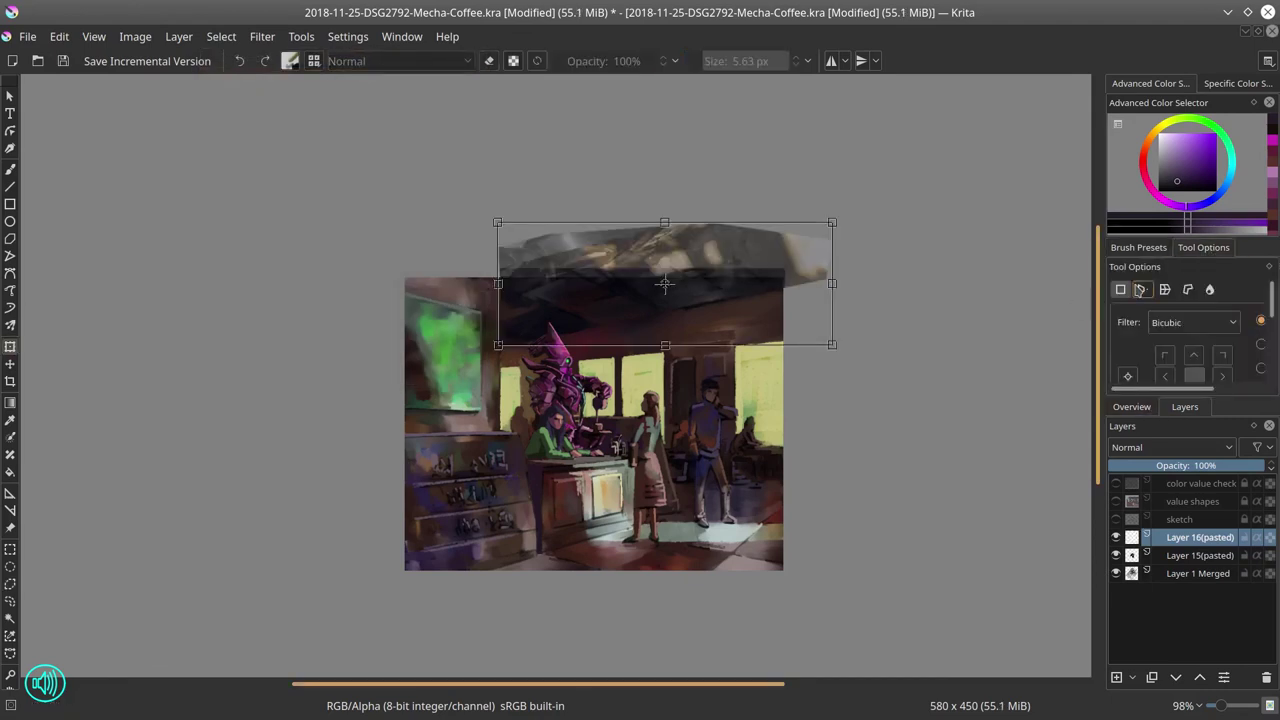
left_click(1141, 290)
left_click_drag(832, 345, 849, 383)
left_click_drag(498, 223, 454, 224)
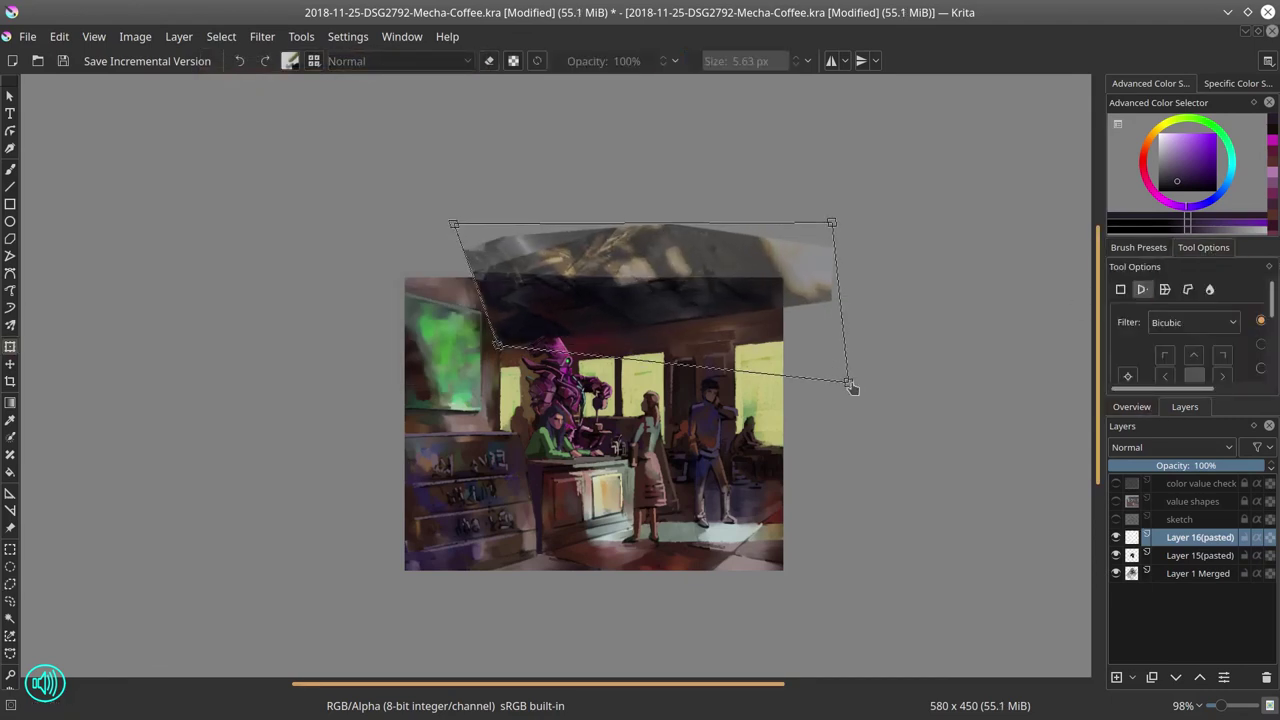
left_click_drag(851, 388, 849, 376)
key("Return")
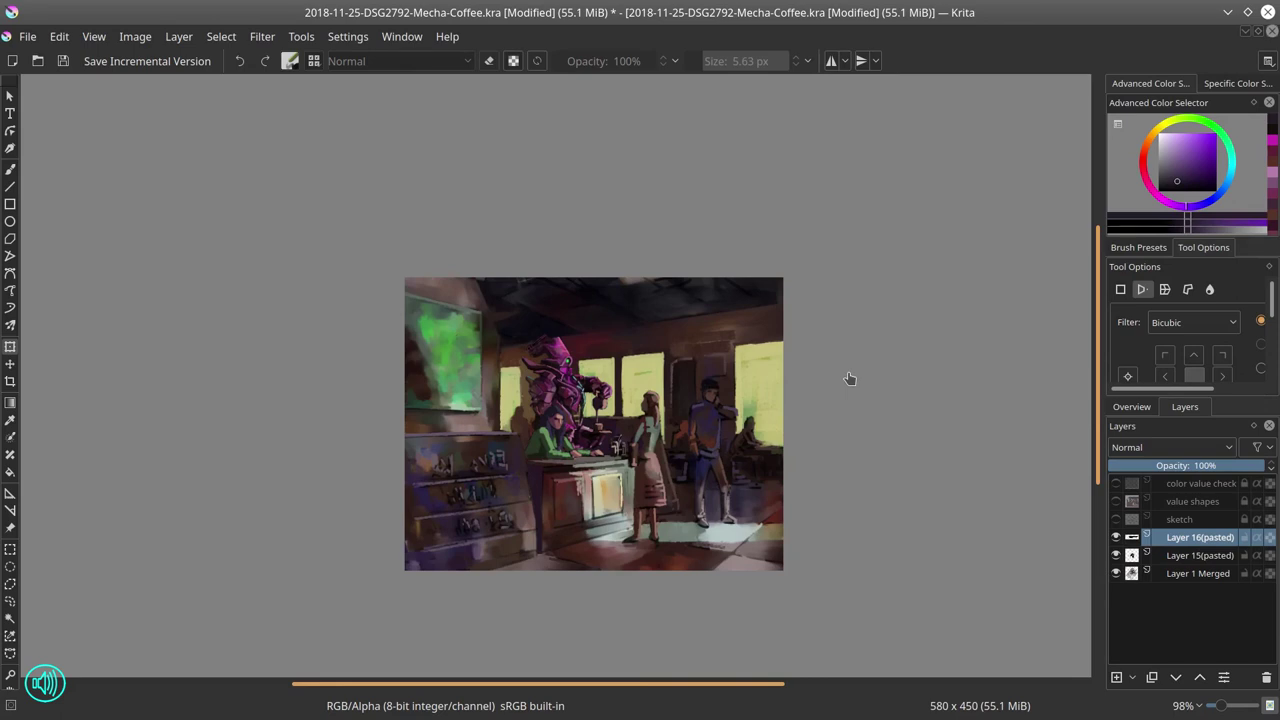
- Delete the part of the pasted ceiling overlapping the pillar beside the green screen with a rectangular selection, and clear the selection
left_click(1139, 248)
left_click(1216, 319)
scroll(537, 373, "up", 3)
key("b")
left_click(10, 549)
left_click_drag(346, 150, 466, 373)
left_click(59, 37)
left_click(95, 253)
left_click(221, 37)
left_click(244, 77)
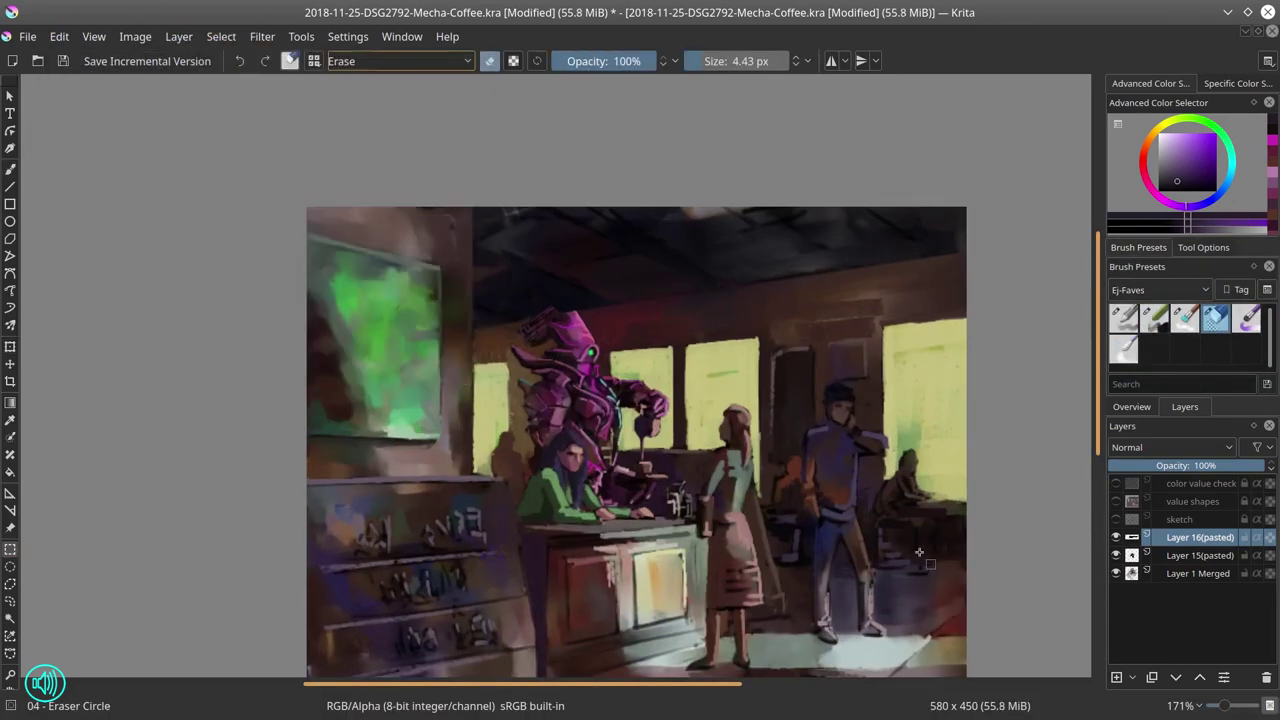
- Outline the tip of the mecha's pointed head with the ceiling layer hidden, and cut that area out of the ceiling layer
left_click(1116, 537)
scroll(540, 310, "up", 2)
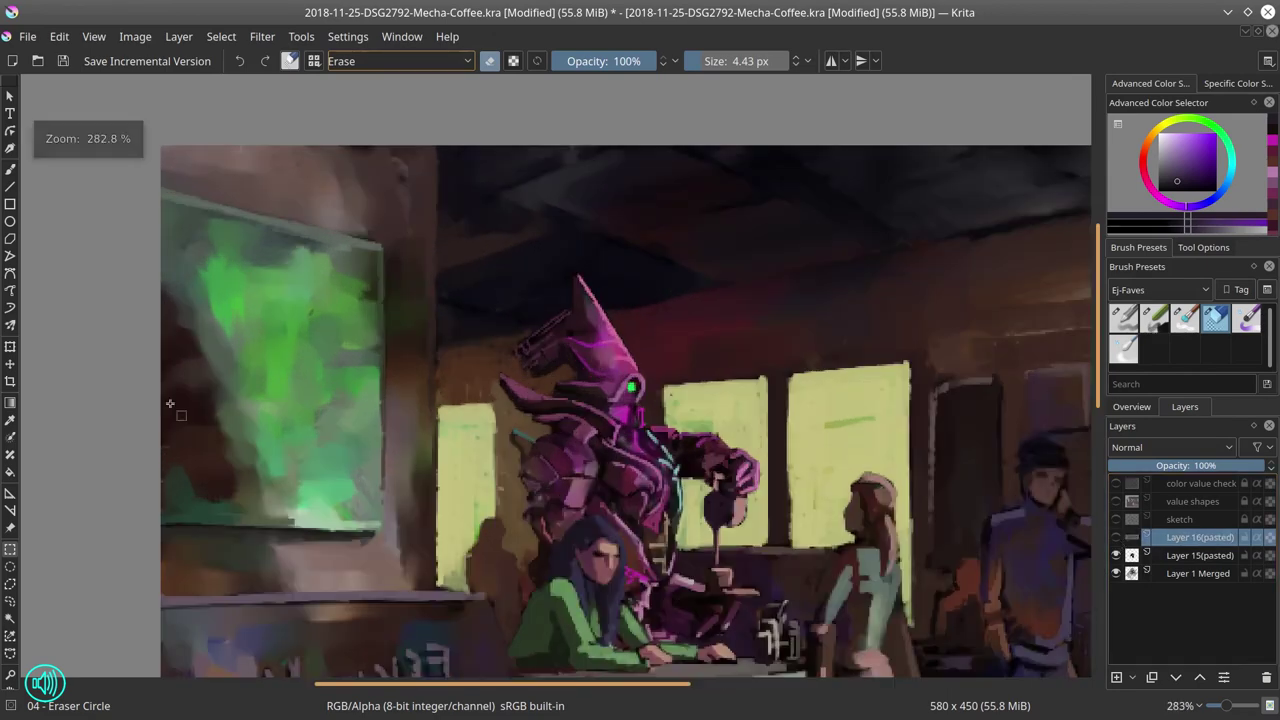
left_click(571, 311)
left_click(576, 272)
left_click(621, 350)
double_click(598, 357)
left_click(1116, 537)
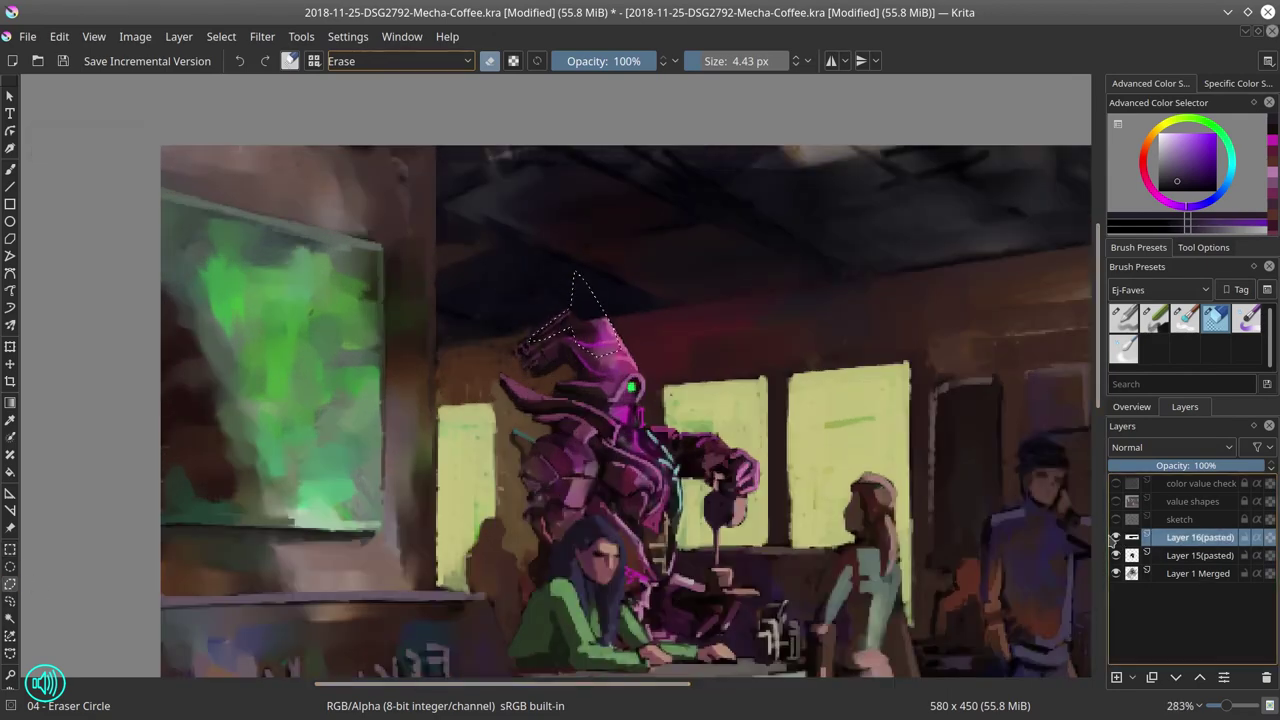
left_click(59, 37)
left_click(86, 101)
scroll(427, 220, "down", 4)
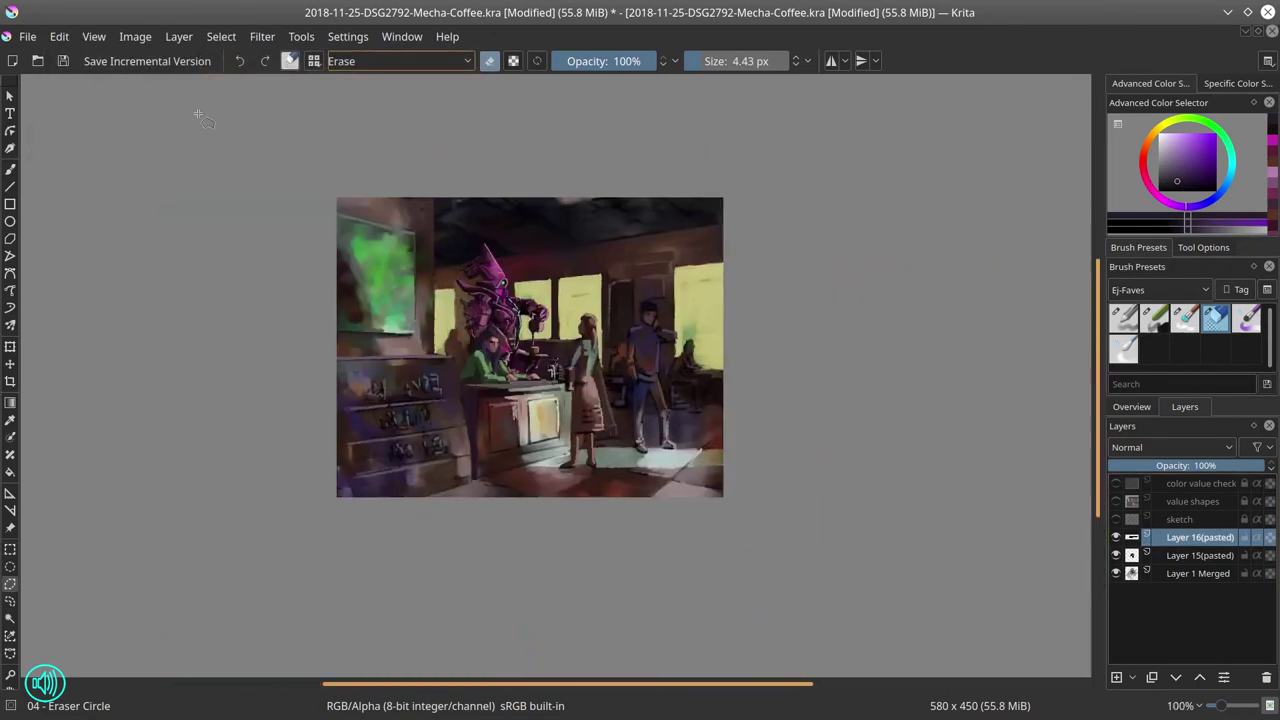
- Mirror the whole image horizontally and compare the painting with and without the pasted ceiling layer
left_click(135, 36)
left_click(170, 227)
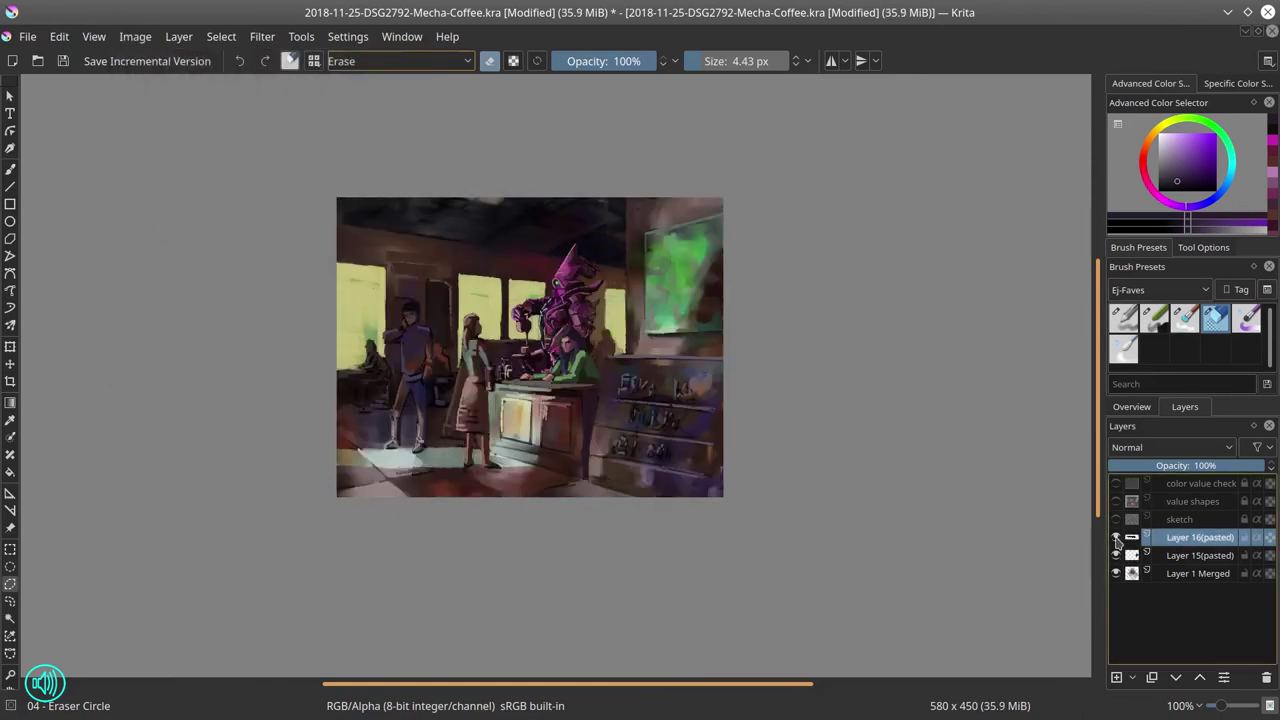
left_click(1117, 540)
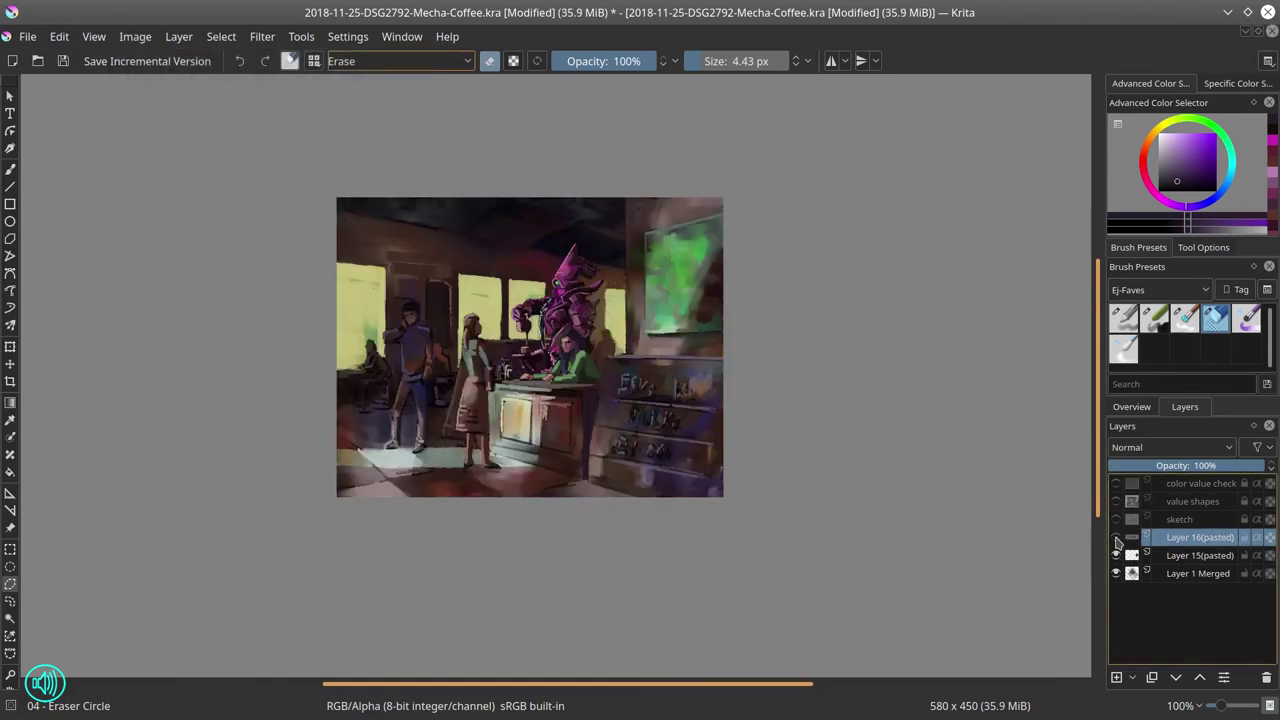
left_click(1117, 540)
- Touch up the boundary between the ceiling and the wall above the windows with sampled dark tones using the Chalk Details brush
left_click(1155, 319)
left_click_drag(501, 270, 501, 230)
left_click(10, 169)
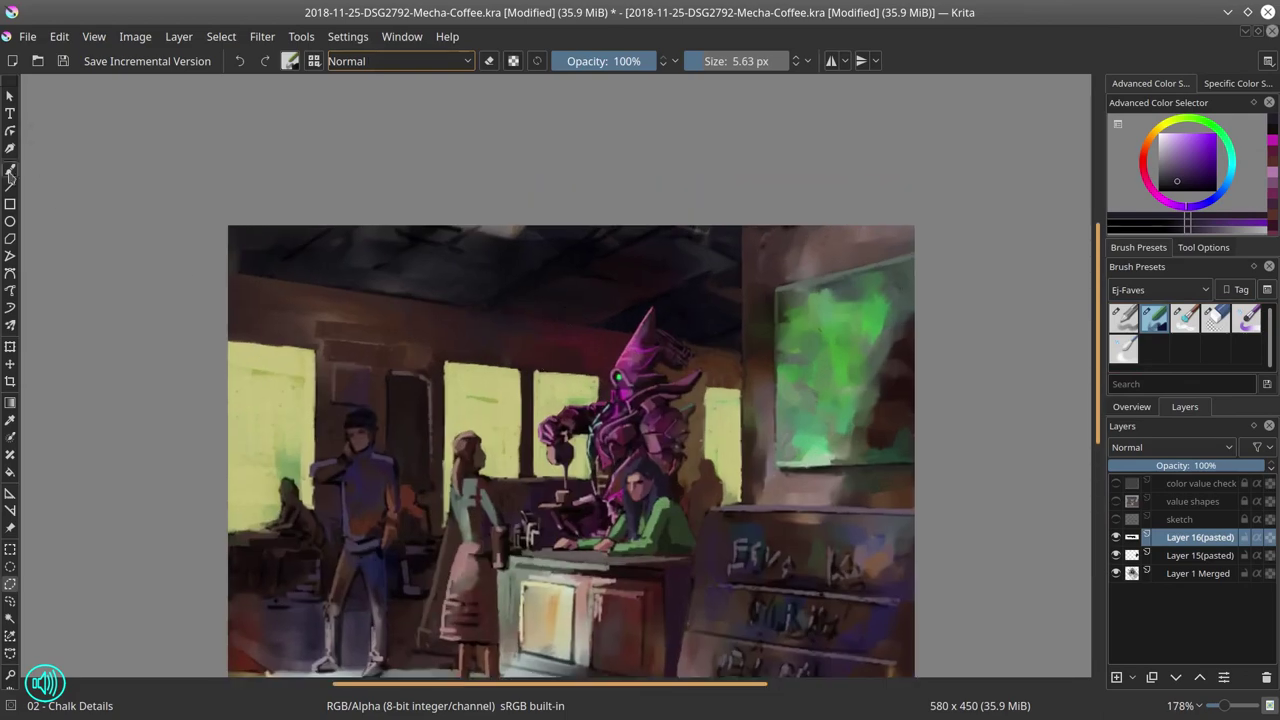
left_click(462, 300, "ctrl")
left_click_drag(462, 300, 478, 296)
left_click(561, 281, "ctrl")
left_click(281, 265, "ctrl")
scroll(583, 305, "down", 4)
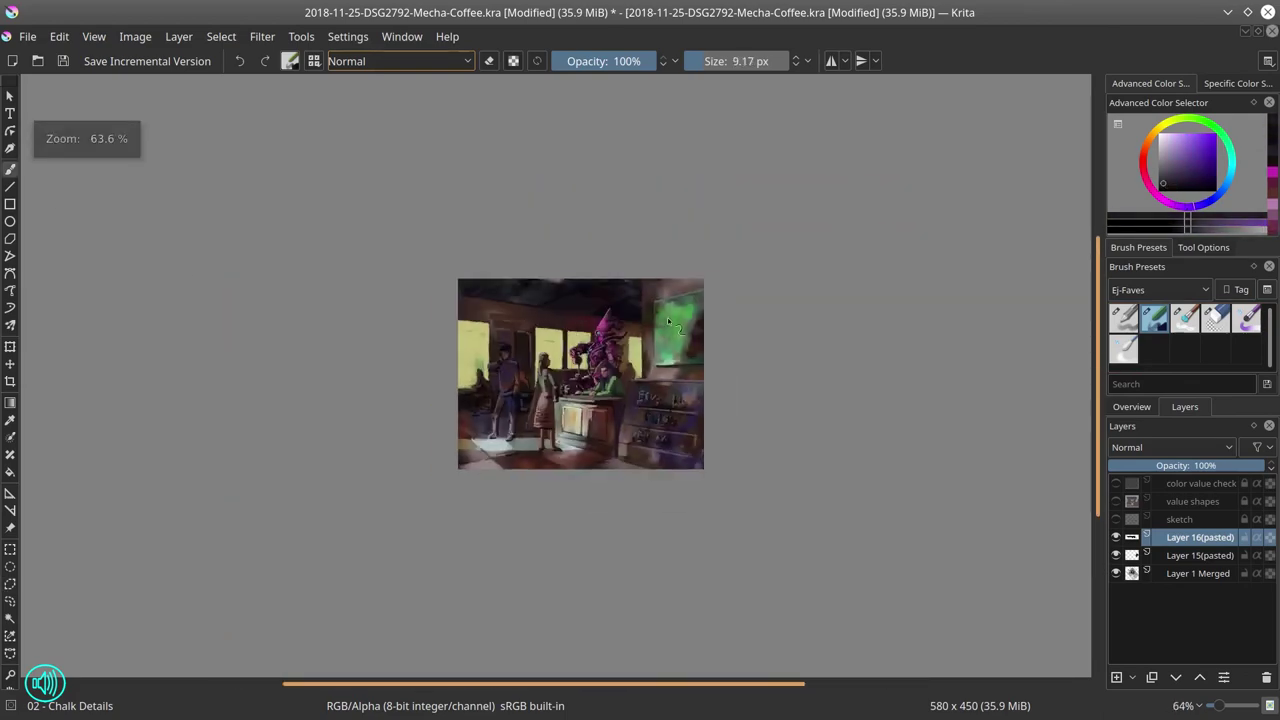
- Darken the light patches along the ceiling's upper edge with sampled tones and soften them with the Blender Textured Soft brush
scroll(528, 239, "up", 5)
left_click(470, 204, "ctrl")
left_click_drag(478, 197, 460, 212)
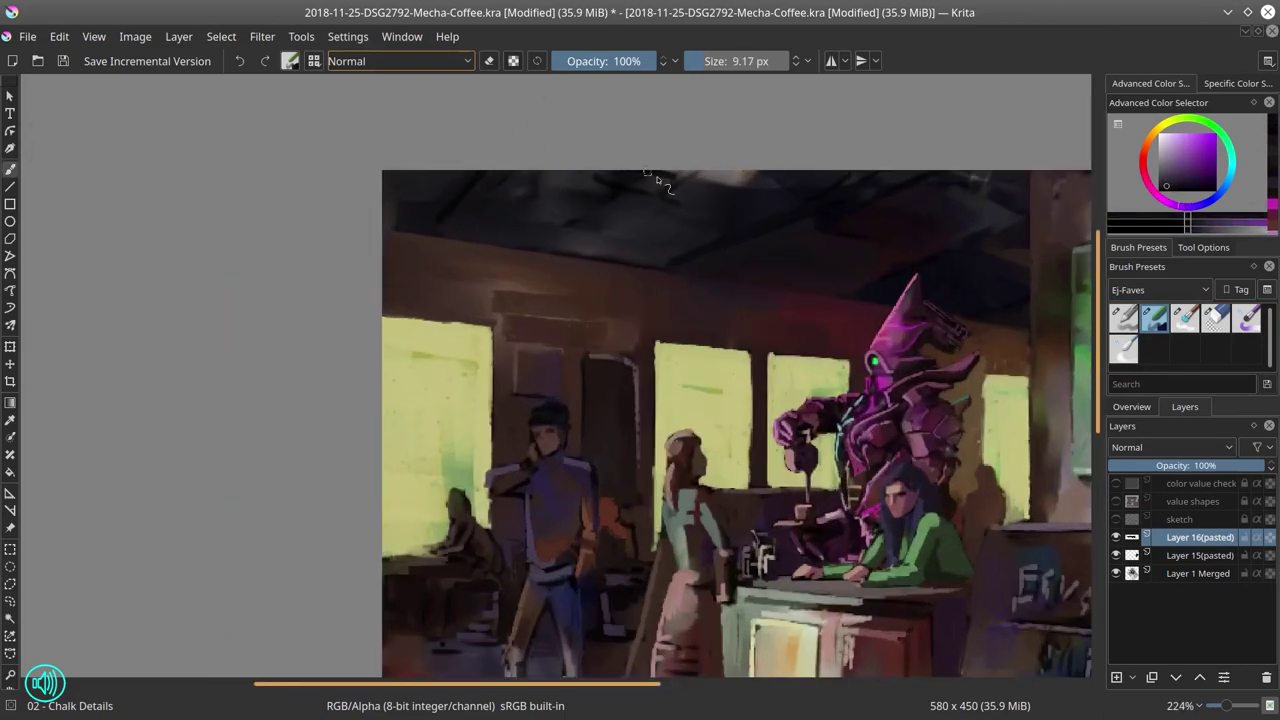
left_click(615, 195, "ctrl")
left_click_drag(604, 196, 627, 194)
left_click(1185, 319)
left_click_drag(735, 205, 752, 178)
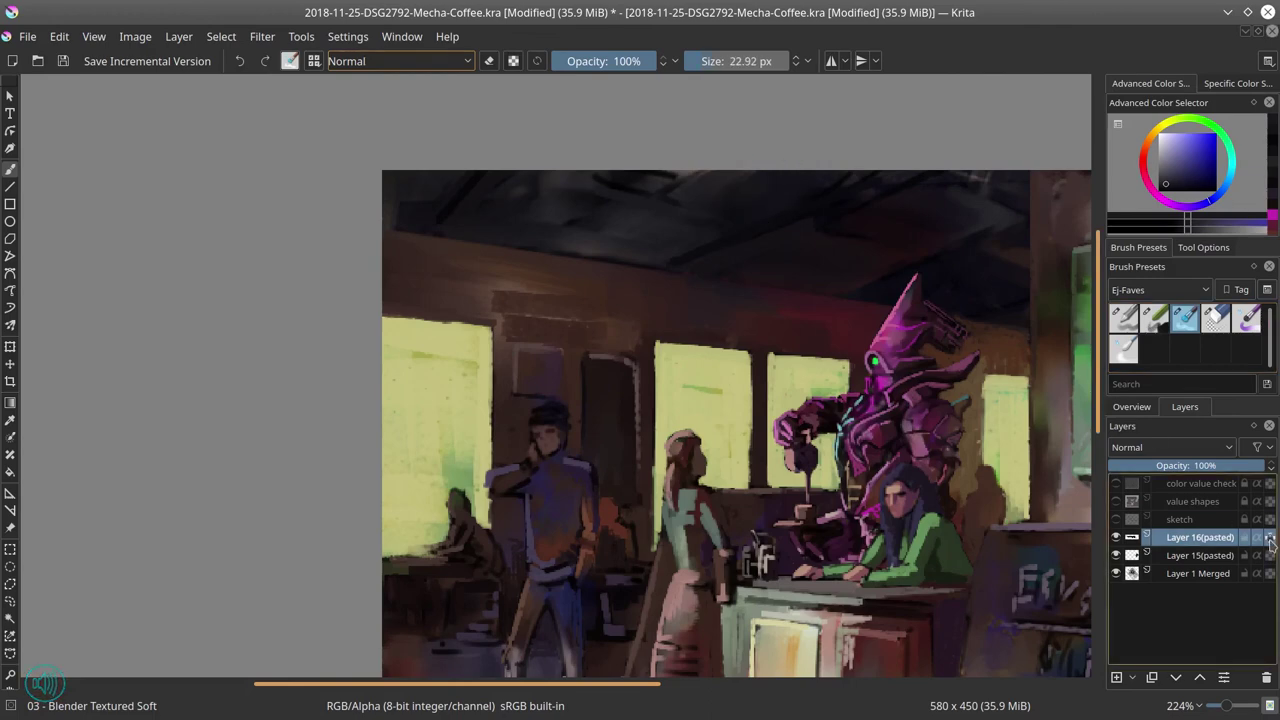
scroll(860, 190, "down", 4)
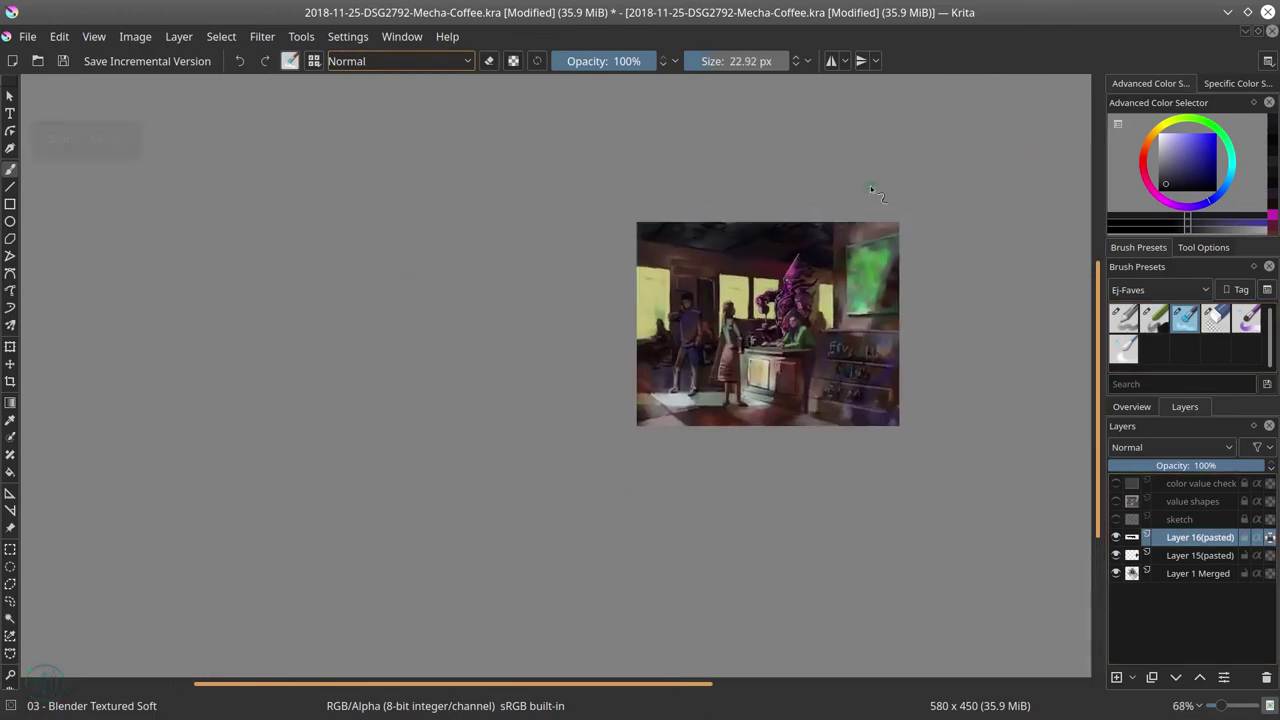
- Merge both pasted layers with Layer 1 Merged and save the painting
left_click(1217, 578, "shift")
right_click(1217, 579)
left_click(1230, 482)
left_click(64, 63)
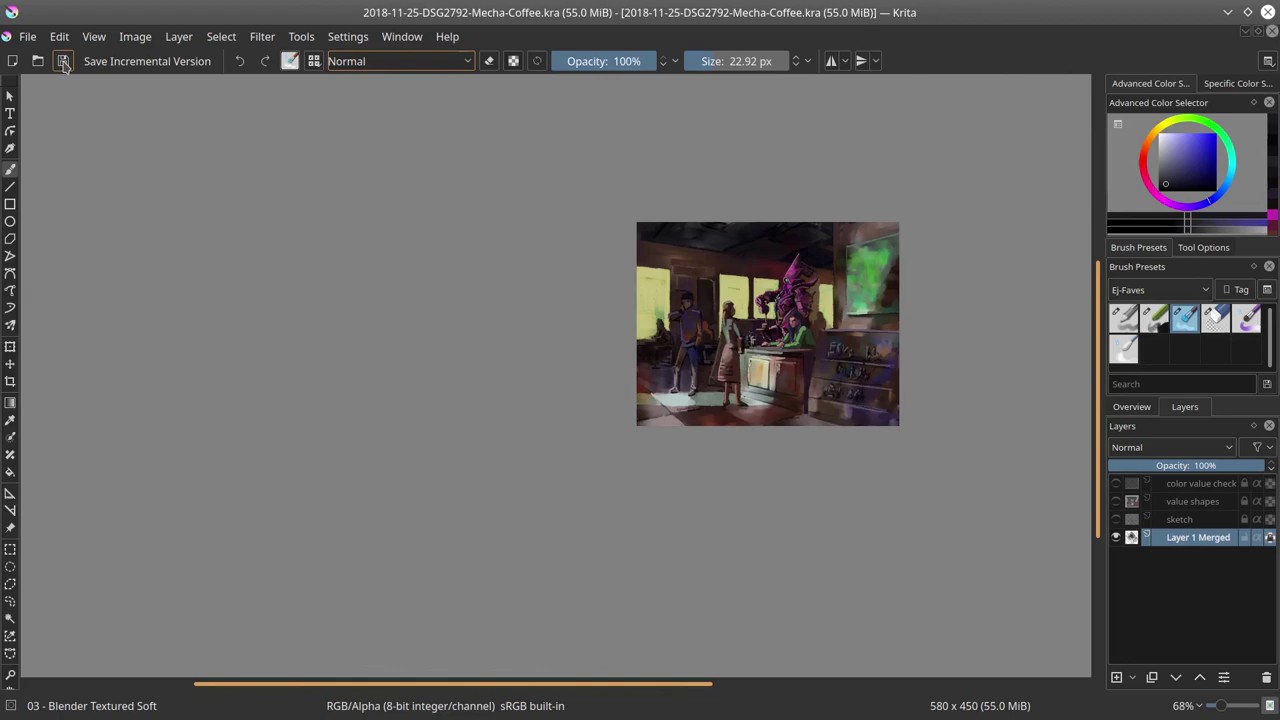
- Paint out the barista's outstretched far hand on the counter with sampled background tones using the Chalk Details brush
left_click(1158, 322)
scroll(622, 409, "up", 6)
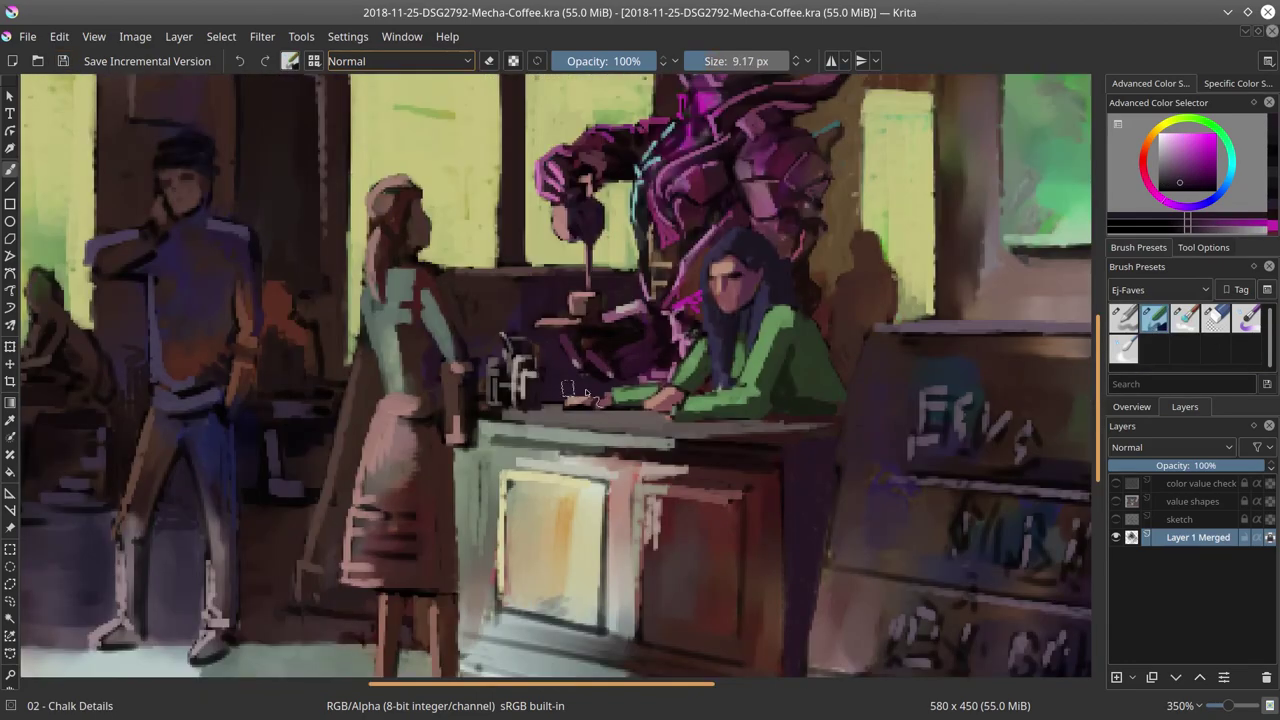
left_click(602, 390, "ctrl")
mouse_move(594, 398)
left_mouse_down()
mouse_move(656, 400)
mouse_move(708, 188)
mouse_move(645, 392)
mouse_move(704, 374)
mouse_move(674, 396)
mouse_move(760, 277)
mouse_move(745, 402)
mouse_move(746, 291)
mouse_move(734, 392)
mouse_move(718, 372)
mouse_move(773, 355)
mouse_move(700, 396)
left_mouse_up()
left_click(666, 404, "ctrl")
left_click(656, 382, "ctrl")
left_click(672, 396, "ctrl")
- Repaint the barista's arms with the far hand folded in below her hair, using sampled skin and green tones
left_click(756, 284, "ctrl")
left_click(740, 300, "ctrl")
left_click(744, 288, "ctrl")
left_click(716, 388, "ctrl")
left_click(714, 386, "ctrl")
left_click(716, 384, "ctrl")
scroll(818, 404, "down", 4)
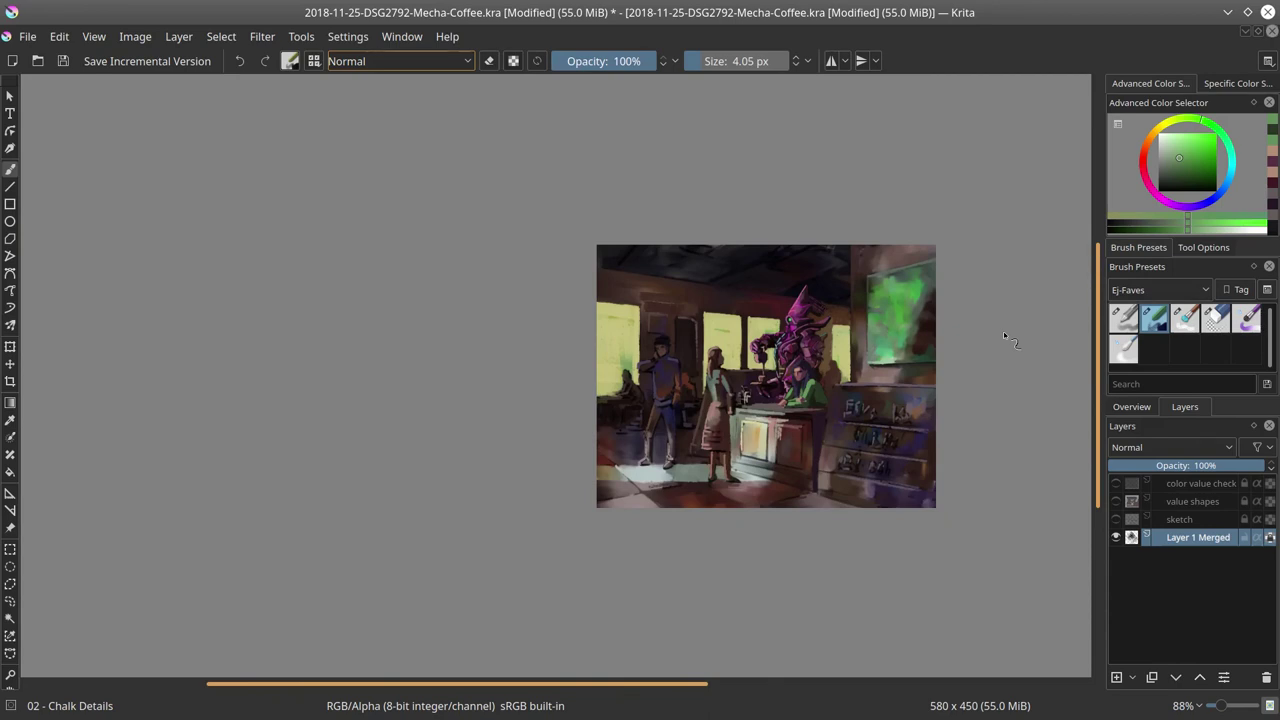
- Sample the yellow-green window colour and save the painting
left_click(737, 320, "ctrl")
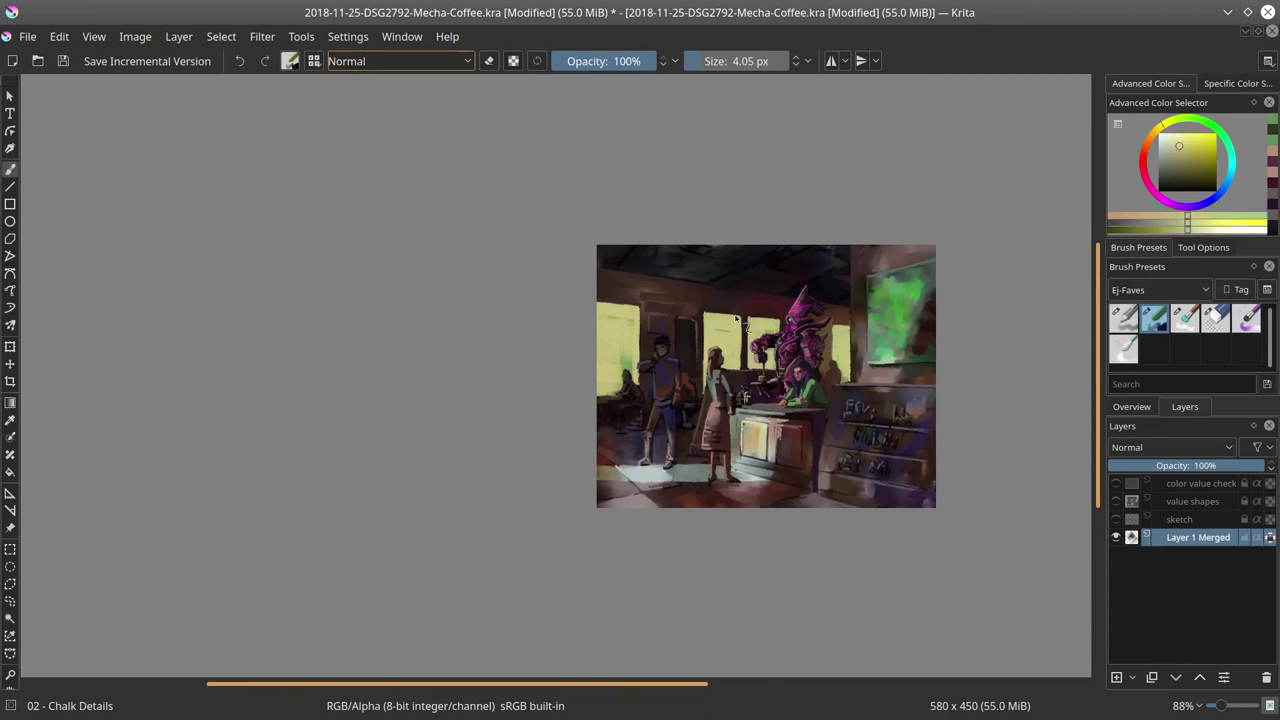
key("ctrl+s")
left_click(66, 62)
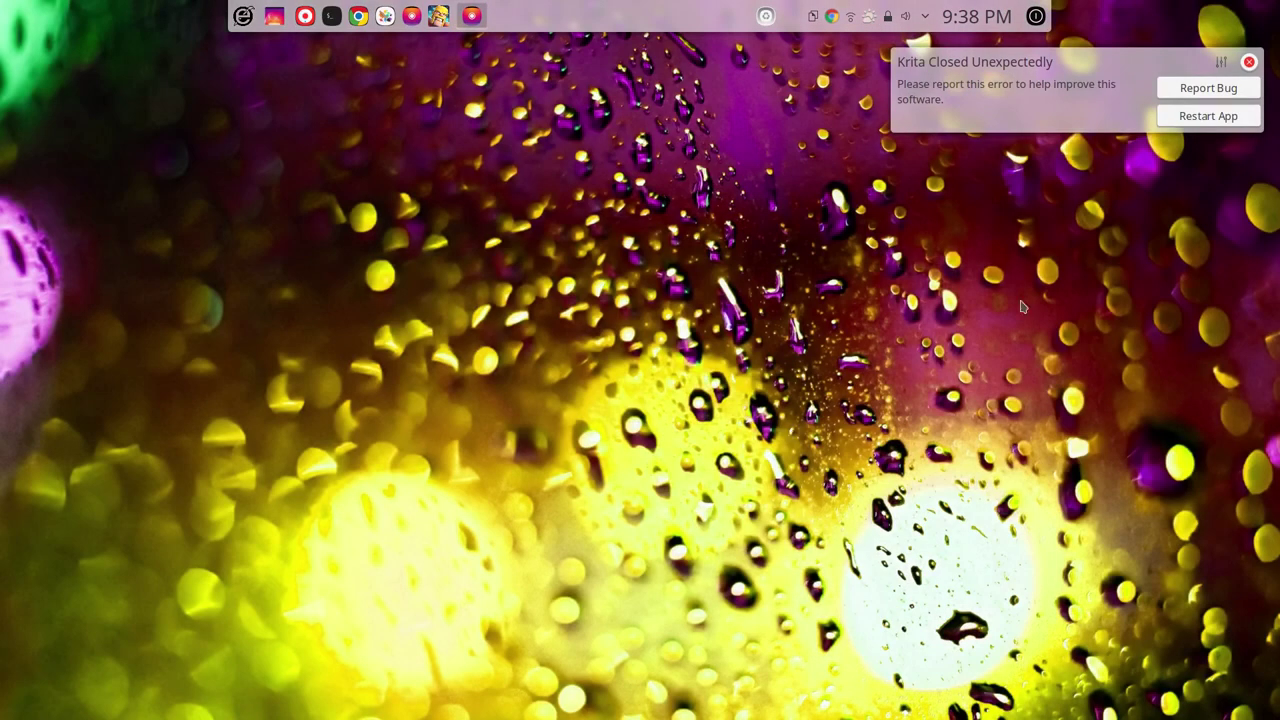
- Relaunch Krita and reopen the recent document 2018-11-25-DSG2792-Mecha-Coffee.kra
left_click(438, 16)
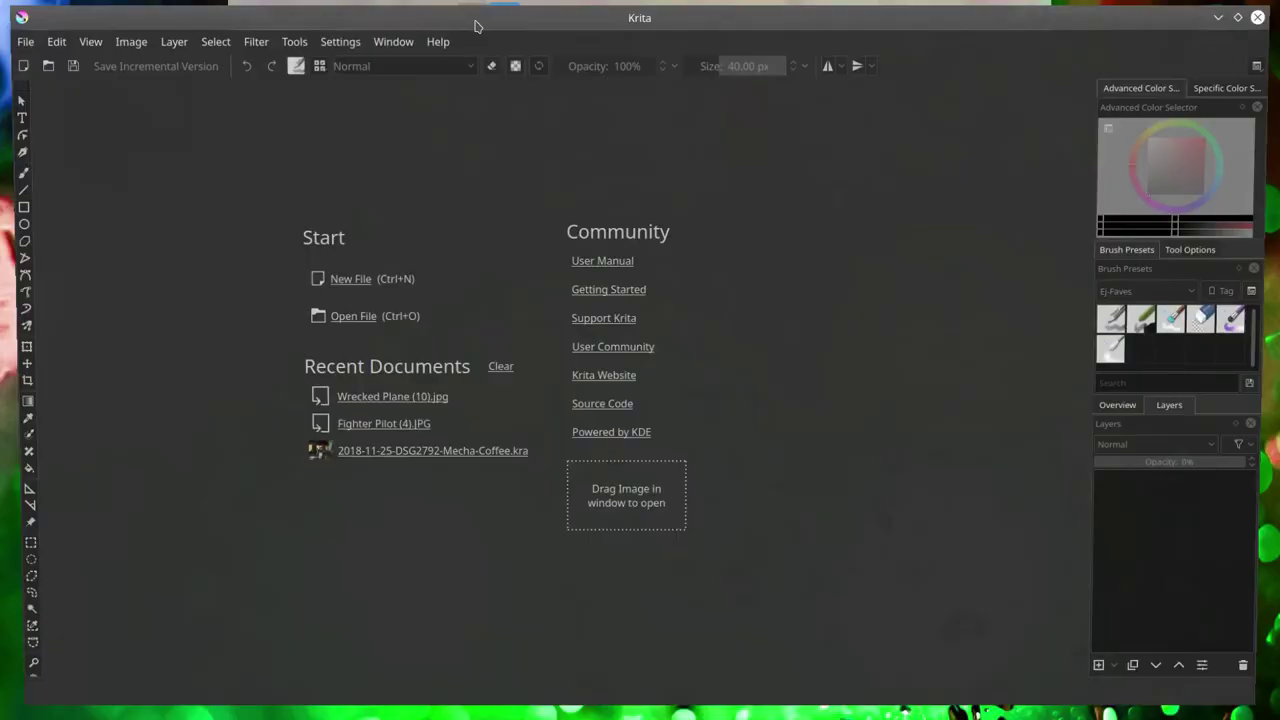
left_click(430, 451)
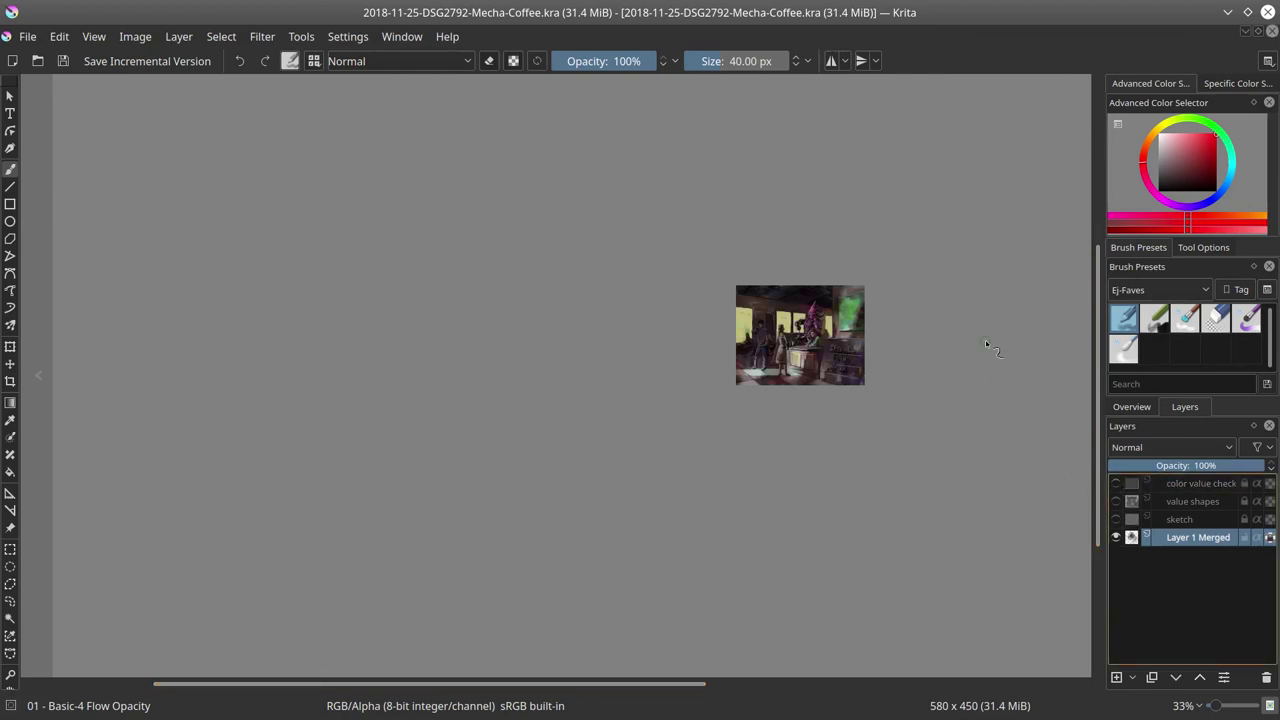
- Make a freehand selection of the mecha's window-facing planes across the head, shoulder, arm, torso and the barista's near hand
scroll(600, 410, "up", 6)
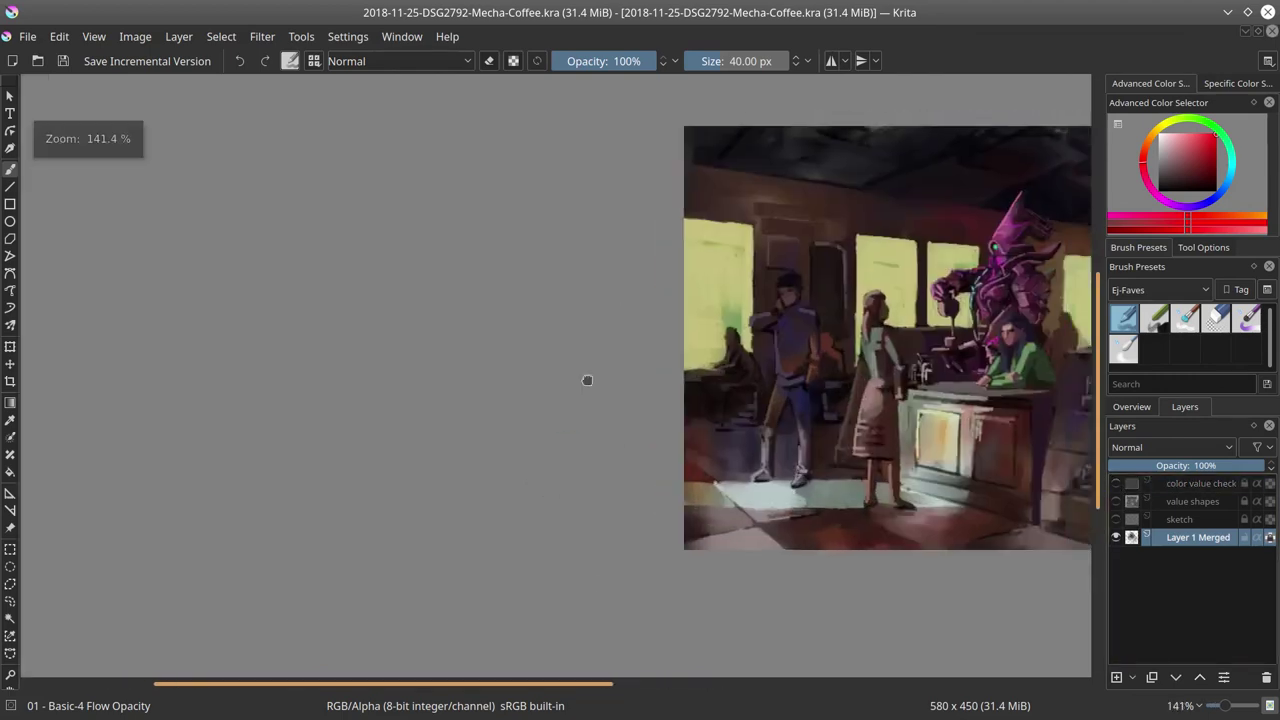
key("j")
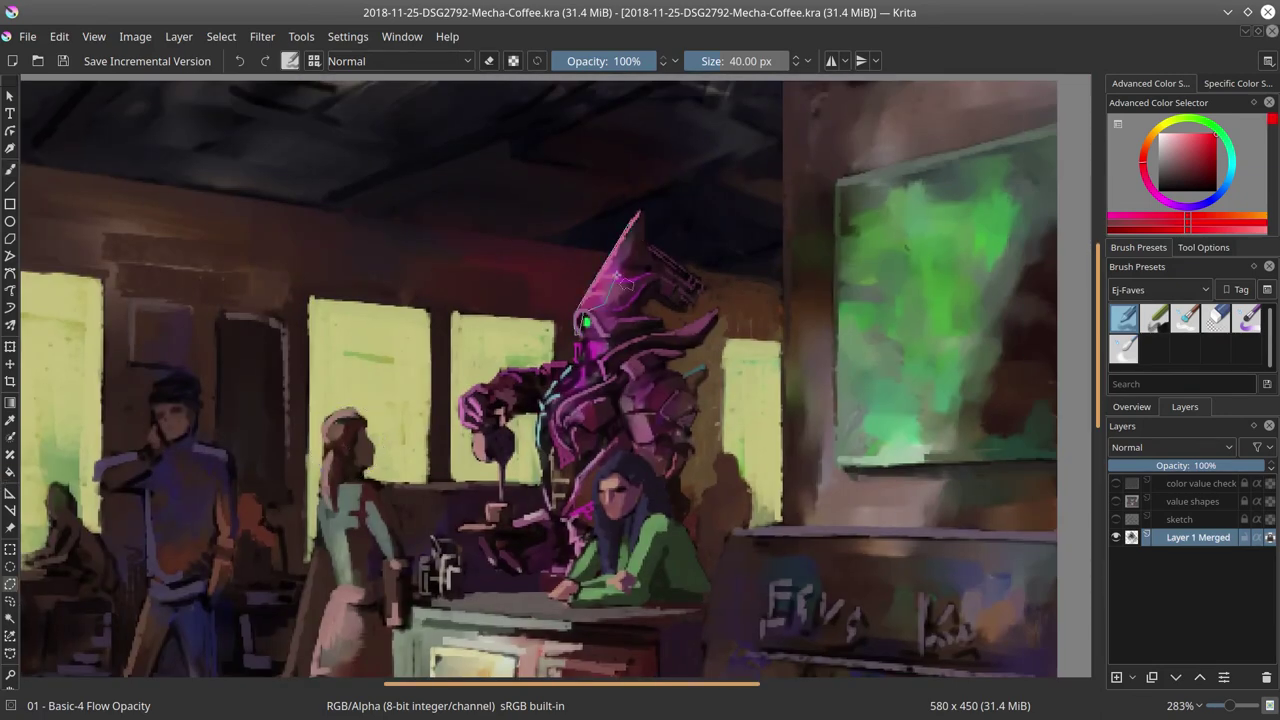
left_click_drag(632, 218, 602, 318)
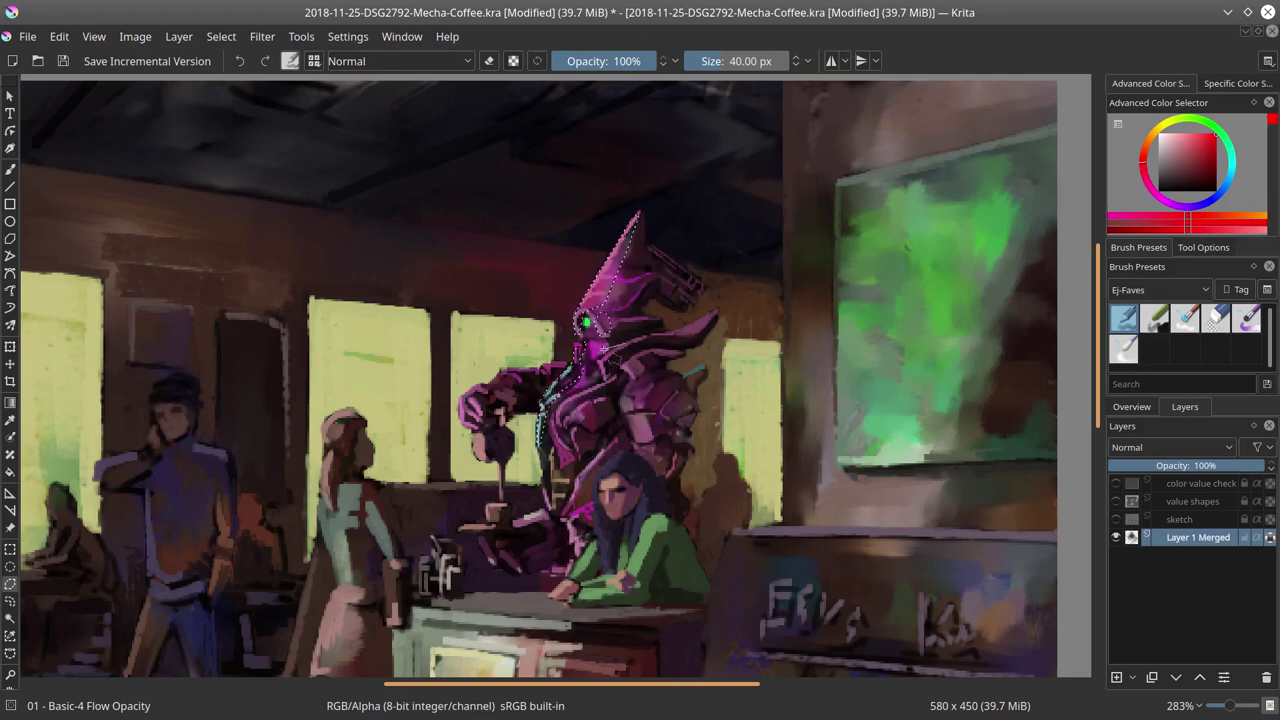
left_click_drag(540, 444, 571, 467)
left_click_drag(636, 351, 699, 321)
mouse_move(620, 405)
left_mouse_down()
mouse_move(655, 450)
mouse_move(585, 480)
mouse_move(614, 465)
mouse_move(600, 510)
mouse_move(612, 487)
mouse_move(616, 511)
mouse_move(602, 482)
mouse_move(610, 500)
mouse_move(664, 476)
left_mouse_up()
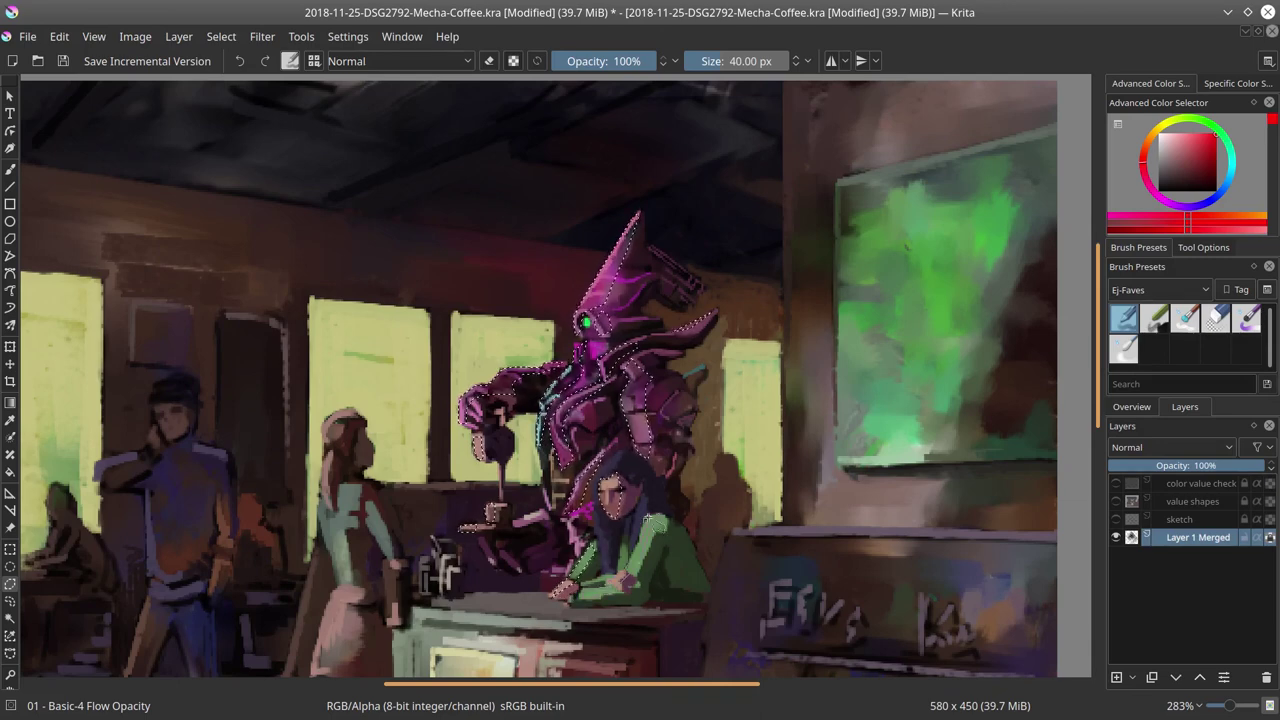
- Choose a muted reddish-brown paint colour and set the brush blending mode to Color Dodge
key("1")
left_click(1182, 163)
left_click(1145, 149)
left_click(402, 62)
left_click(395, 121)
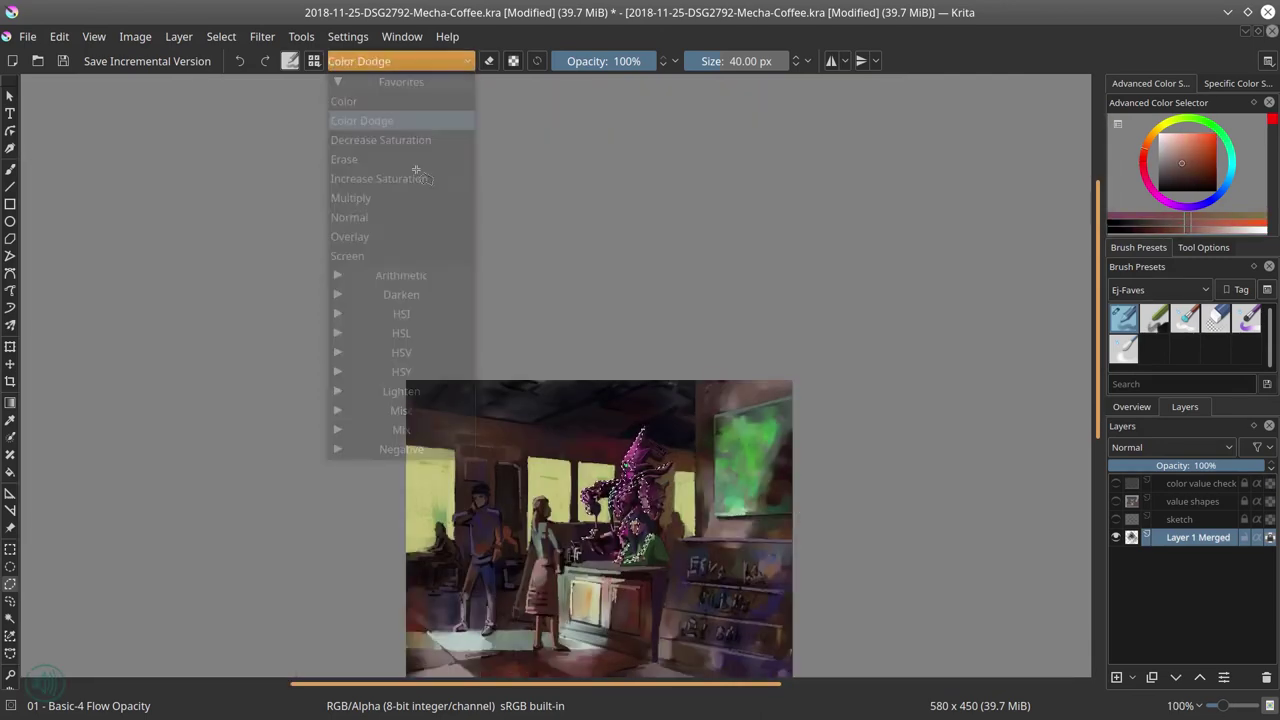
left_click(1249, 63)
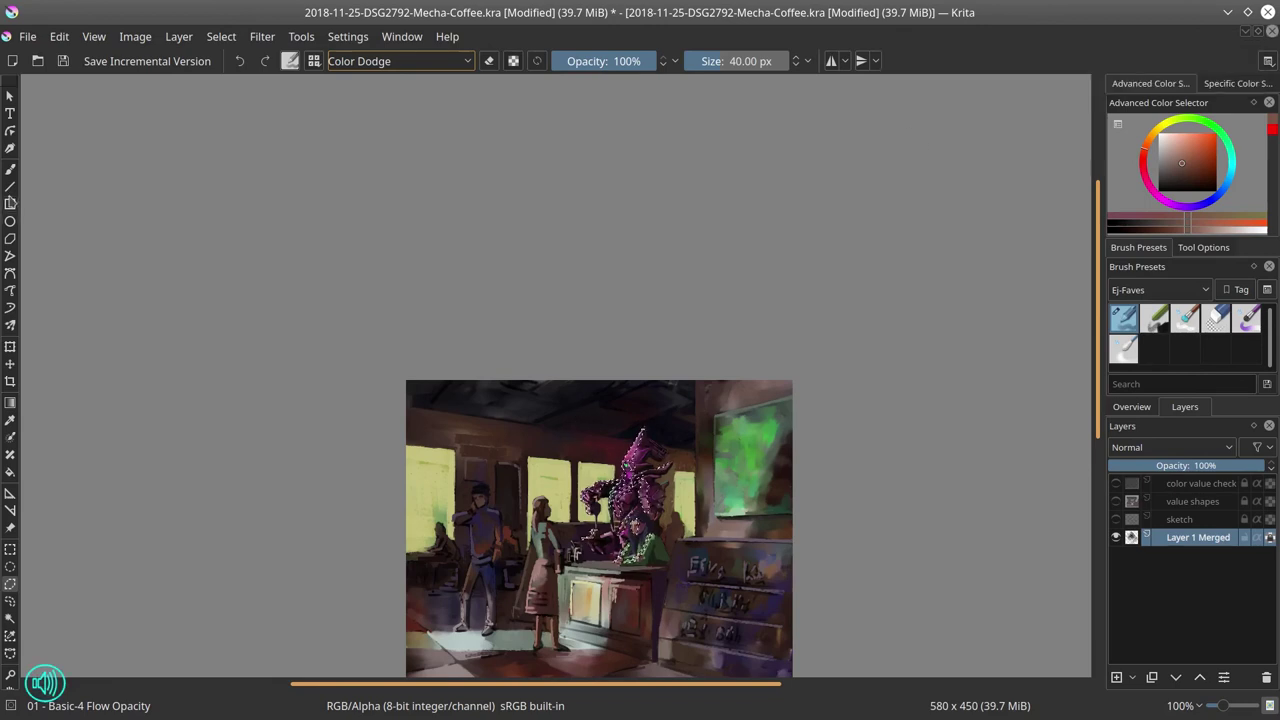
- Brighten the selected mecha planes with a Color Dodge brush of about 94 px, clear the selection and save the painting
left_click(10, 169)
left_click_drag(671, 453, 706, 453)
left_click_drag(858, 400, 858, 450)
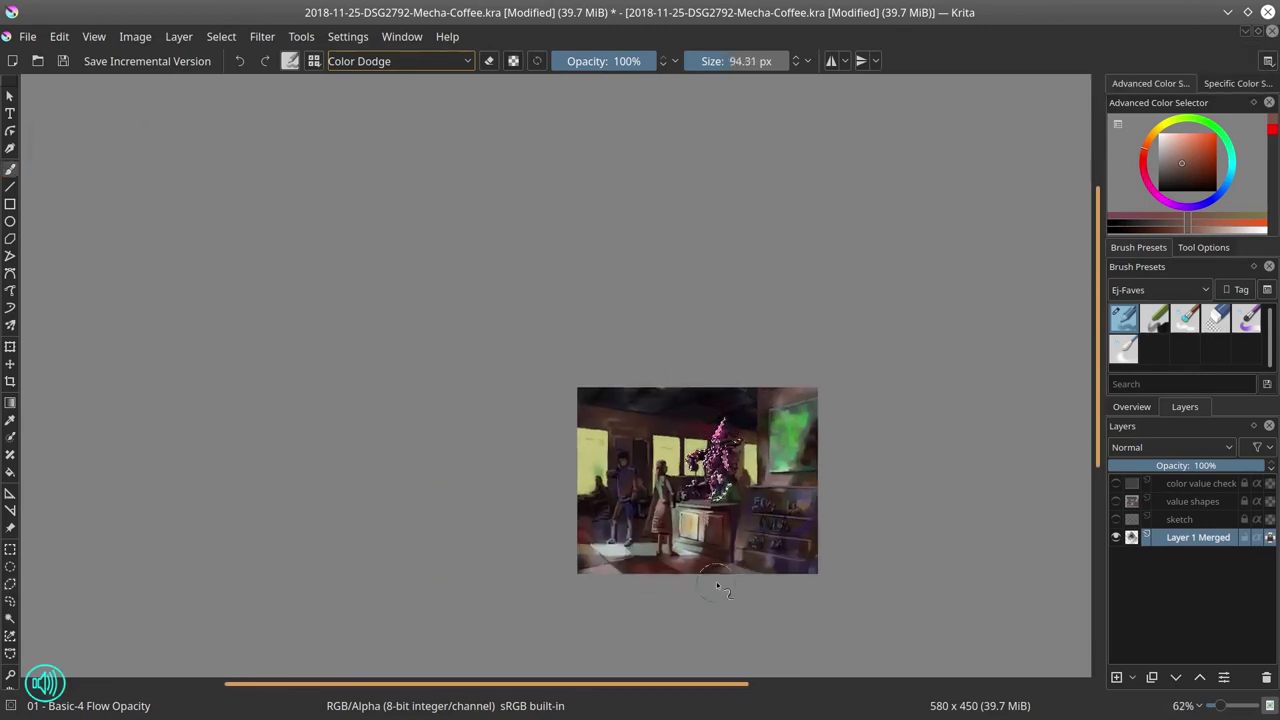
left_click(1134, 407)
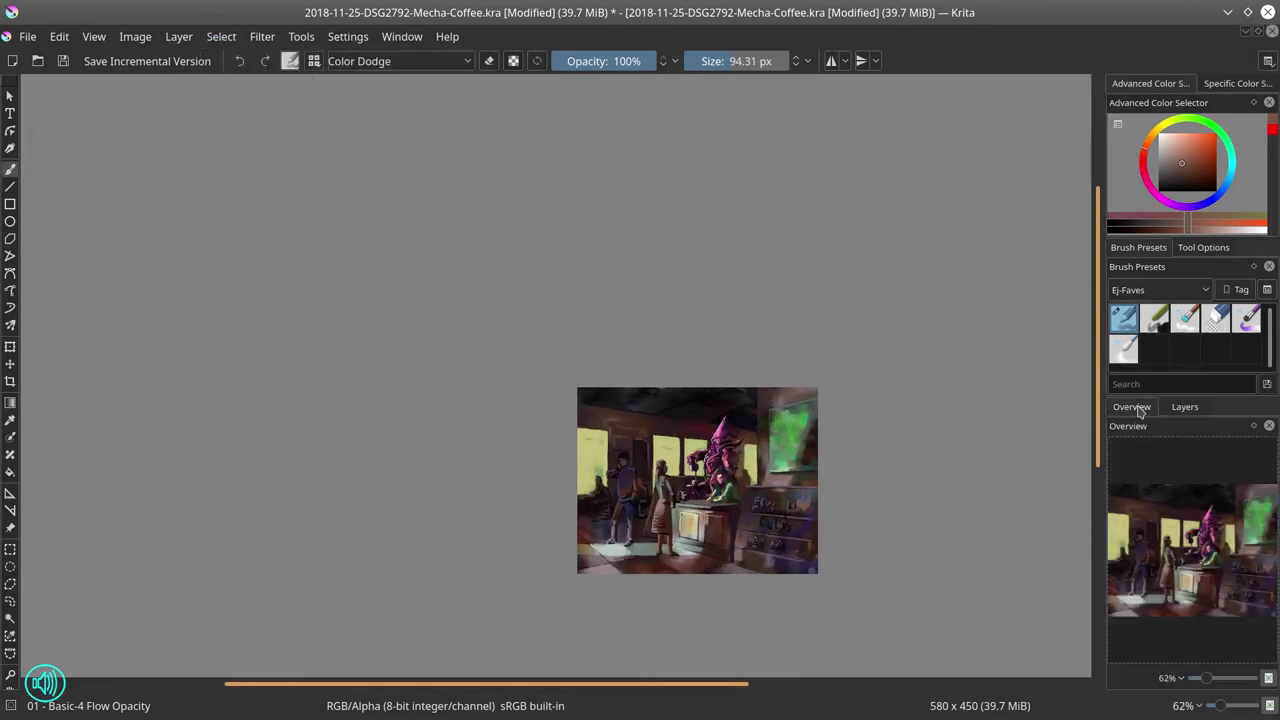
key("ctrl+s")
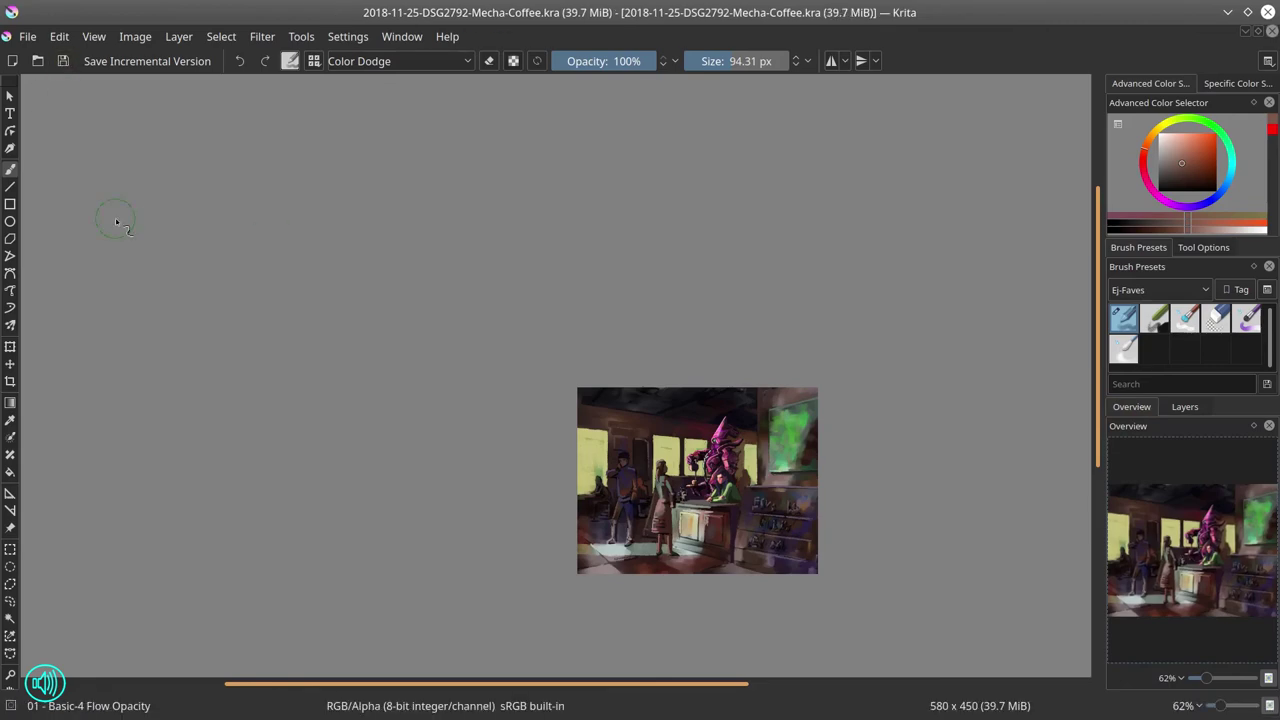
- Mirror the whole image horizontally and save the painting
scroll(784, 447, "up", 6)
left_click_drag(610, 401, 702, 181)
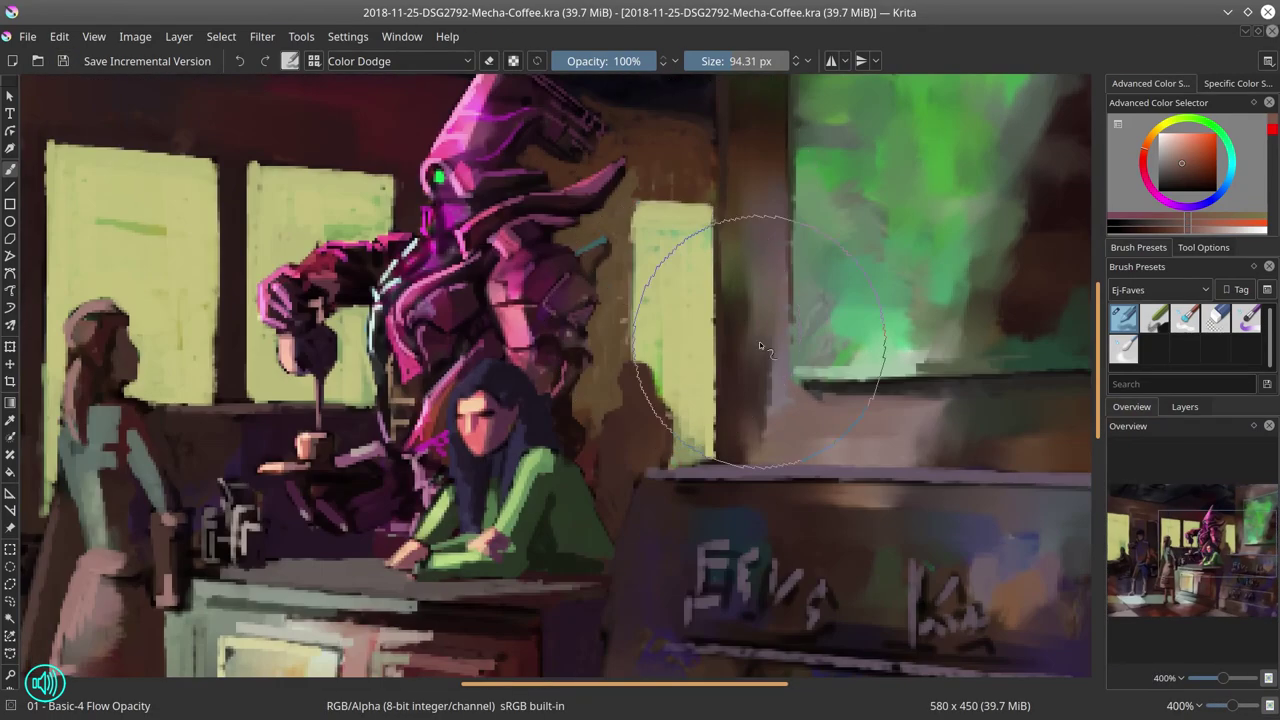
scroll(759, 341, "down", 5)
left_click(135, 36)
left_click(165, 227)
left_click(63, 61)
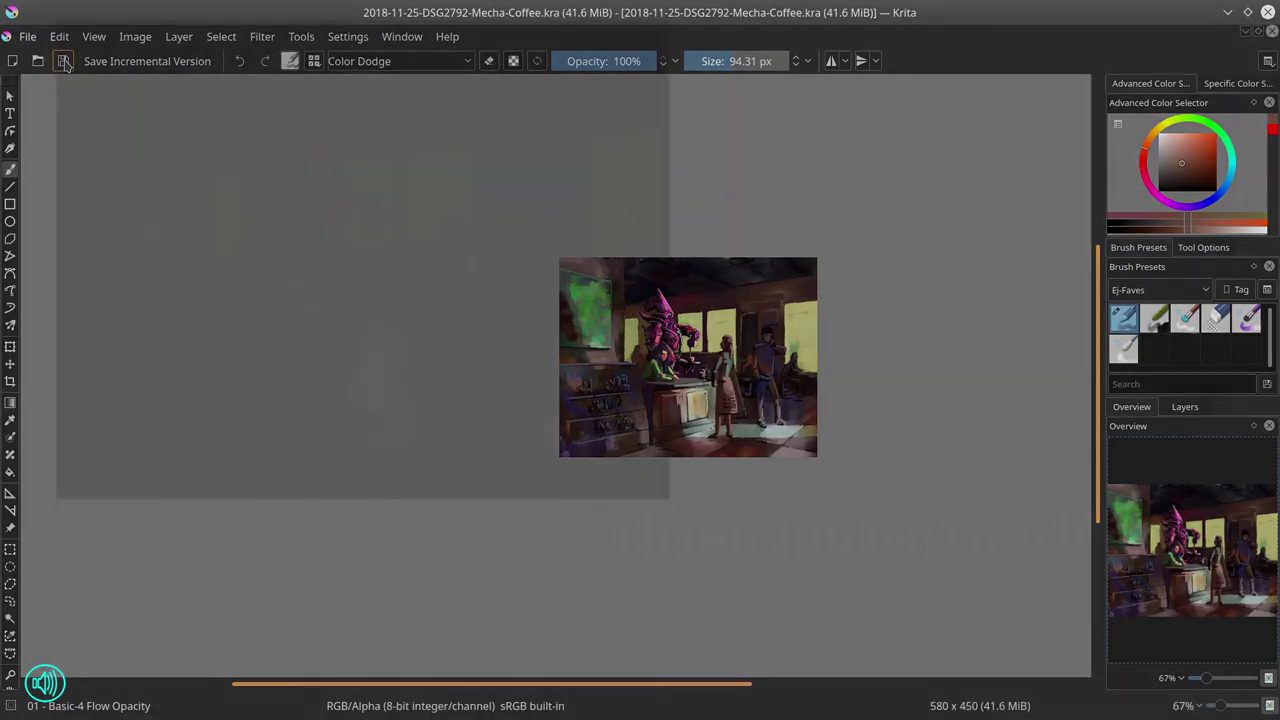